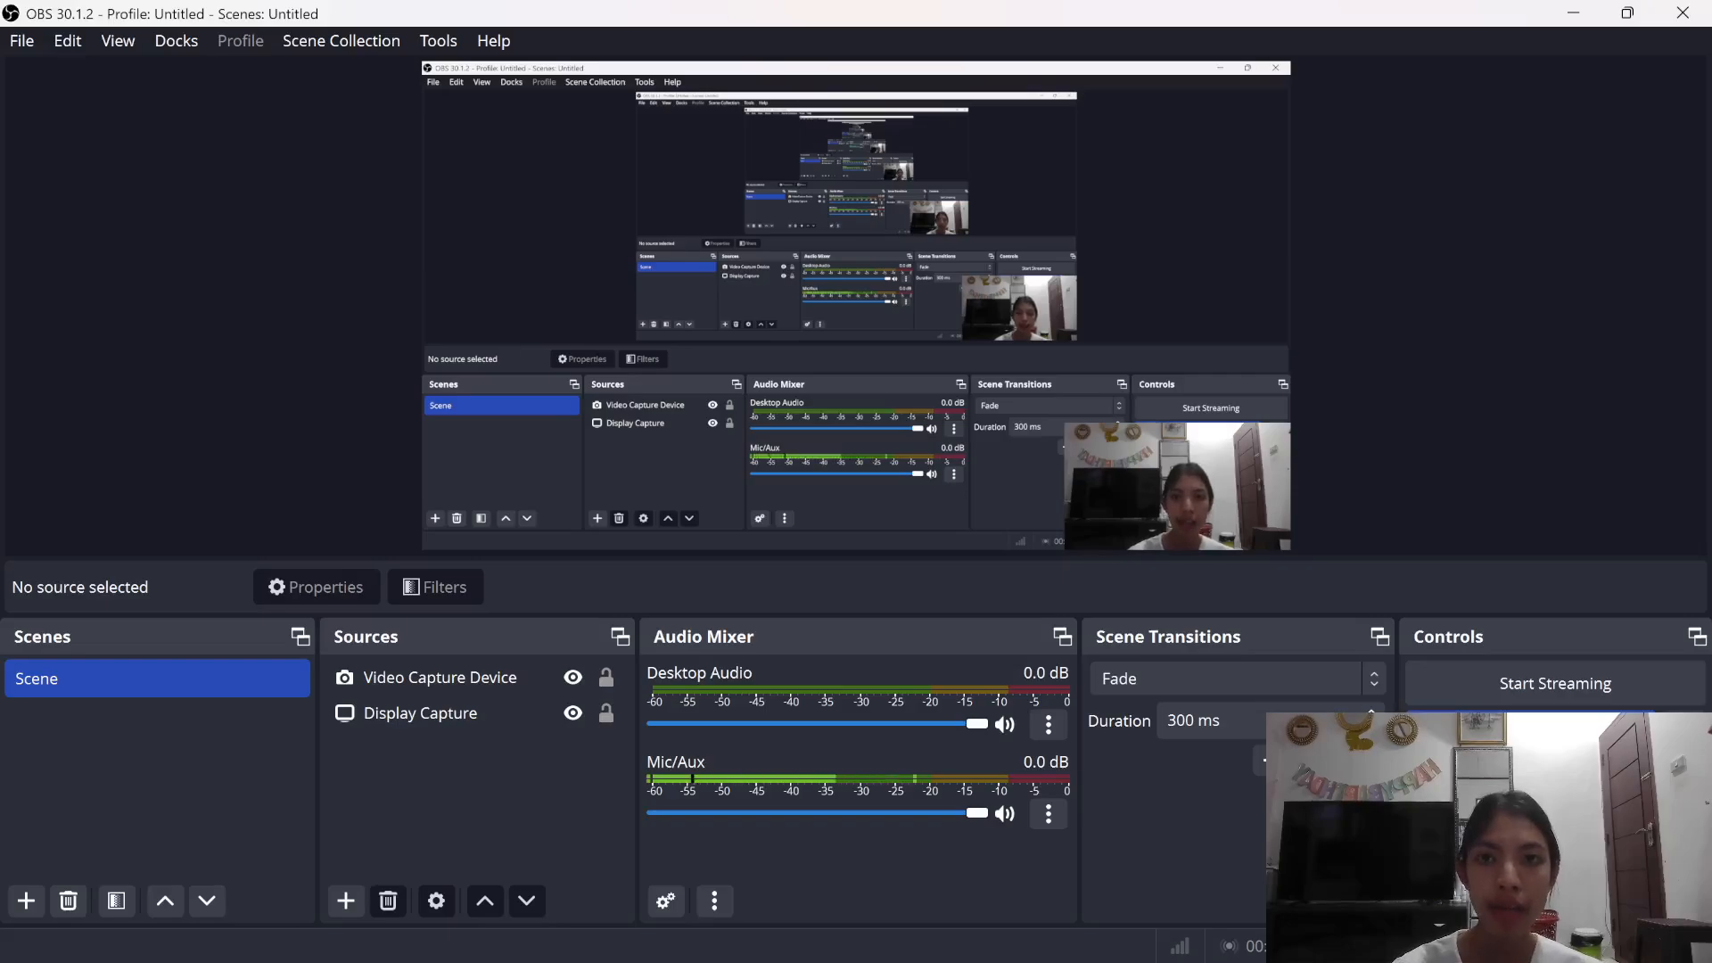
# Step: Bring Packet Tracer and the Word lab document up side by side from Task View
pyautogui.press('super+Tab')
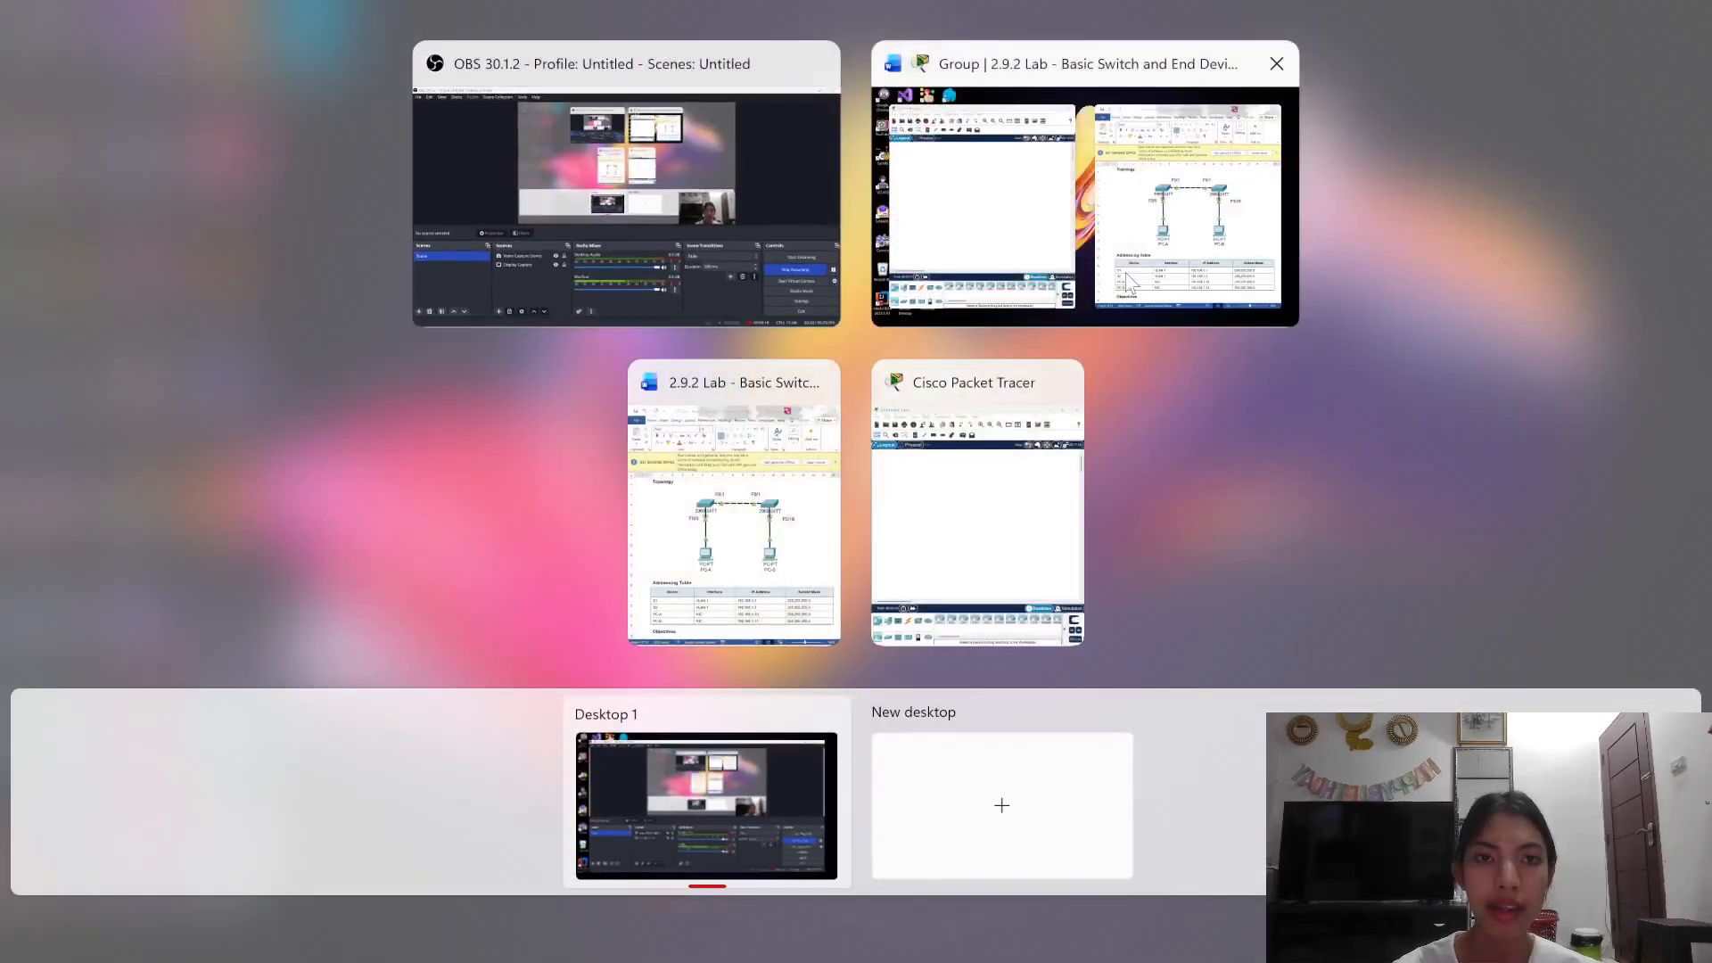
pyautogui.click(1205, 191)
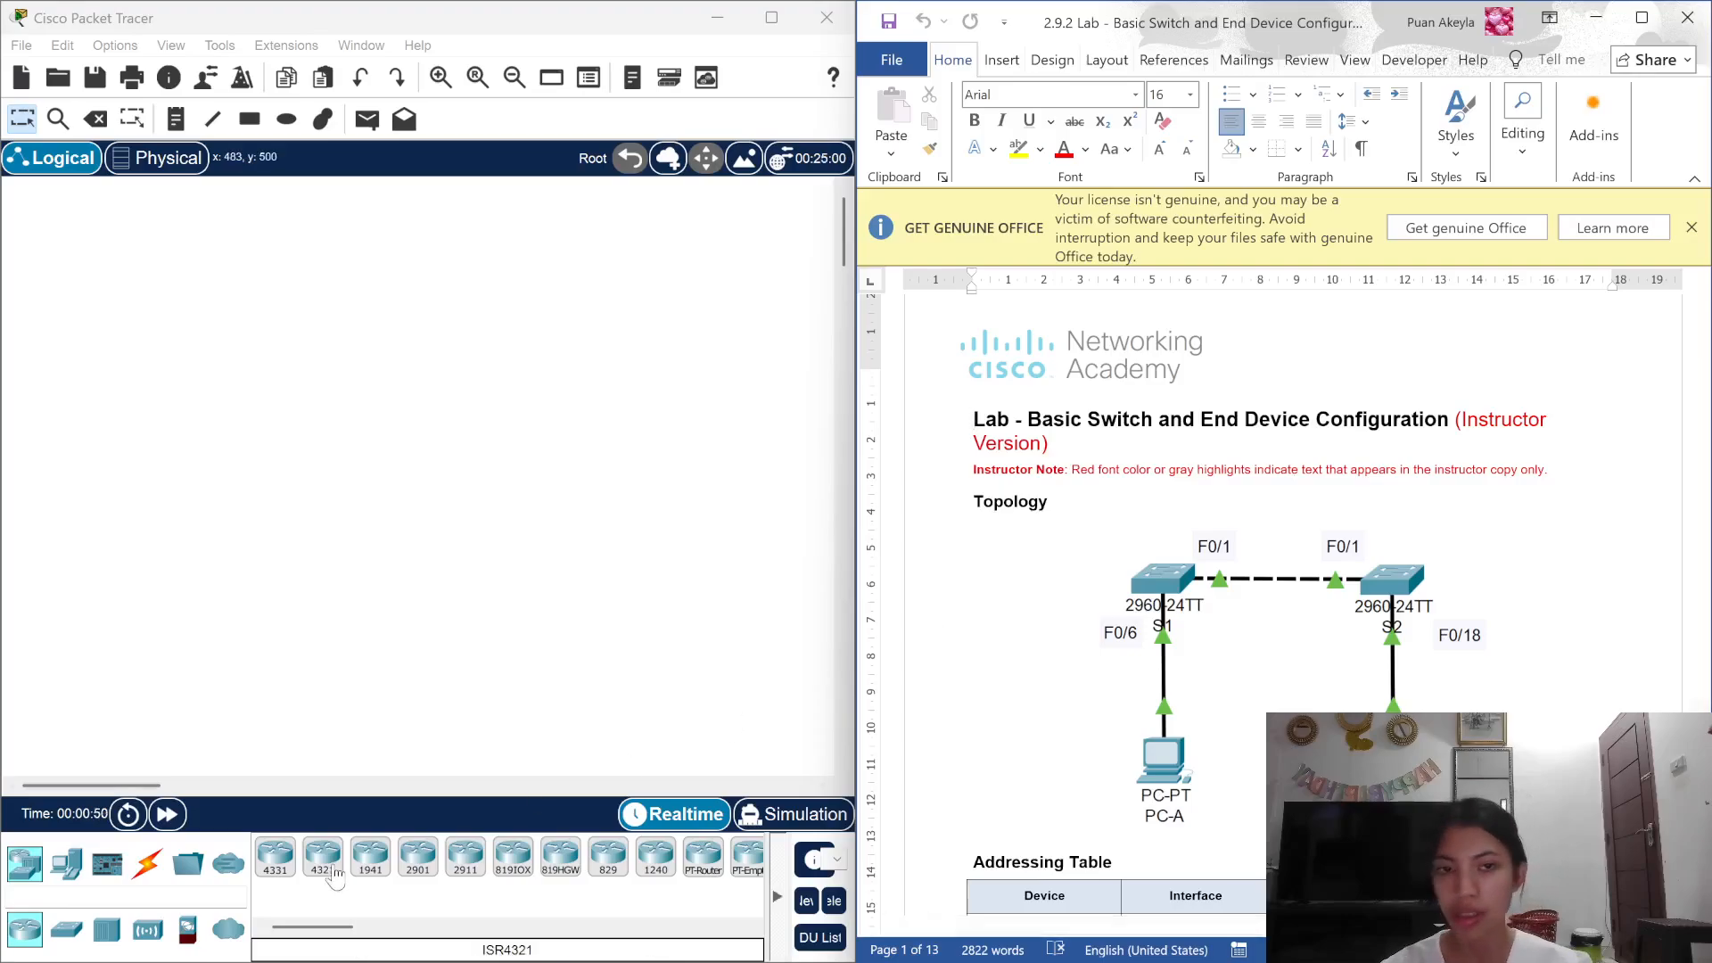
# Step: Place two generic PC-PT hosts, PC0 and PC1, side by side on the canvas
pyautogui.scroll(-3, 1181, 705)
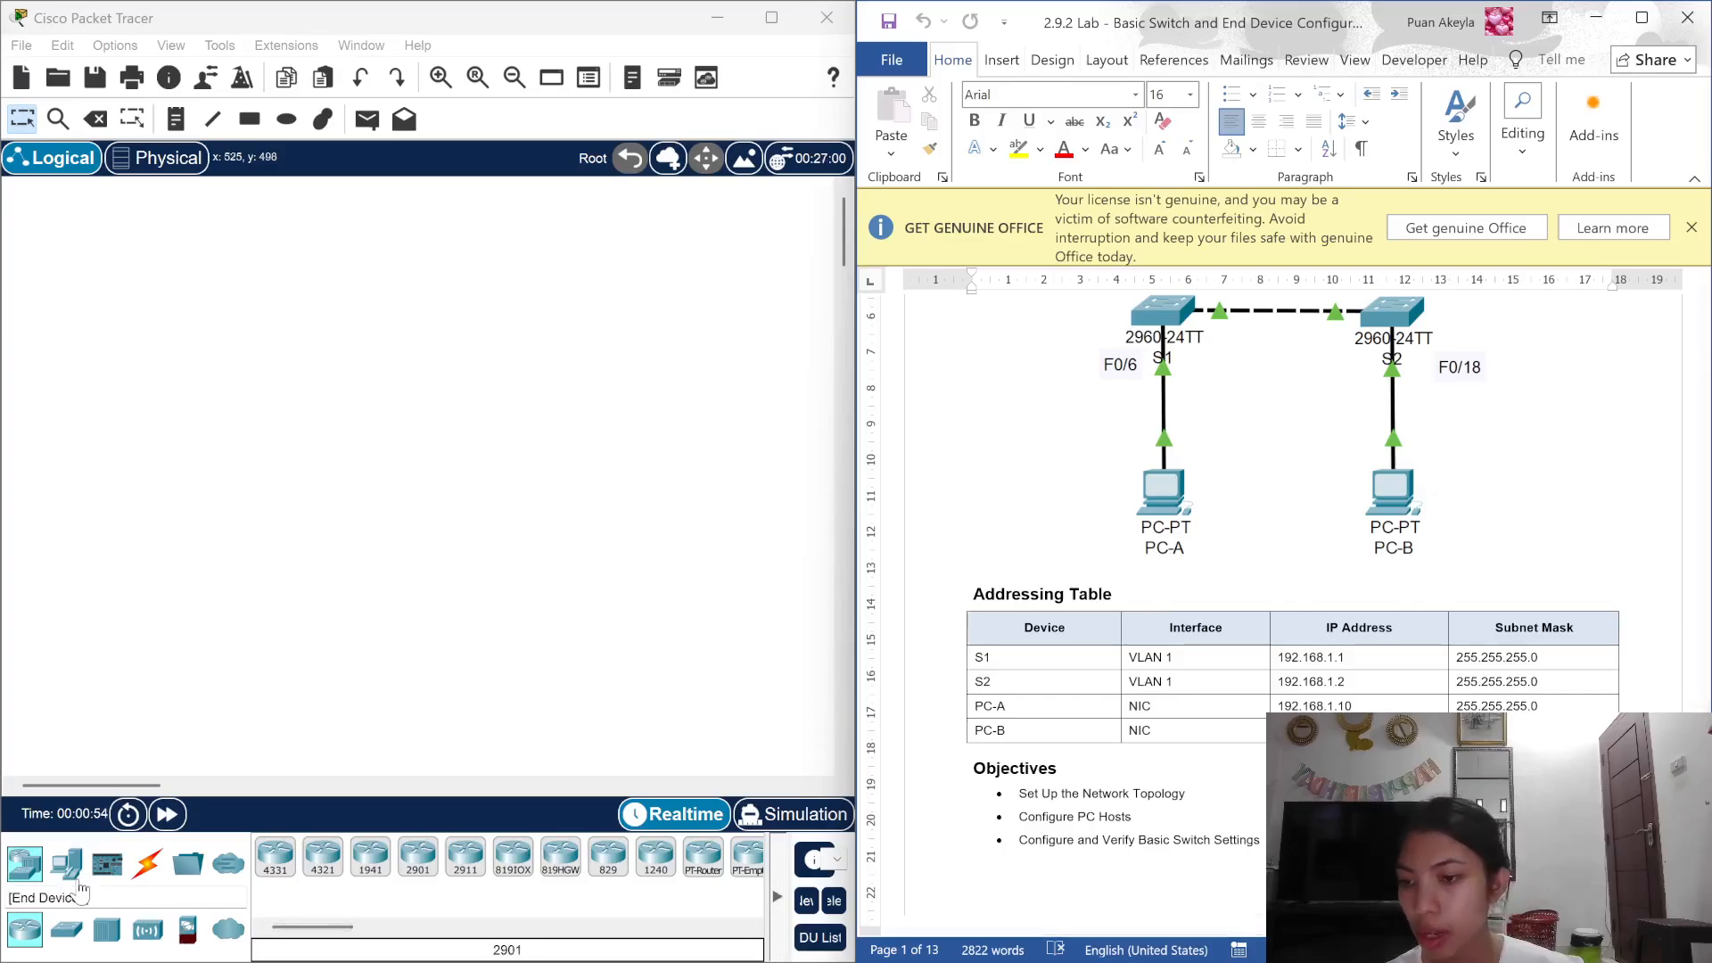
pyautogui.click(75, 881)
pyautogui.click(274, 856)
pyautogui.click(253, 596)
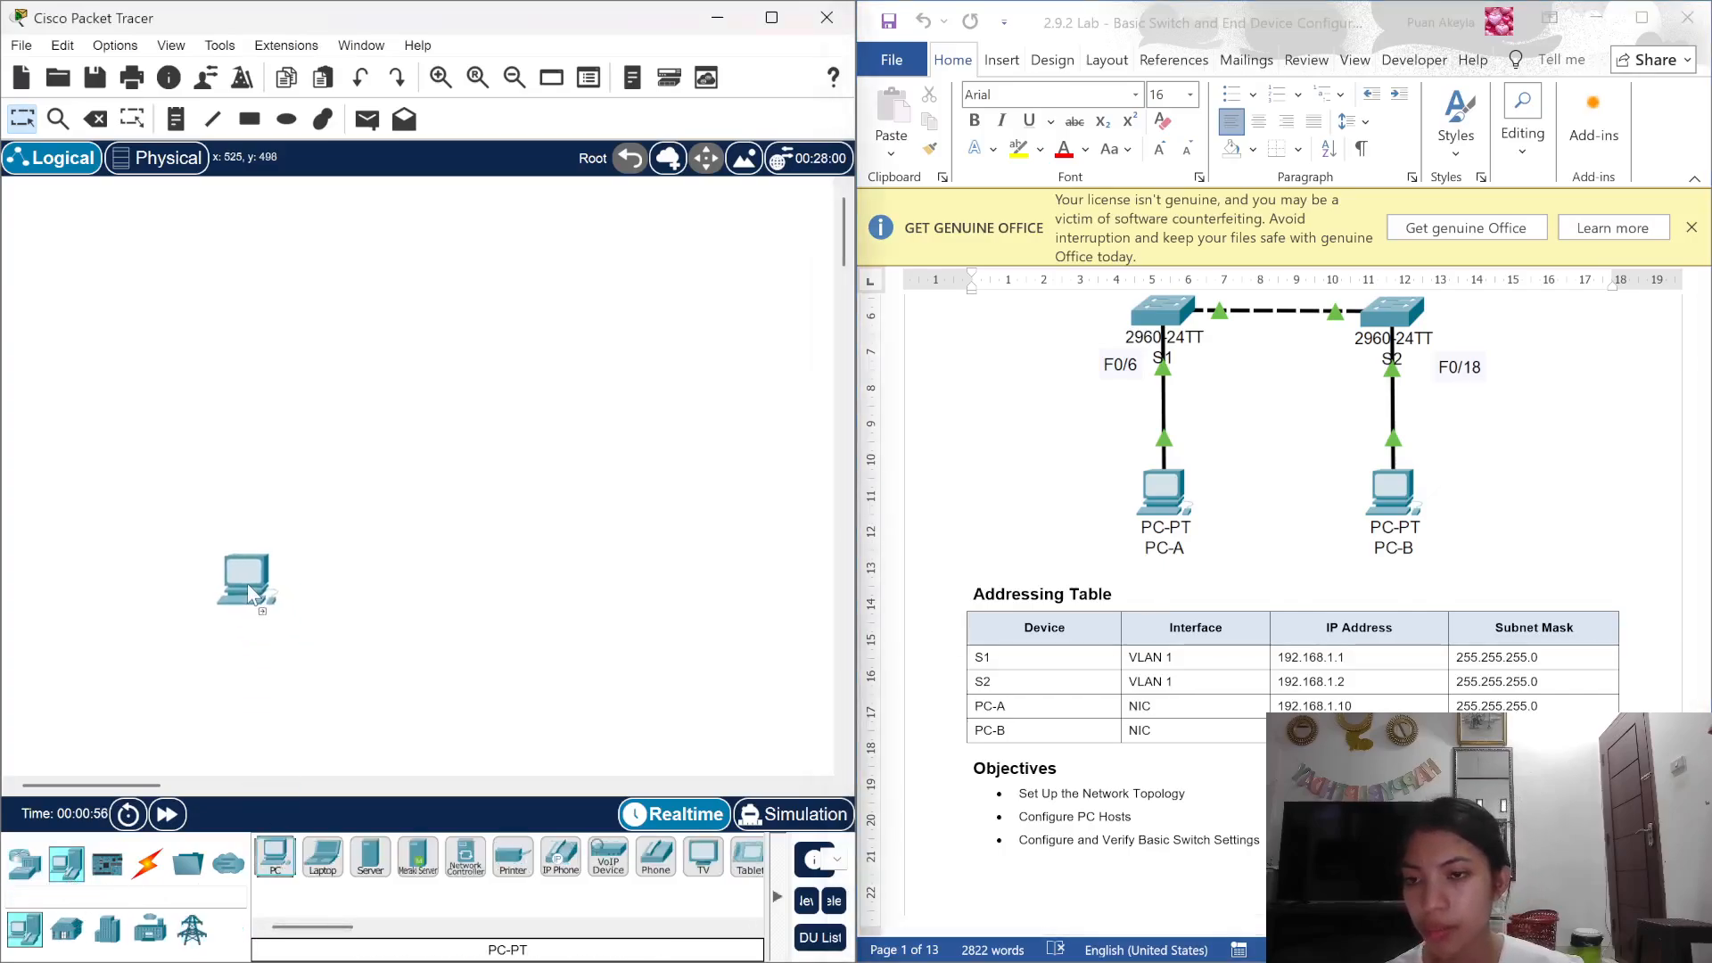
pyautogui.click(275, 856)
pyautogui.click(533, 609)
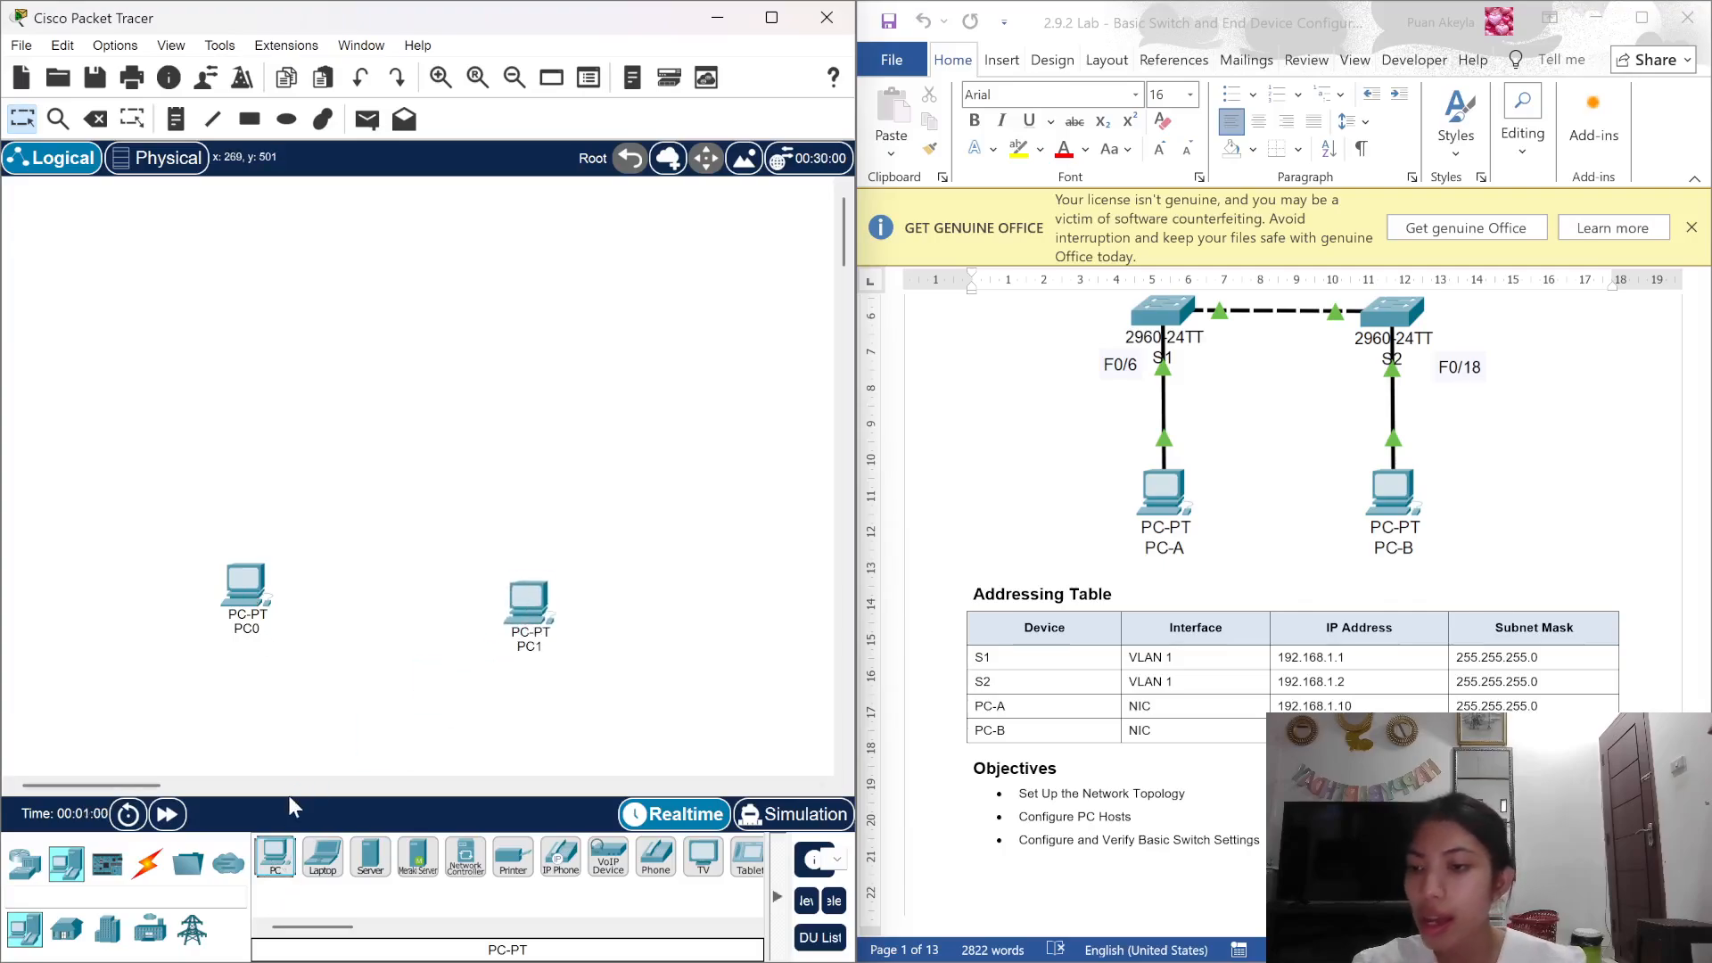
# Step: Place two 2960 switches, one above each PC
pyautogui.click(17, 872)
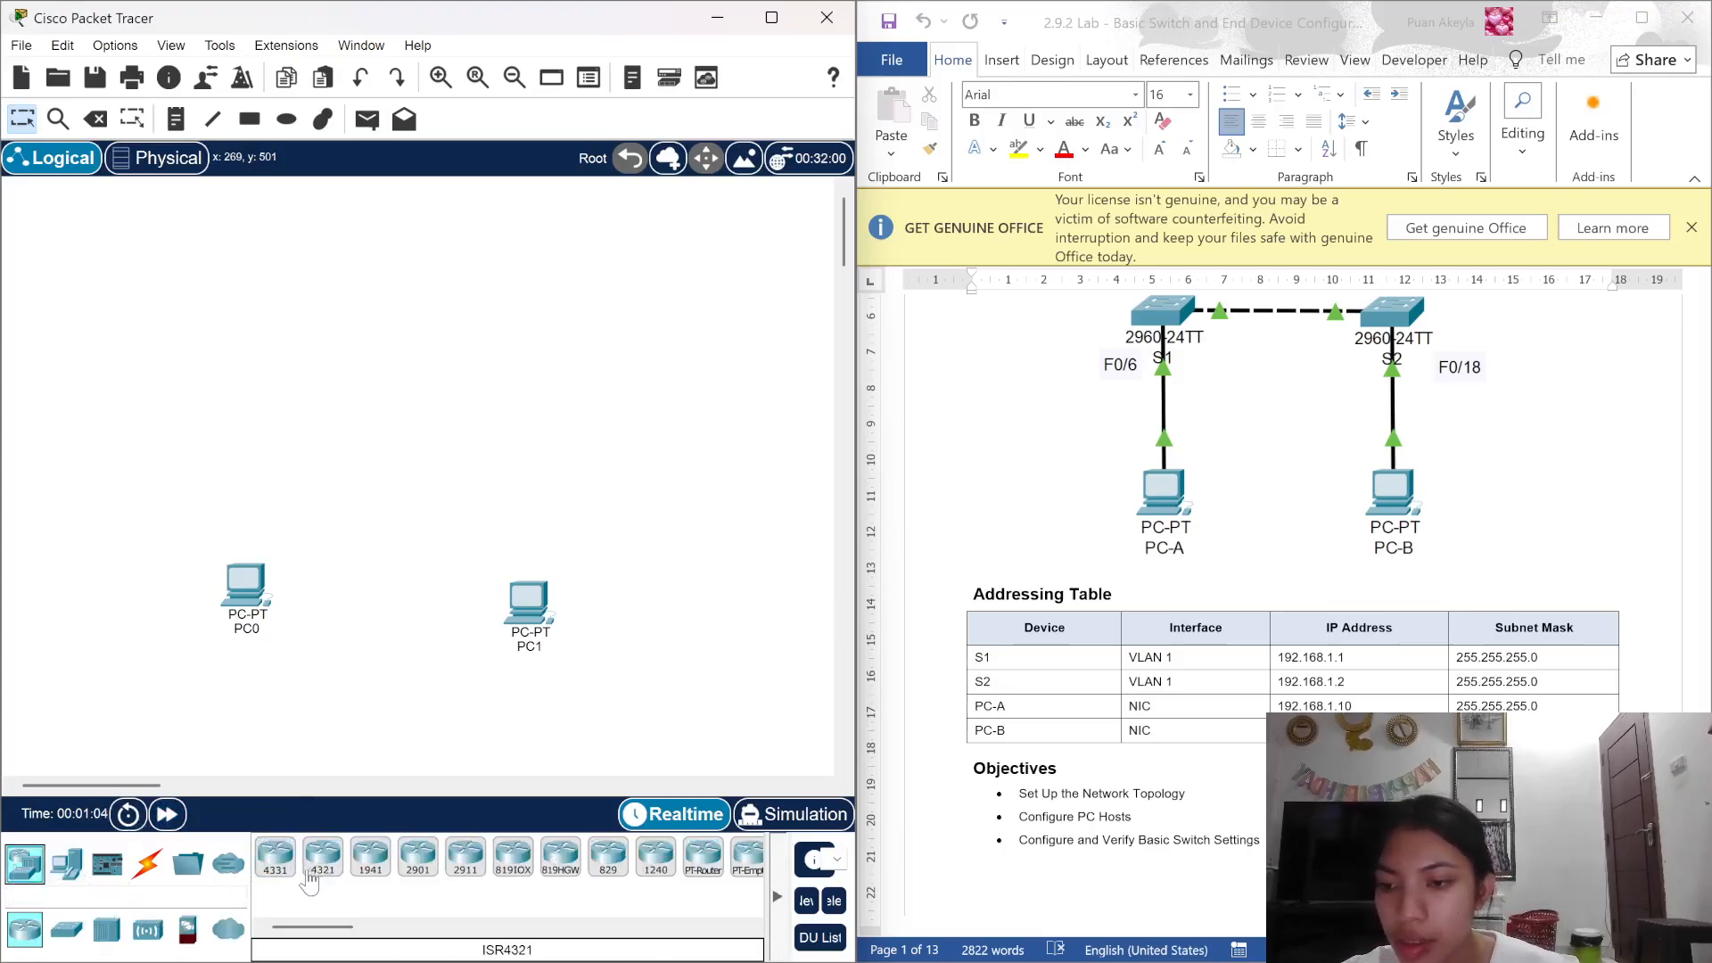
pyautogui.click(66, 929)
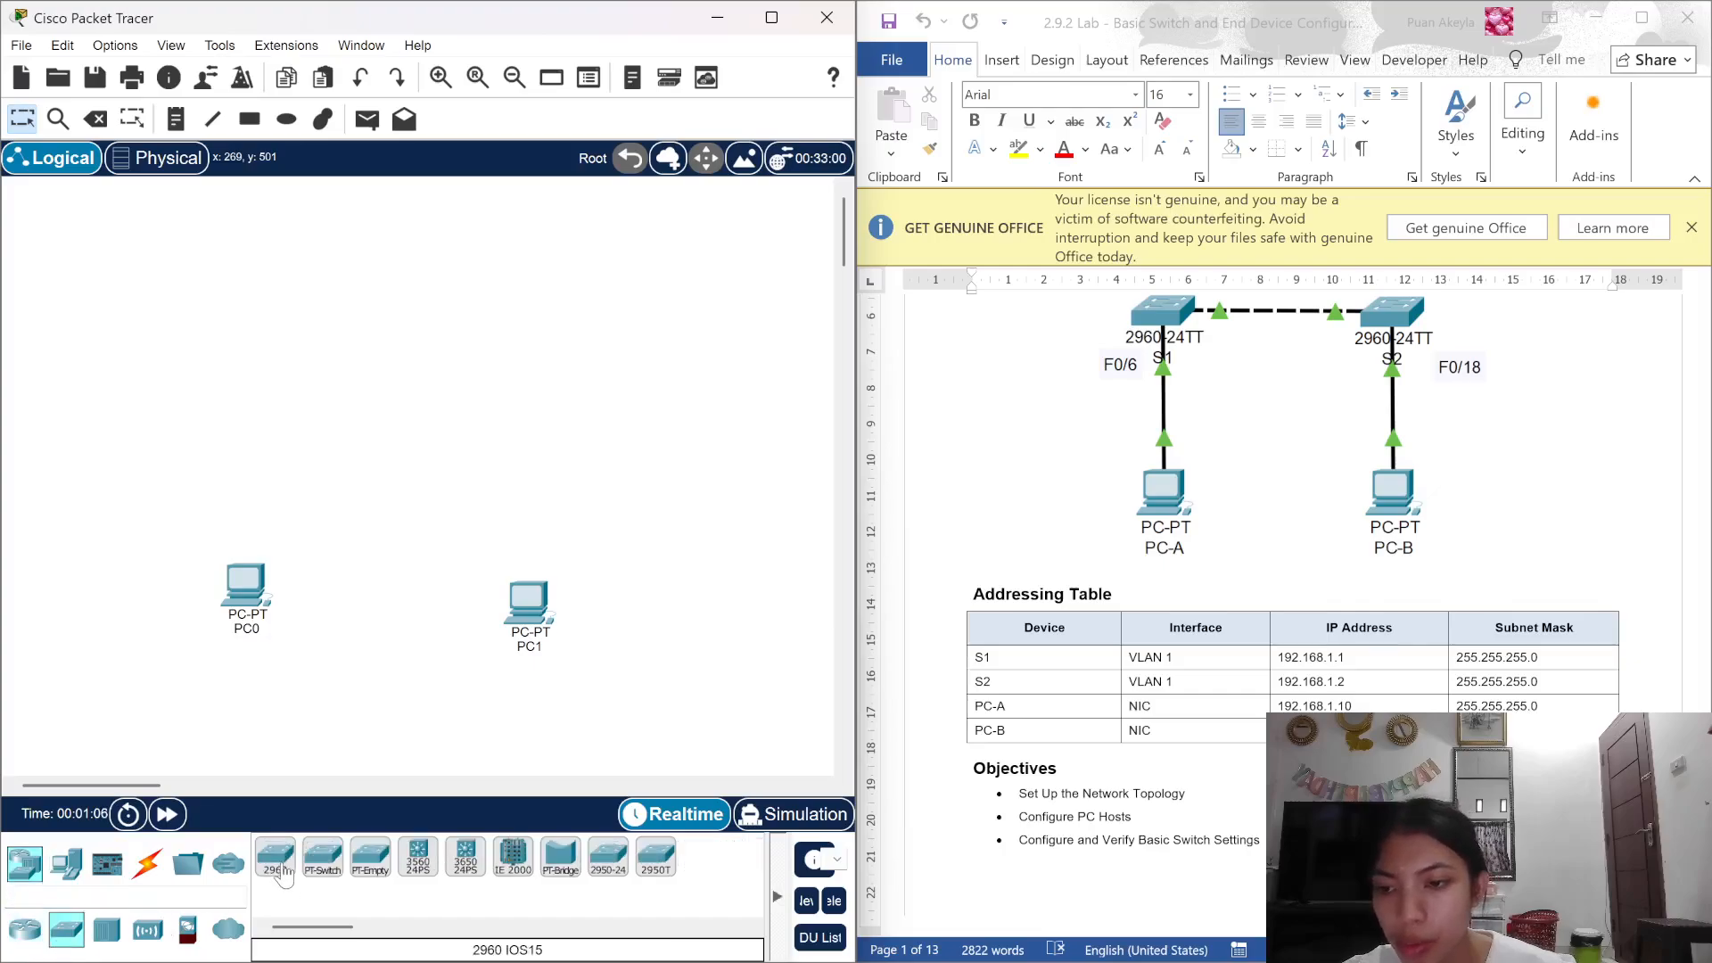
pyautogui.moveTo(282, 875); pyautogui.dragTo(254, 399)
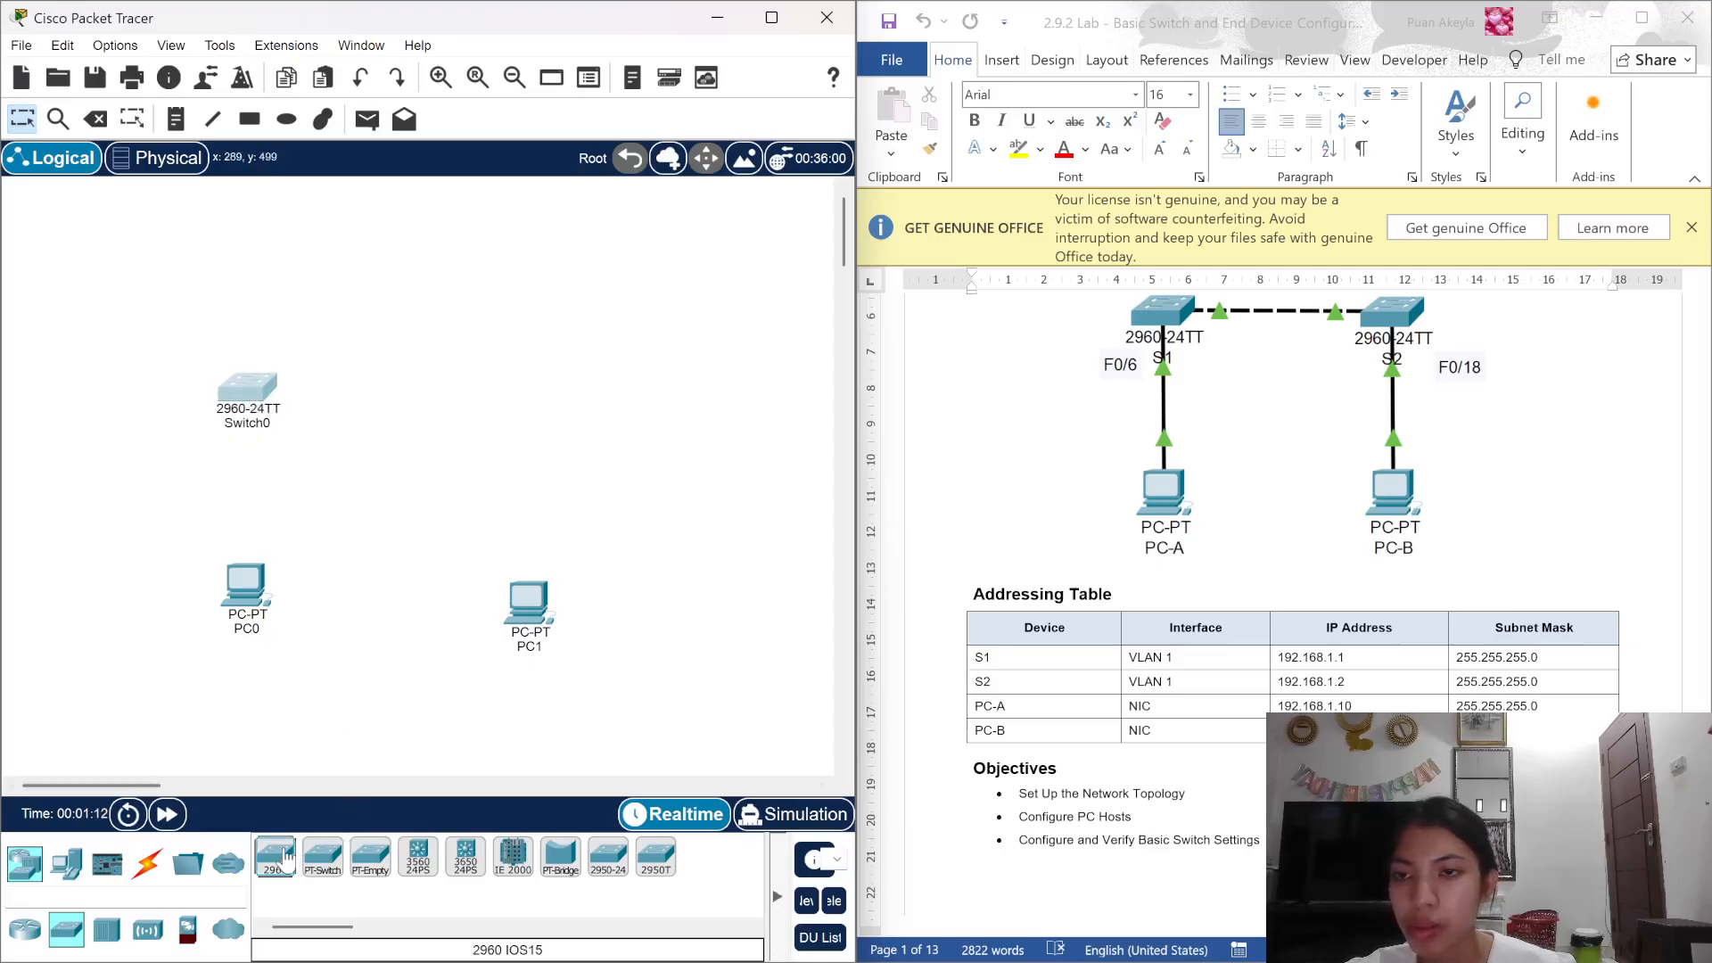
pyautogui.moveTo(286, 859); pyautogui.dragTo(529, 400)
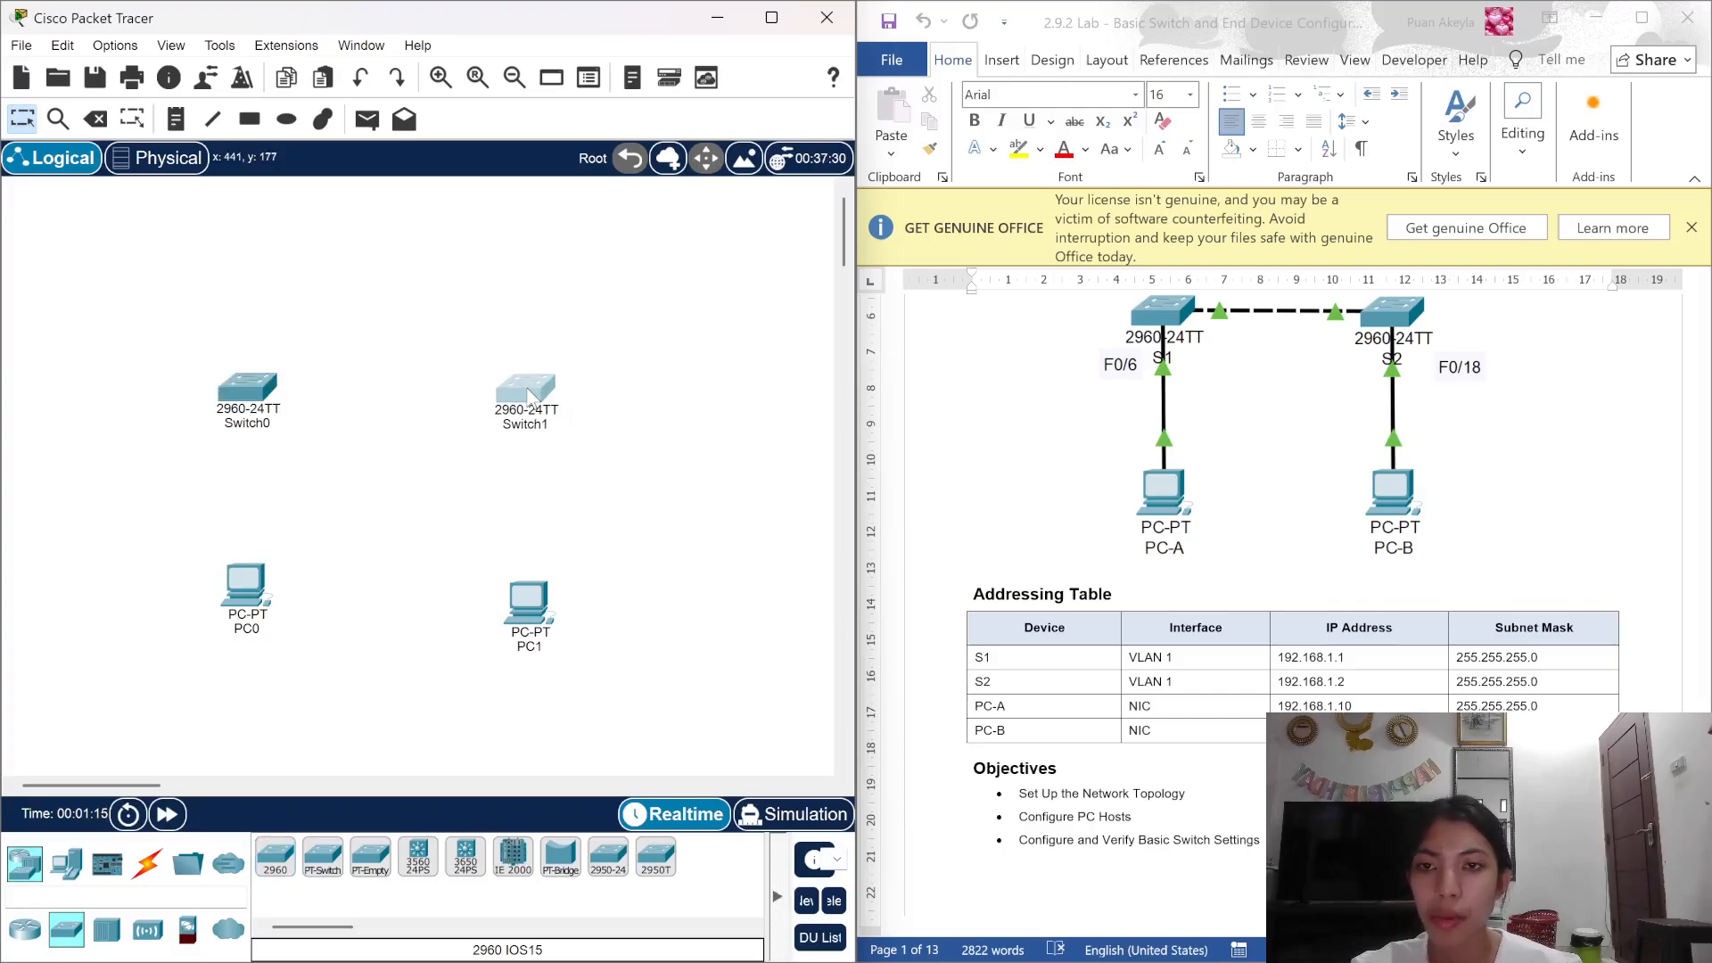
pyautogui.click(145, 872)
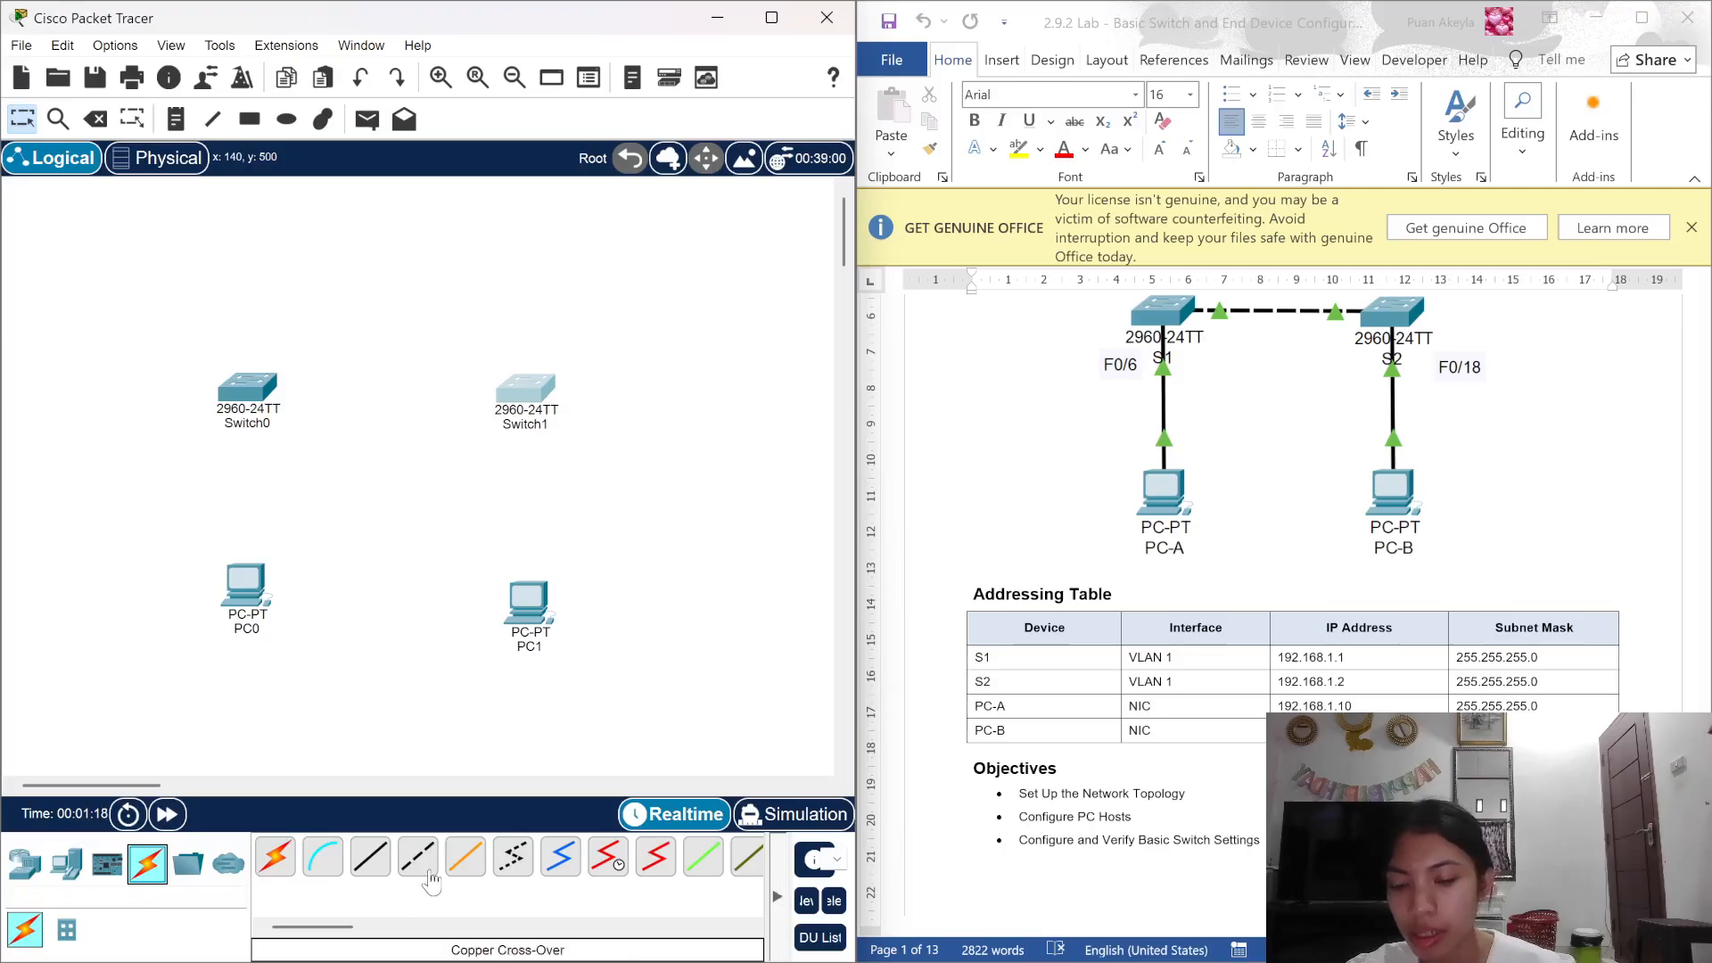
# Step: Link Switch0 Fa0/1 to Switch1 Fa0/1 with a copper cross-over cable
pyautogui.click(428, 877)
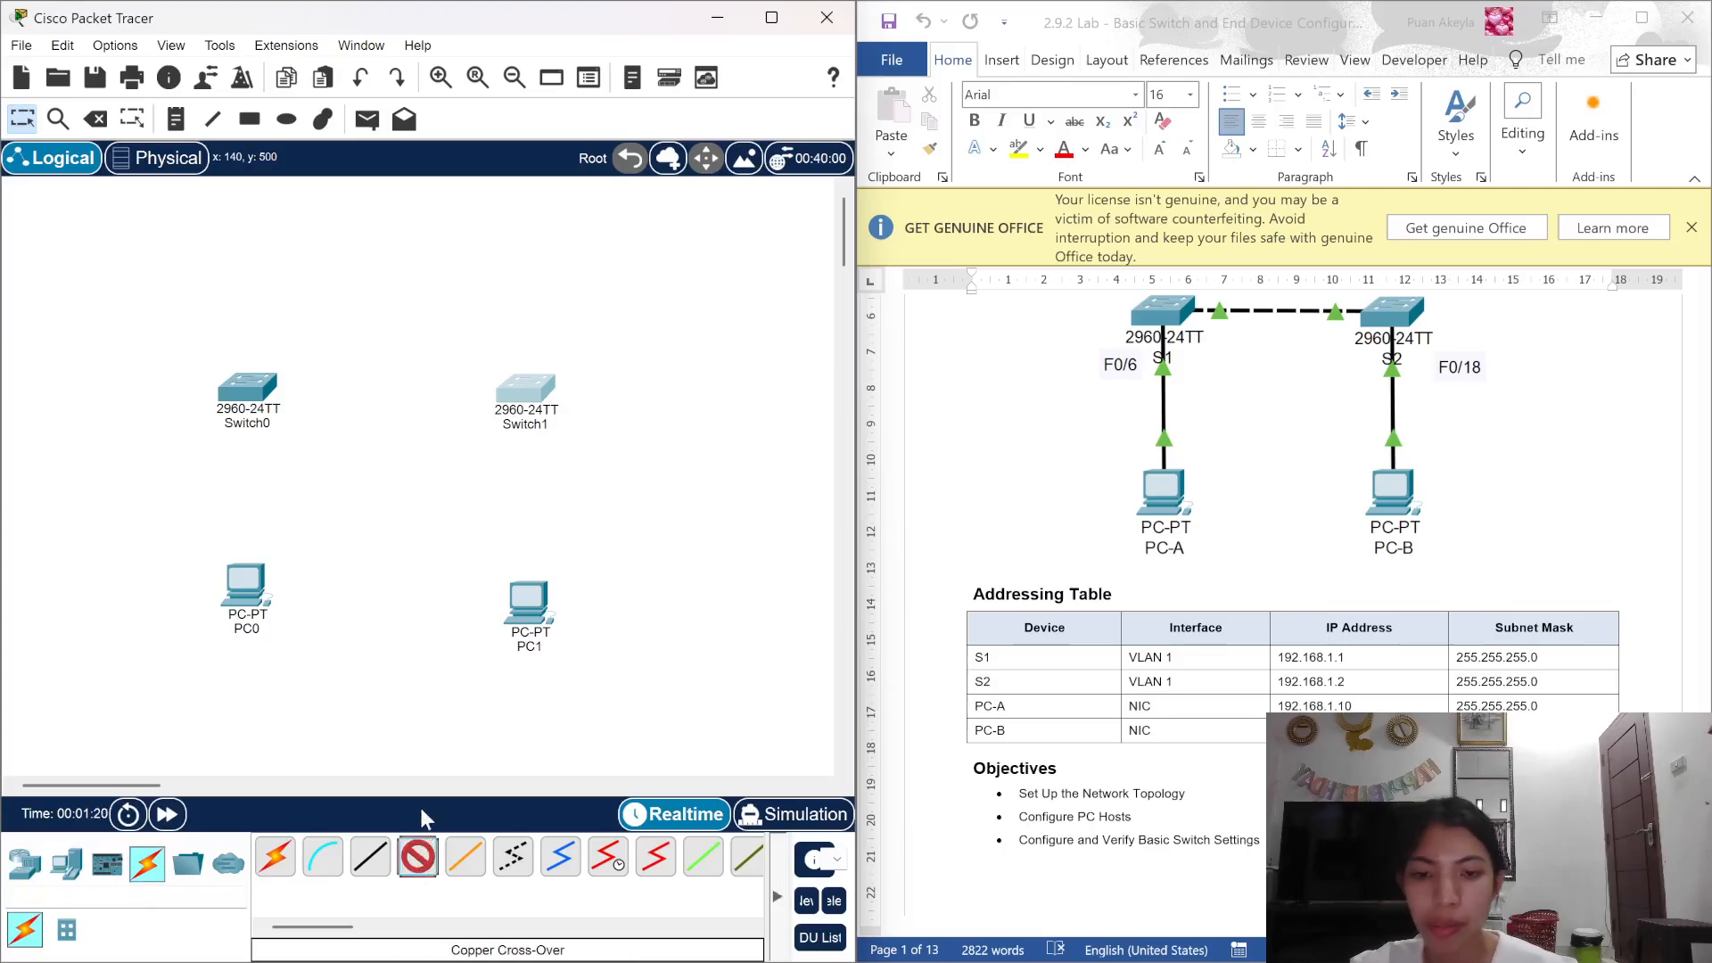
pyautogui.click(252, 399)
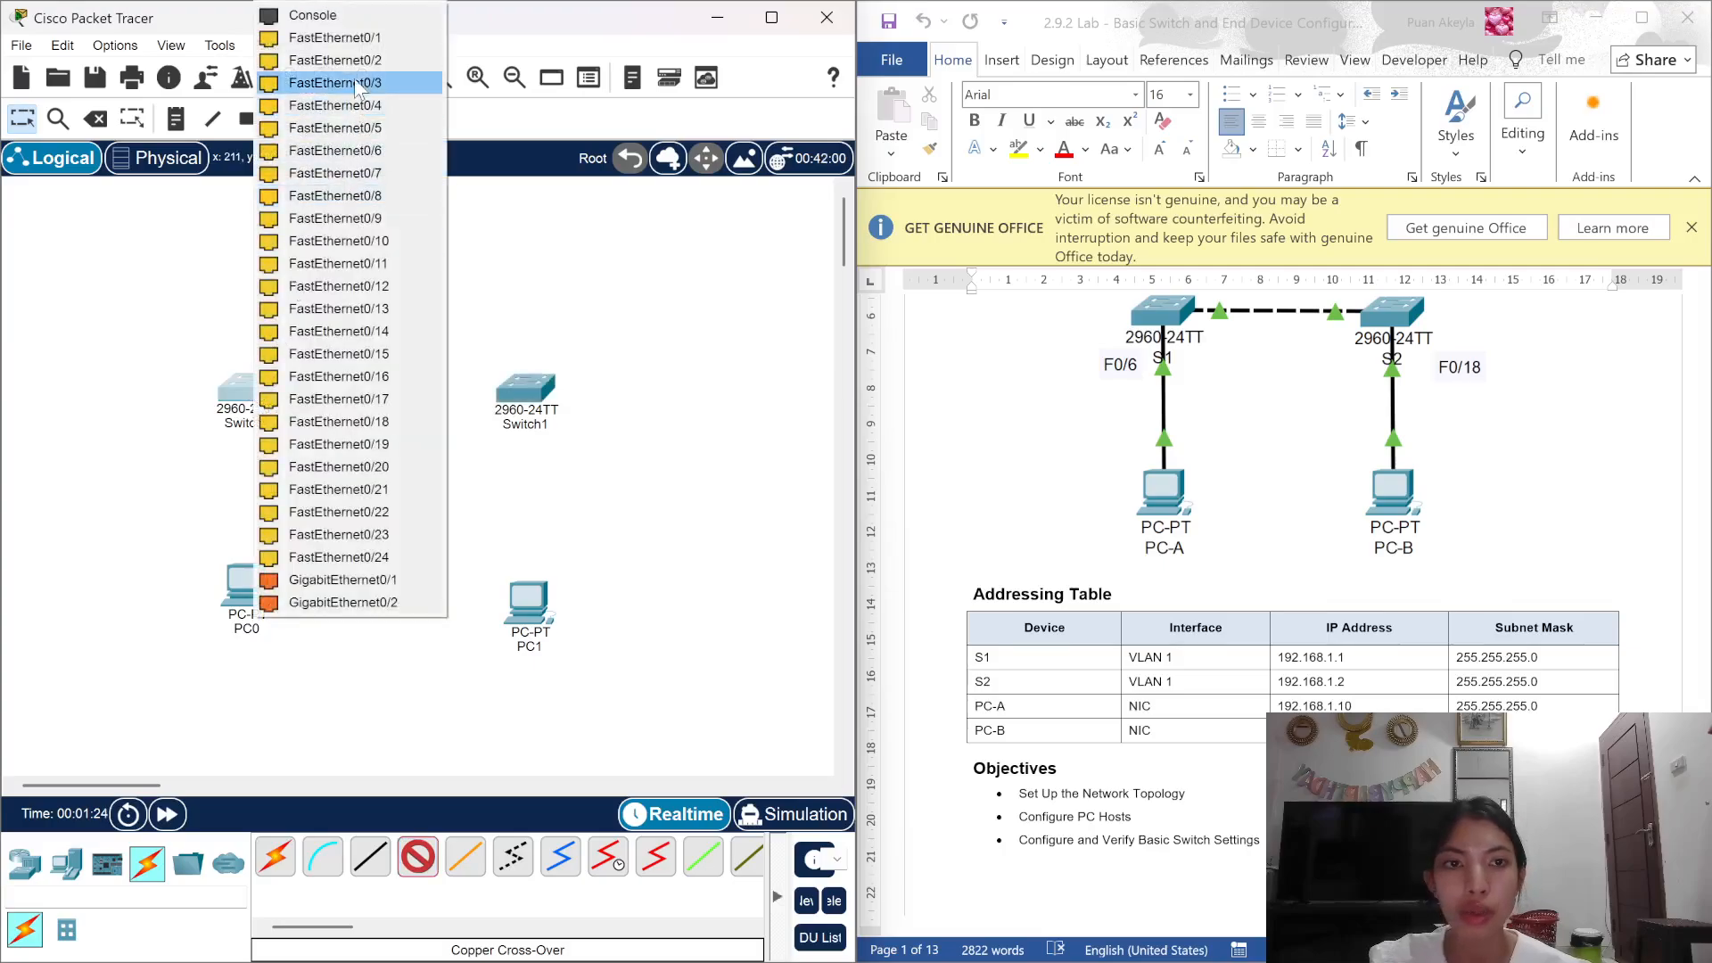
pyautogui.click(360, 41)
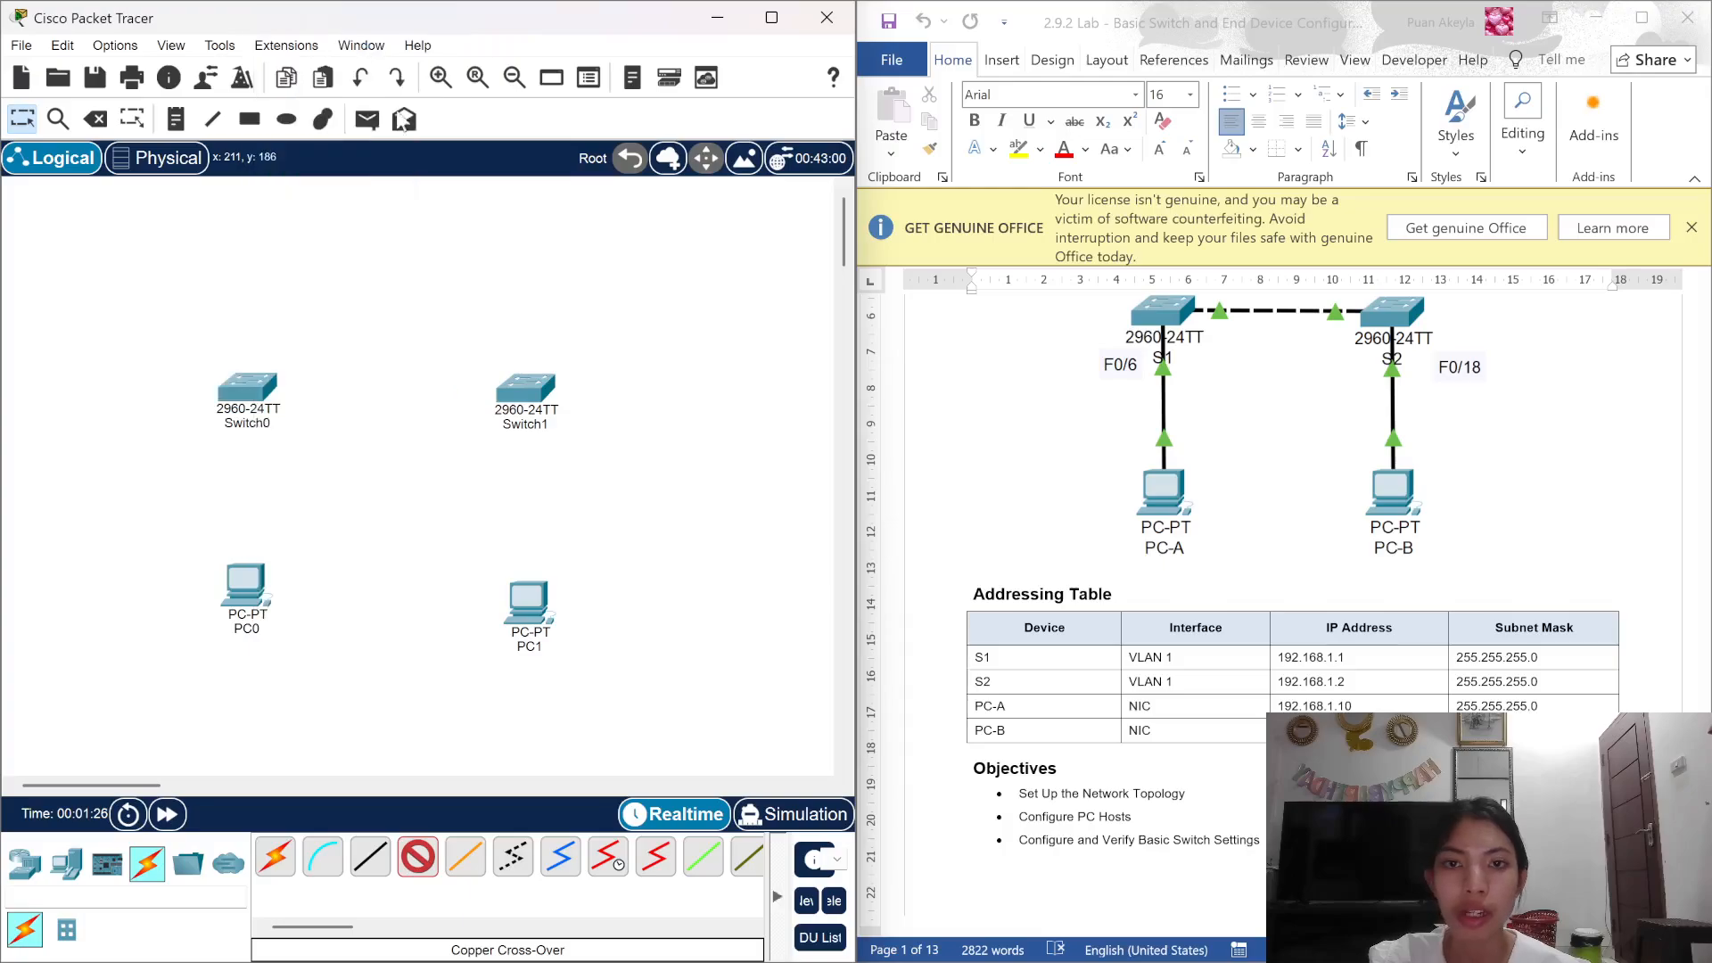
pyautogui.click(524, 388)
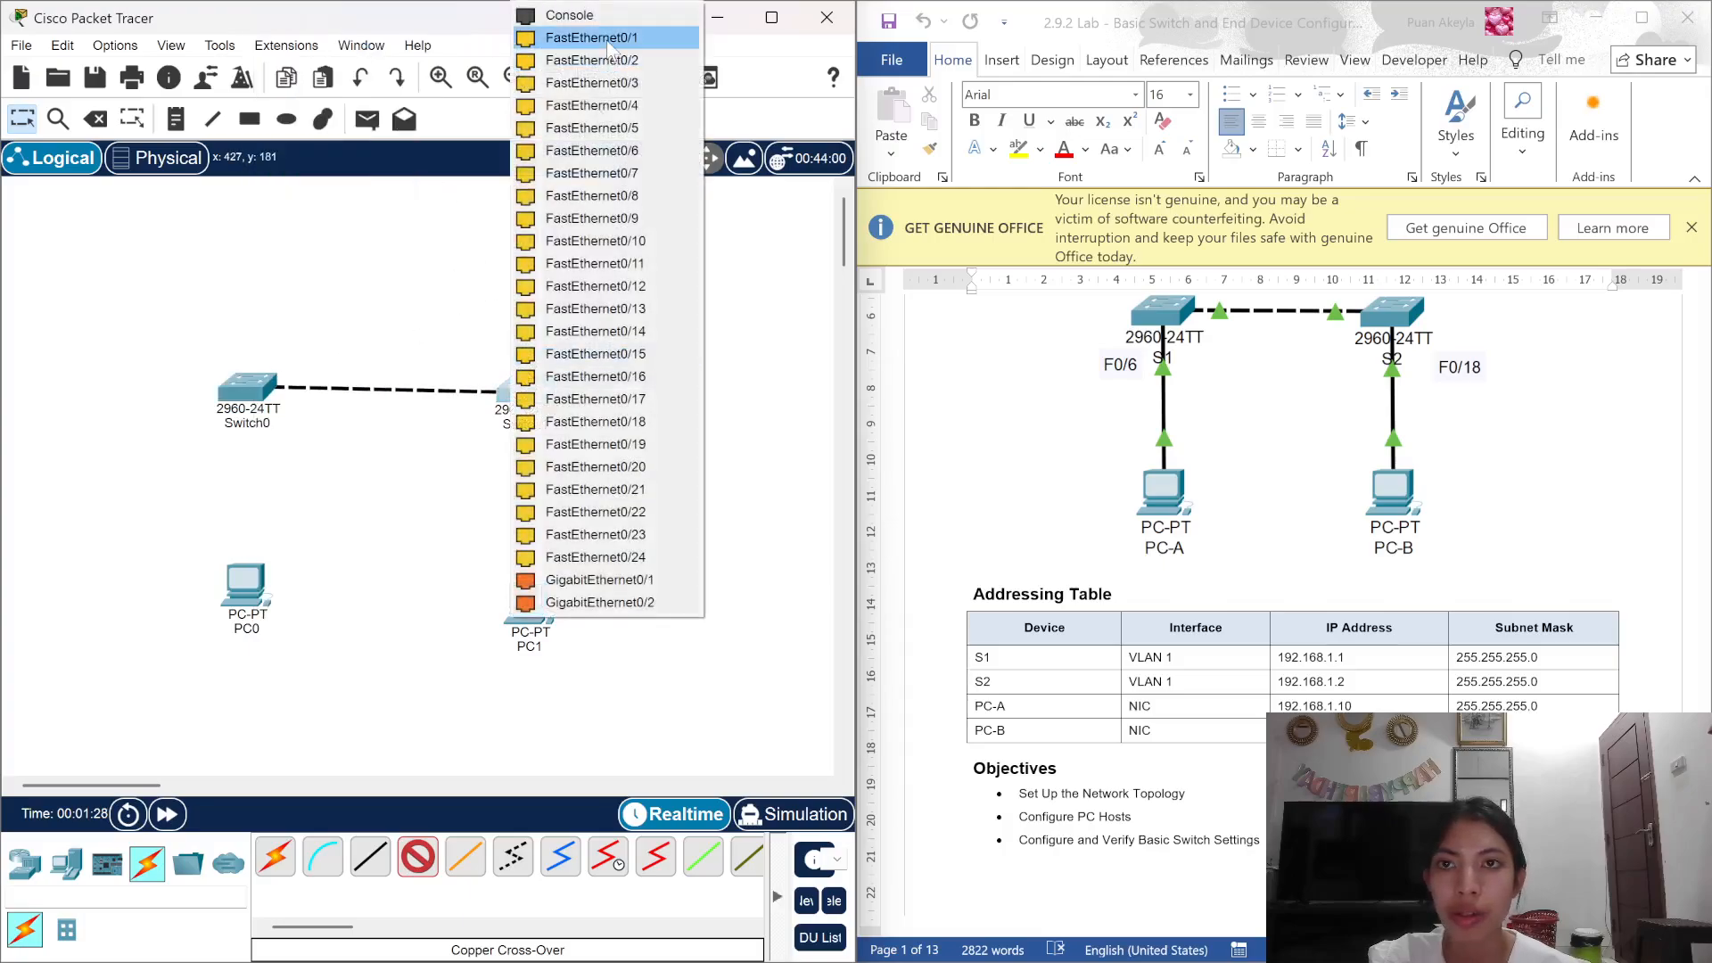
pyautogui.click(598, 37)
pyautogui.scroll(1, 1184, 446)
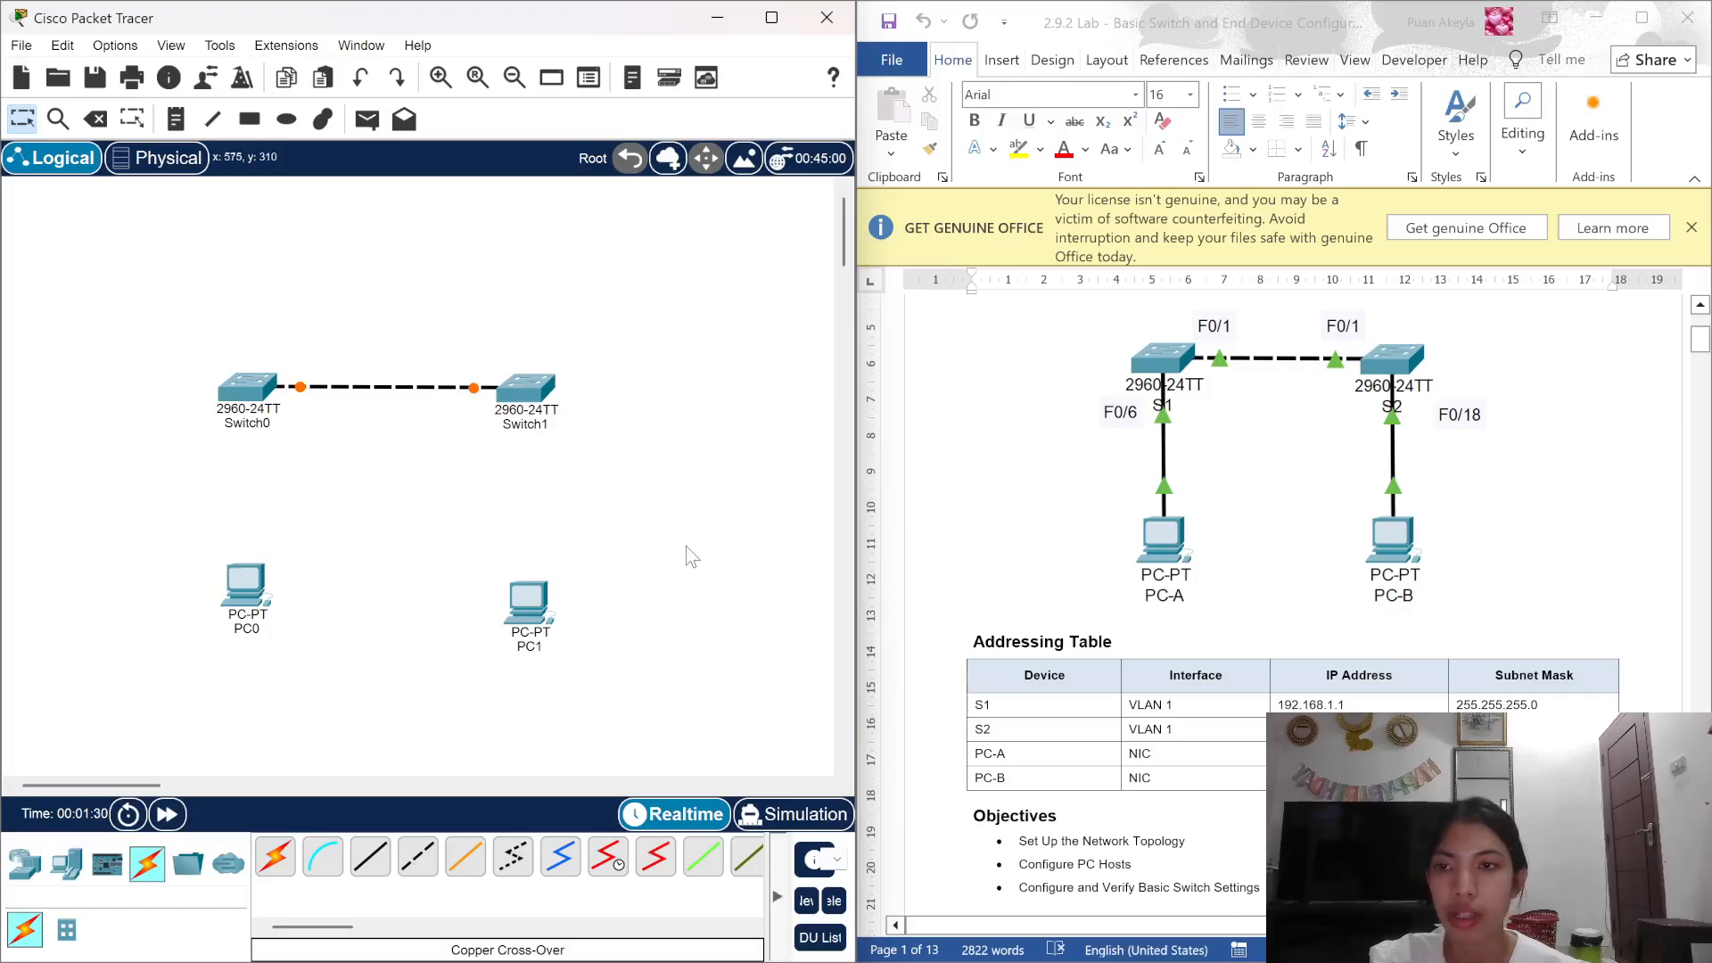
# Step: Connect Switch0 Fa0/6 to PC0's FastEthernet0 with a straight-through cable
pyautogui.click(371, 856)
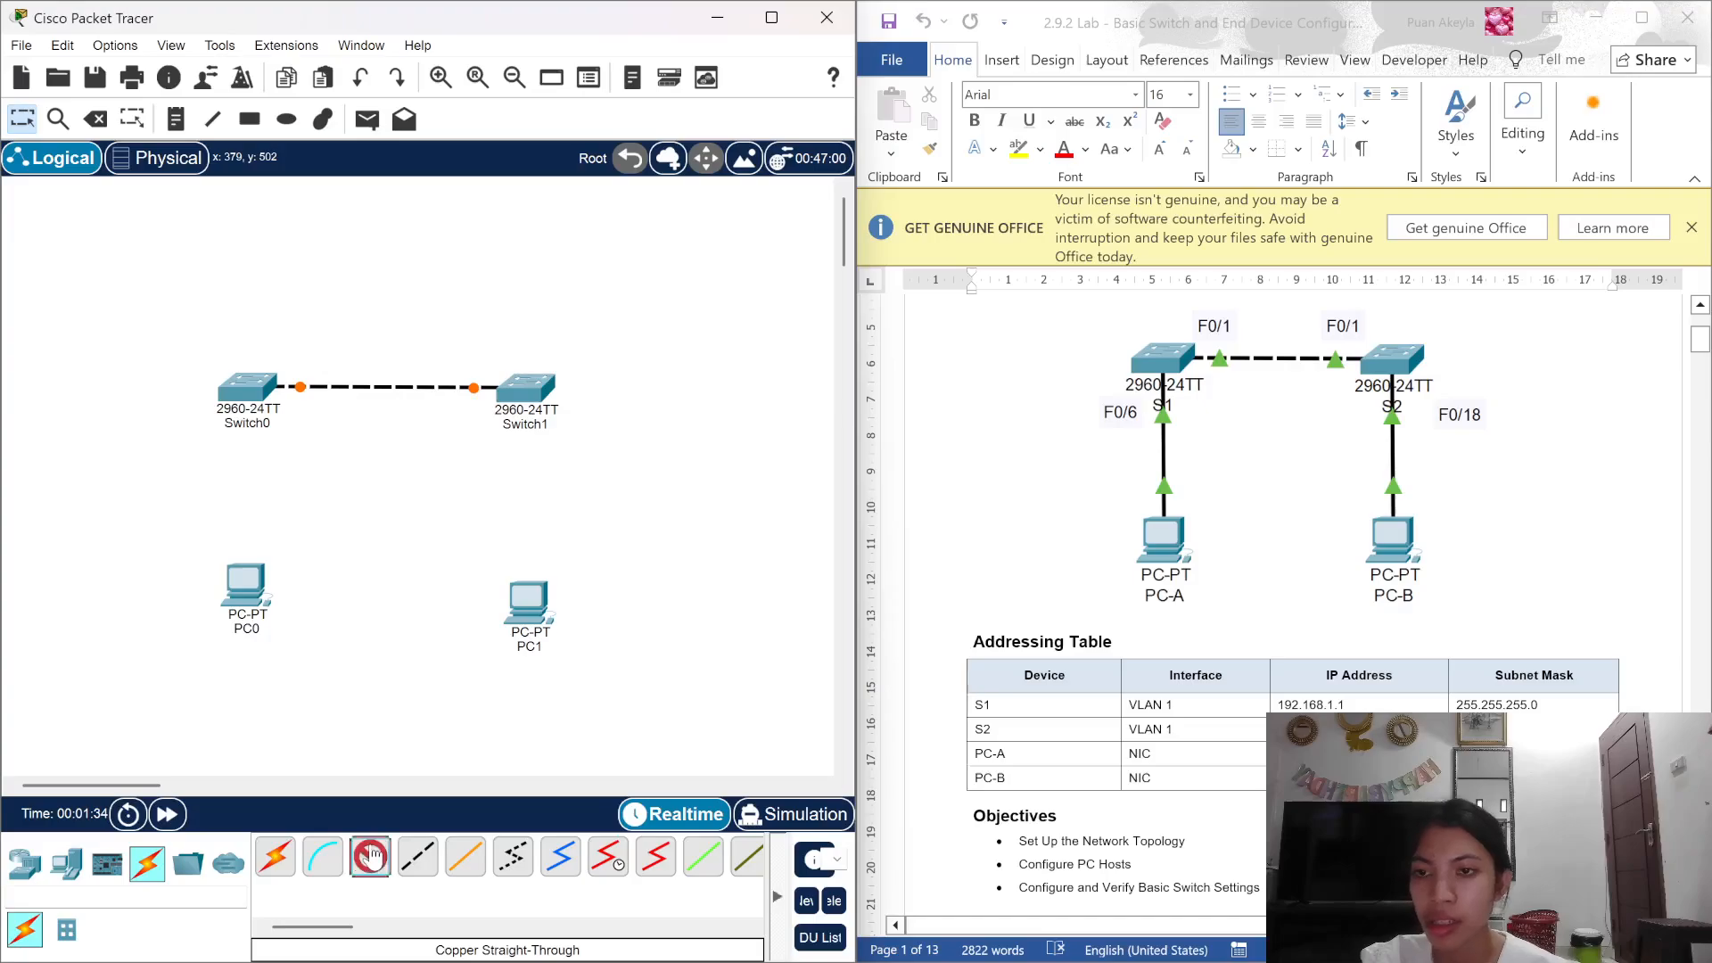
pyautogui.click(257, 391)
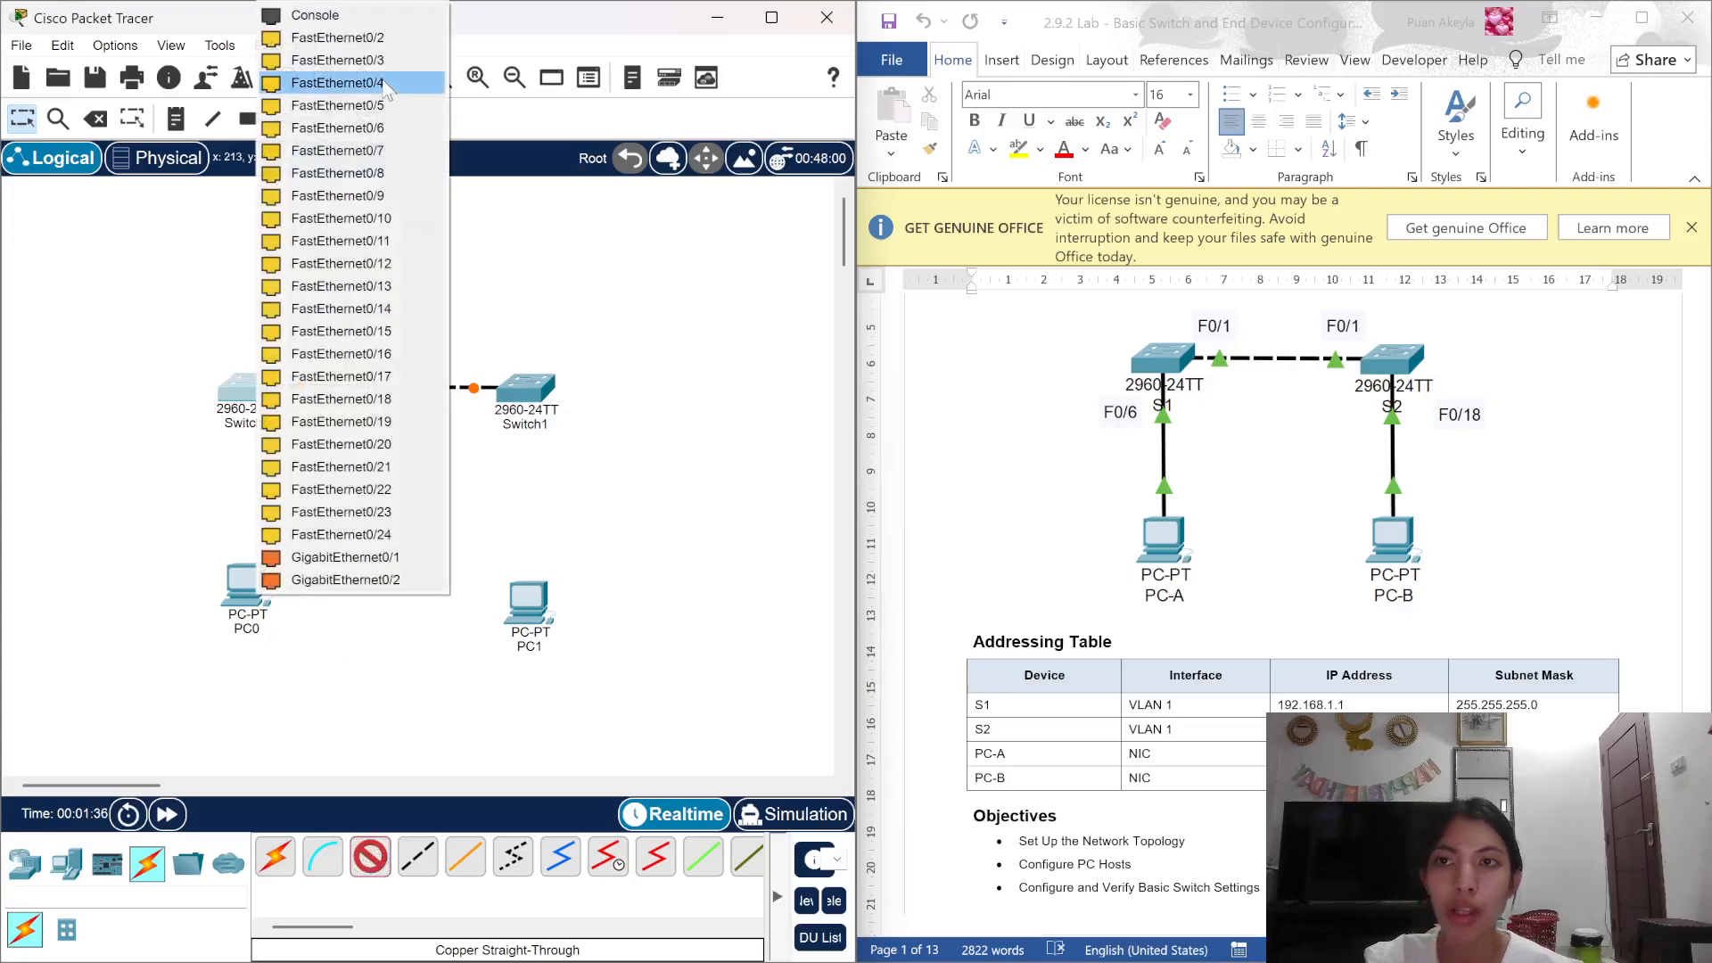
pyautogui.click(387, 52)
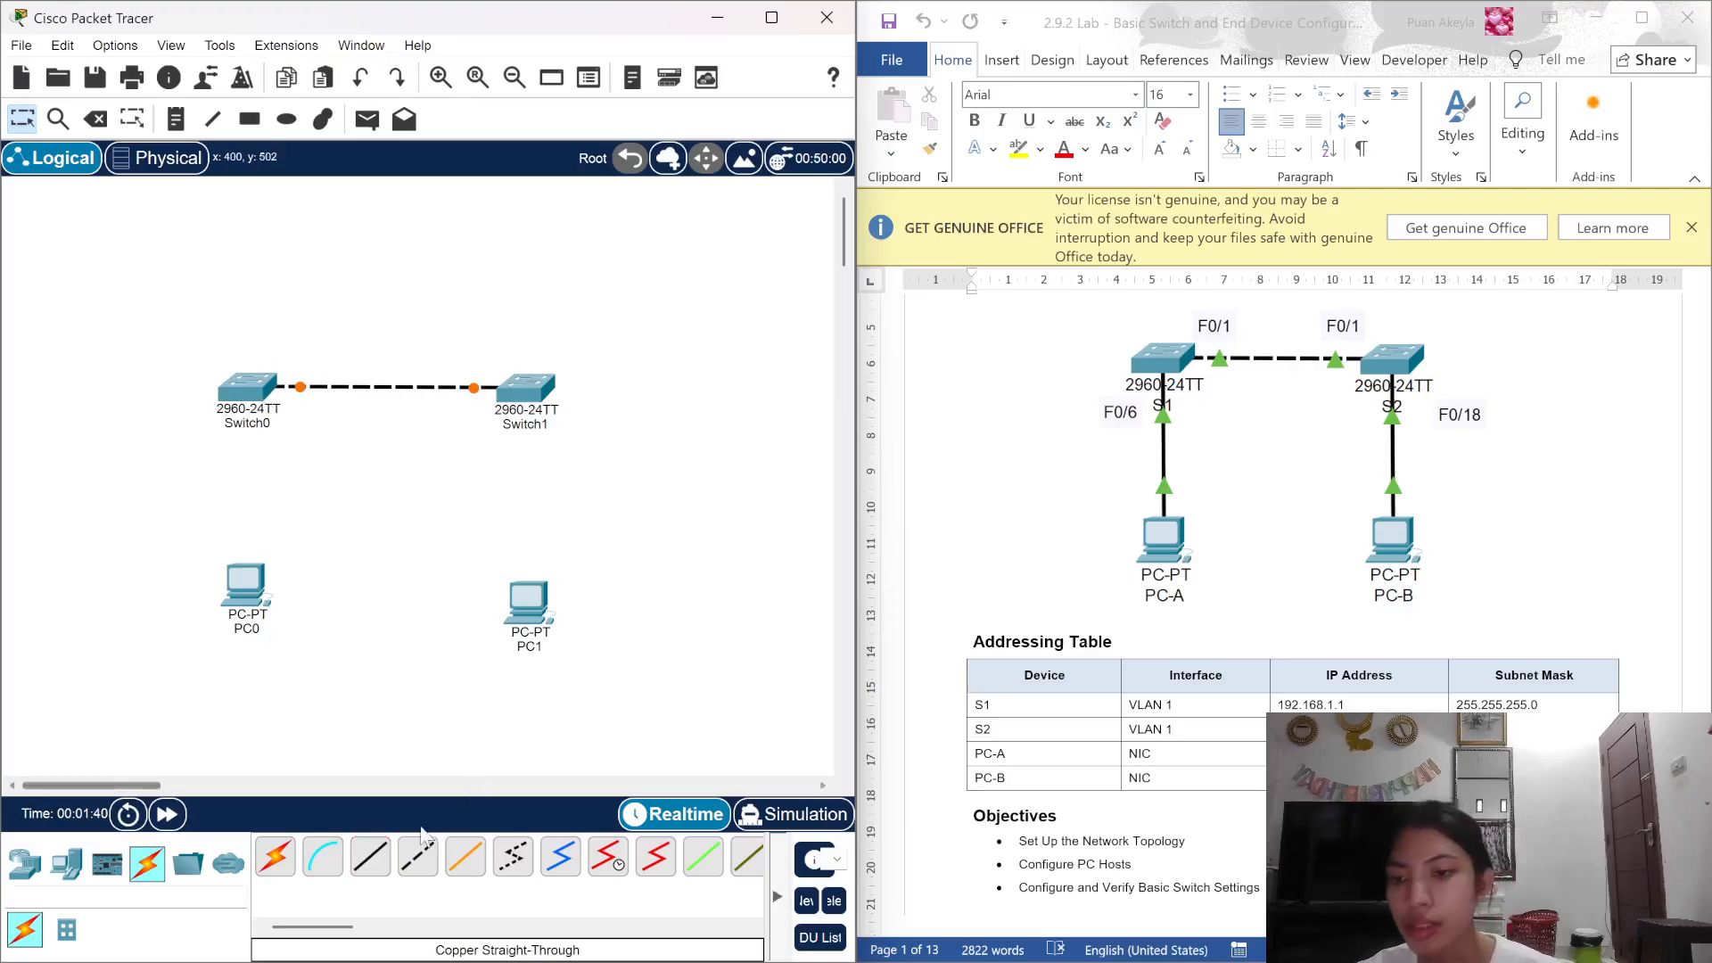
pyautogui.click(370, 856)
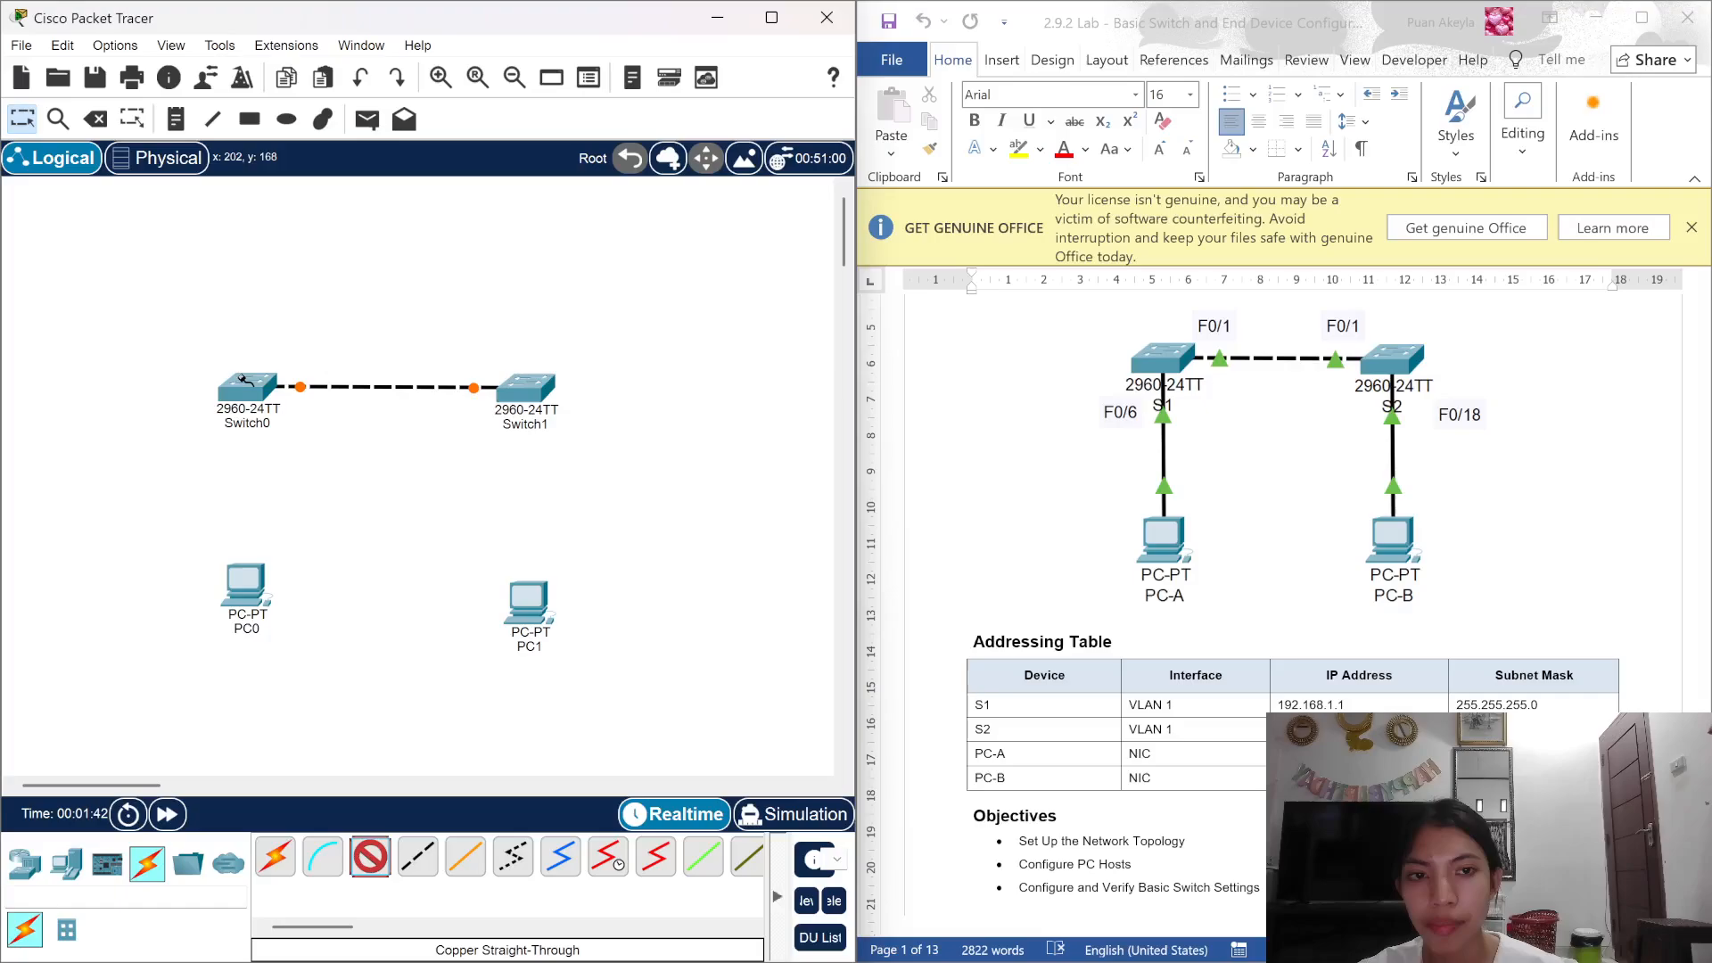
pyautogui.click(243, 384)
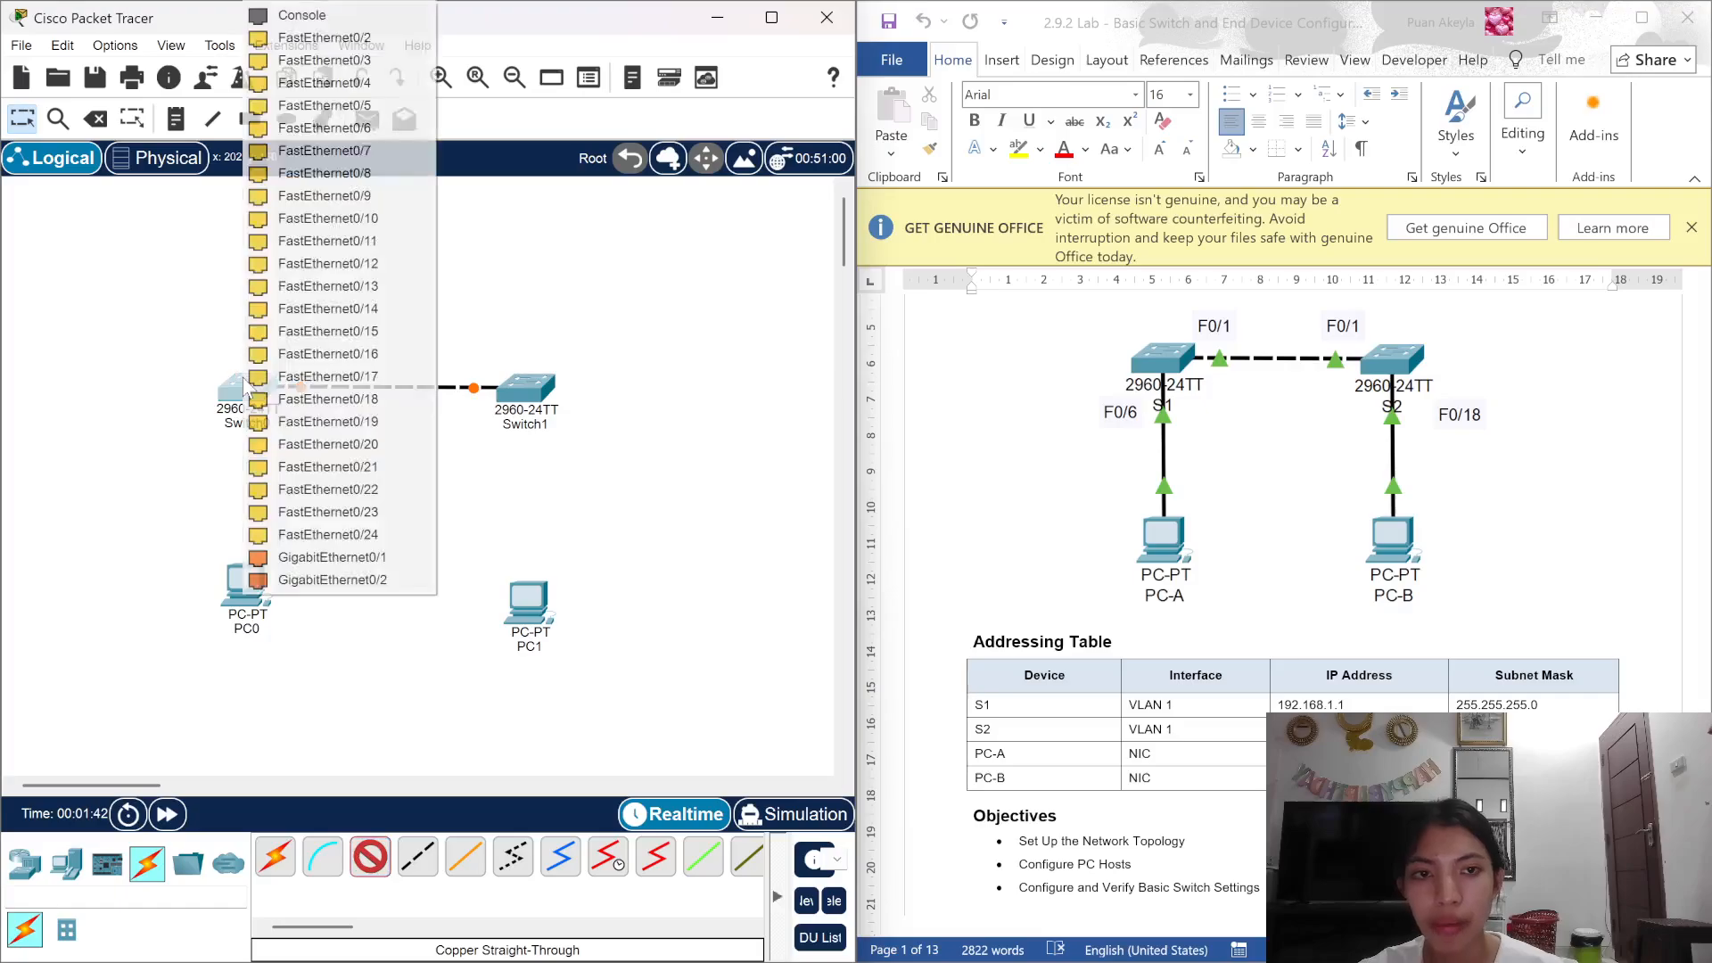
pyautogui.click(373, 127)
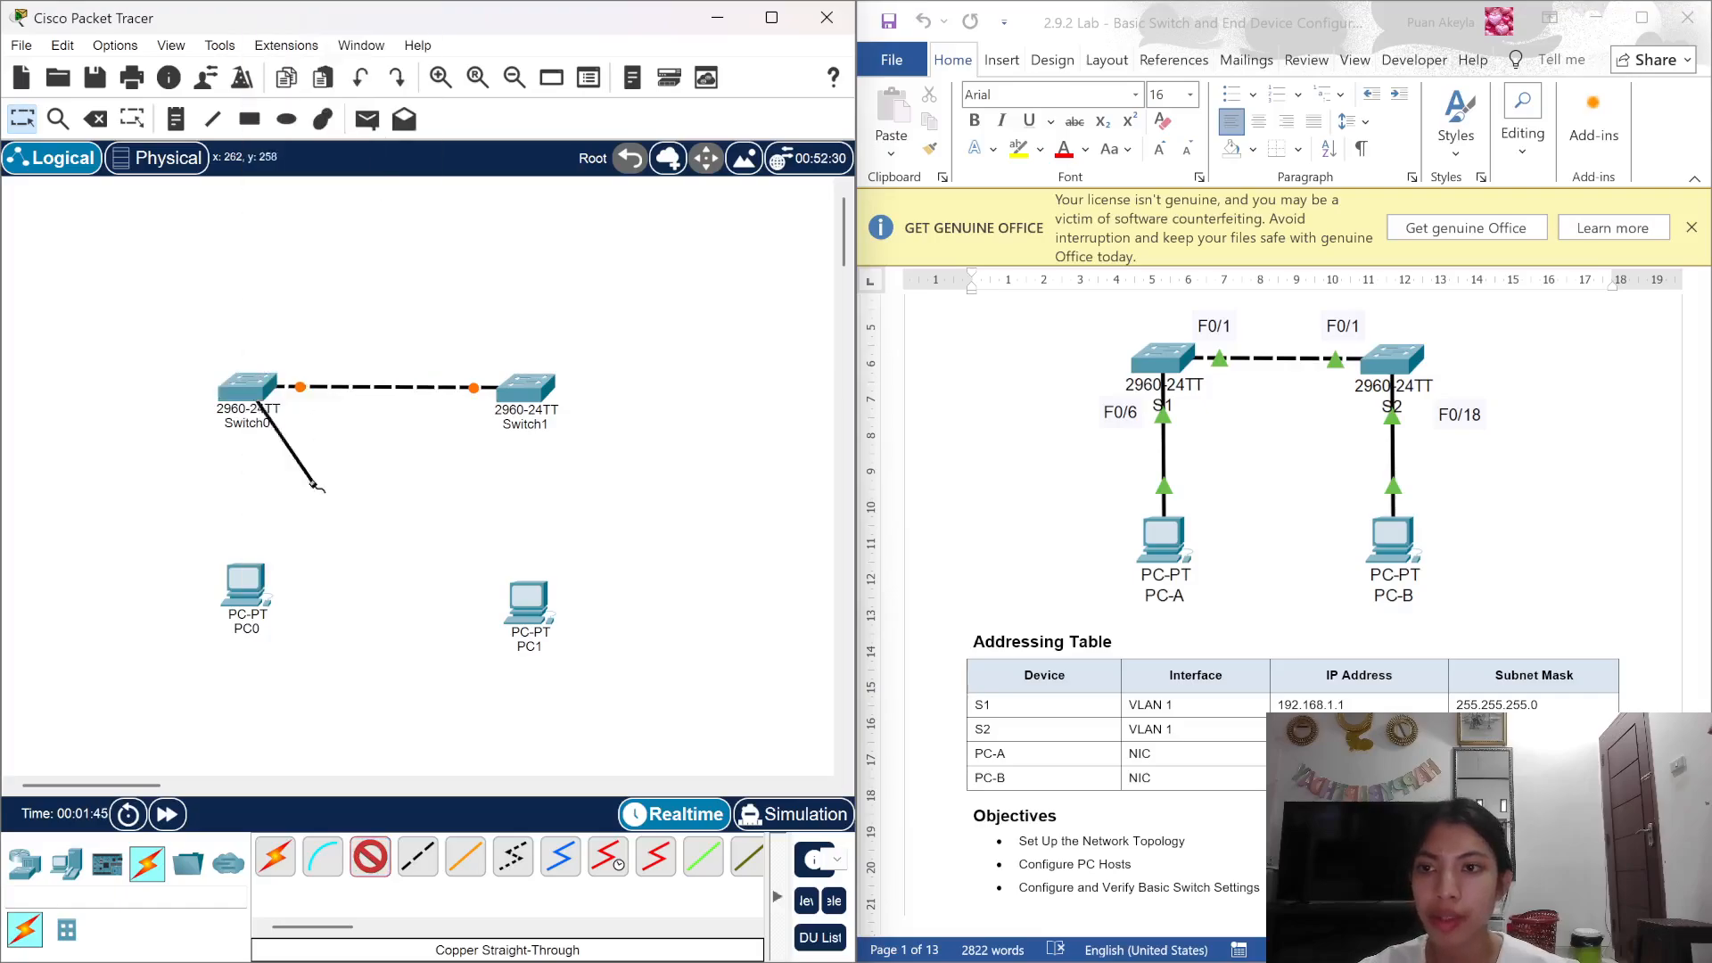
pyautogui.click(255, 600)
pyautogui.click(329, 682)
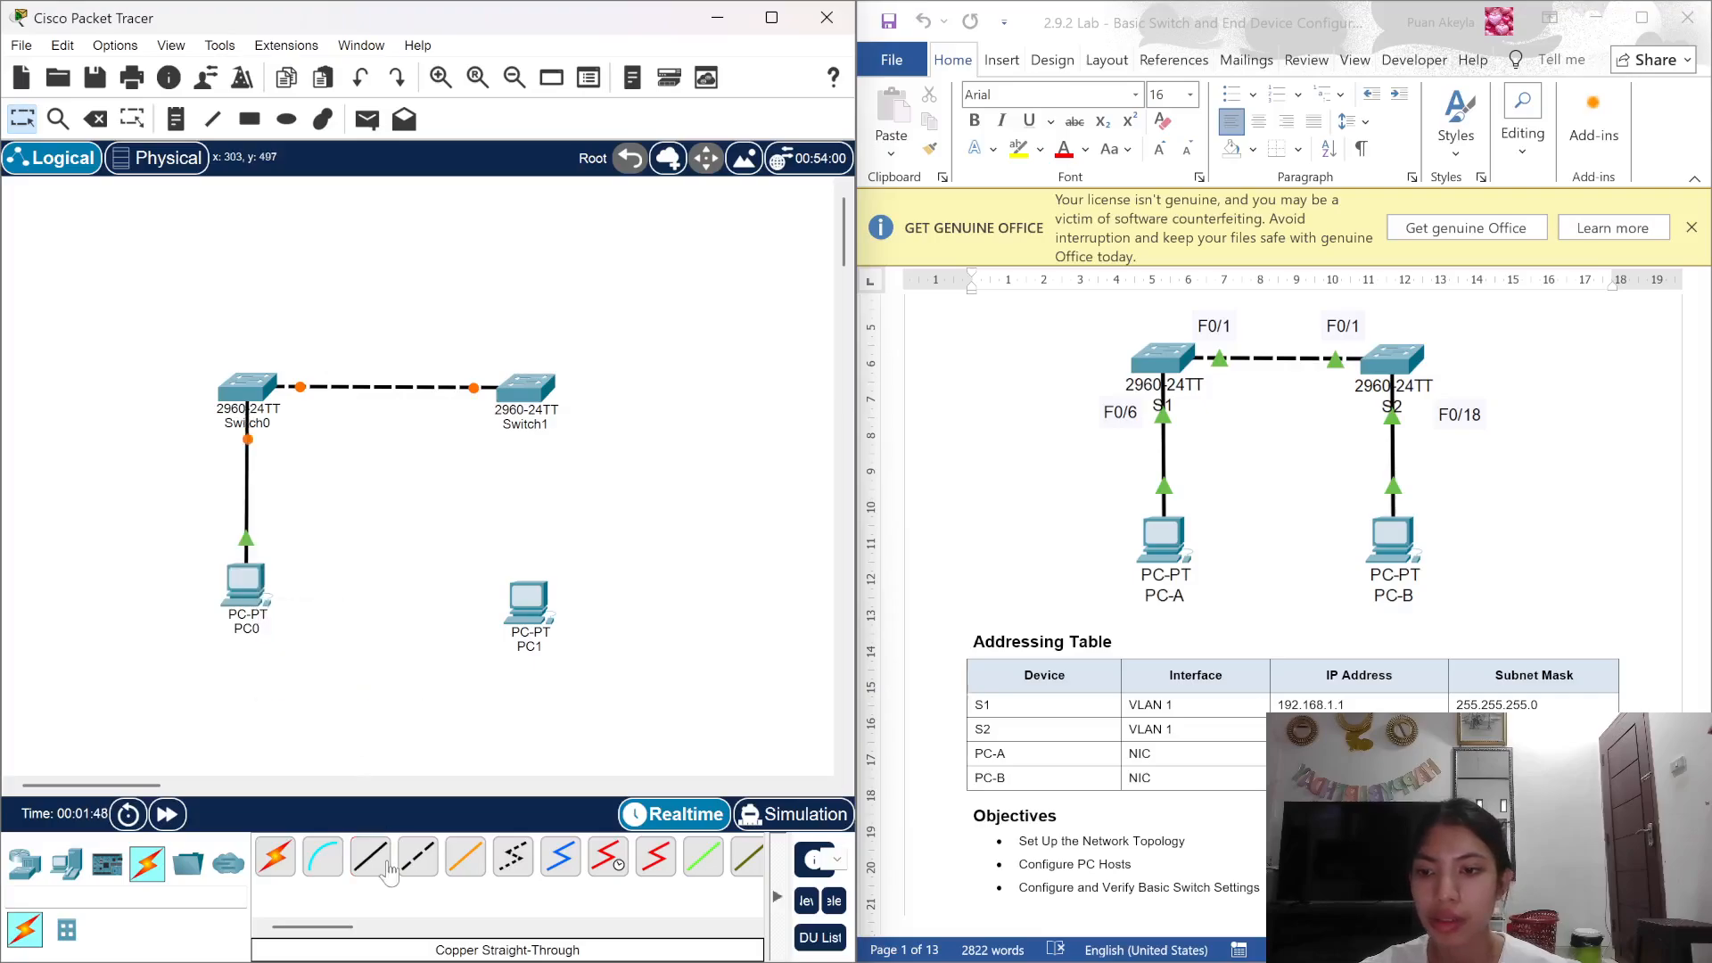
# Step: Connect Switch1 Fa0/18 to PC1's FastEthernet0 with a straight-through cable
pyautogui.click(529, 394)
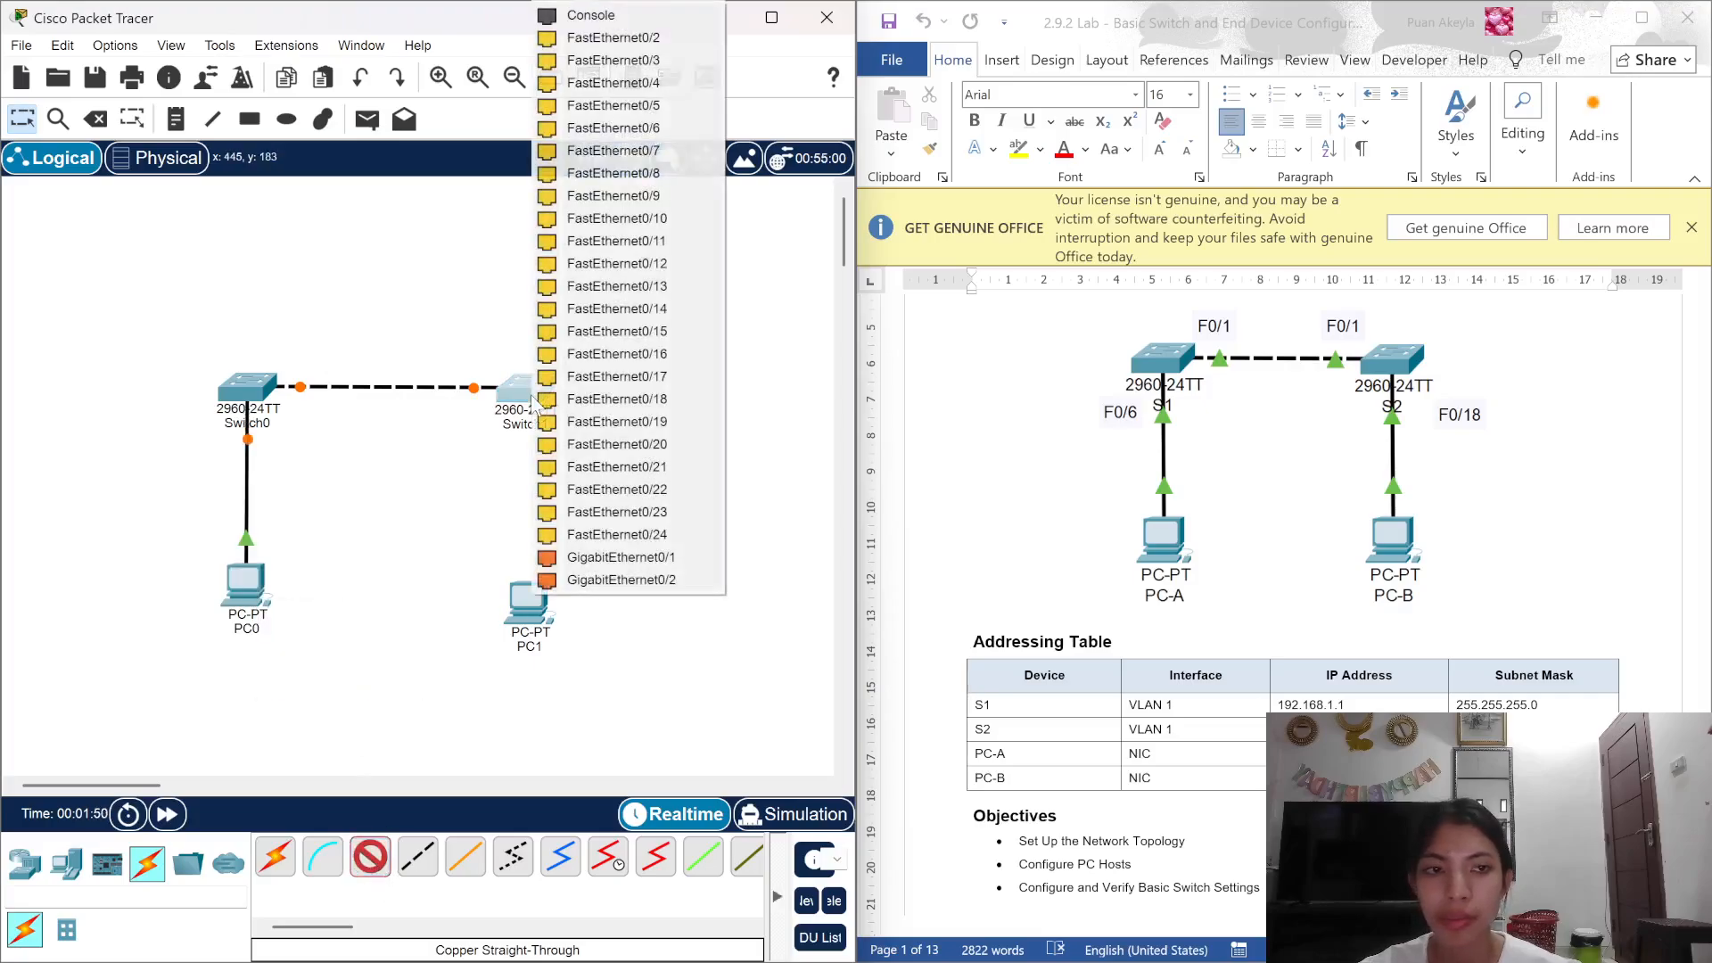
pyautogui.click(601, 403)
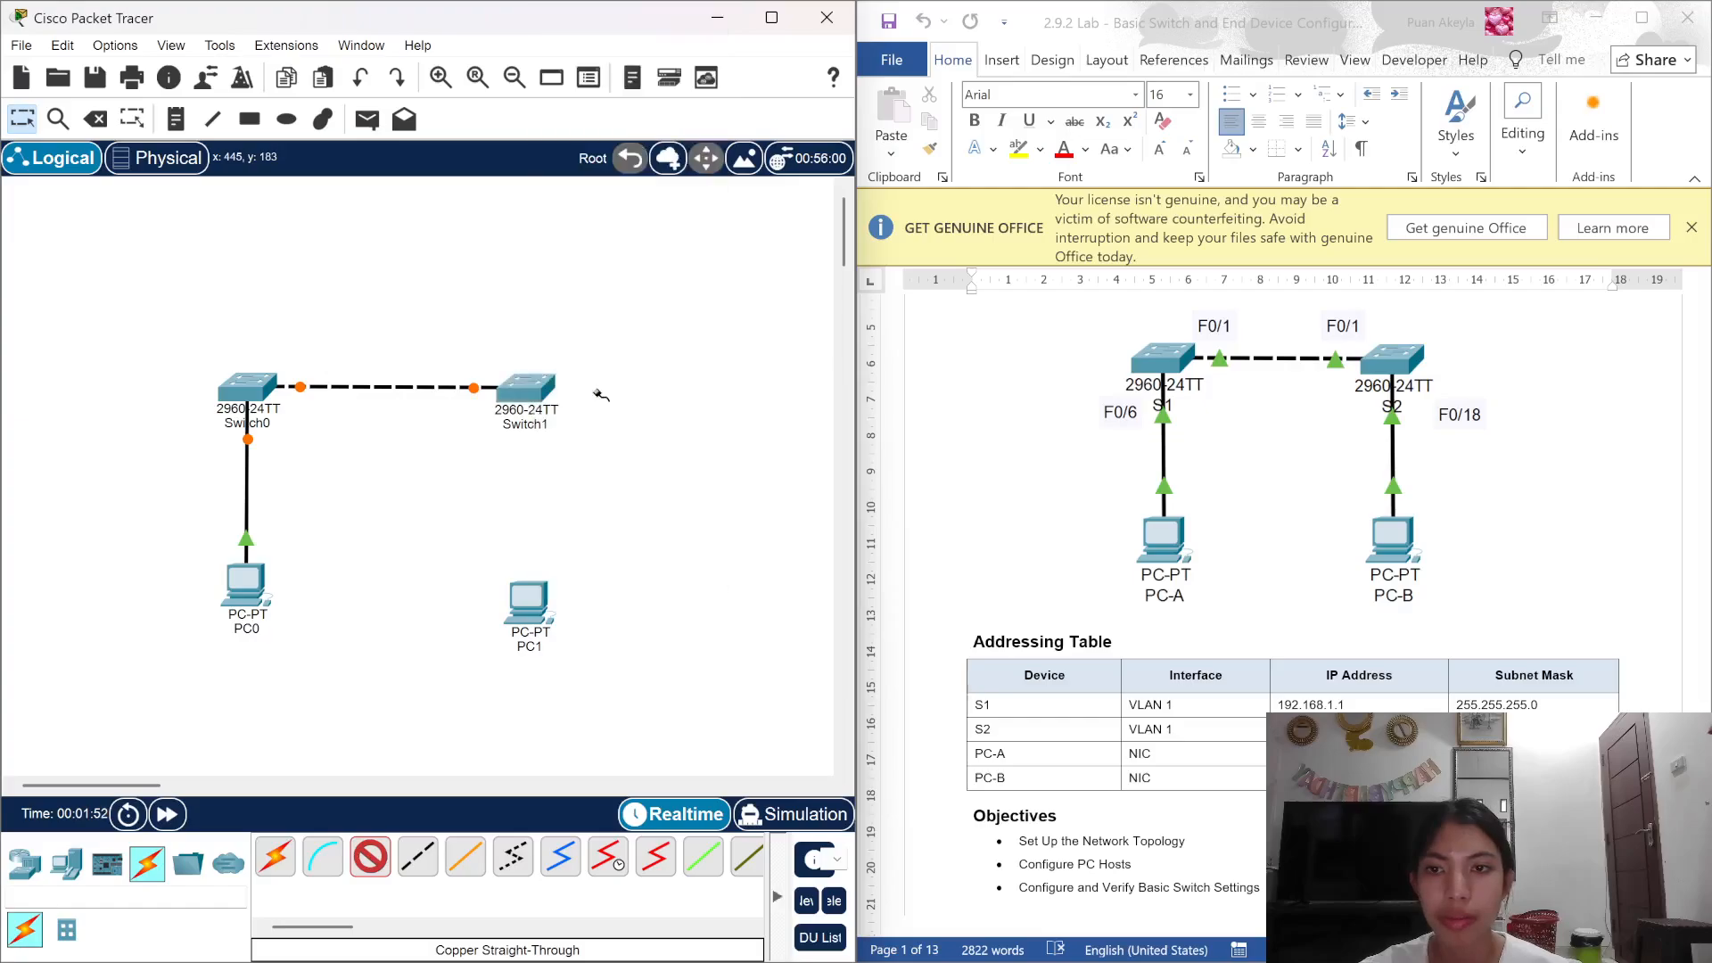
pyautogui.click(543, 613)
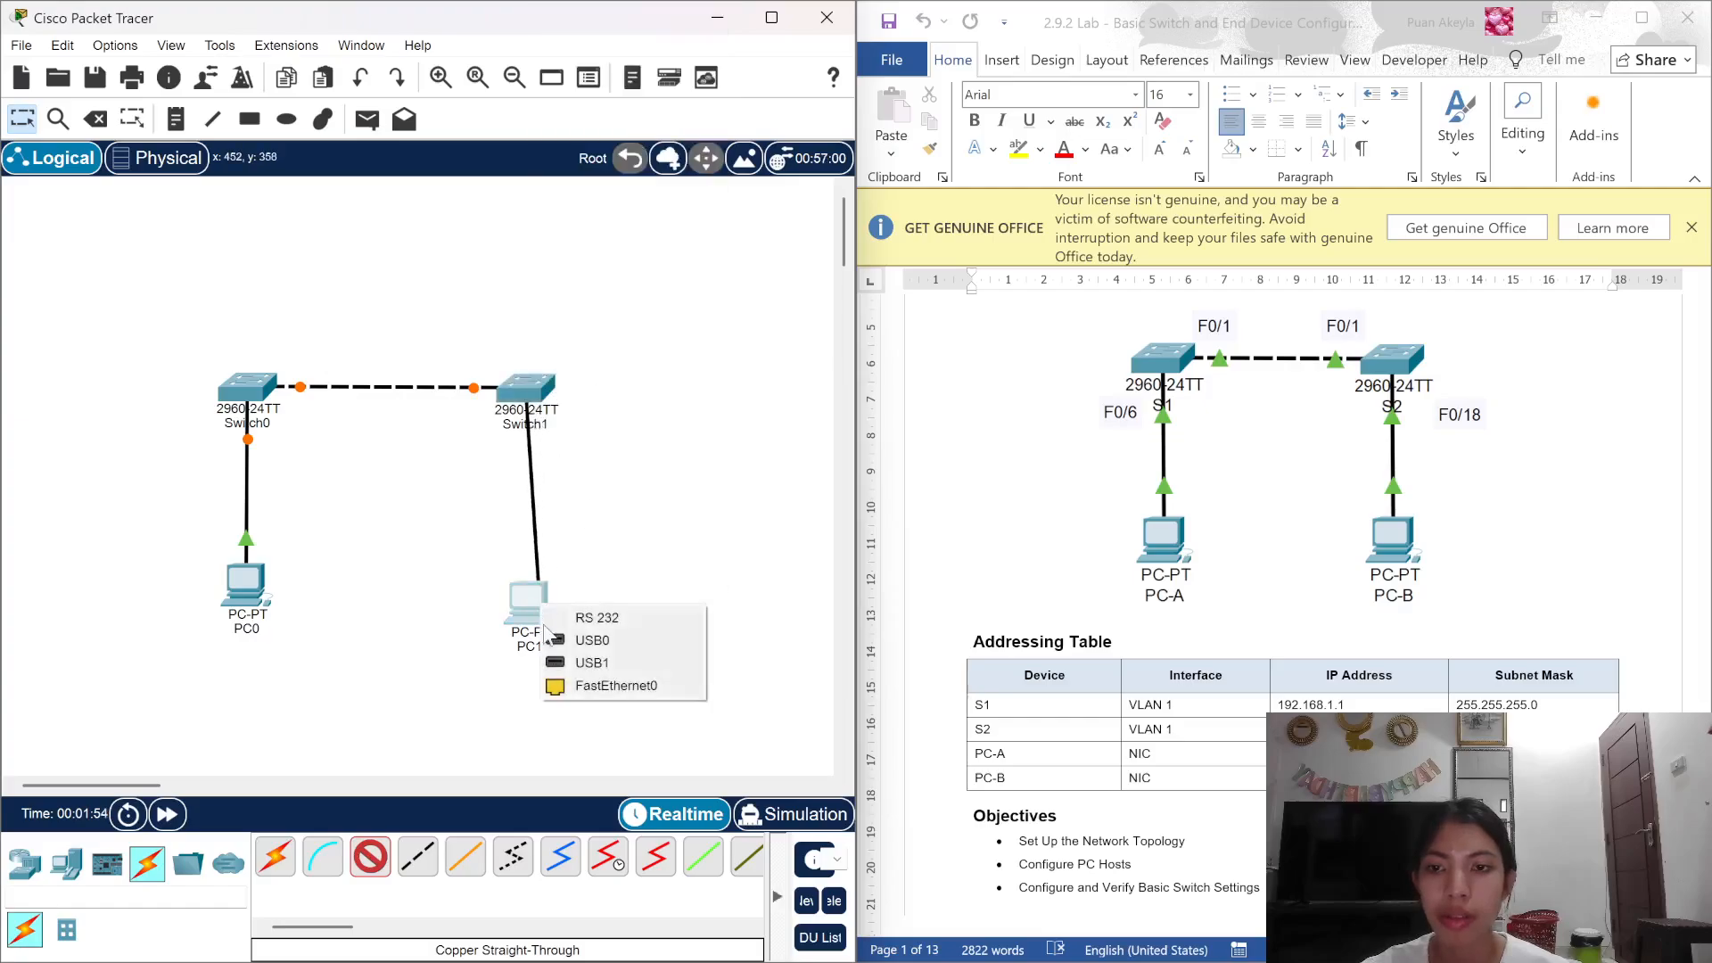
pyautogui.click(573, 686)
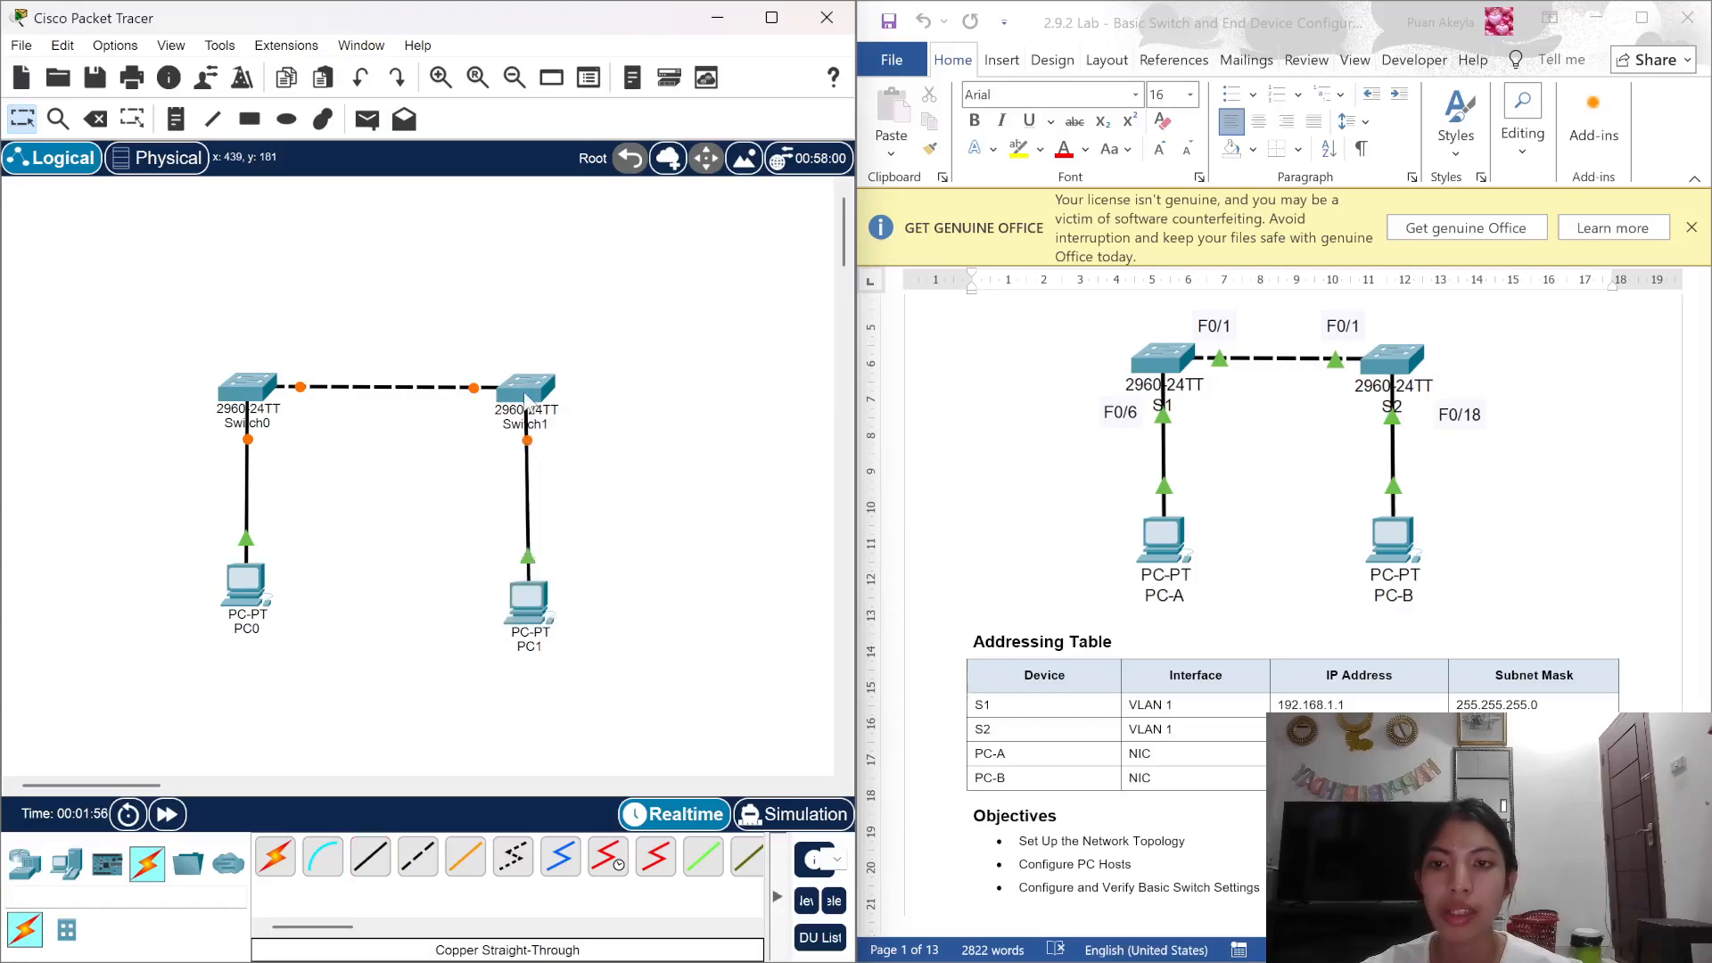
# Step: Nudge PC0 slightly lower and rename it PC-A
pyautogui.scroll(-3, 1311, 578)
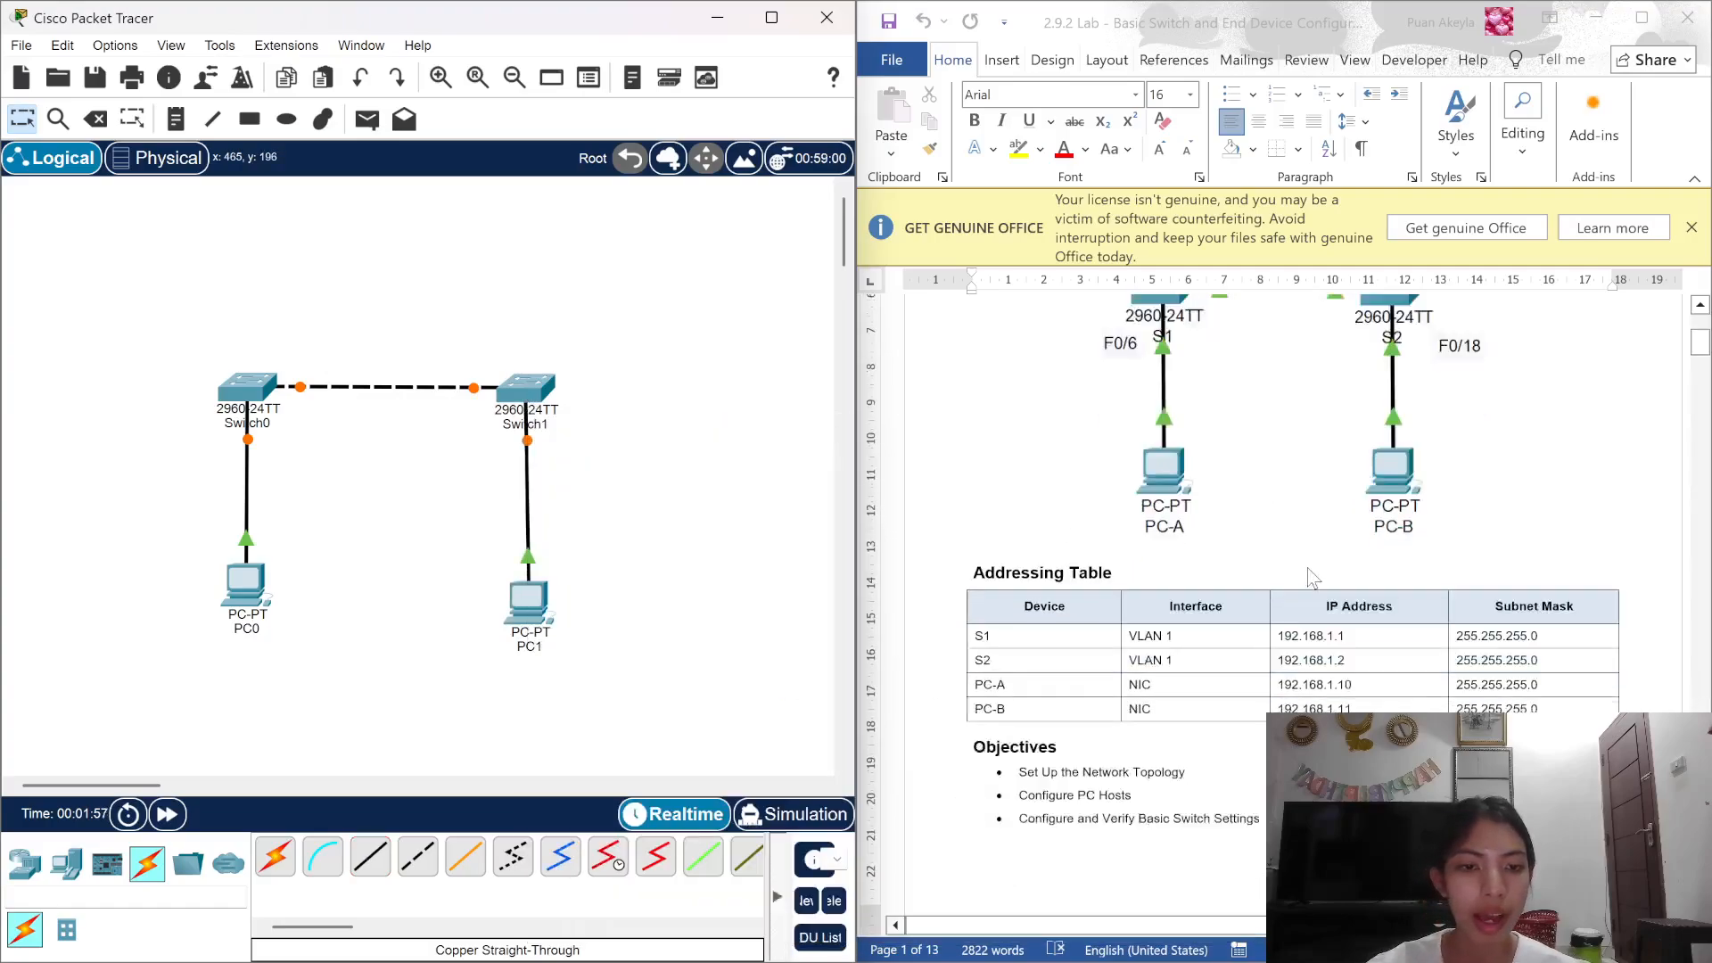
pyautogui.scroll(-2, 1310, 578)
pyautogui.scroll(-2, 1311, 578)
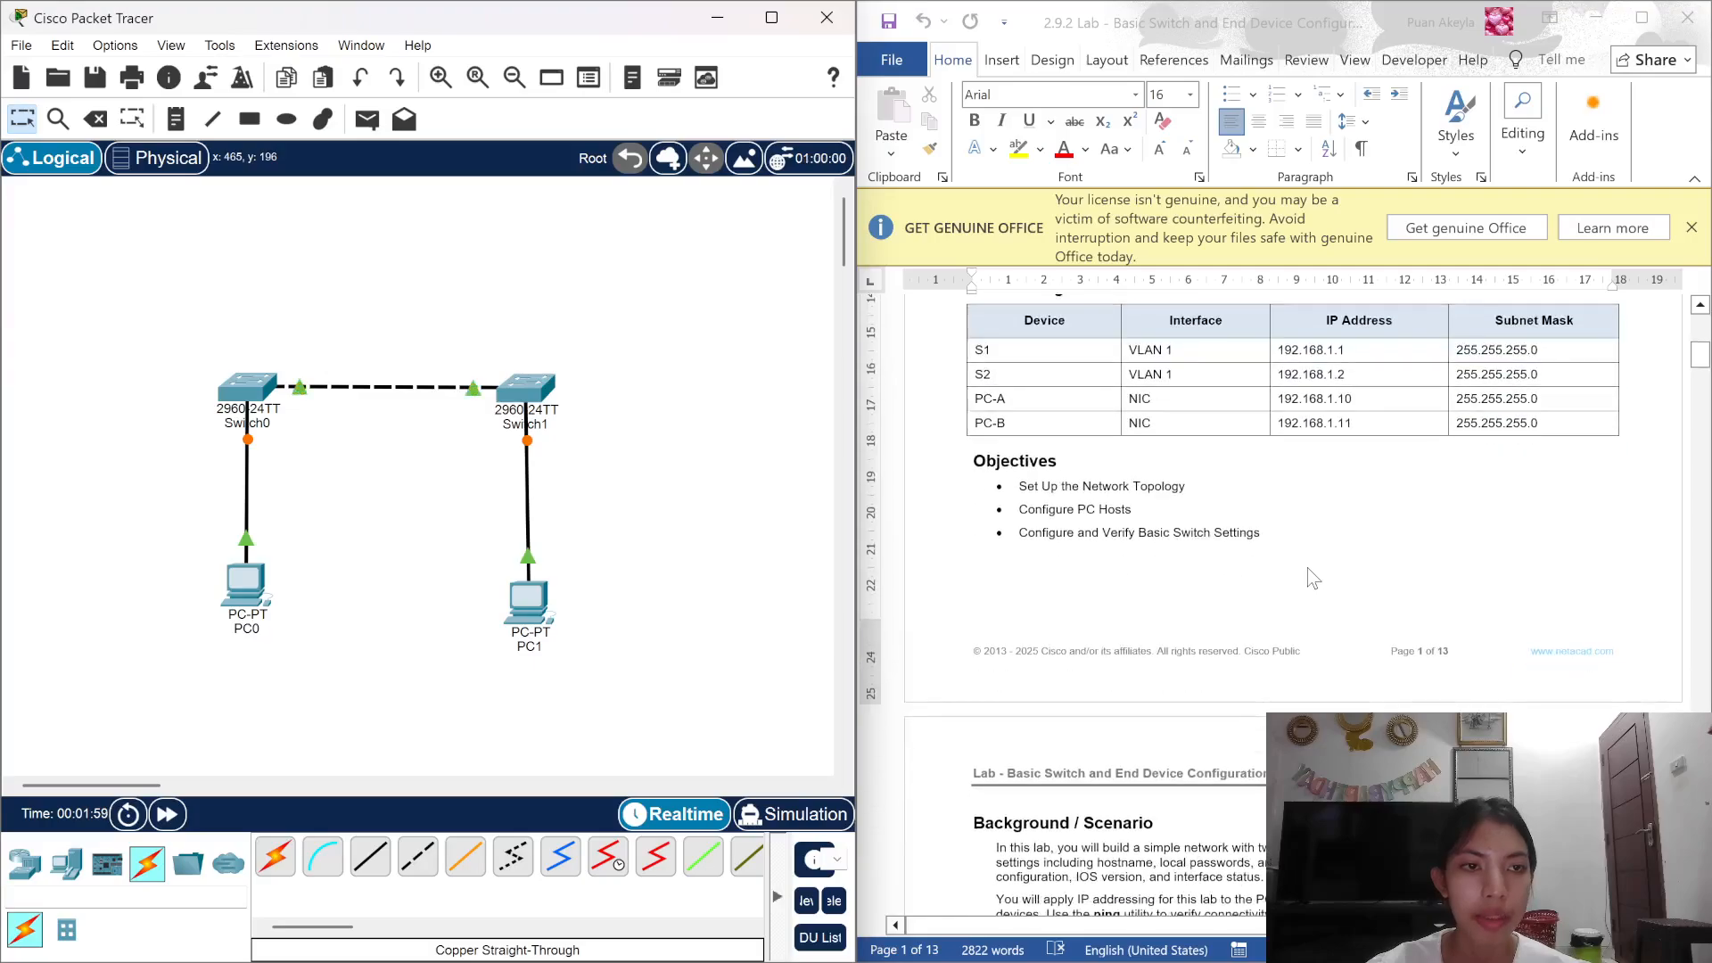
pyautogui.moveTo(257, 599); pyautogui.dragTo(256, 608)
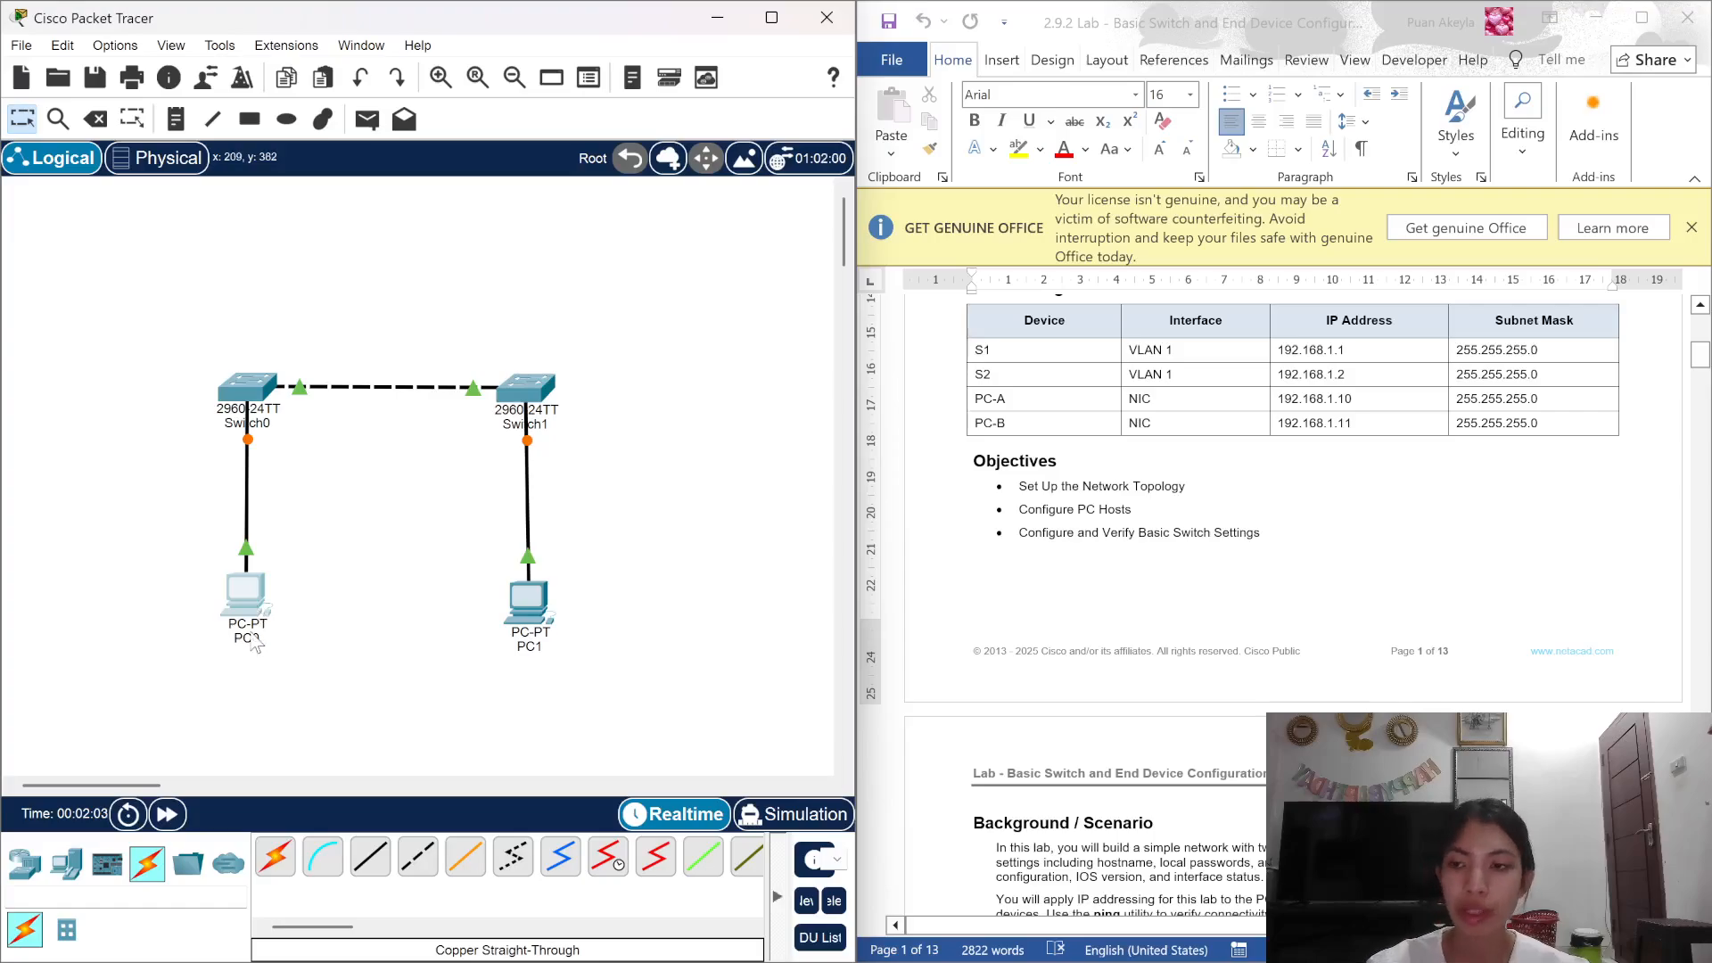
pyautogui.scroll(4, 1287, 517)
pyautogui.scroll(3, 1288, 517)
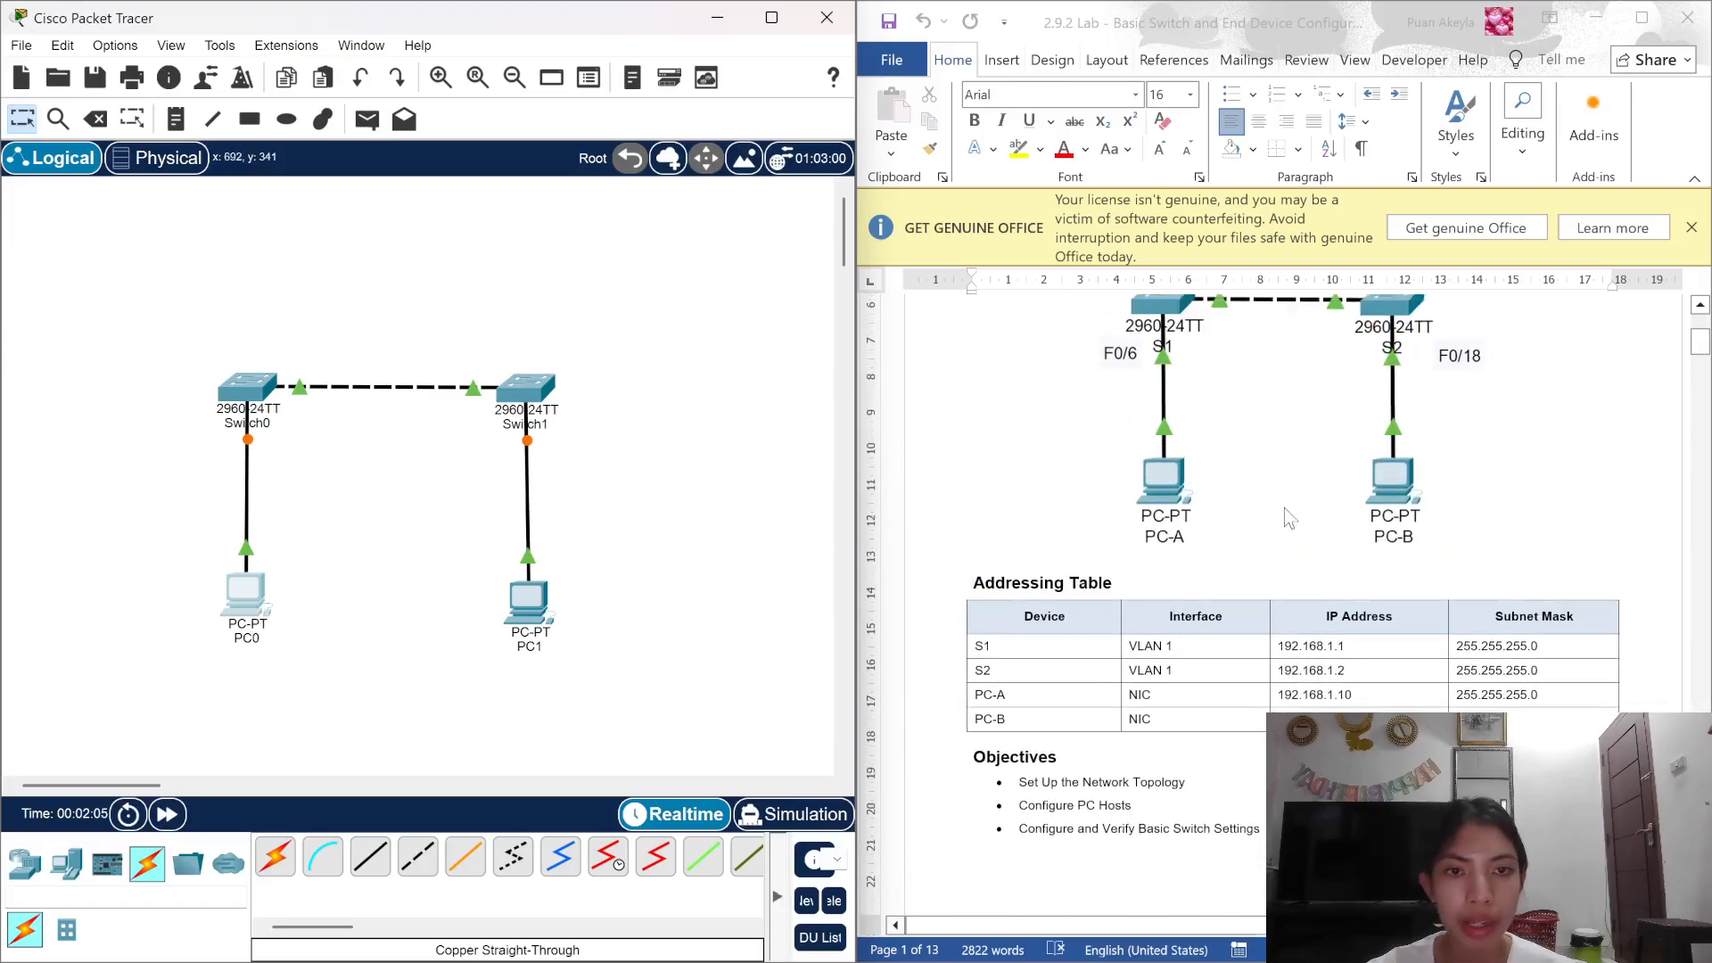
pyautogui.scroll(1, 1318, 575)
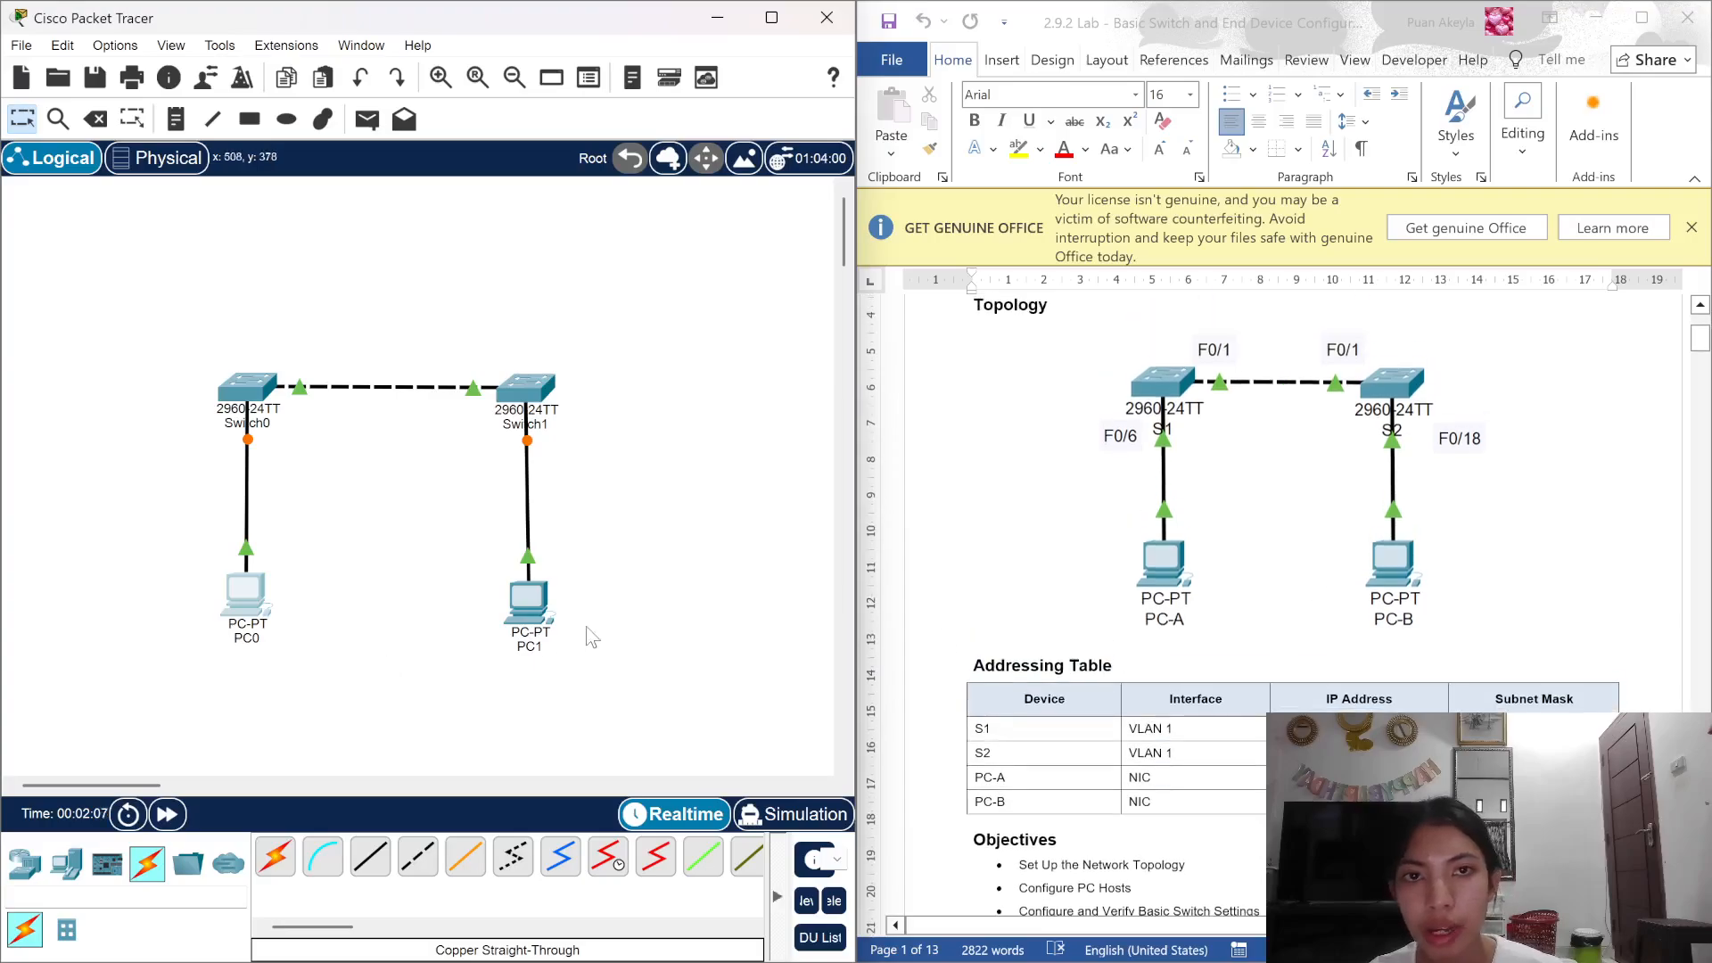
pyautogui.click(253, 643)
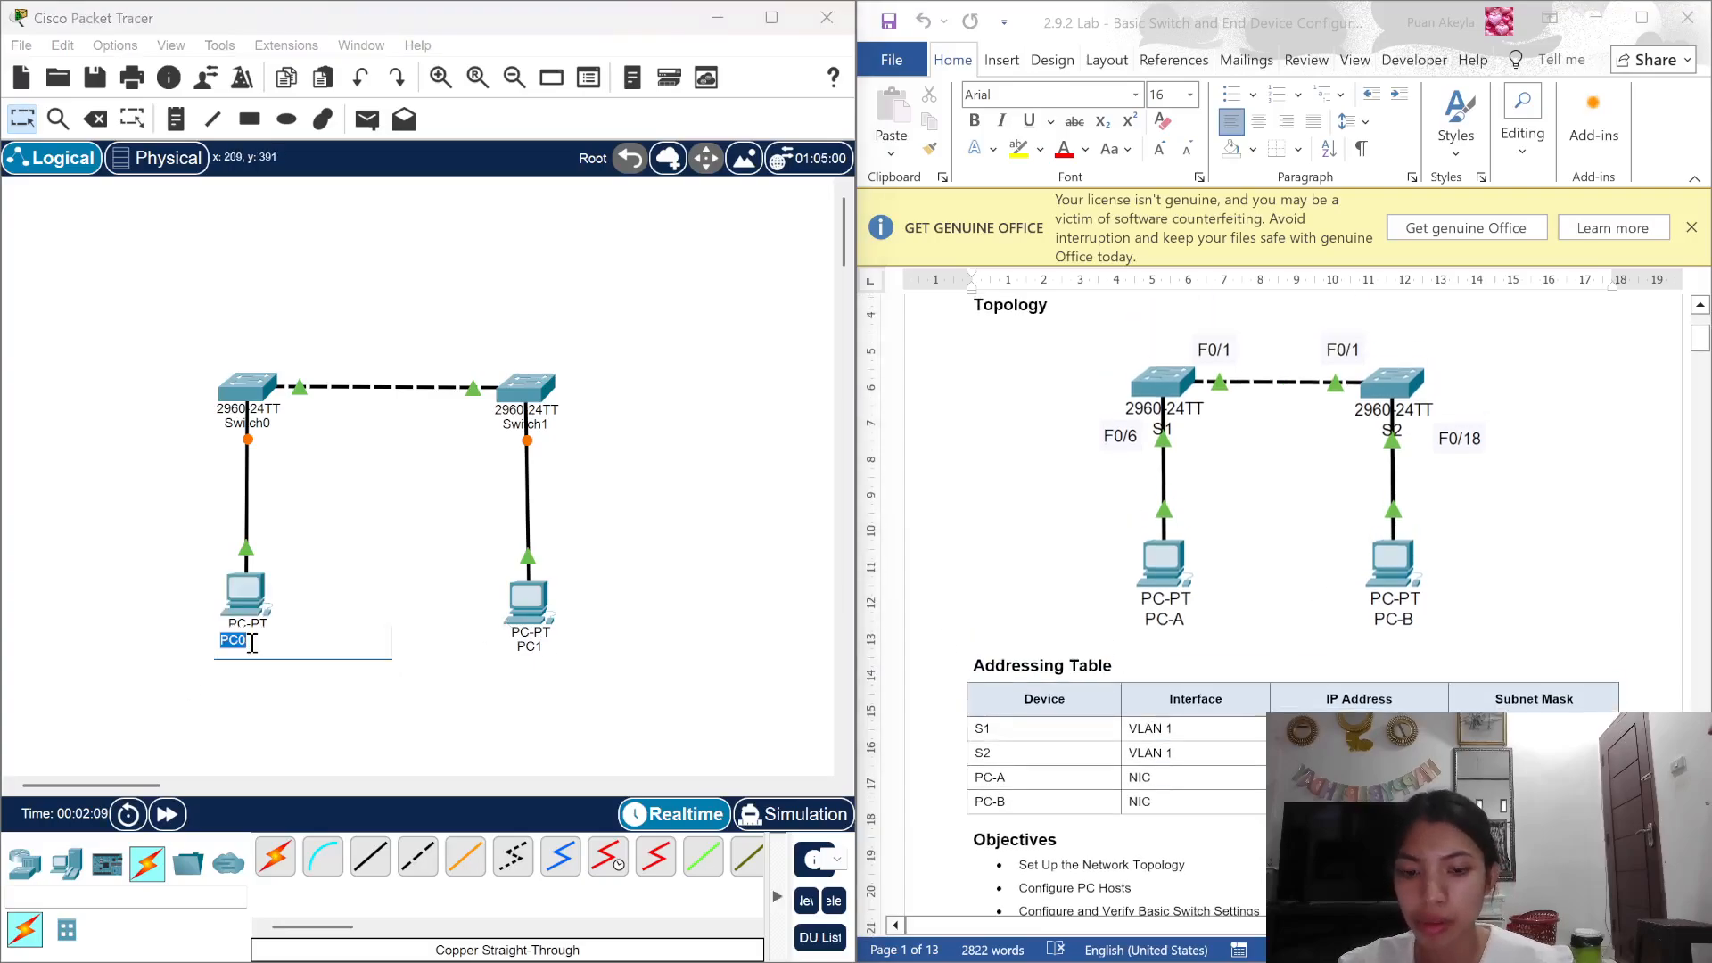
pyautogui.write('PC')
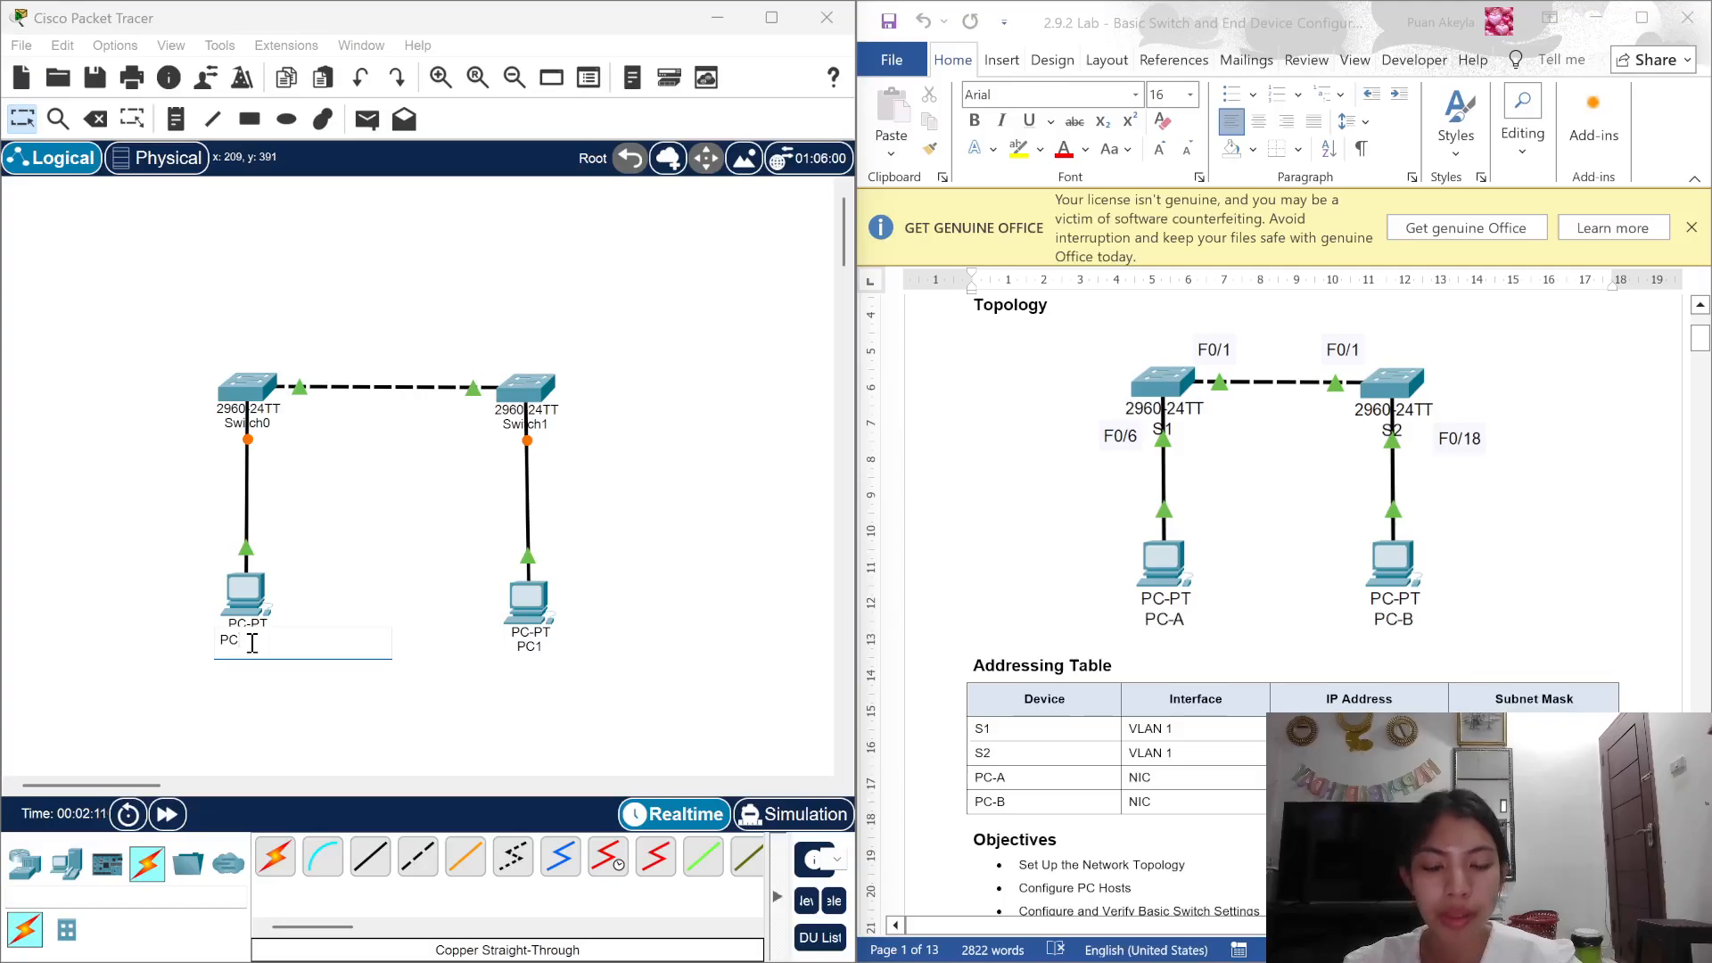
pyautogui.write('-A')
# Step: Rename PC1 to PC-B, Switch0 to S1 and Switch1 to S2
pyautogui.click(529, 647)
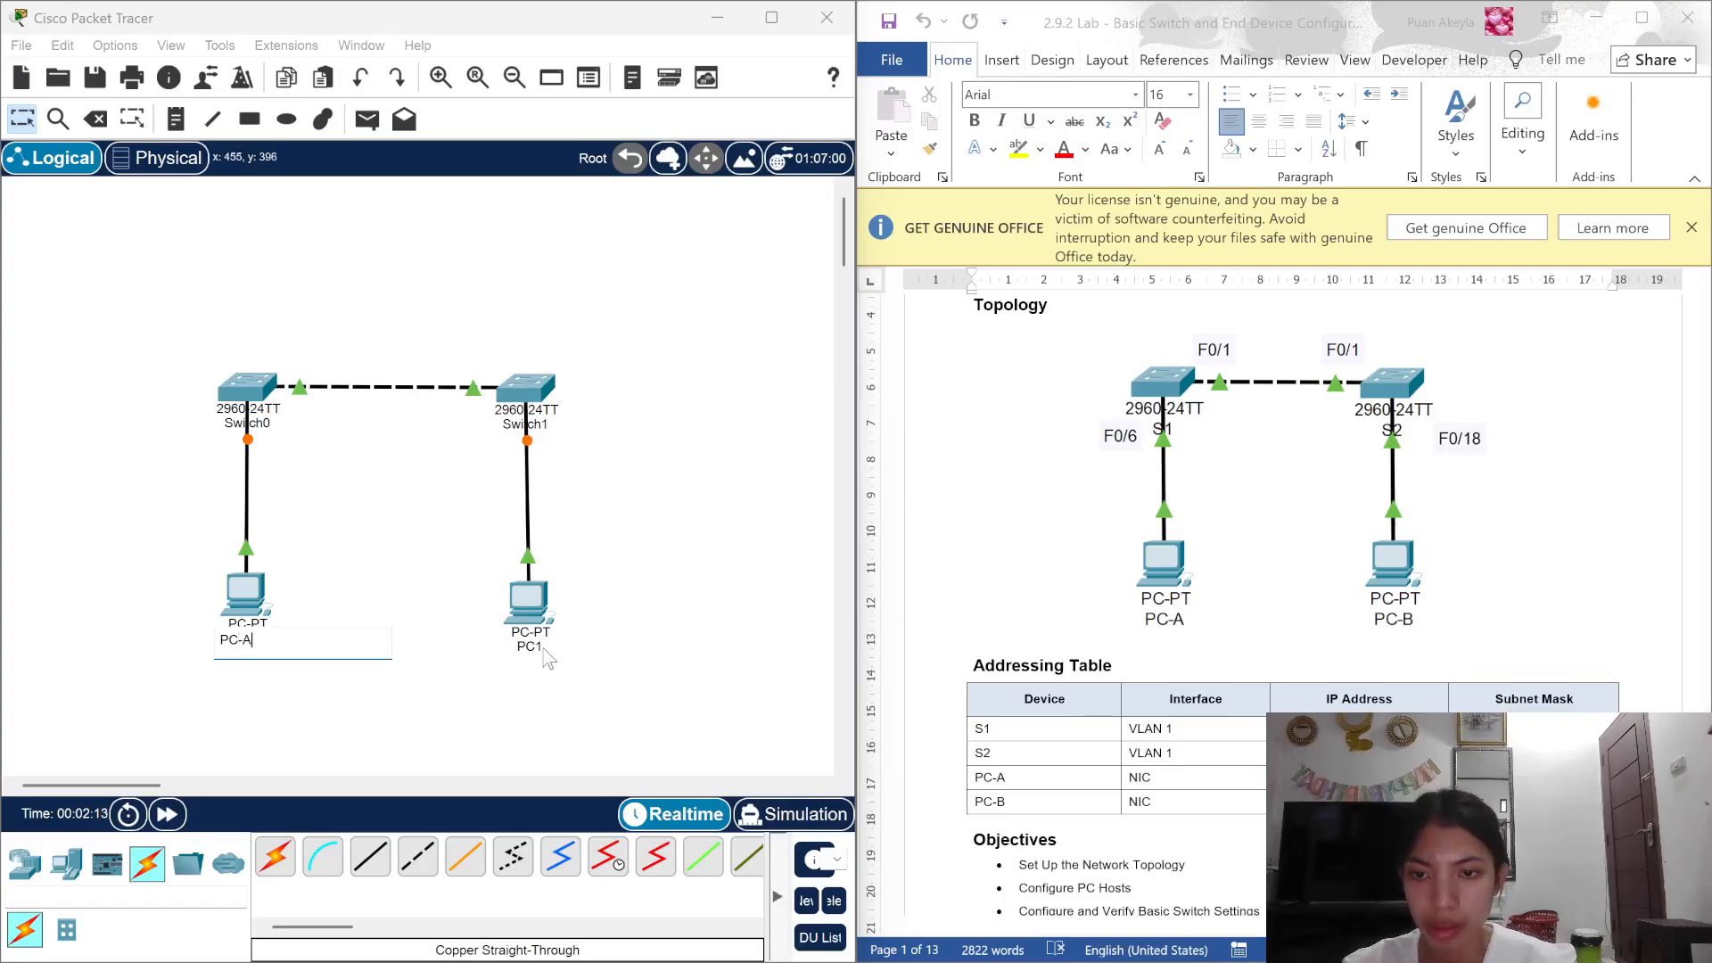
pyautogui.write('P')
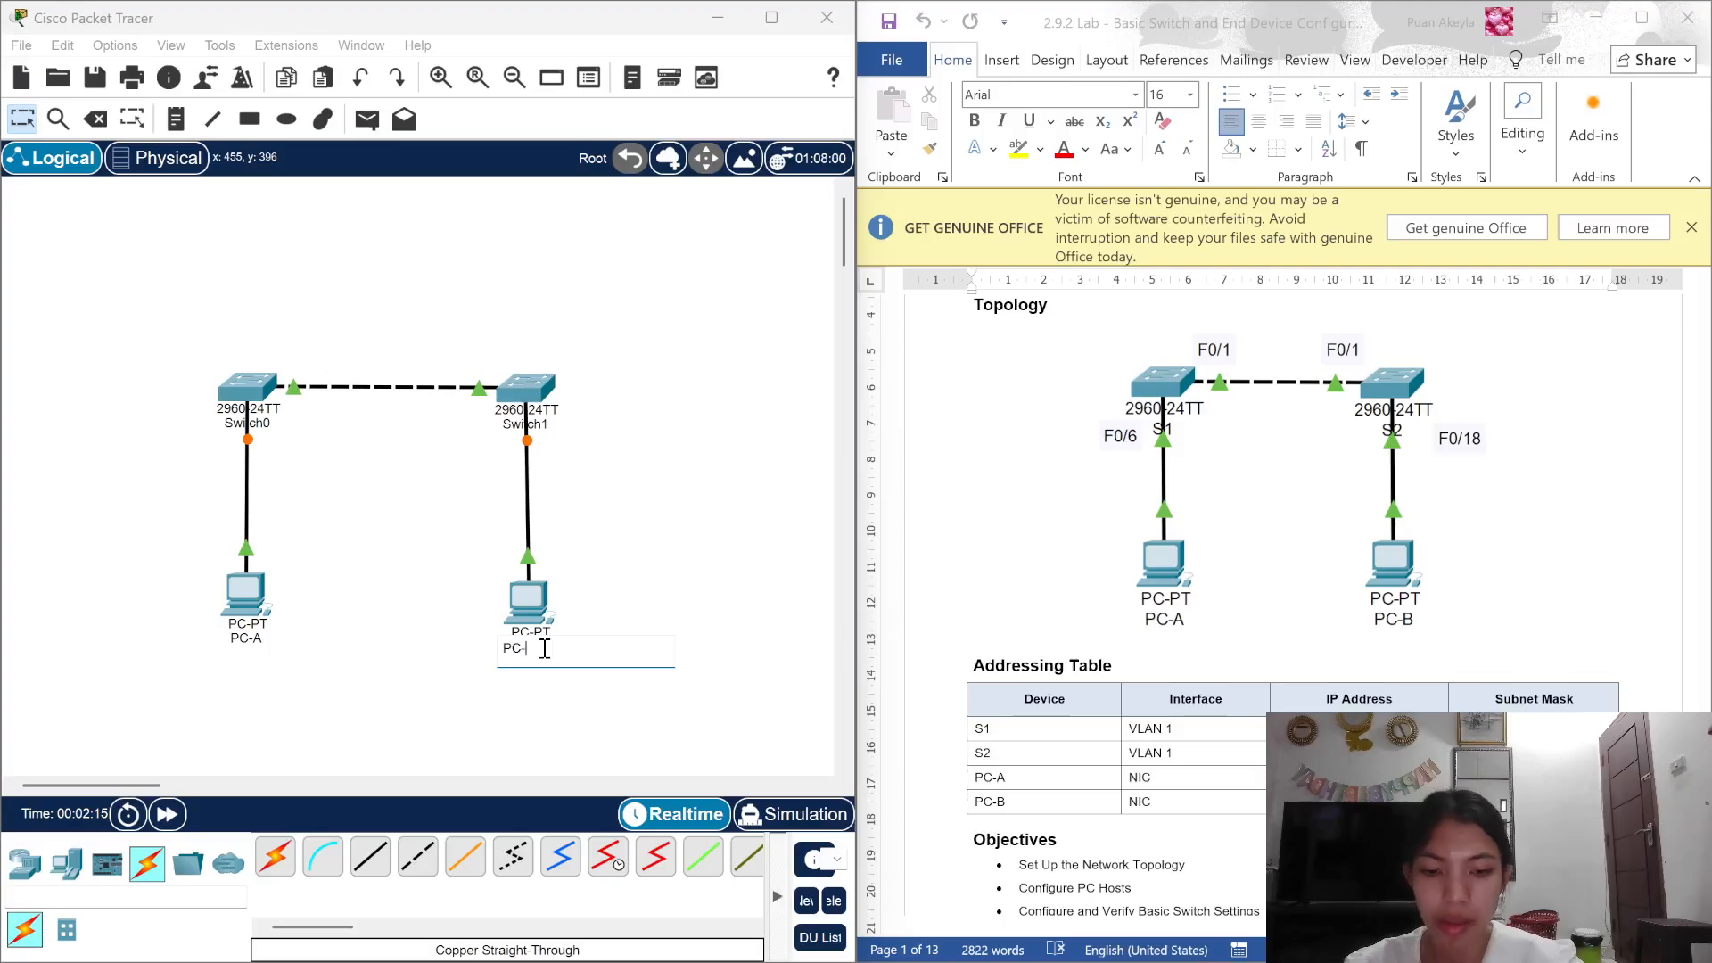
pyautogui.click(253, 423)
pyautogui.write('S1')
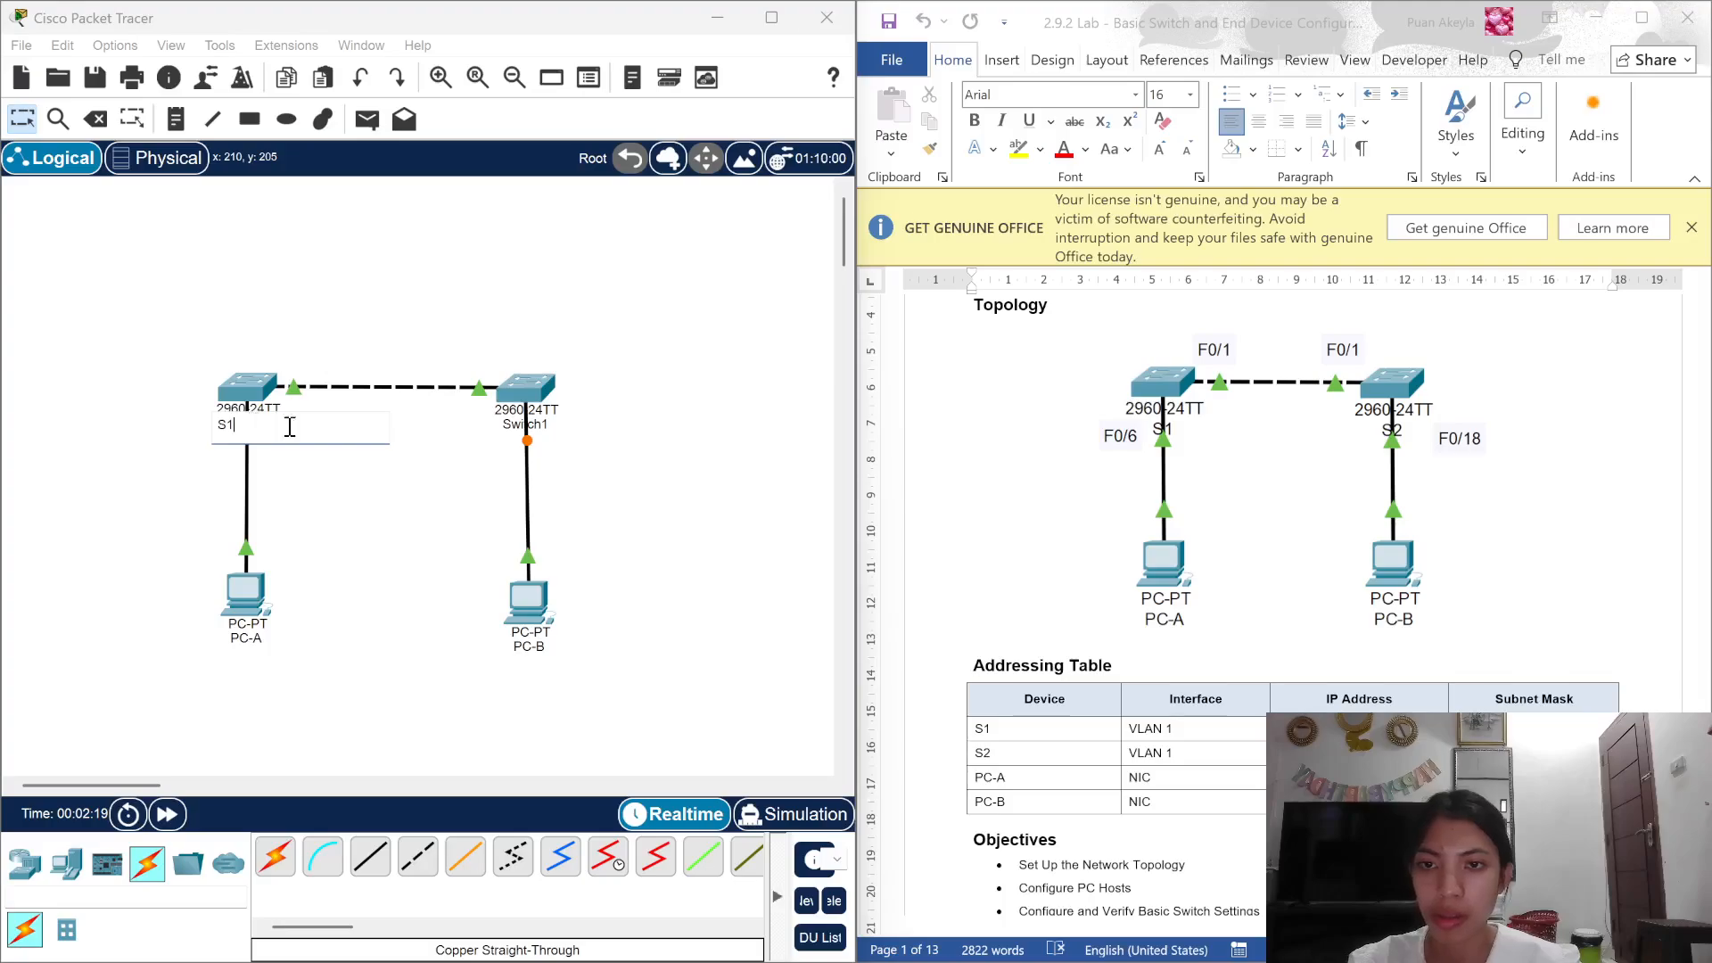
pyautogui.click(519, 424)
pyautogui.write('S2')
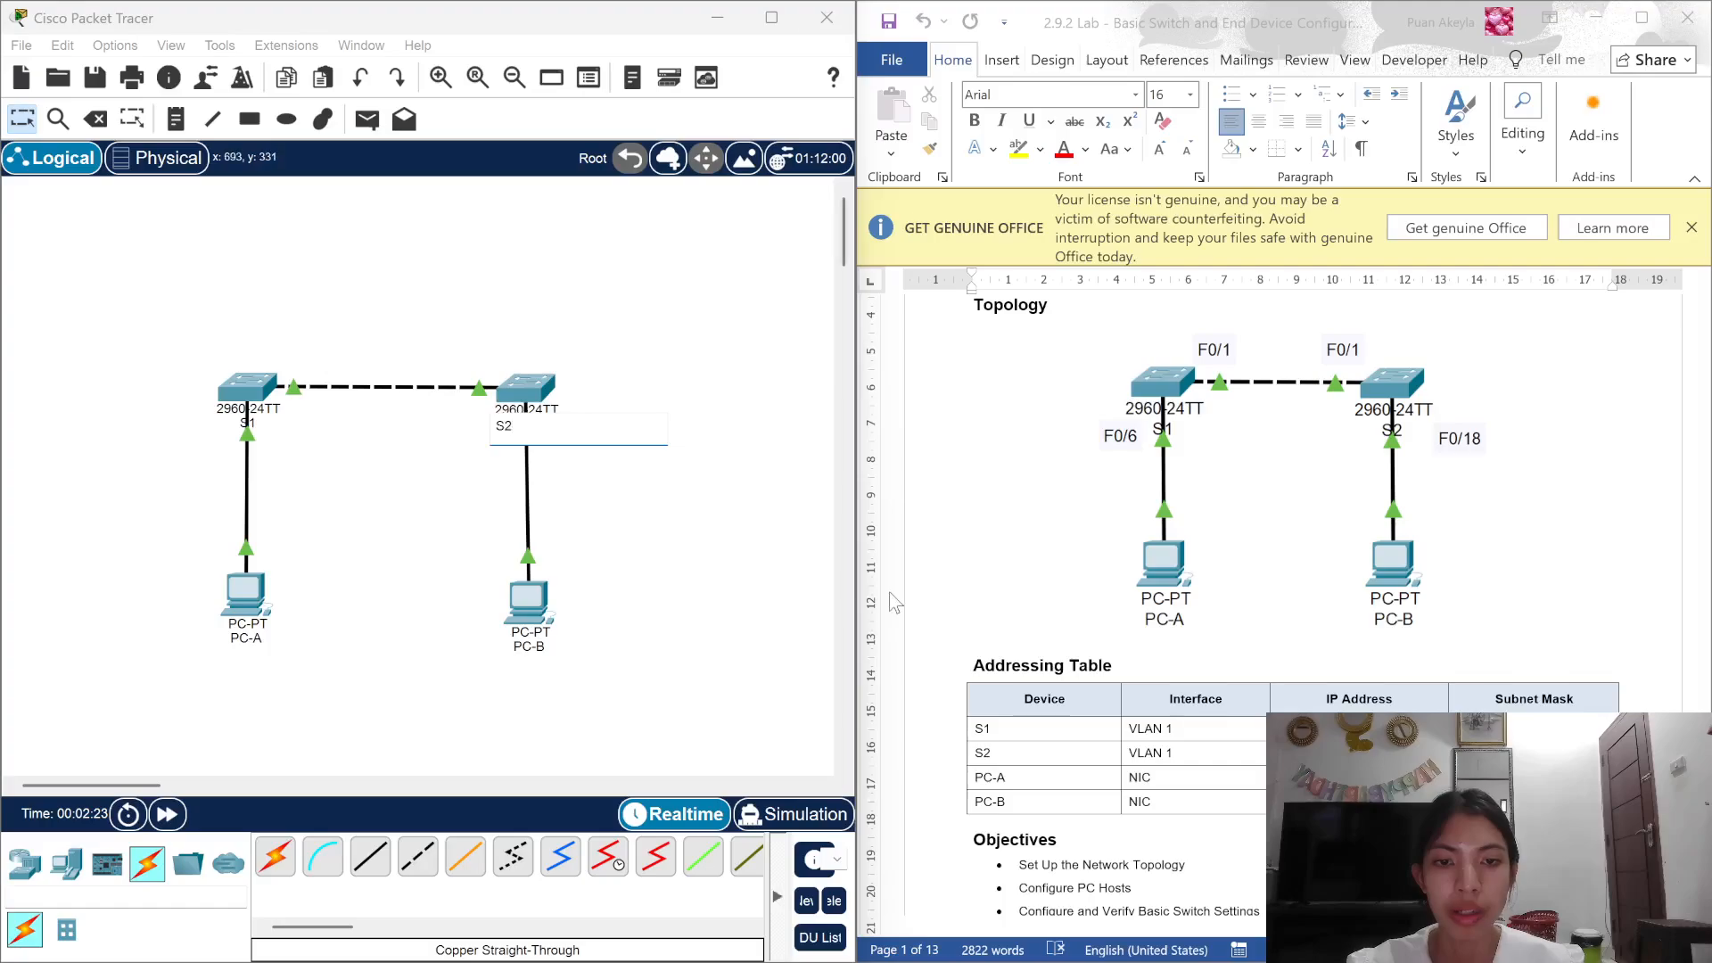
pyautogui.scroll(-3, 1024, 590)
pyautogui.scroll(-3, 1024, 590)
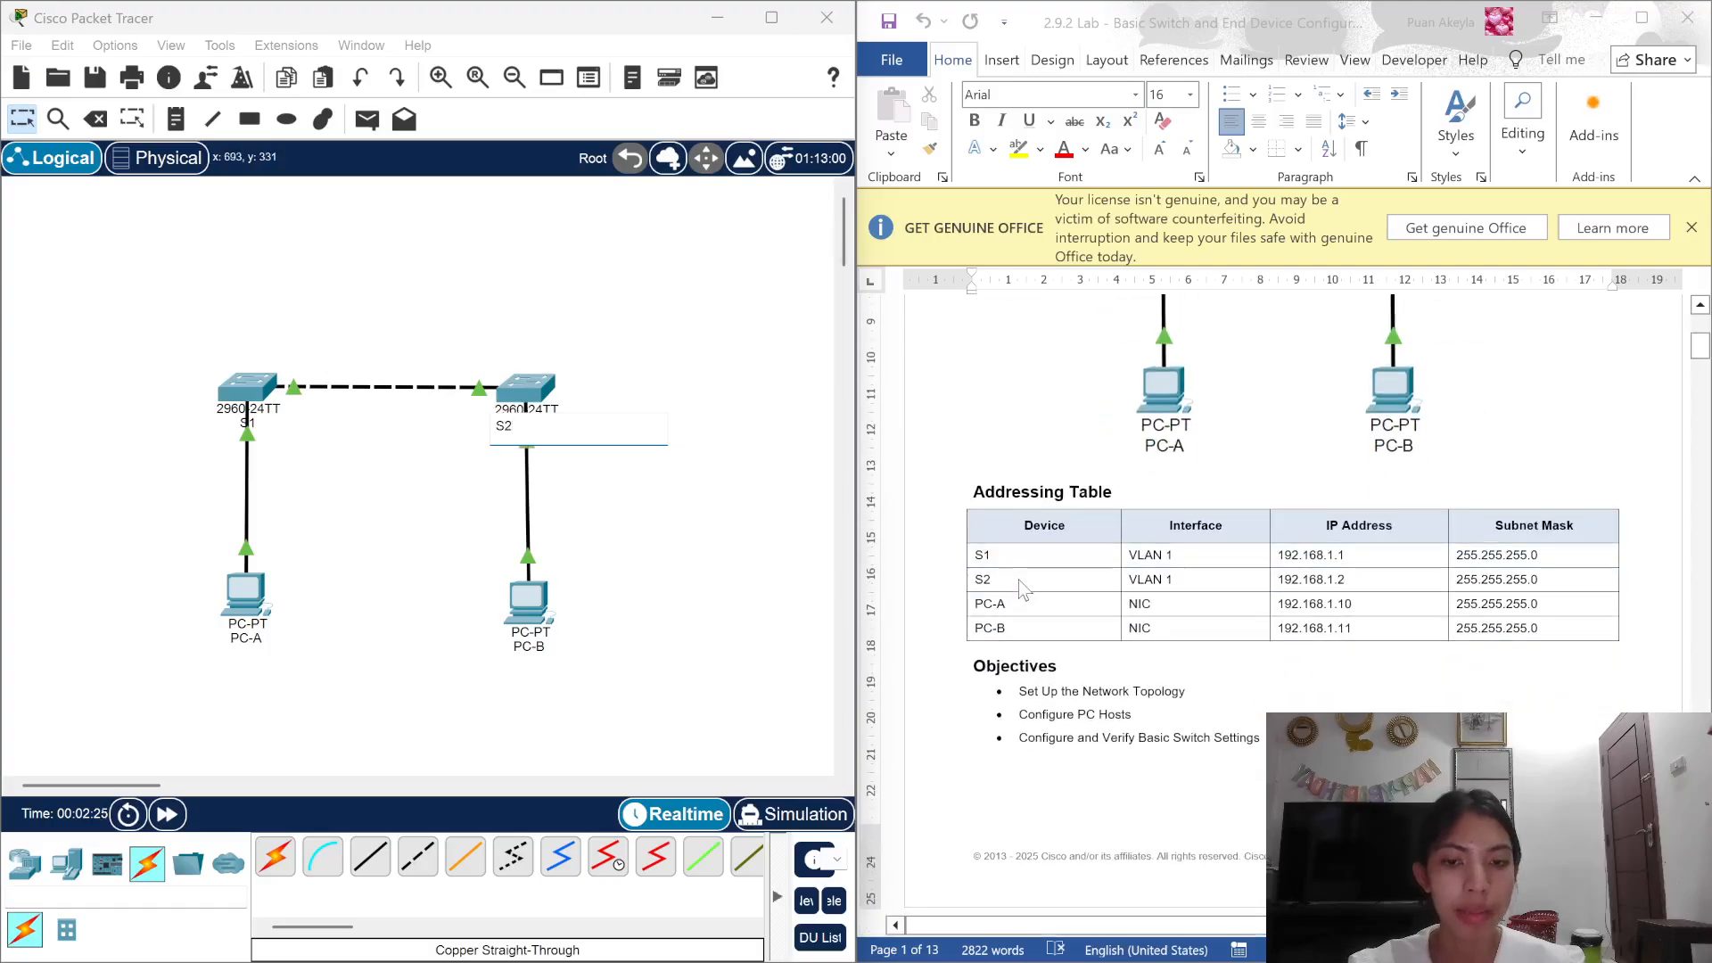
pyautogui.scroll(-1, 1024, 591)
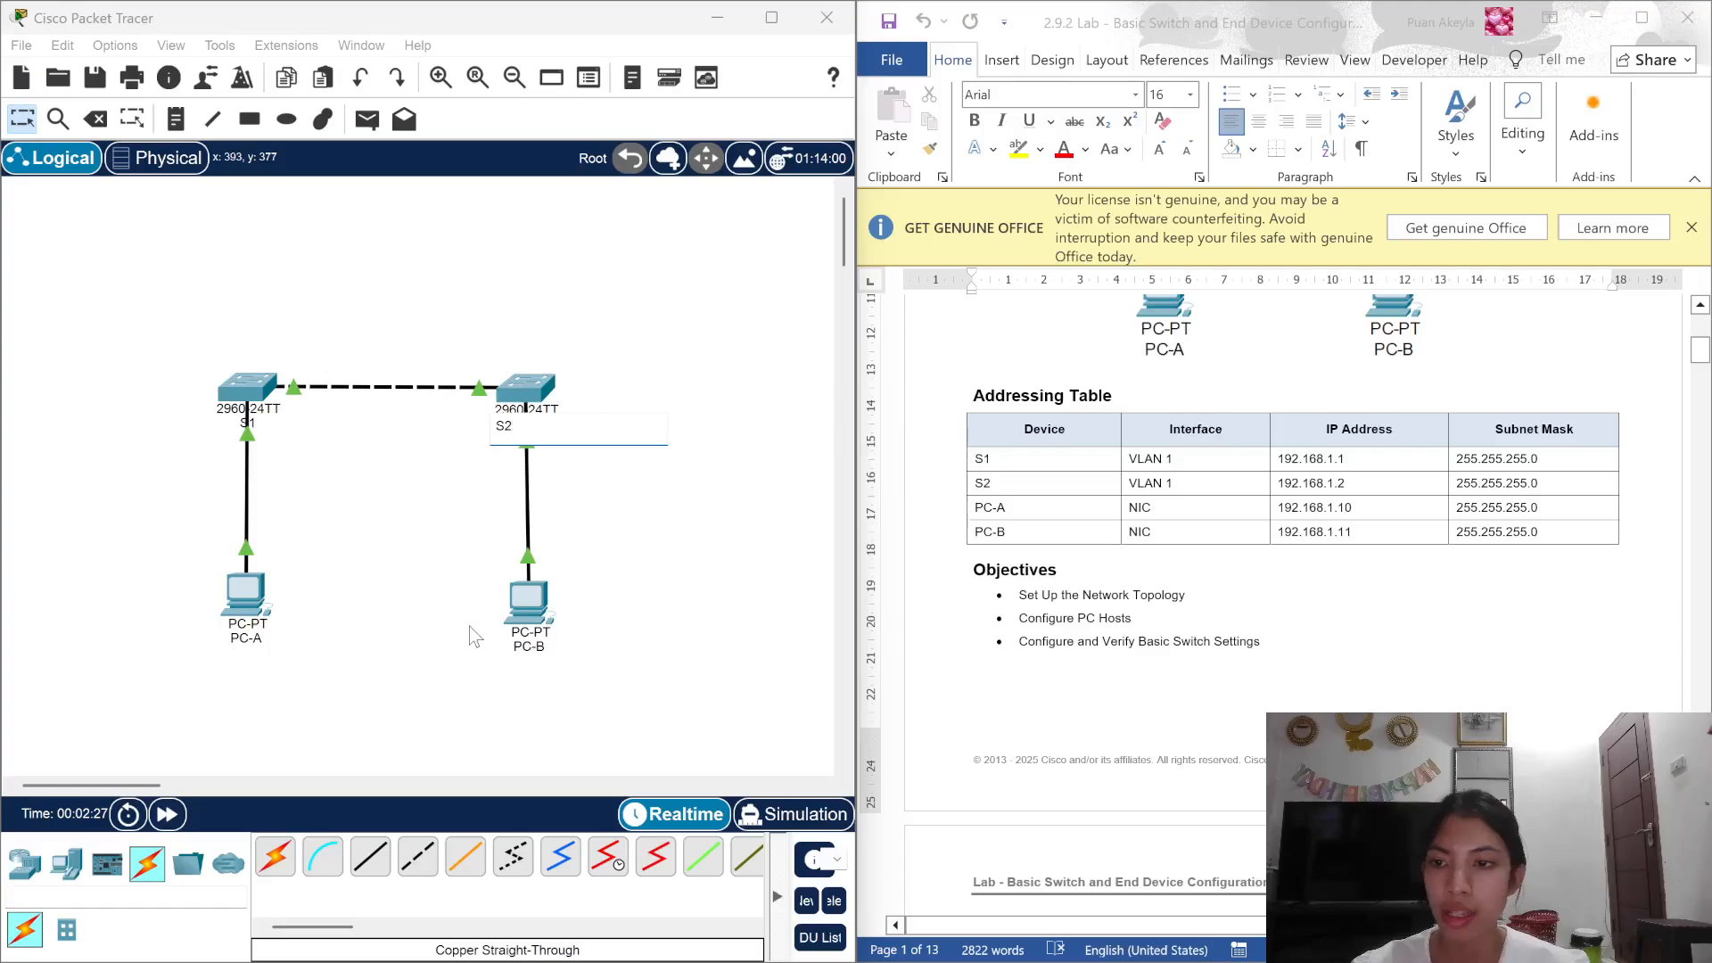
# Step: Give PC-A static IPv4 address 192.168.1.10 with subnet mask 255.255.255.0
pyautogui.click(254, 603)
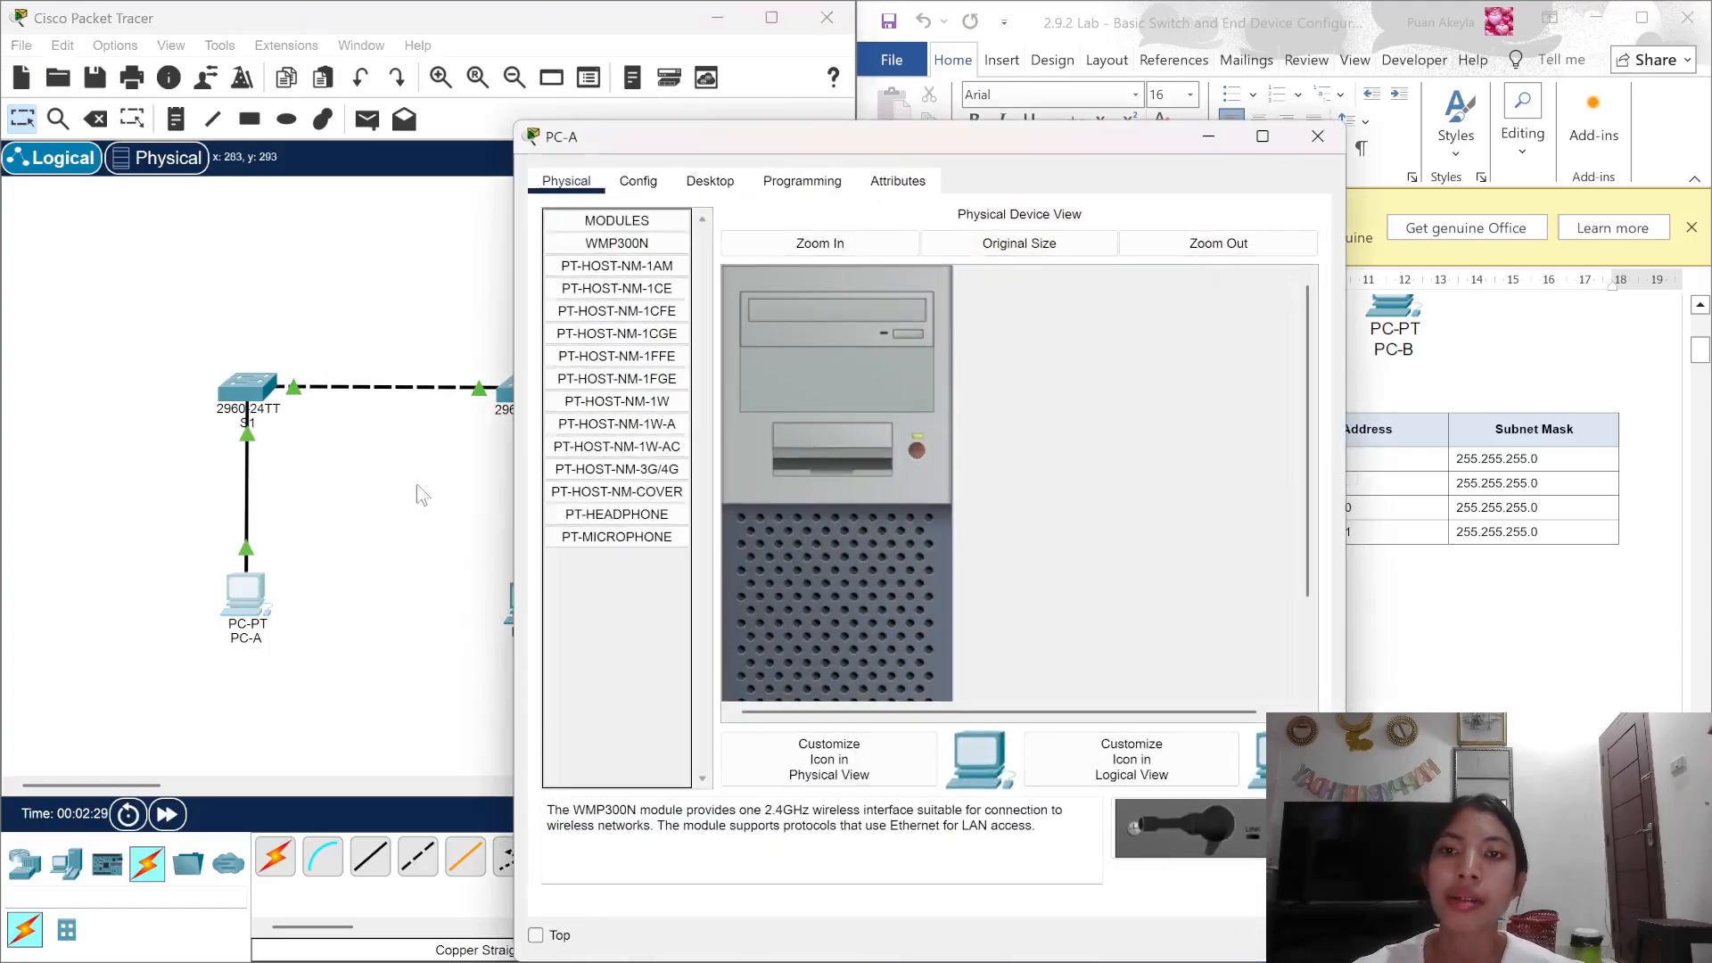
pyautogui.click(727, 182)
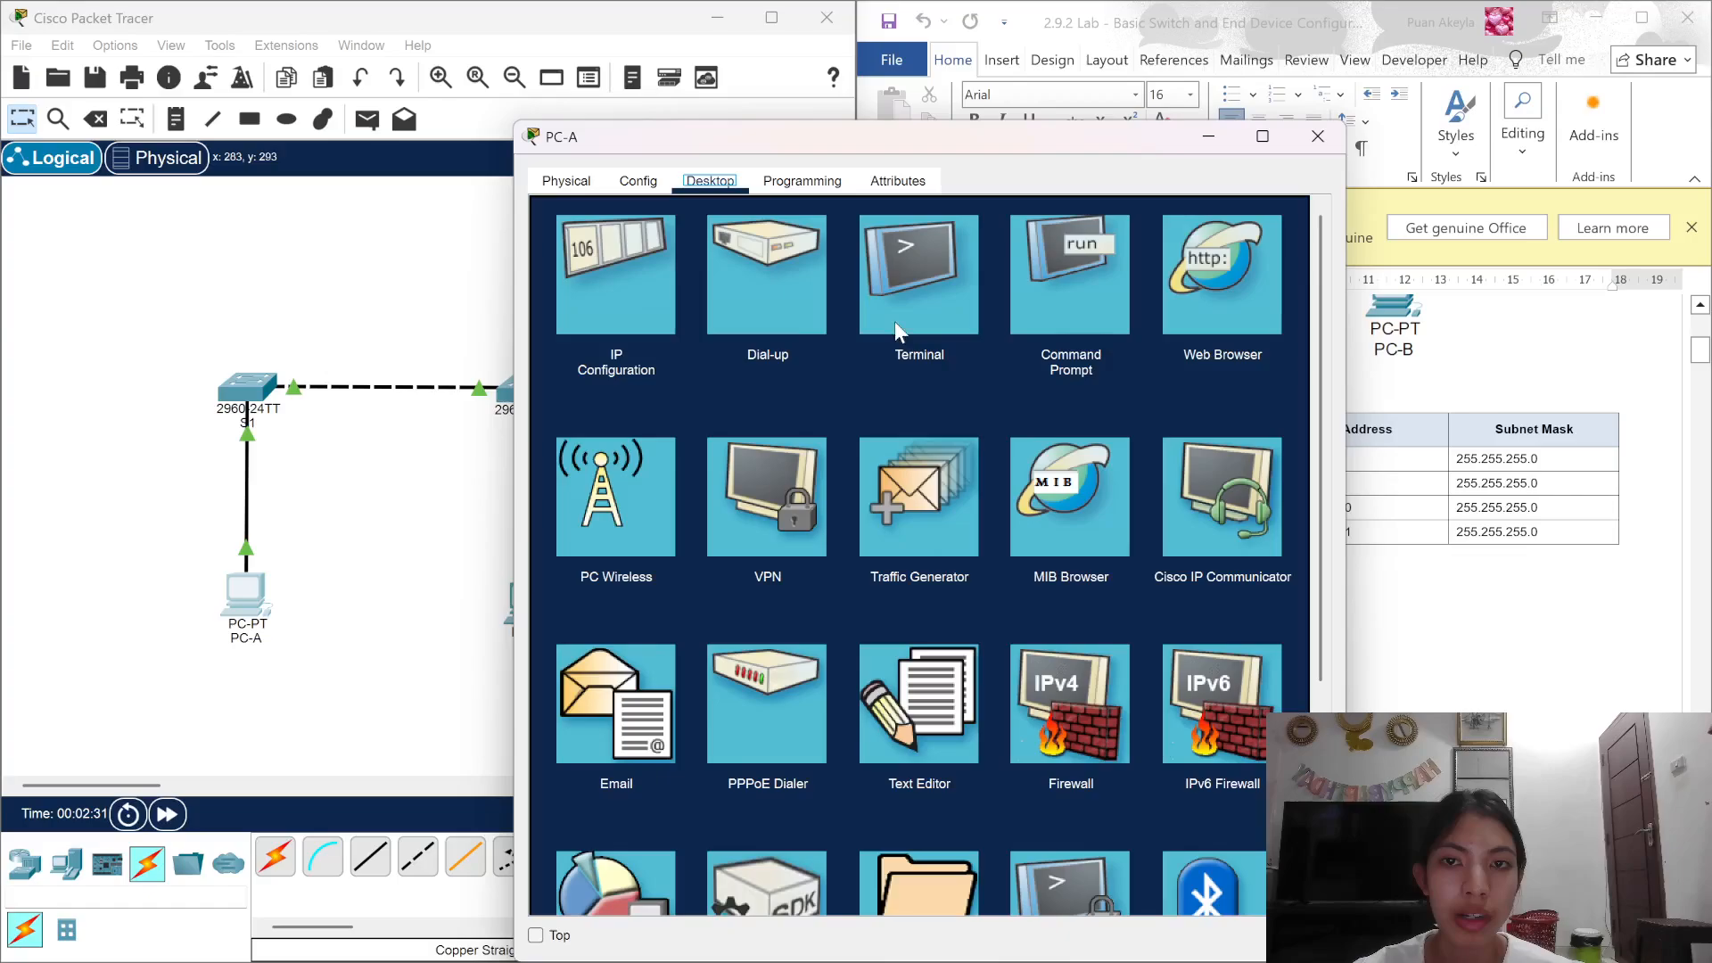
pyautogui.click(625, 294)
pyautogui.moveTo(910, 143); pyautogui.dragTo(539, 76)
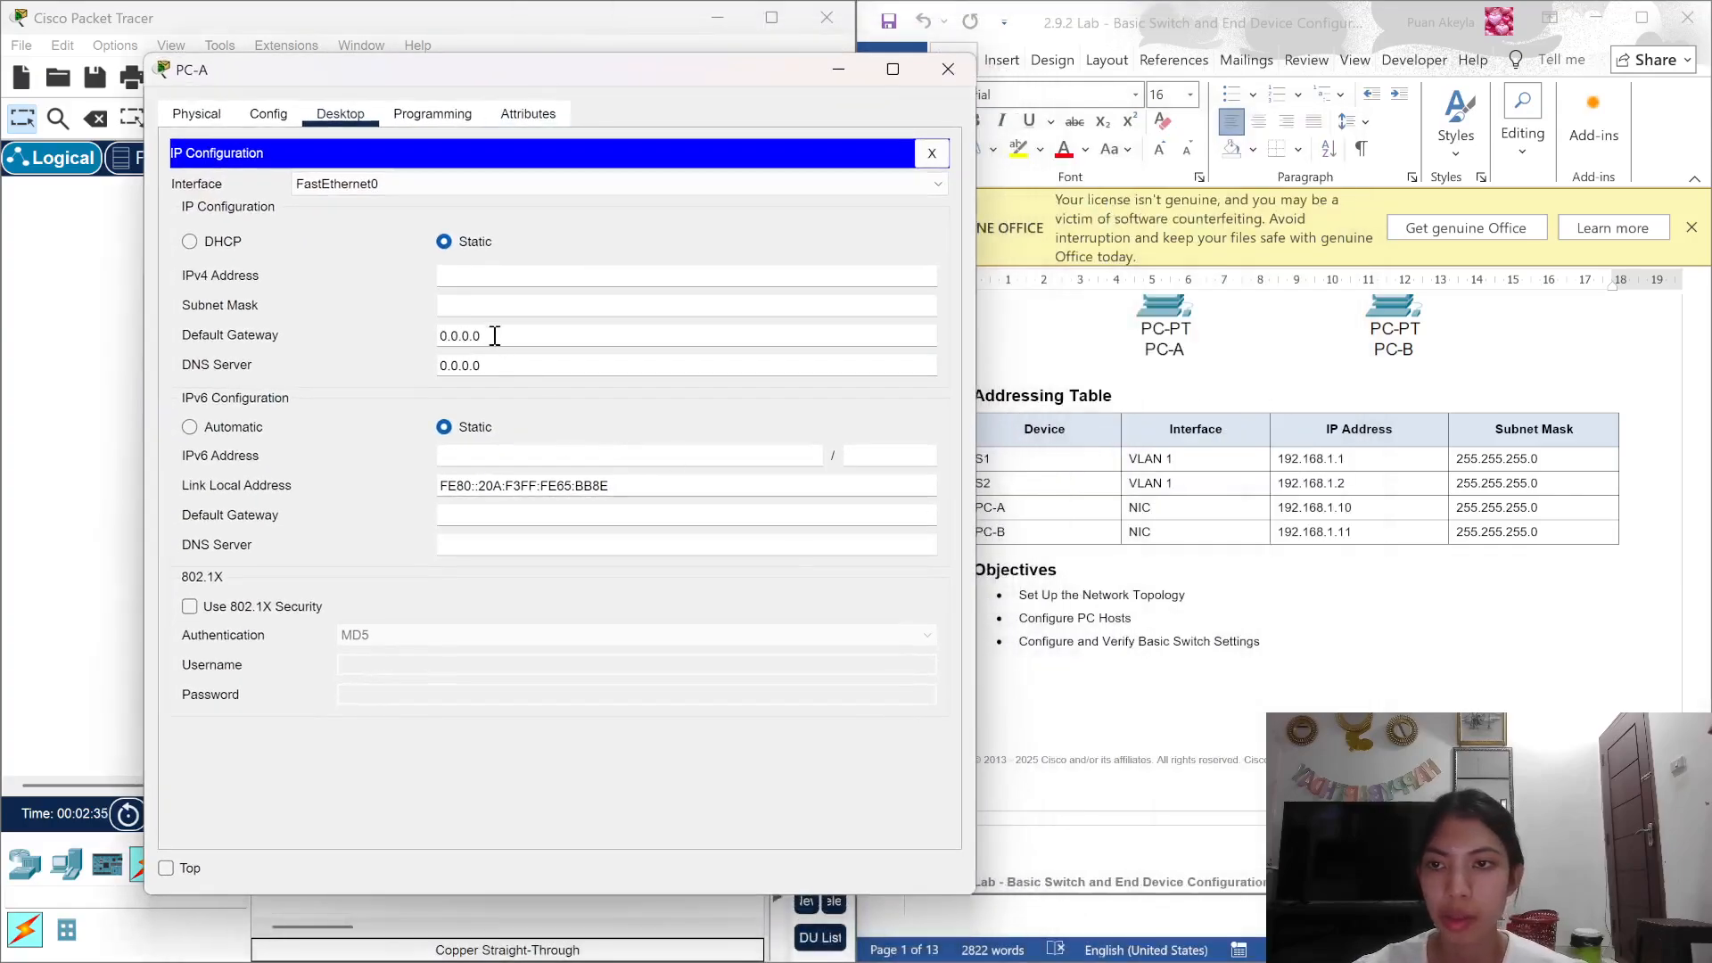
pyautogui.click(495, 277)
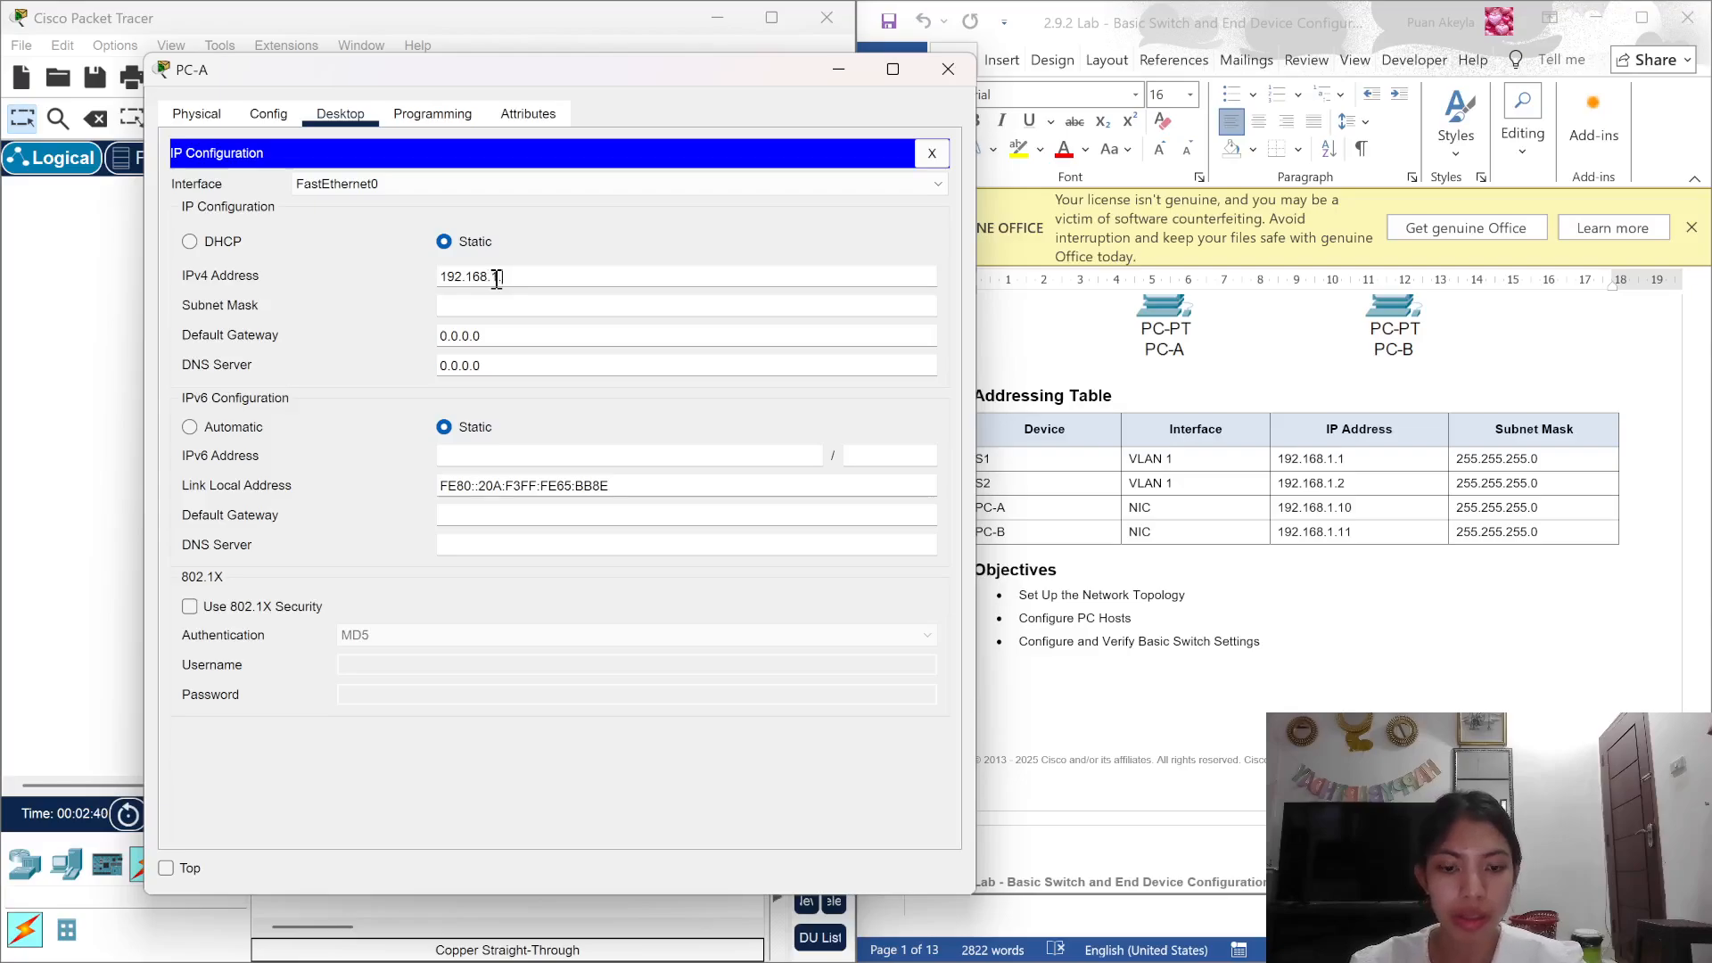
pyautogui.click(514, 308)
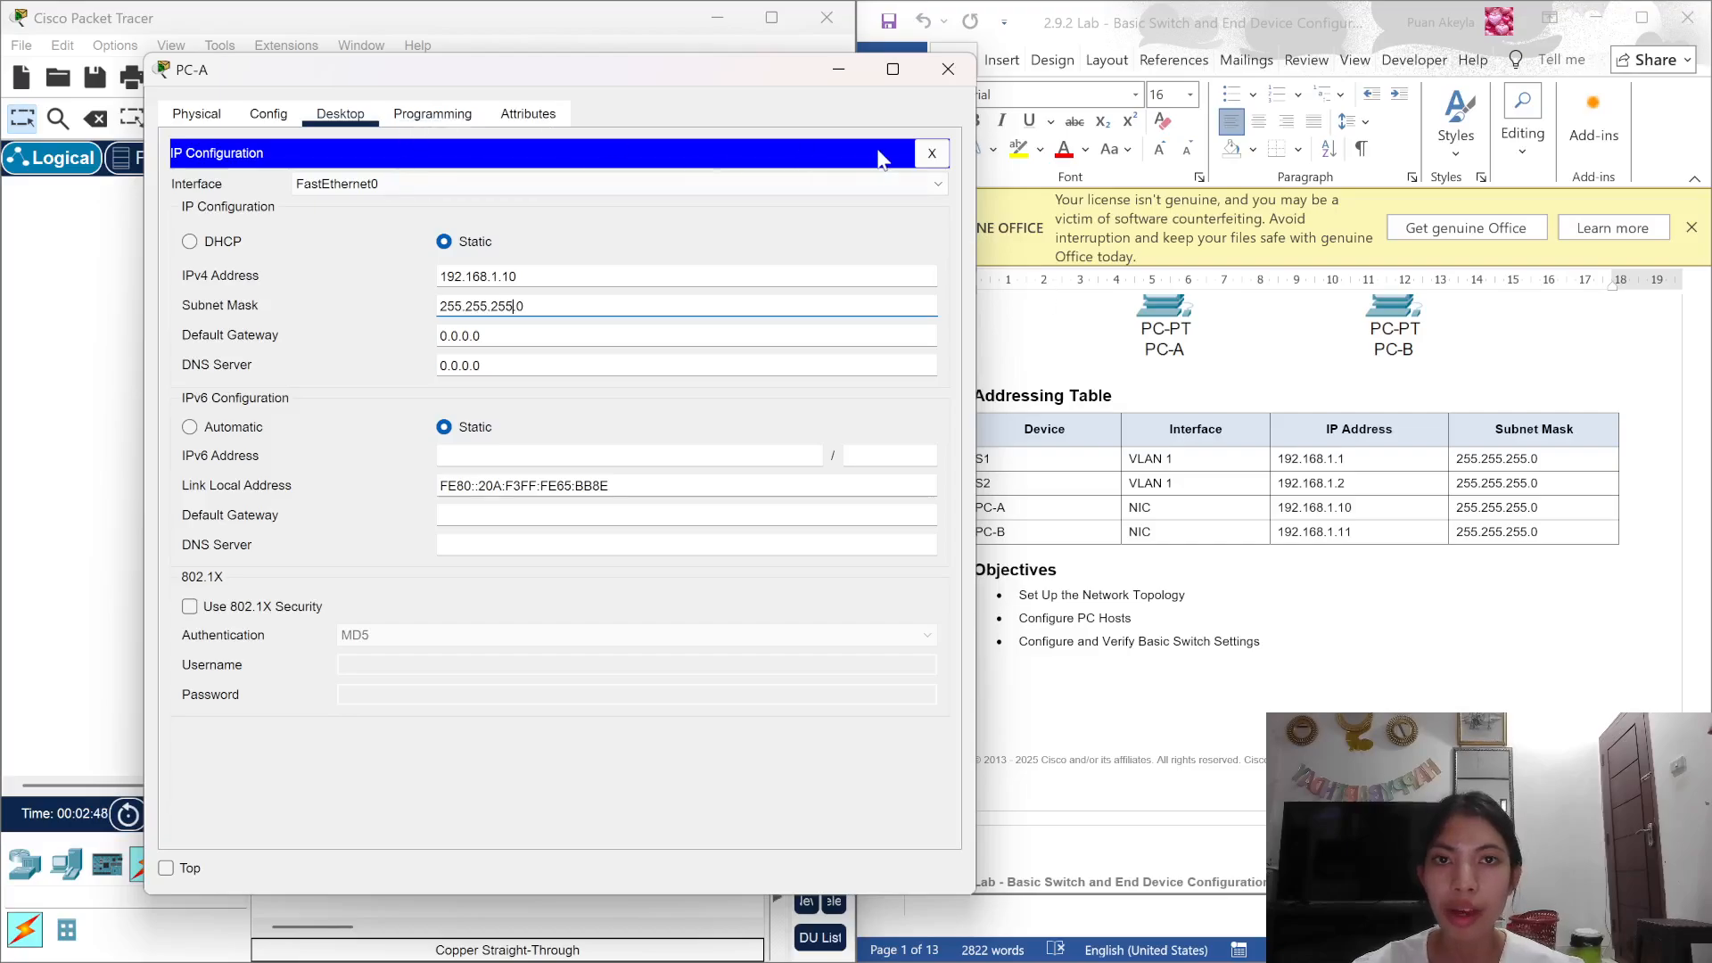
pyautogui.click(932, 153)
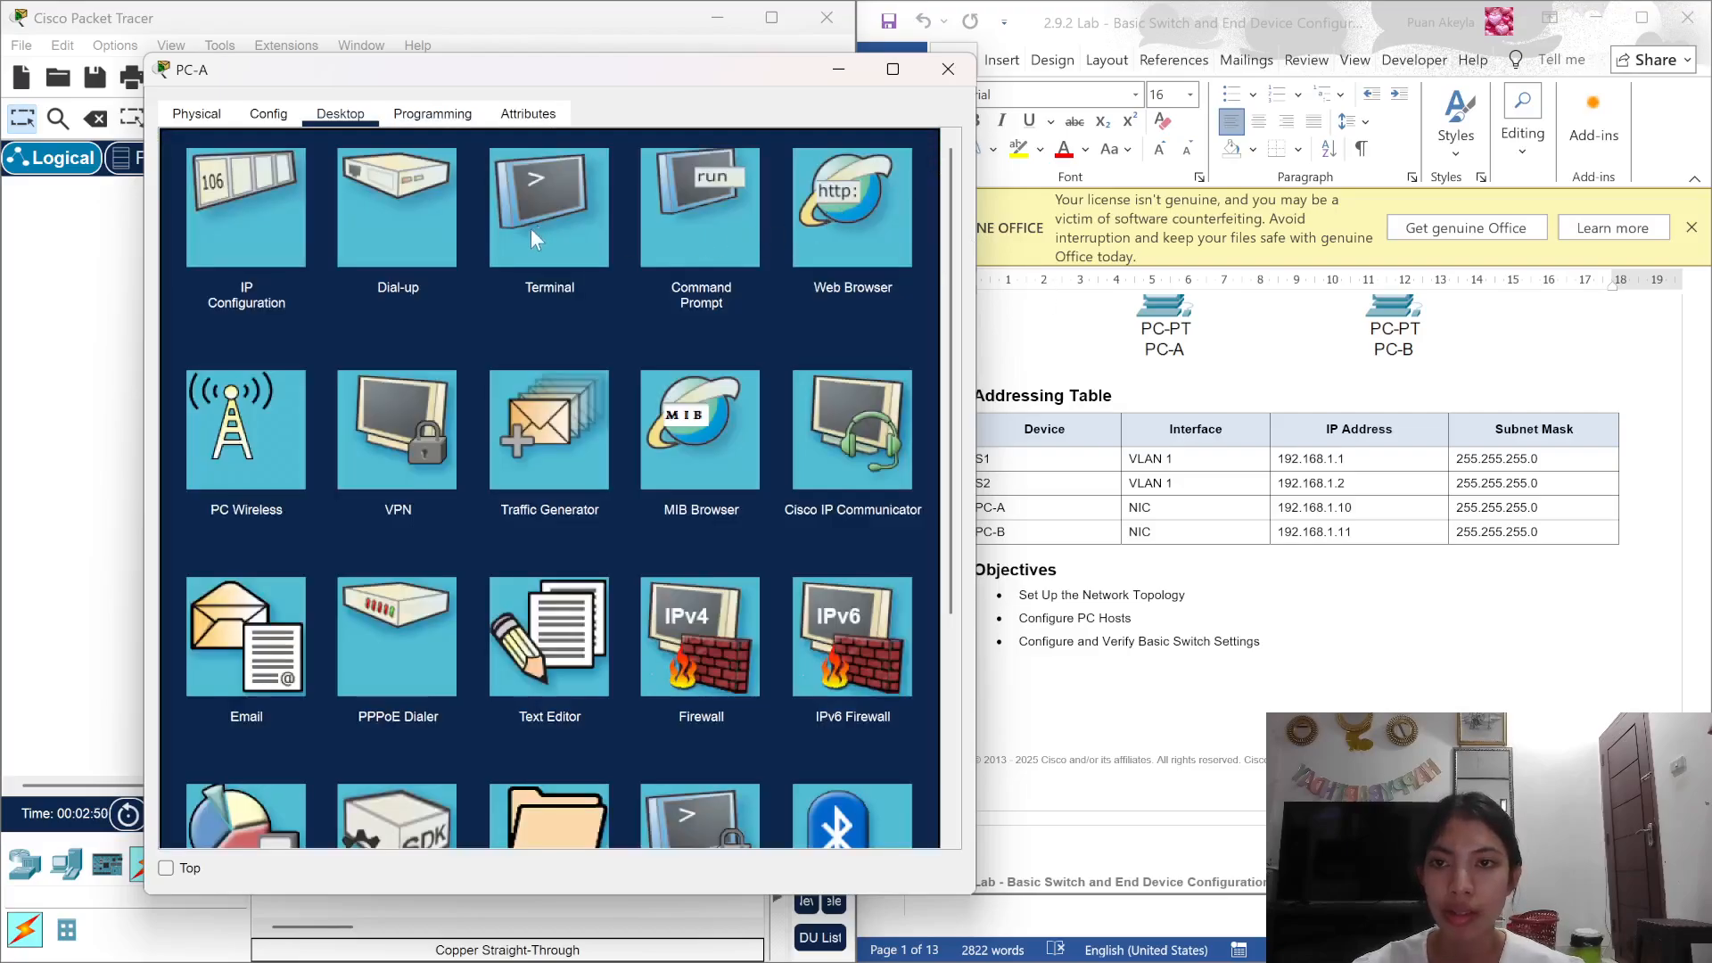
pyautogui.click(717, 237)
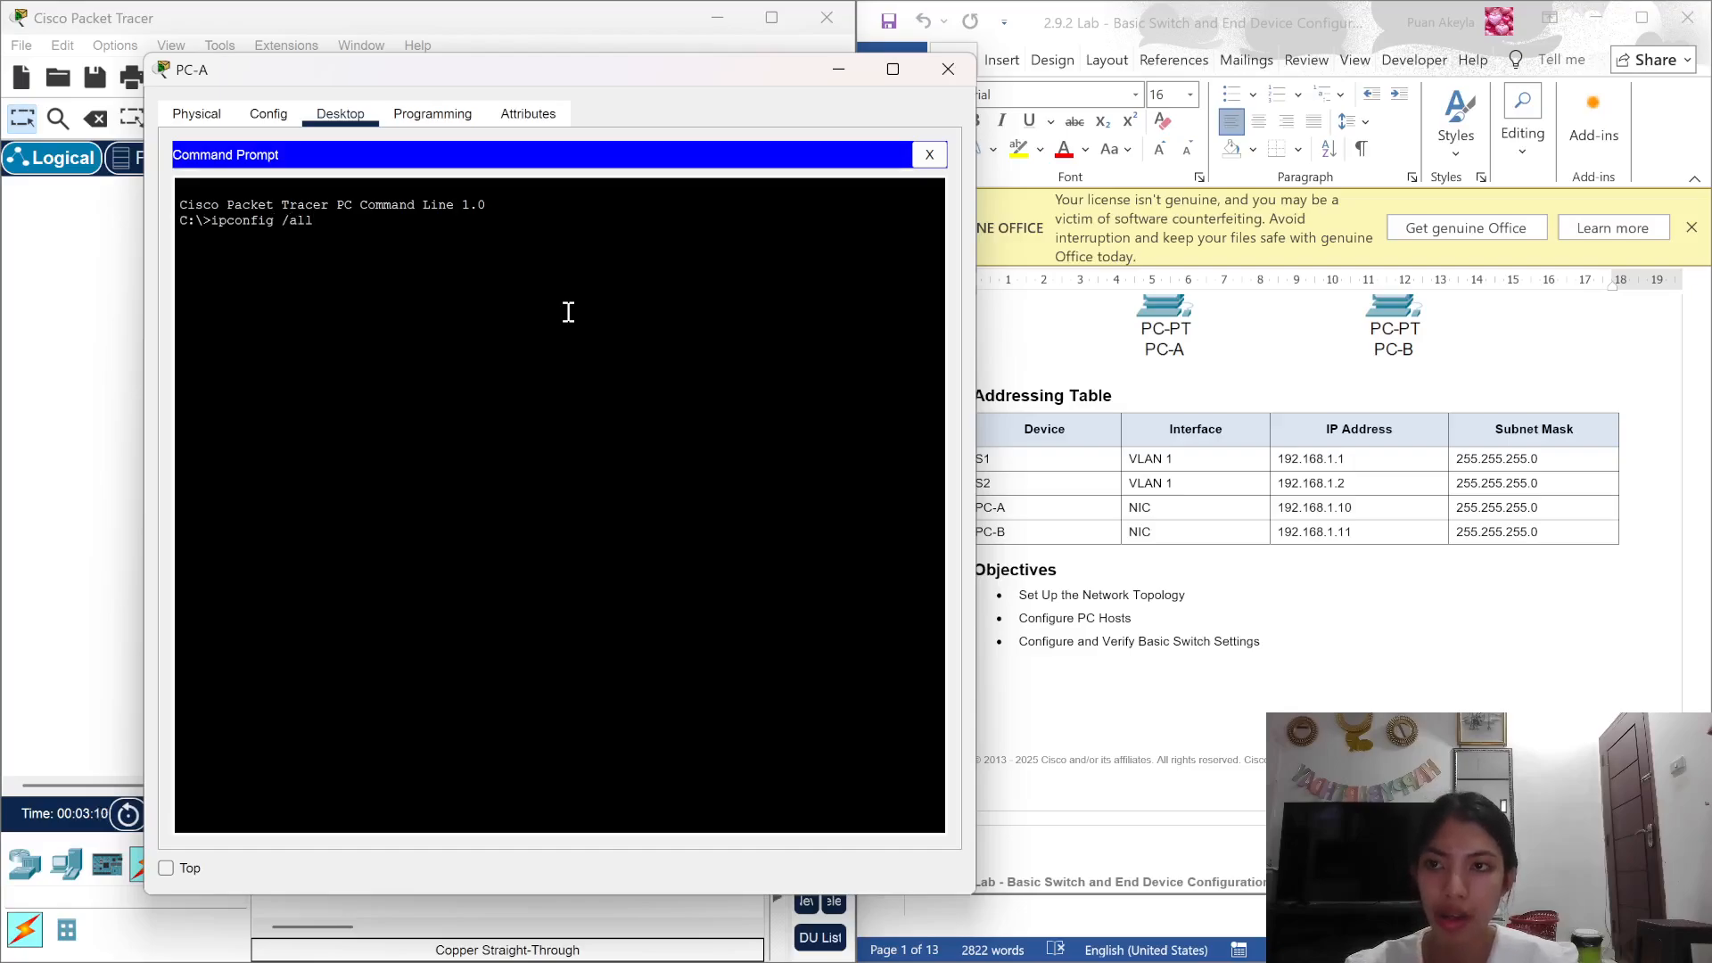
# Step: Run ipconfig /all on PC-A, confirm 192.168.1.10, and close its window
pyautogui.press('Return')
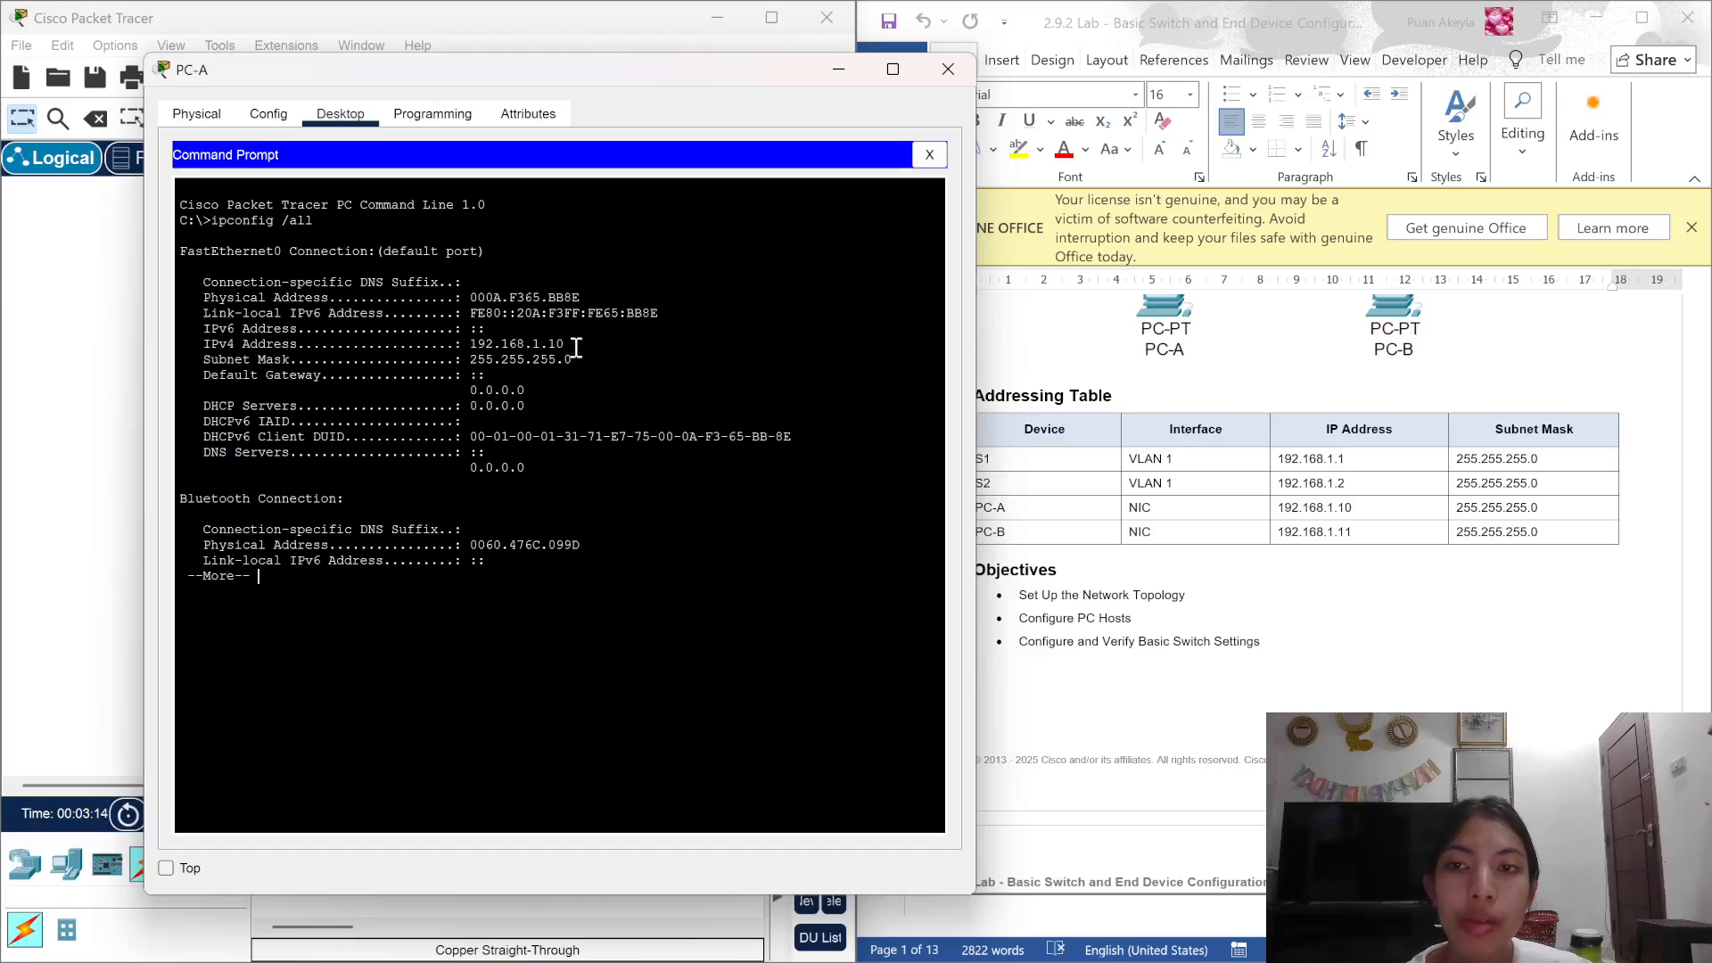
pyautogui.moveTo(566, 346); pyautogui.dragTo(468, 352)
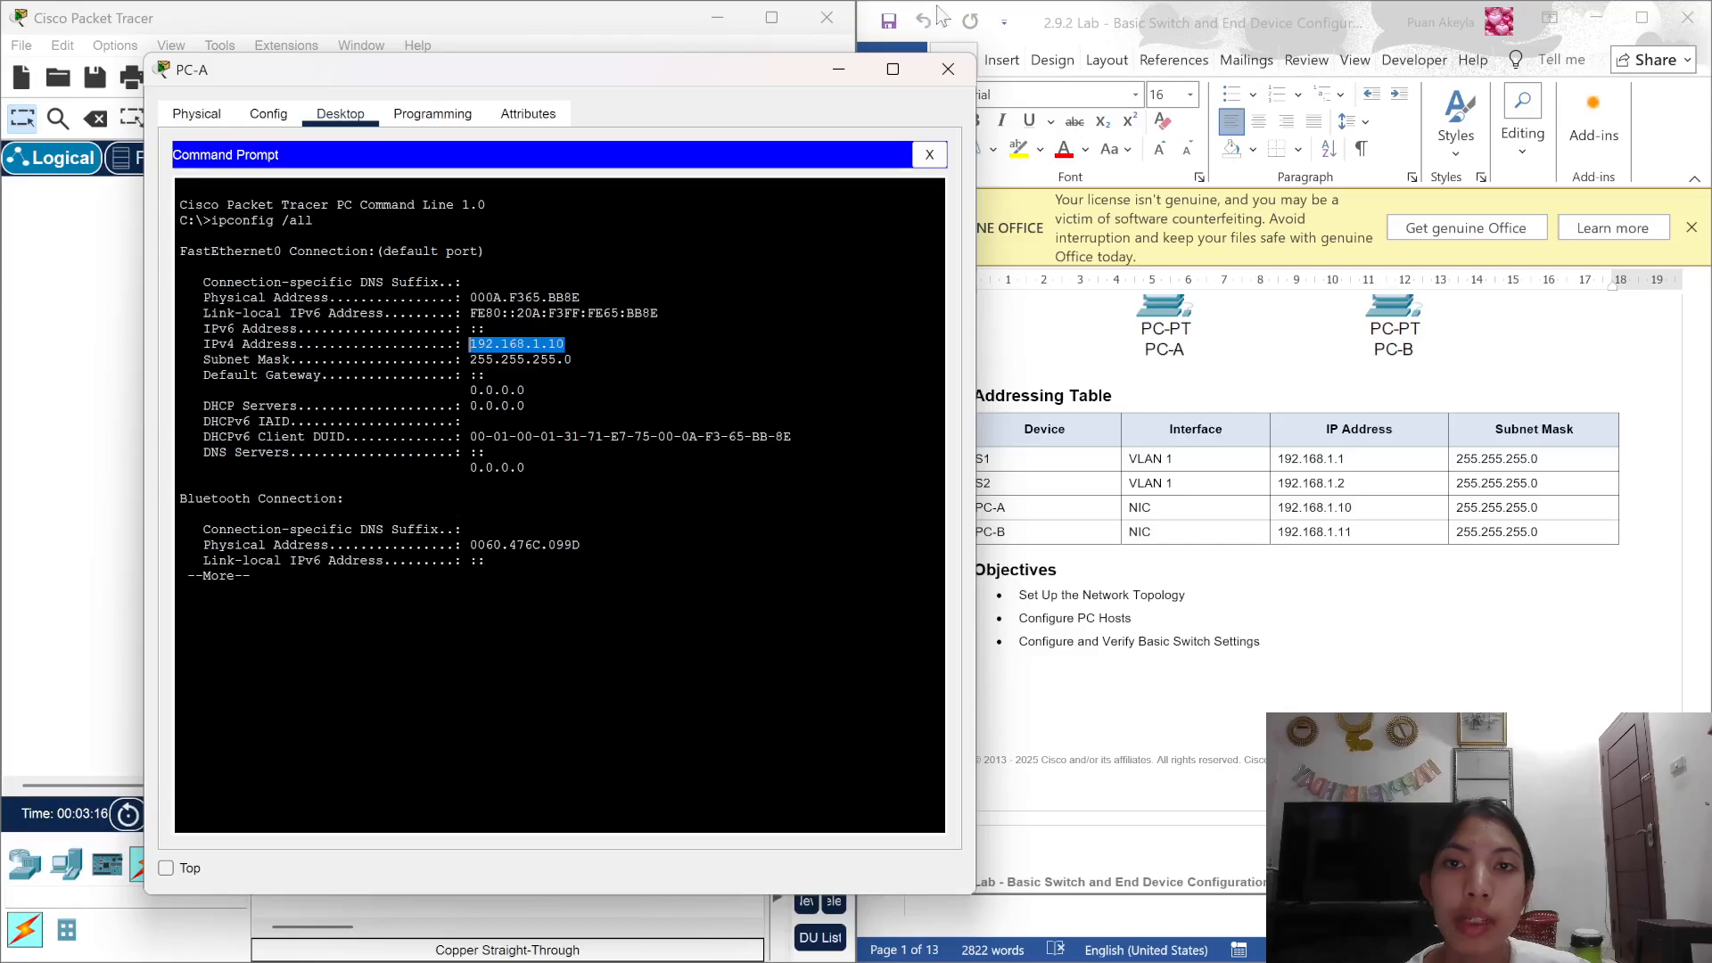
pyautogui.click(955, 62)
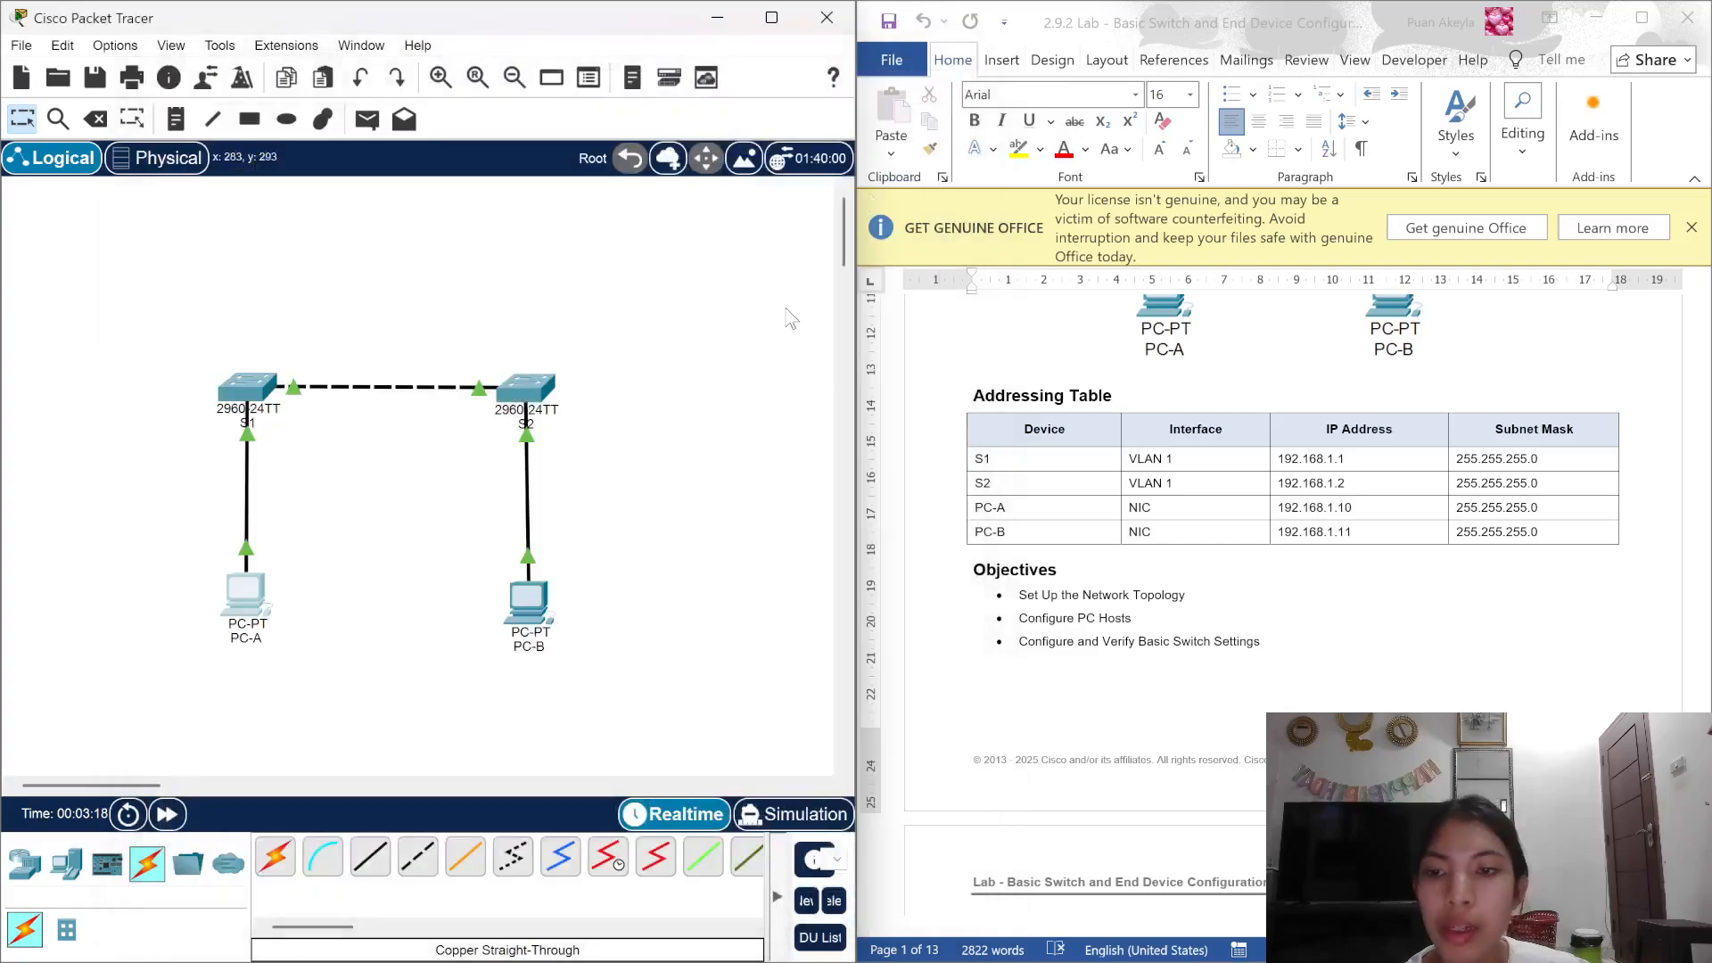
# Step: Give PC-B static IPv4 address 192.168.1.11 with subnet mask 255.255.255.0
pyautogui.click(533, 609)
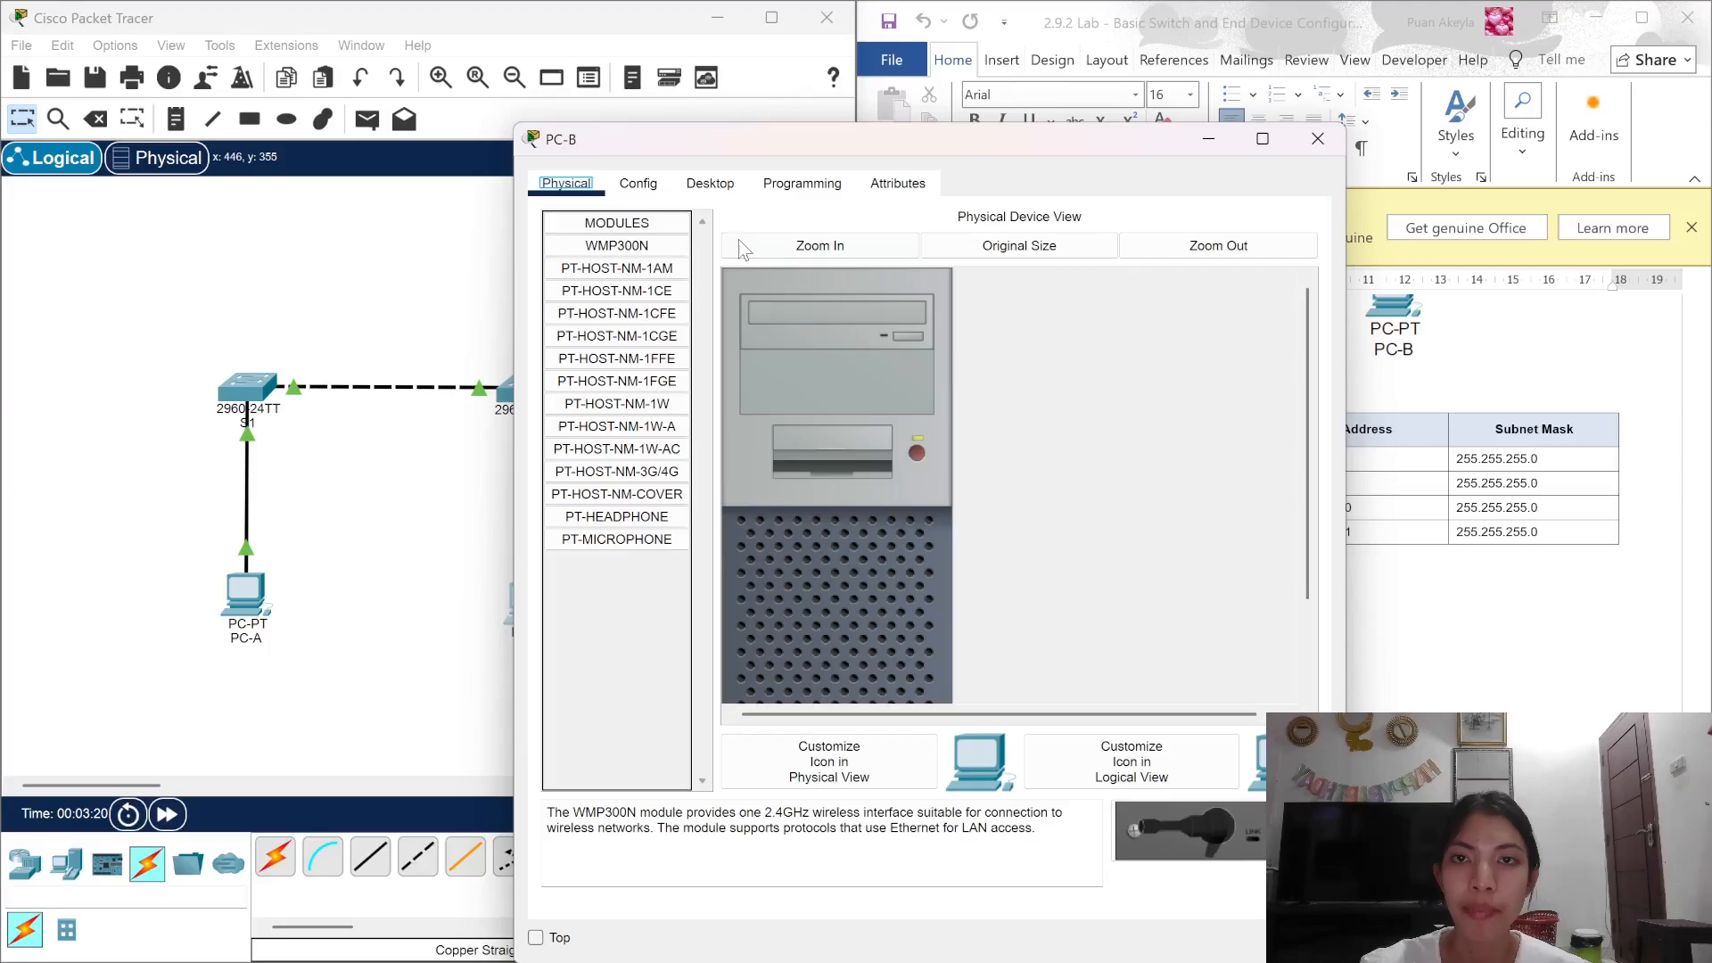
pyautogui.click(704, 185)
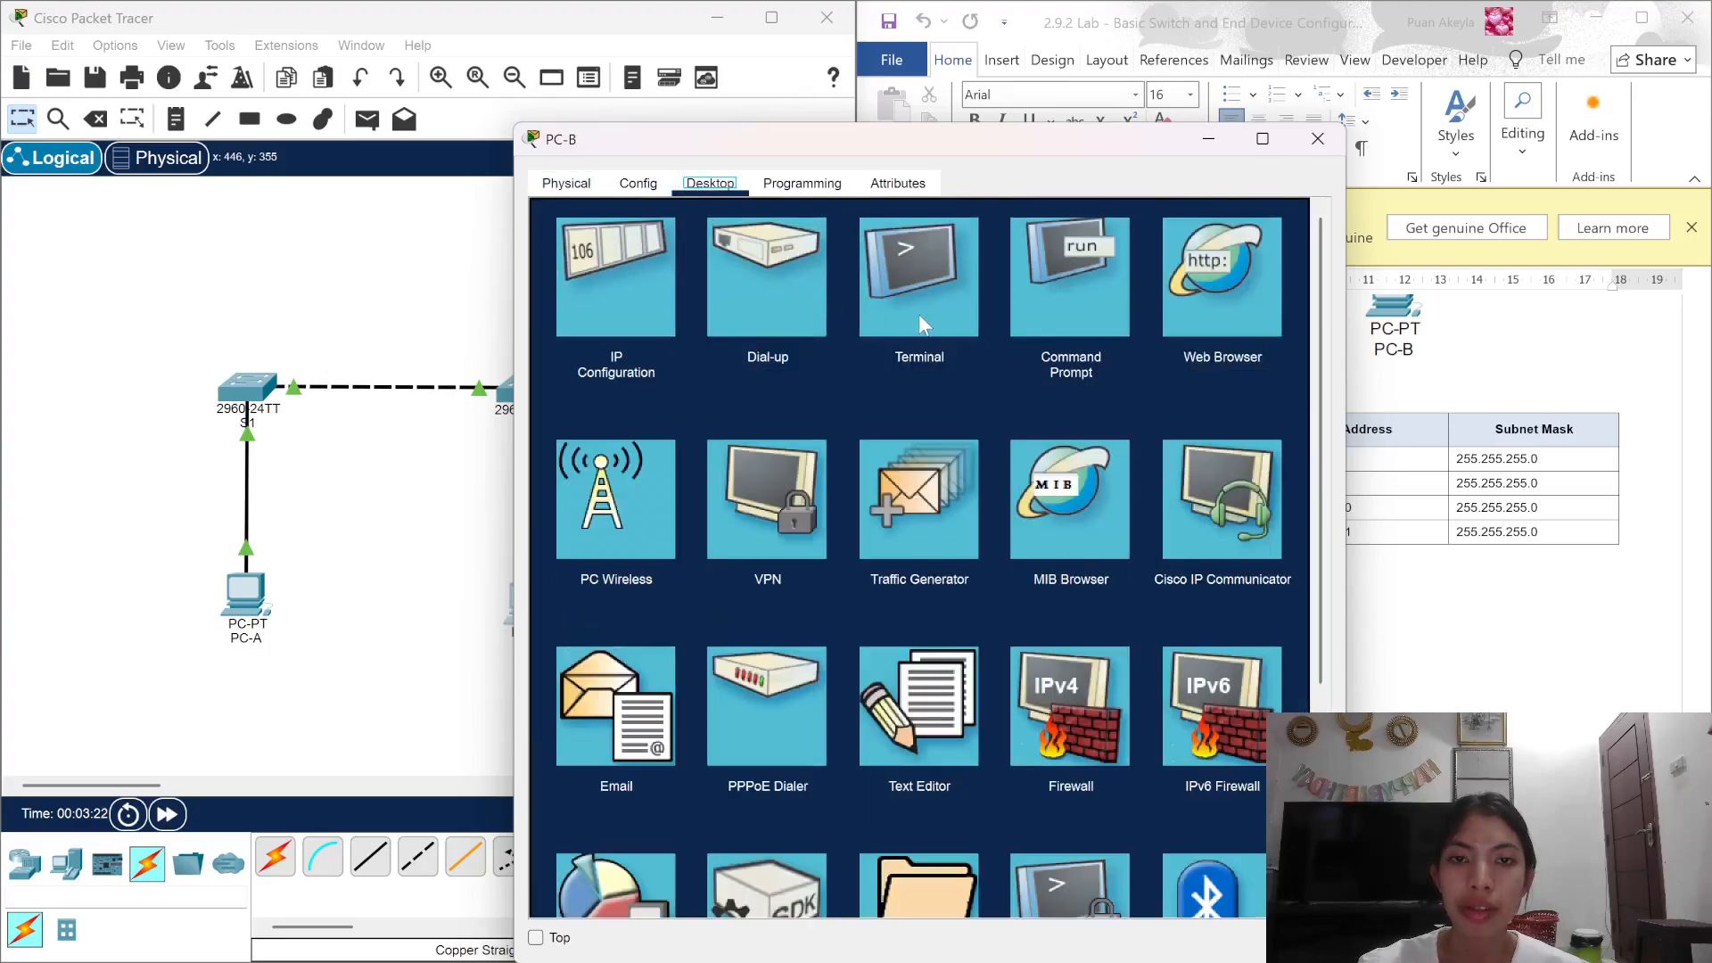
pyautogui.click(1075, 297)
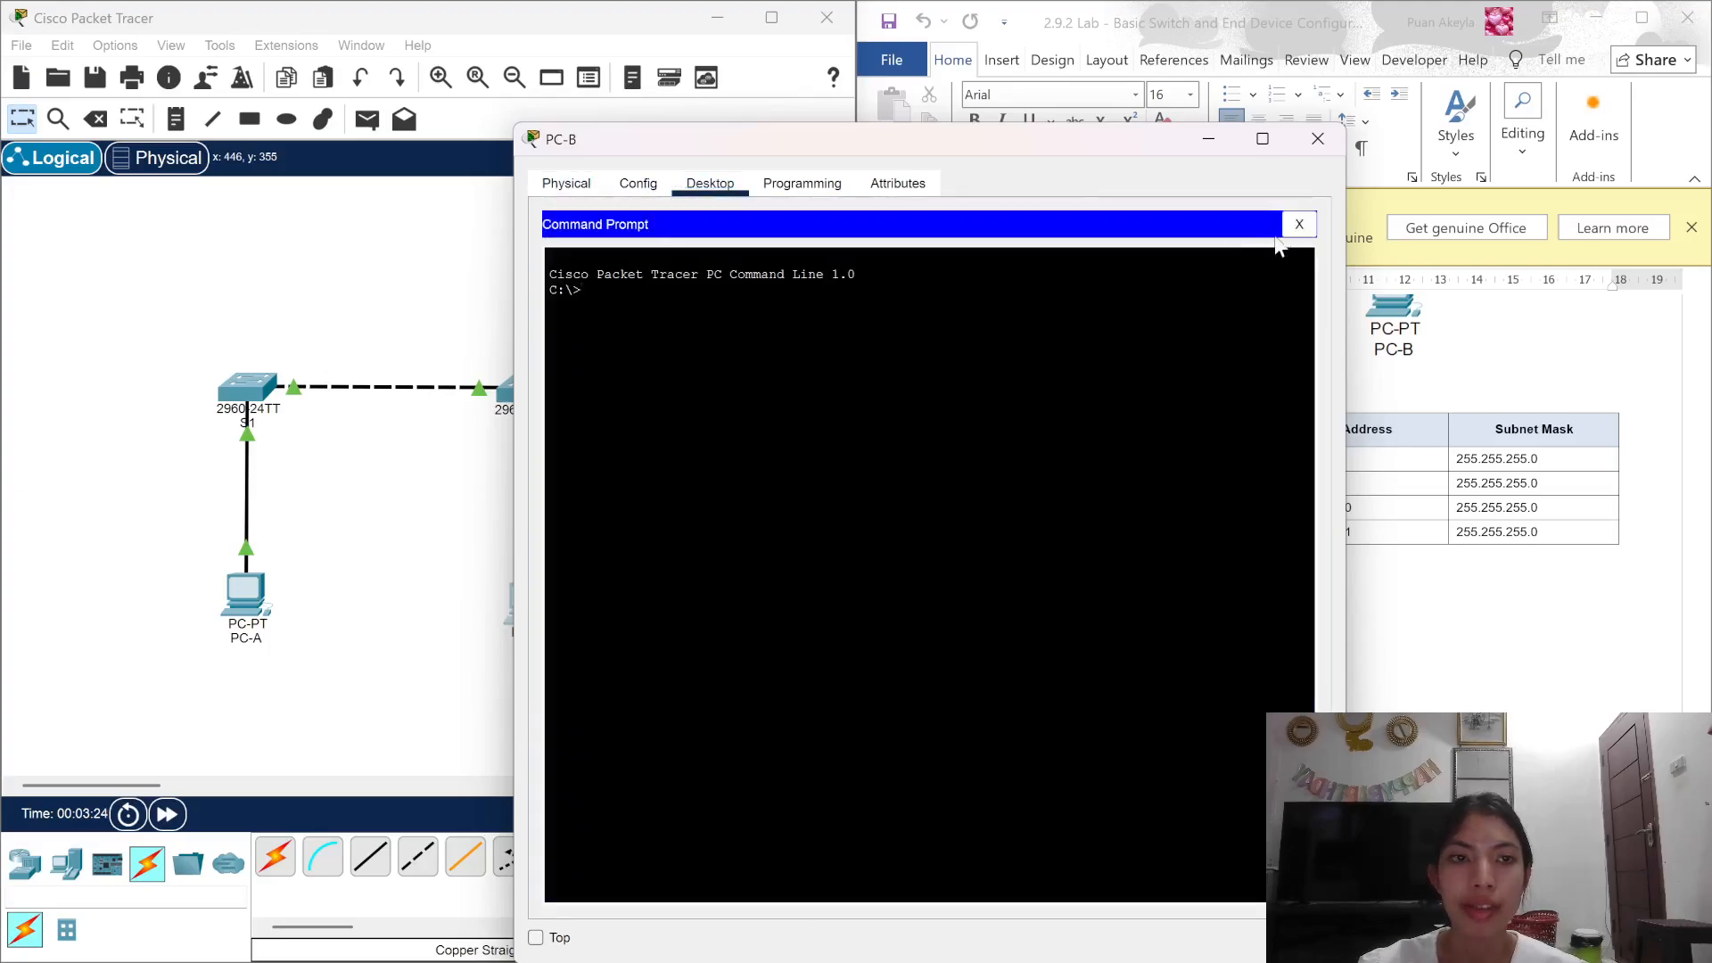
pyautogui.click(1300, 224)
pyautogui.click(612, 343)
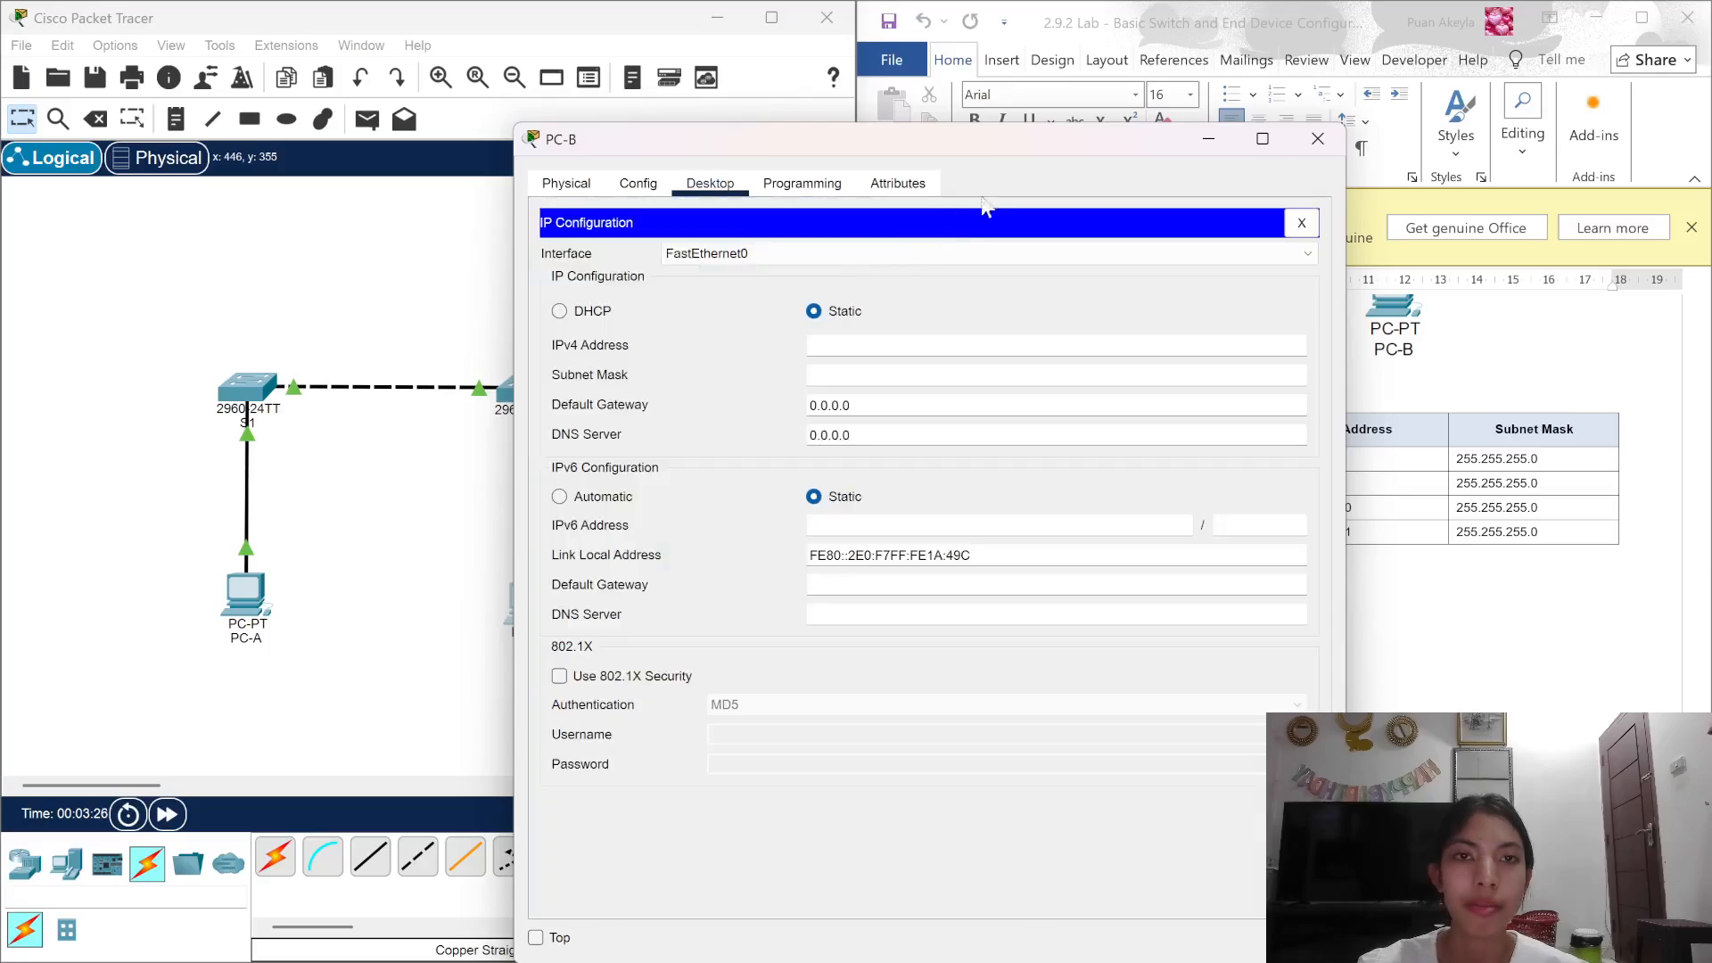
pyautogui.moveTo(987, 137); pyautogui.dragTo(528, 43)
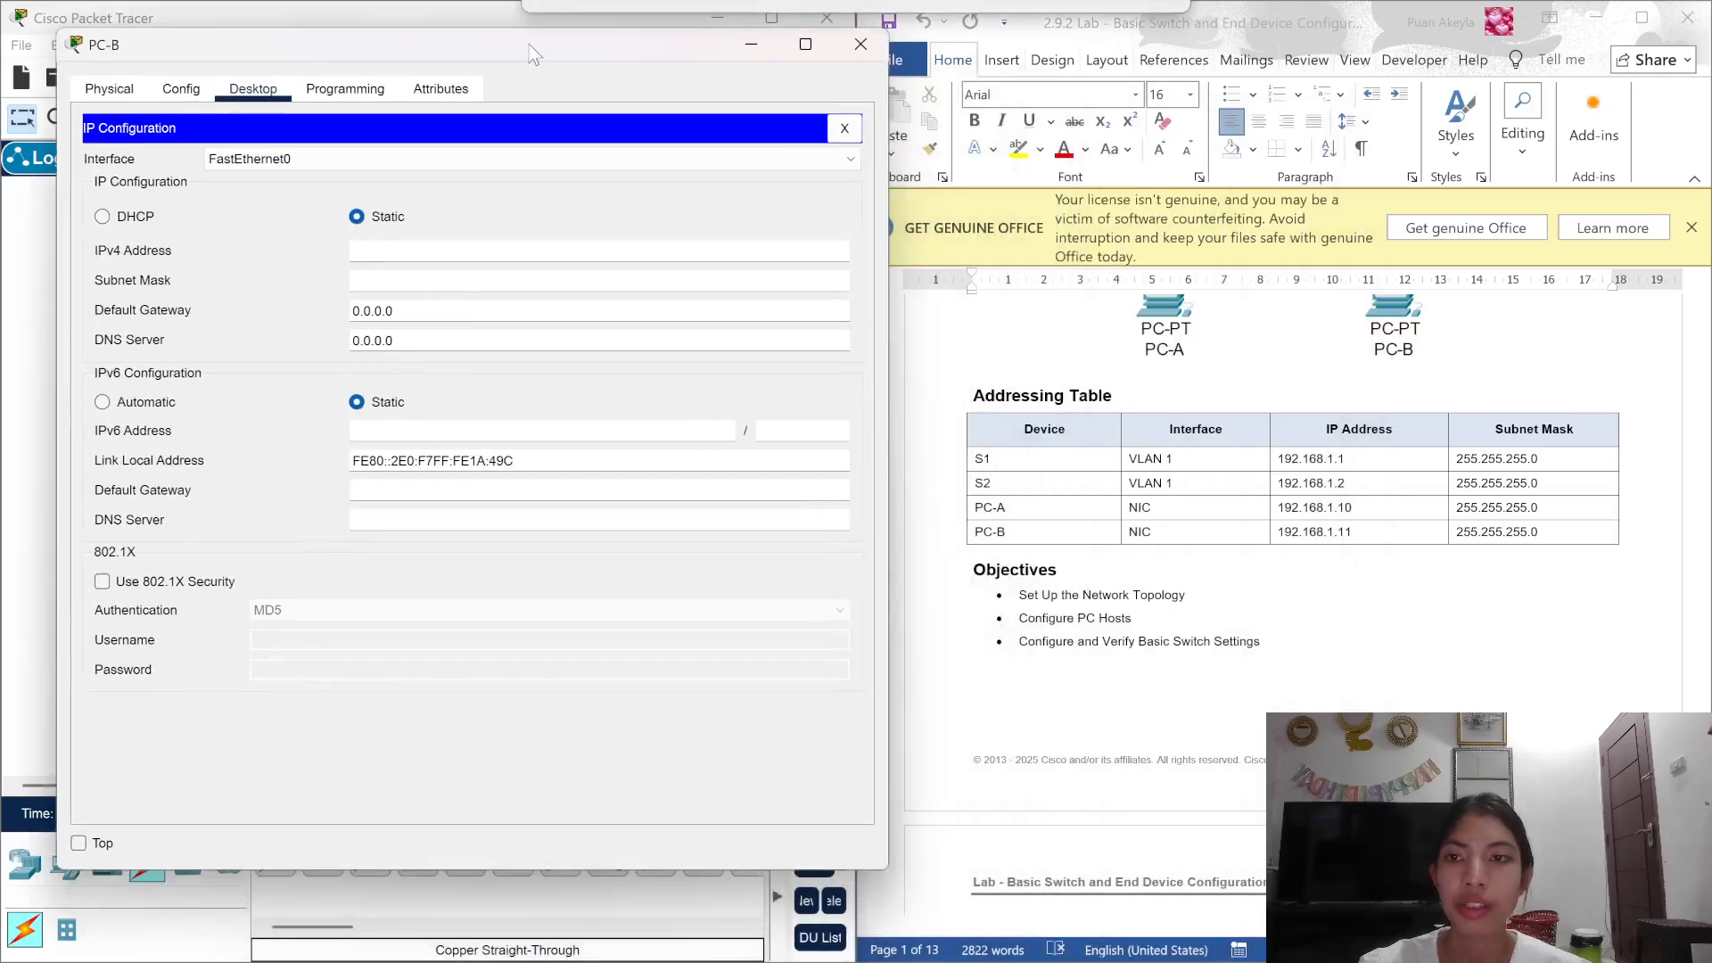
pyautogui.click(471, 254)
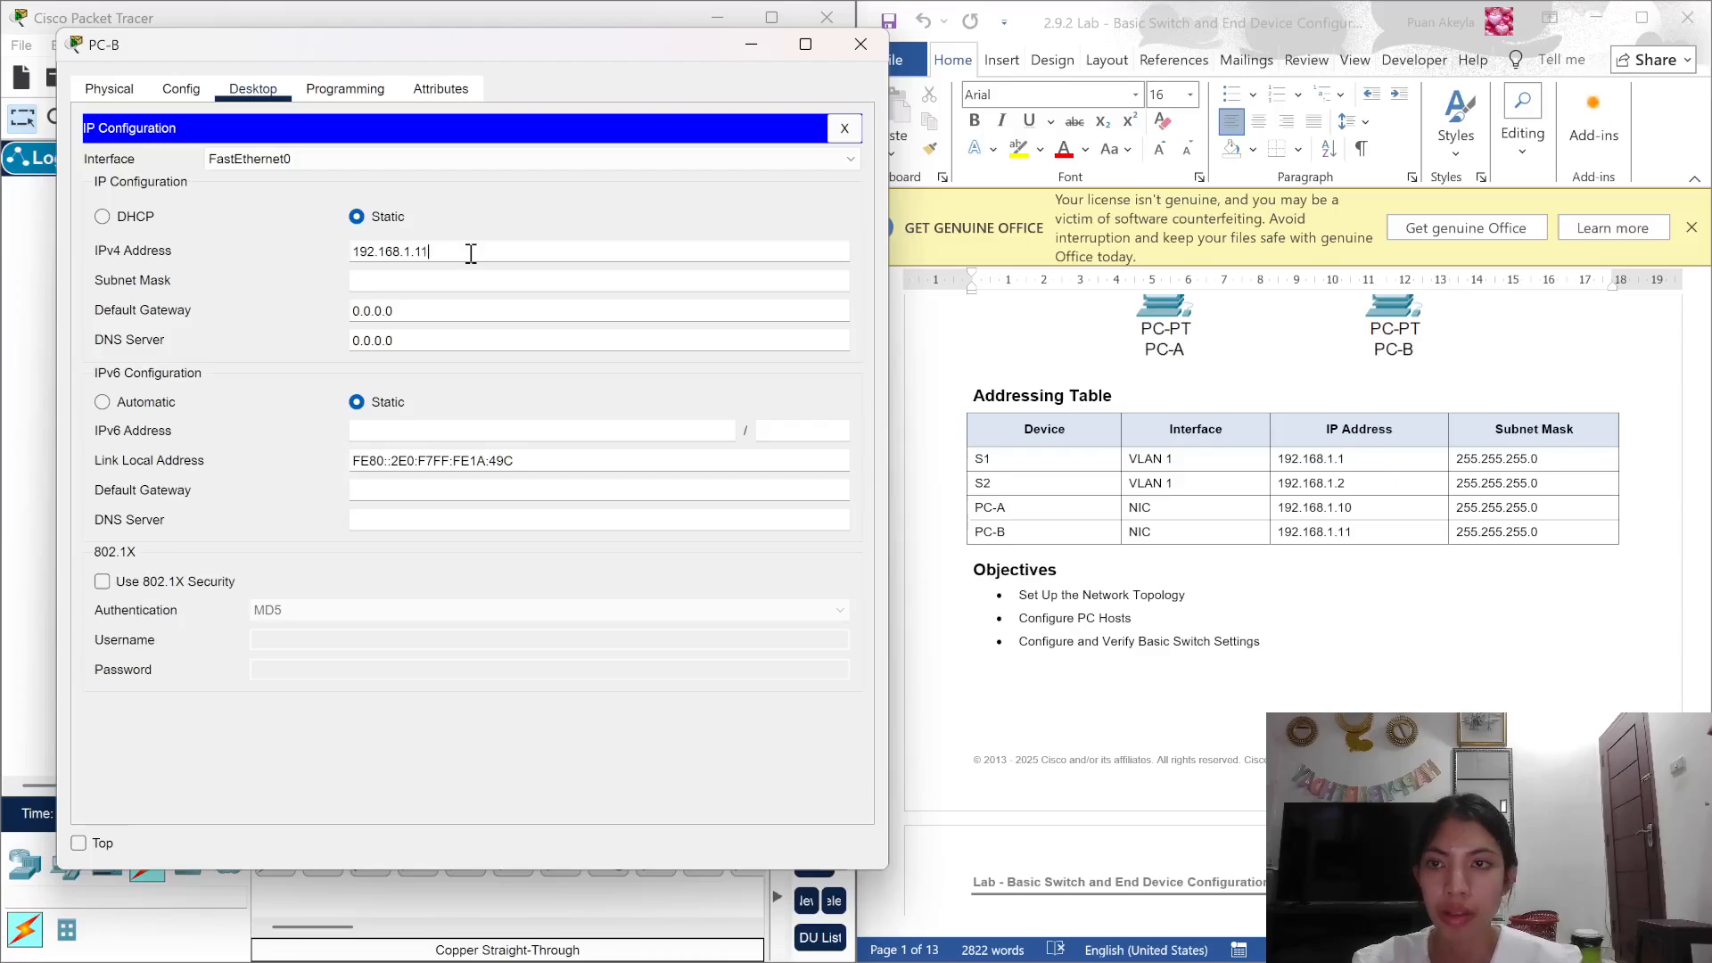
pyautogui.click(329, 91)
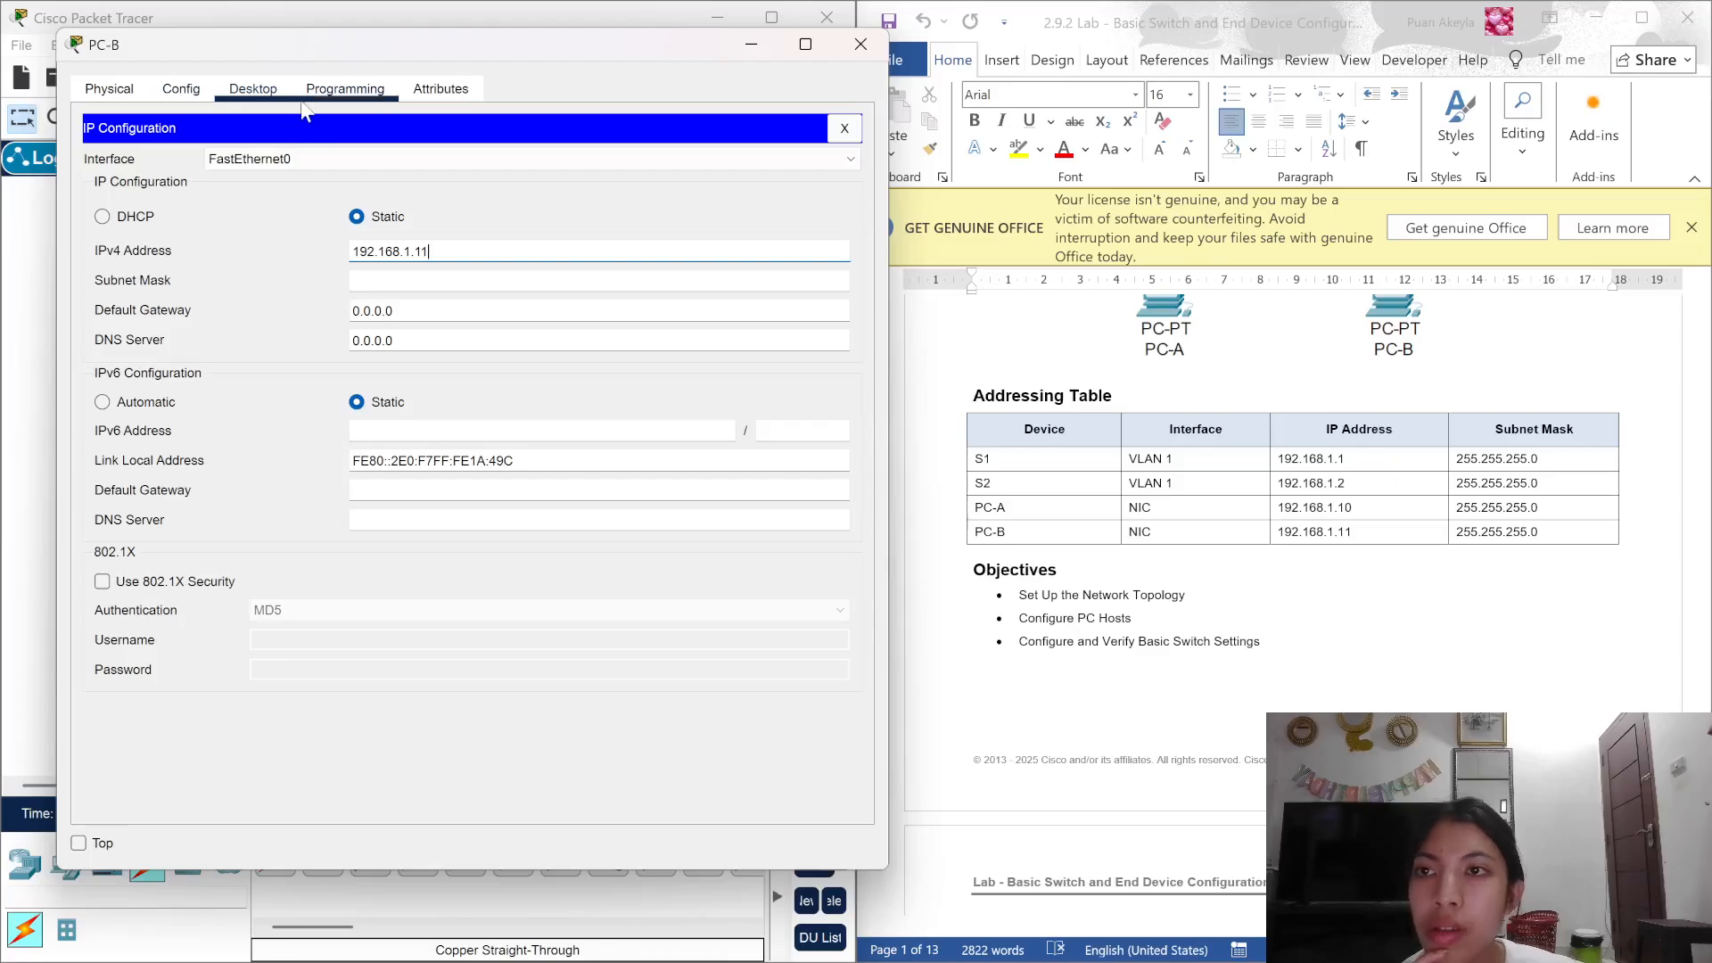
pyautogui.click(272, 95)
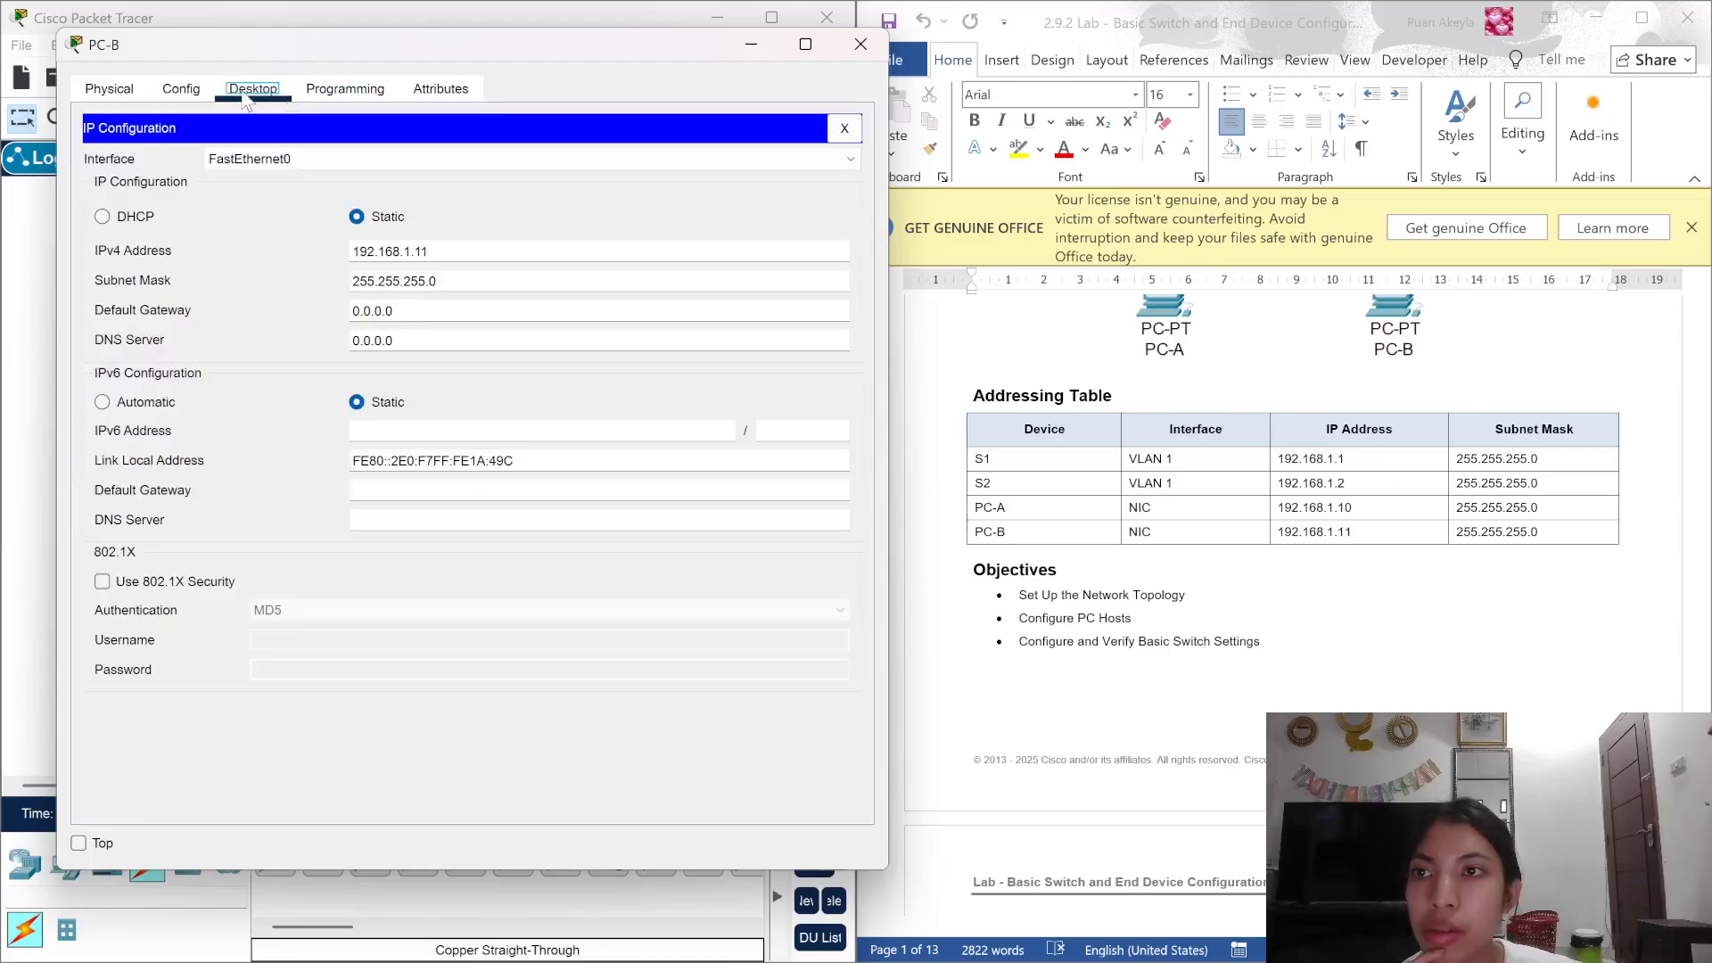
pyautogui.click(187, 91)
pyautogui.click(266, 98)
pyautogui.click(846, 136)
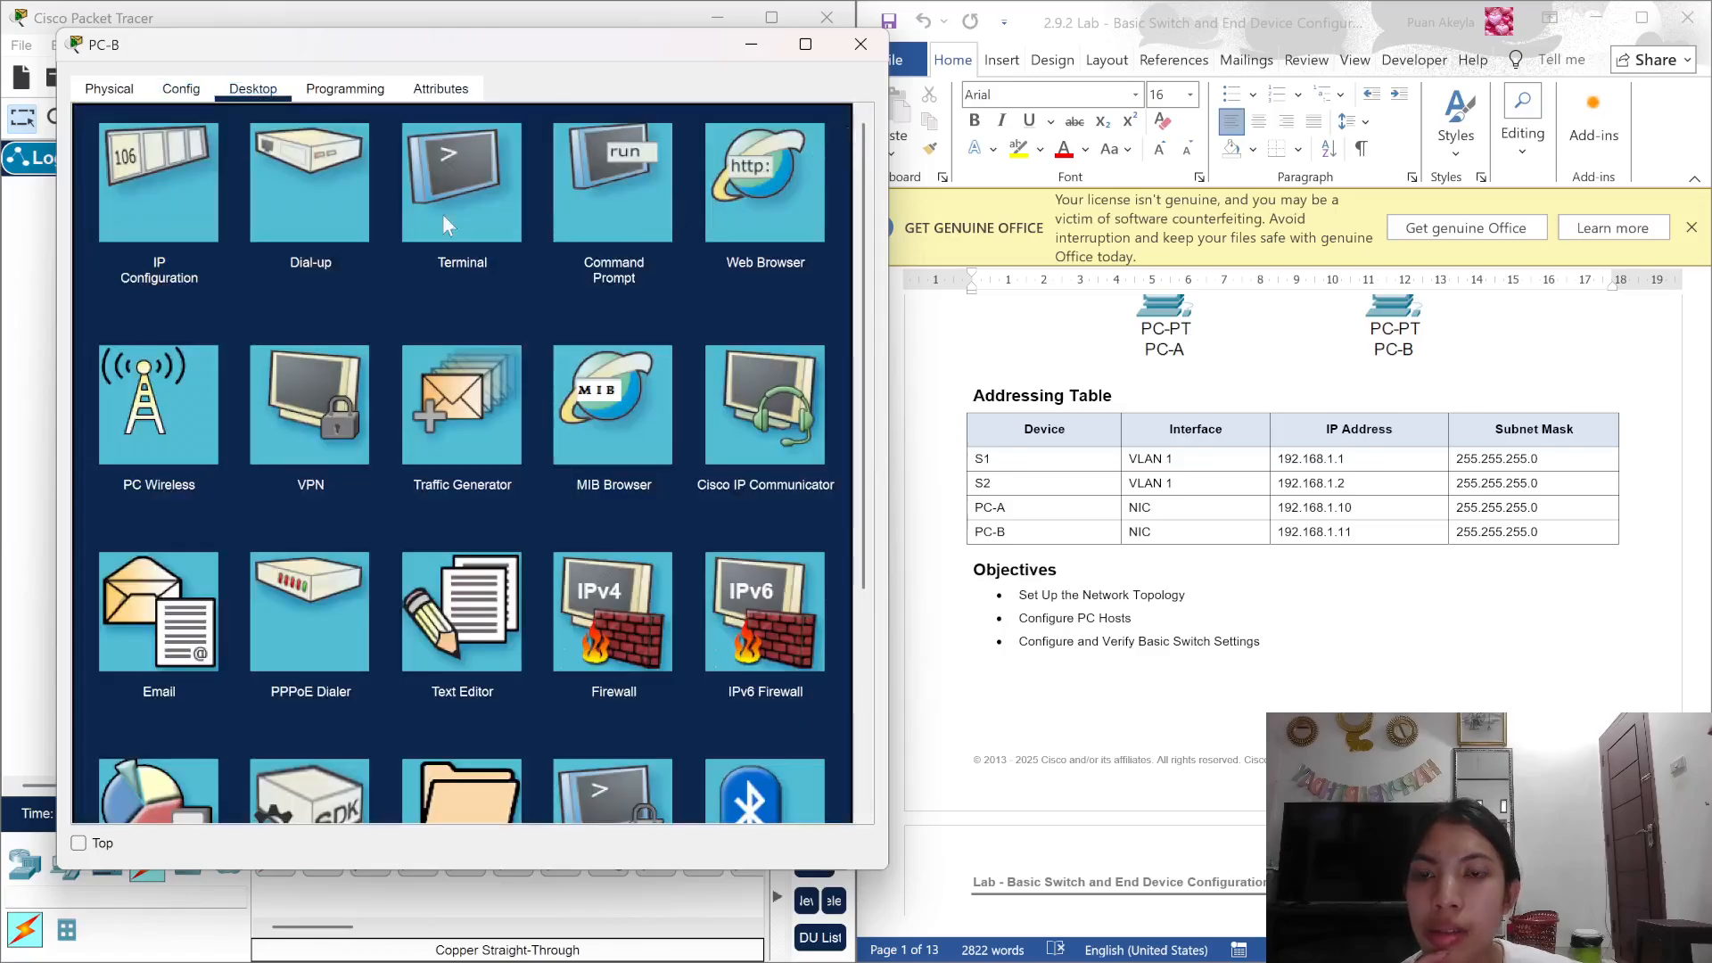
# Step: Run ipconfig /all on PC-B, confirm 192.168.1.11, and close its window
pyautogui.click(569, 234)
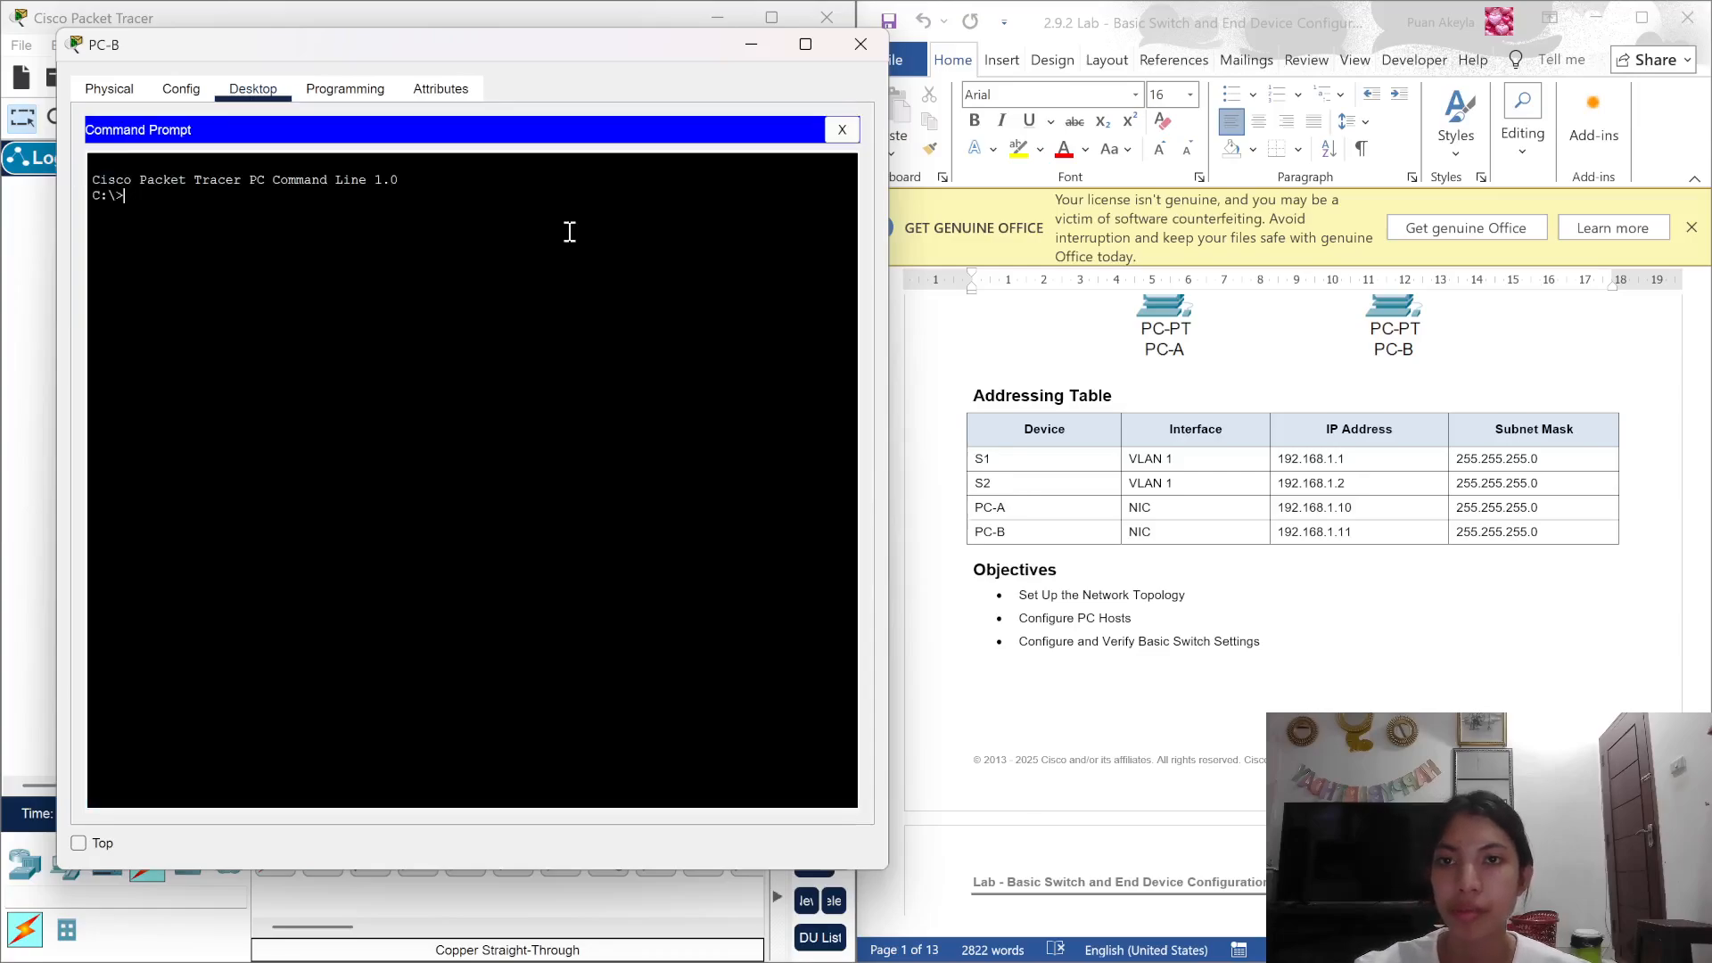
pyautogui.write('ipc')
pyautogui.write('onfig')
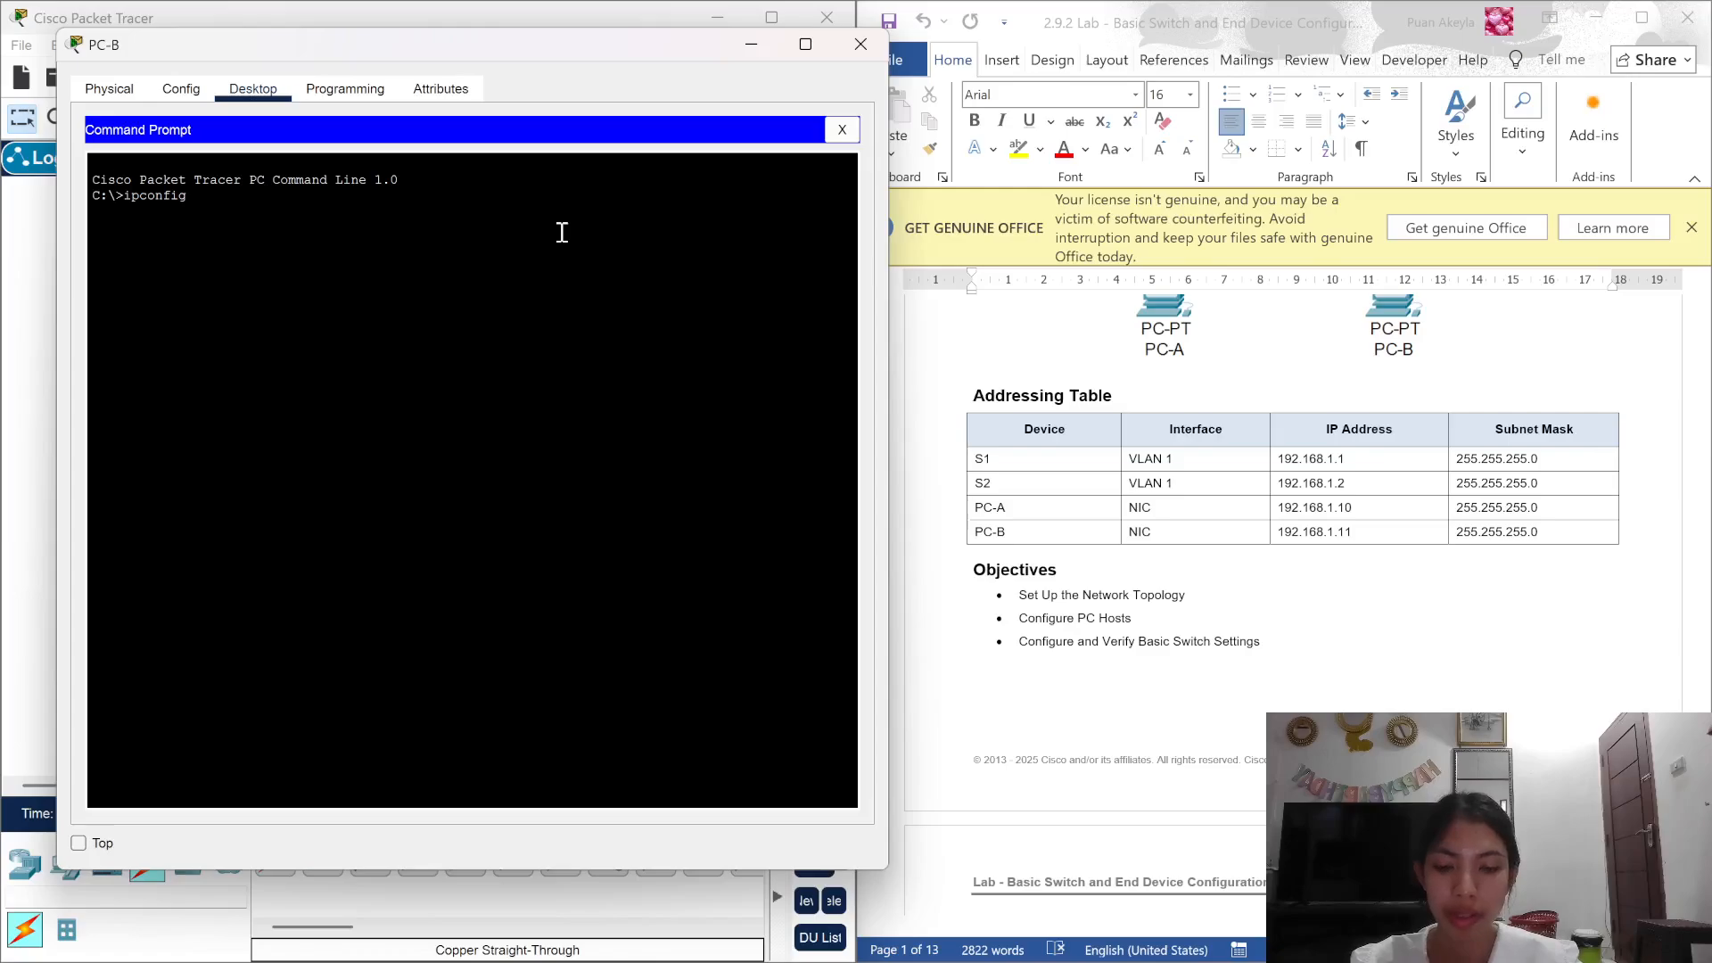
pyautogui.write(' /all')
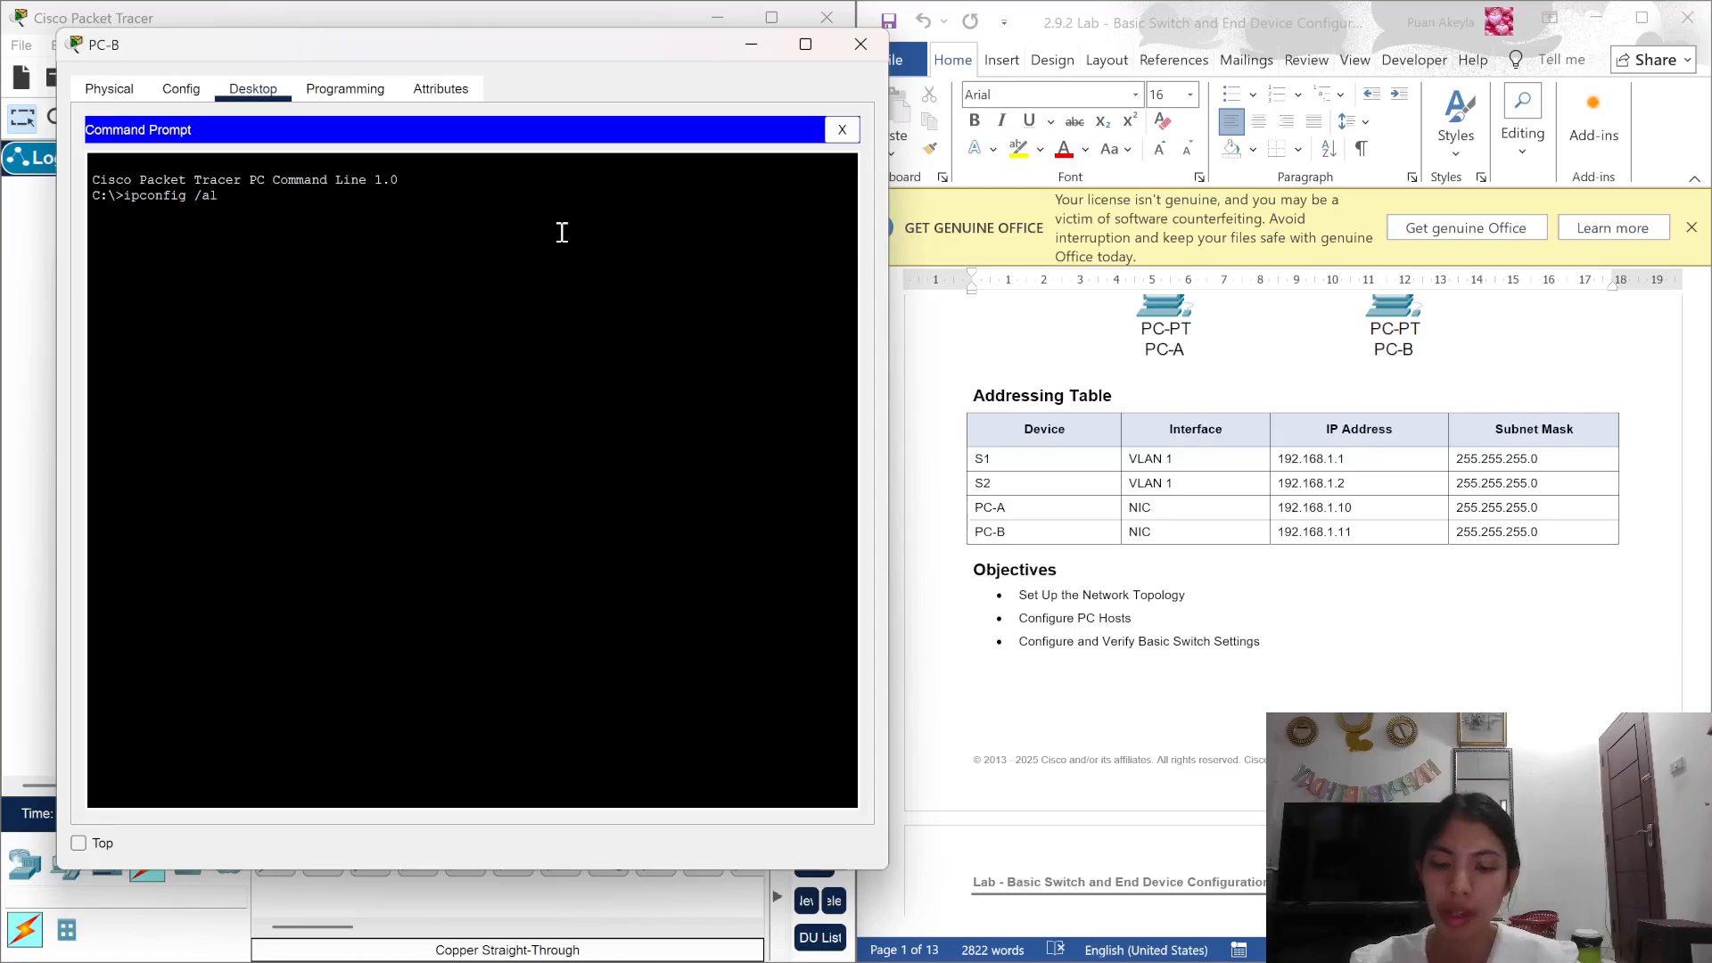
pyautogui.press('Return')
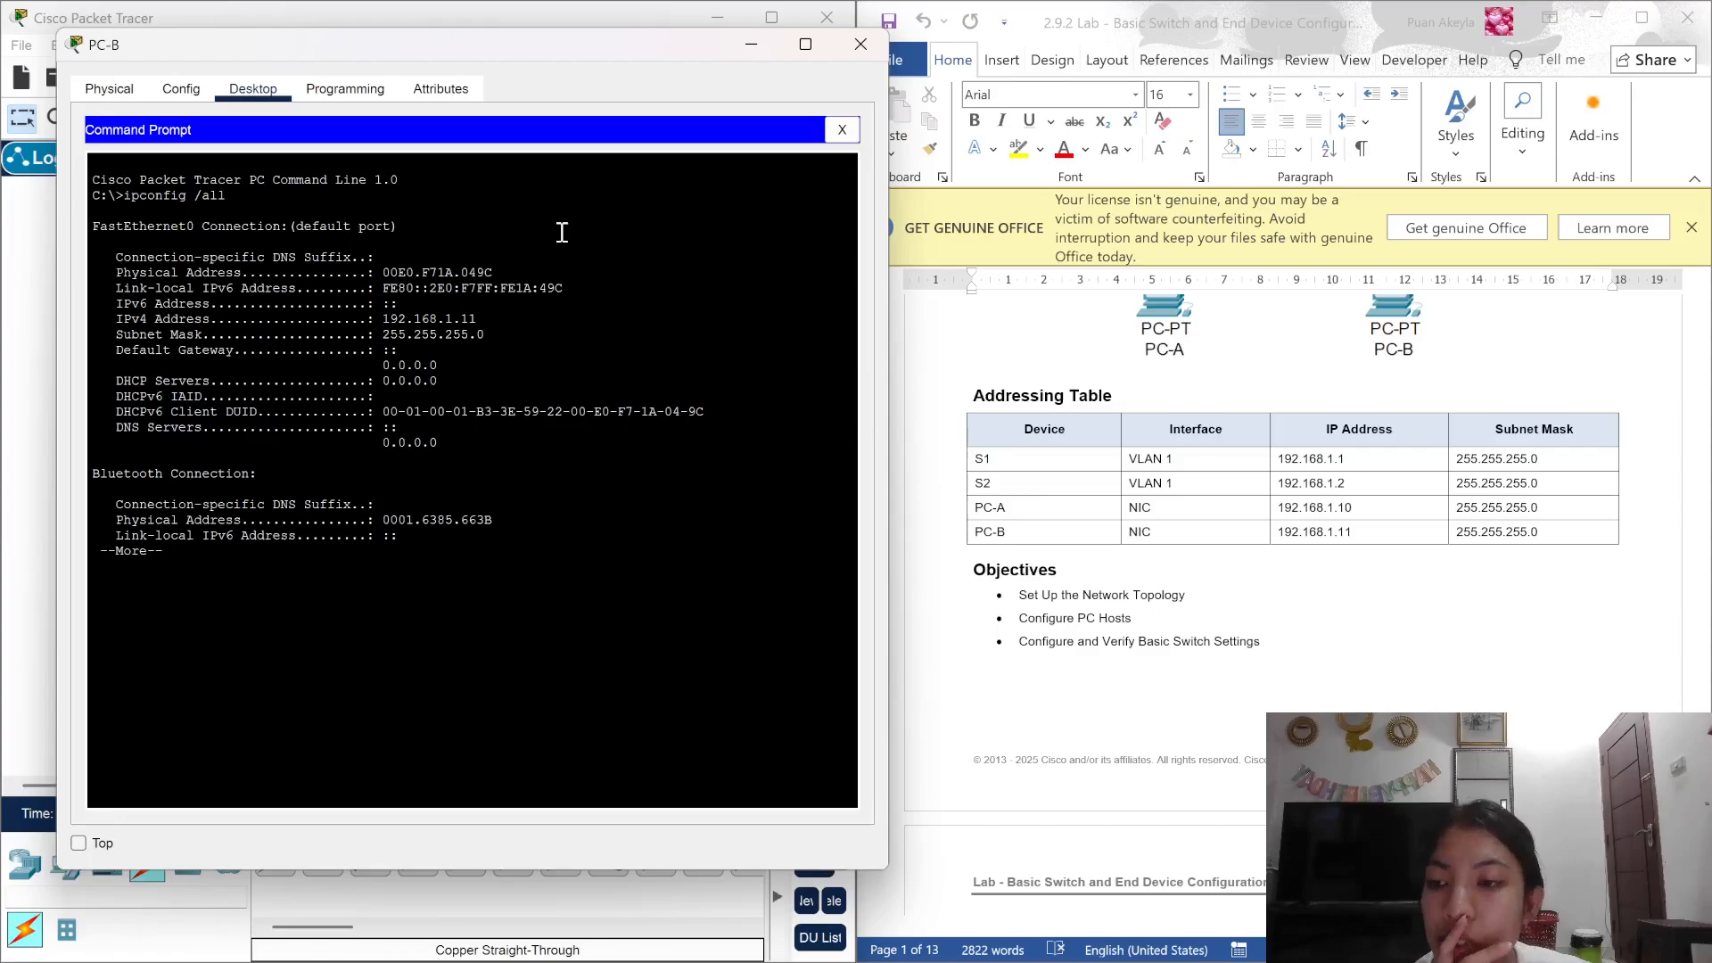
pyautogui.press('Return')
pyautogui.press('Return')
pyautogui.press('Return')
pyautogui.press('Return')
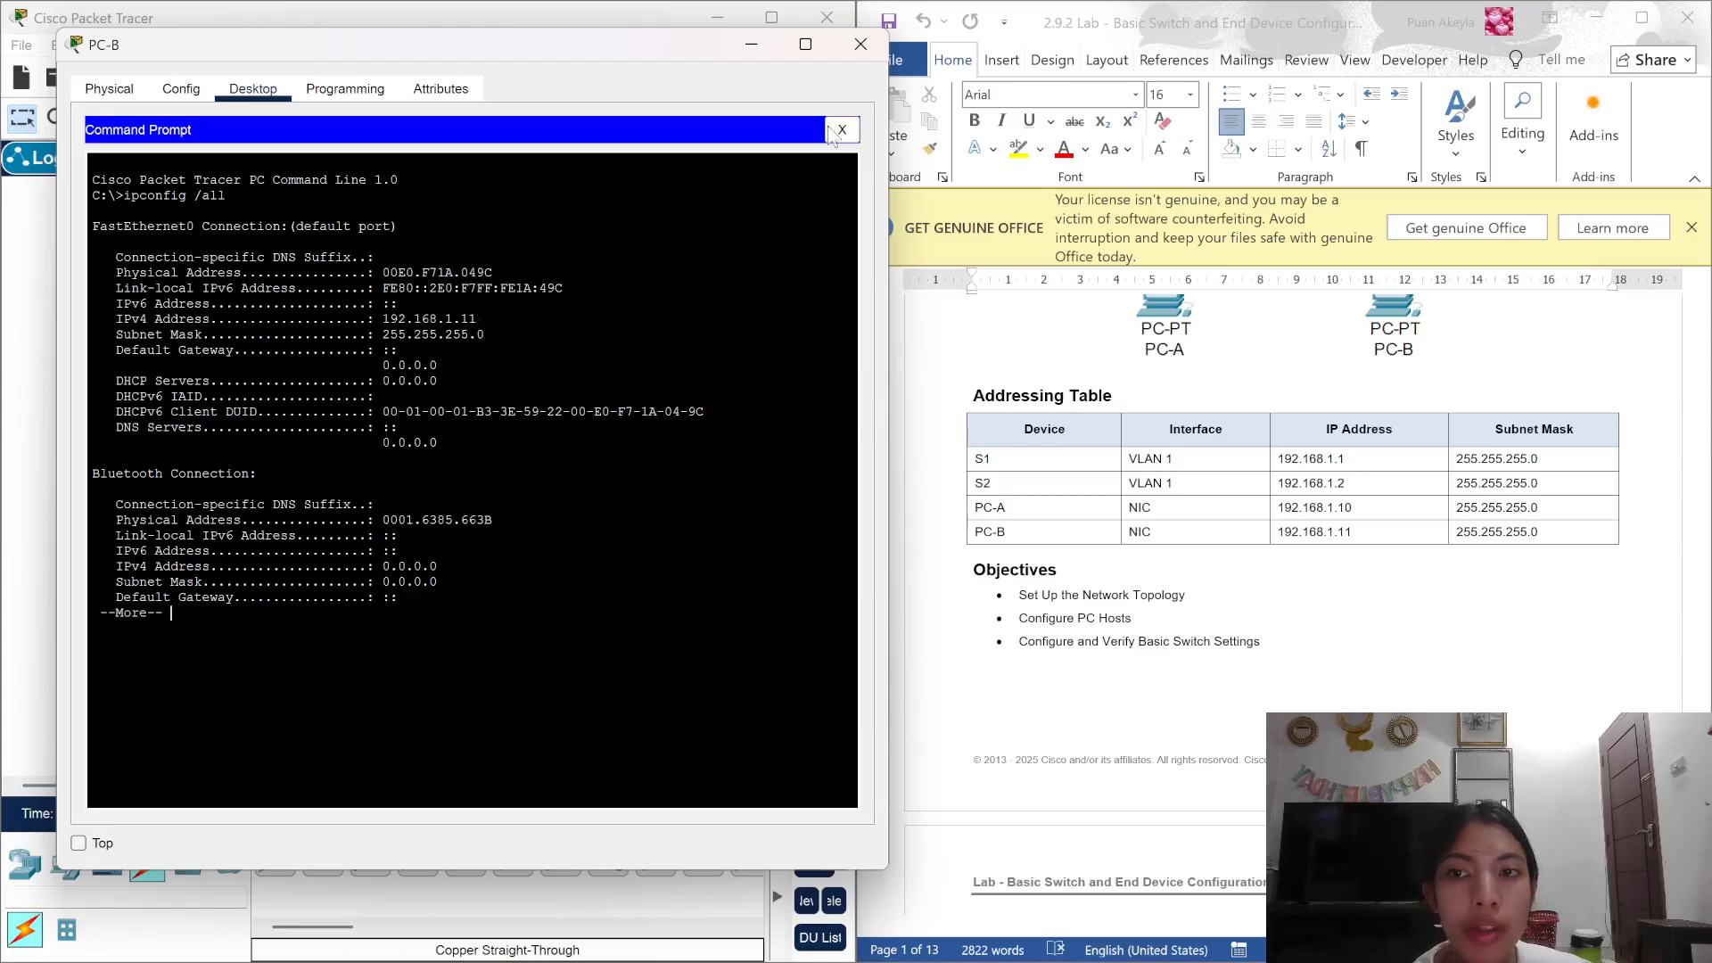
pyautogui.click(861, 44)
pyautogui.click(239, 605)
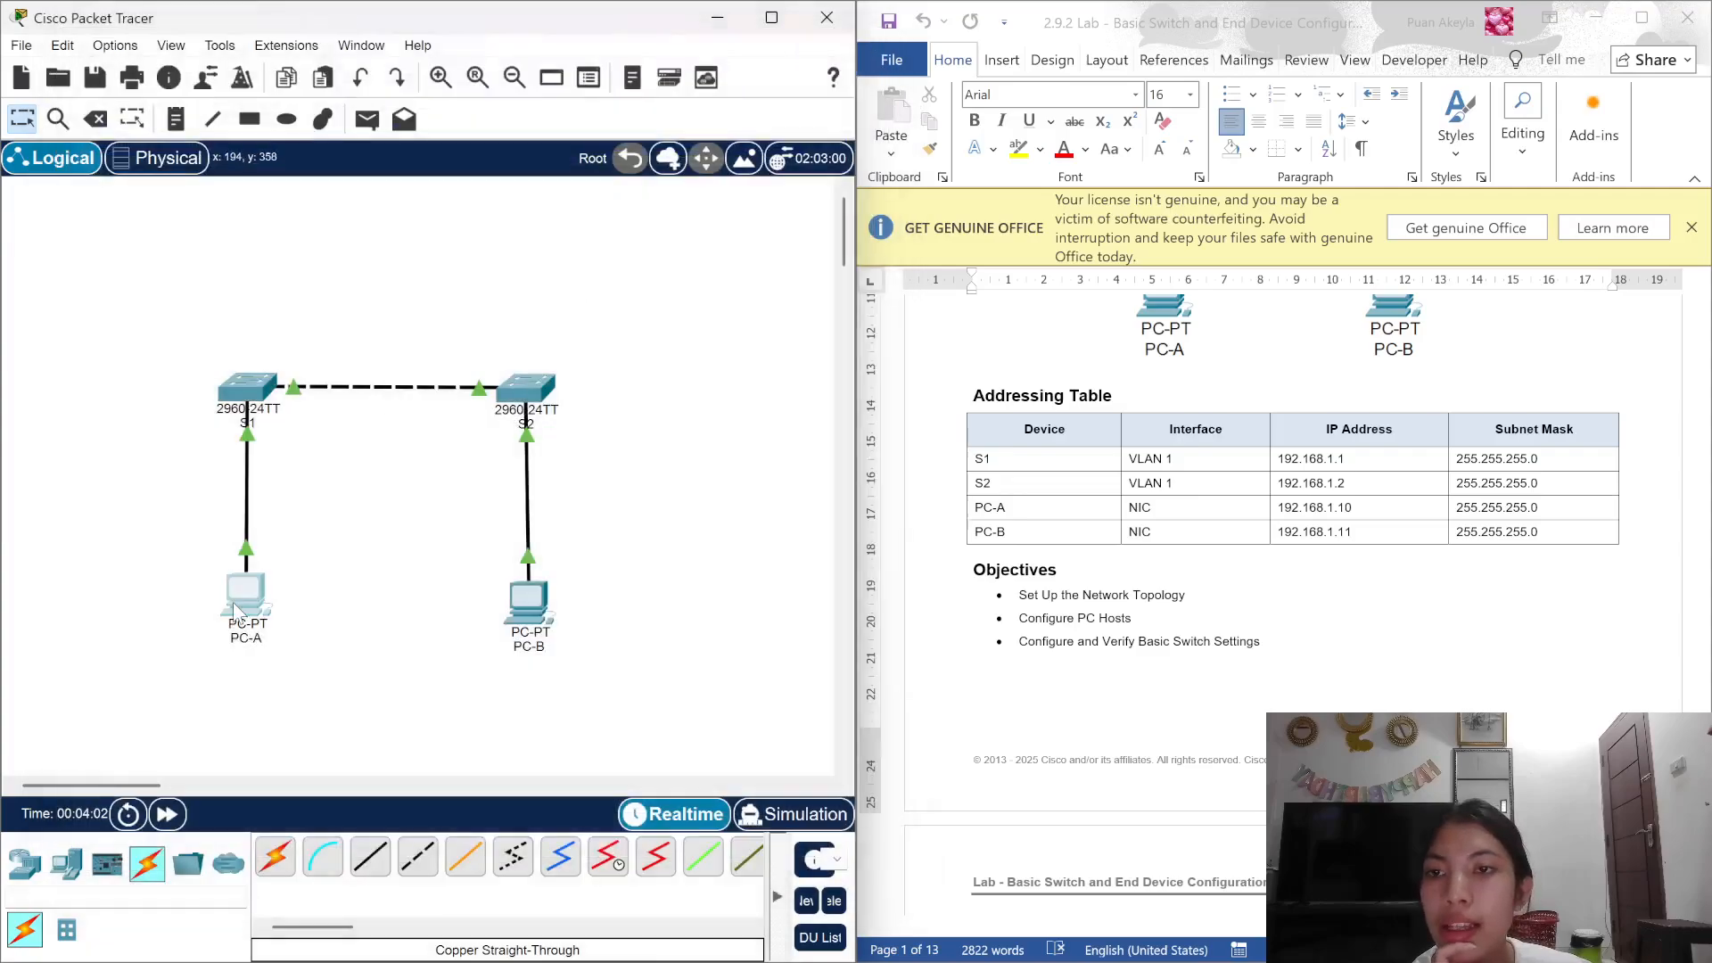
# Step: Scroll the lab document down to the step that pings PC-B at 192.168.1.11
pyautogui.click(1042, 268)
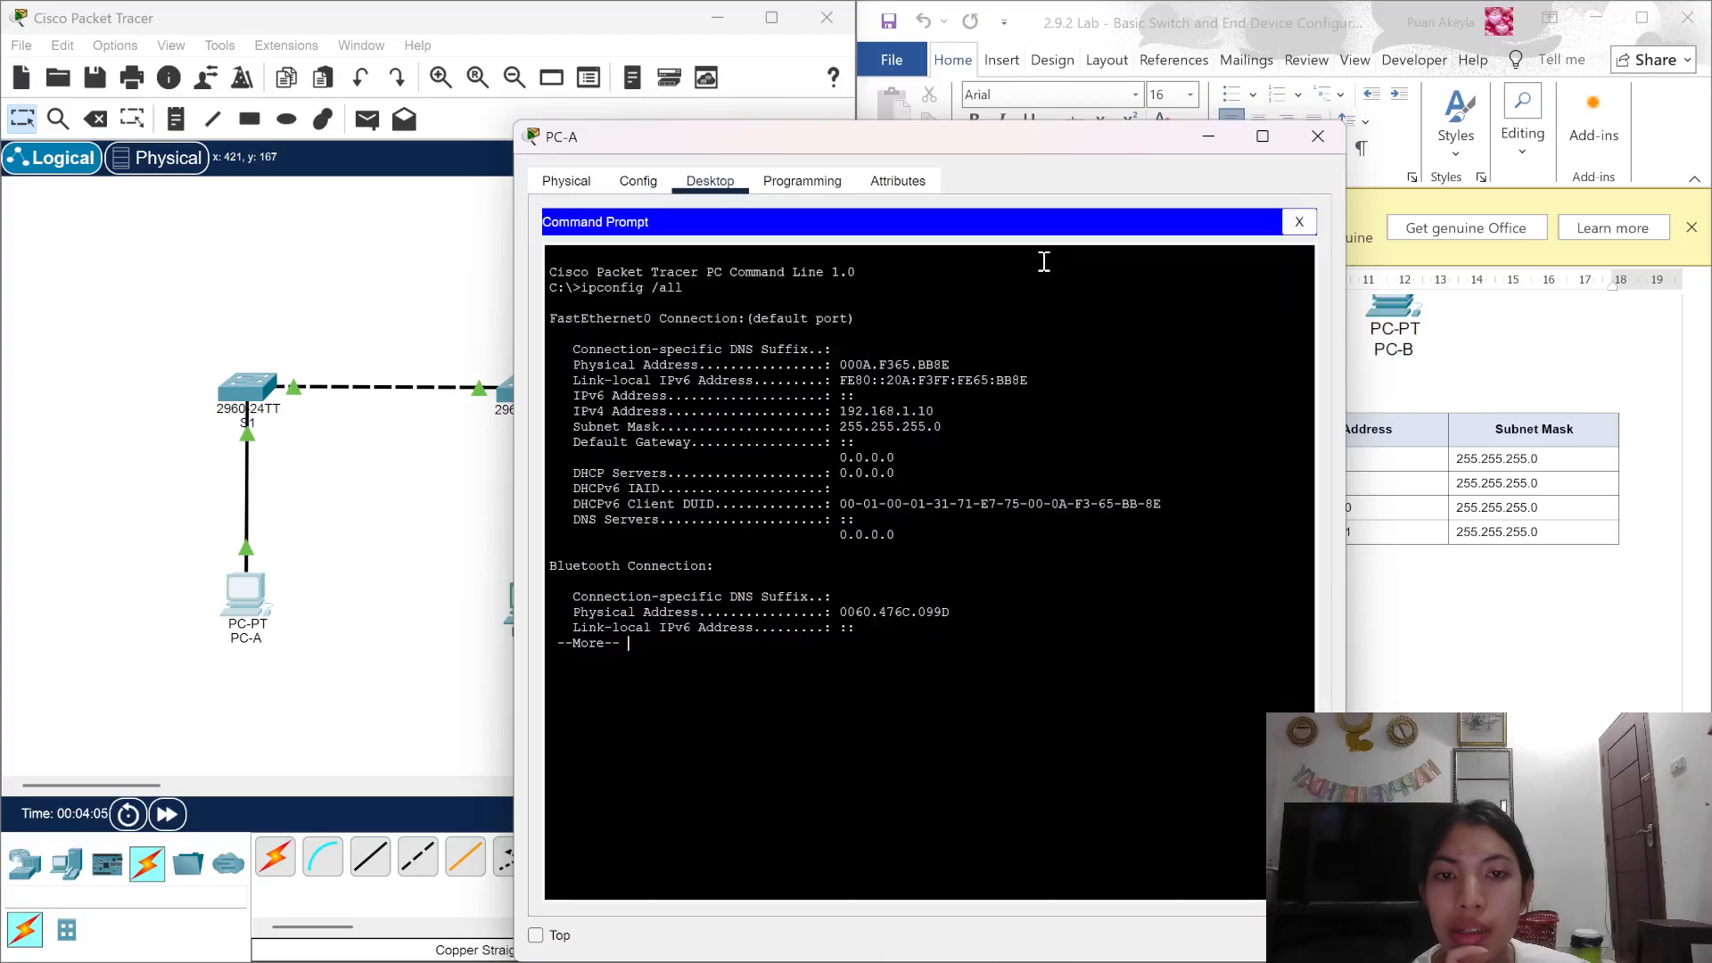
pyautogui.click(1318, 137)
pyautogui.scroll(-10, 1122, 446)
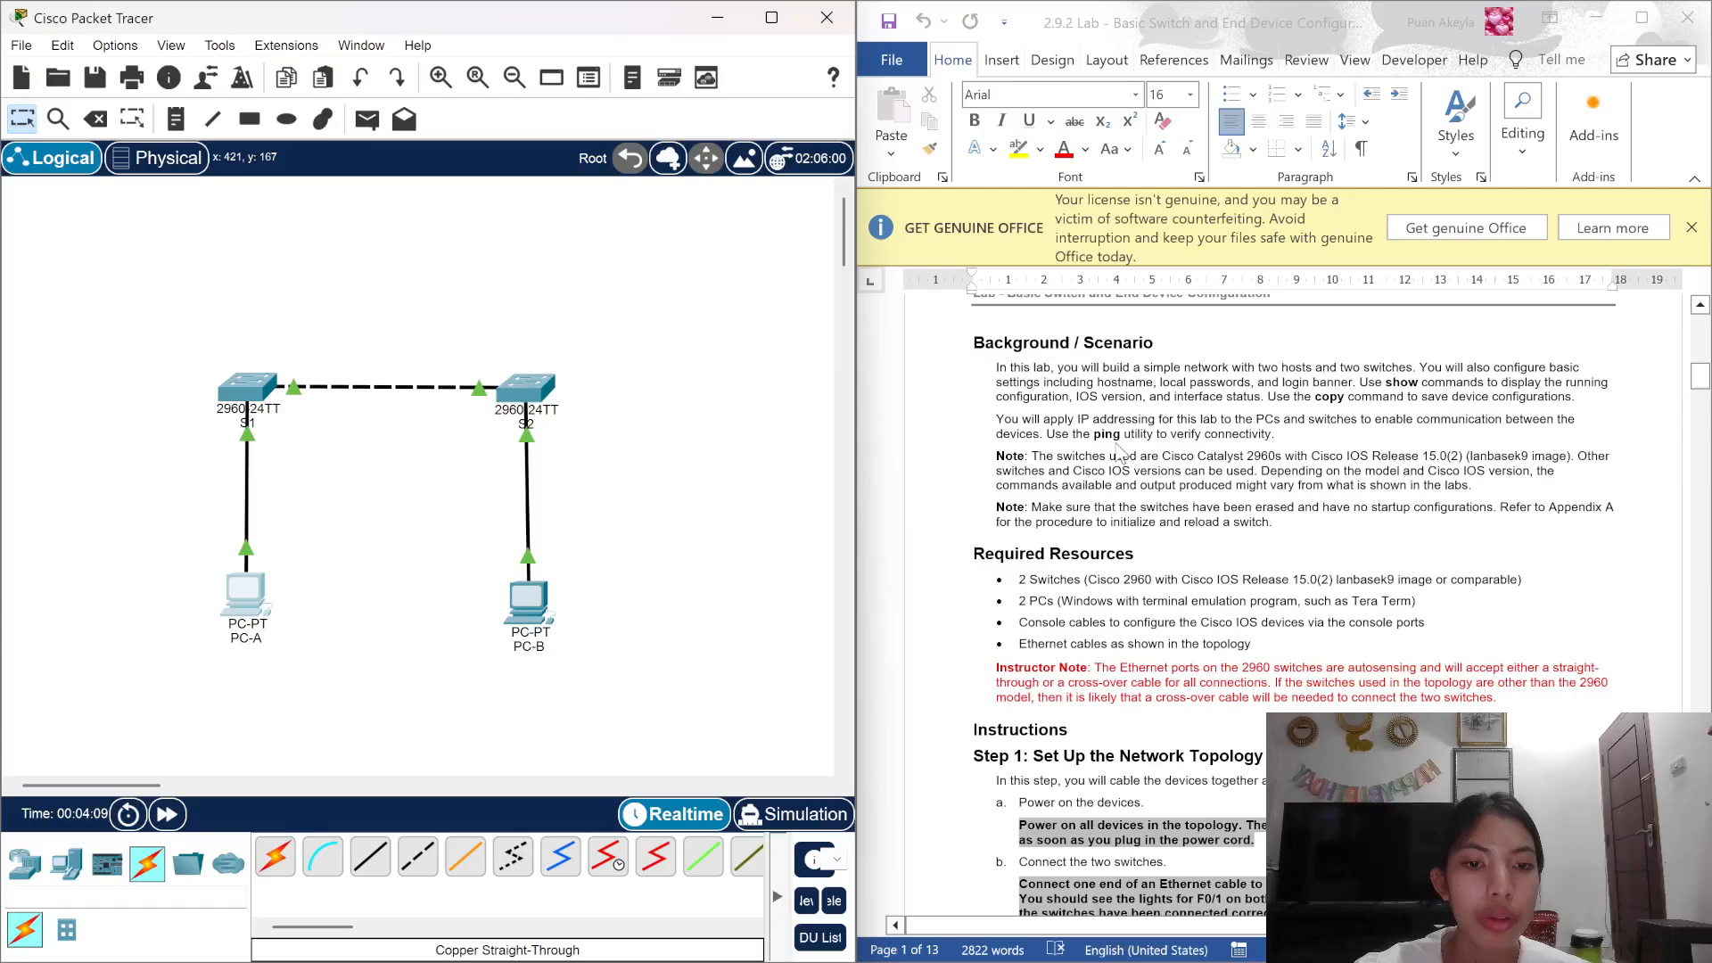
pyautogui.scroll(-15, 1120, 452)
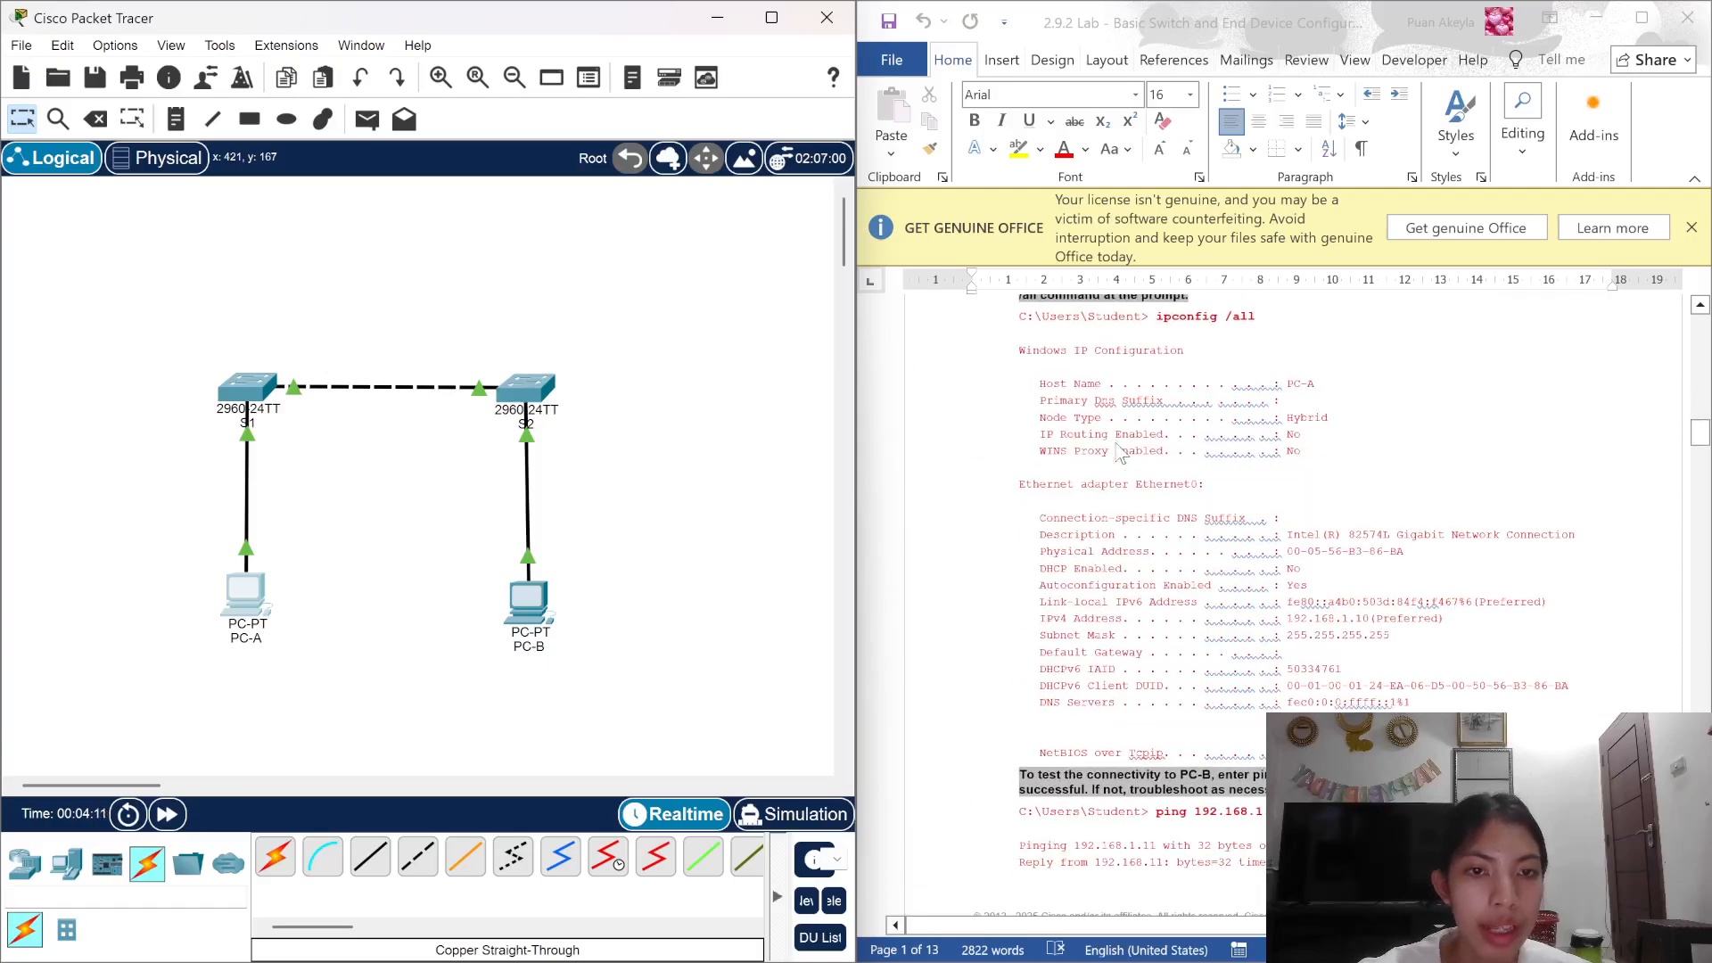
pyautogui.scroll(-4, 1120, 452)
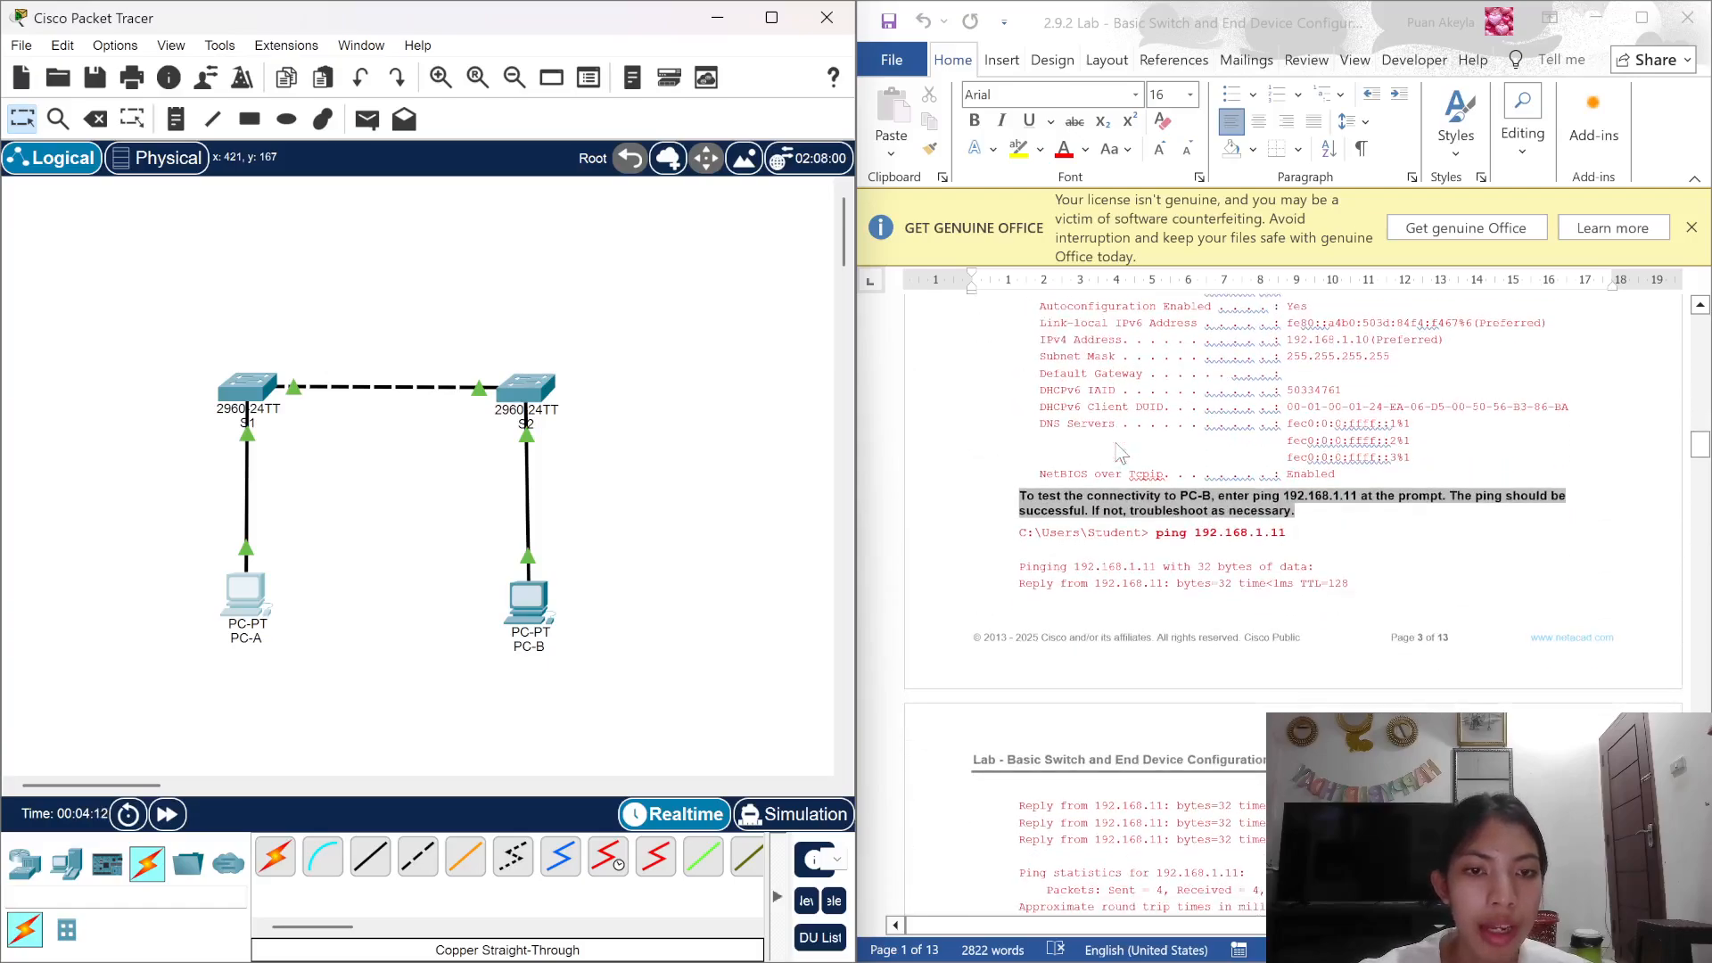
pyautogui.scroll(-1, 1117, 448)
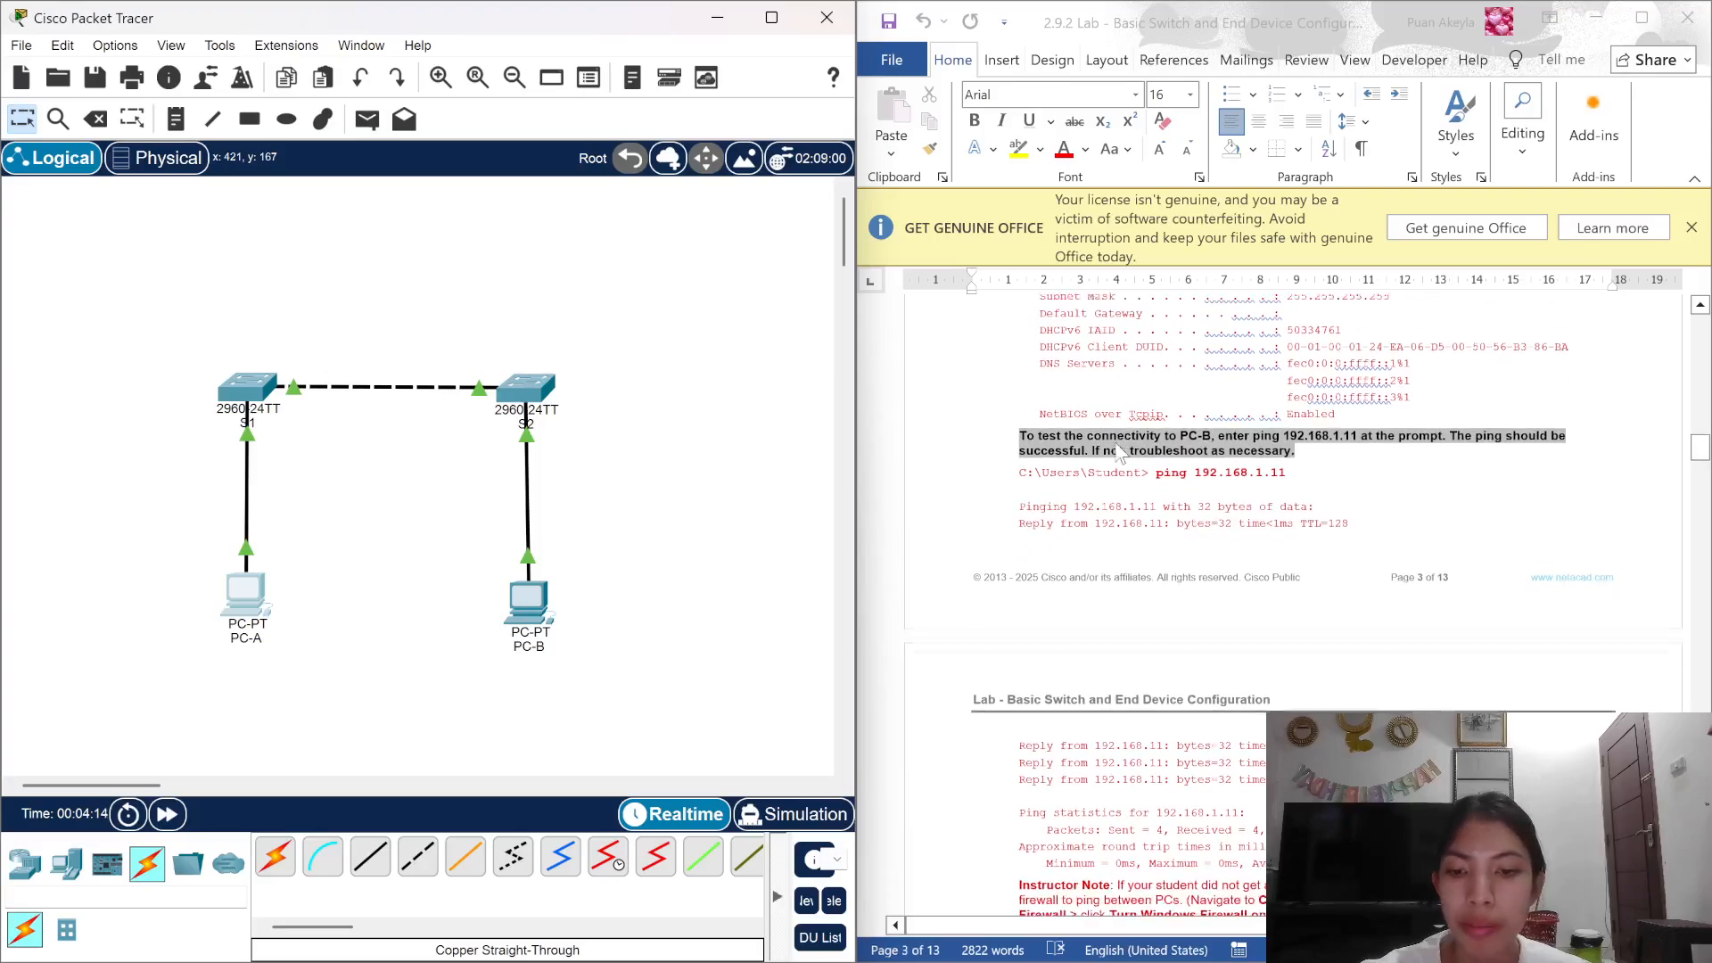
pyautogui.scroll(-3, 1120, 452)
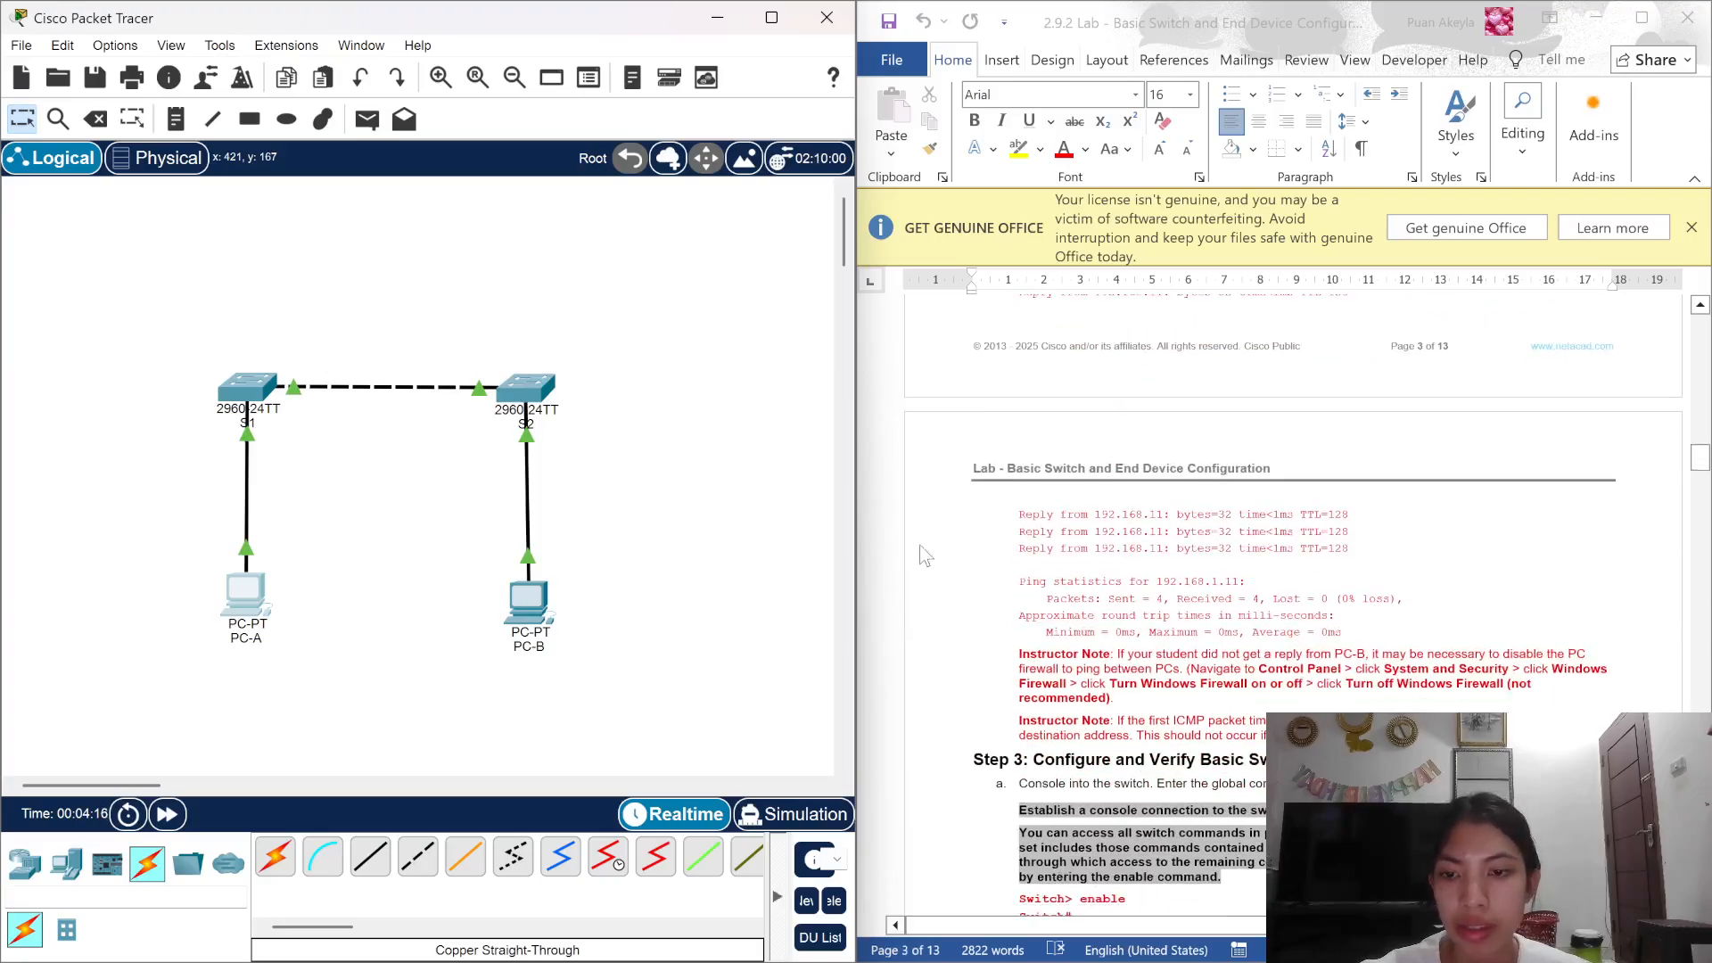
pyautogui.scroll(5, 1138, 535)
pyautogui.scroll(-1, 1138, 535)
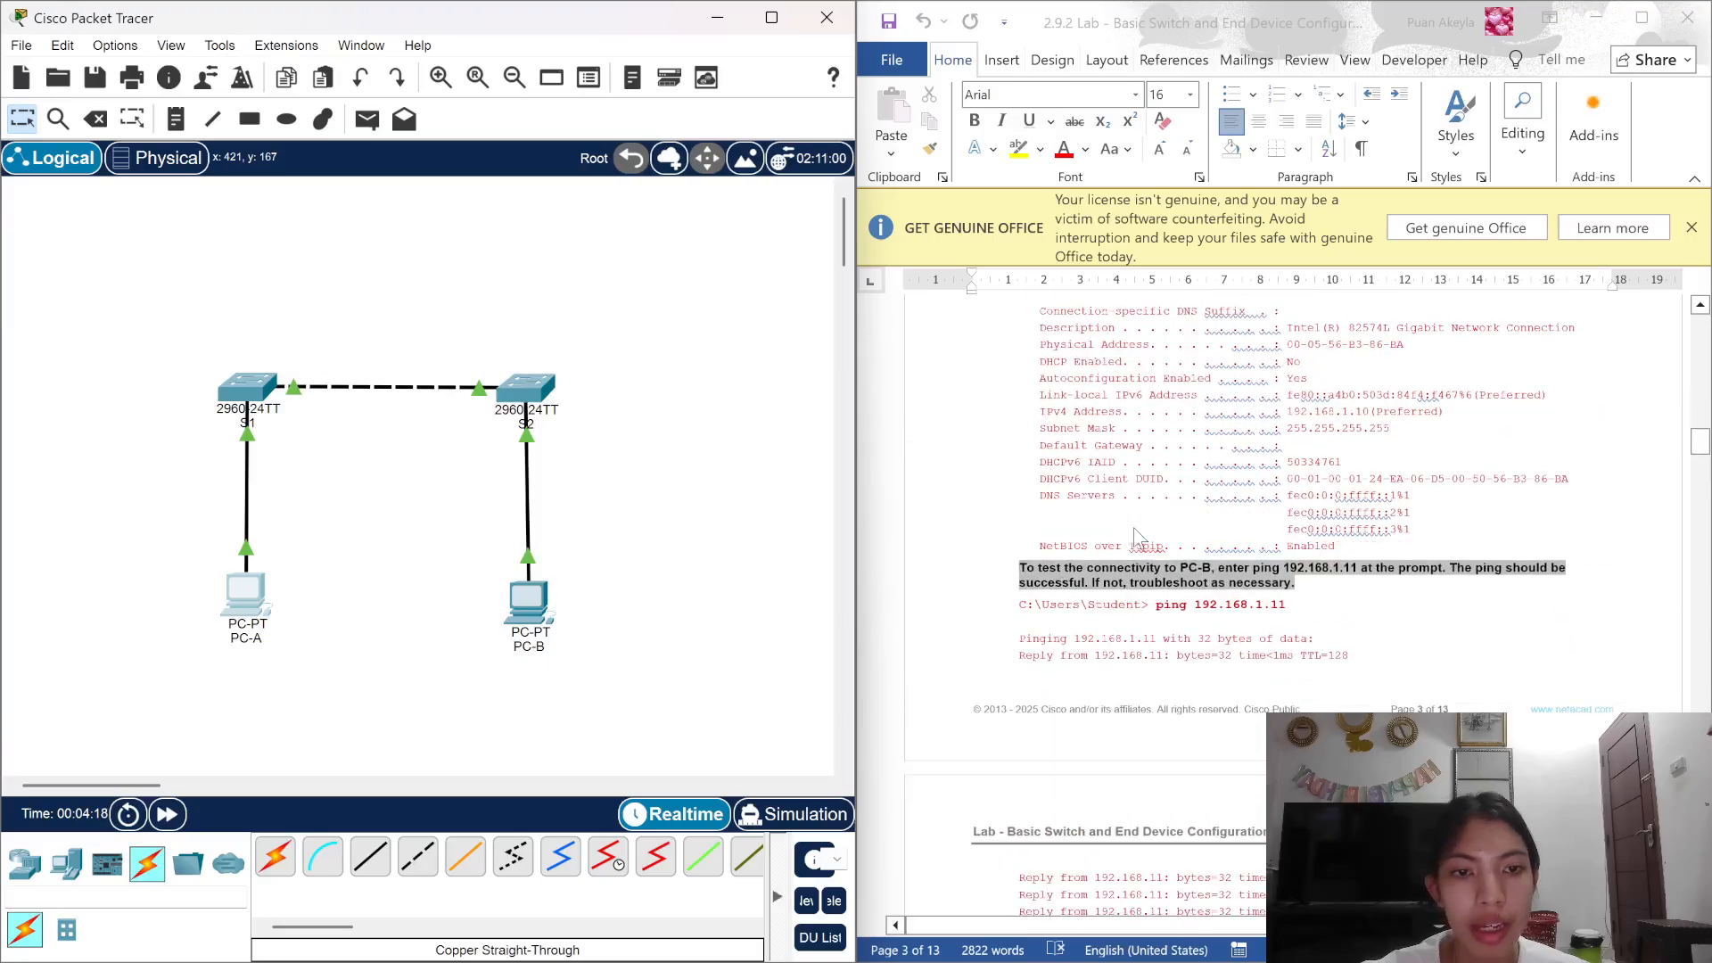
pyautogui.scroll(-1, 1137, 535)
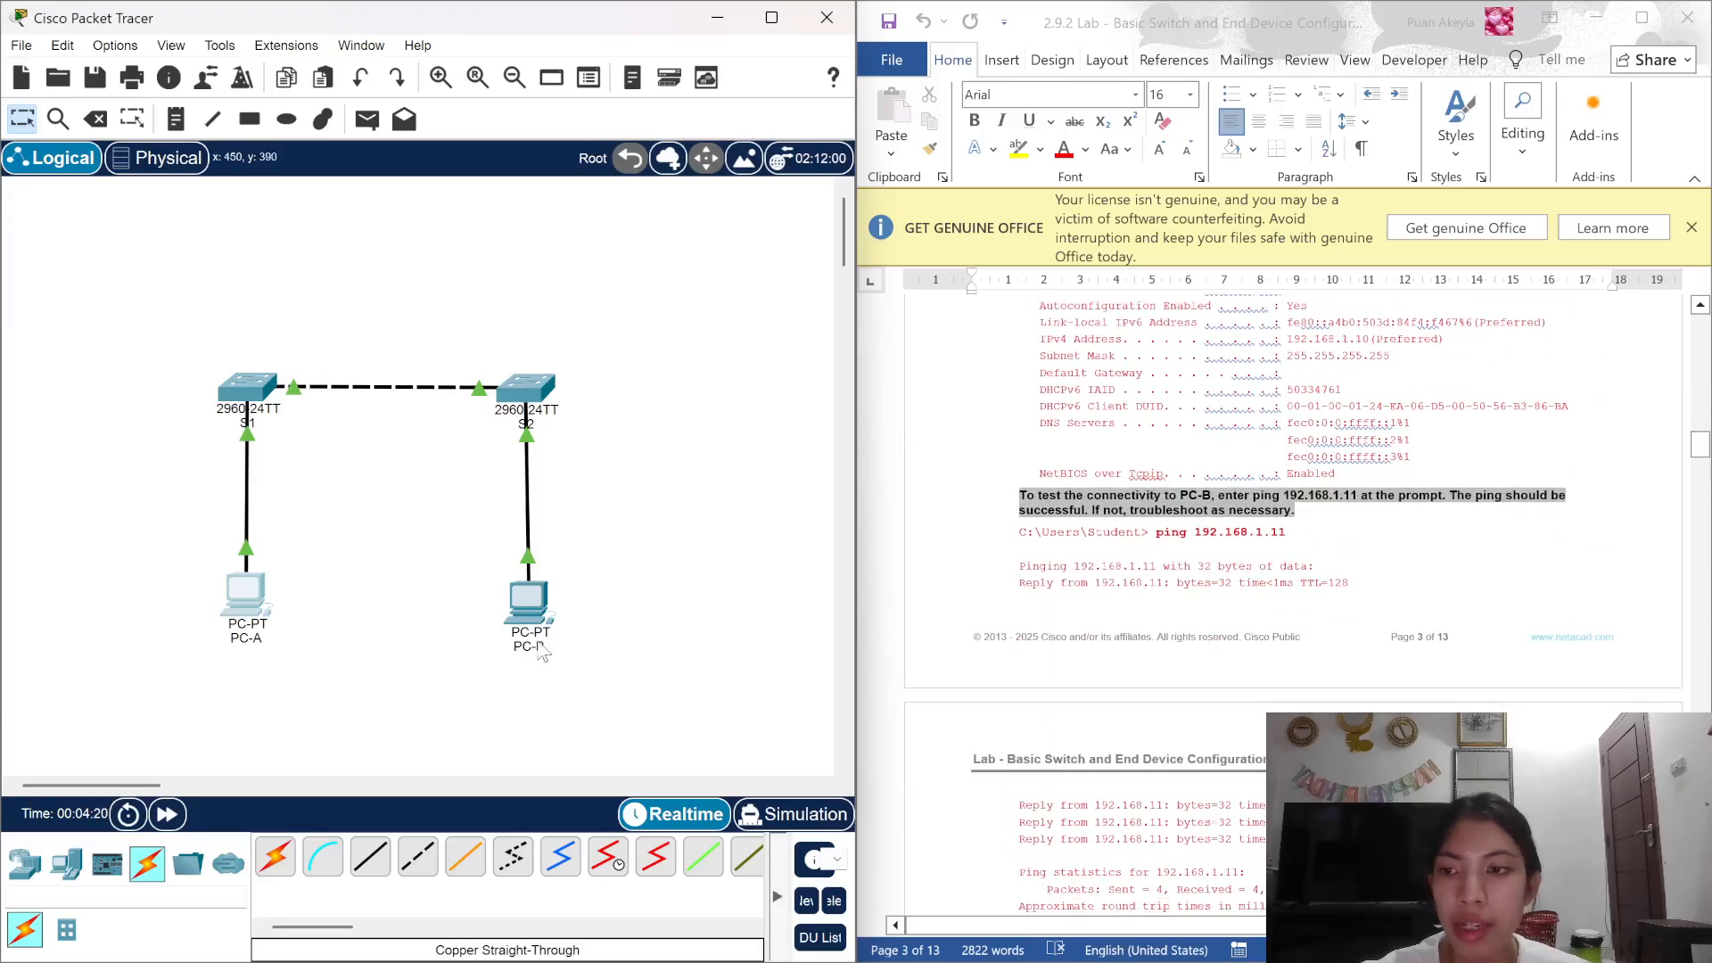
pyautogui.click(248, 600)
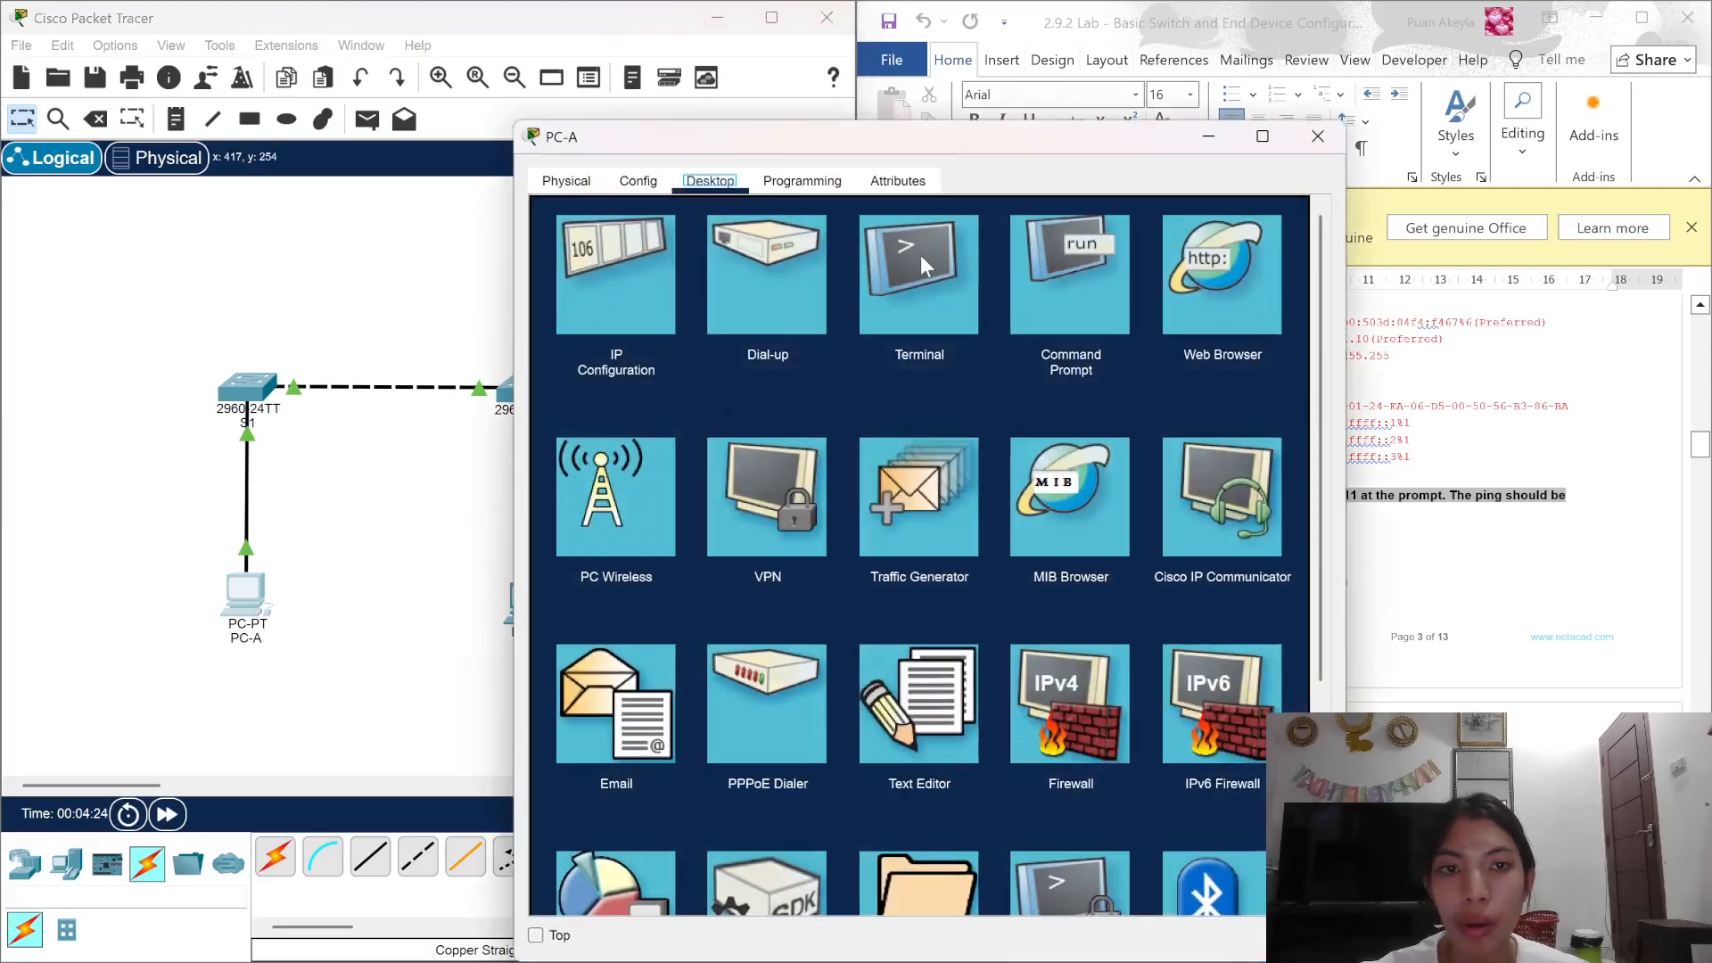
# Step: From PC-A, ping 192.168.1.11 and get 4 of 4 replies with 0% loss
pyautogui.click(1067, 252)
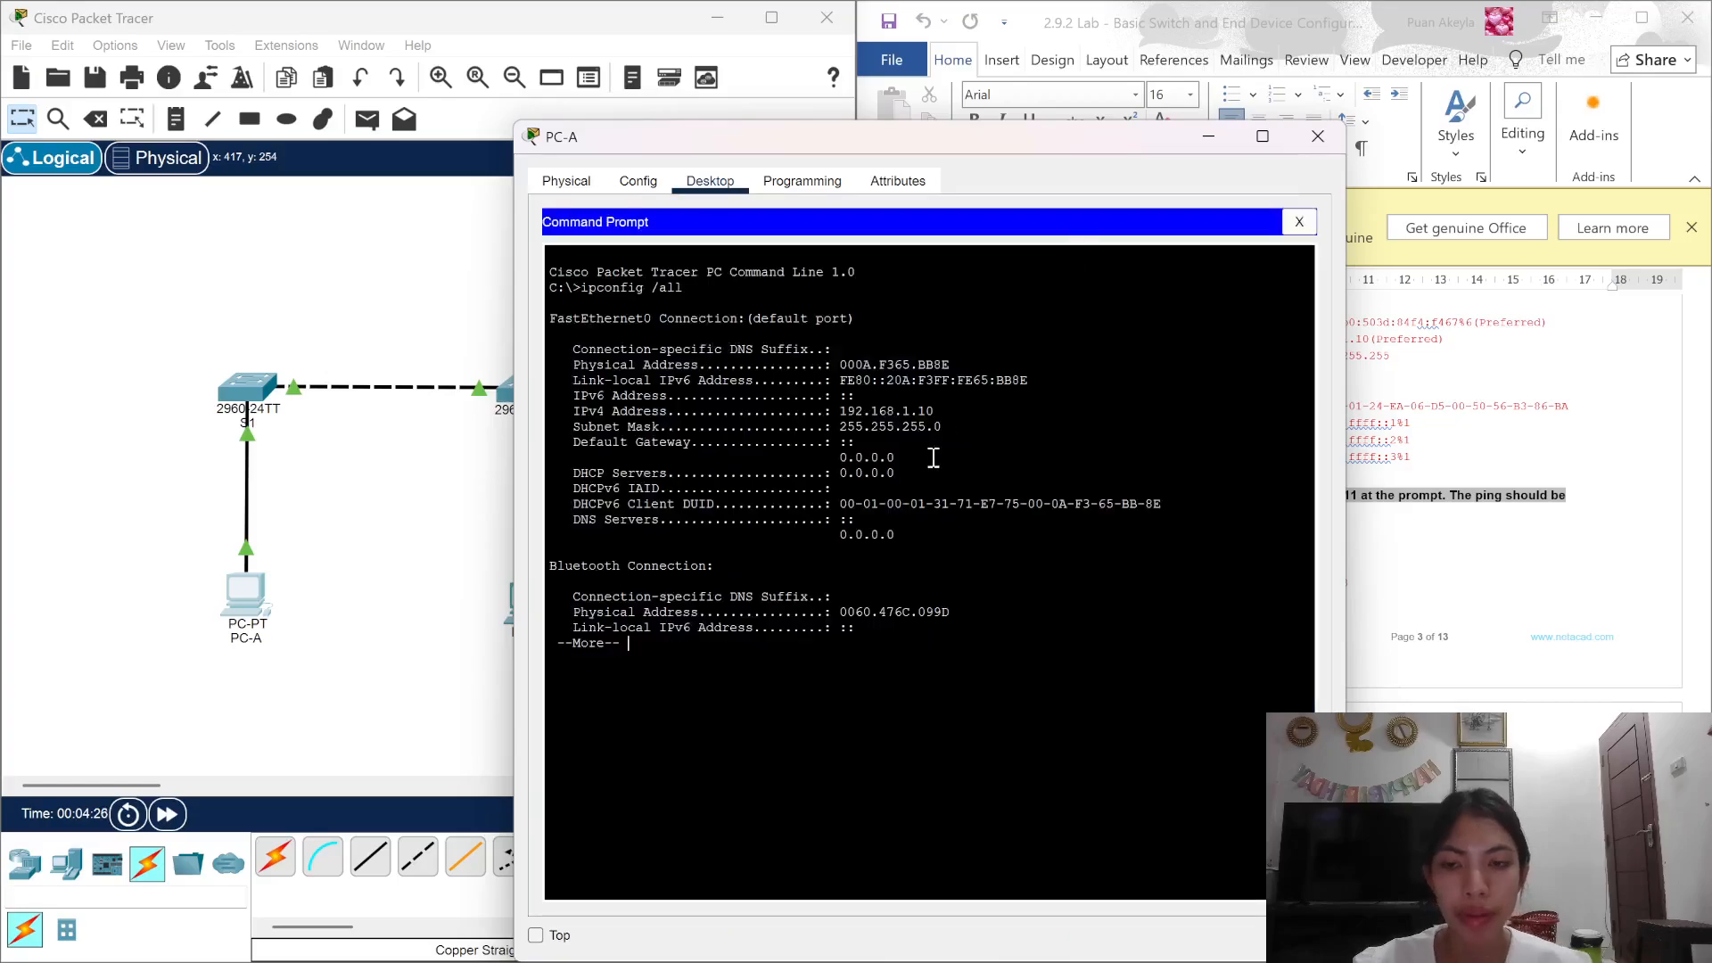
pyautogui.press('Return')
pyautogui.press('Return')
pyautogui.press('Return')
pyautogui.press('Return')
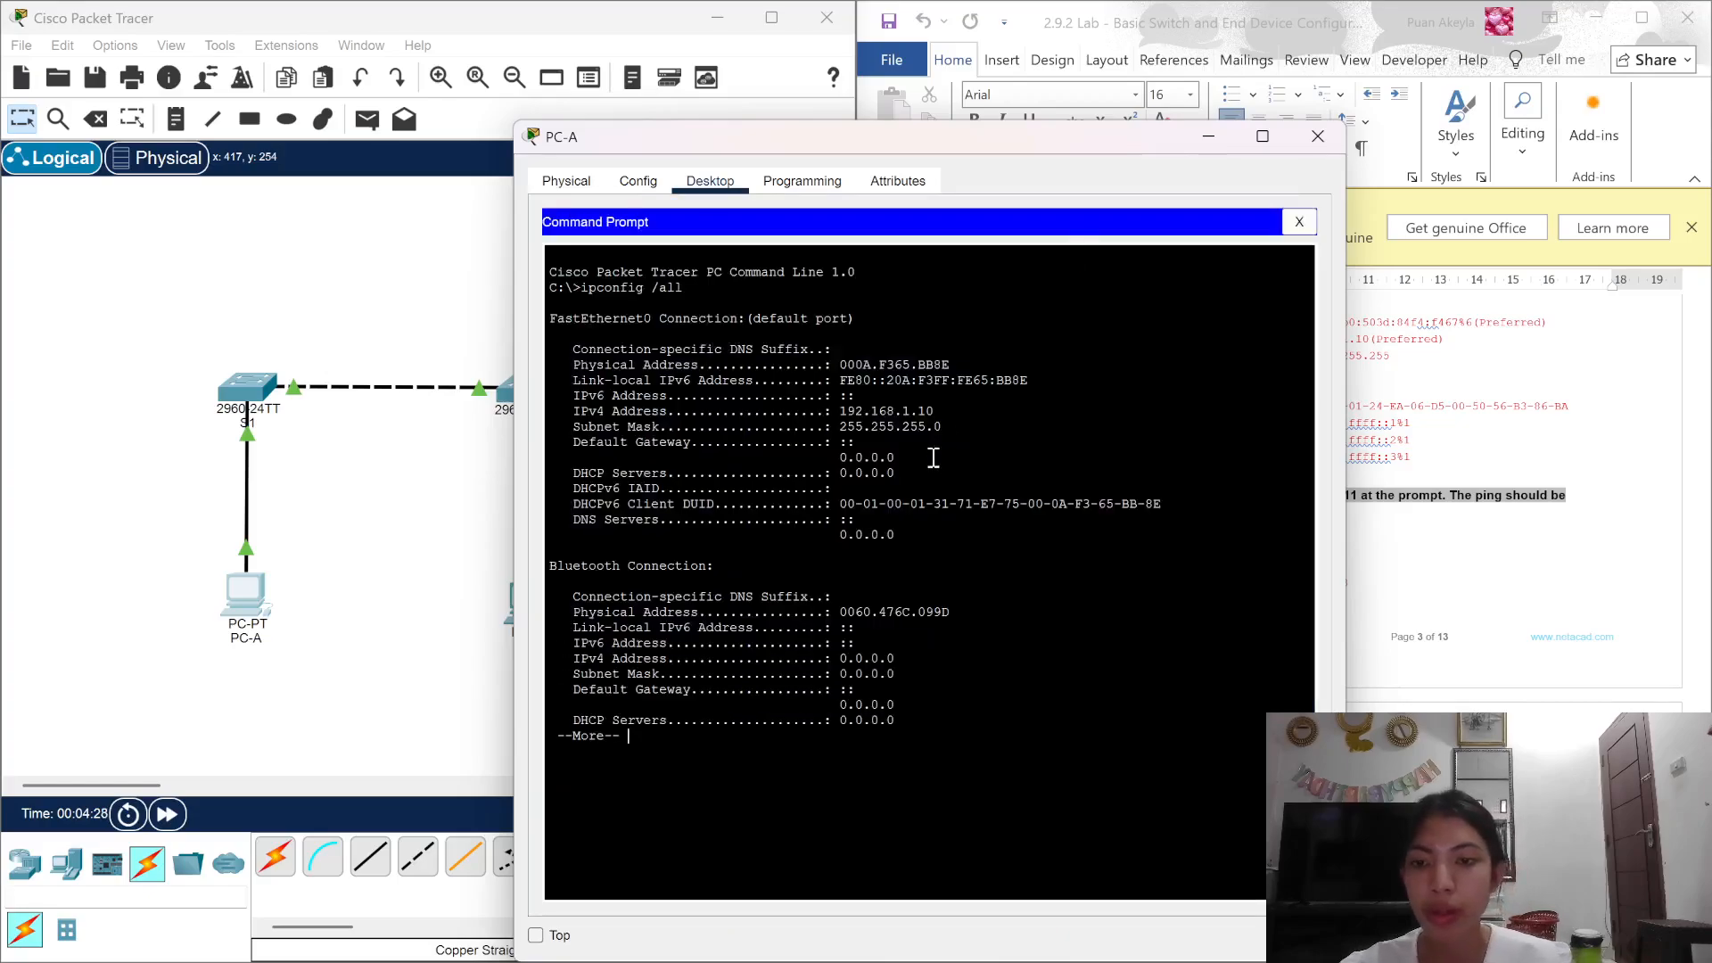
pyautogui.press('Return')
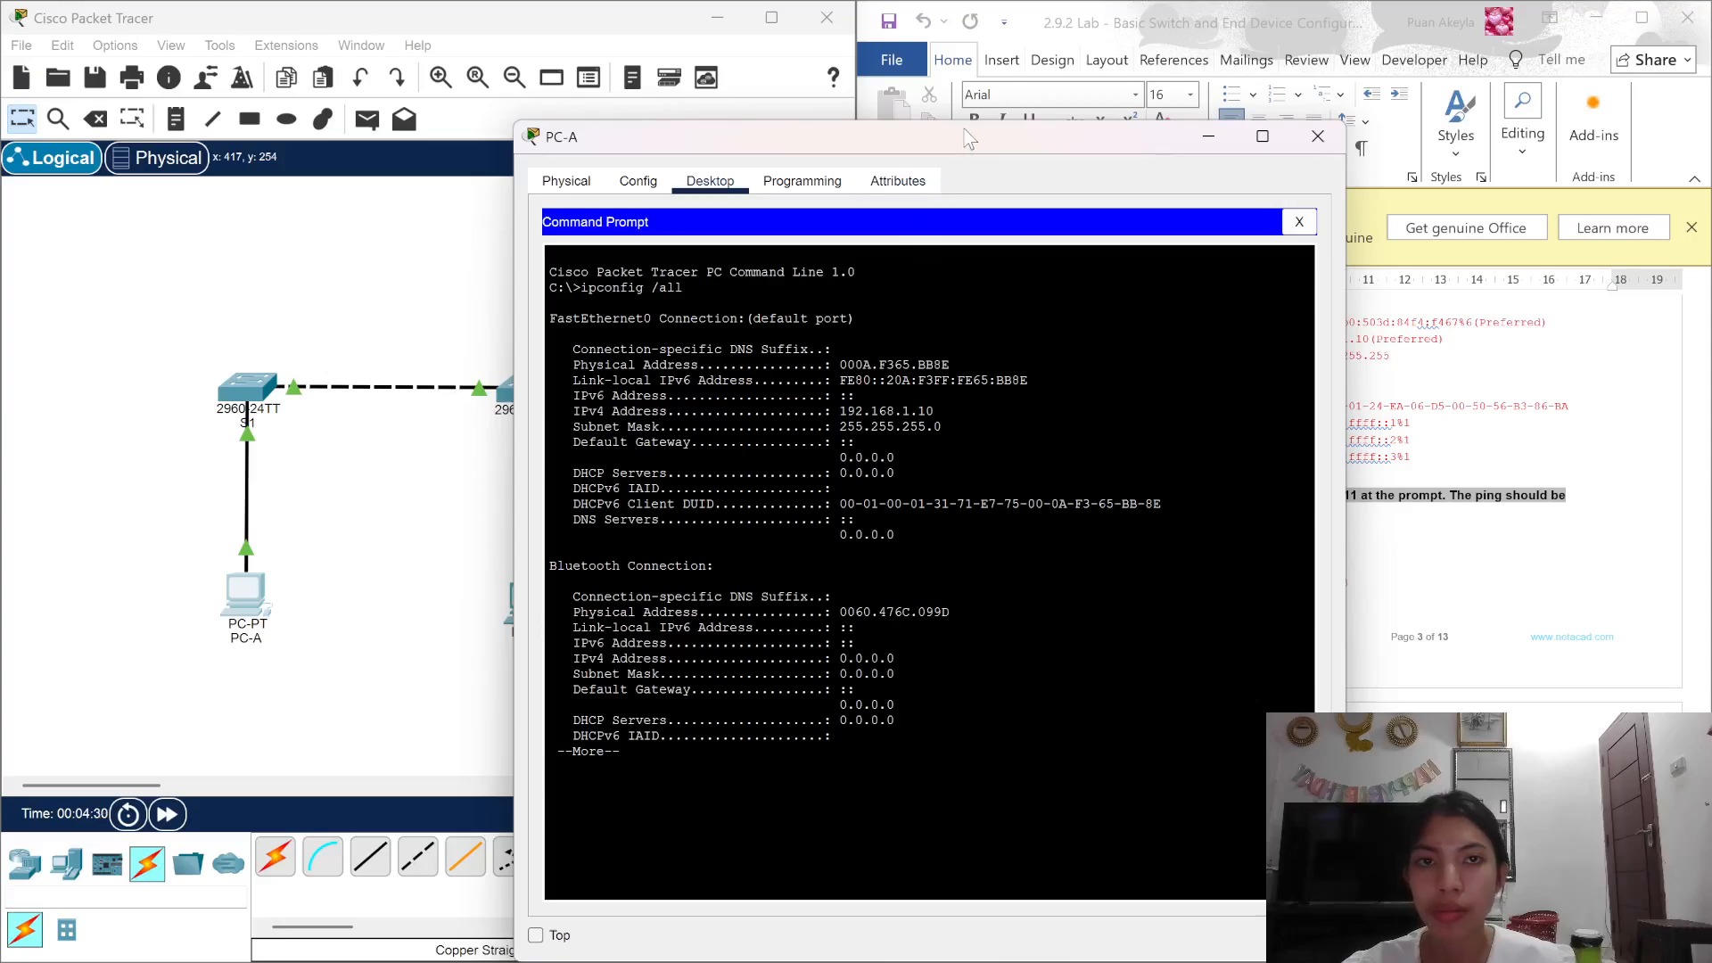
pyautogui.moveTo(967, 138); pyautogui.dragTo(800, 42)
pyautogui.press('Return')
pyautogui.press('Return')
pyautogui.press('Return')
pyautogui.press('Return')
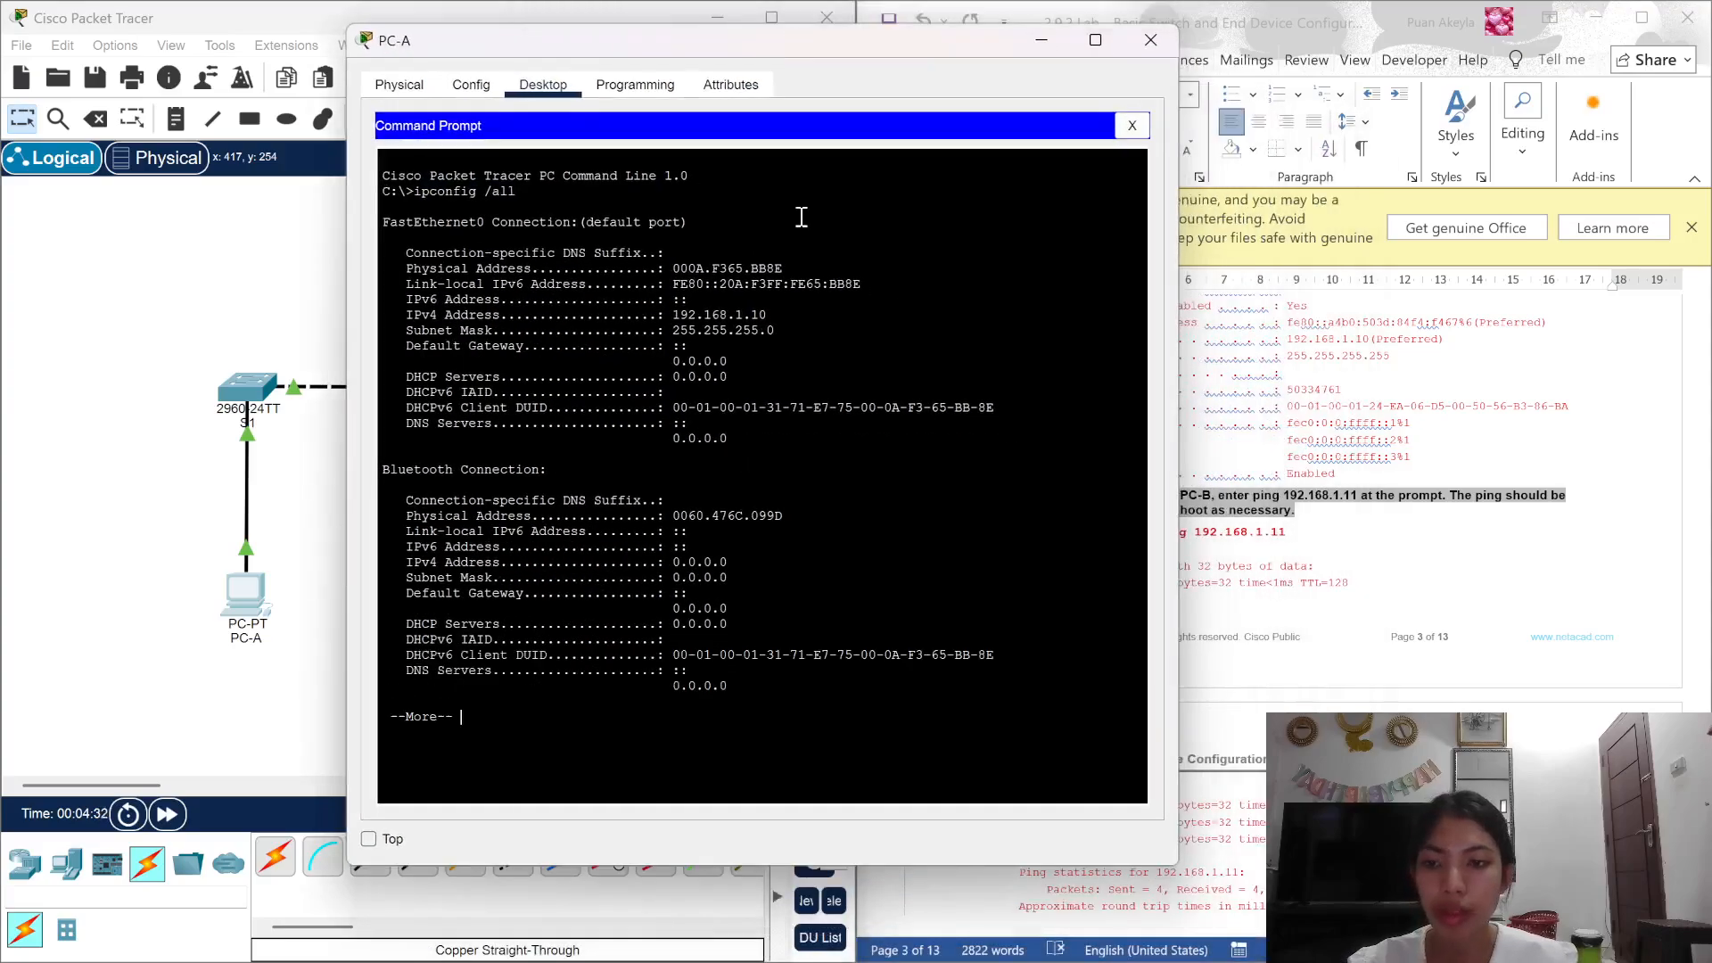
pyautogui.press('Escape')
pyautogui.press('Return')
pyautogui.write('ping')
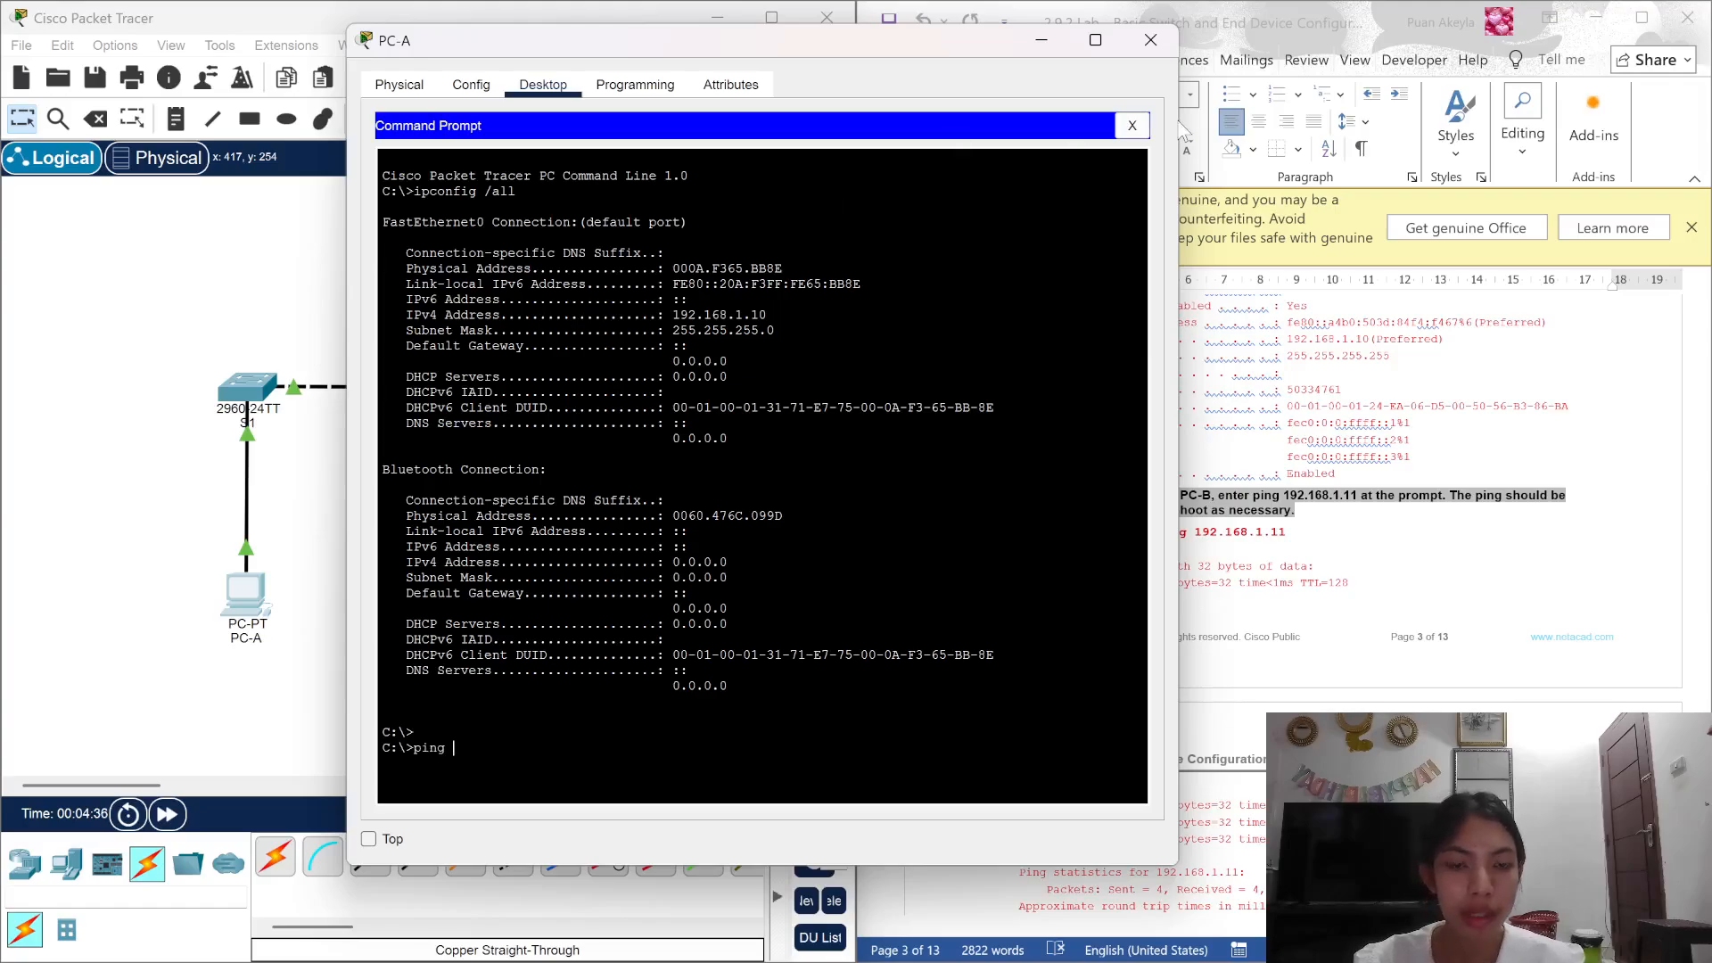
pyautogui.write(' 192')
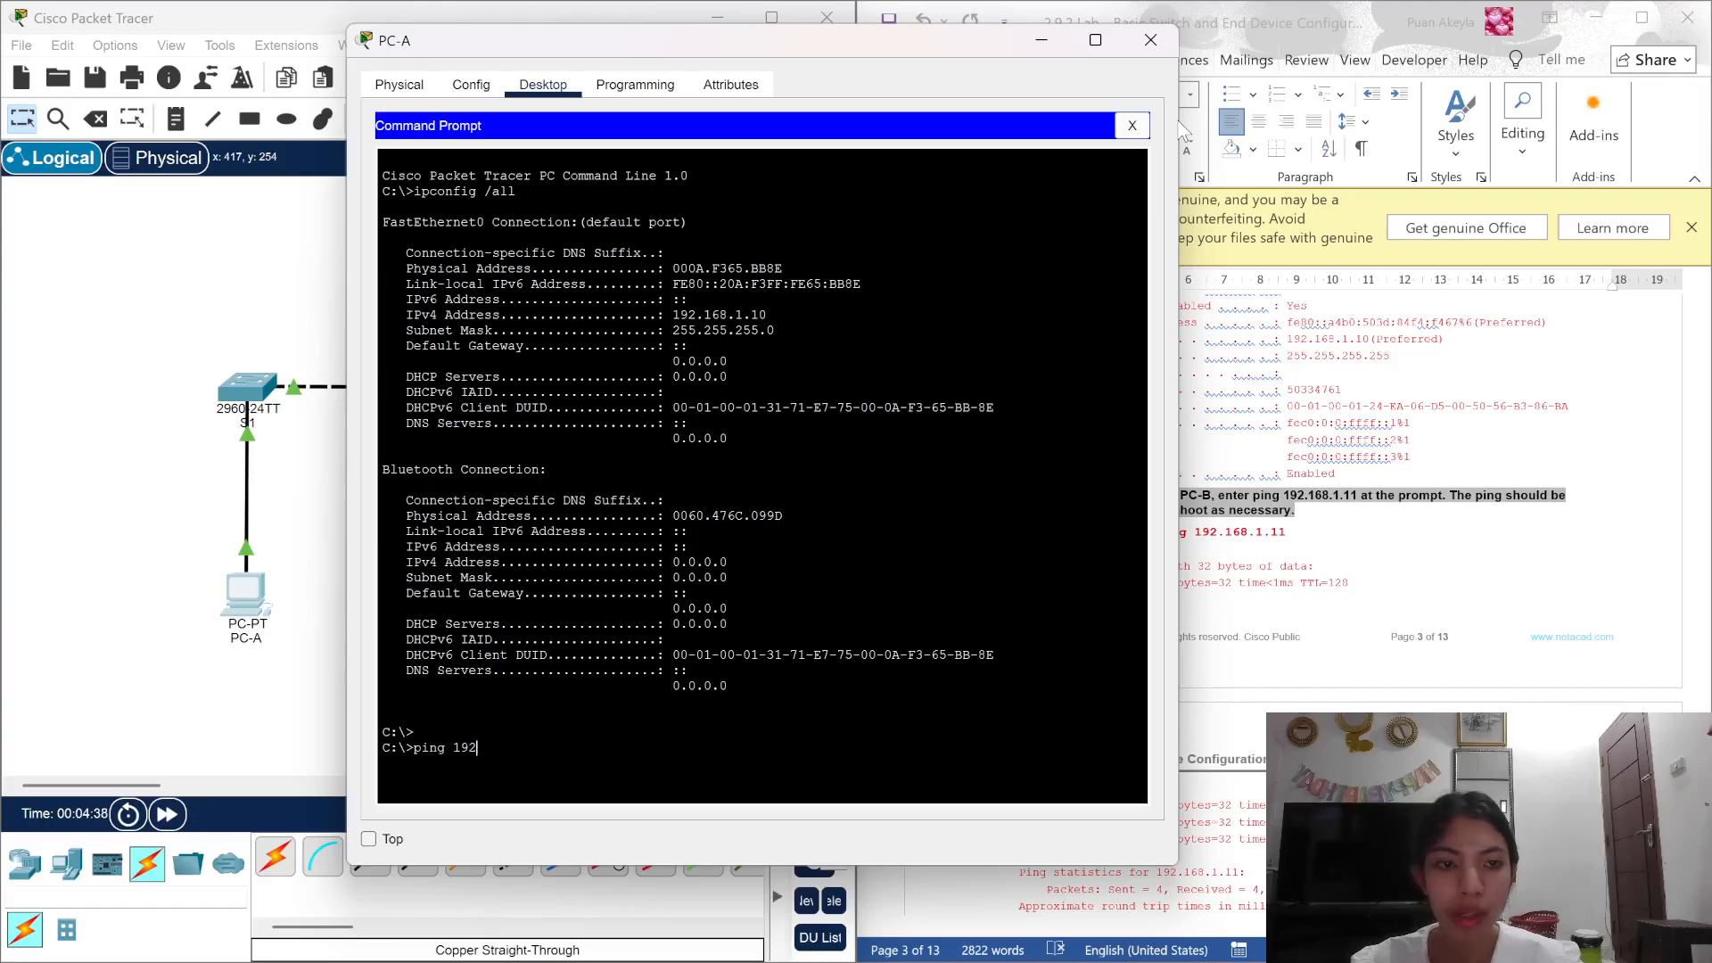
pyautogui.write('.168')
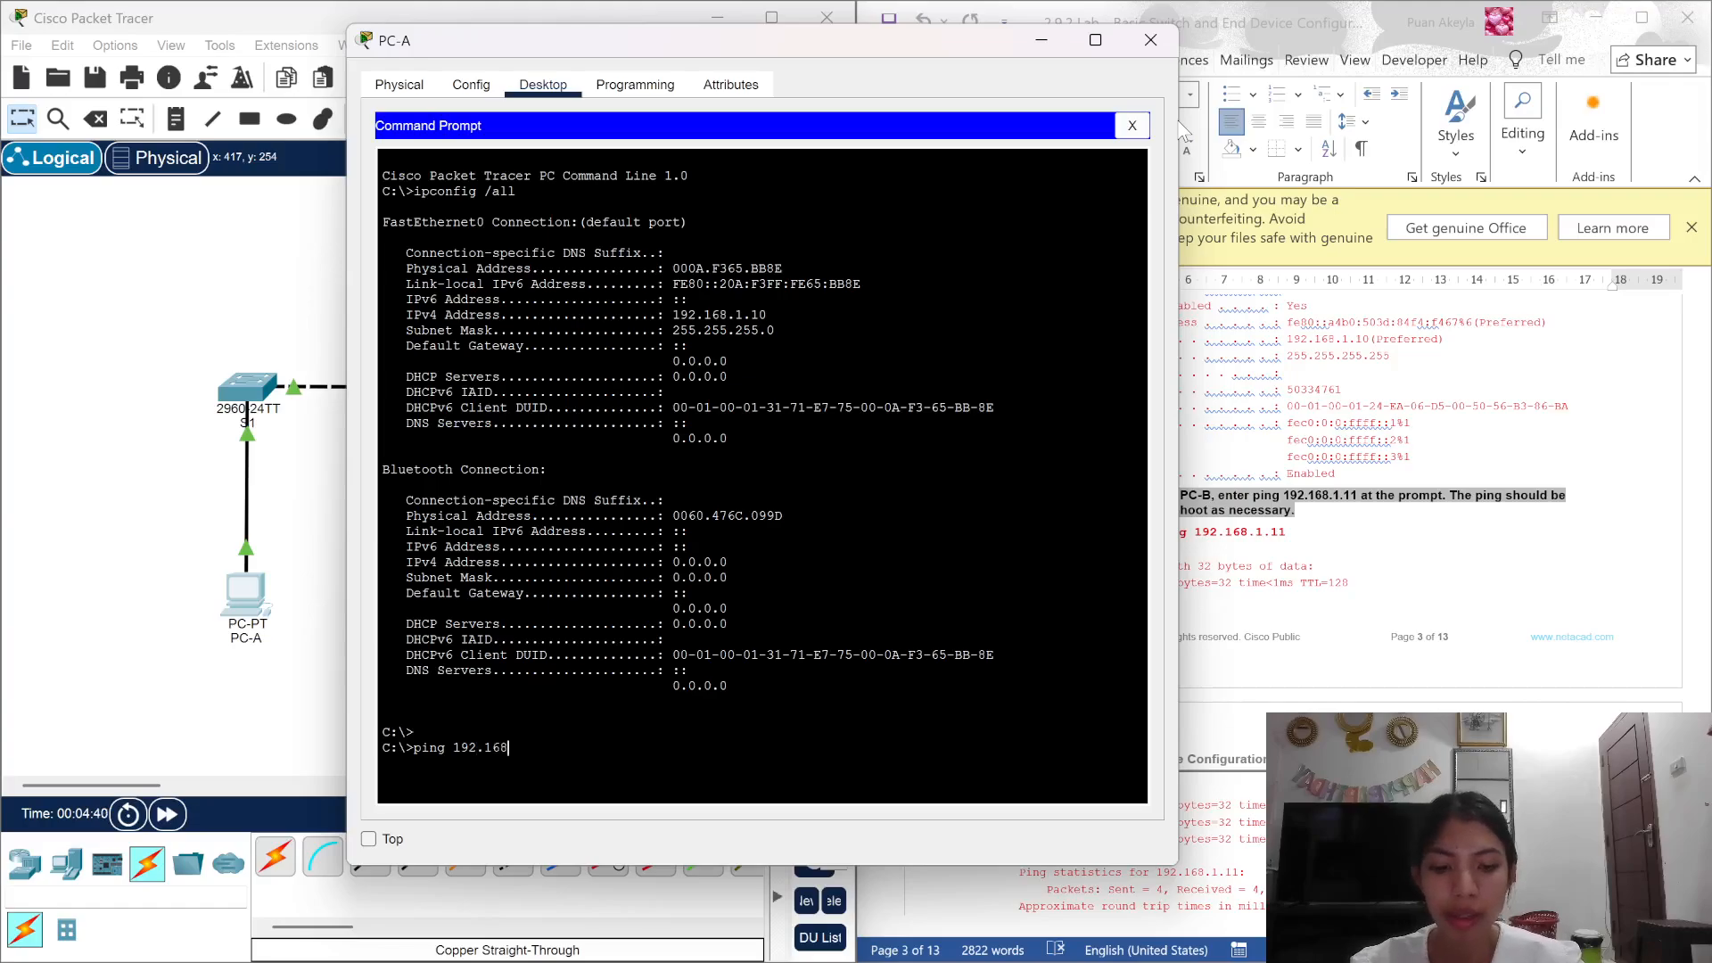
pyautogui.write('.1.11')
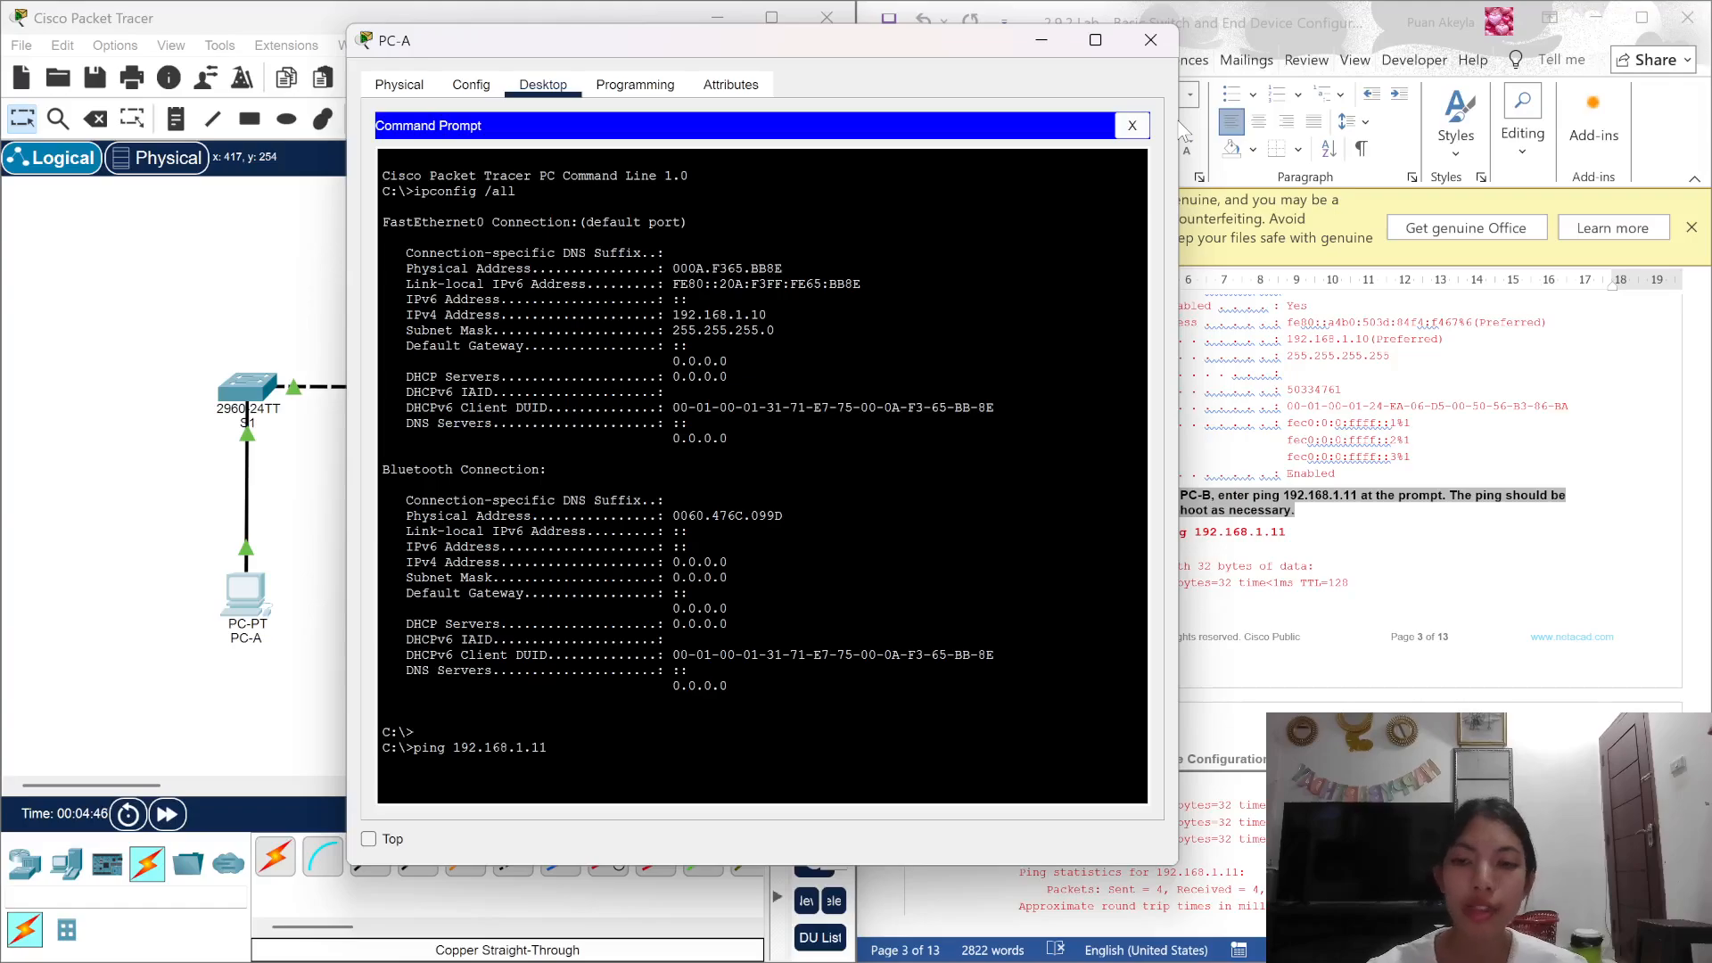
pyautogui.press('Return')
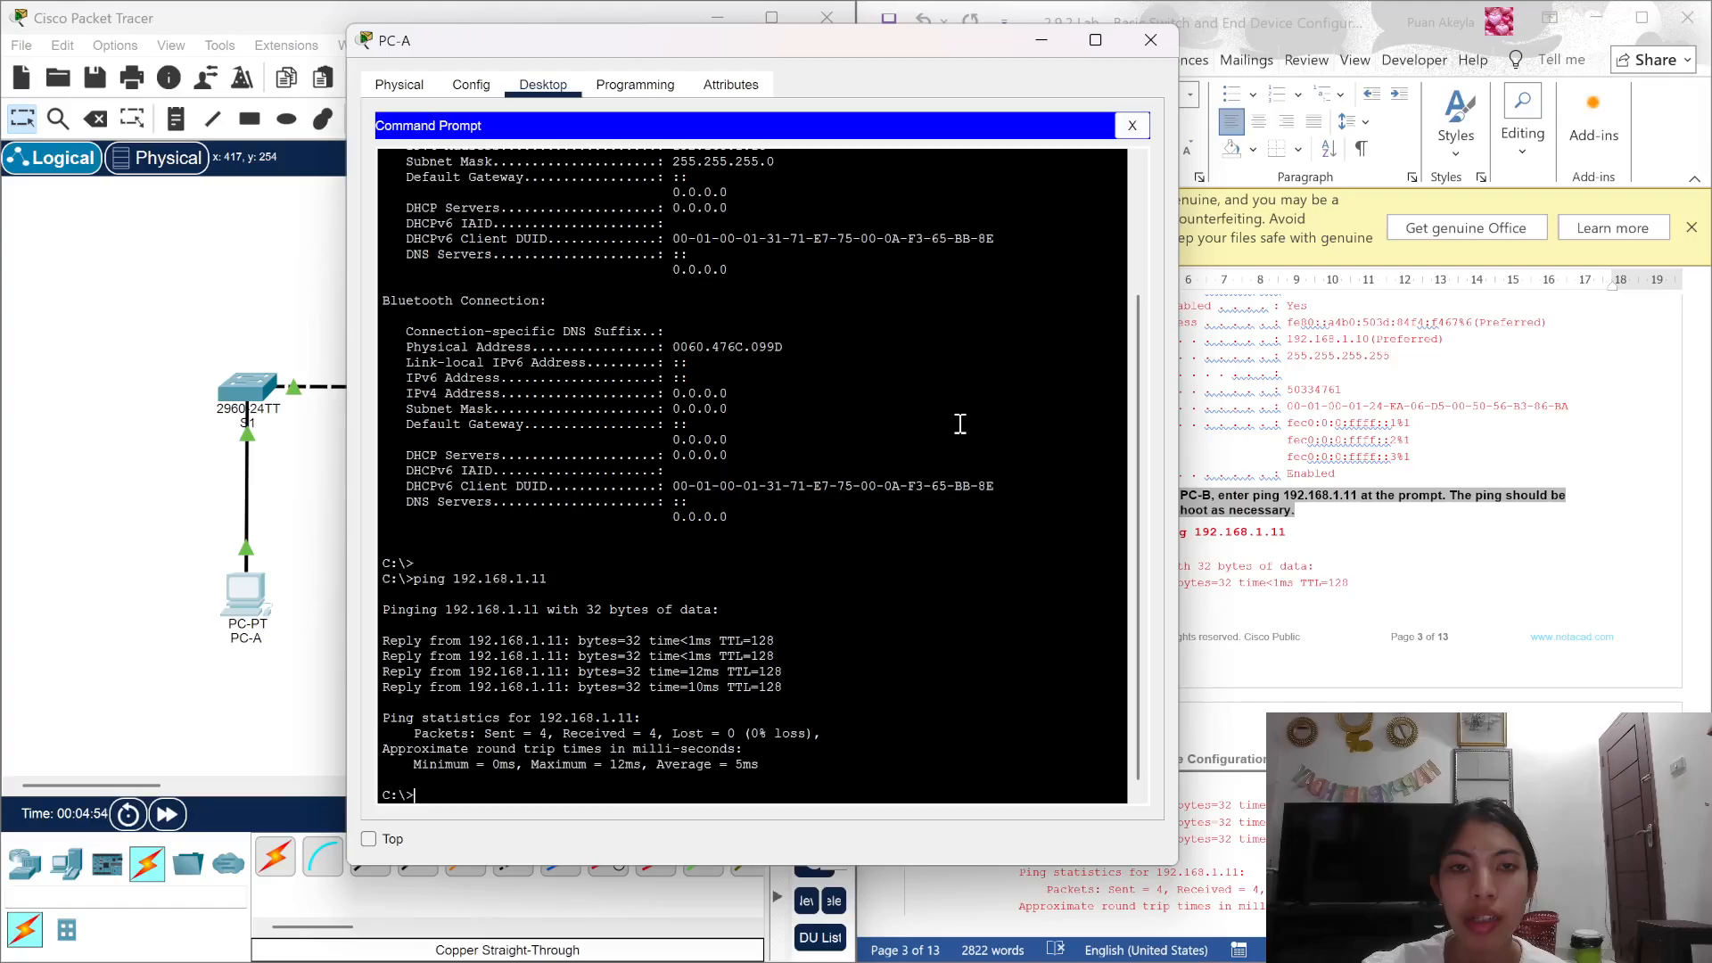
pyautogui.click(1150, 40)
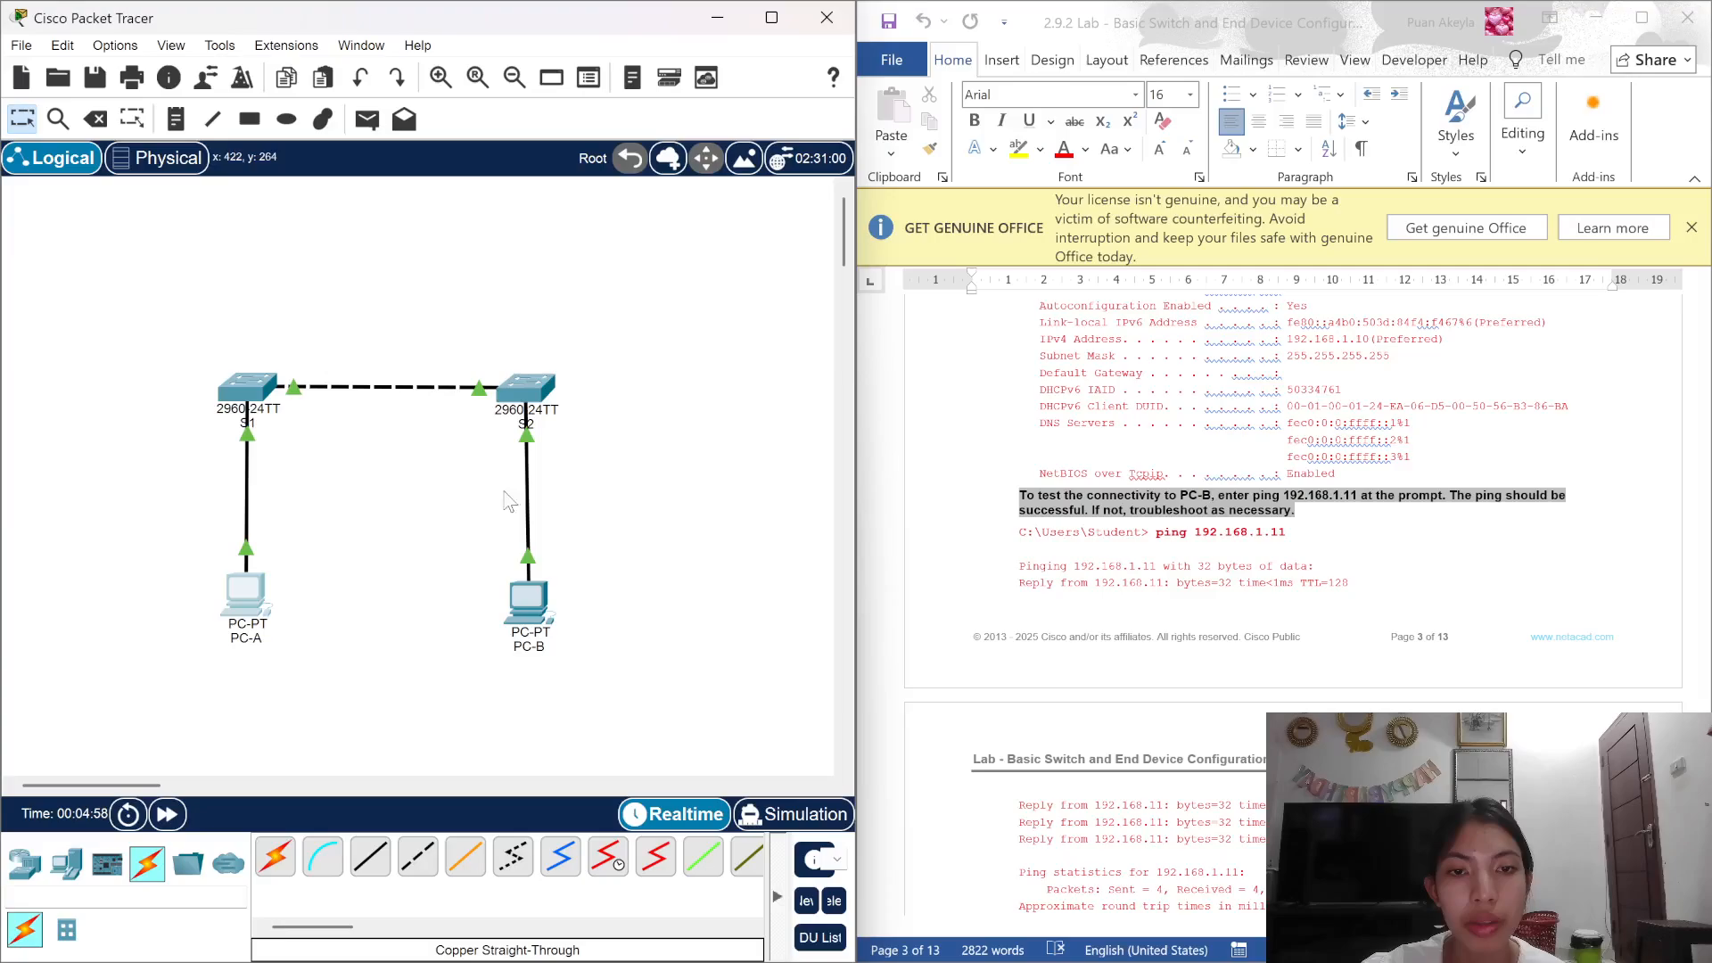
# Step: Open switch S1's command line interface and move its window to the top-left
pyautogui.scroll(-12, 1248, 599)
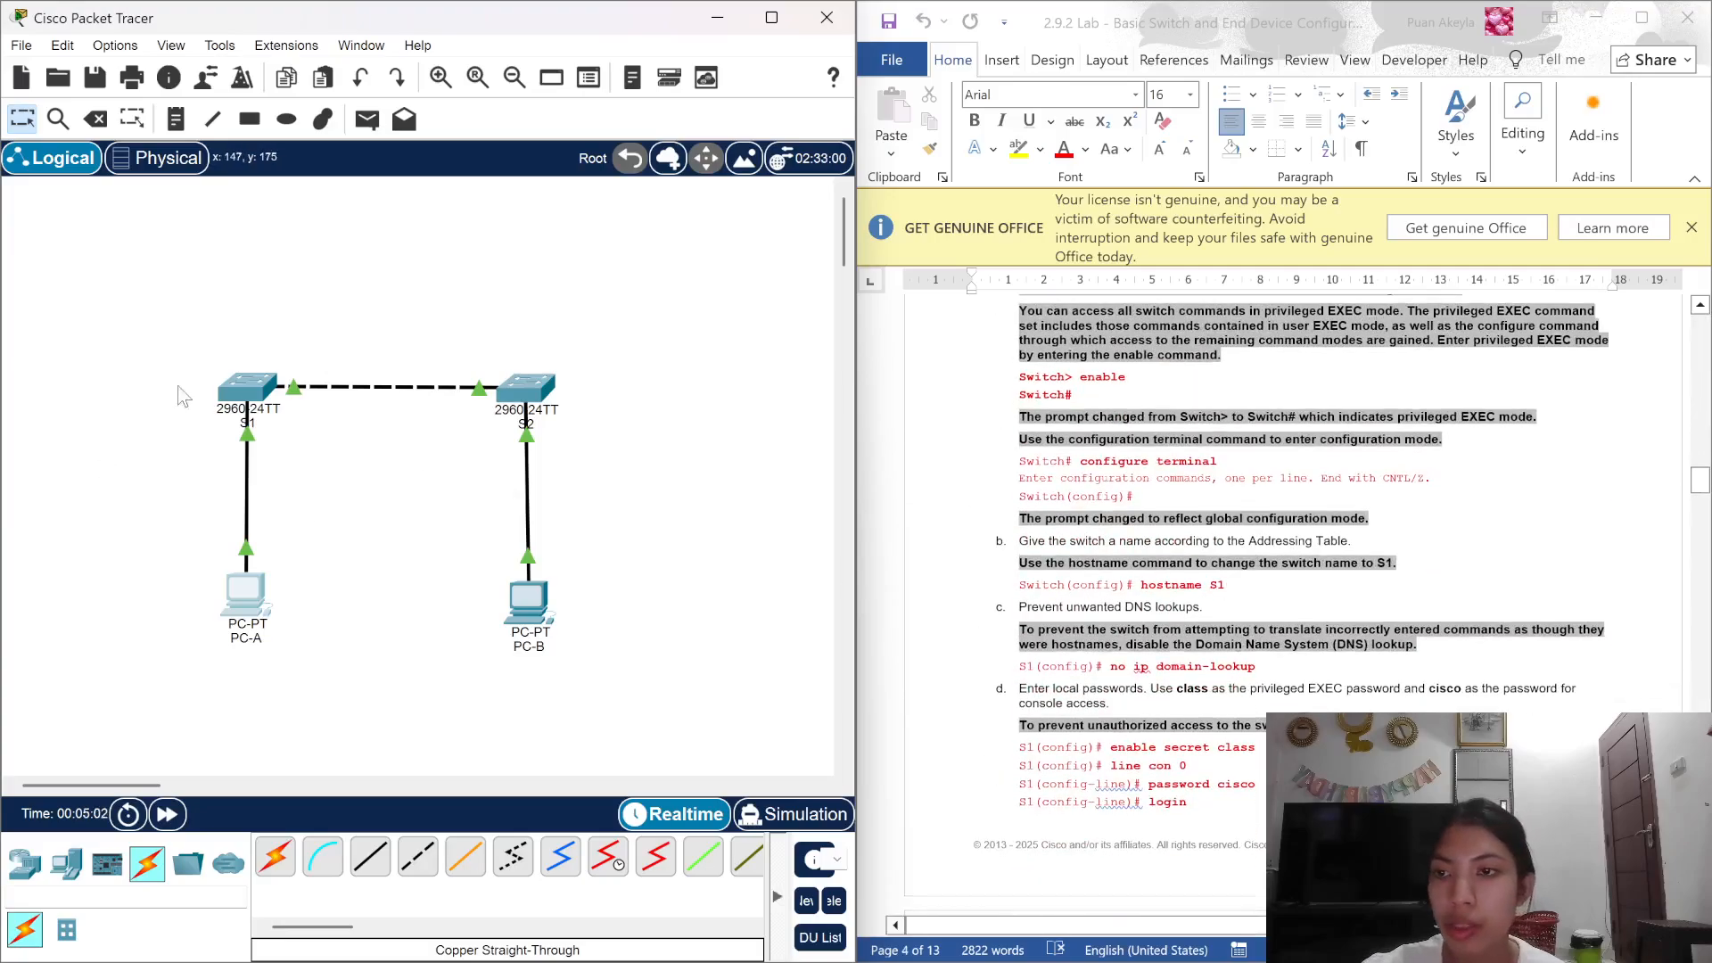
pyautogui.click(241, 391)
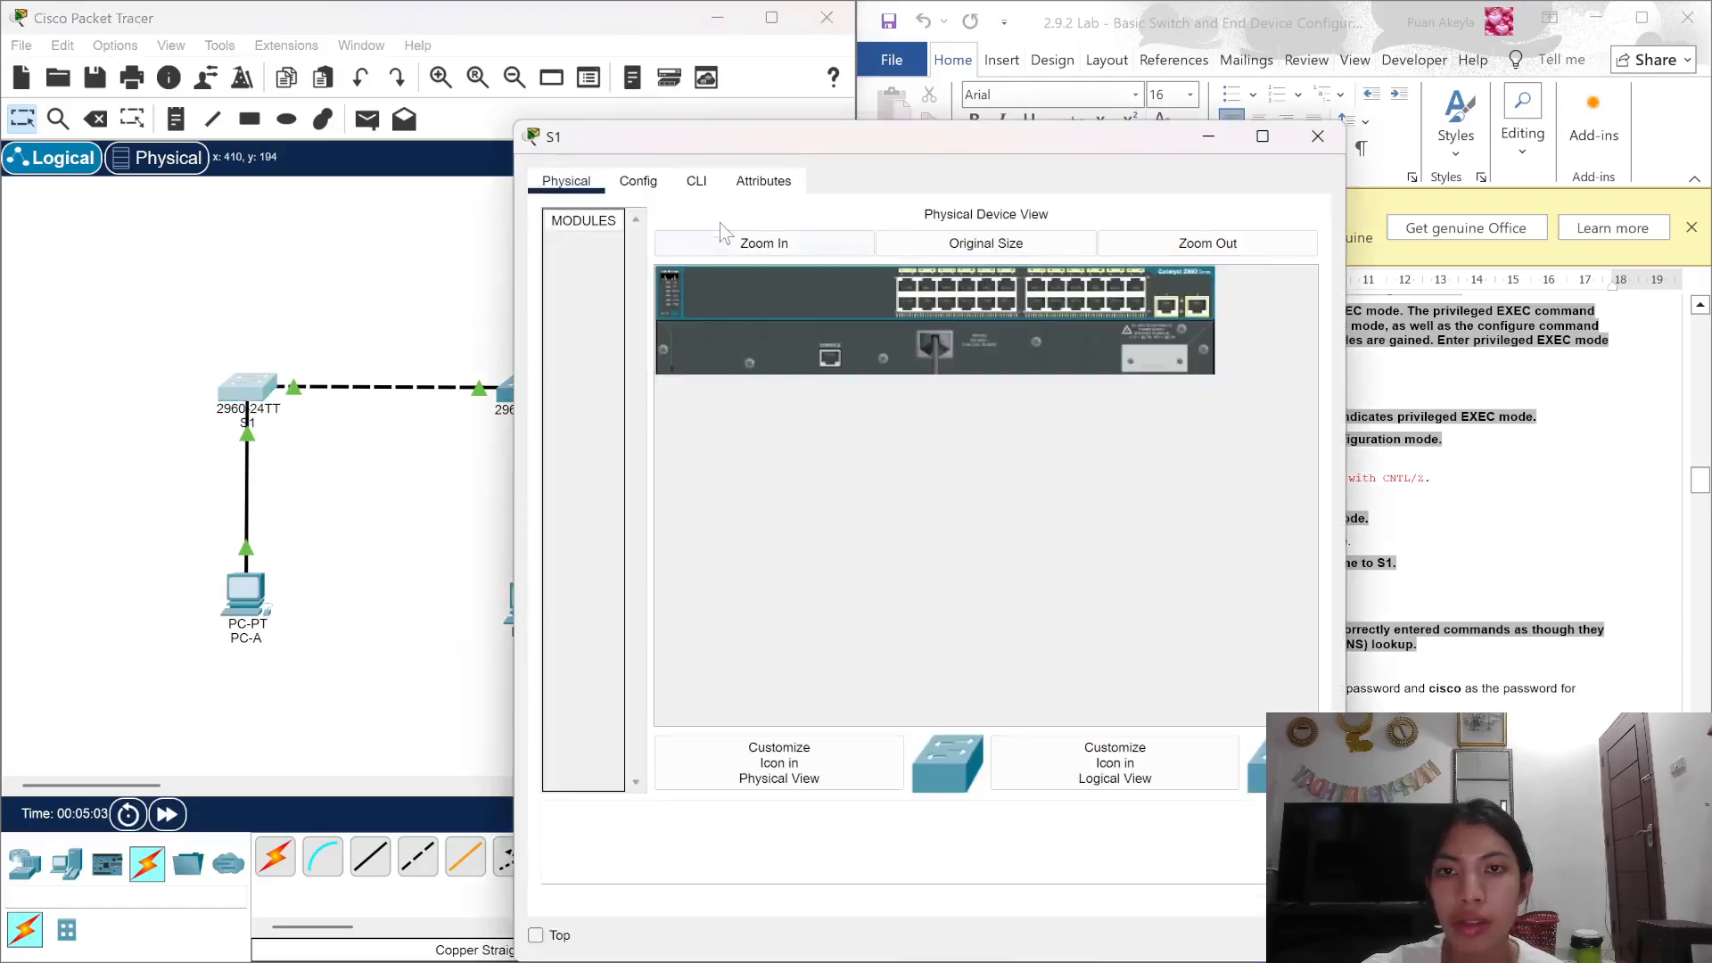
pyautogui.click(709, 187)
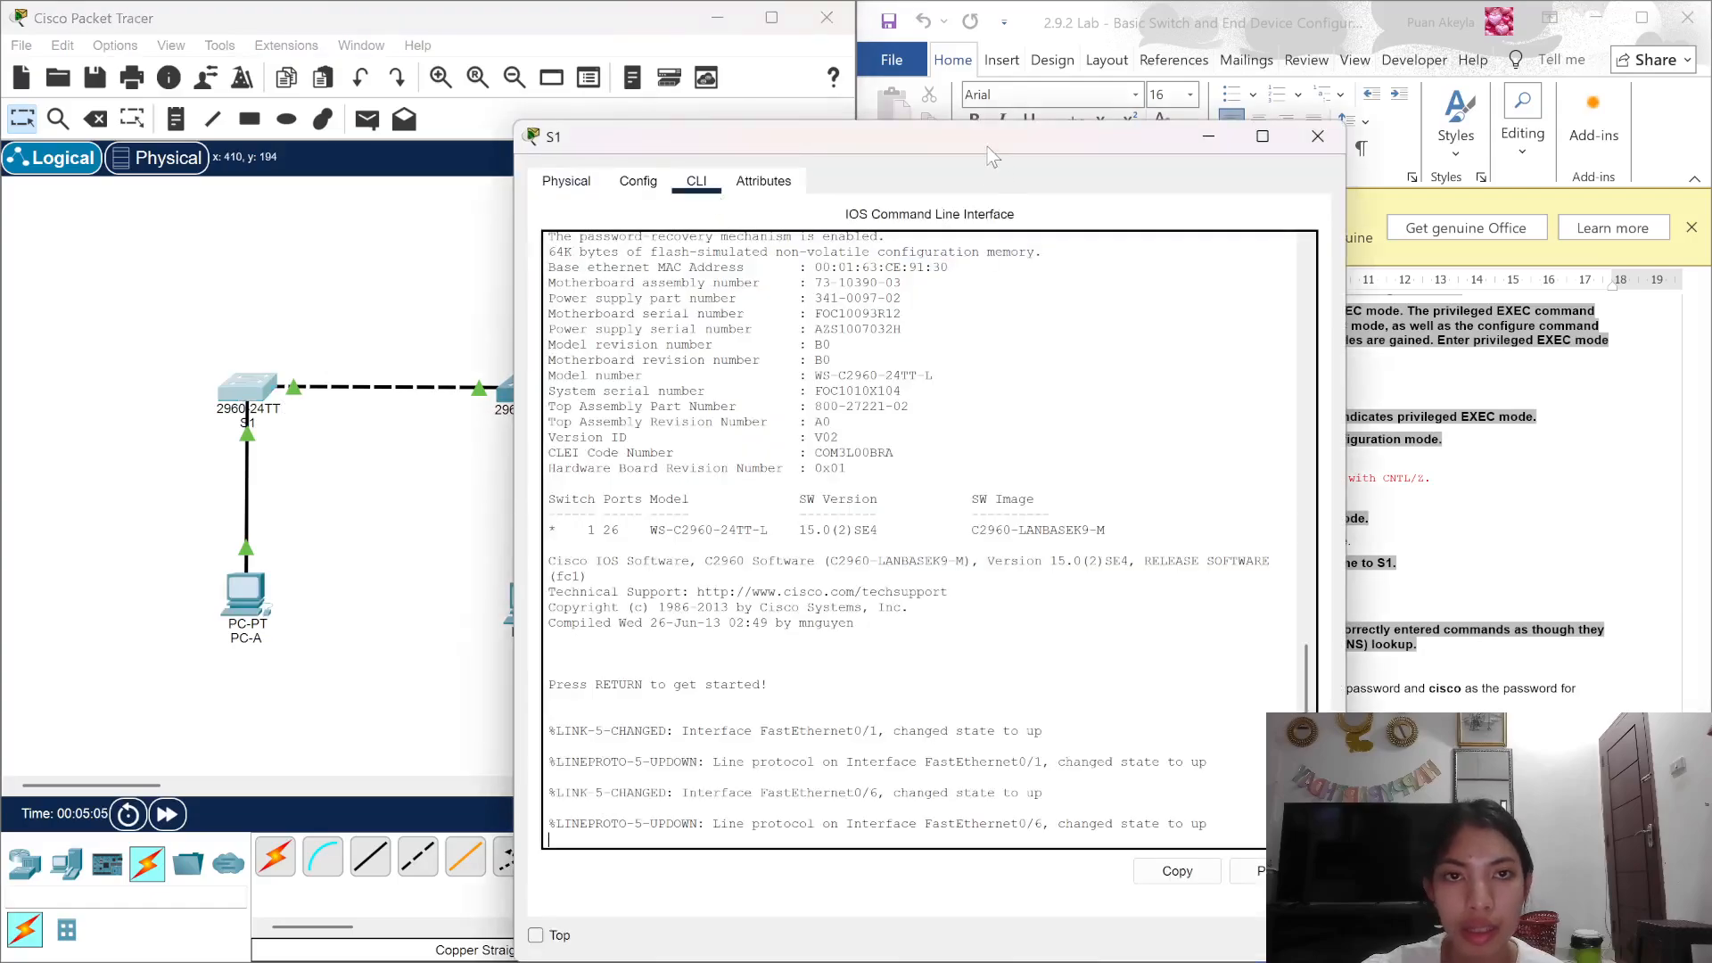
pyautogui.moveTo(992, 155); pyautogui.dragTo(584, 48)
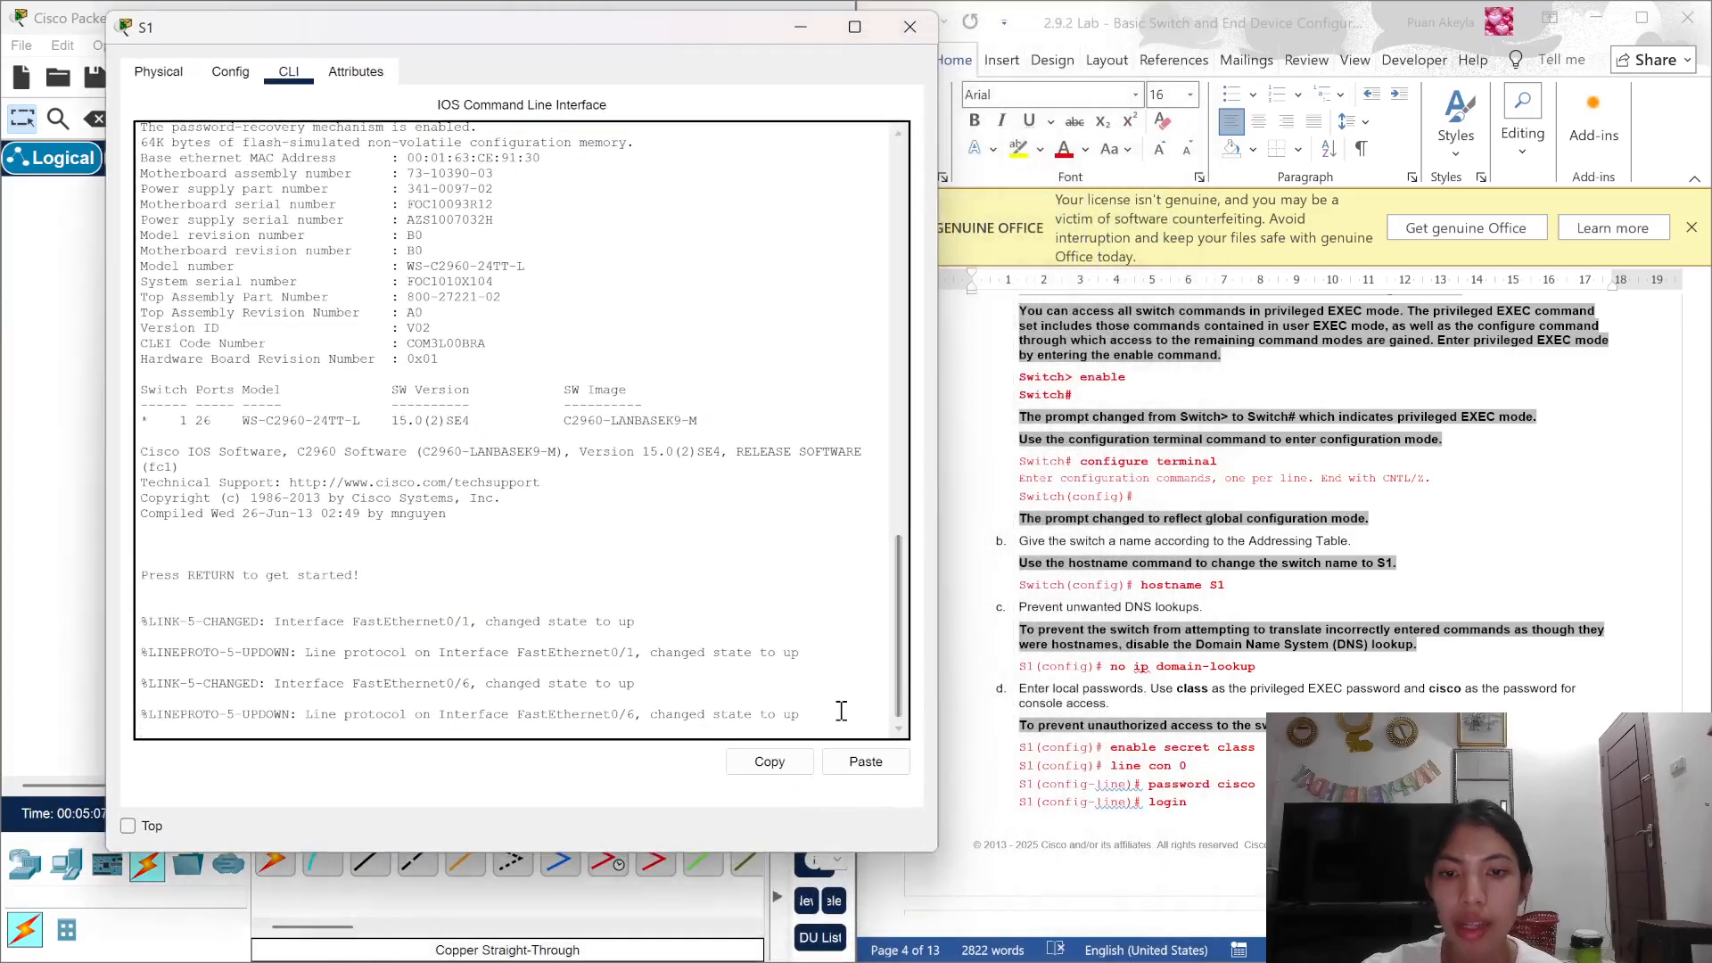
# Step: Enter privileged EXEC mode with enable, then global configuration mode with configure terminal
pyautogui.press('Return')
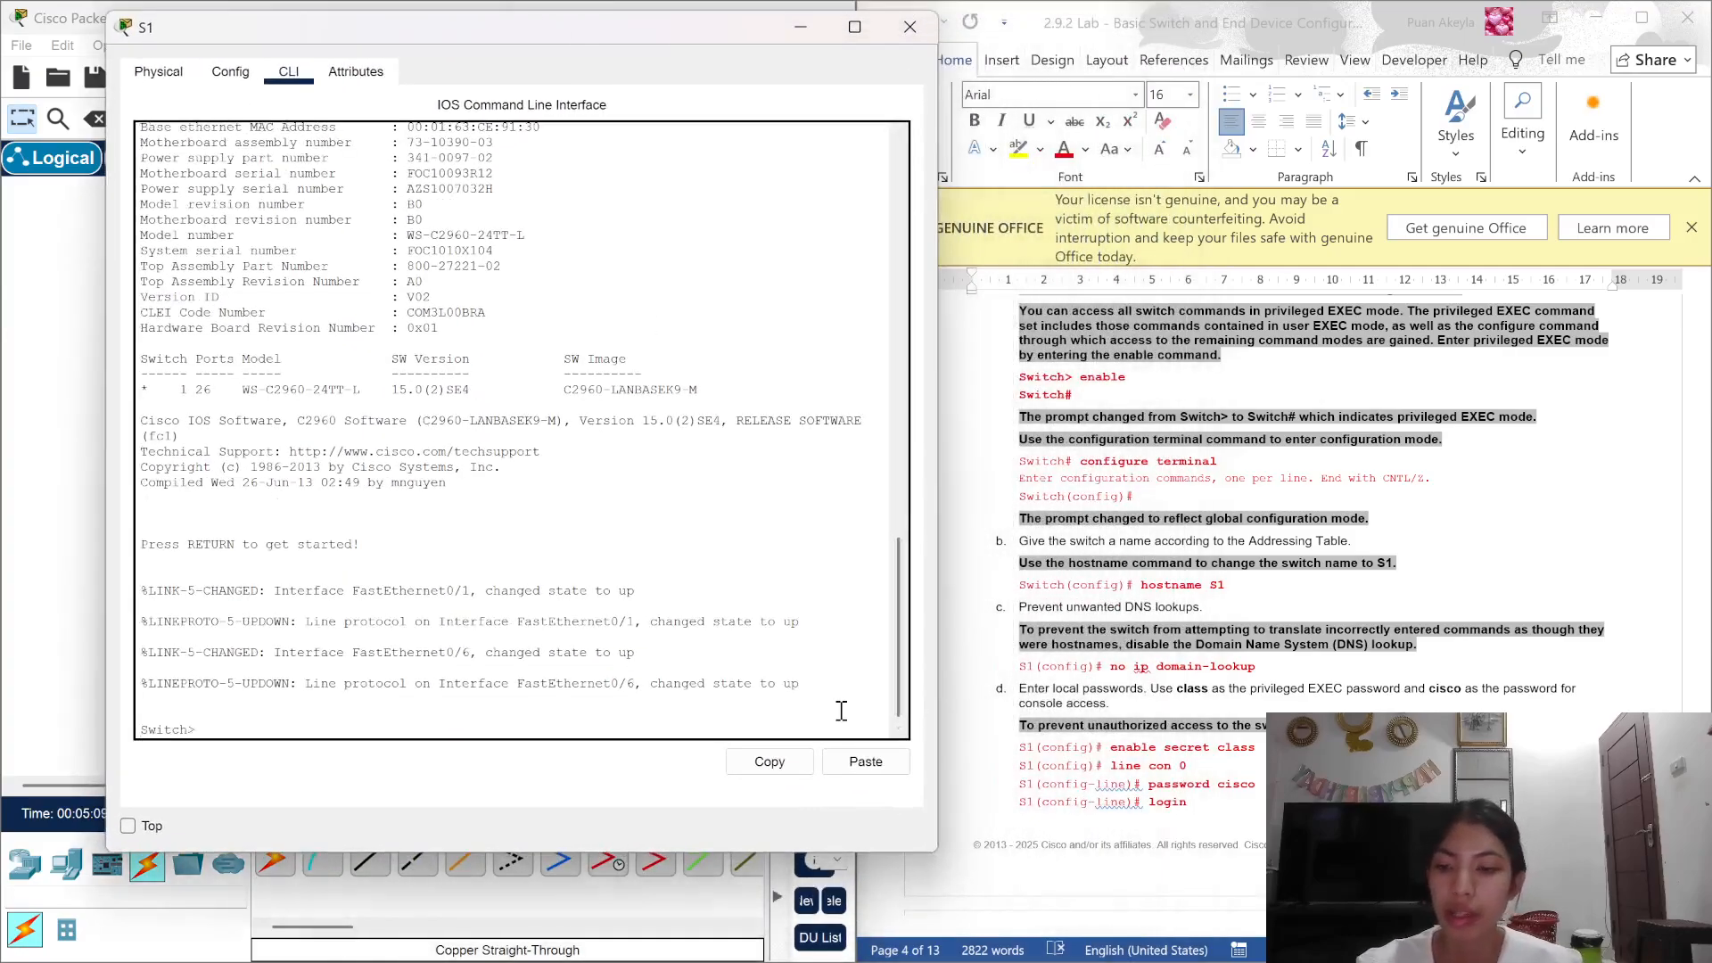
pyautogui.write('w')
pyautogui.press('BackSpace')
pyautogui.press('BackSpace')
pyautogui.write('enable')
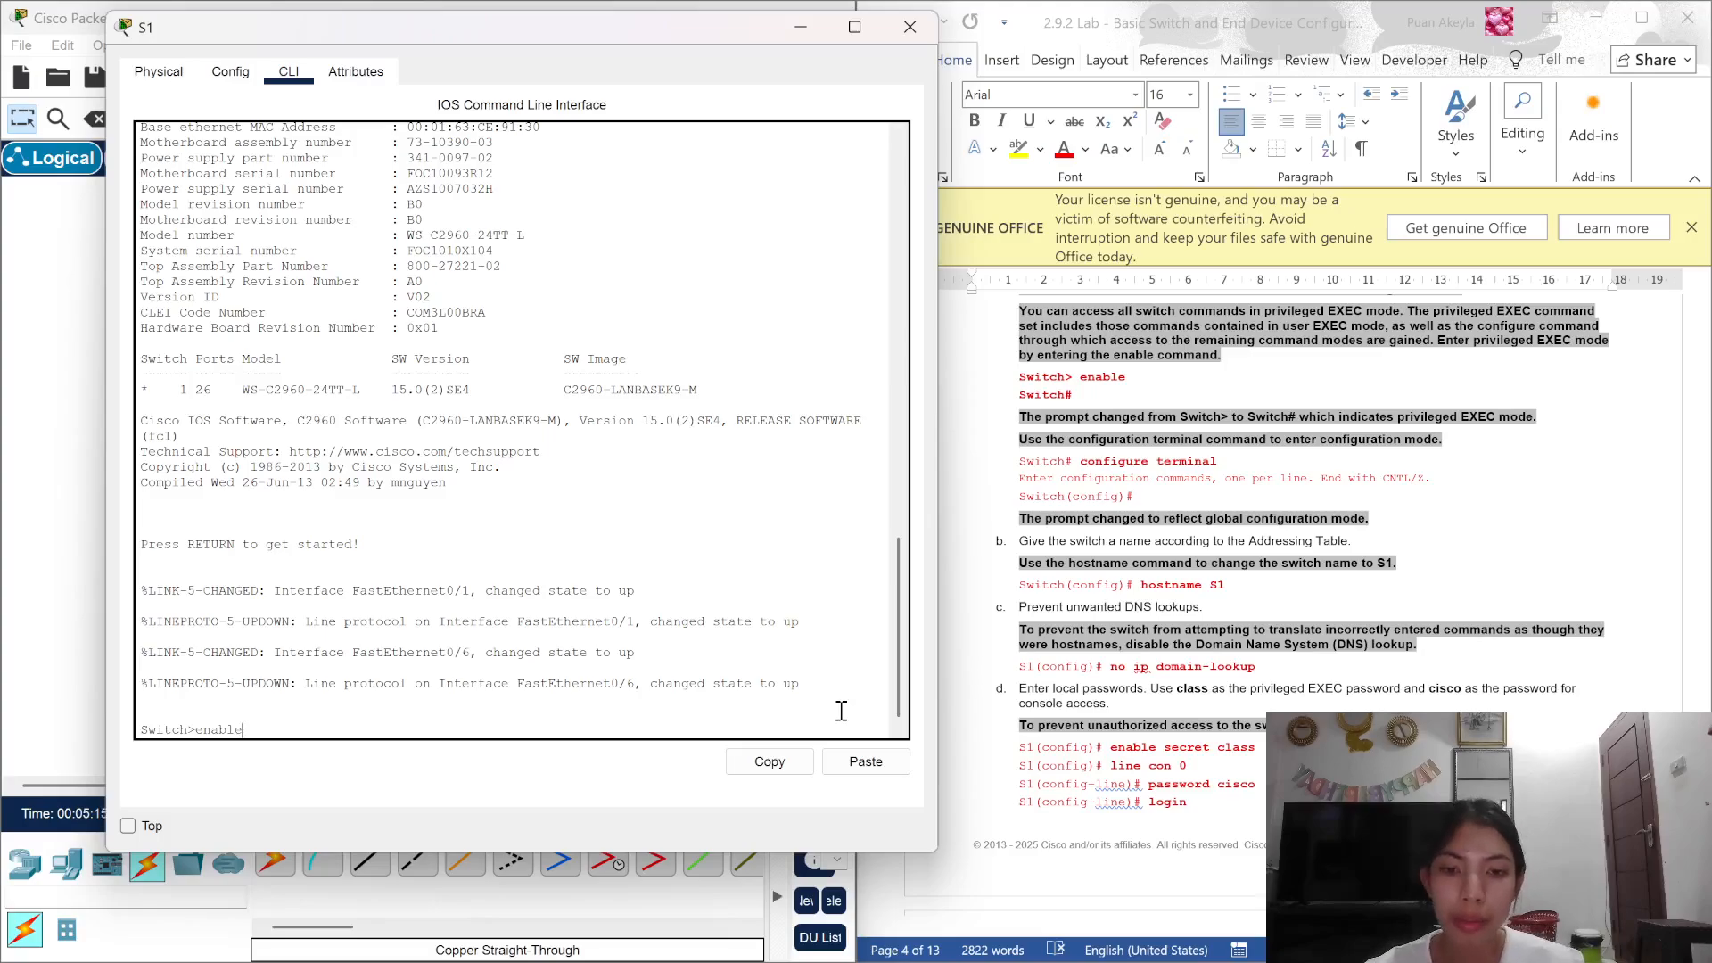
pyautogui.press('Return')
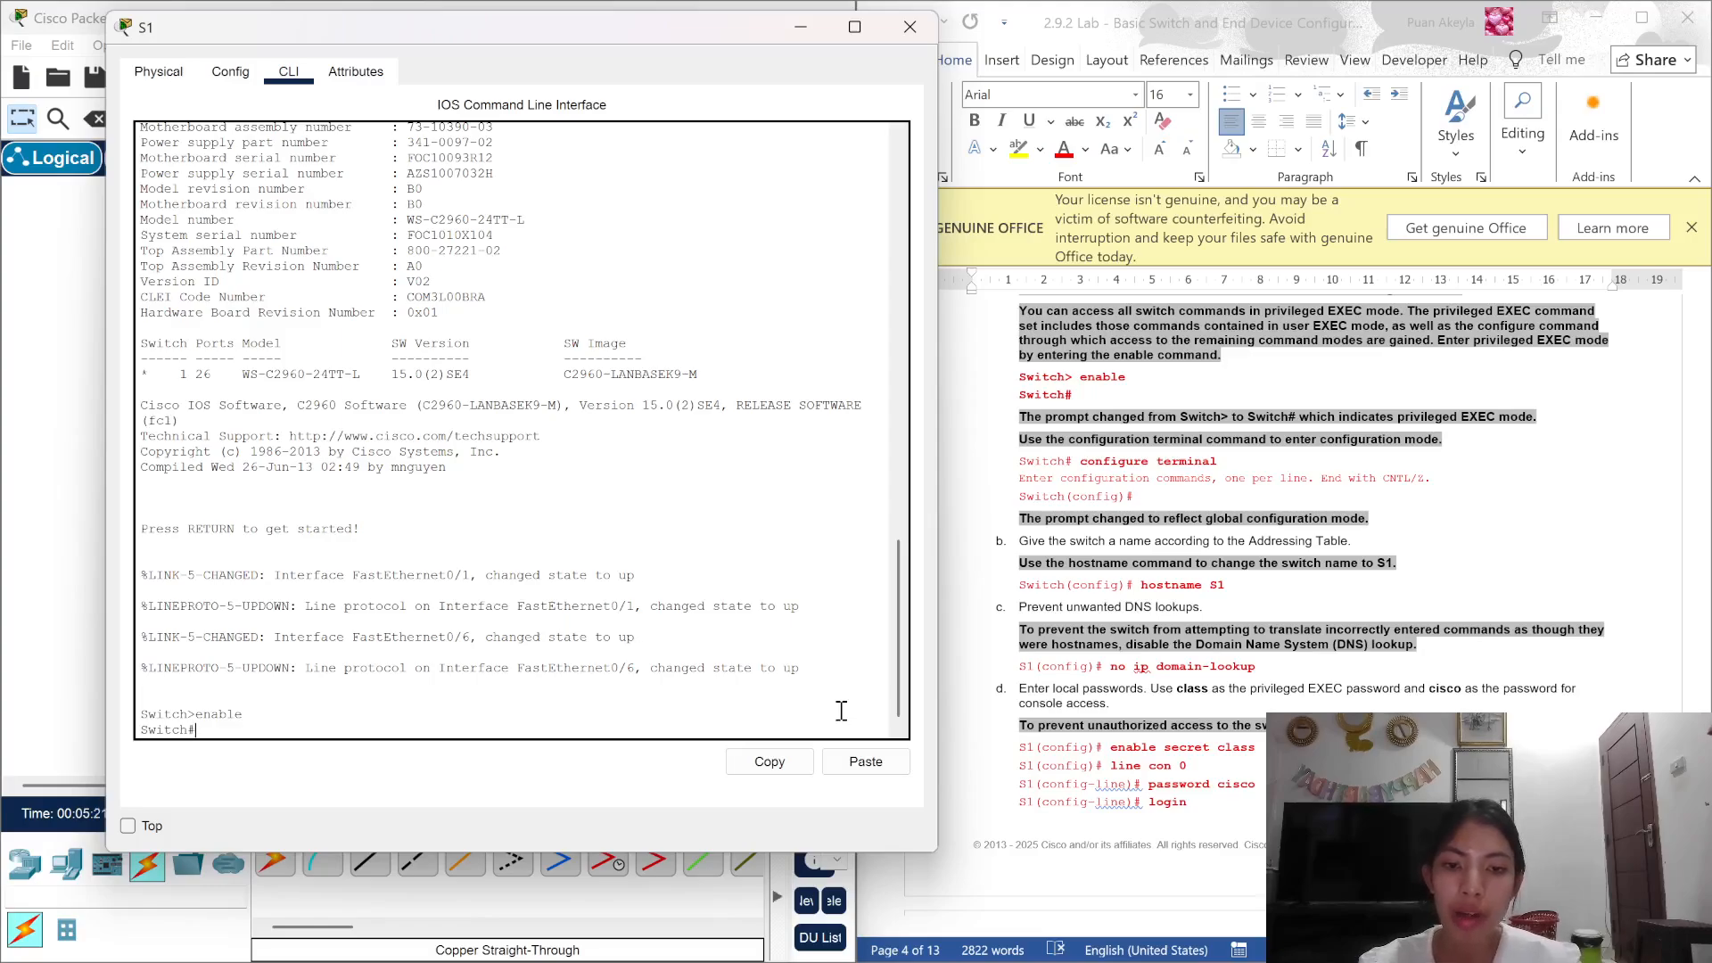
pyautogui.write('c')
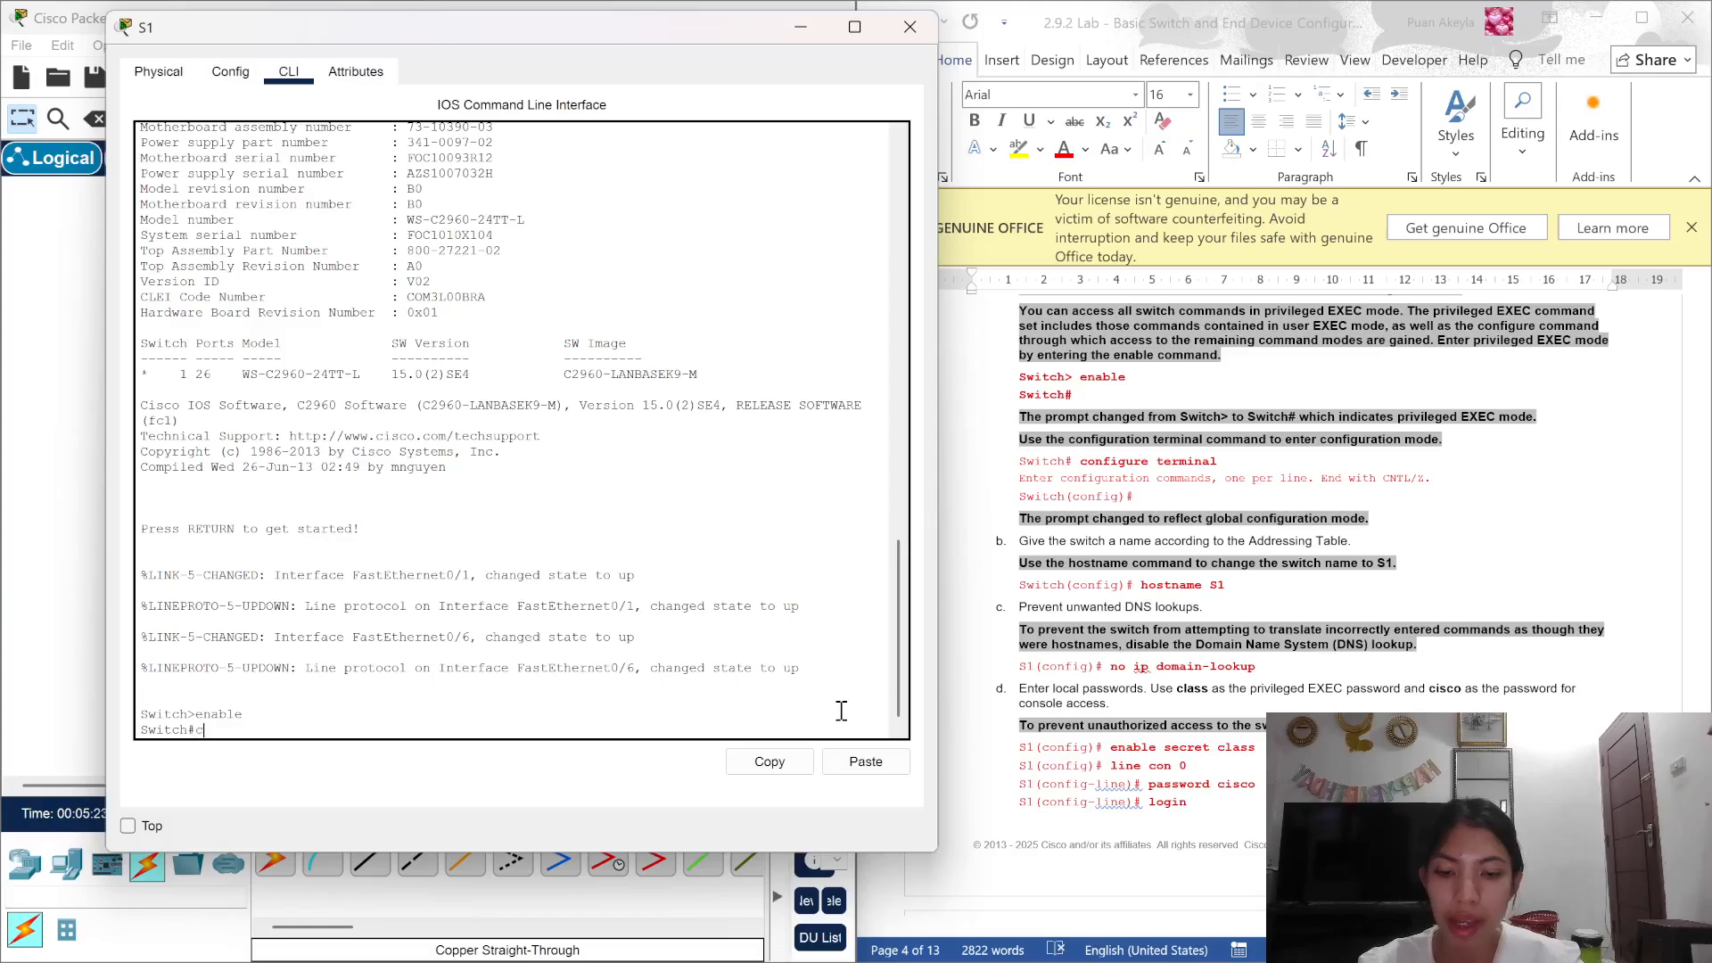
pyautogui.write('onfi')
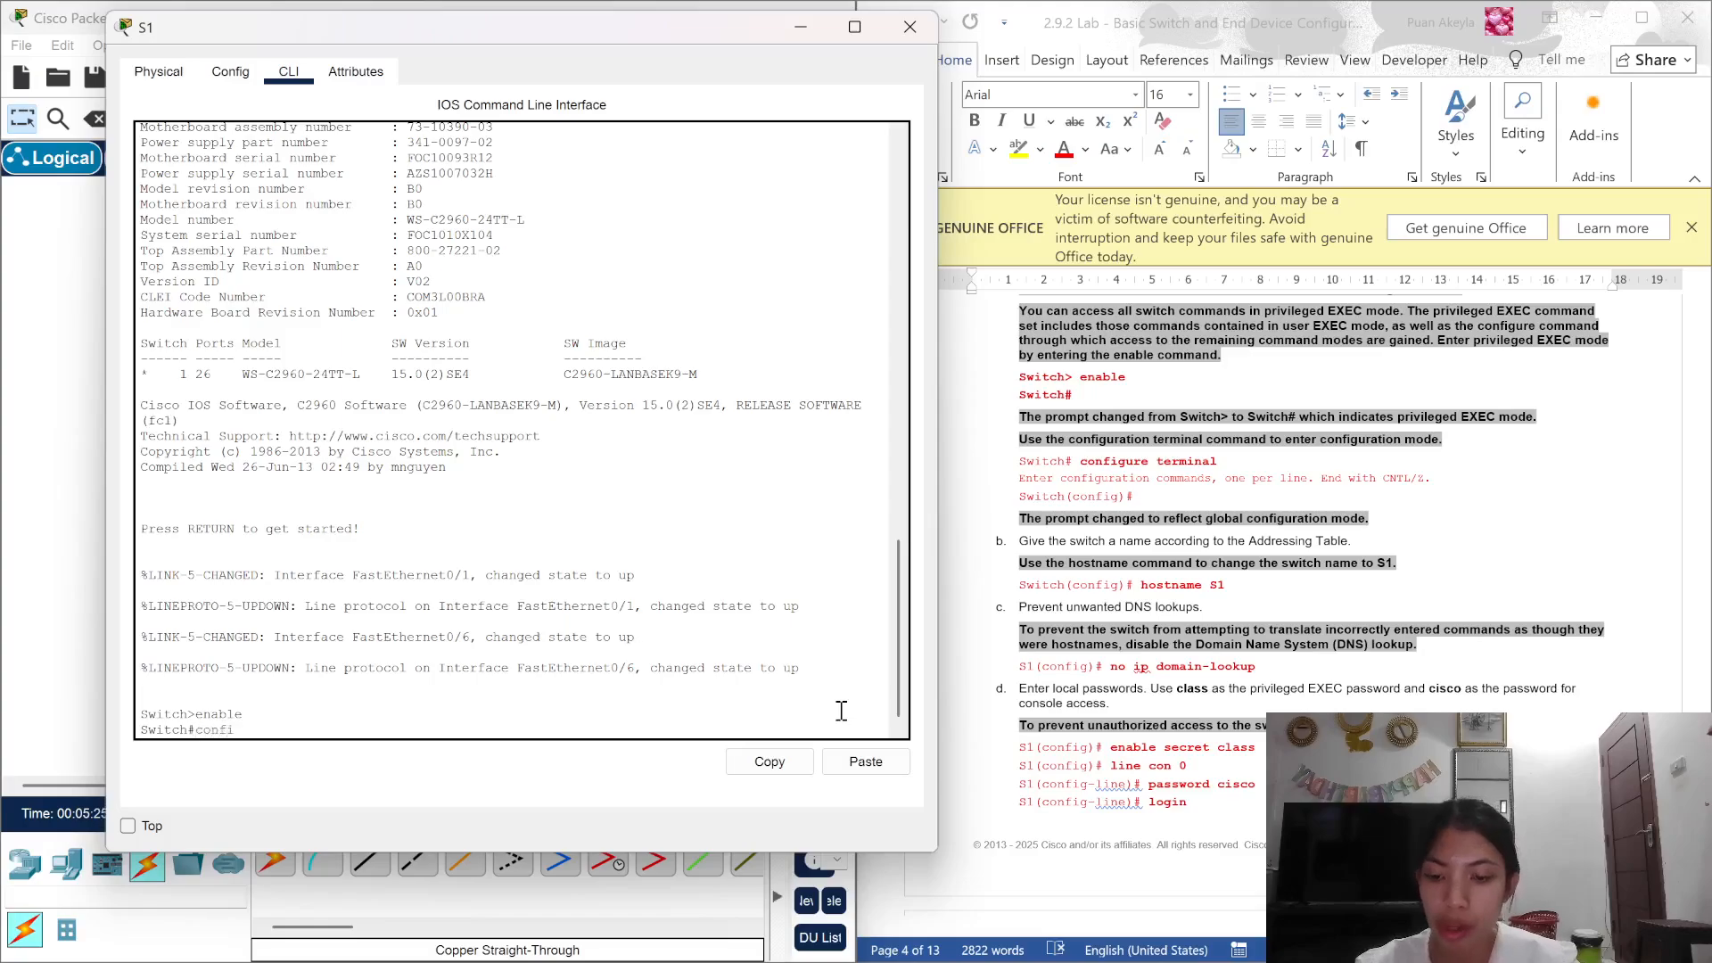
pyautogui.write('gure')
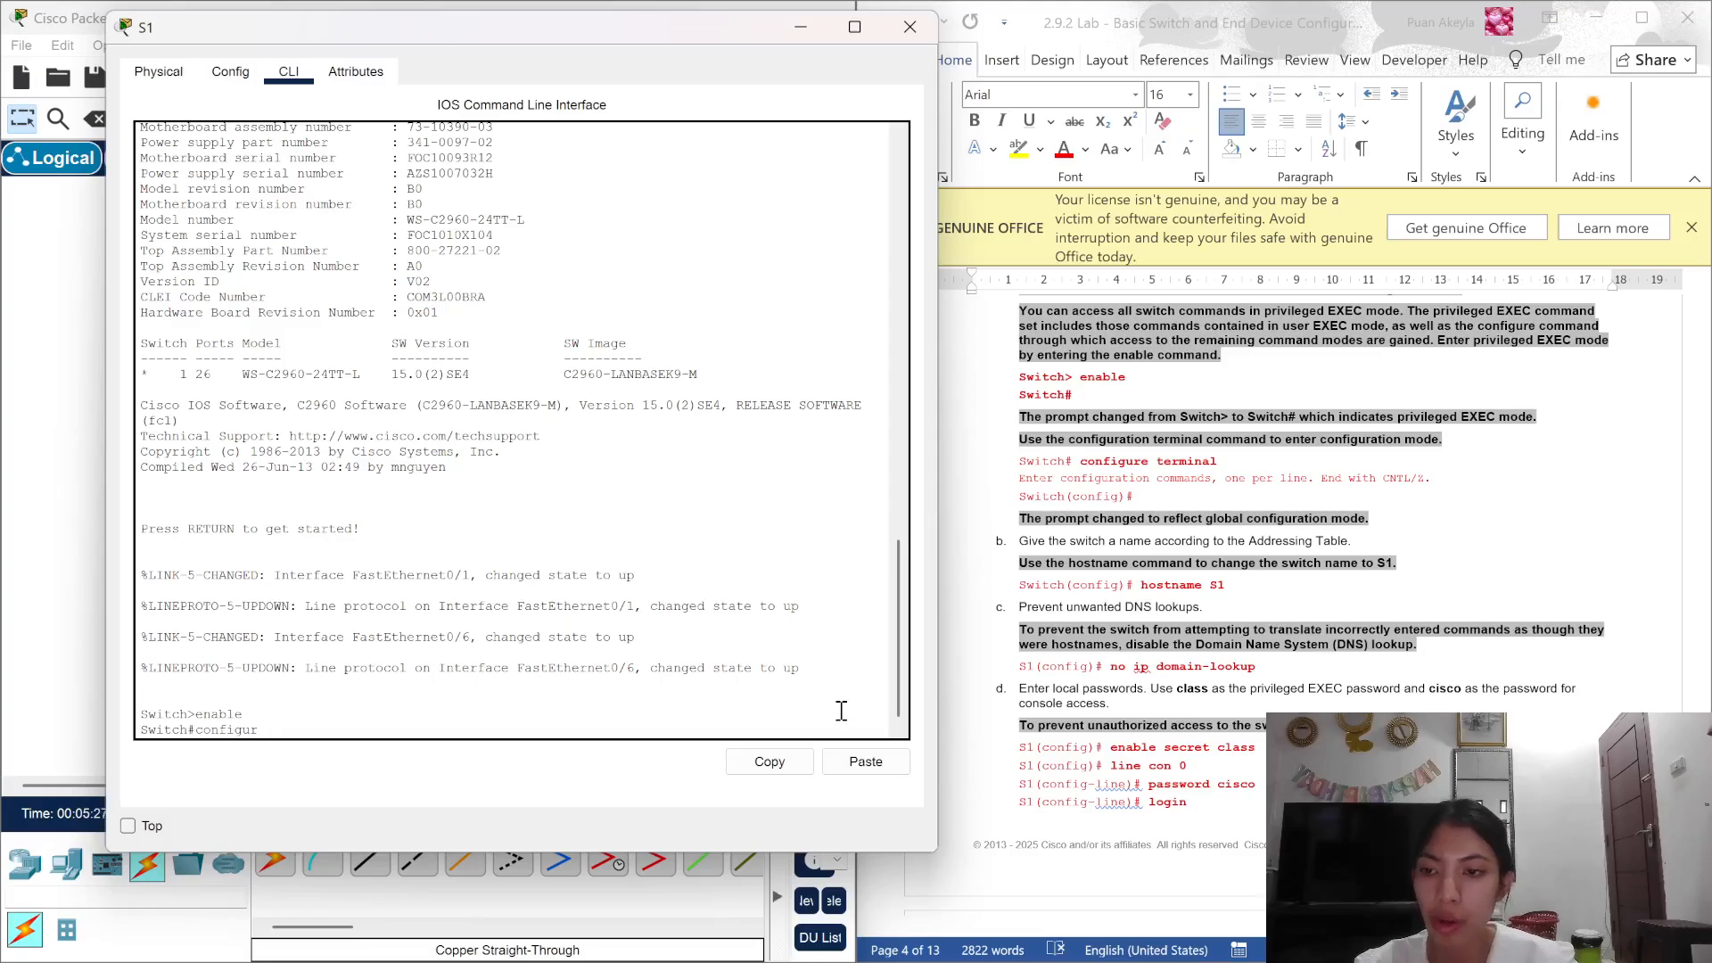
pyautogui.press('BackSpace')
pyautogui.press('BackSpace')
pyautogui.write('t')
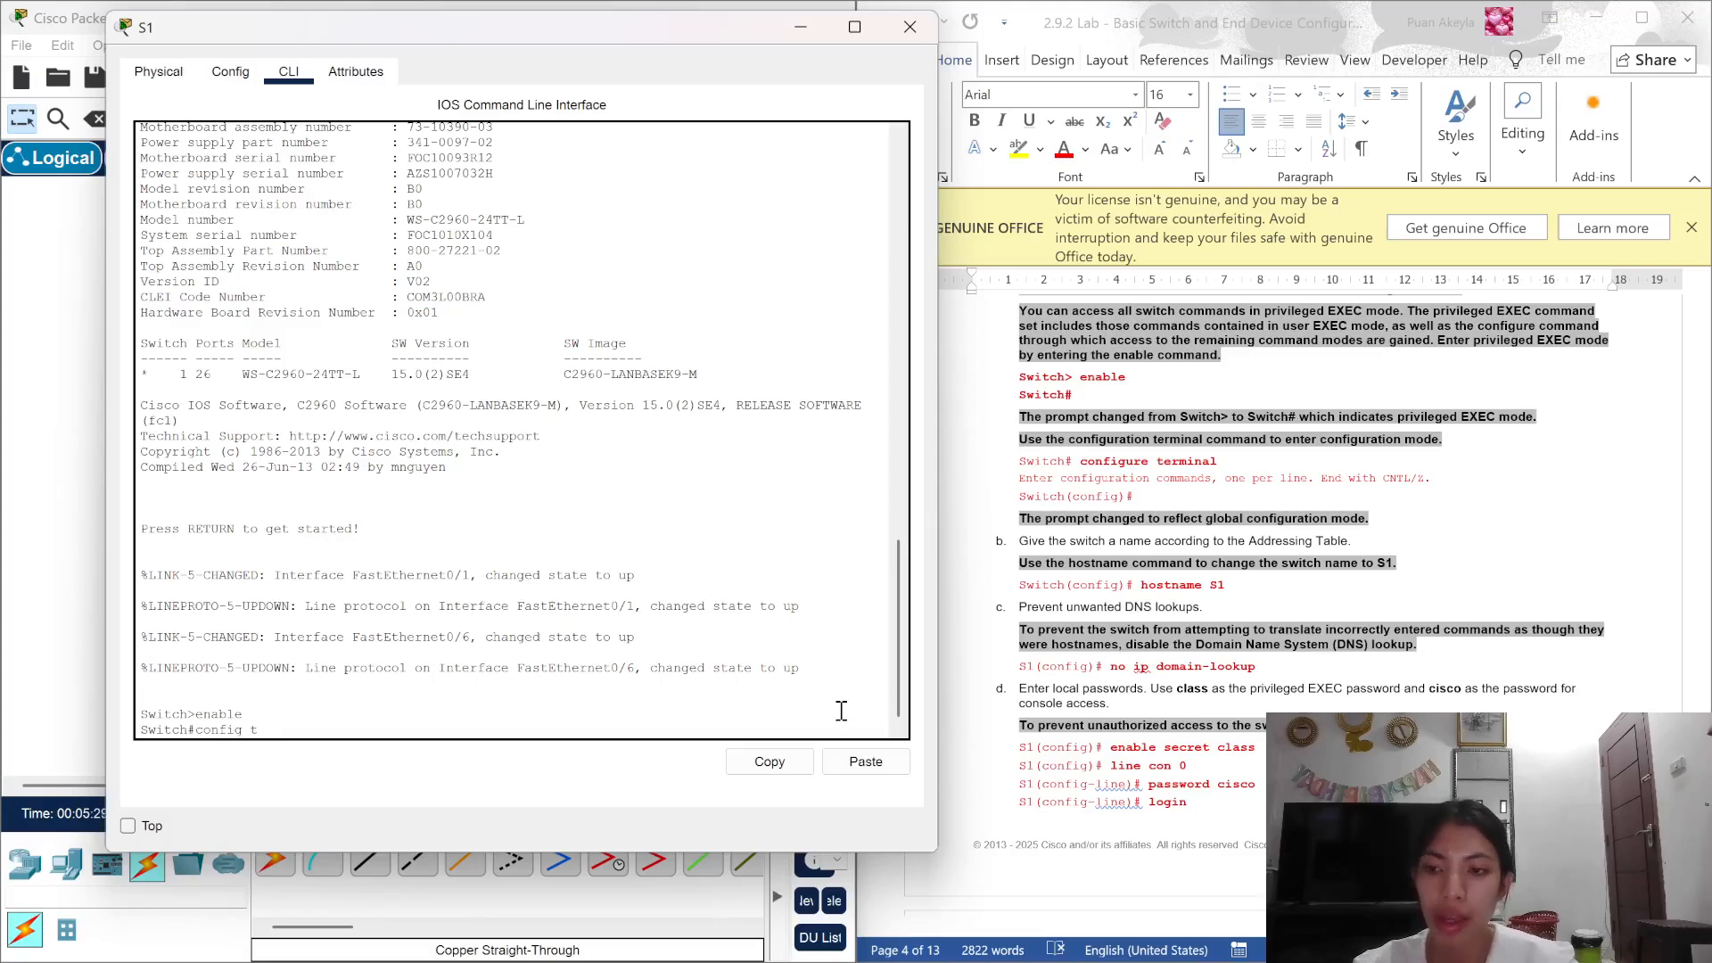
pyautogui.press('Return')
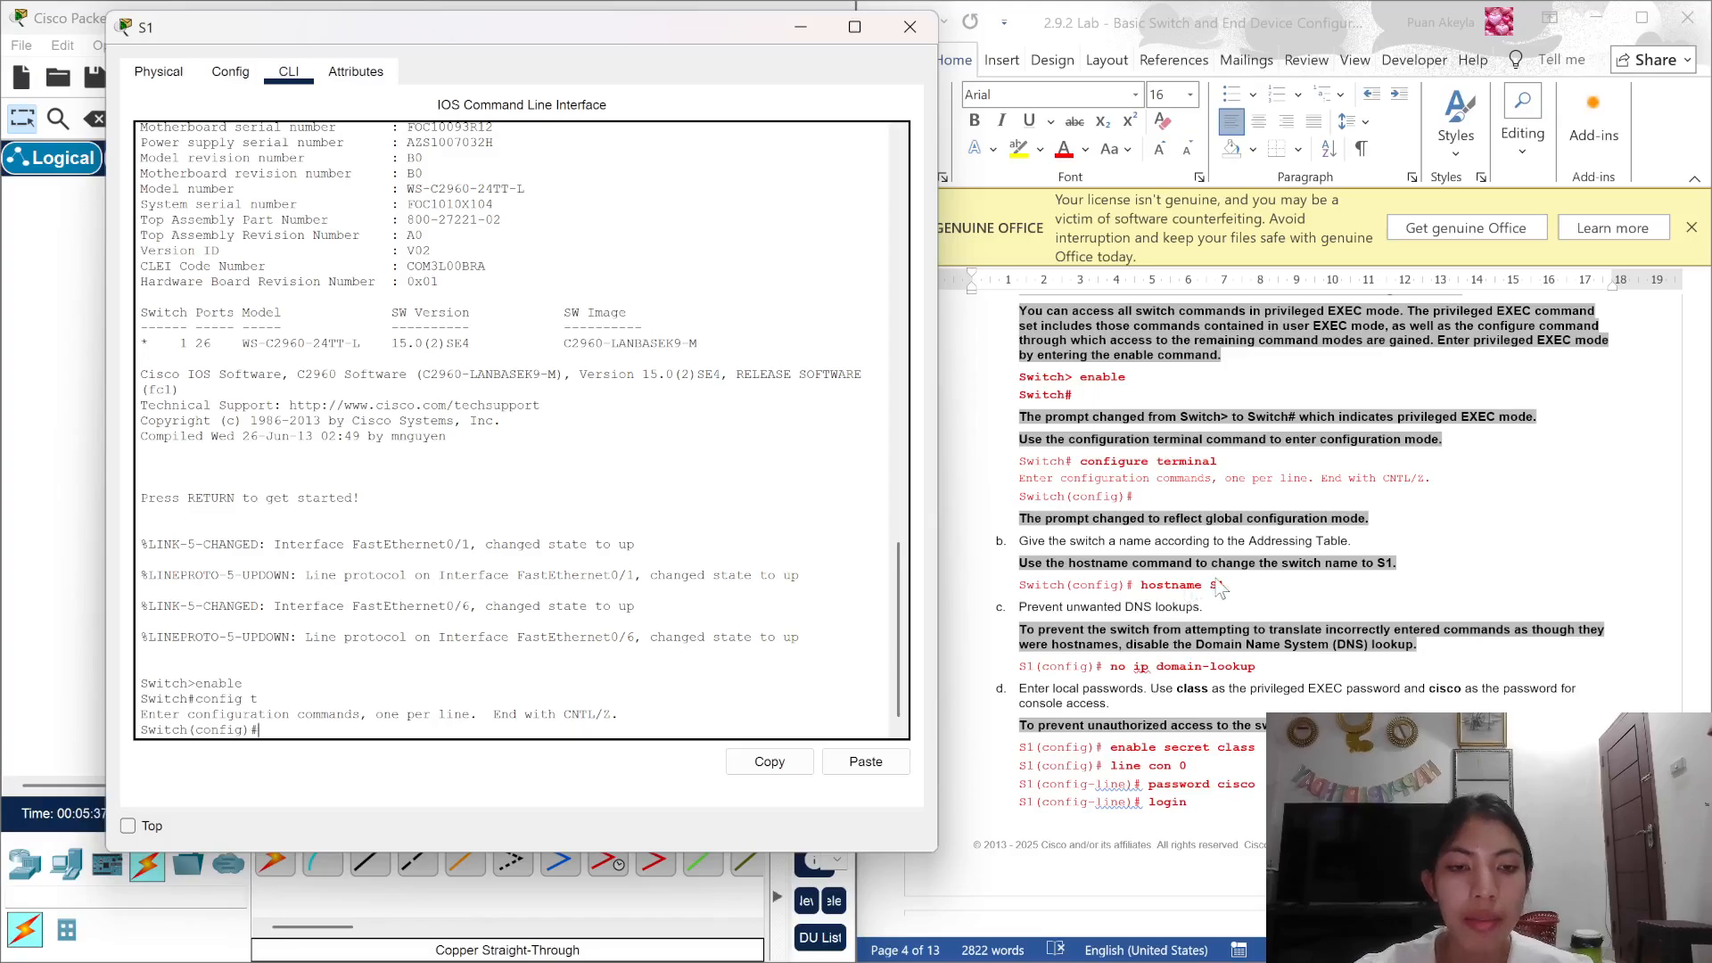
# Step: Rename the switch to S1 and disable DNS lookup with no ip domain-lookup
pyautogui.write('host')
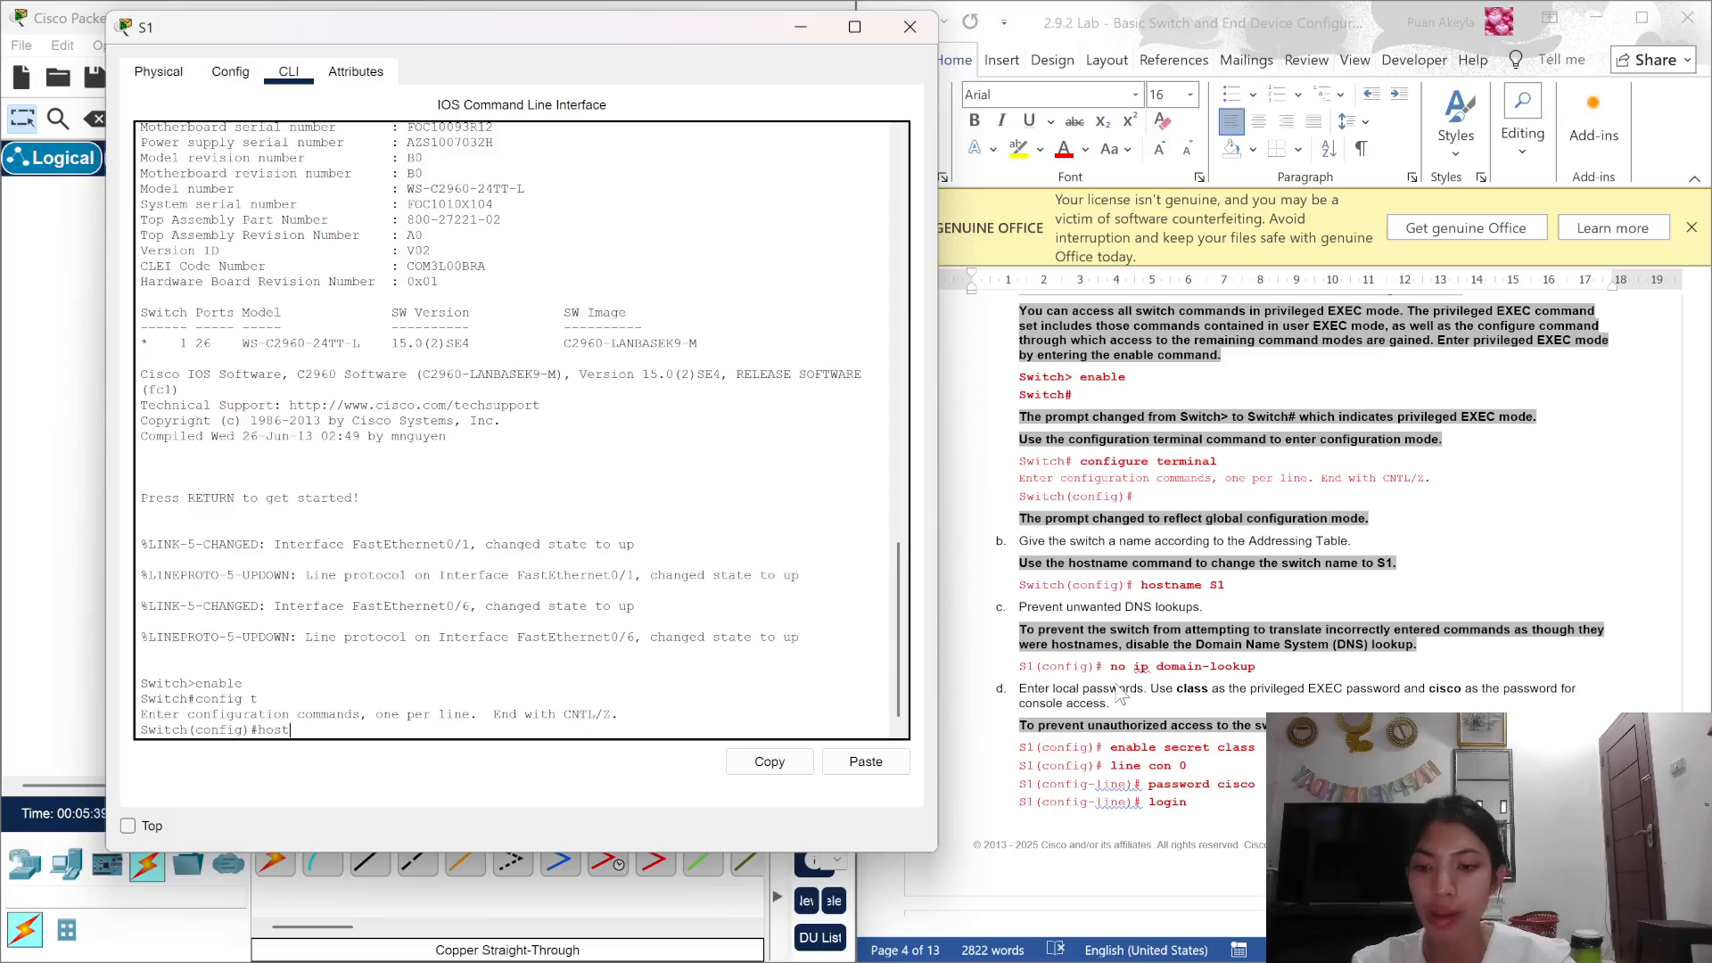
pyautogui.write('name S1')
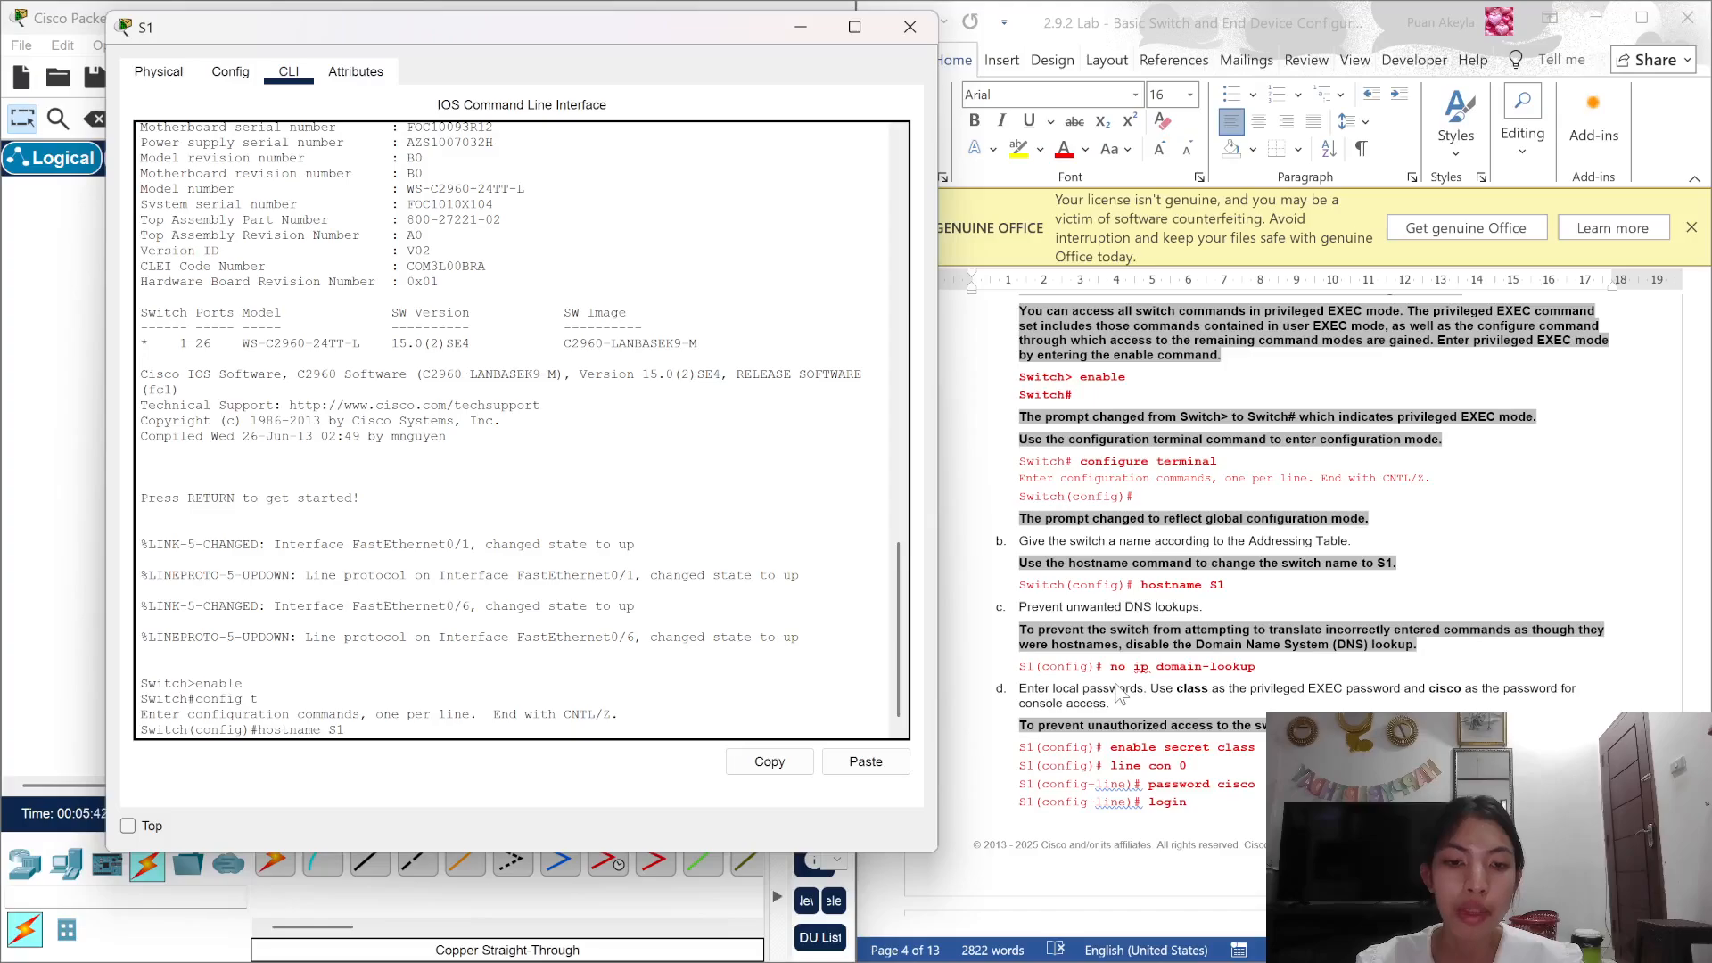
pyautogui.press('Return')
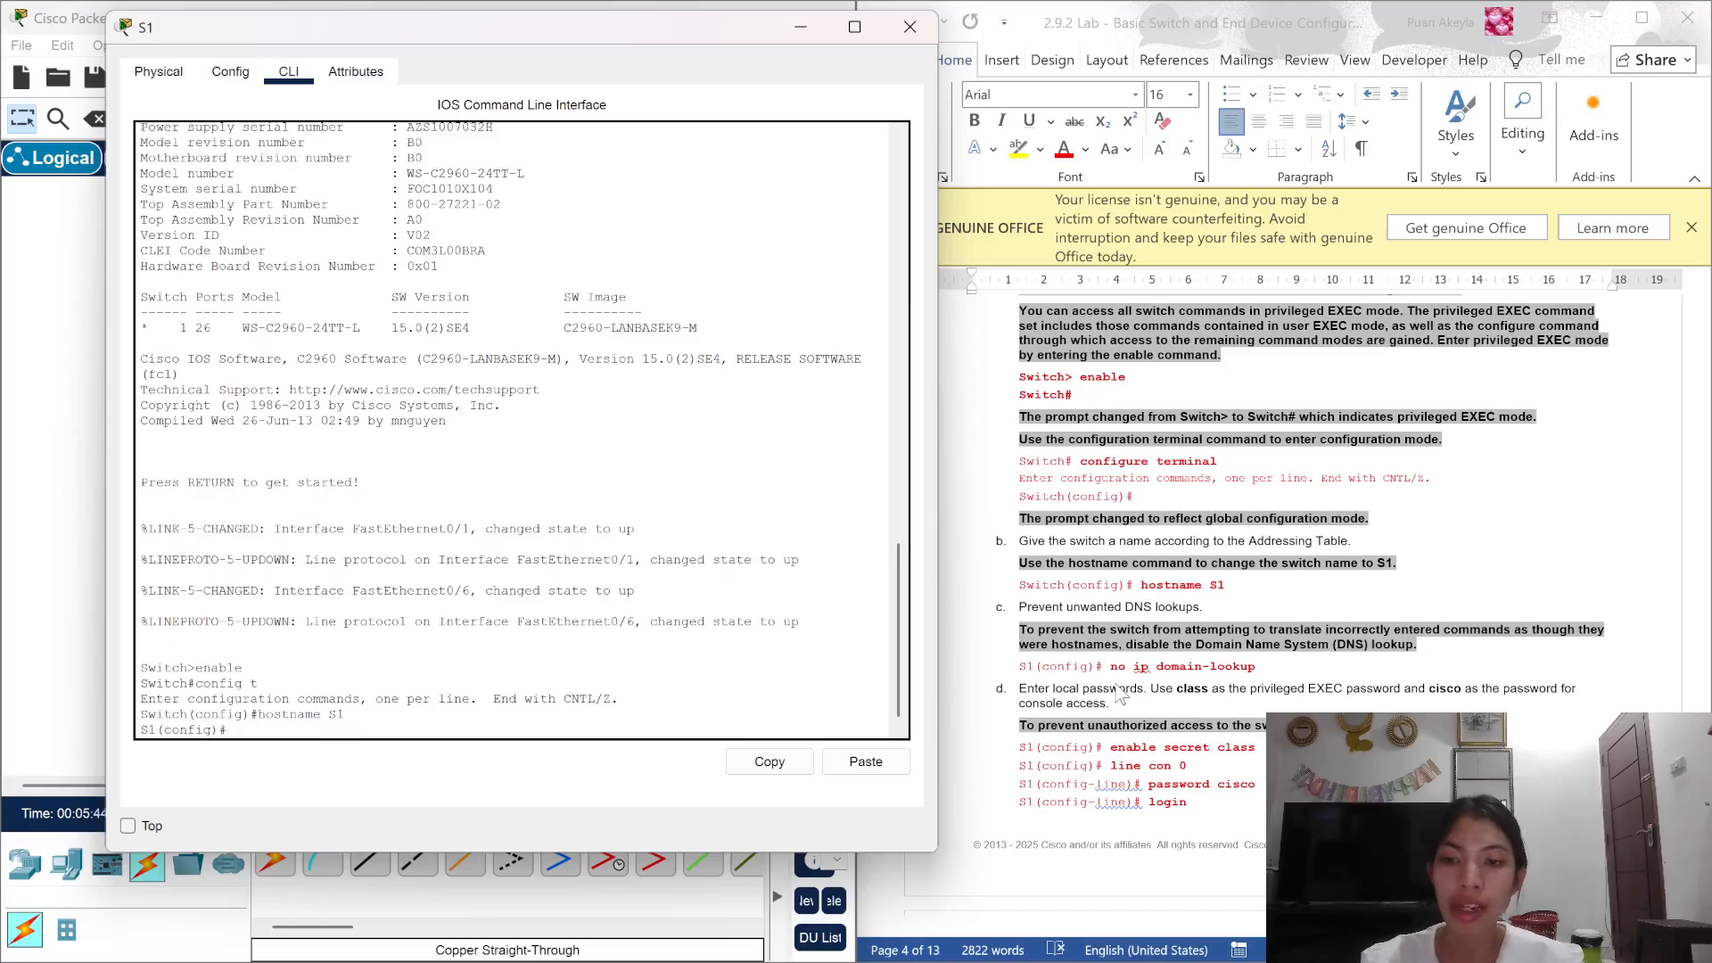
pyautogui.write('no ')
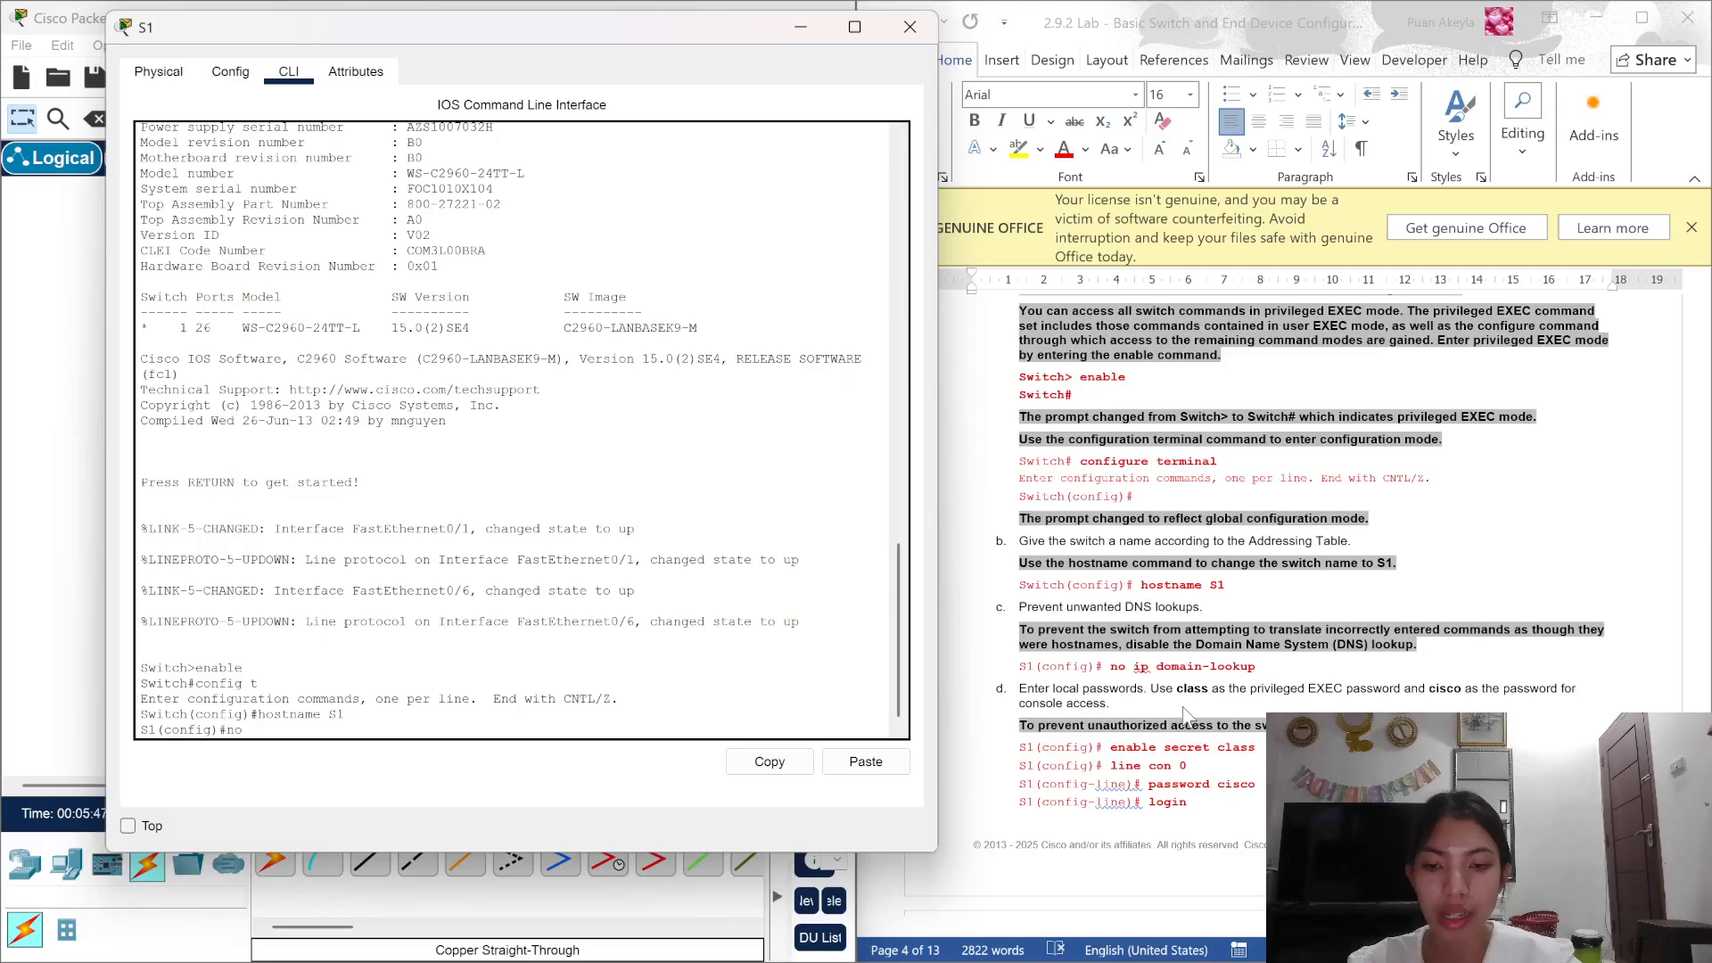
pyautogui.write('ip')
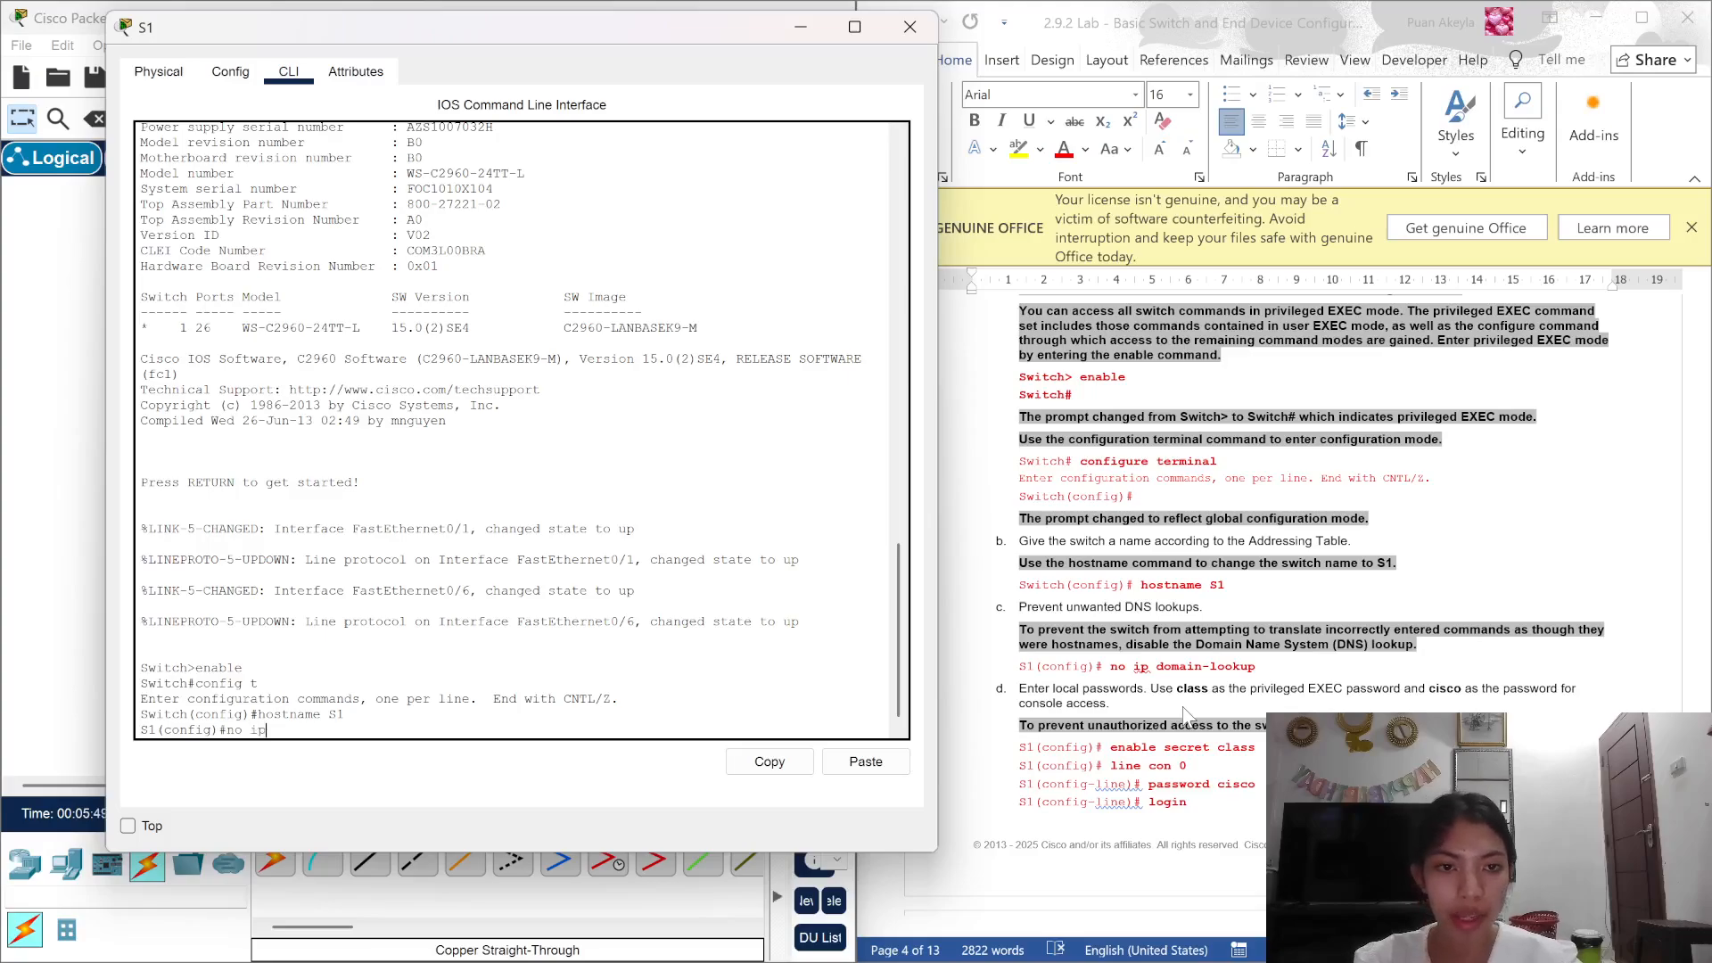
pyautogui.write(' domai')
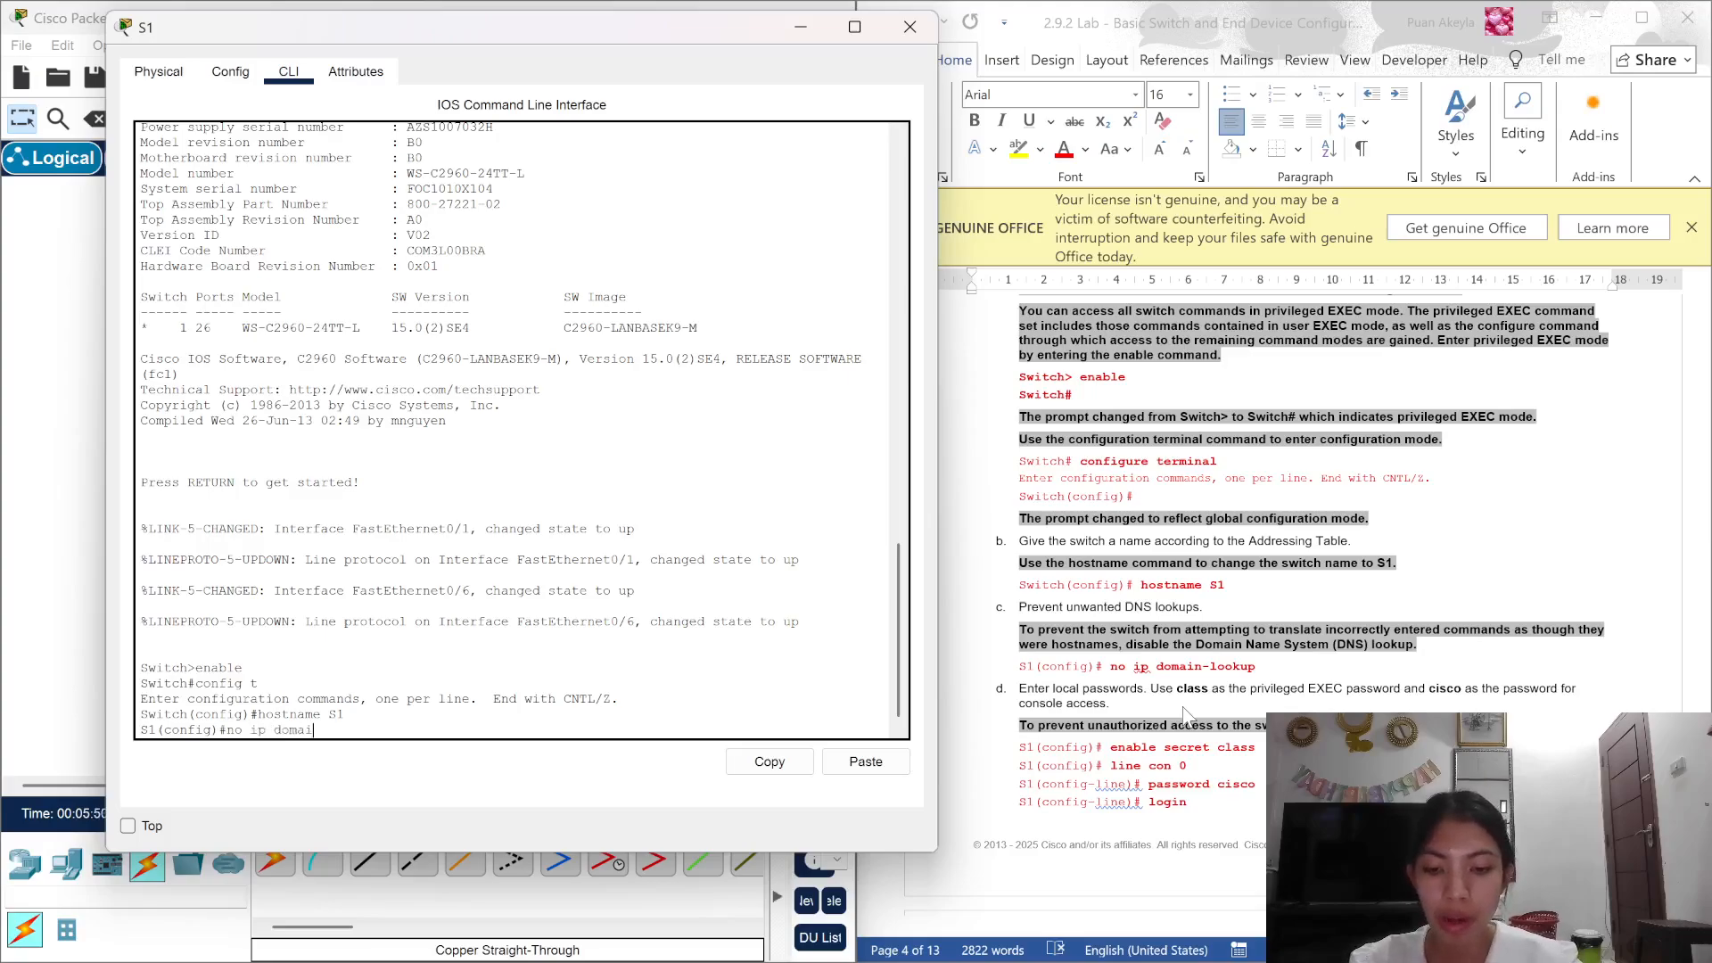
pyautogui.write('-look')
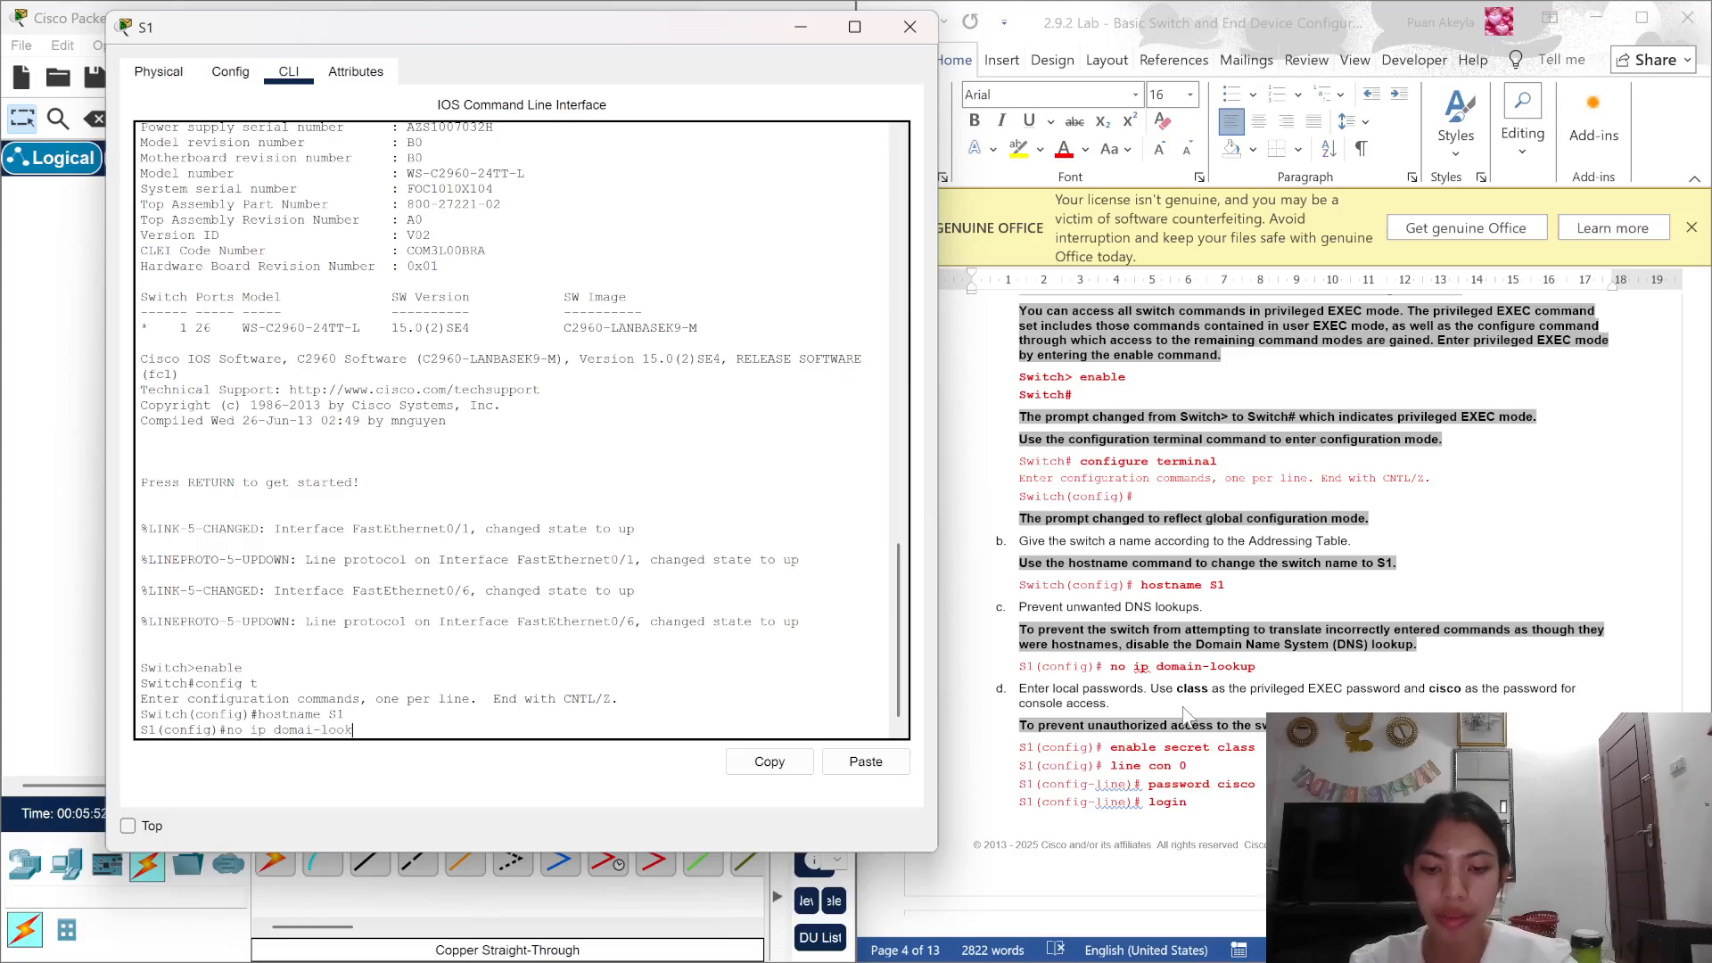
pyautogui.write('up')
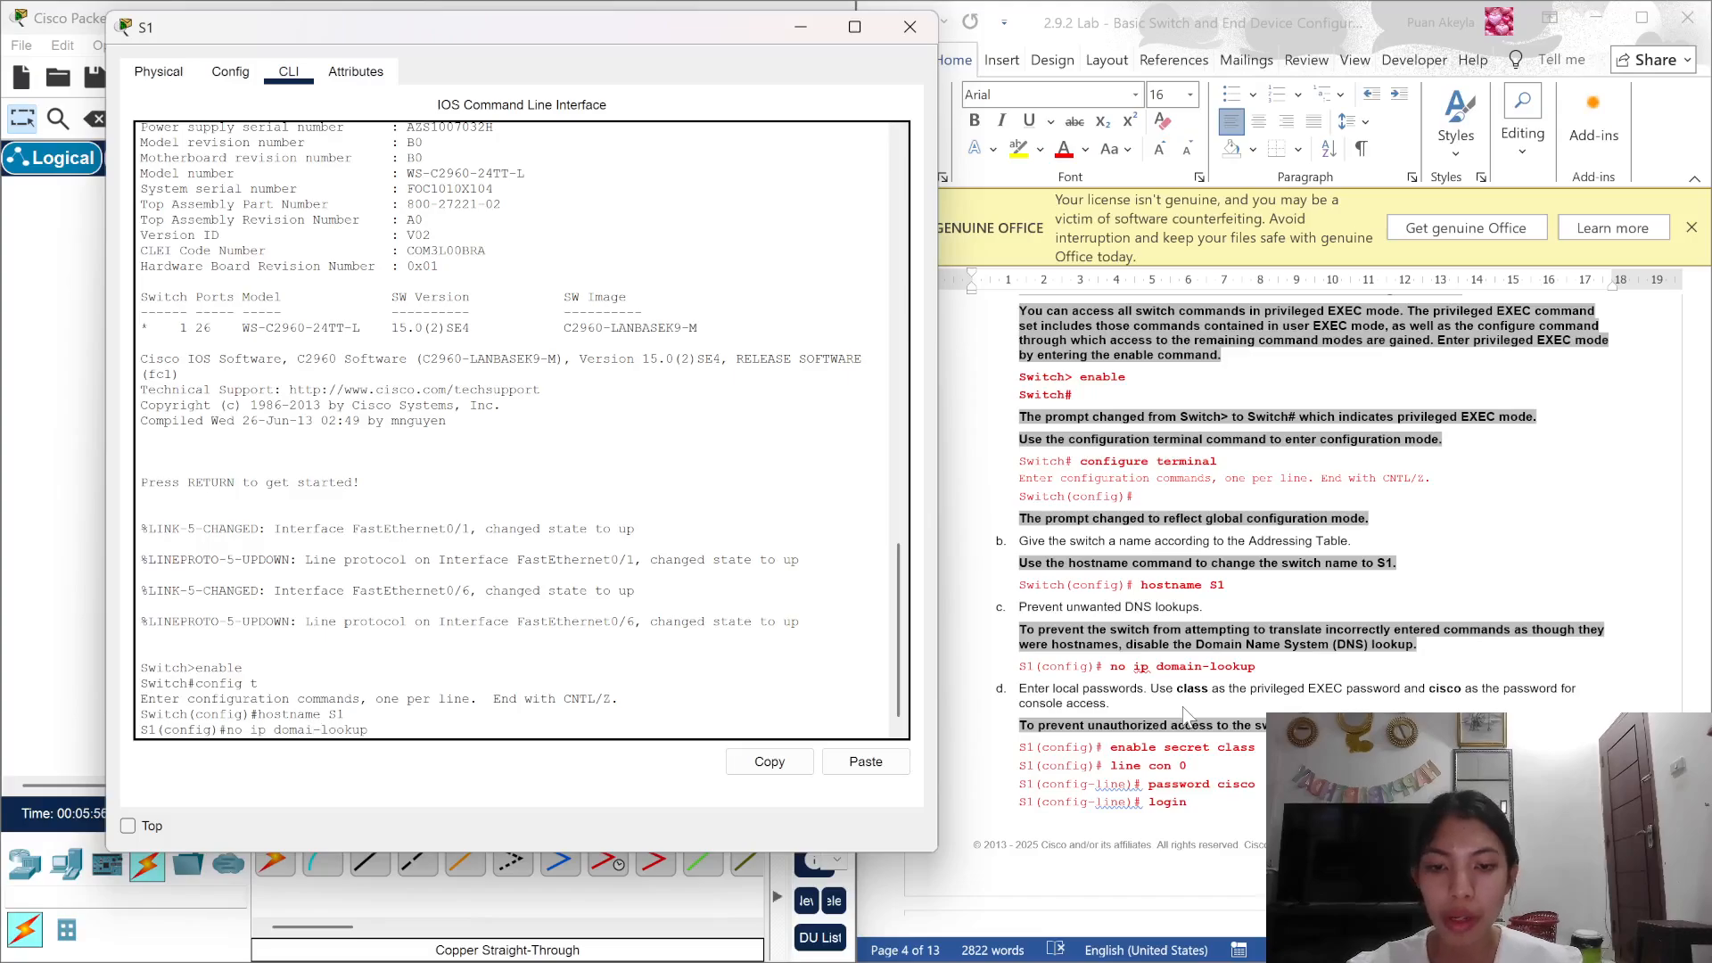
pyautogui.press('Left')
pyautogui.press('Left')
pyautogui.press('Left')
pyautogui.press('Left')
pyautogui.press('Left')
pyautogui.press('Left')
pyautogui.press('Left')
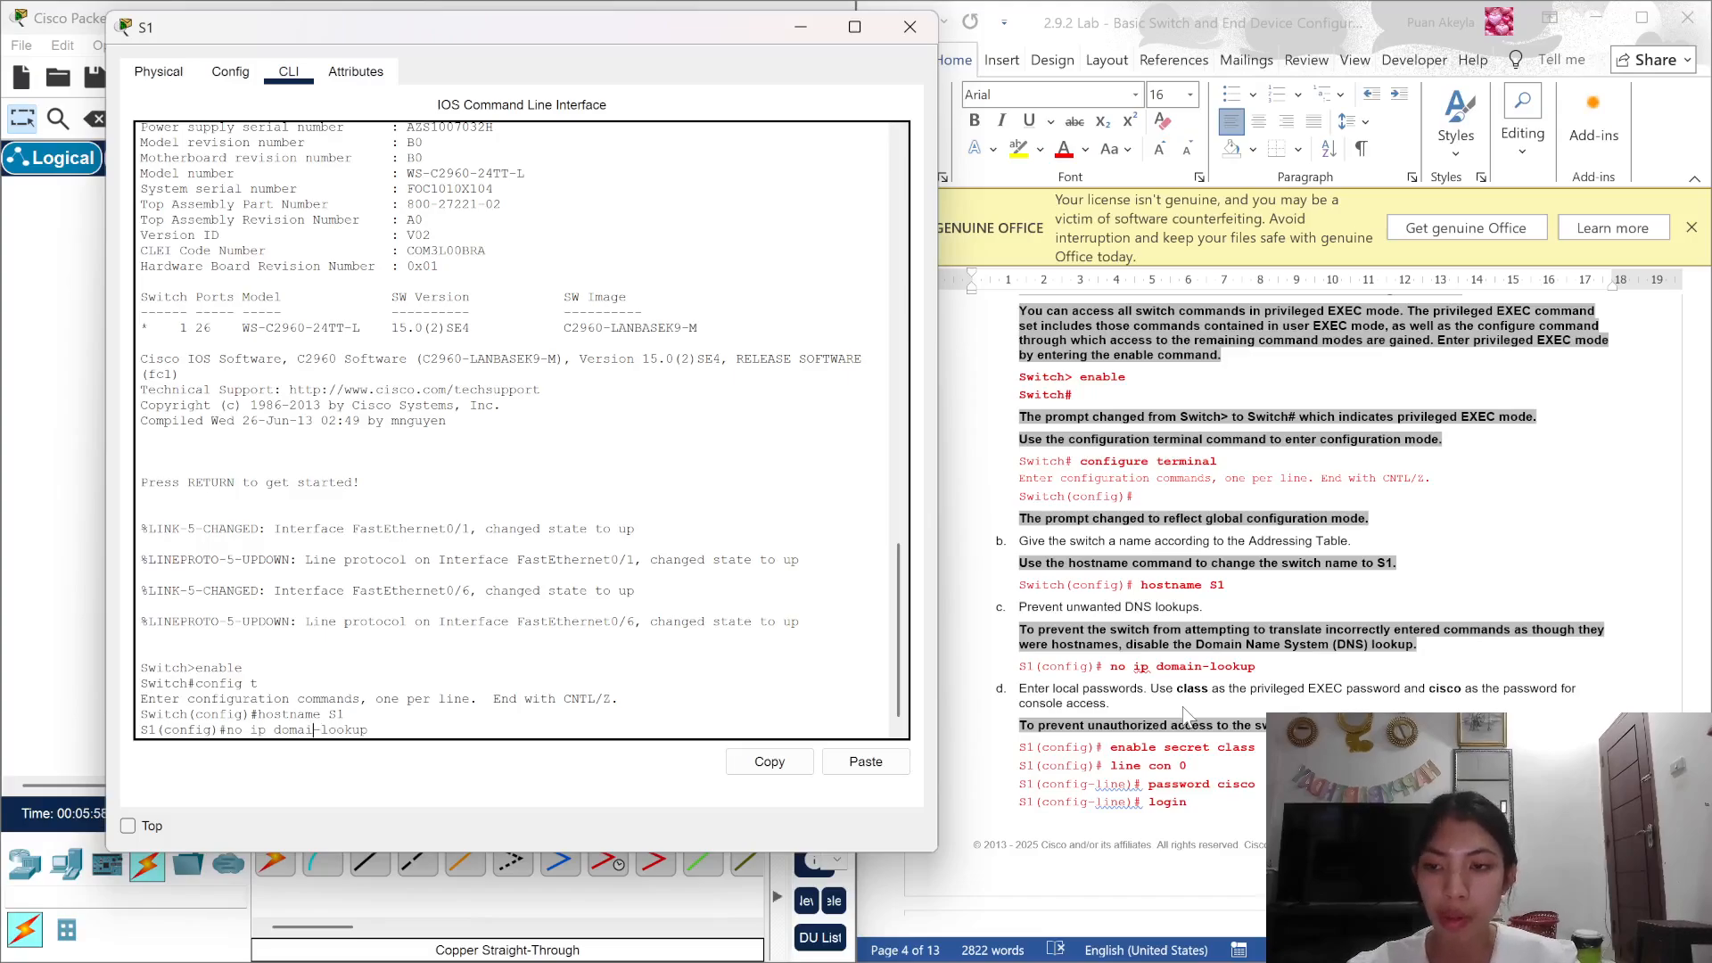
pyautogui.write('n')
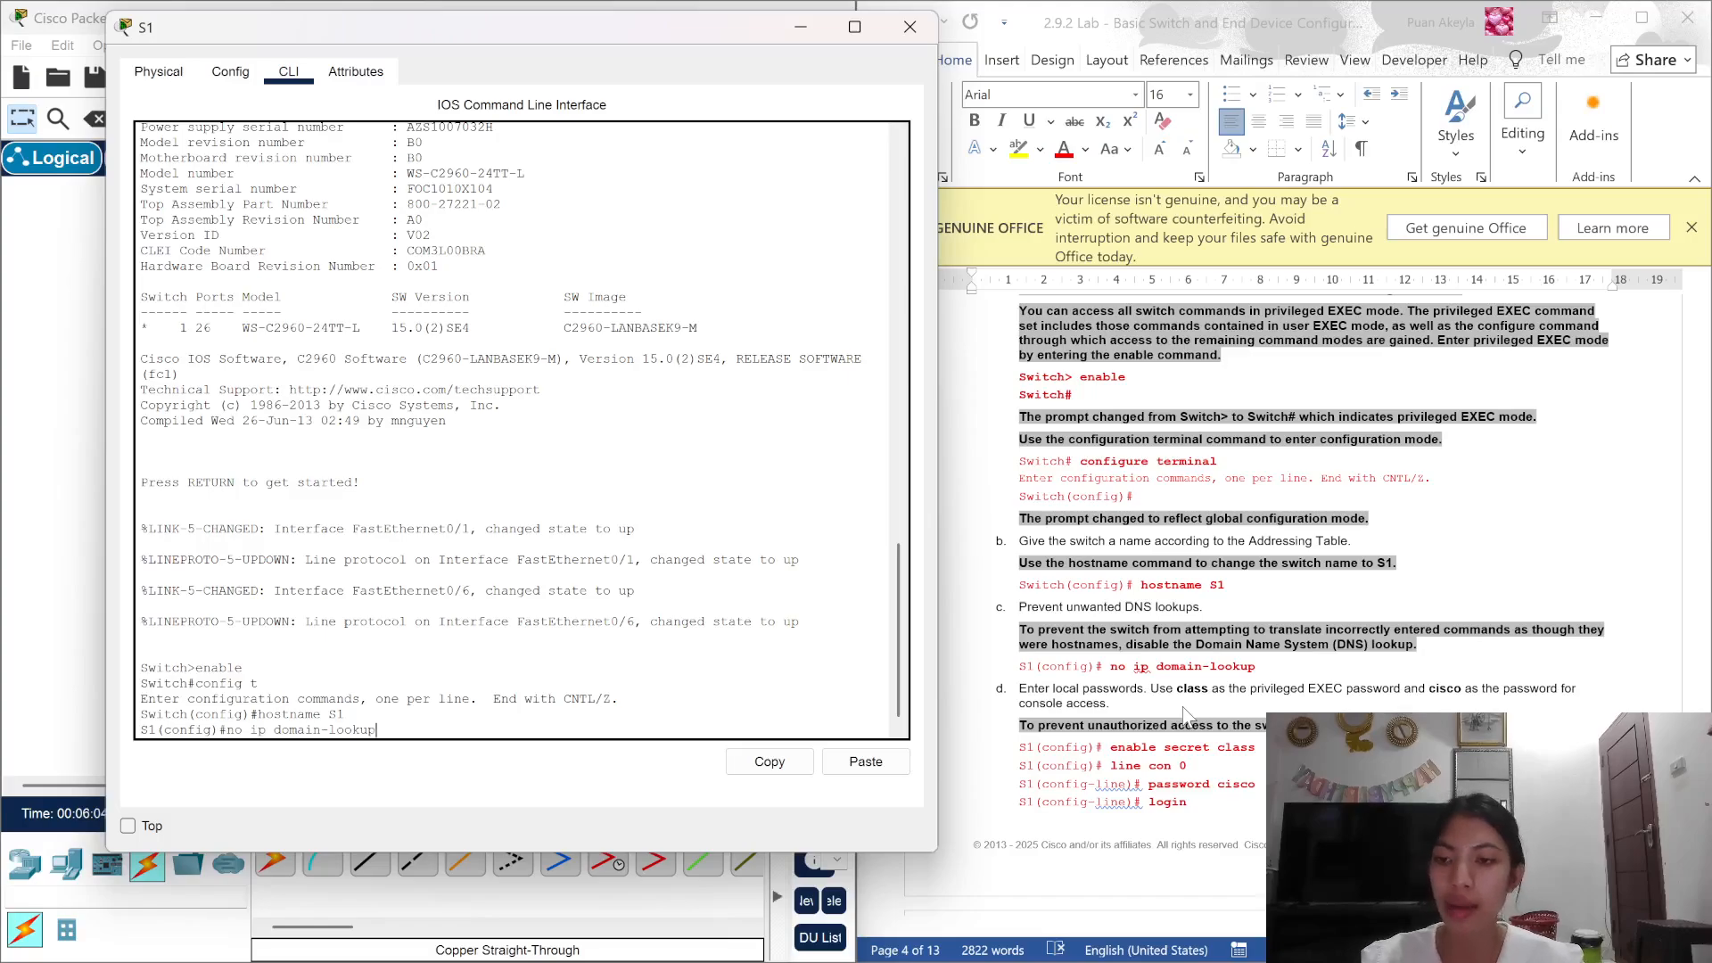
pyautogui.press('Return')
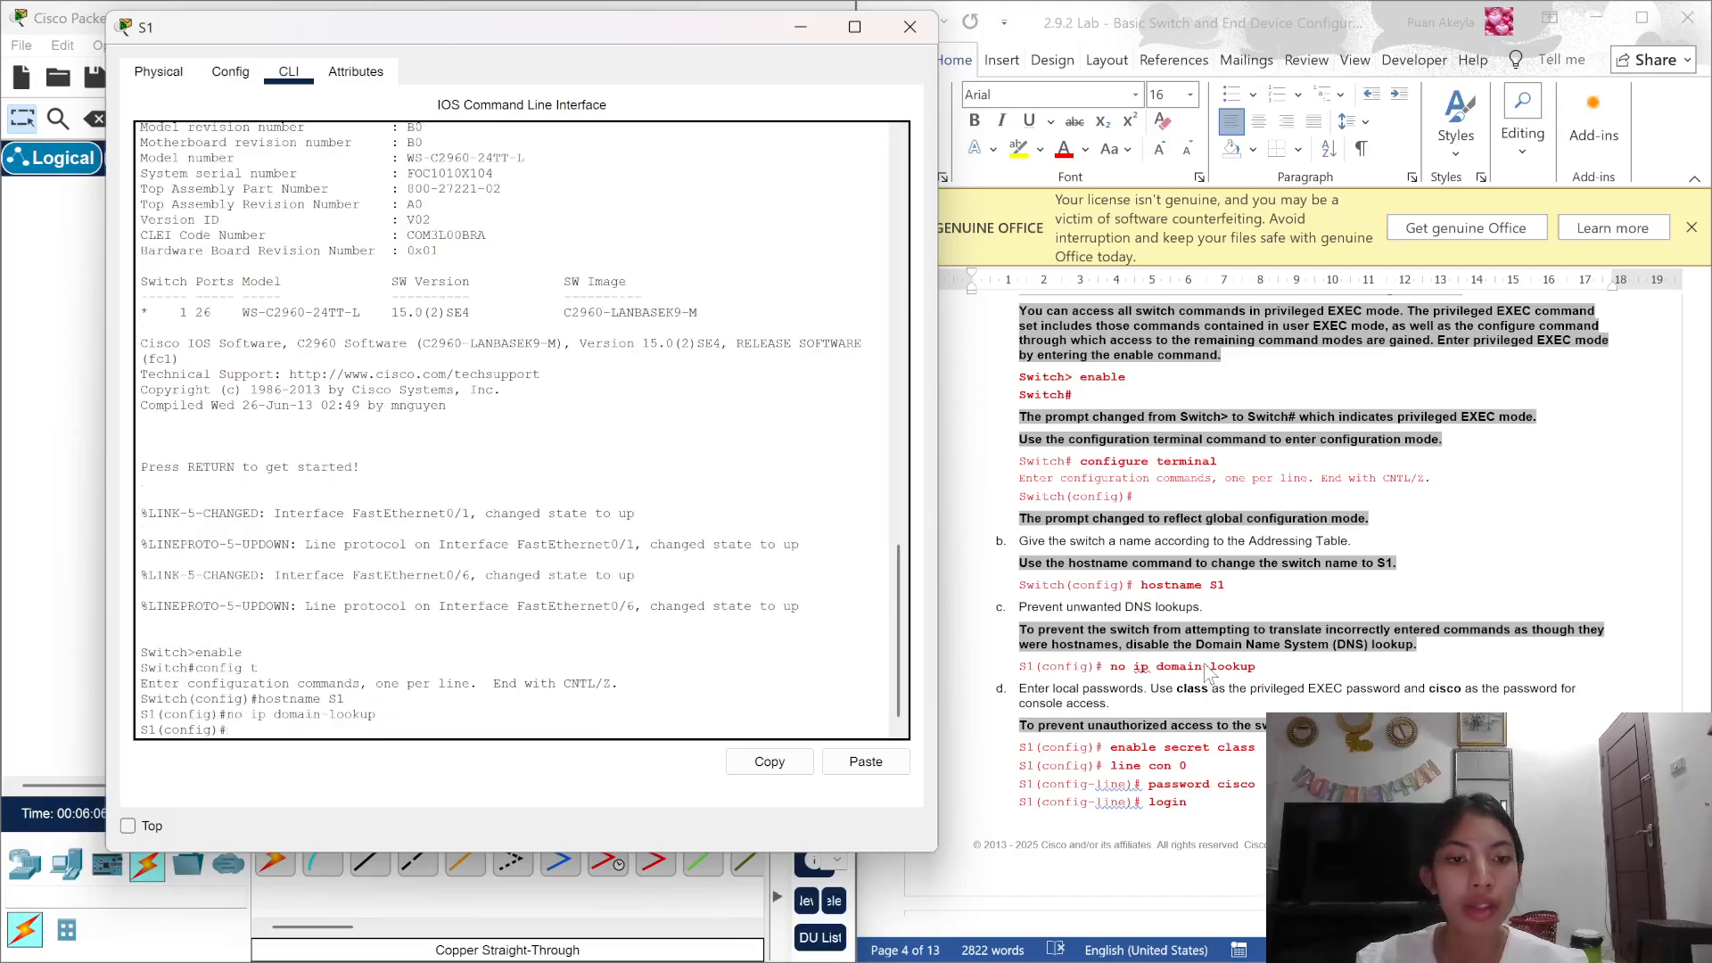
pyautogui.scroll(-3, 1208, 673)
pyautogui.scroll(-3, 1208, 673)
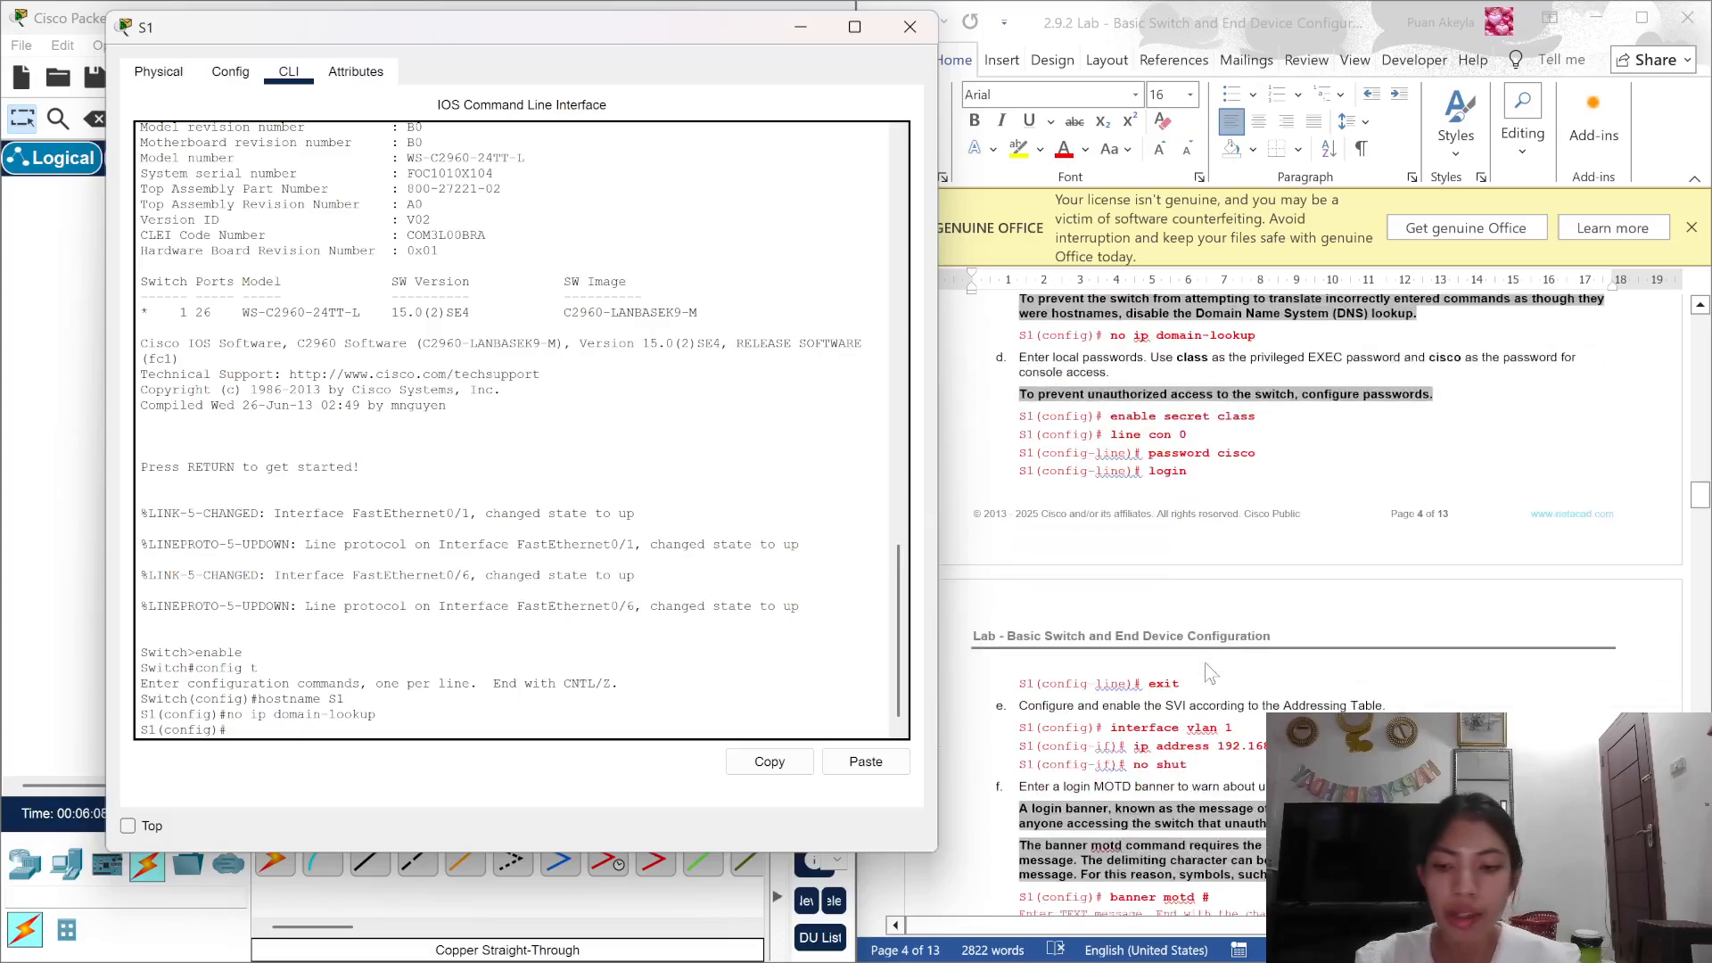
# Step: Set the privileged enable secret password, then begin configuring console line 0
pyautogui.write('enbale')
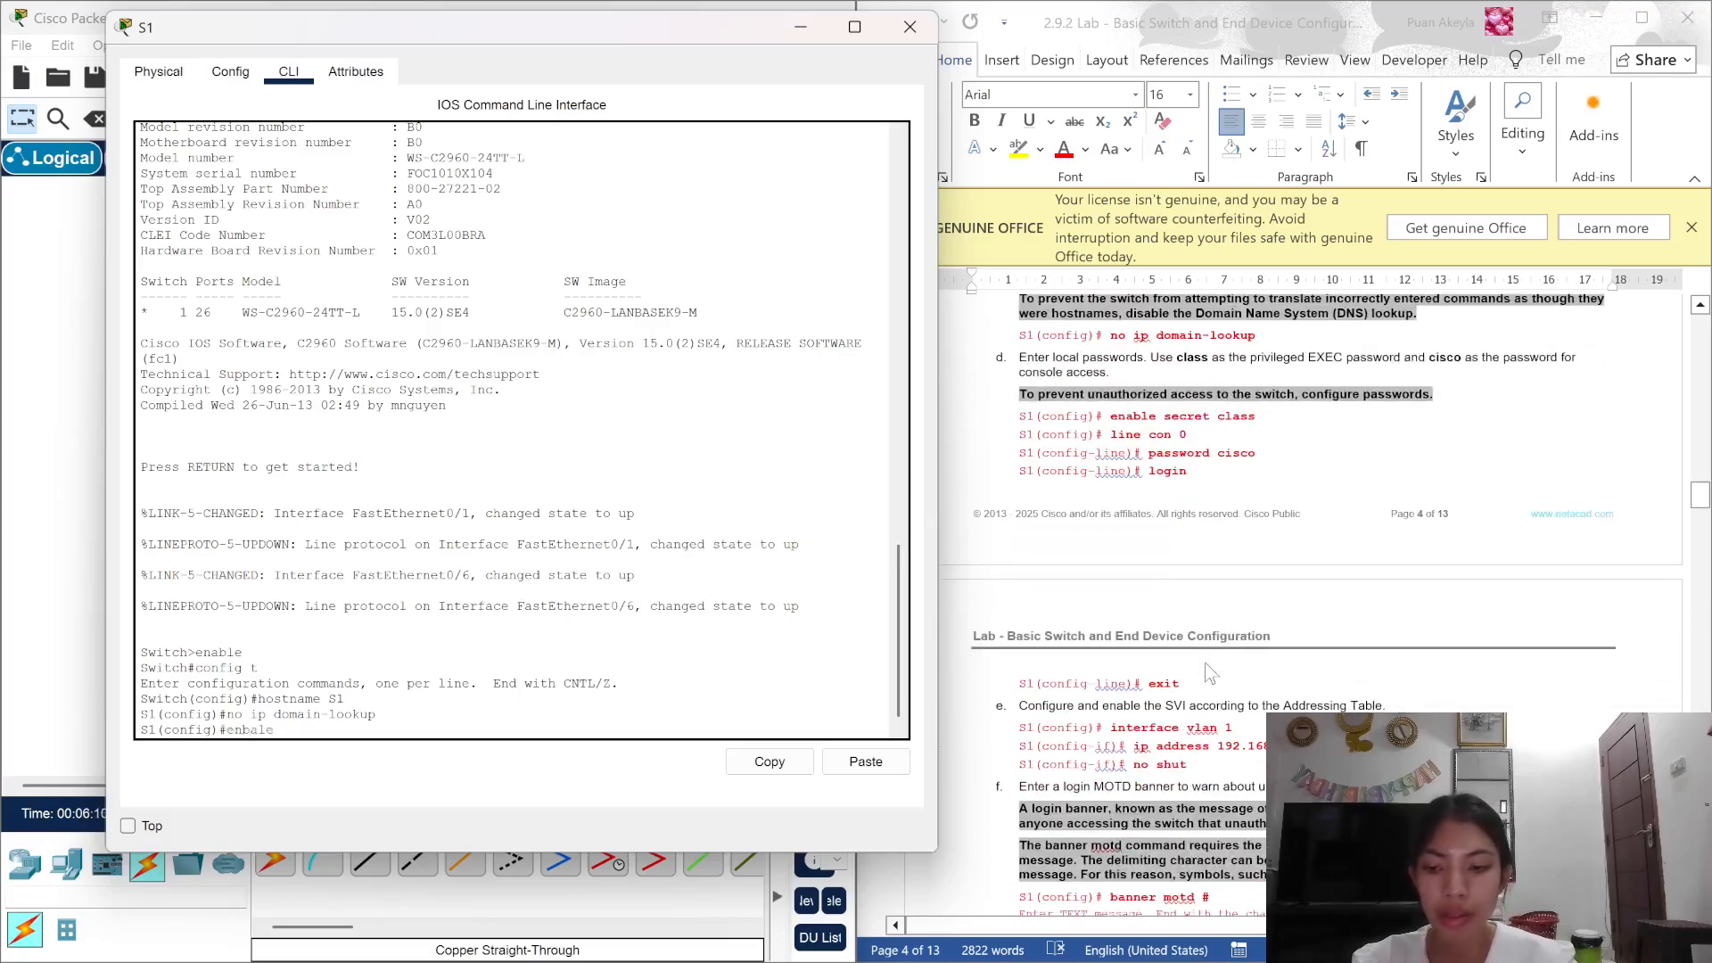
pyautogui.write(' s')
pyautogui.press('BackSpace')
pyautogui.press('BackSpace')
pyautogui.press('BackSpace')
pyautogui.press('BackSpace')
pyautogui.press('BackSpace')
pyautogui.press('BackSpace')
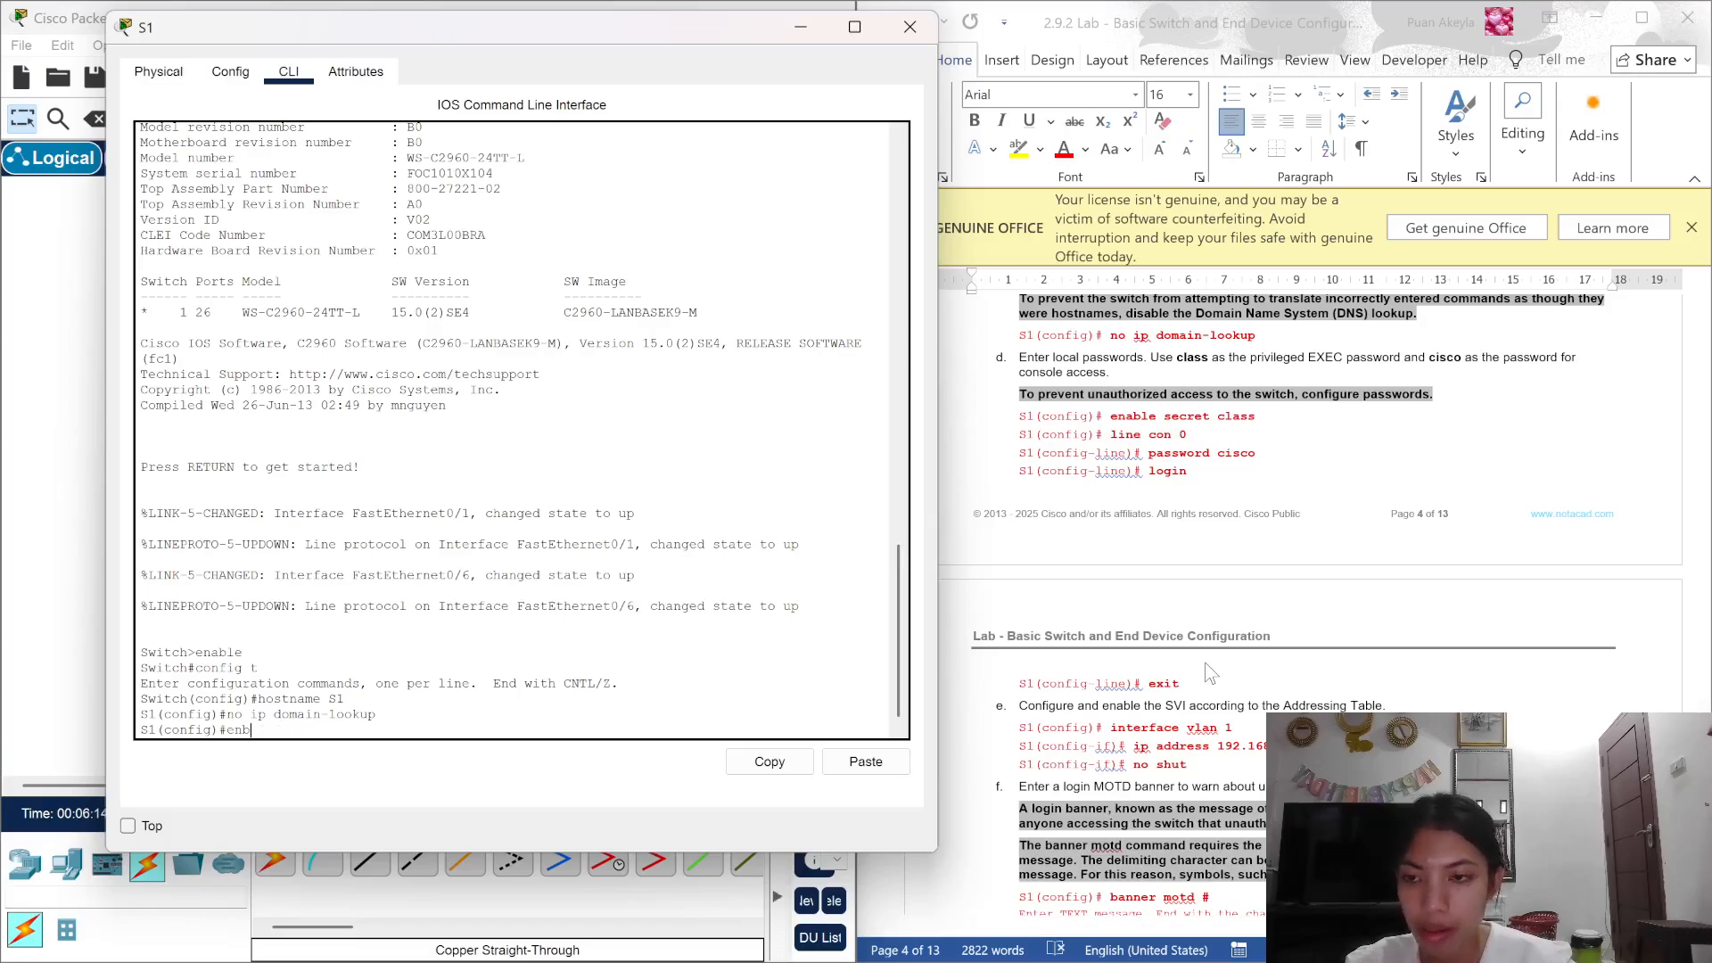
pyautogui.write('ables')
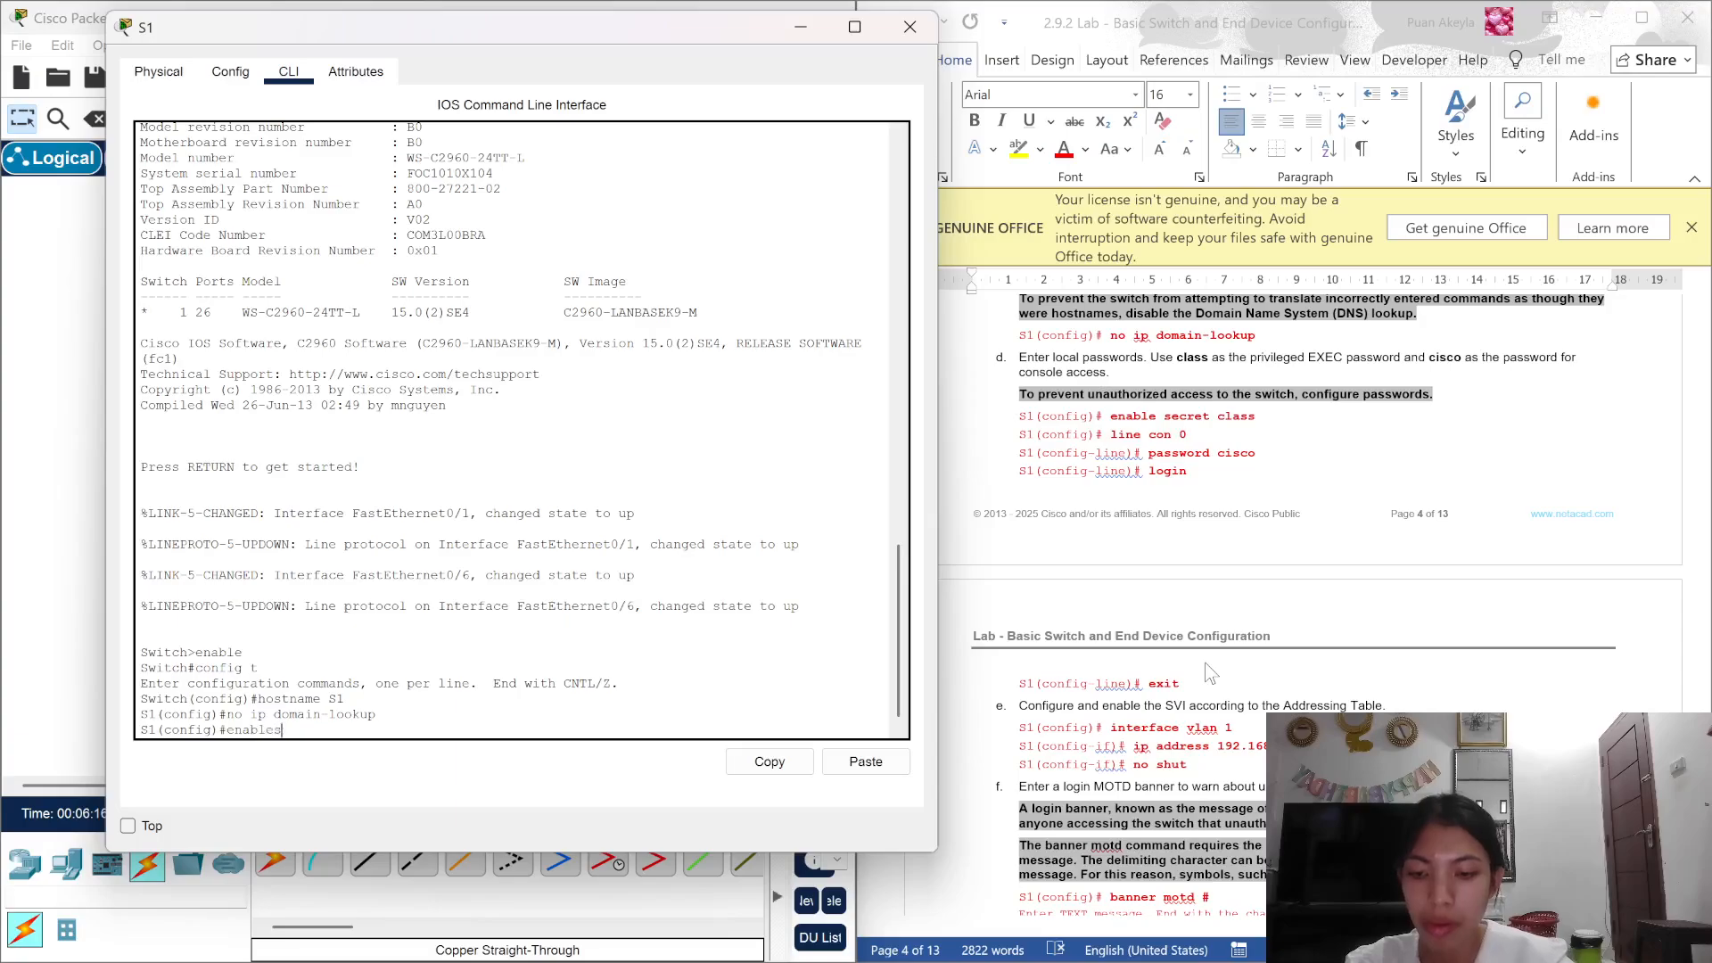
pyautogui.press('BackSpace')
pyautogui.write(' scc')
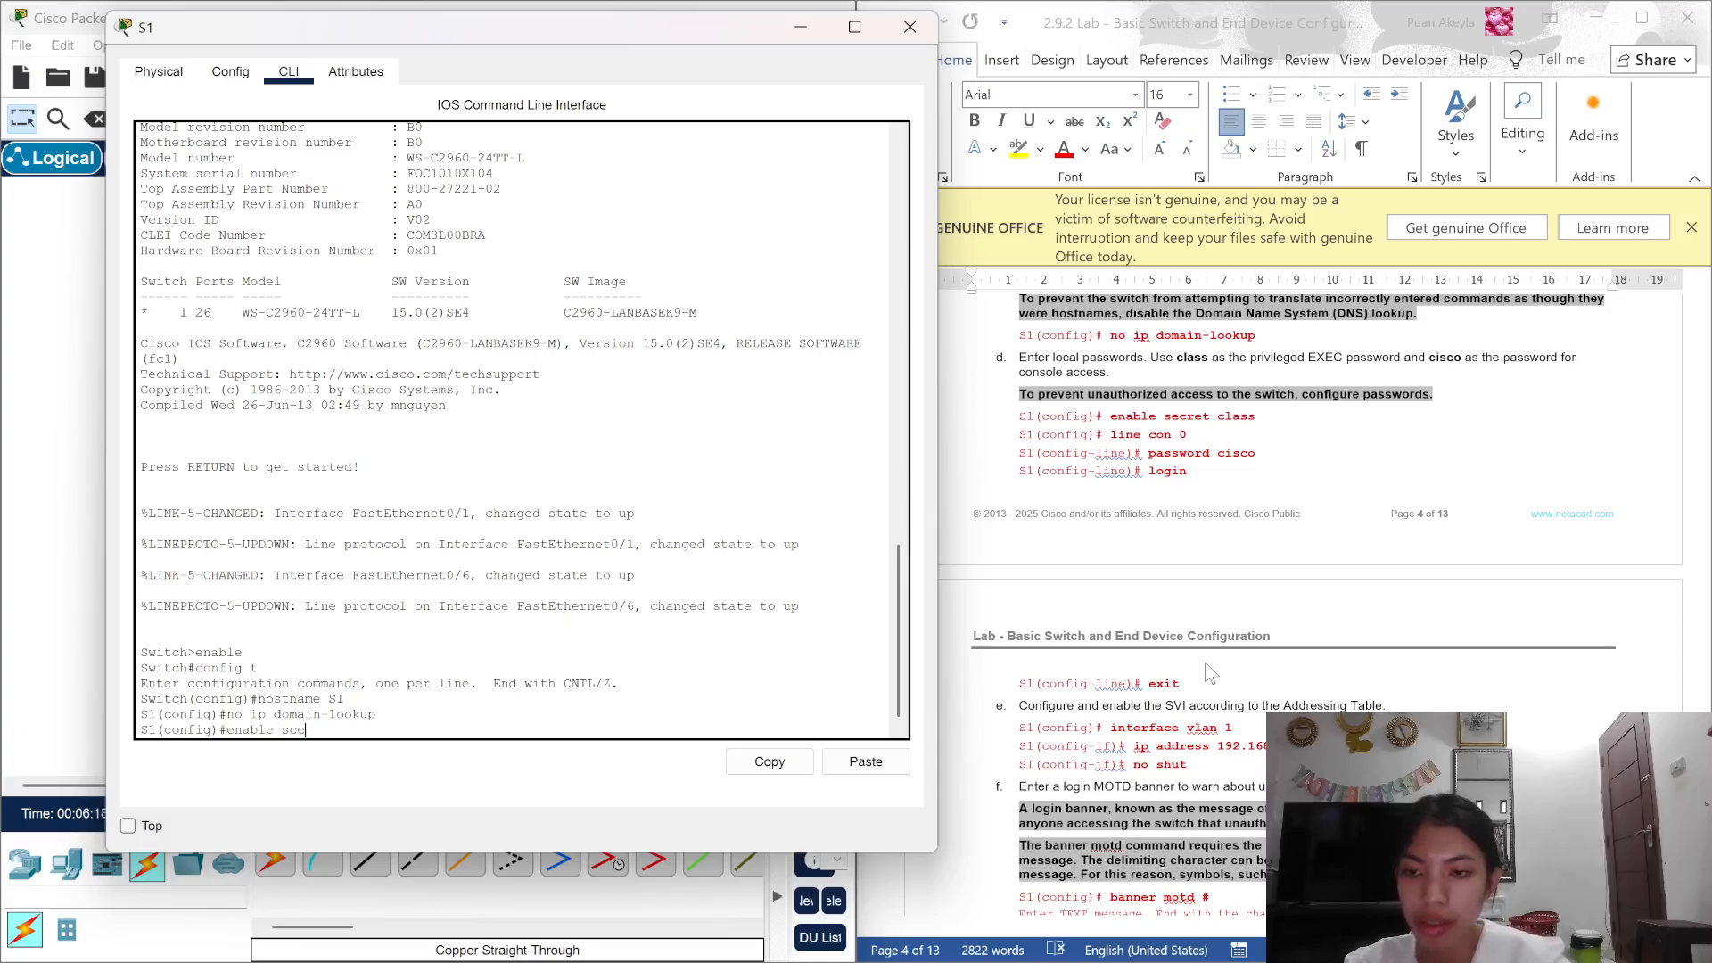
pyautogui.press('BackSpace')
pyautogui.write('e')
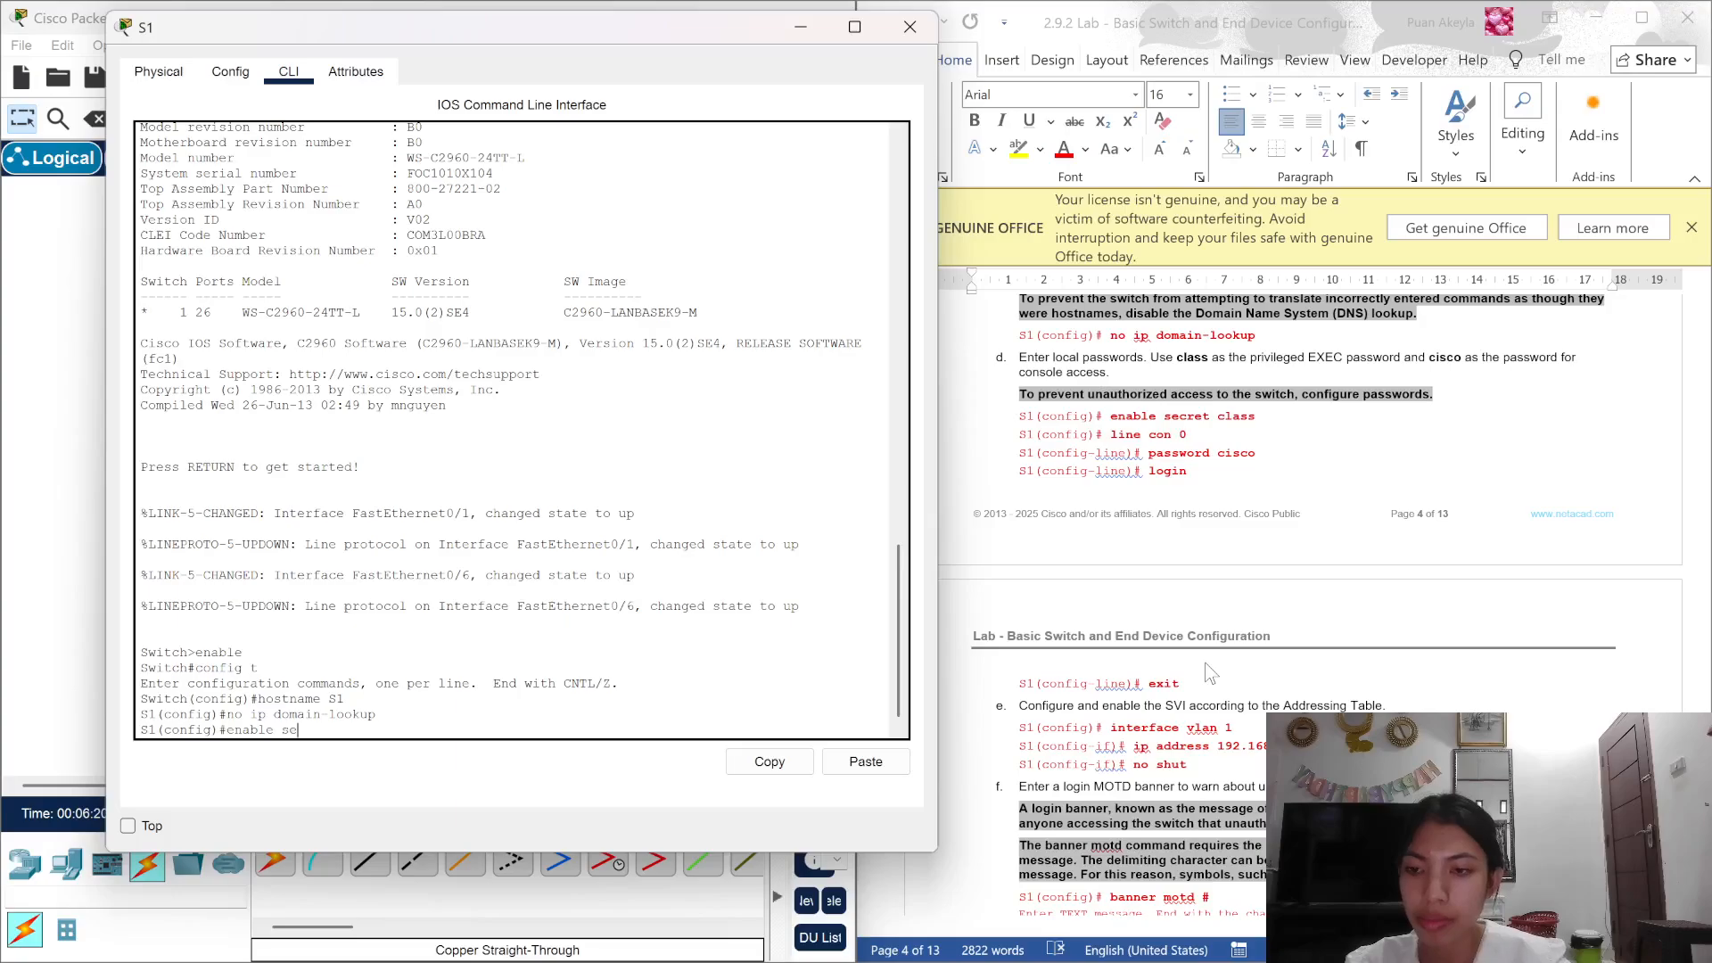
pyautogui.write('cret cl')
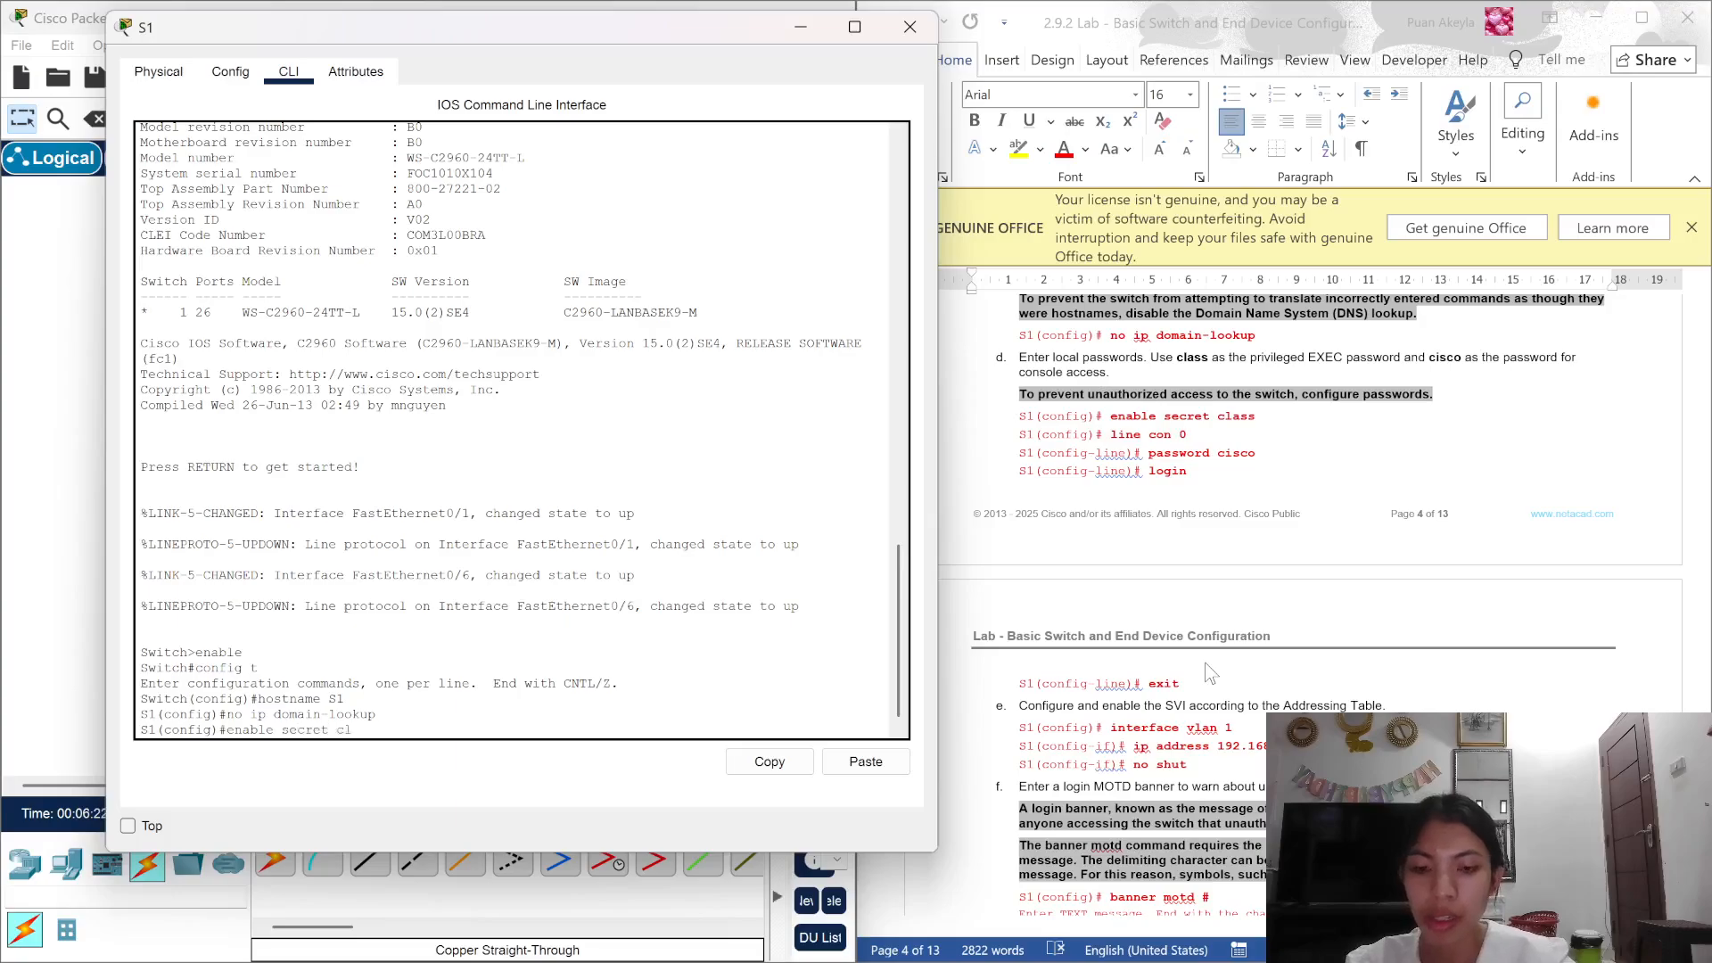
pyautogui.write('ass')
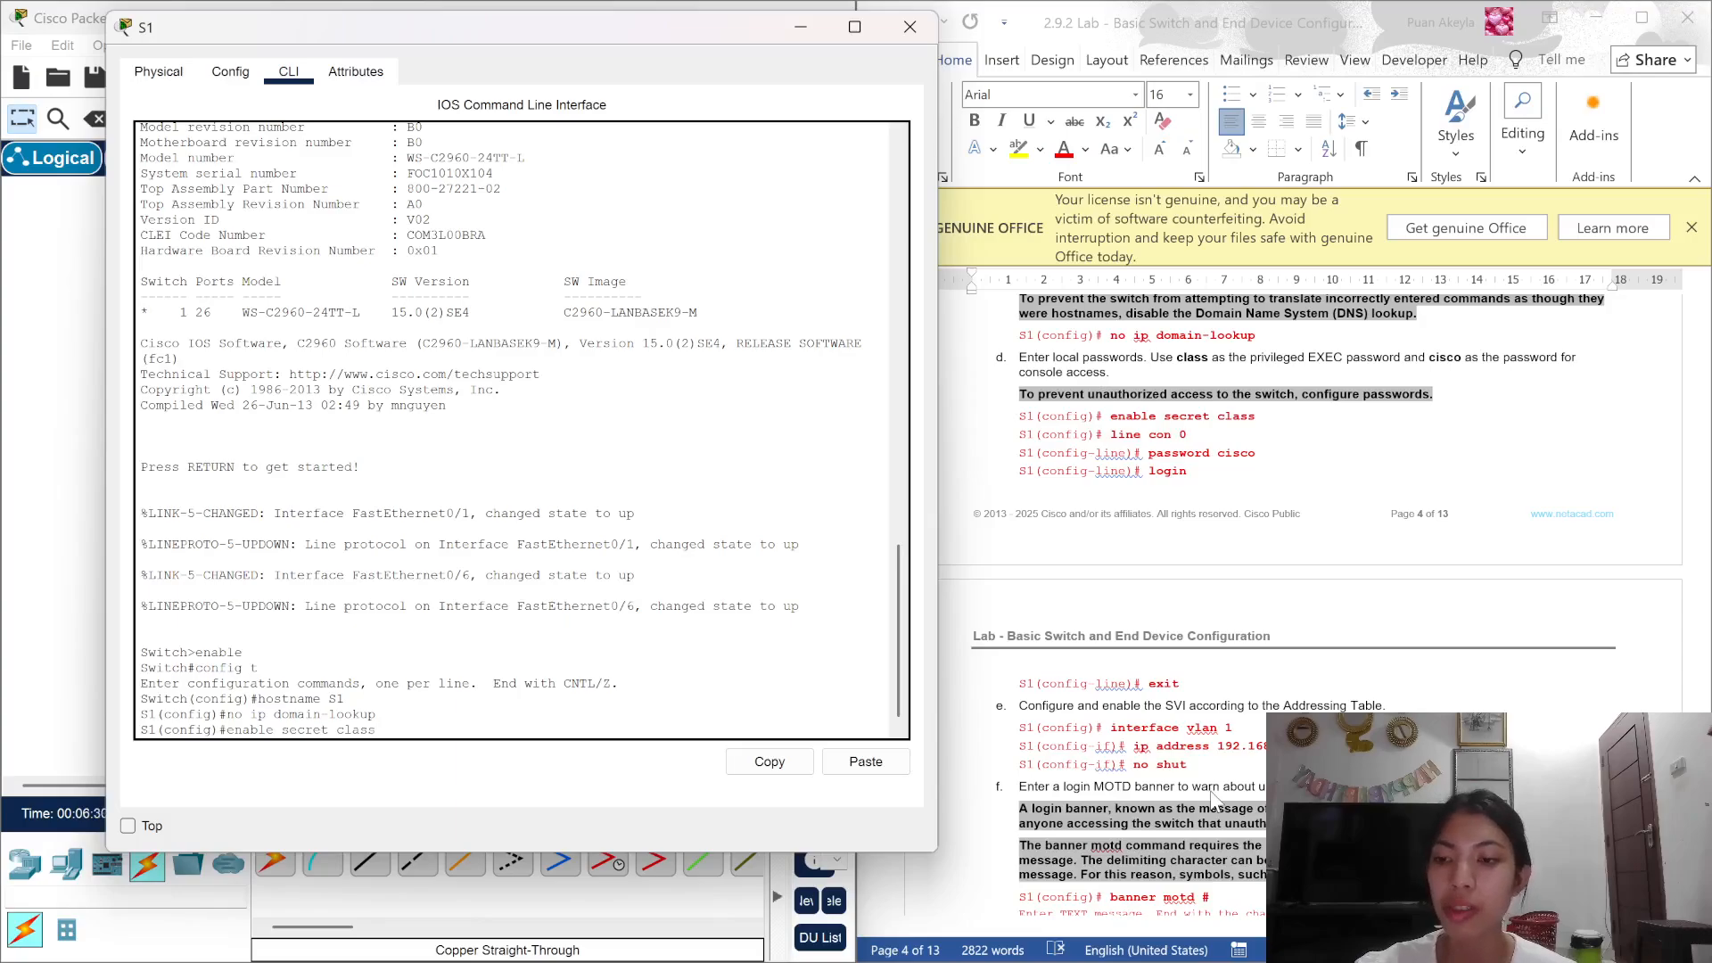
pyautogui.press('Return')
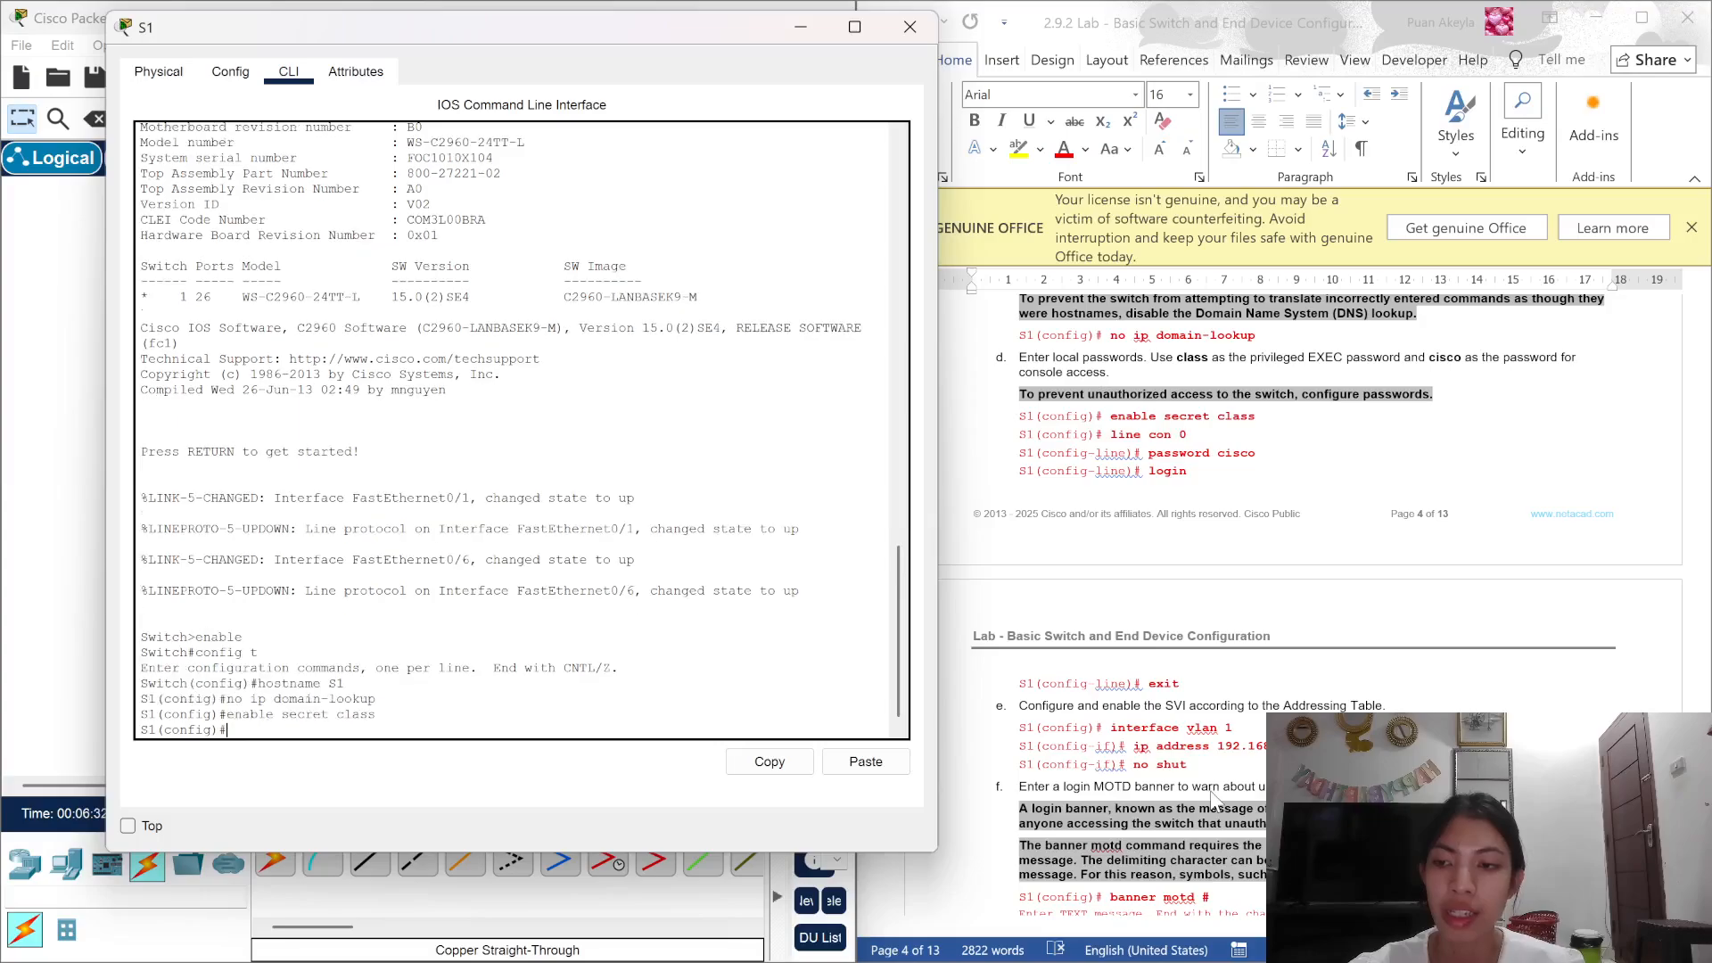
pyautogui.write('li')
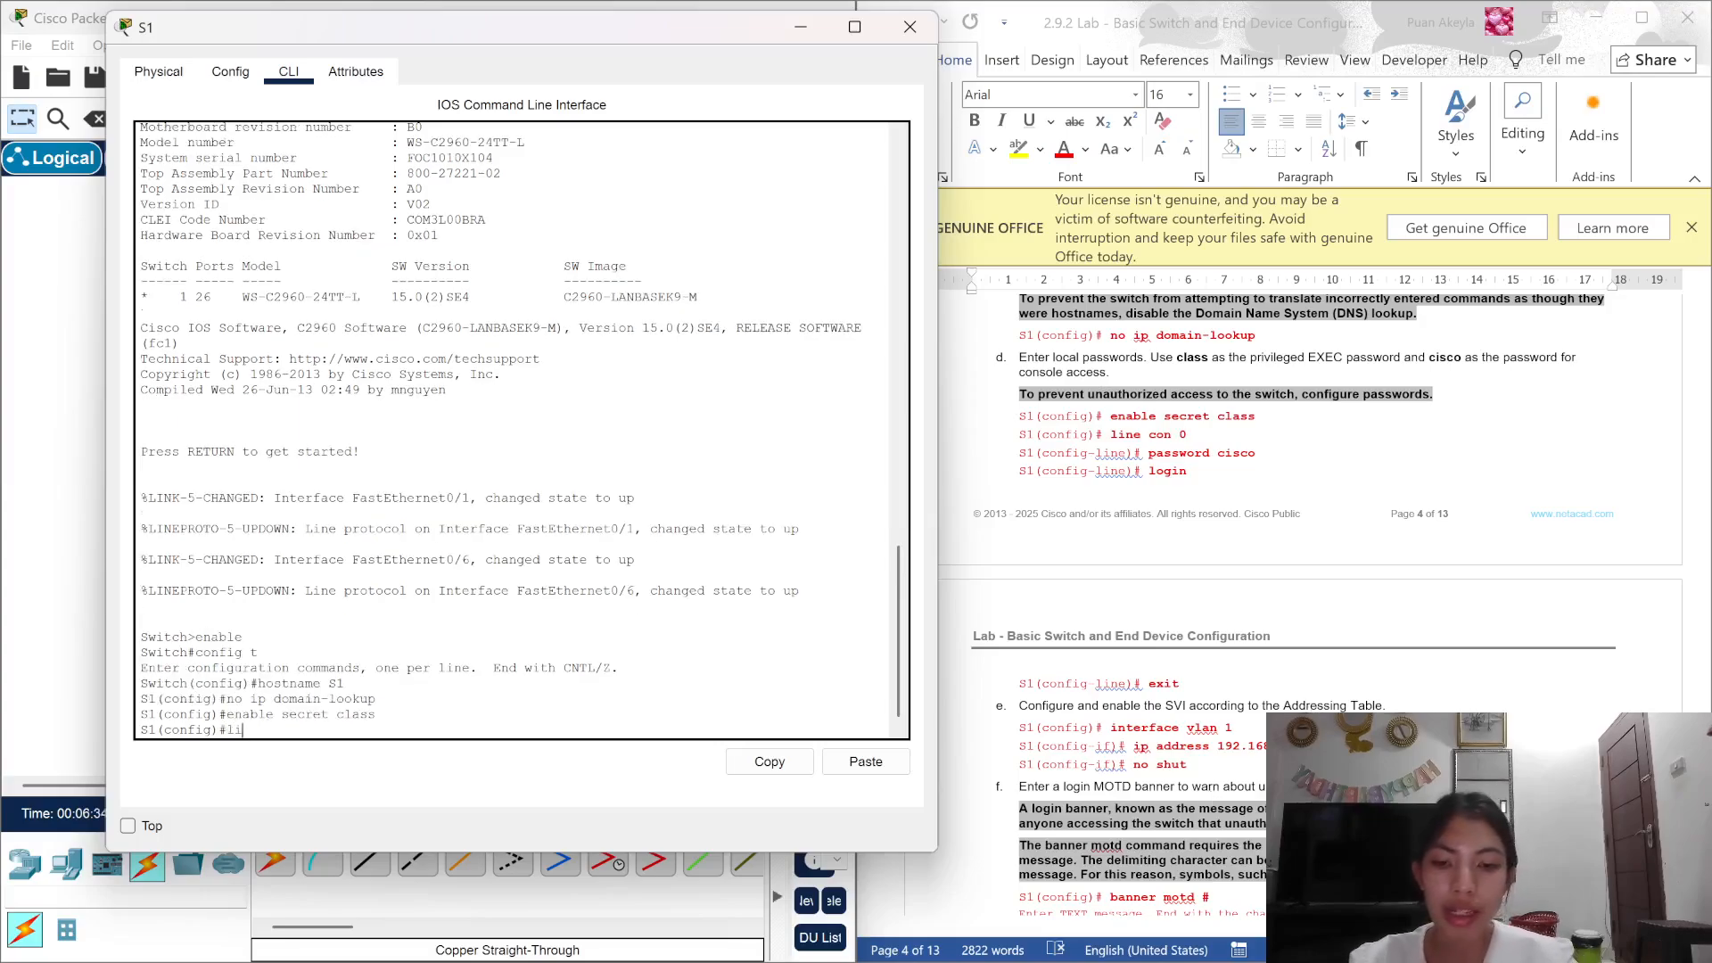
pyautogui.write('ne ')
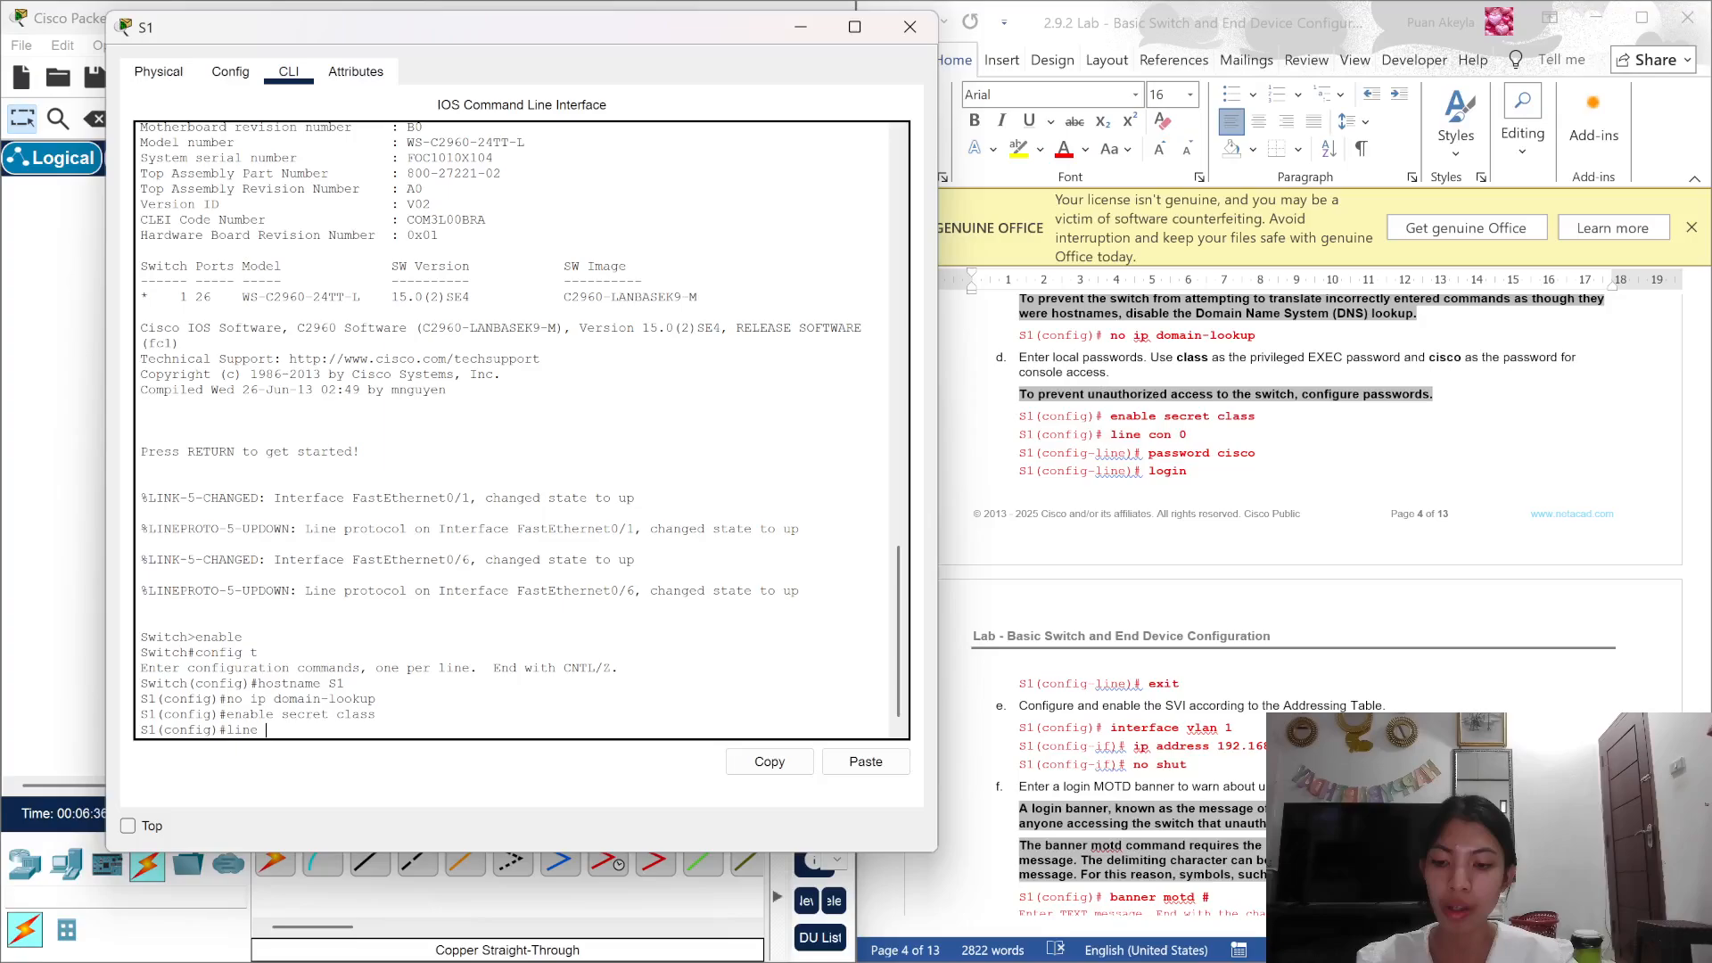
pyautogui.write('con 0')
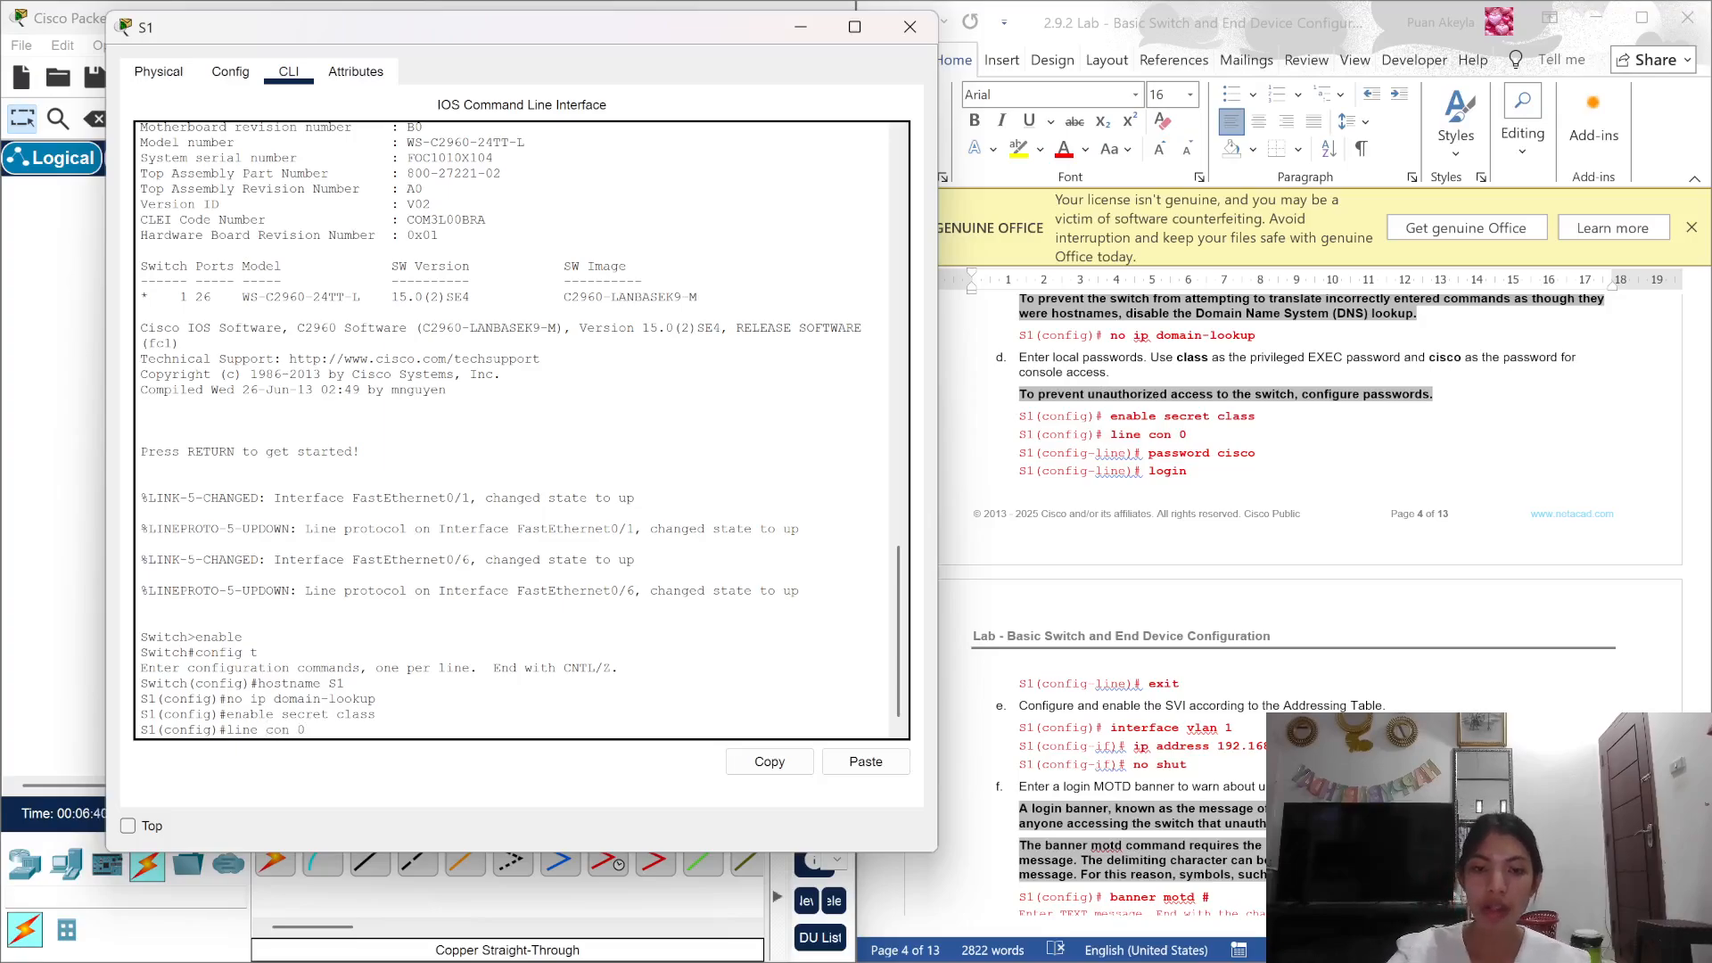
pyautogui.press('Return')
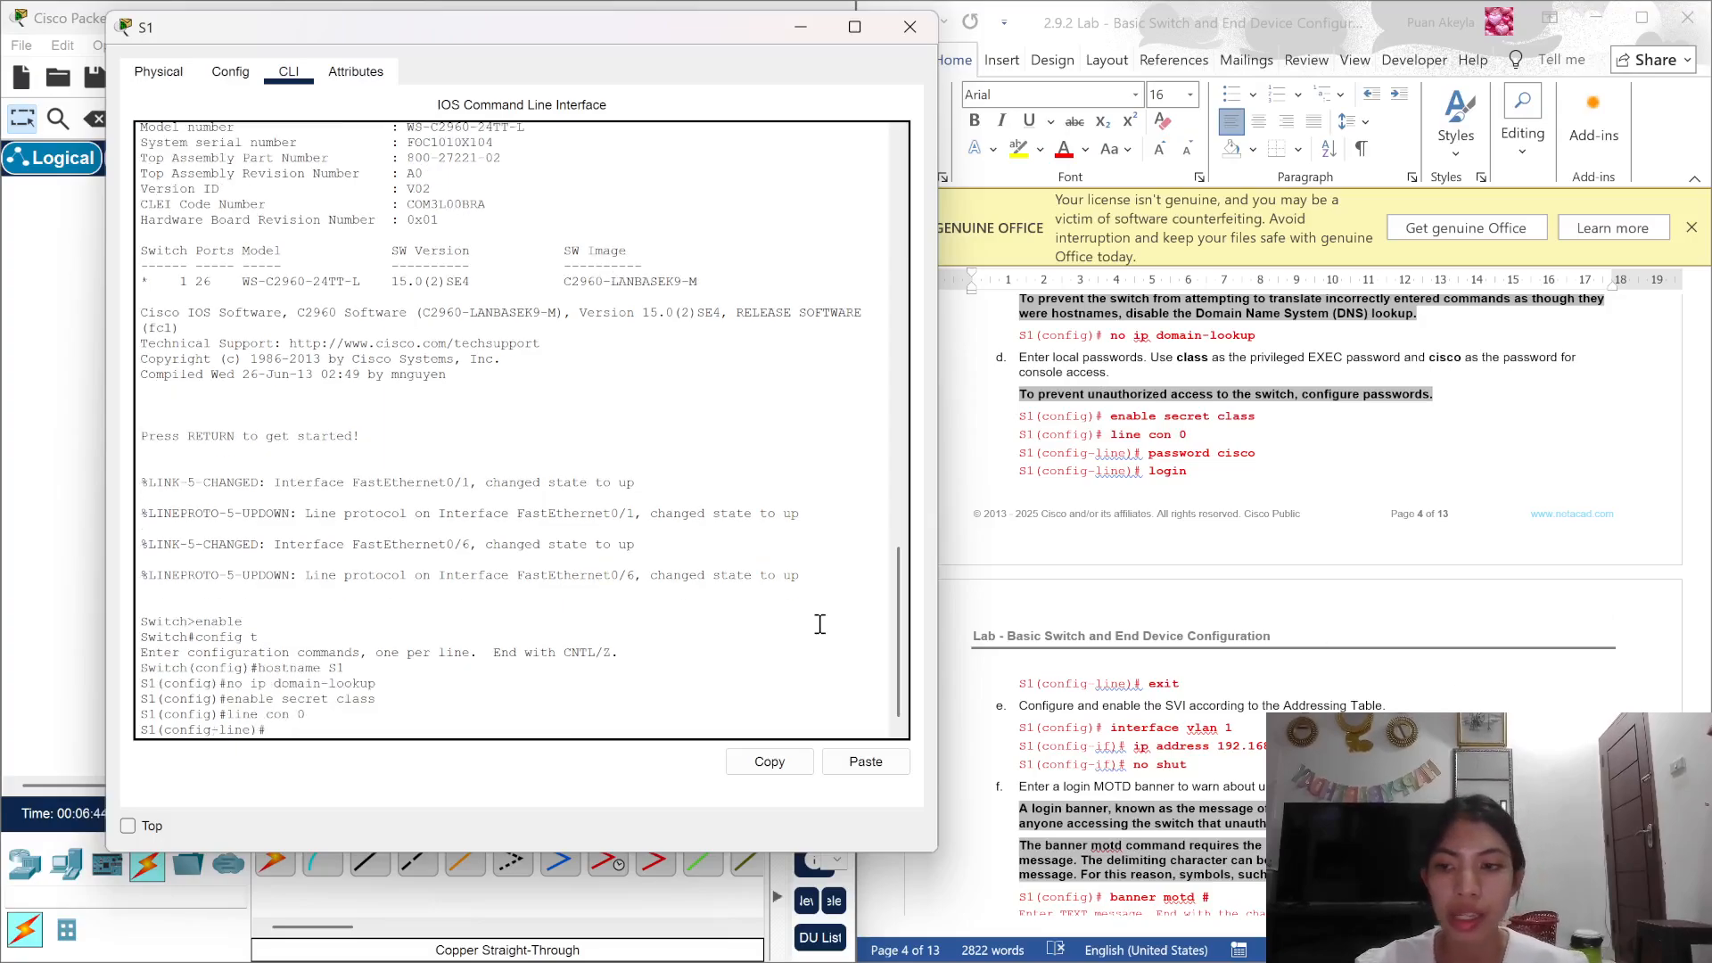
# Step: Give console line 0 a password, require login, and return to global configuration
pyautogui.write('pas')
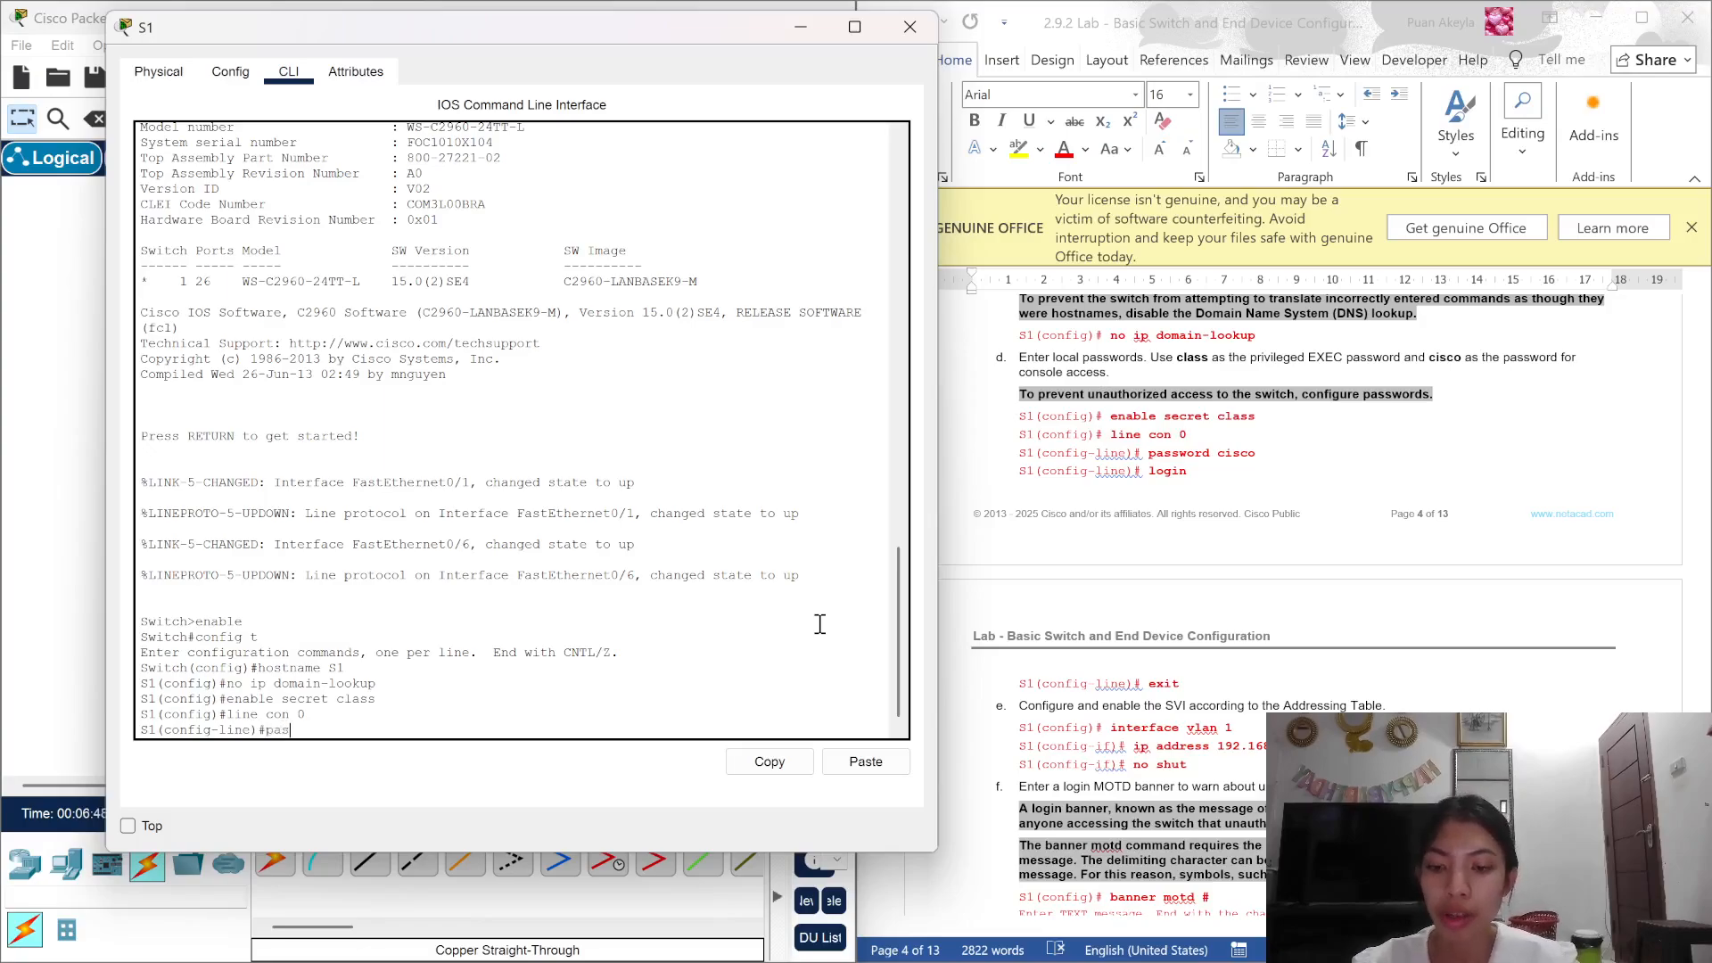
pyautogui.write('swo')
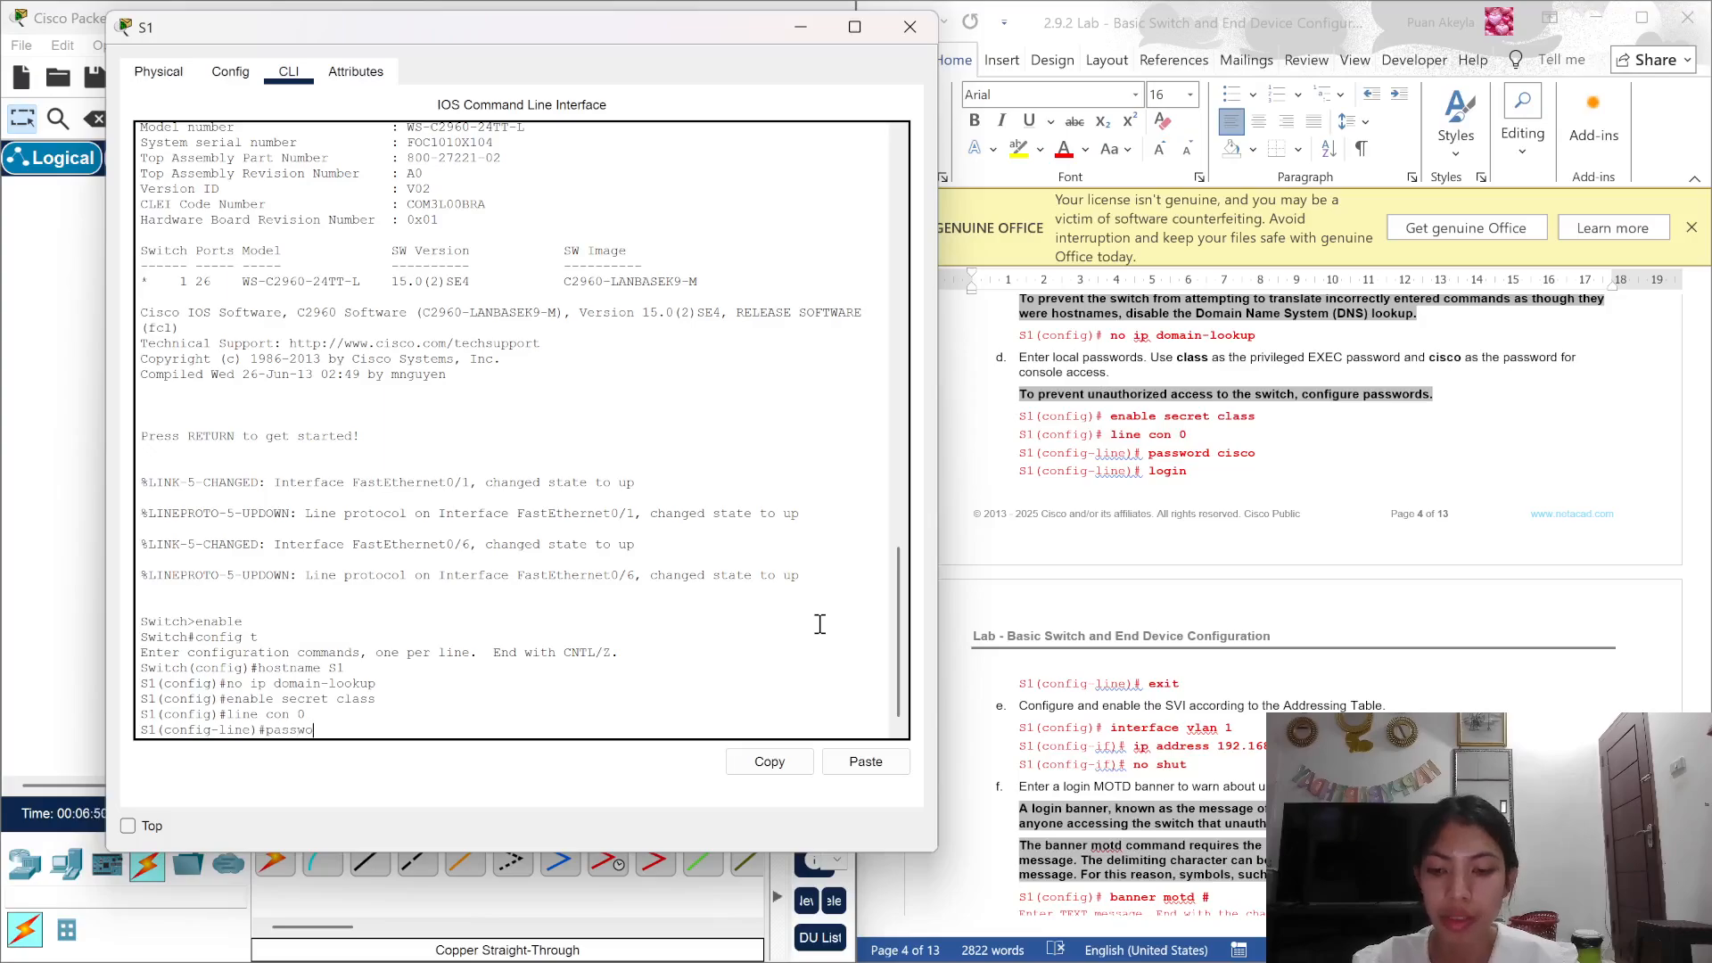
pyautogui.write('rd cis')
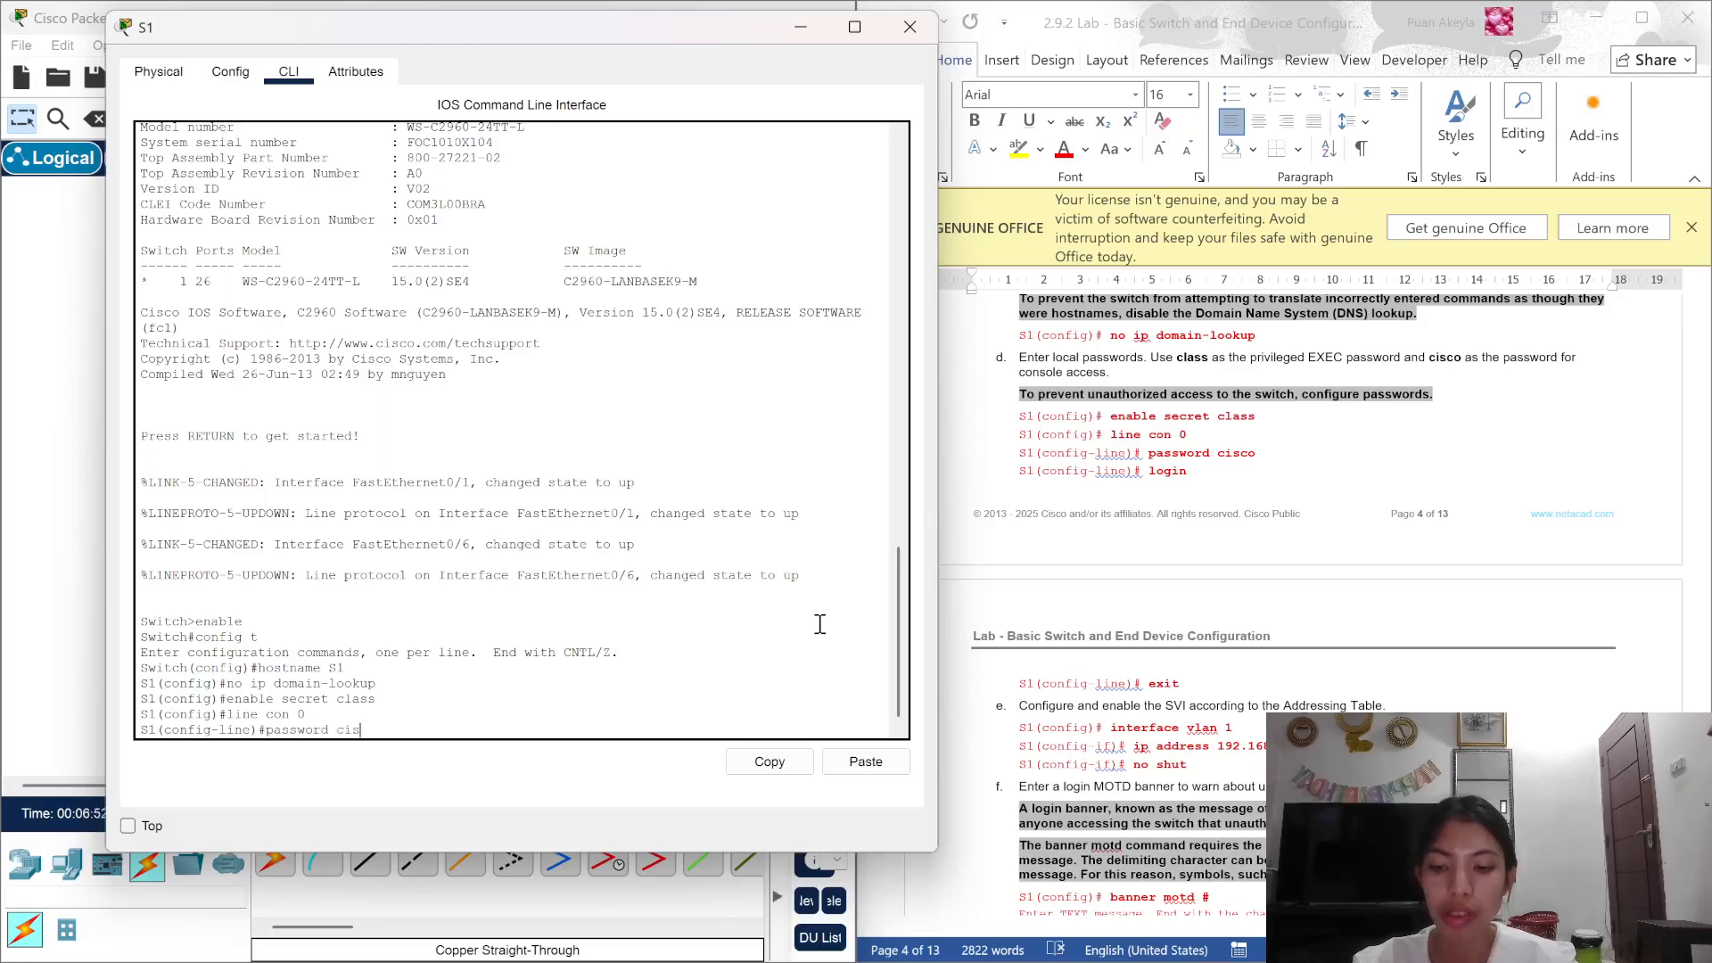
pyautogui.write('co')
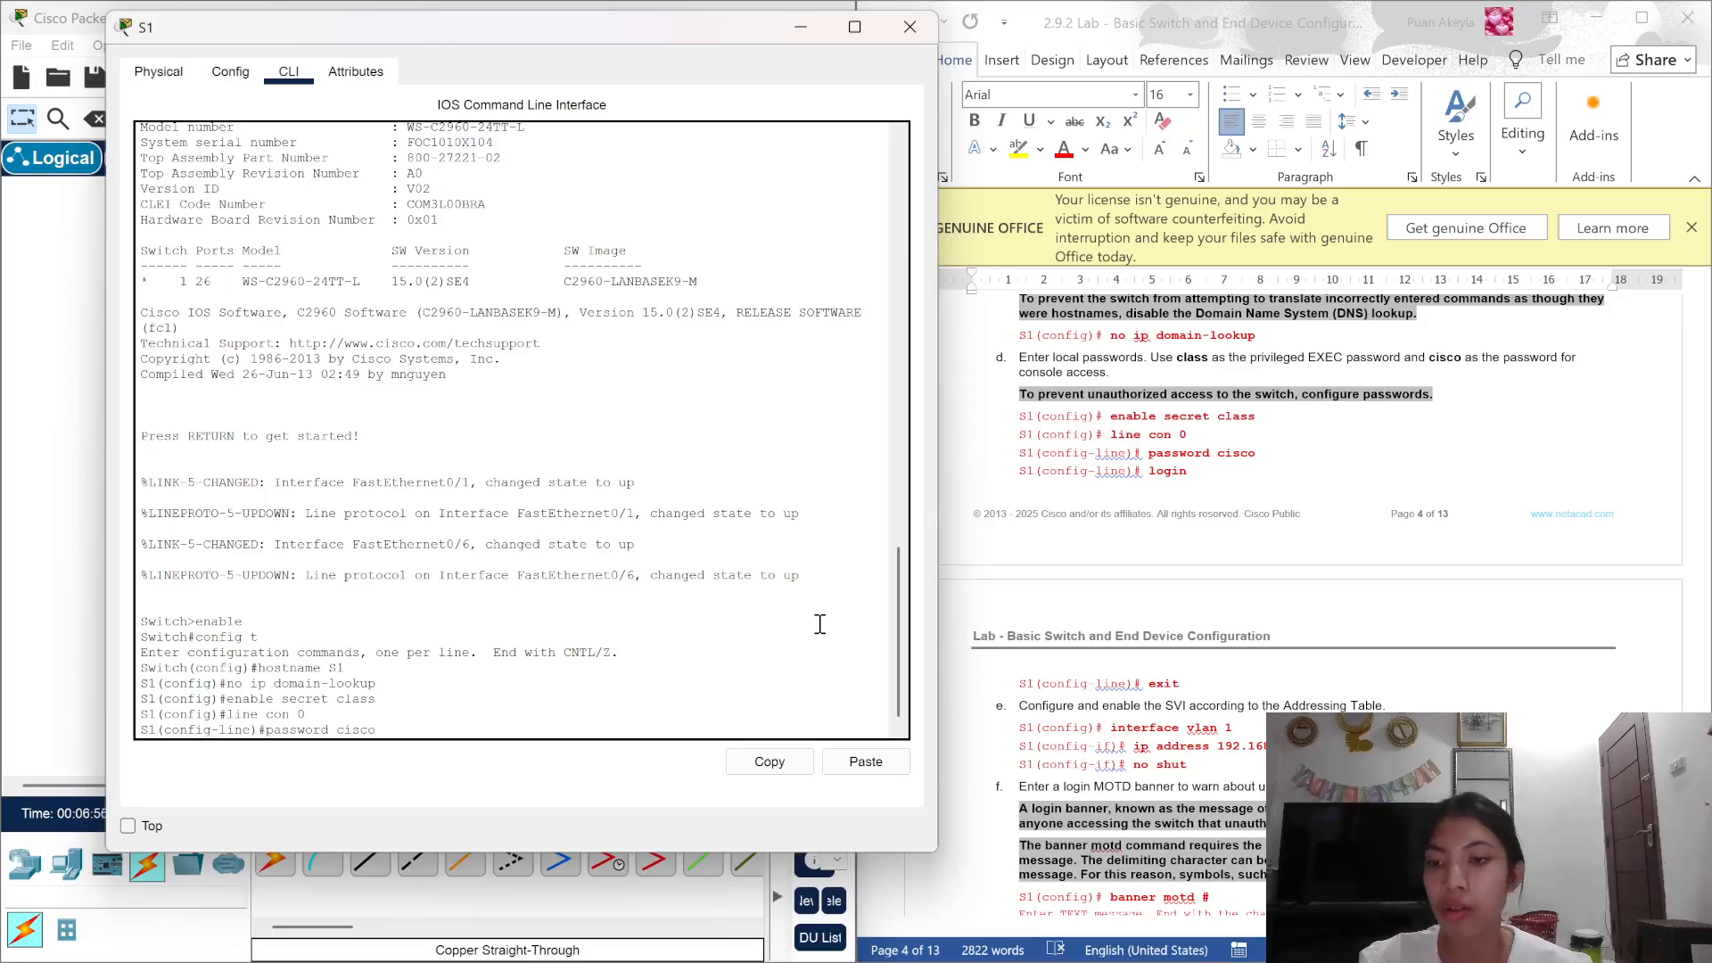
pyautogui.press('Return')
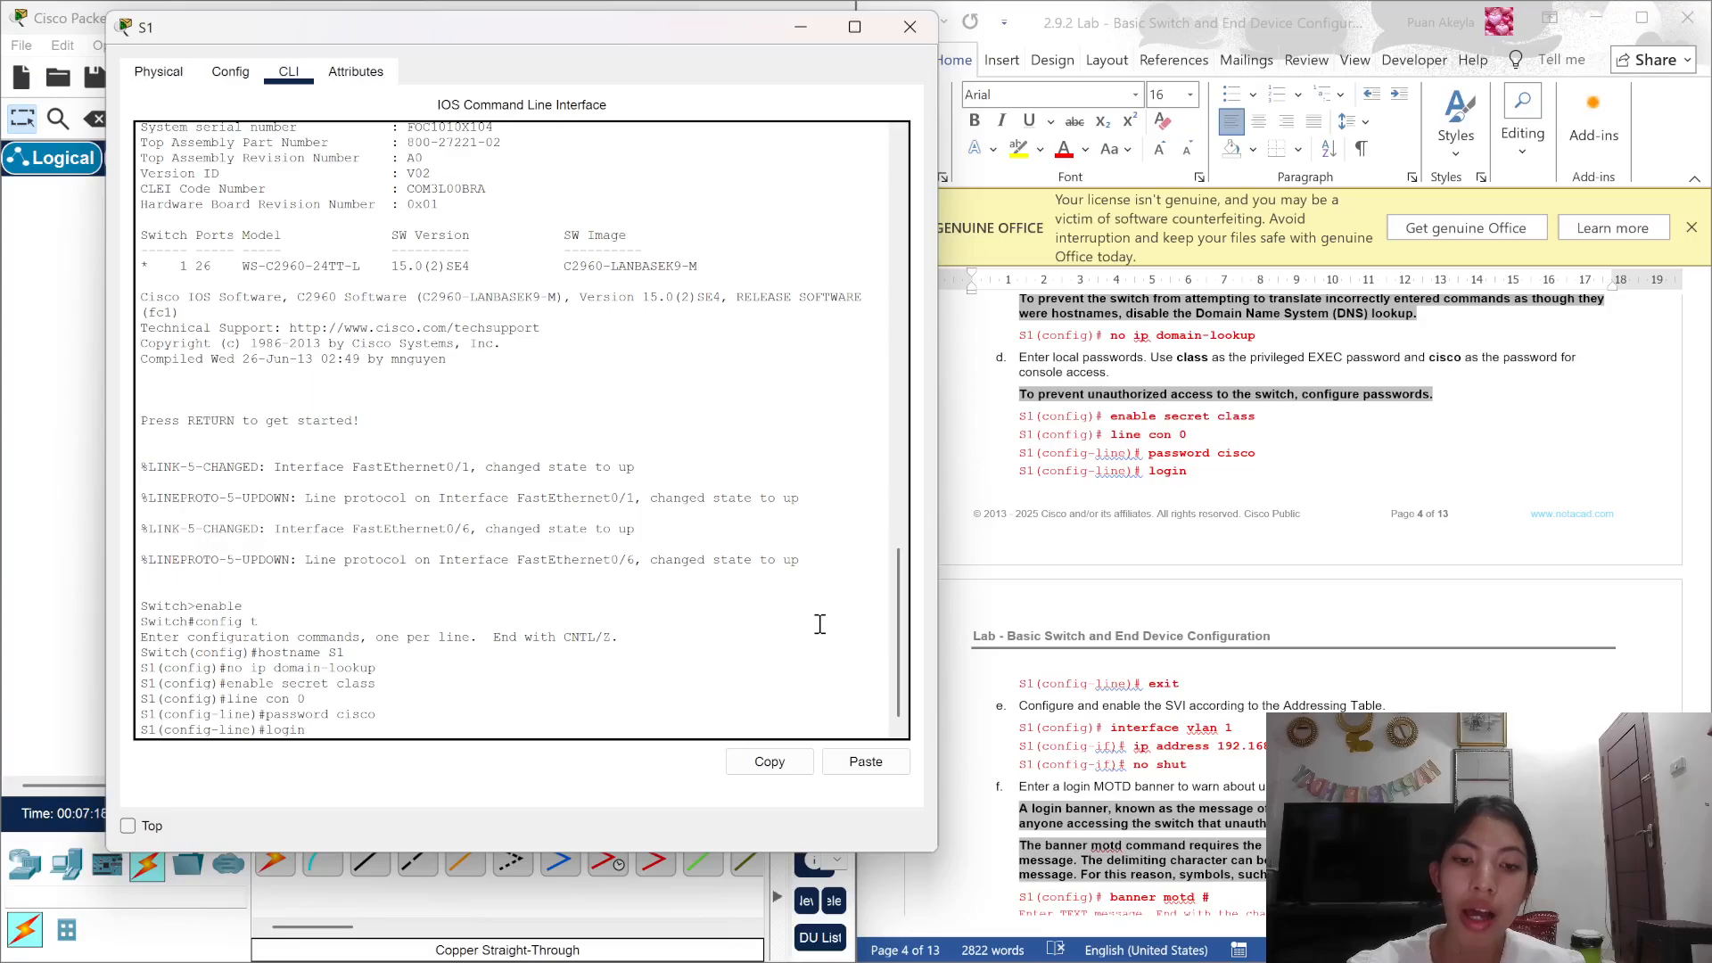
pyautogui.press('Return')
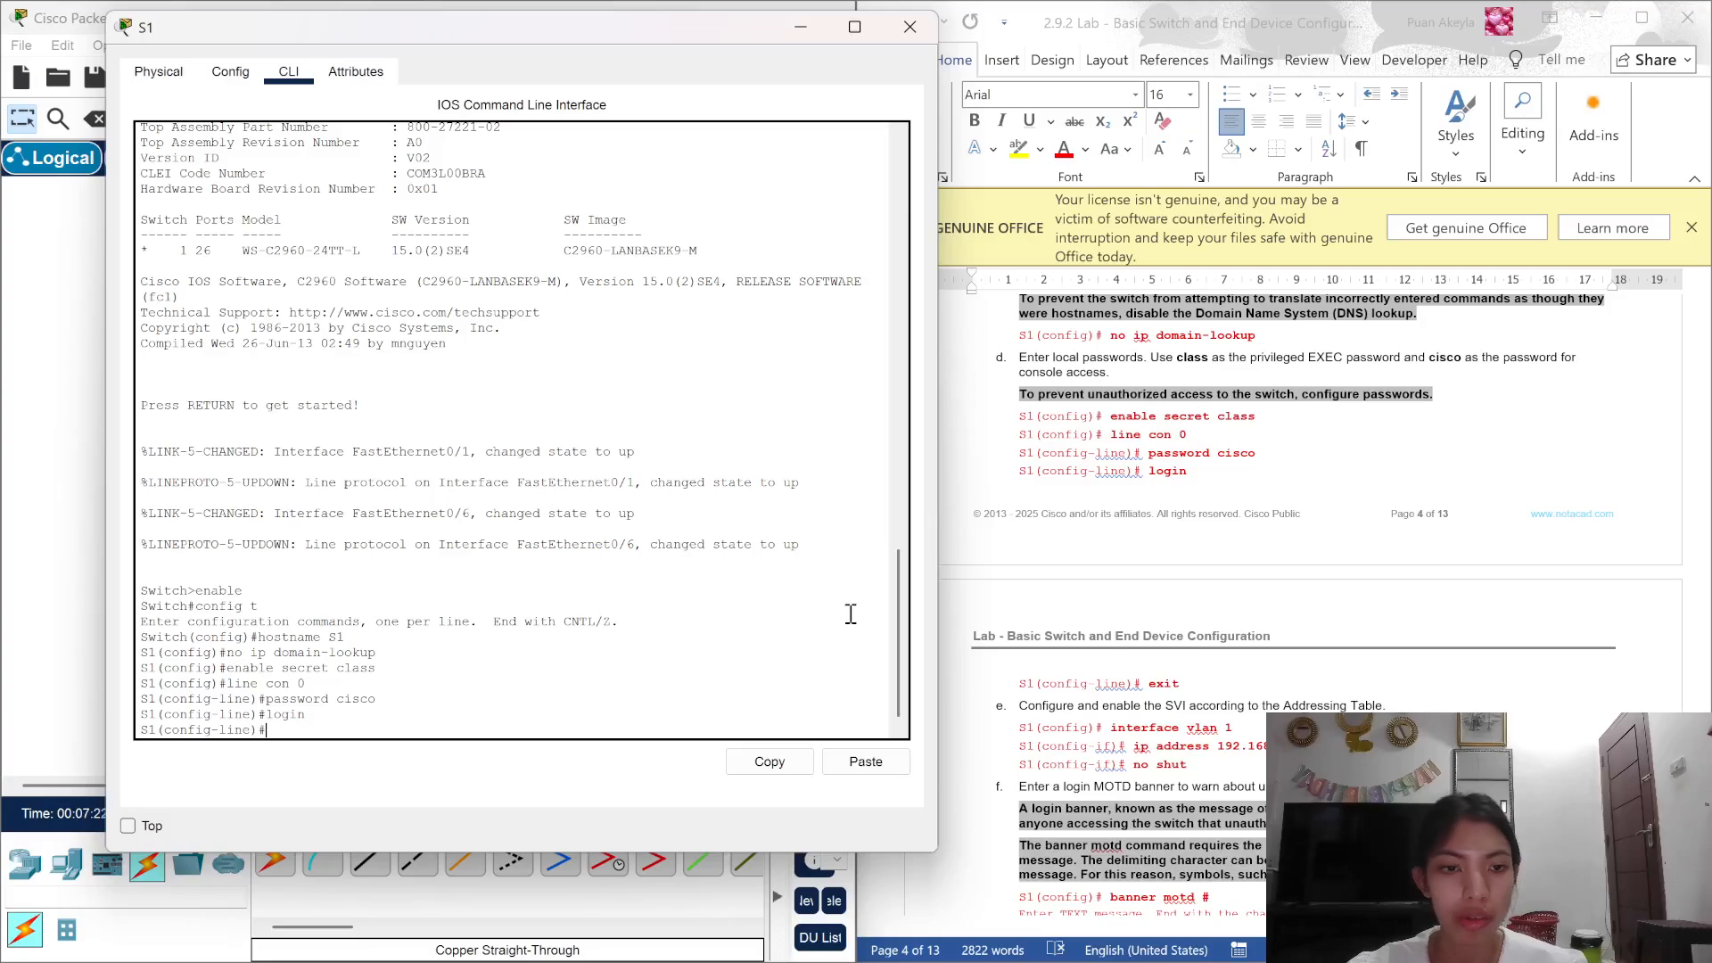
pyautogui.write('exit')
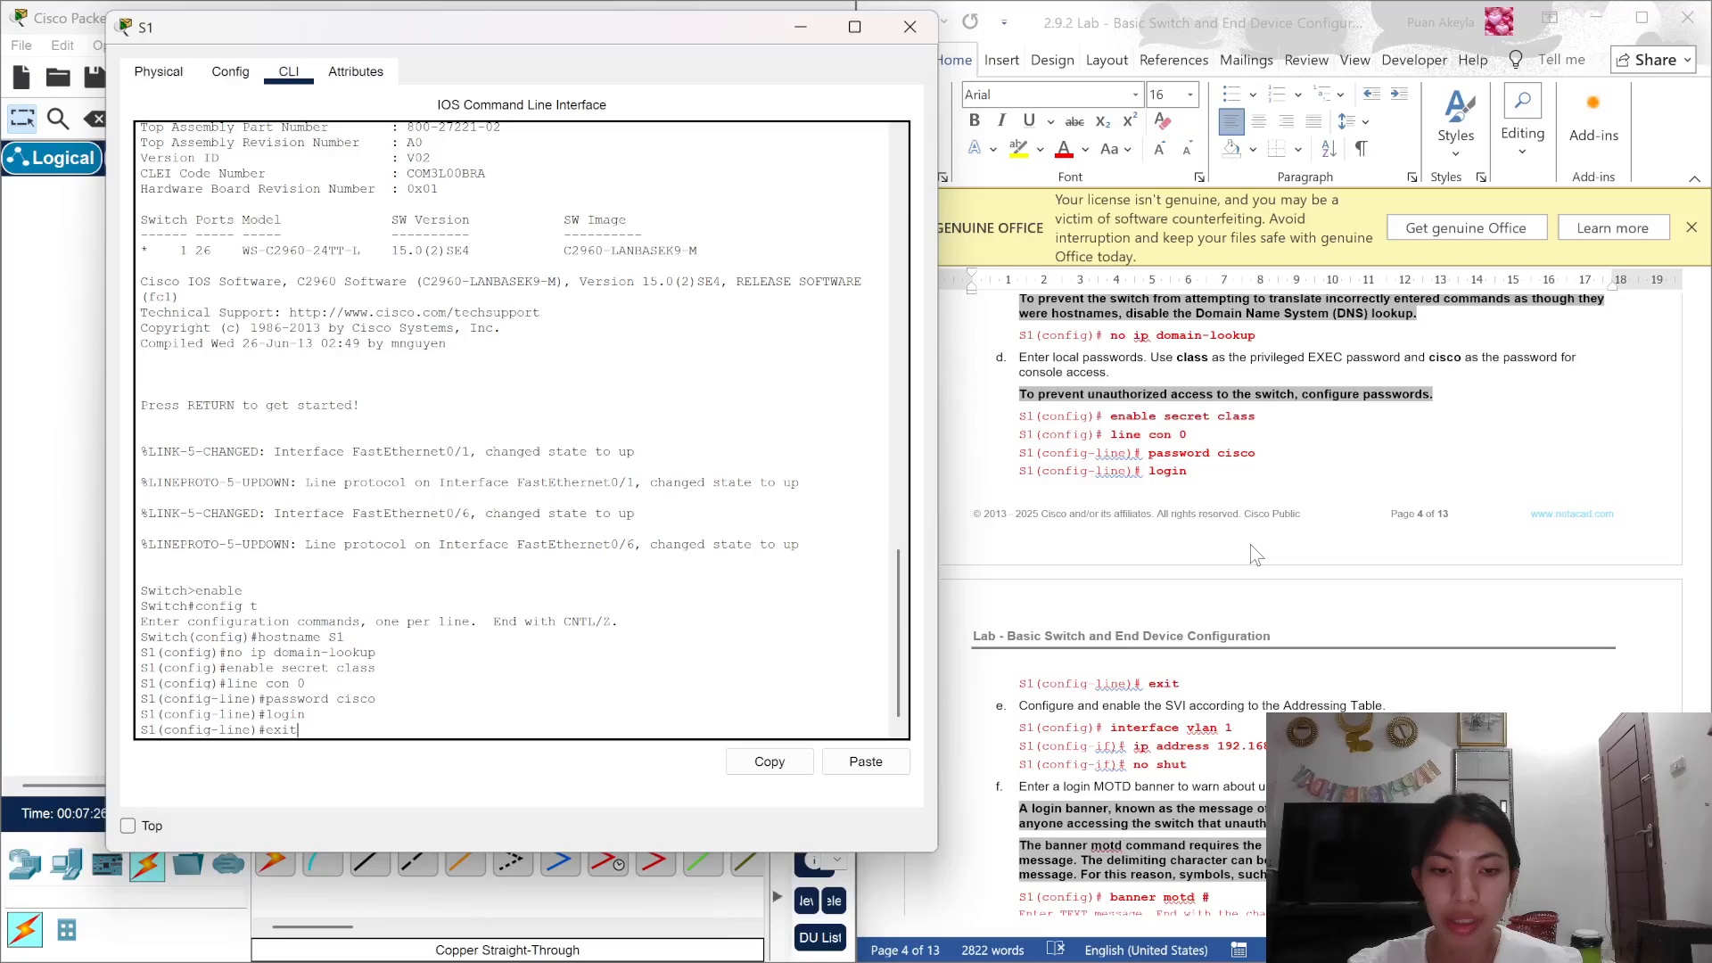
pyautogui.press('Return')
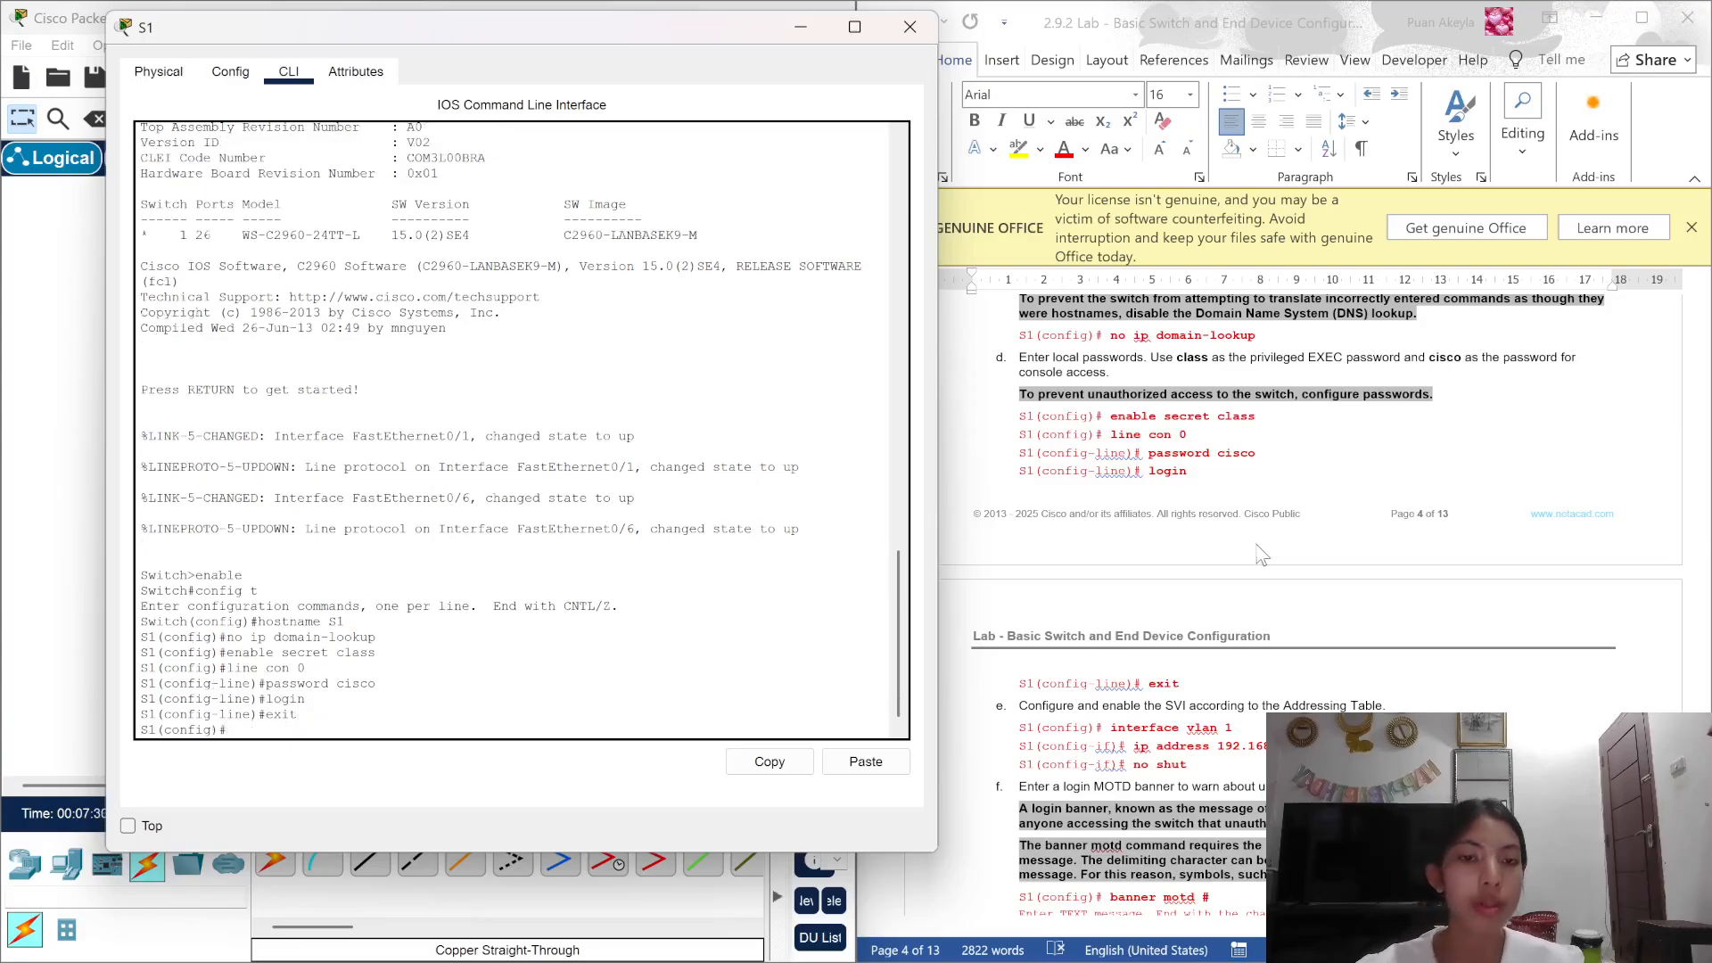
pyautogui.scroll(-5, 1318, 564)
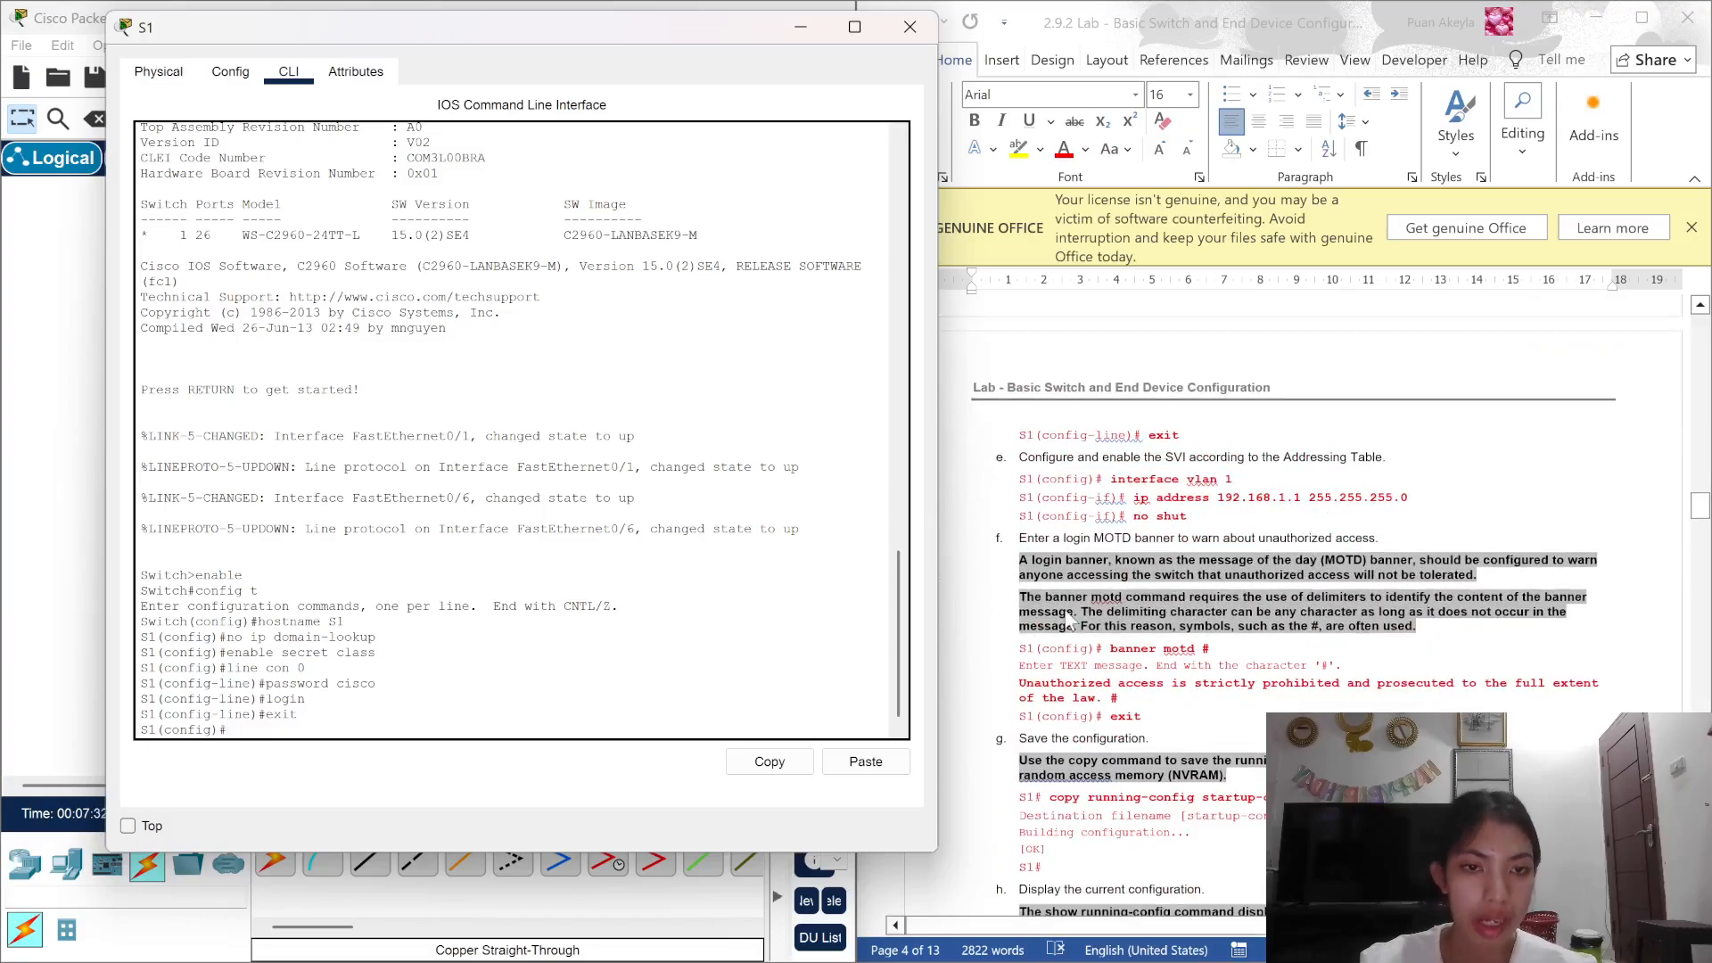
# Step: Assign interface VLAN 1 the address 192.168.1.1 255.255.255.0 and enable it with no shutdown
pyautogui.scroll(-1, 1070, 620)
pyautogui.write('inter')
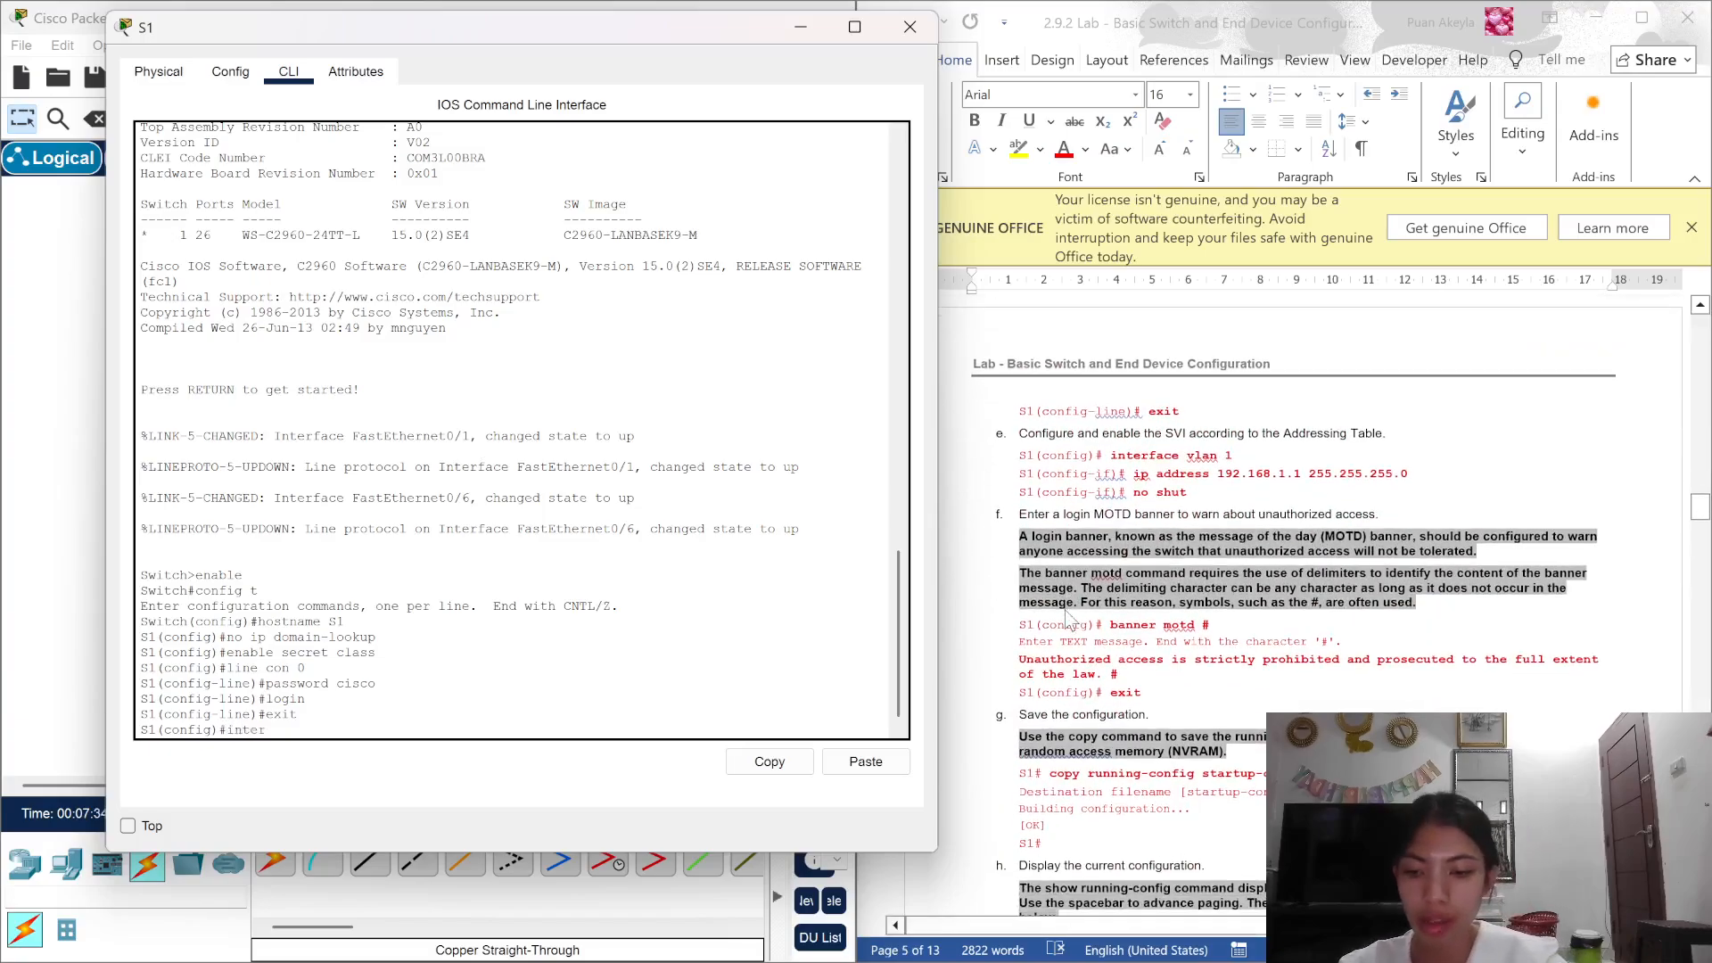
pyautogui.write('face vla')
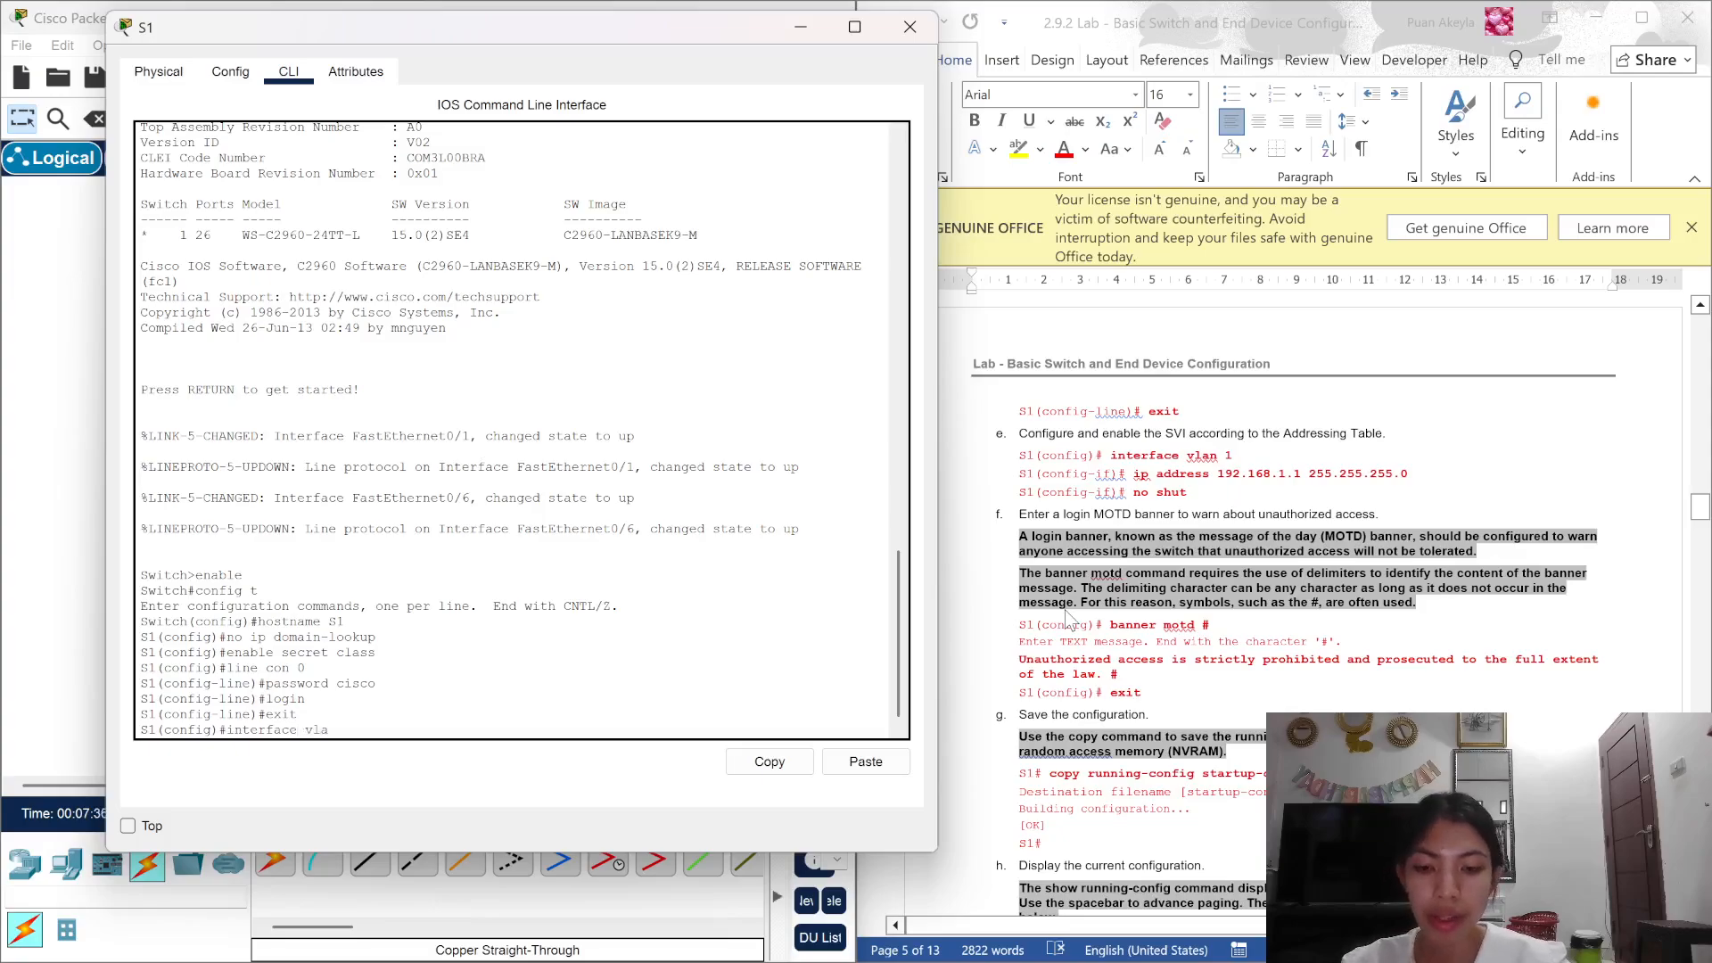
pyautogui.write('n 1')
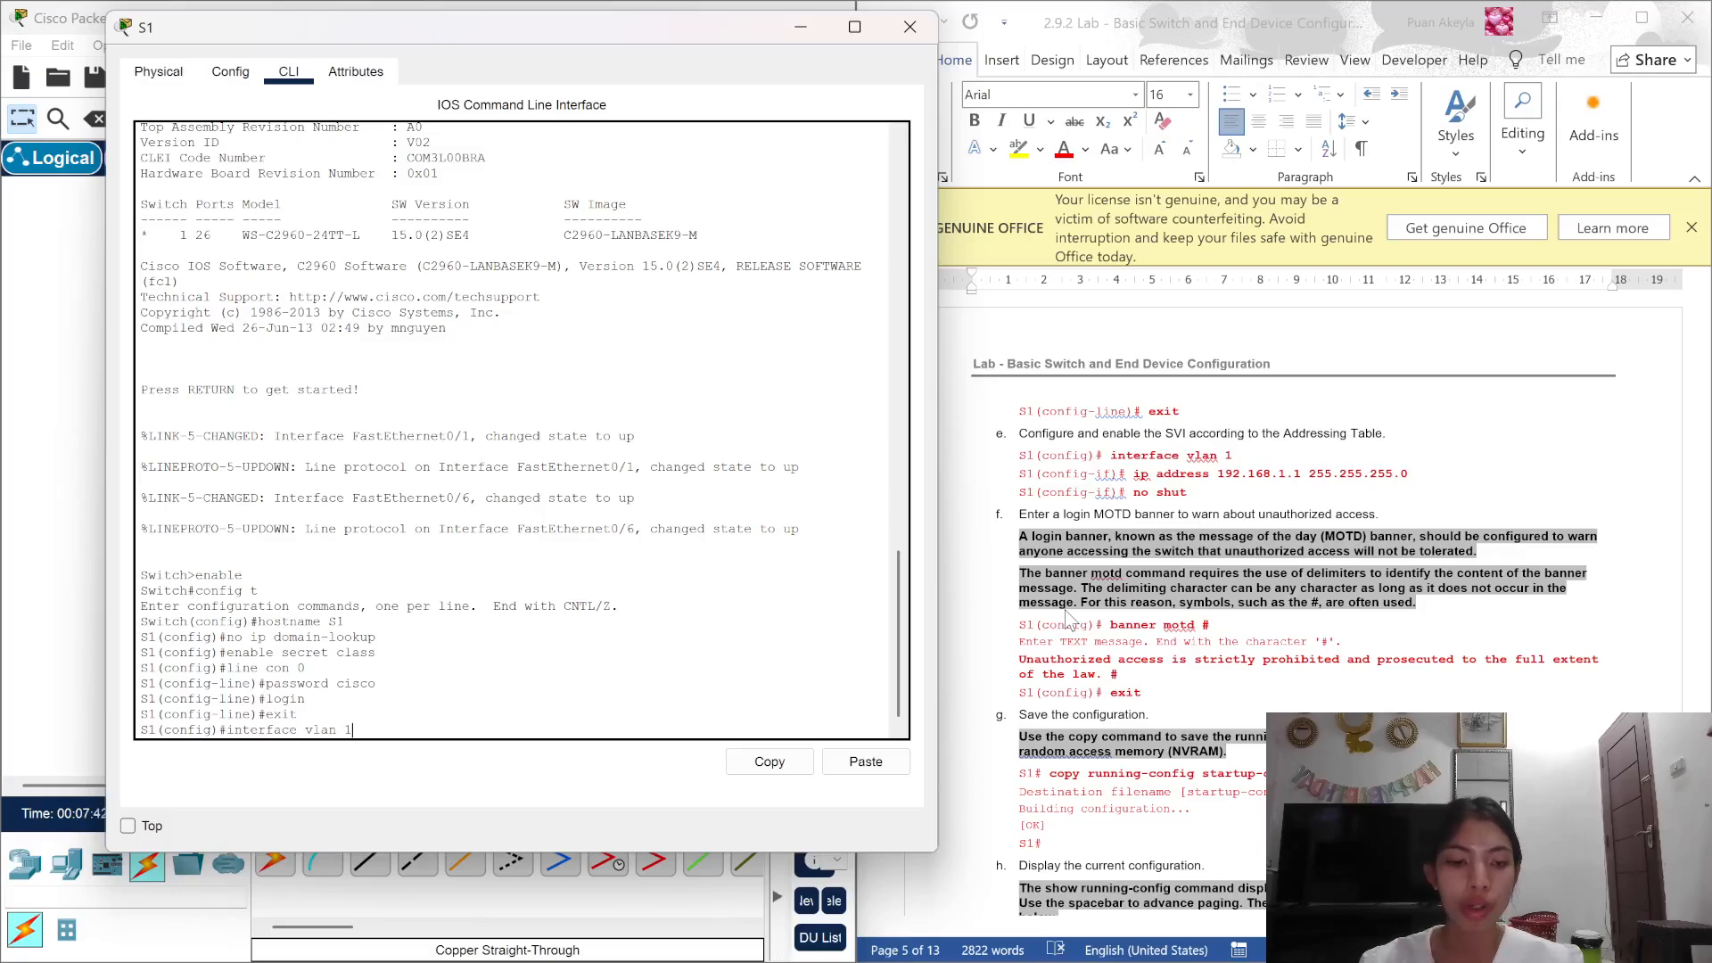
pyautogui.press('Return')
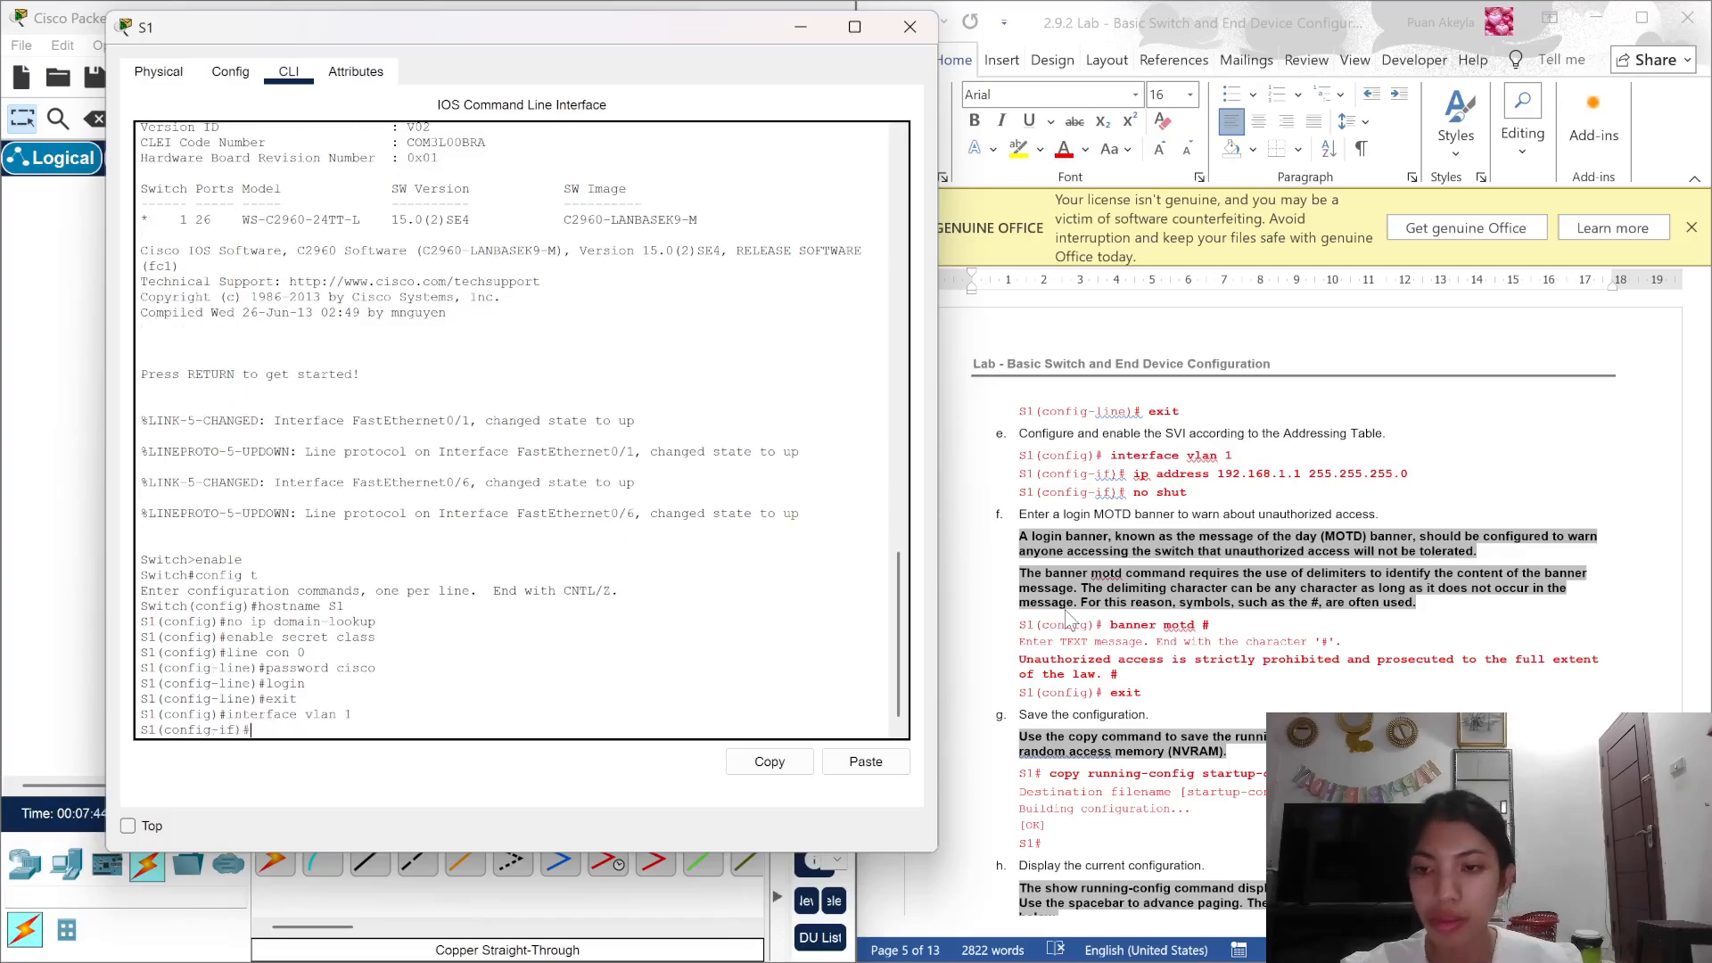
pyautogui.write('ip ')
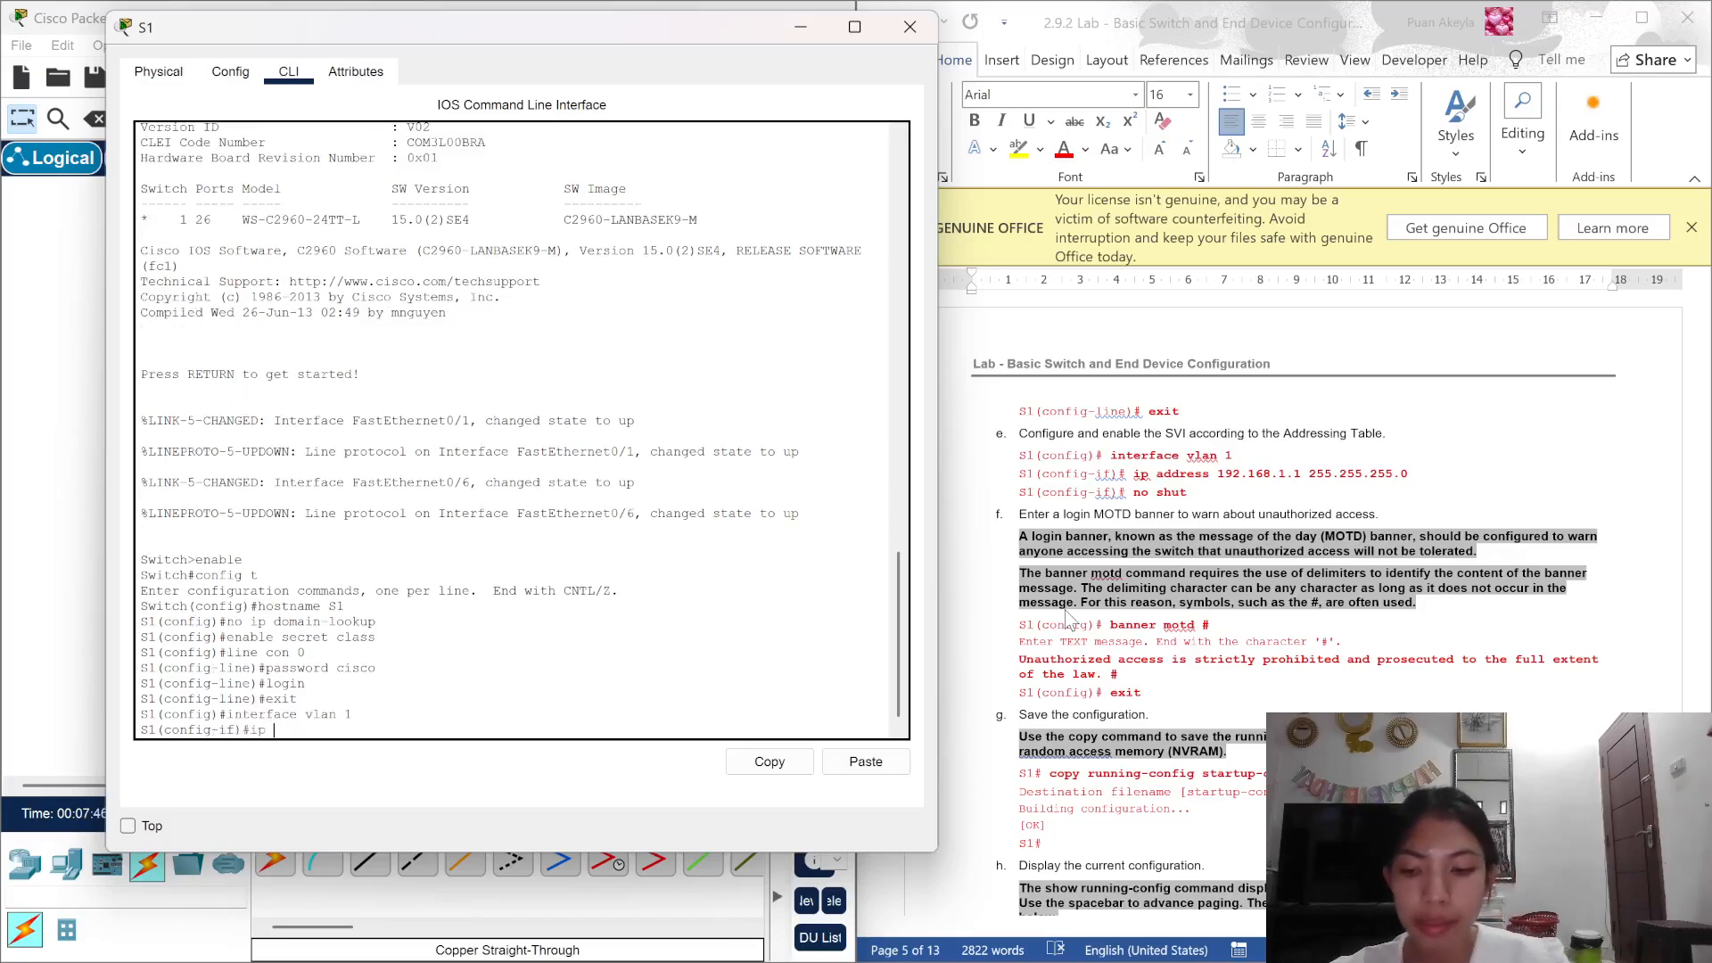
pyautogui.write('address 1')
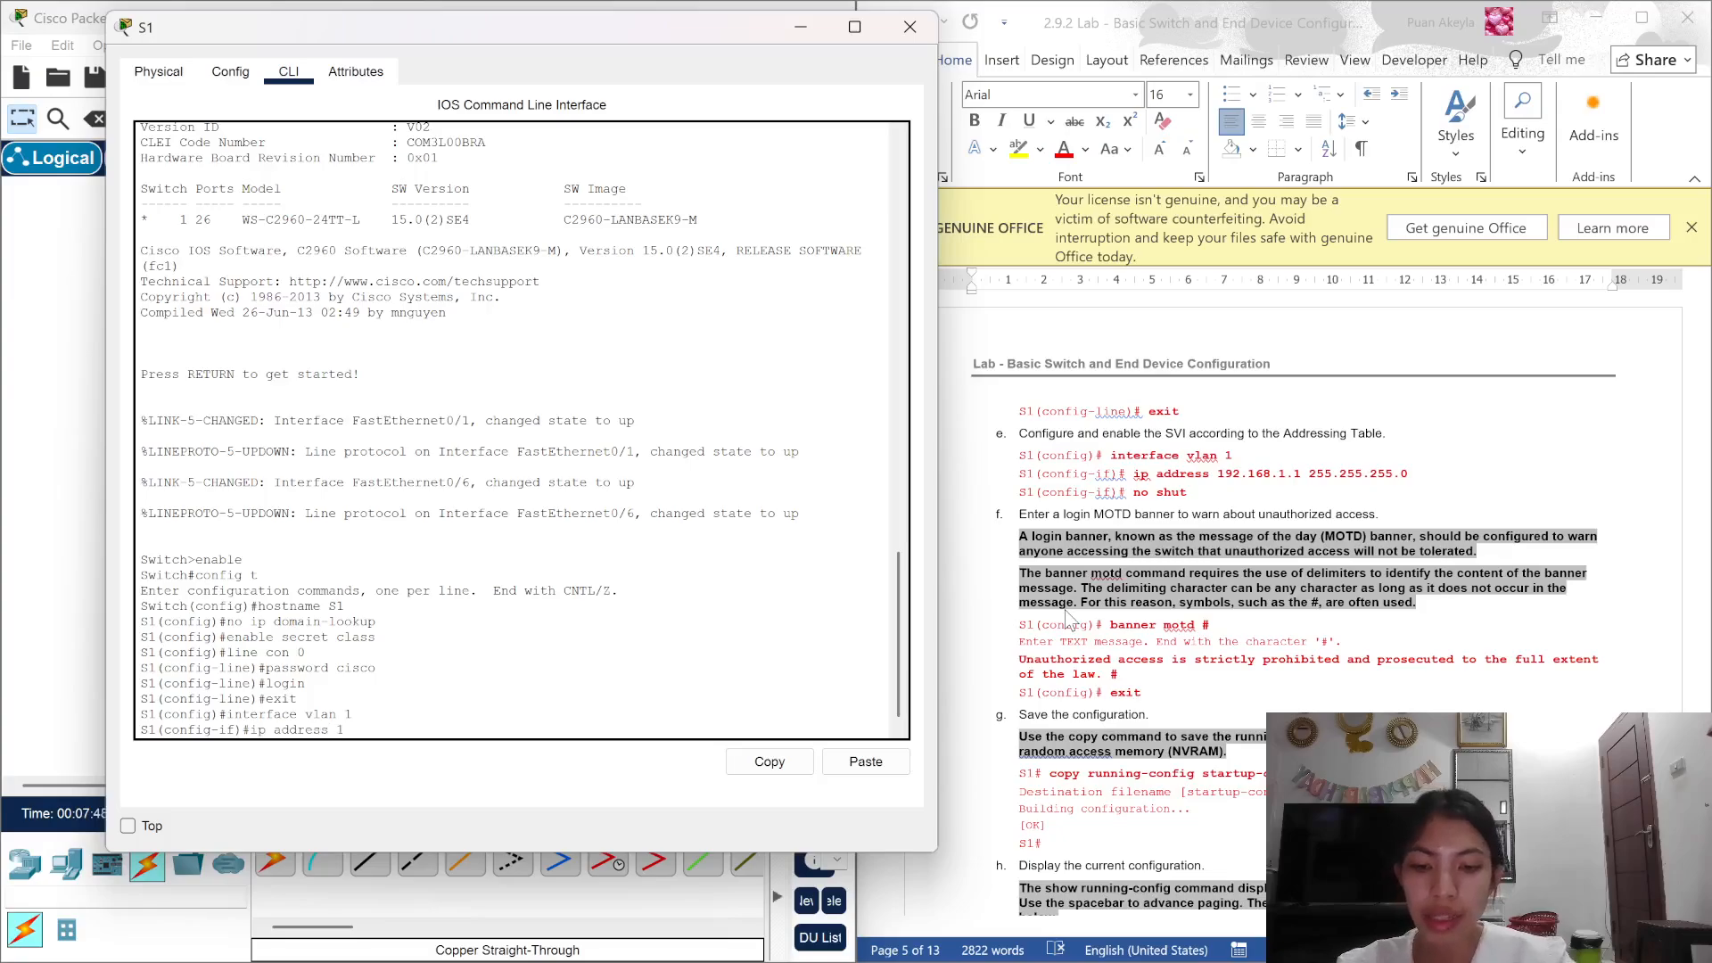
pyautogui.write('92.168')
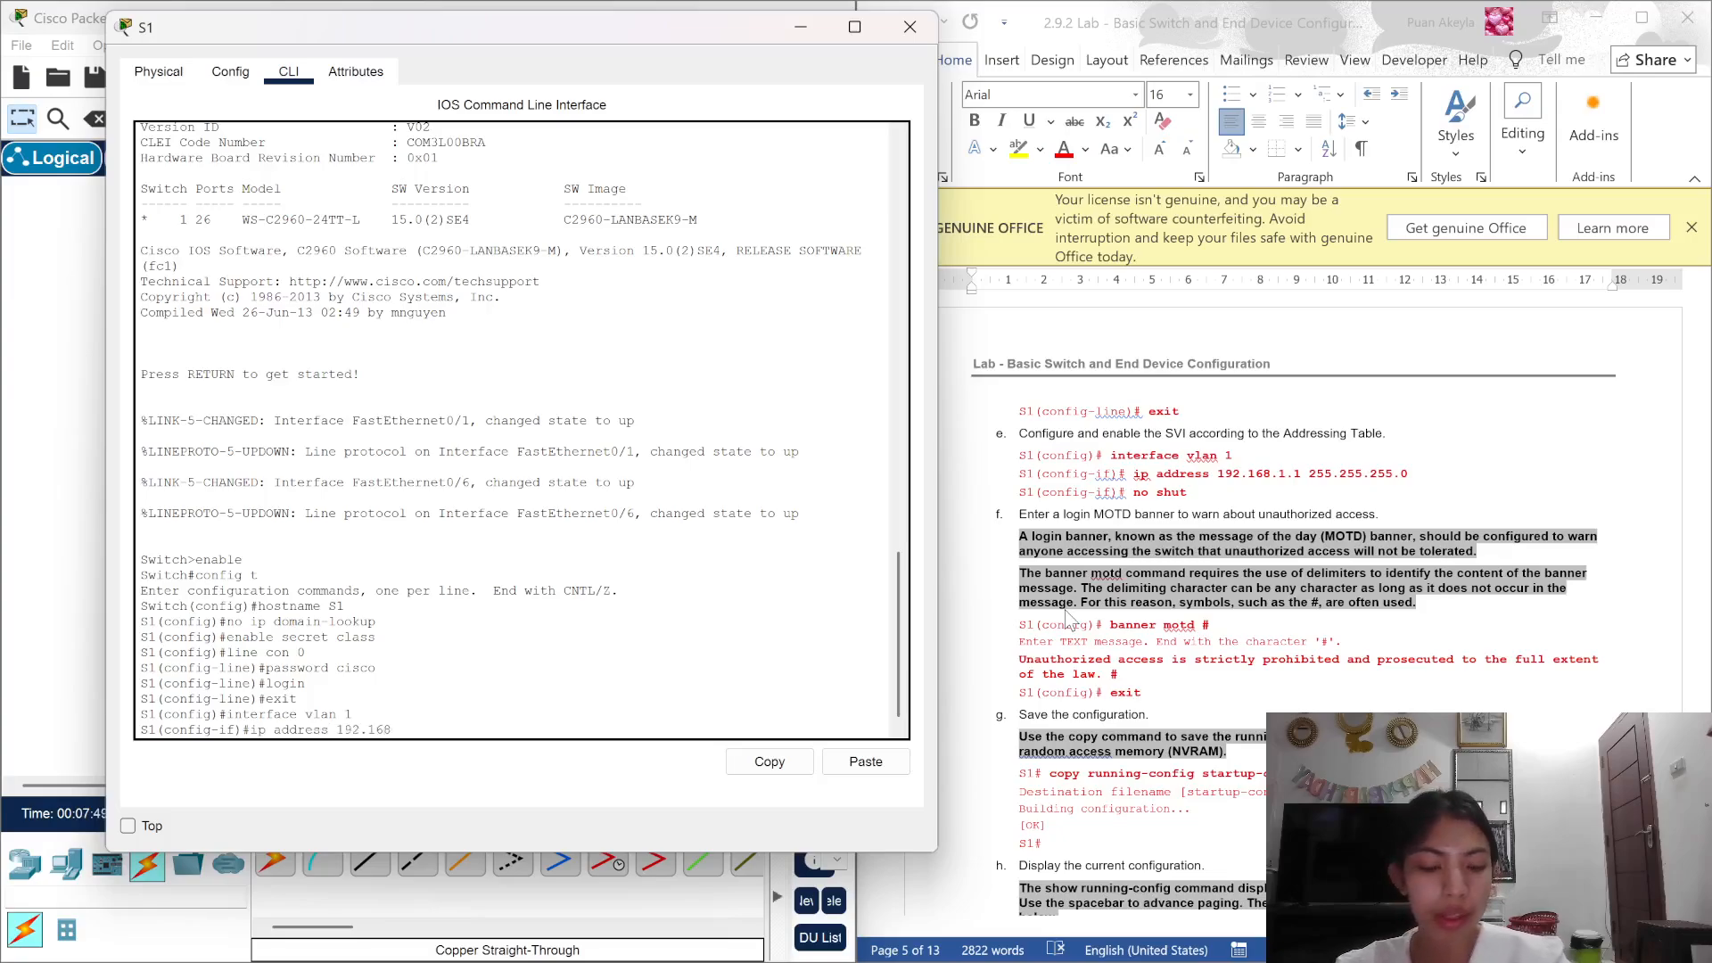
pyautogui.write('.1.1')
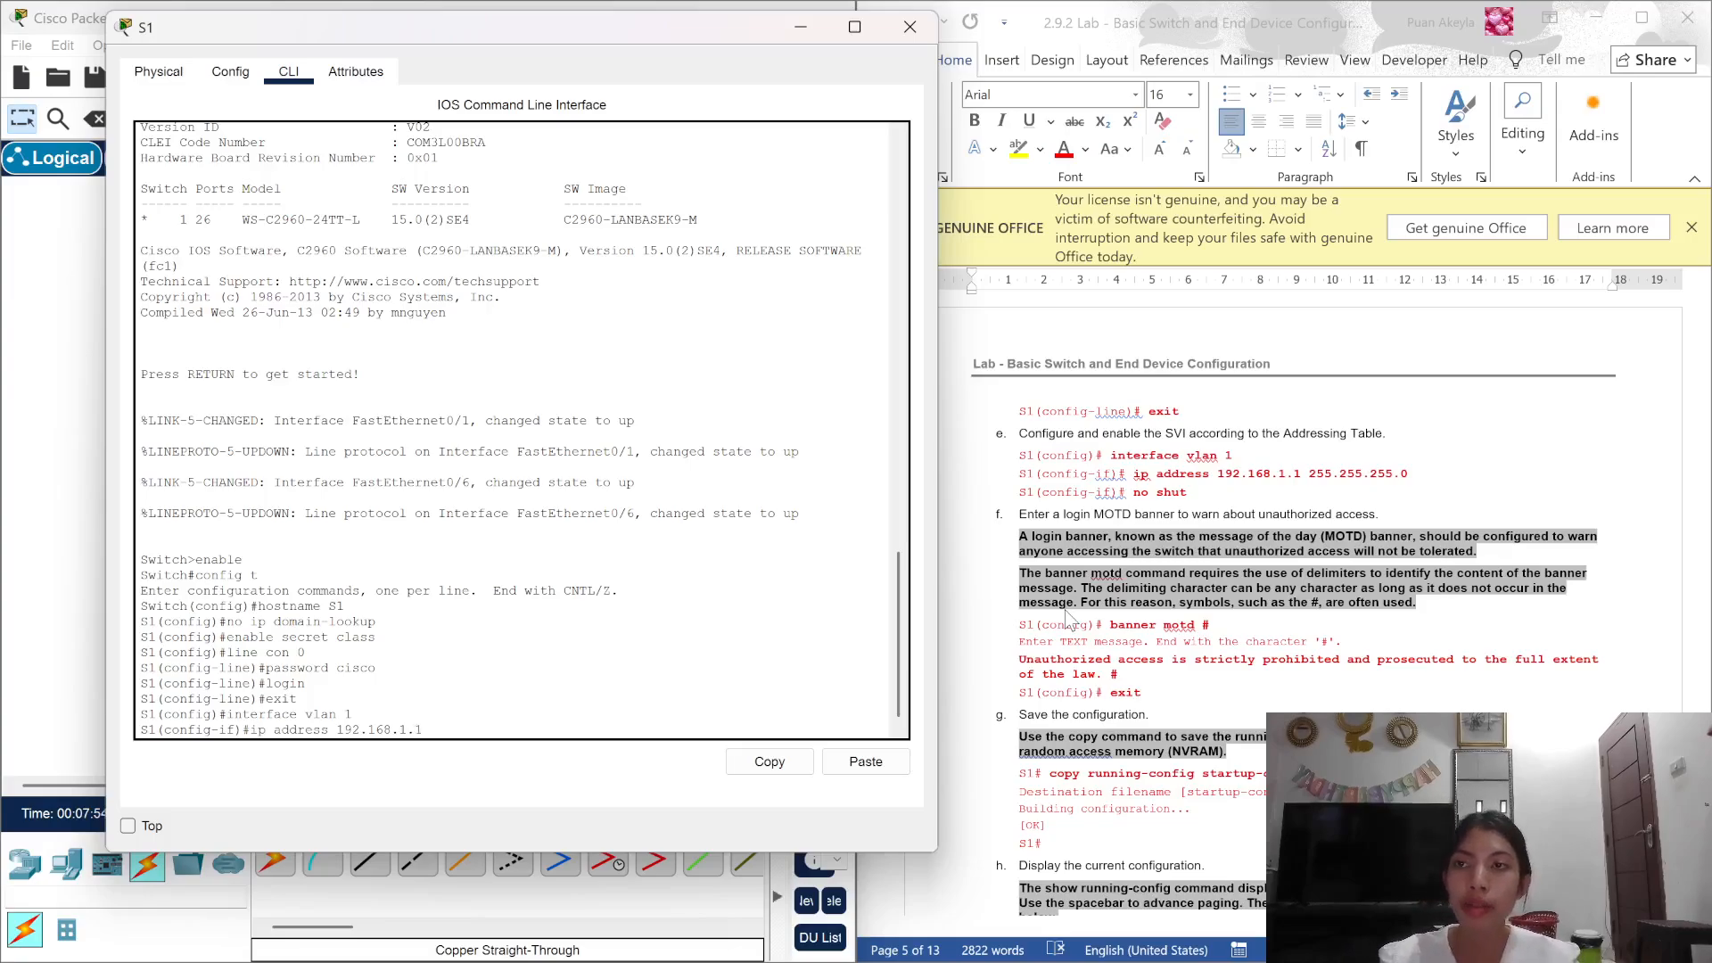
pyautogui.write(' 255')
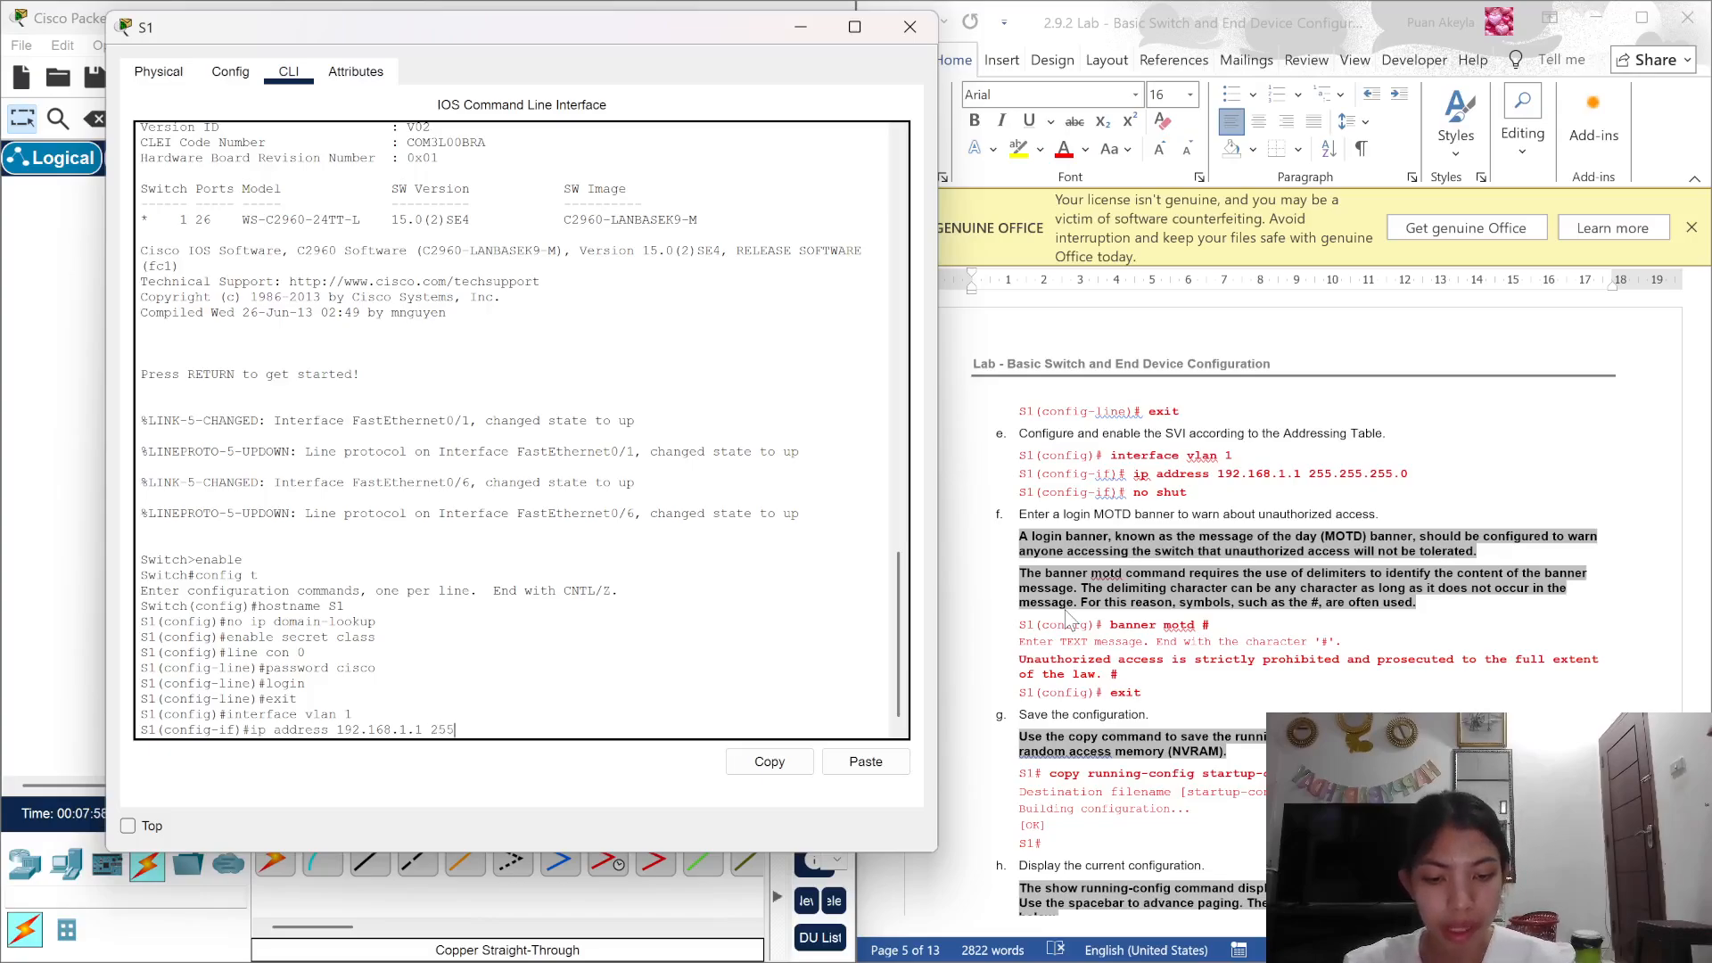
pyautogui.write('.255.2')
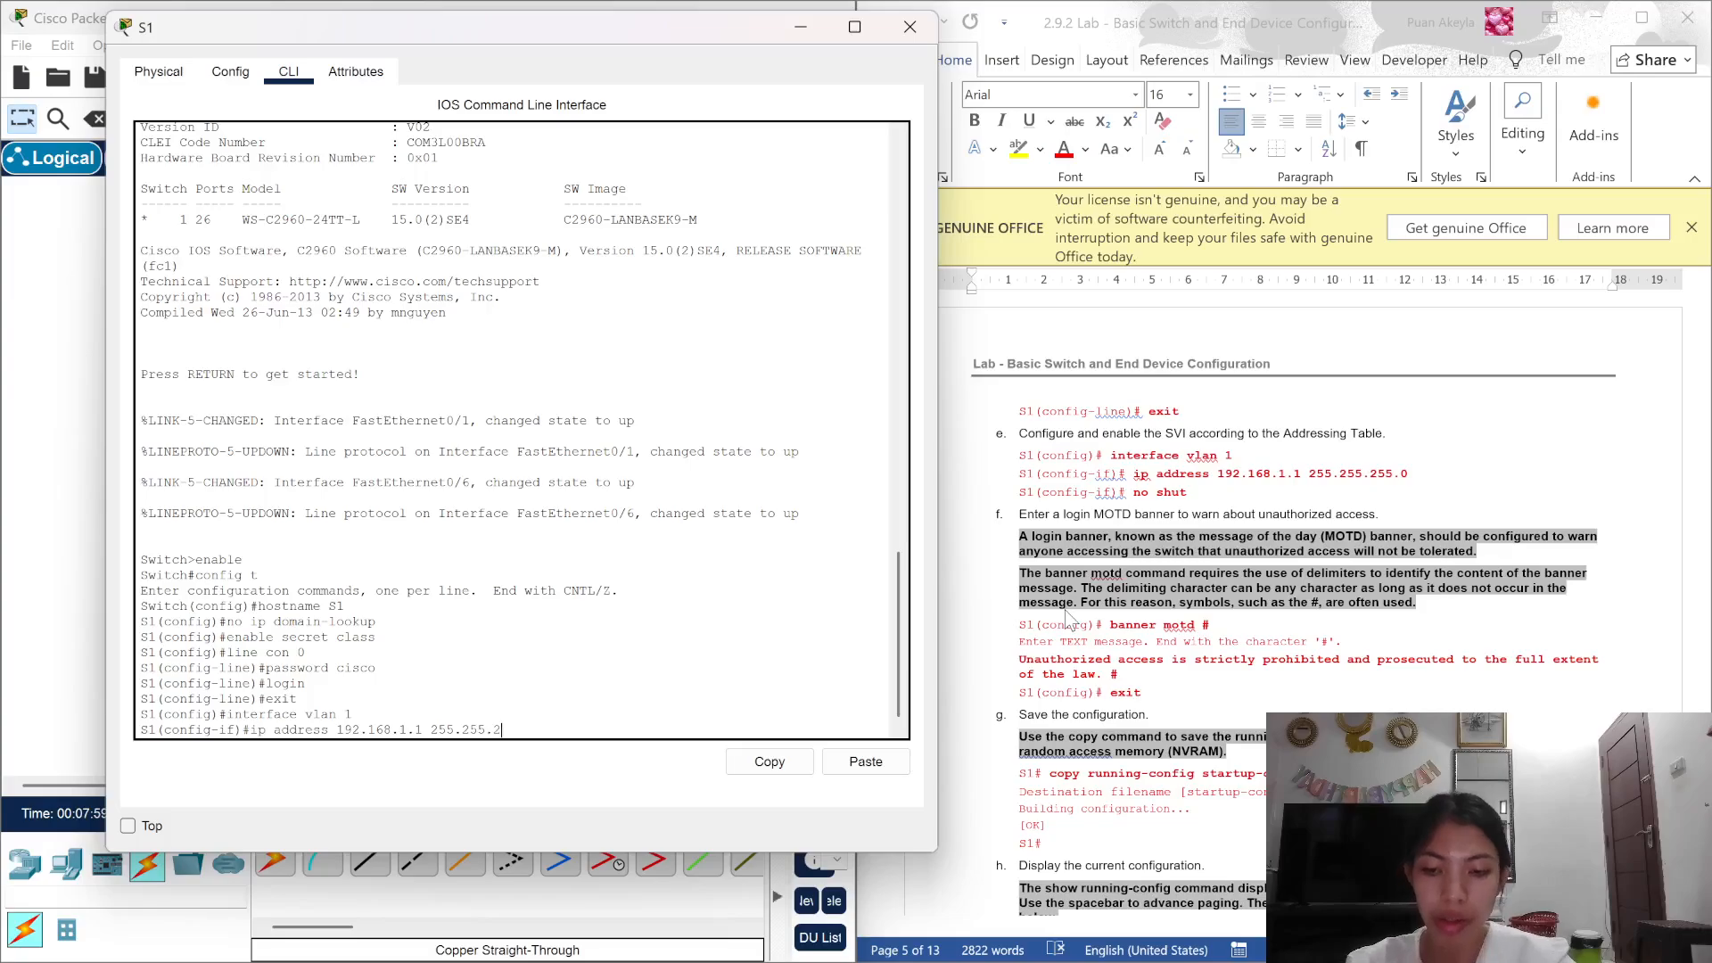
pyautogui.write('55')
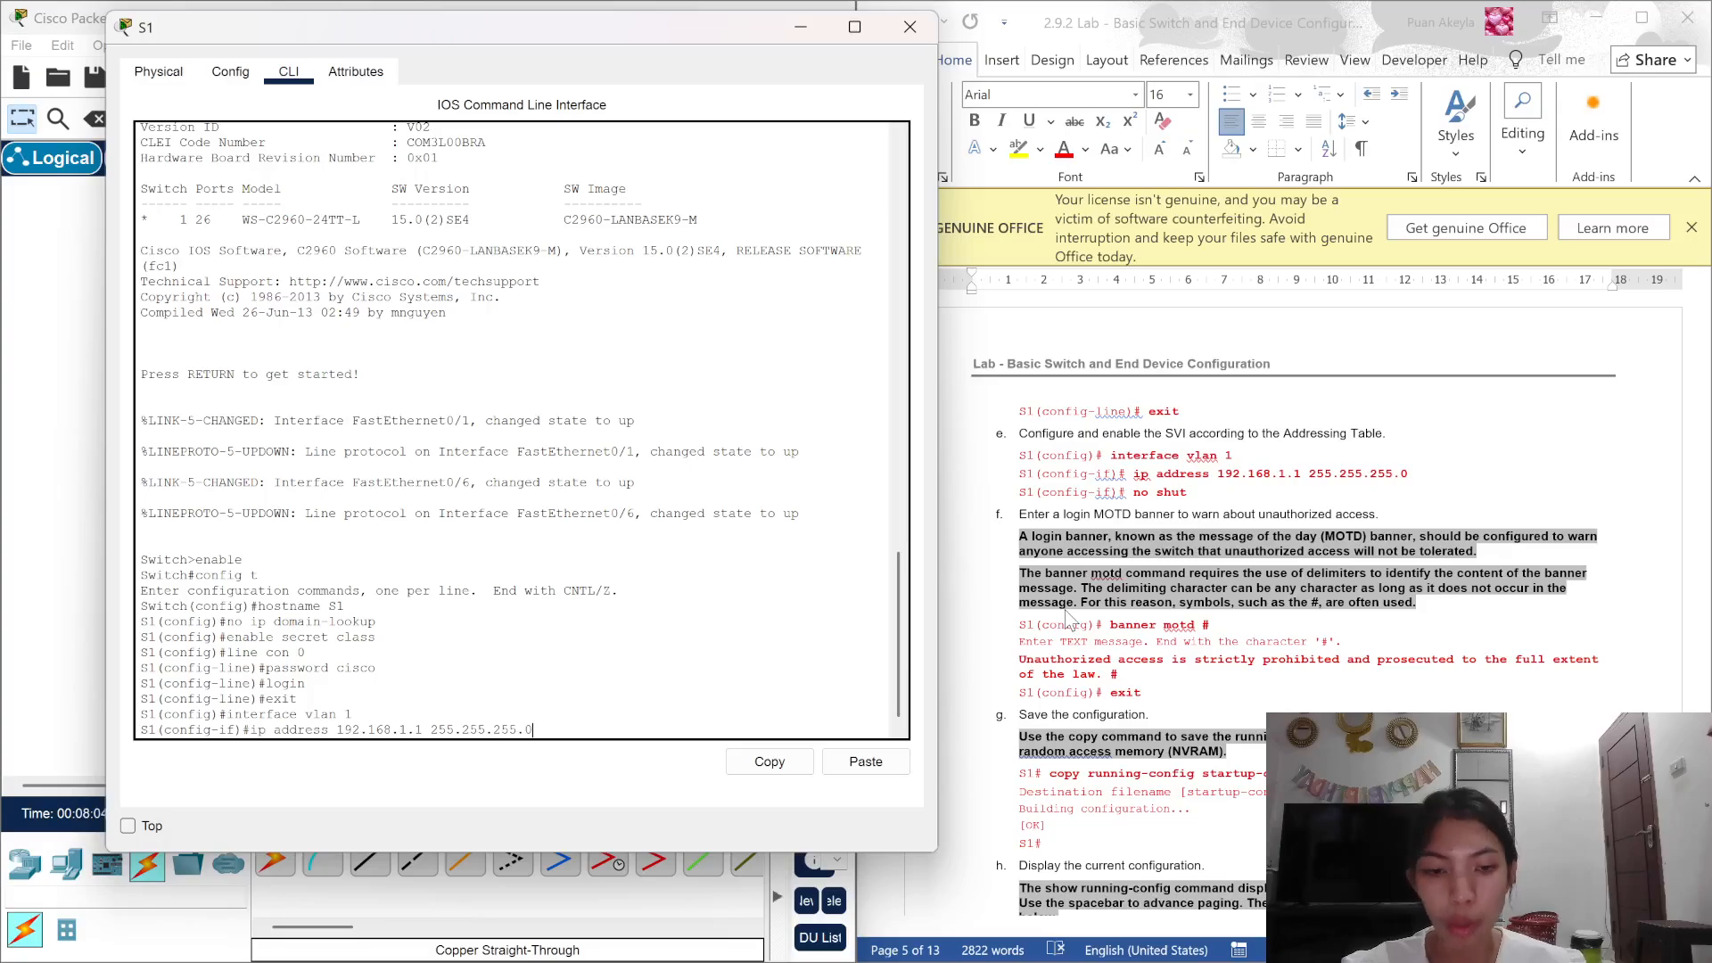
pyautogui.write('.0')
pyautogui.press('Return')
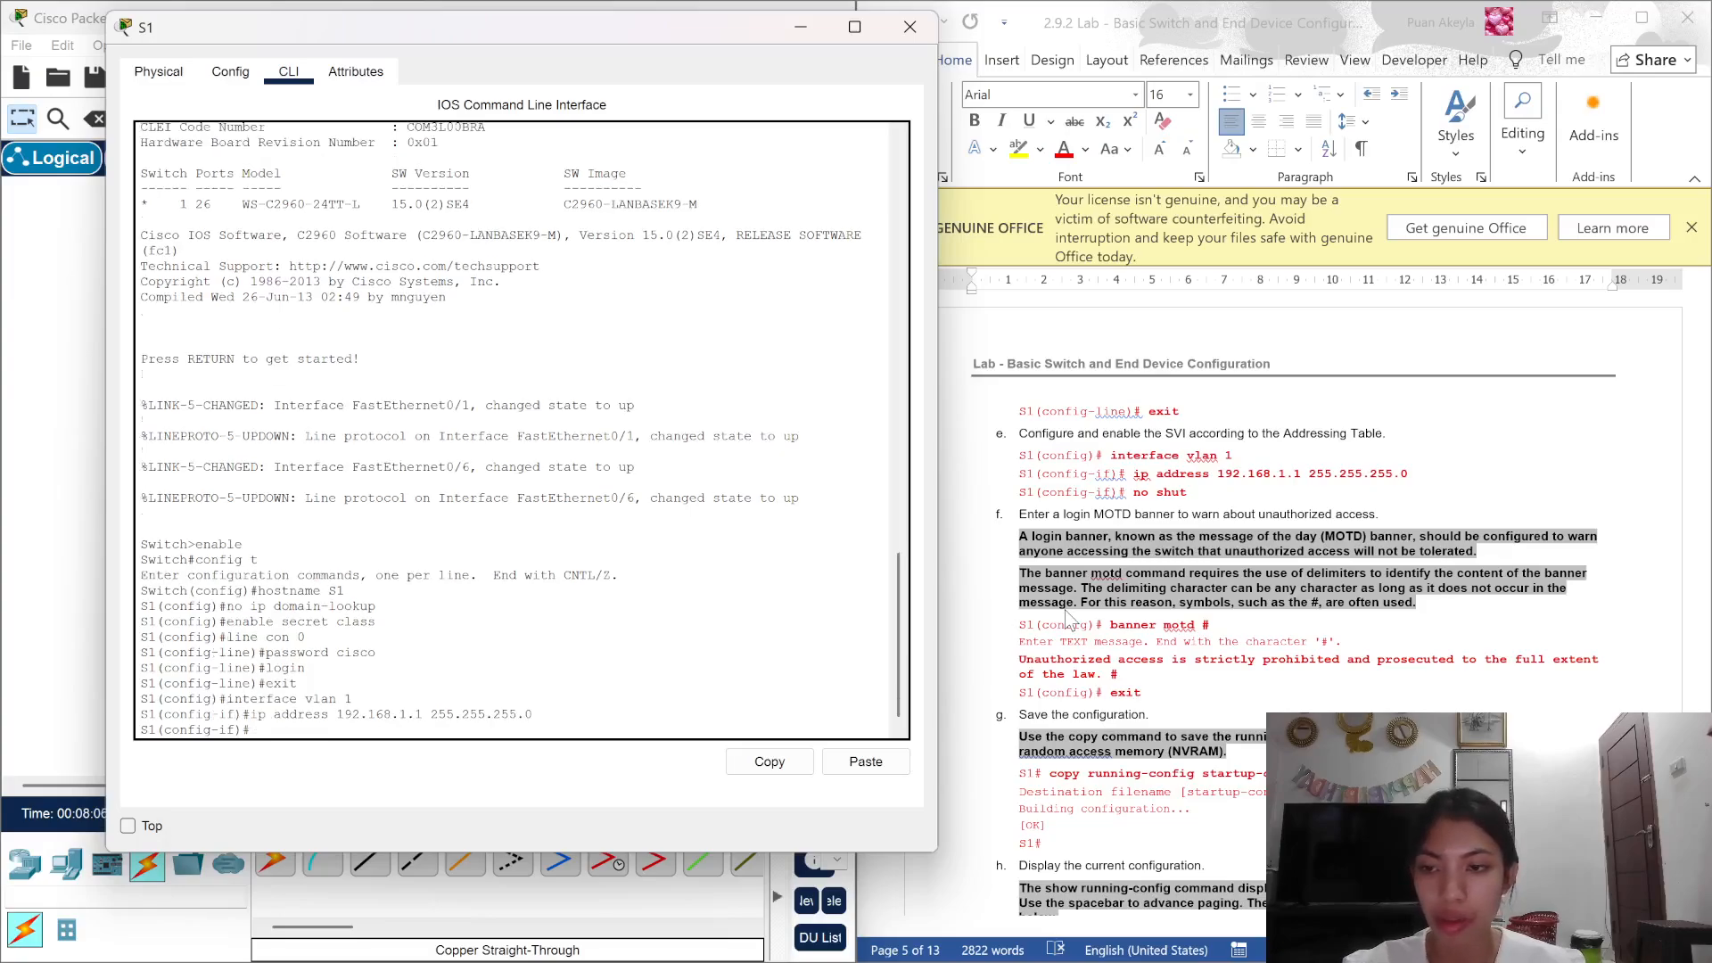
pyautogui.scroll(-1, 1067, 618)
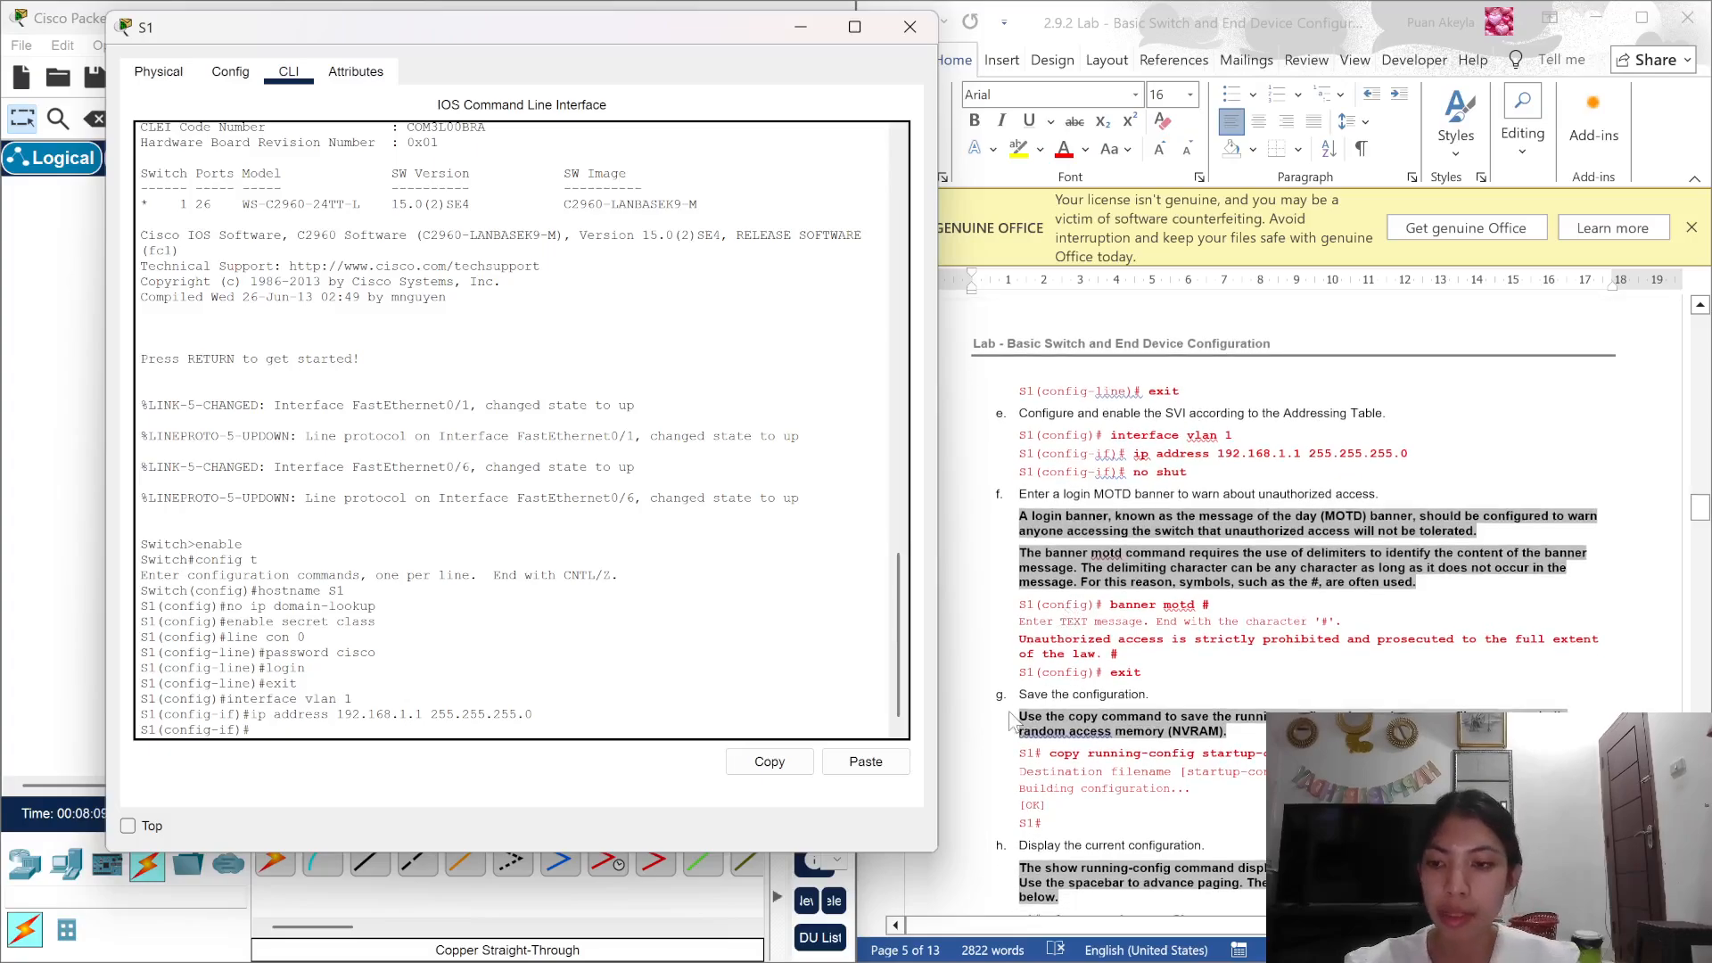
pyautogui.write('no shut')
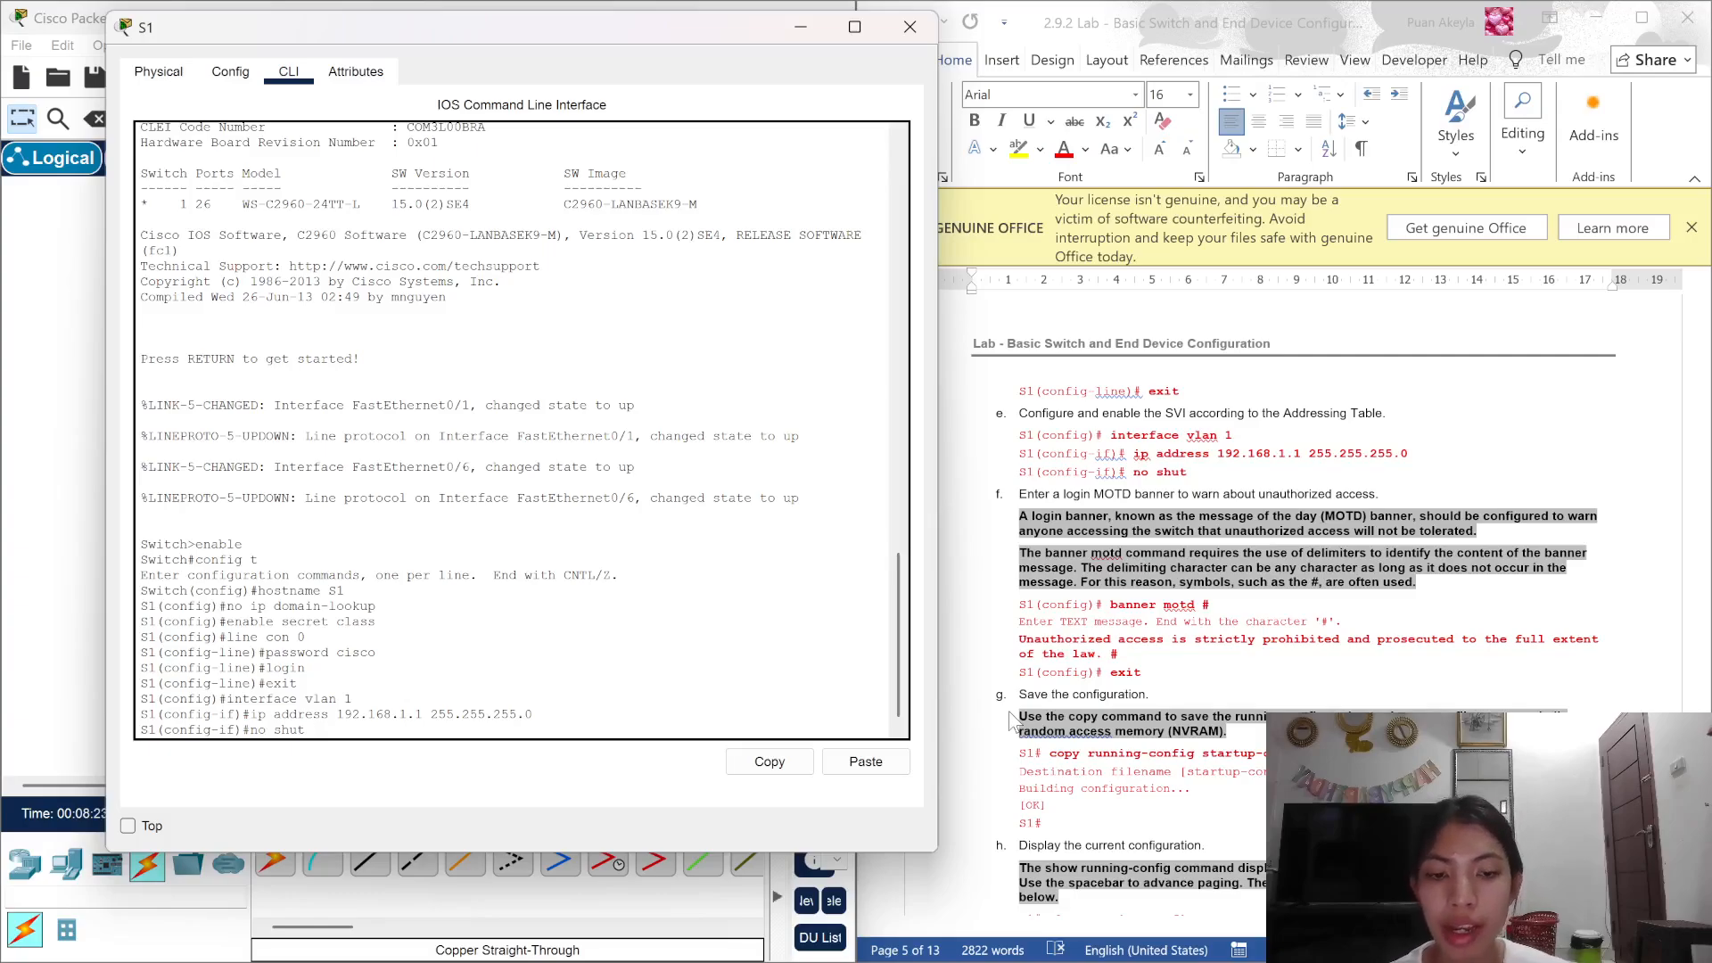
pyautogui.press('Return')
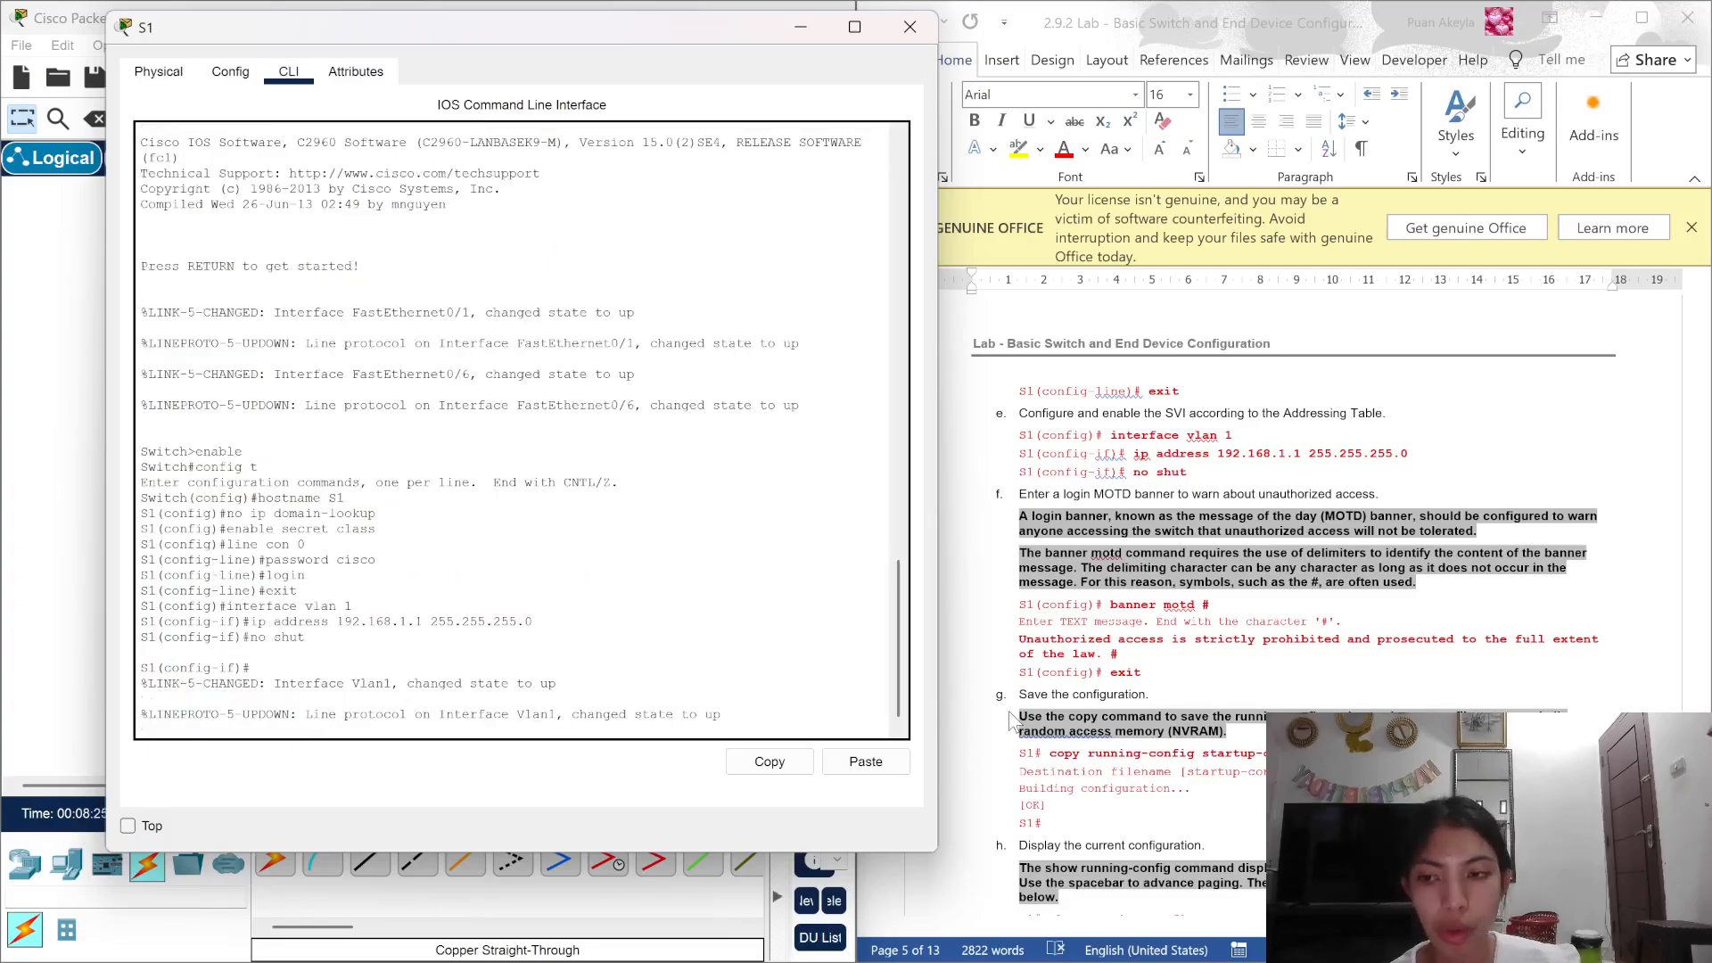
pyautogui.press('Return')
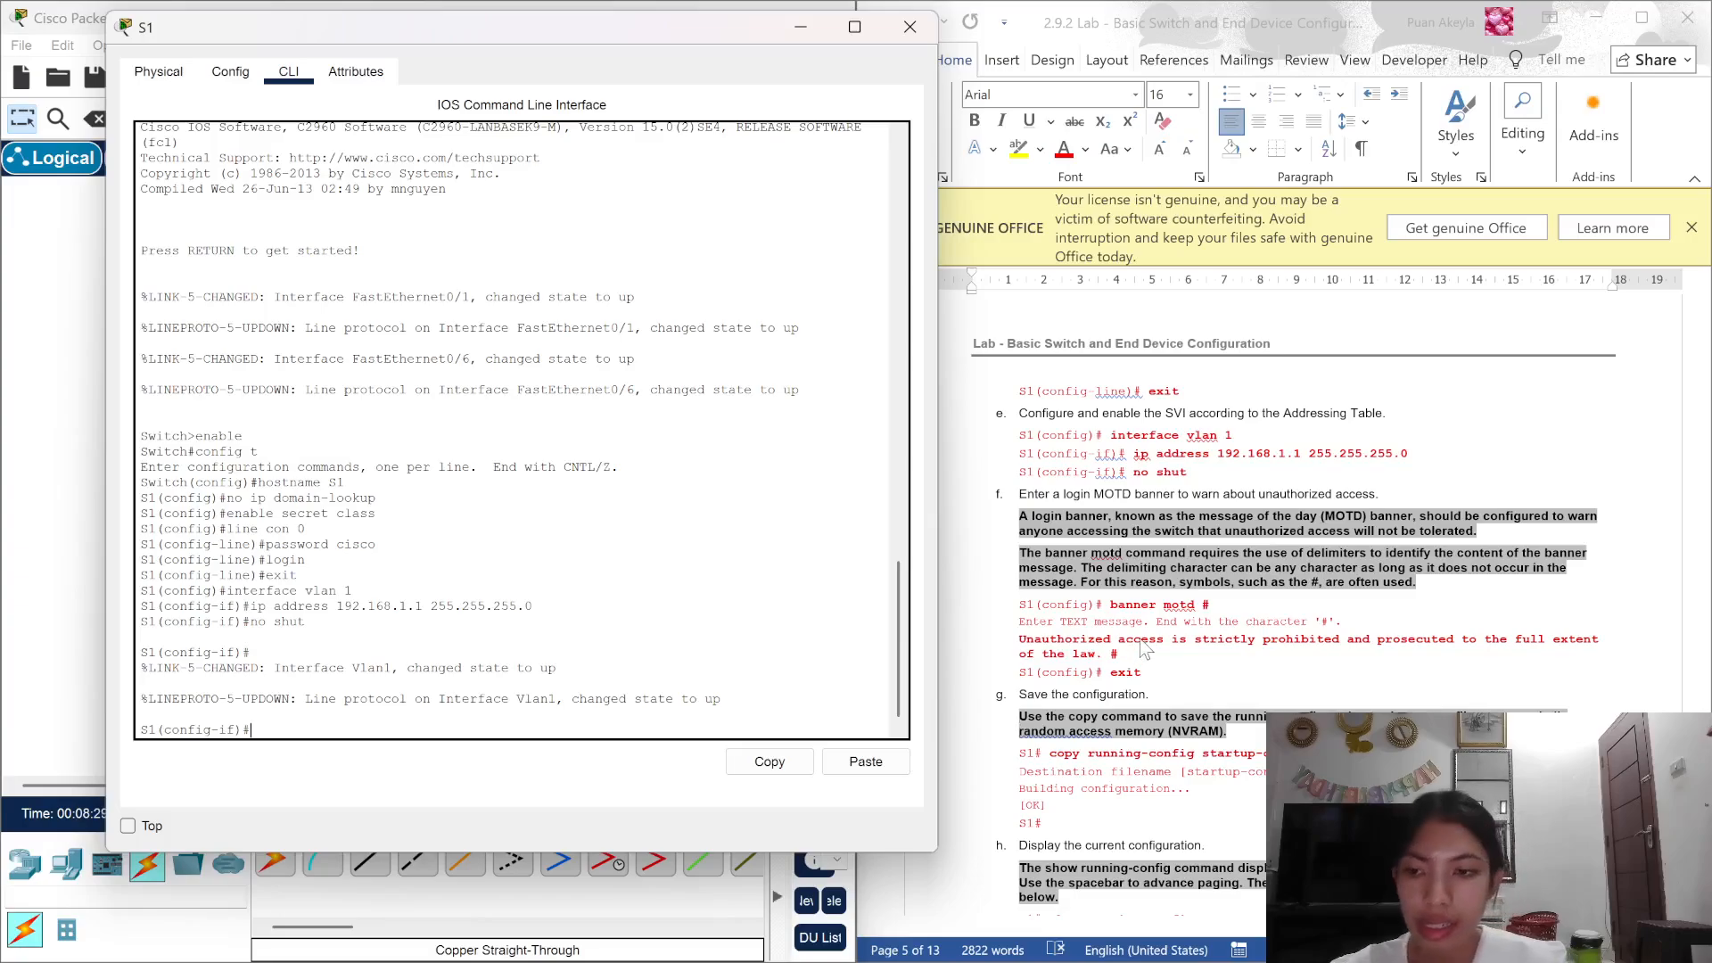
# Step: Set a # delimited MOTD banner with the lab's unauthorized-access text, then exit configuration mode
pyautogui.write('banner')
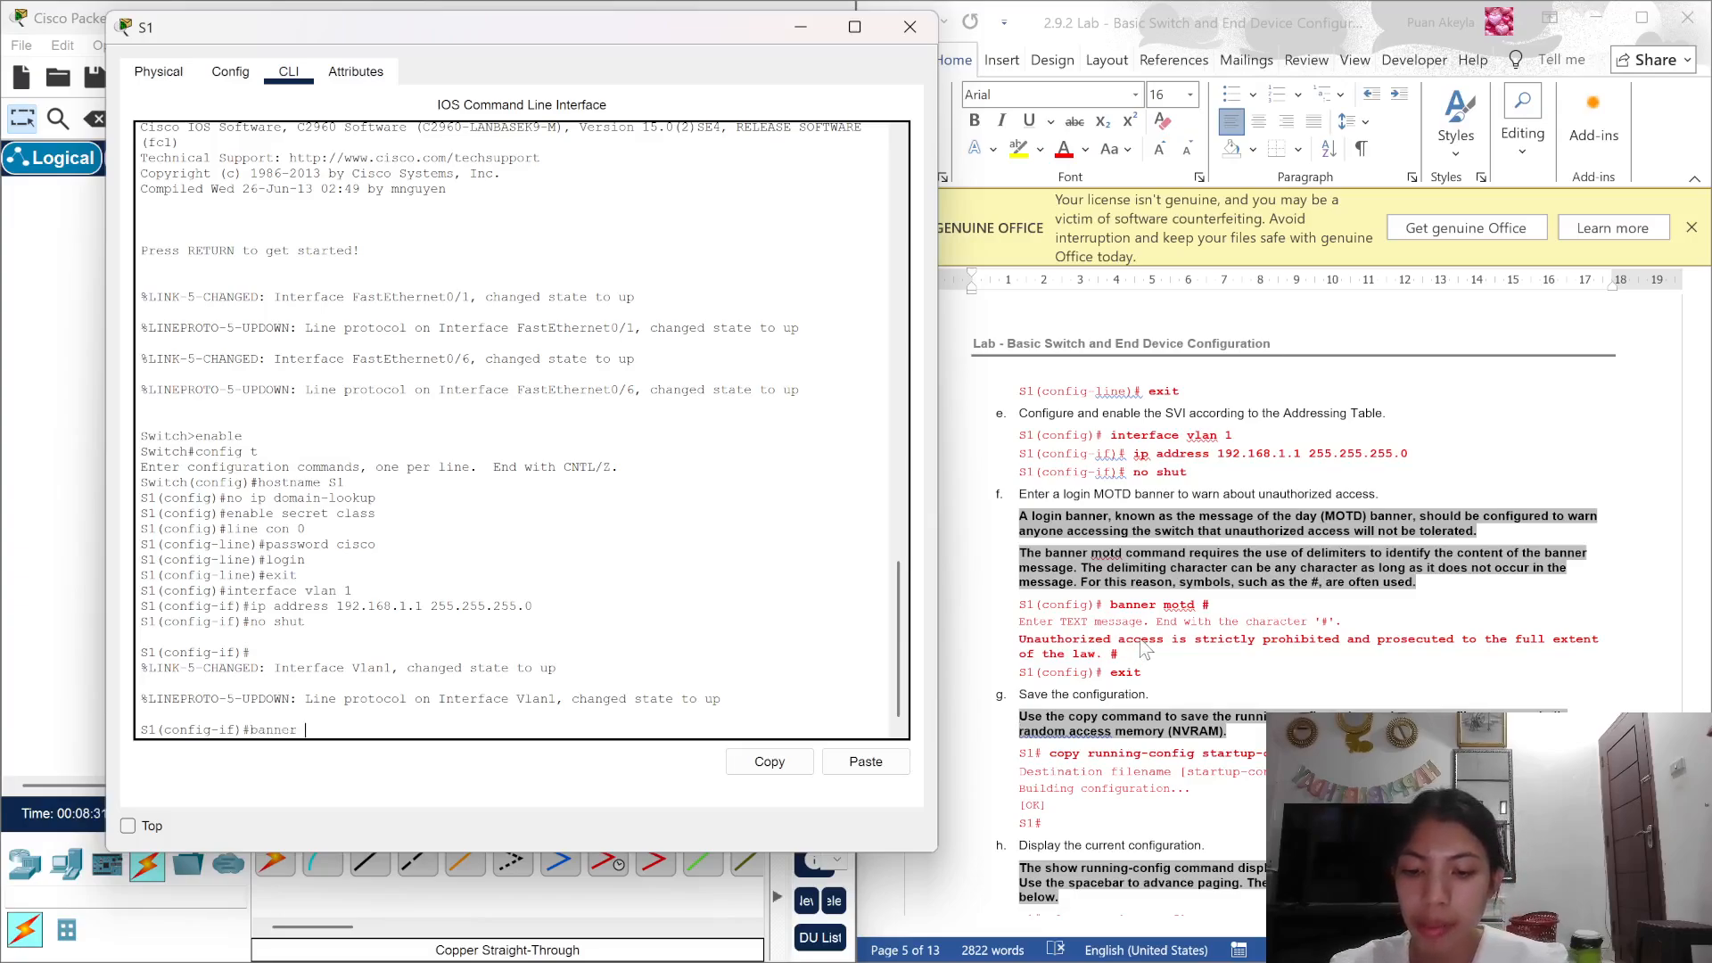
pyautogui.write(' motd ')
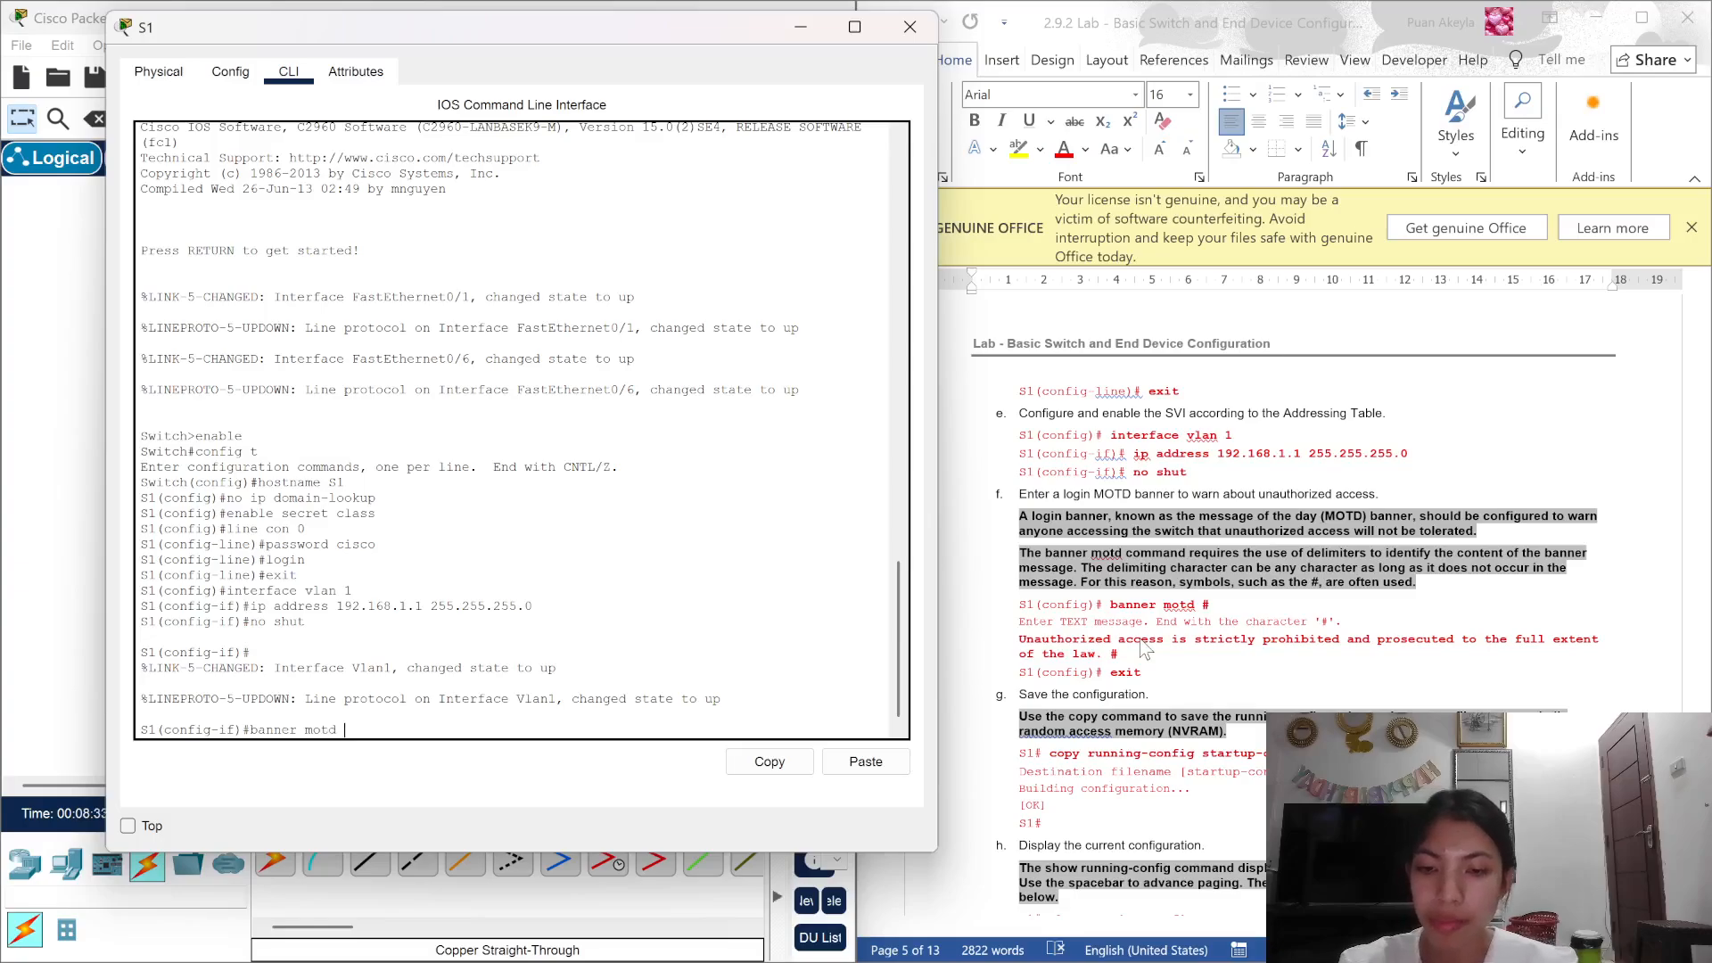
pyautogui.write('#')
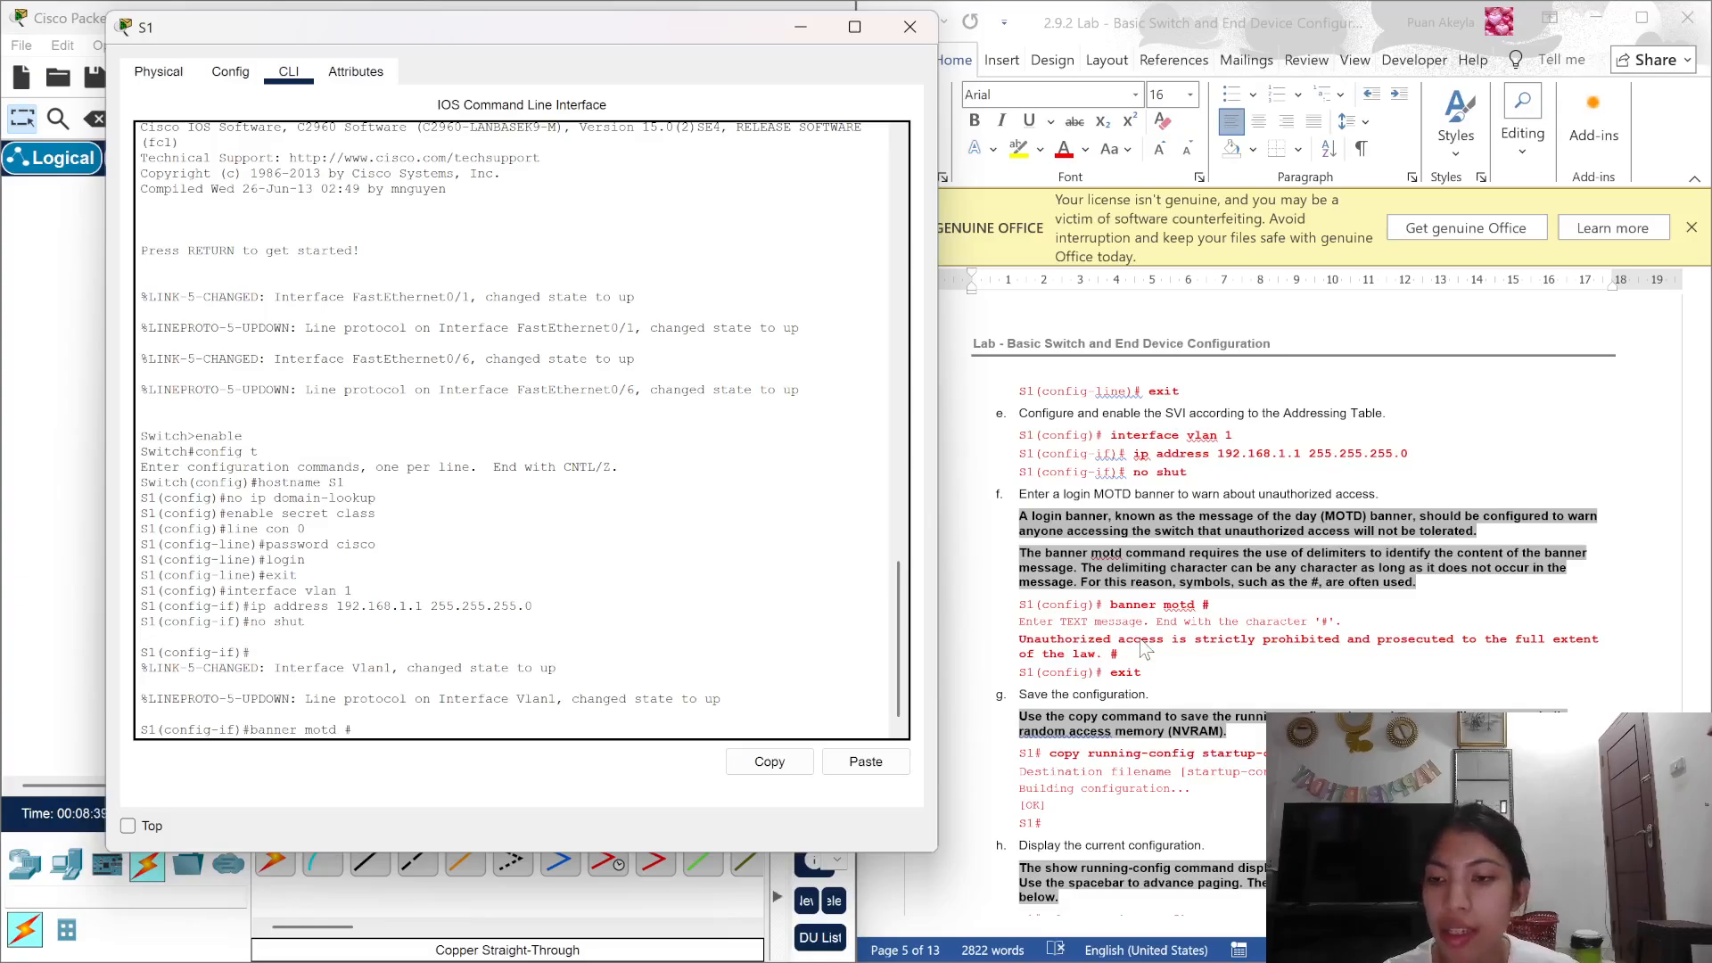
pyautogui.press('Return')
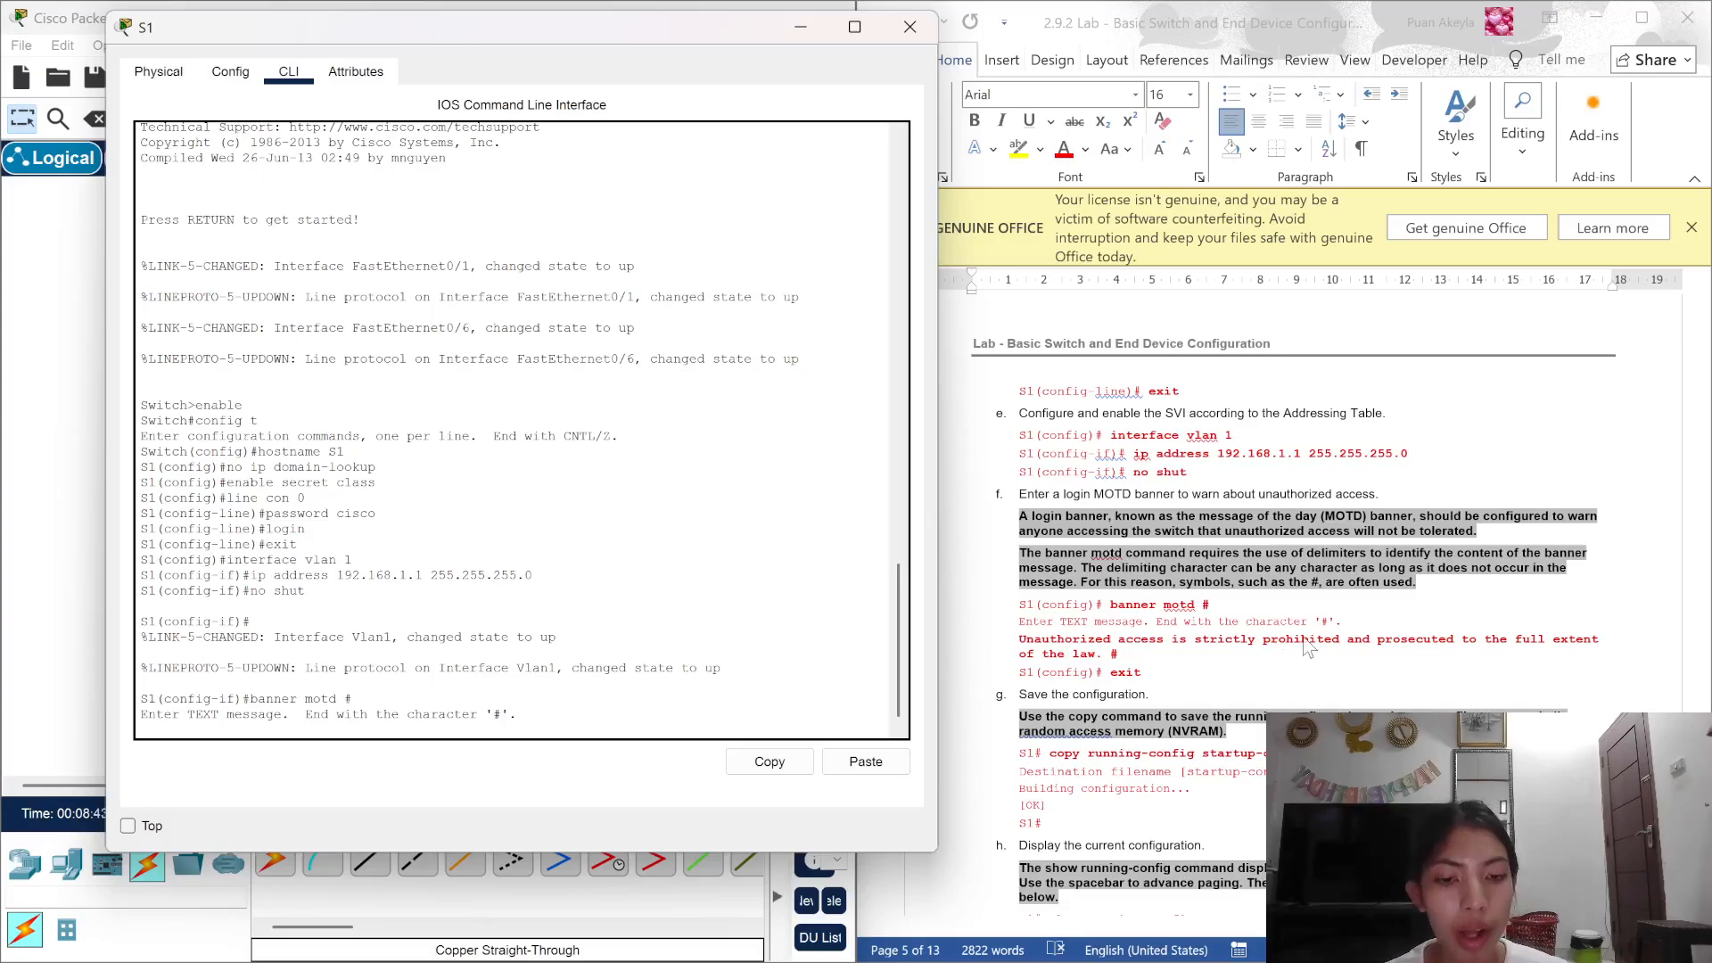
pyautogui.scroll(-1, 1303, 635)
pyautogui.scroll(-2, 1303, 635)
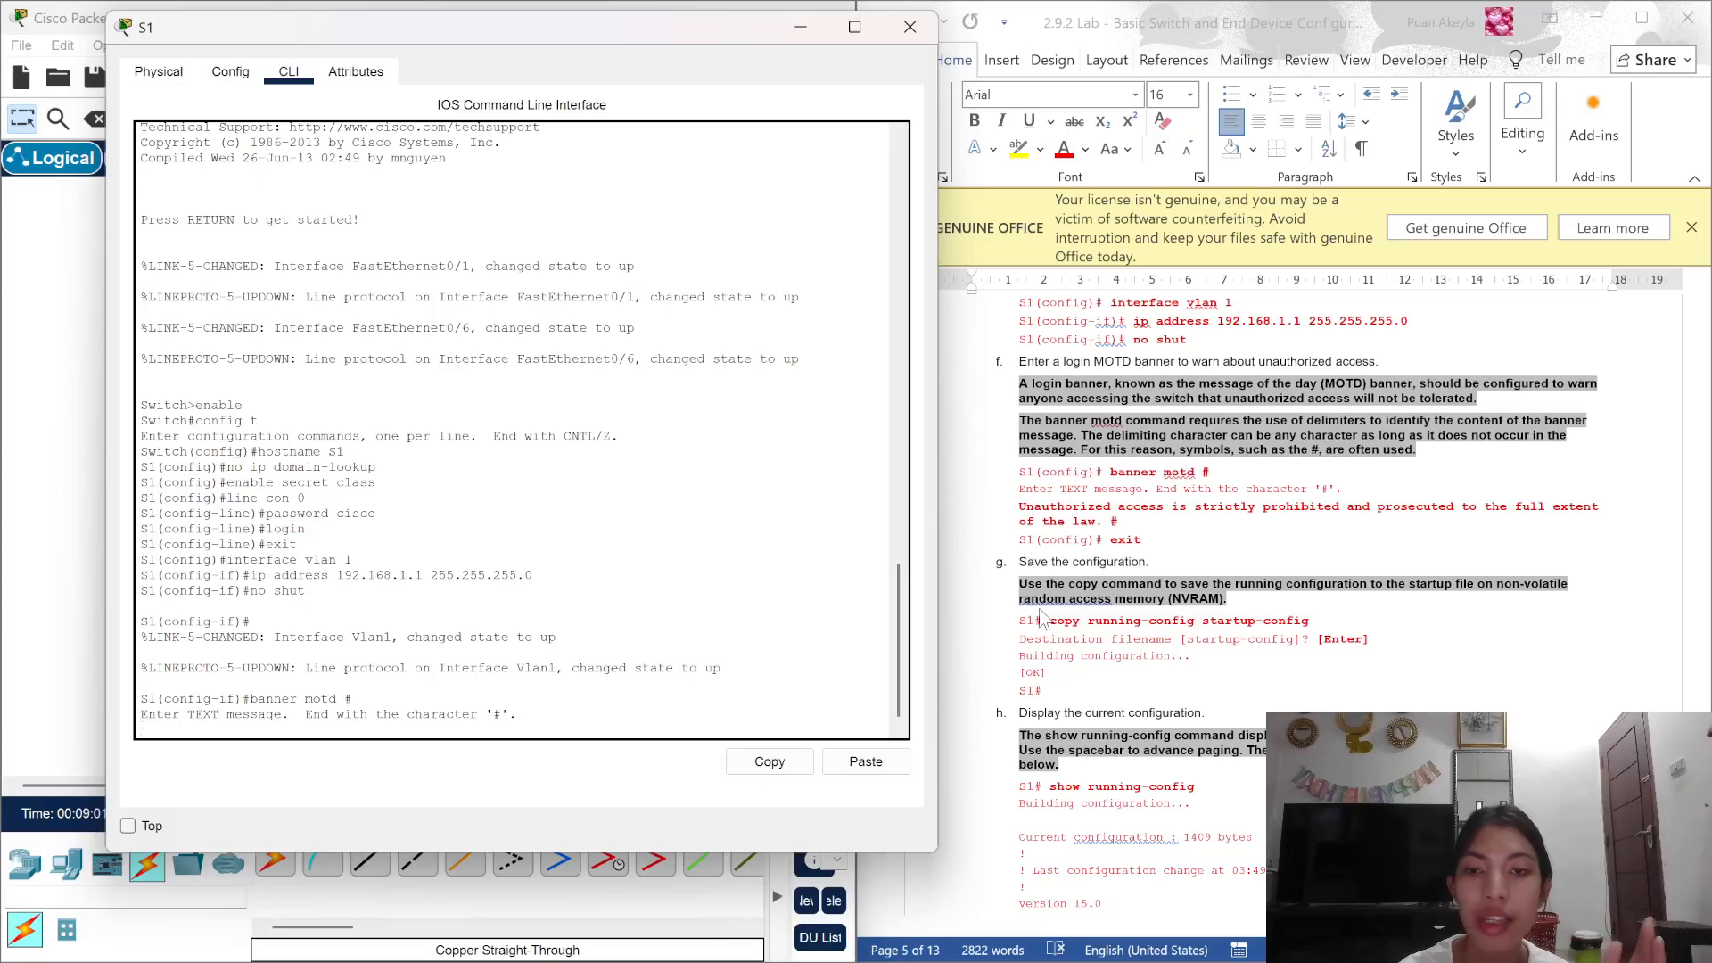
pyautogui.click(1014, 513)
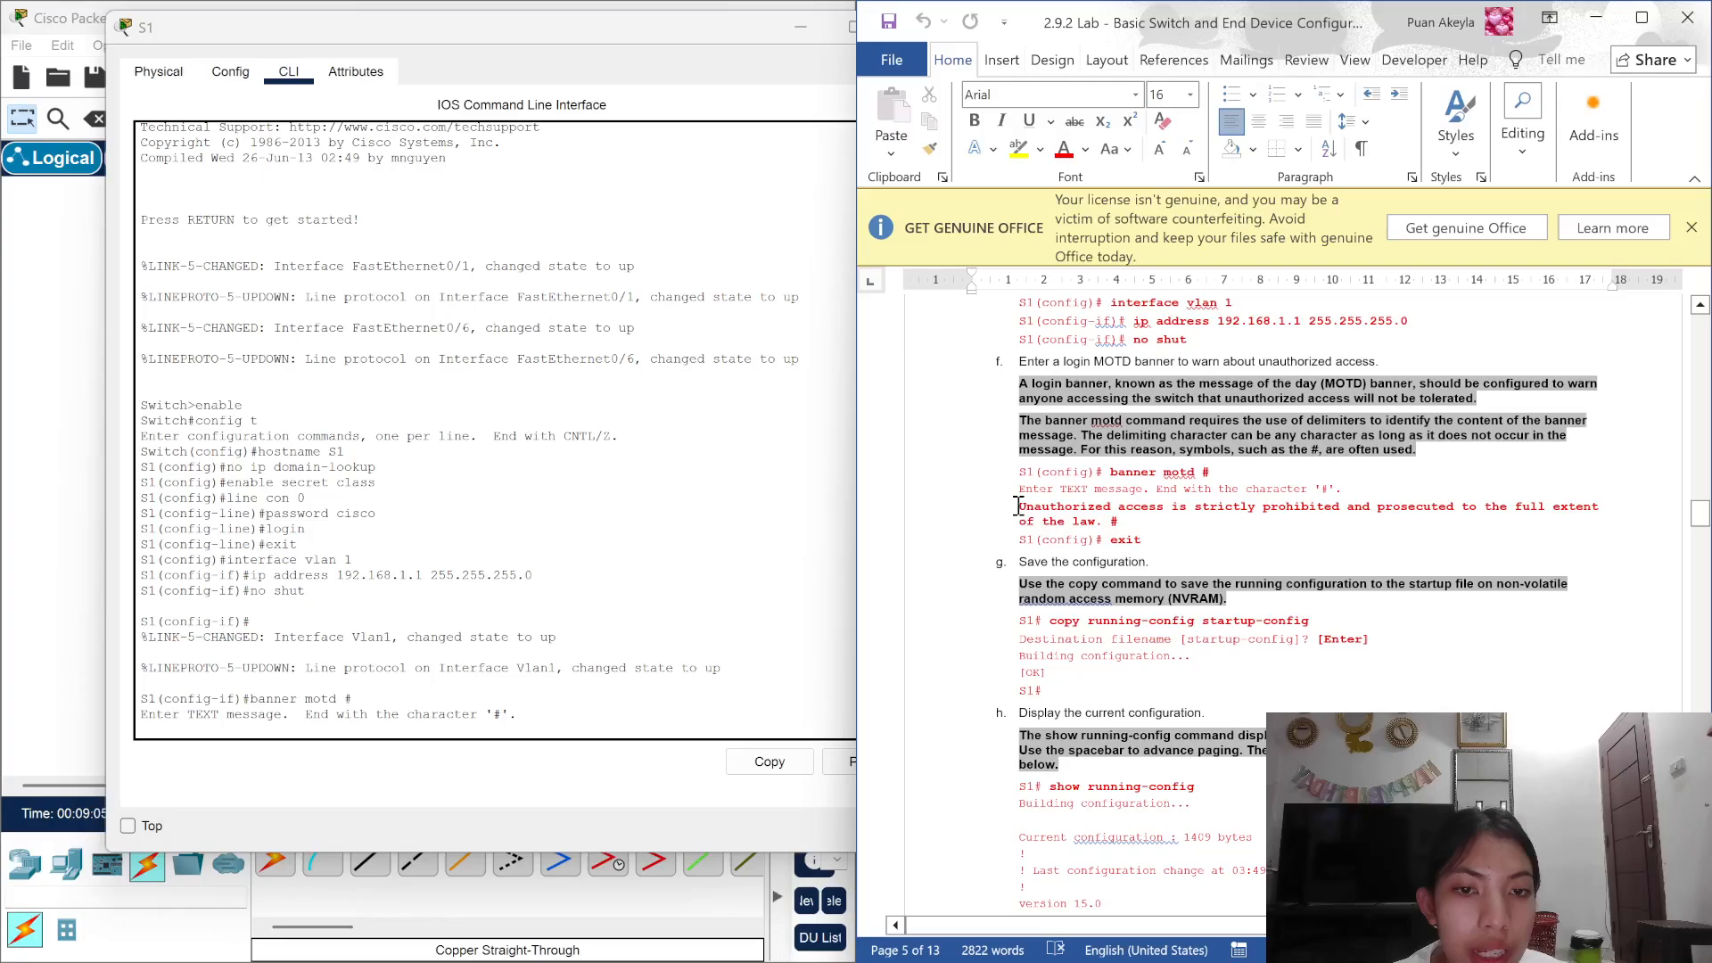
pyautogui.moveTo(1018, 507); pyautogui.dragTo(1122, 522)
pyautogui.press('super+c')
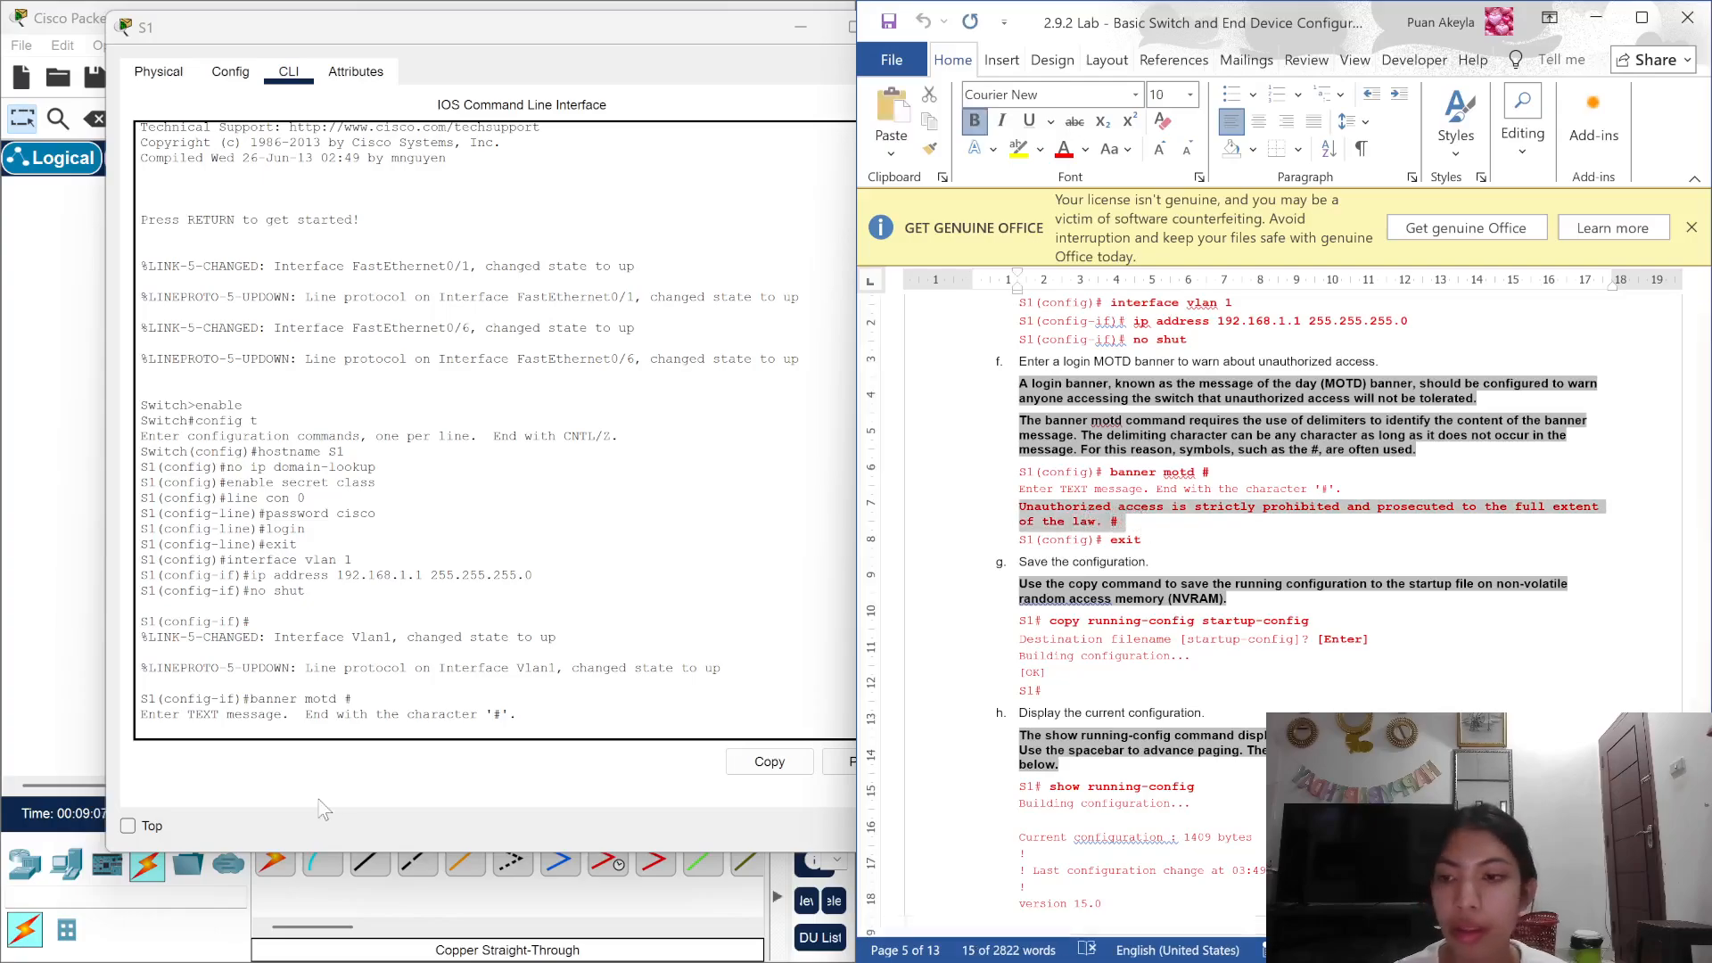
pyautogui.rightClick(305, 720)
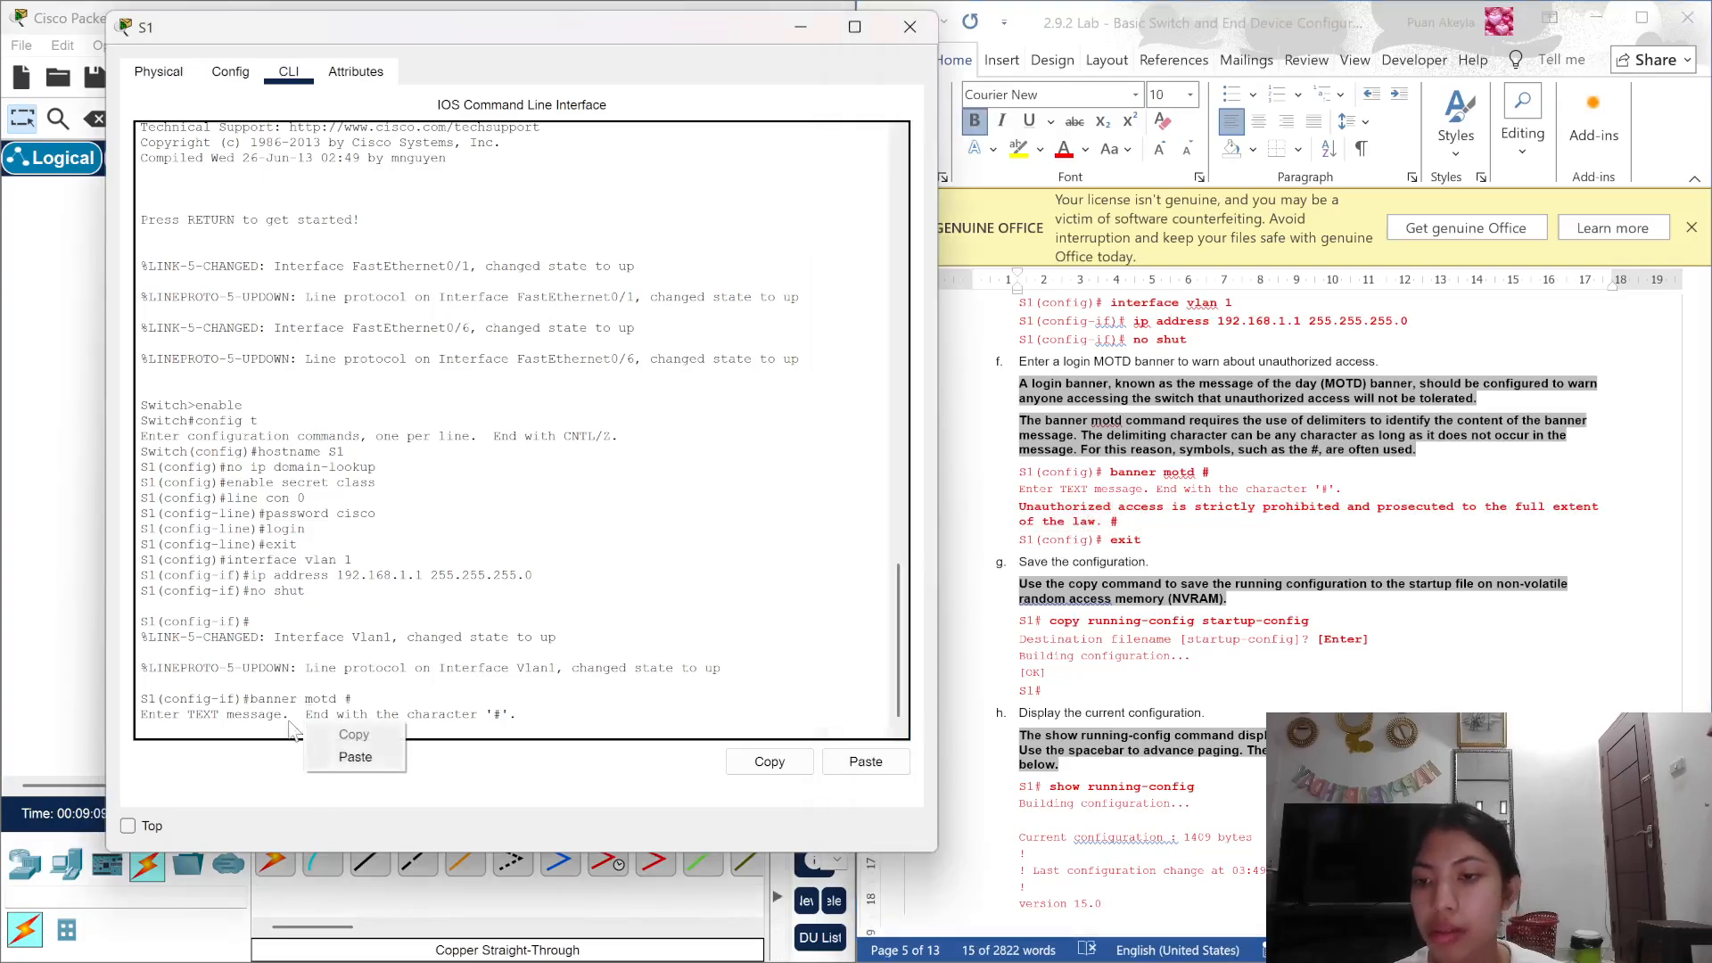
pyautogui.click(278, 721)
pyautogui.rightClick(281, 727)
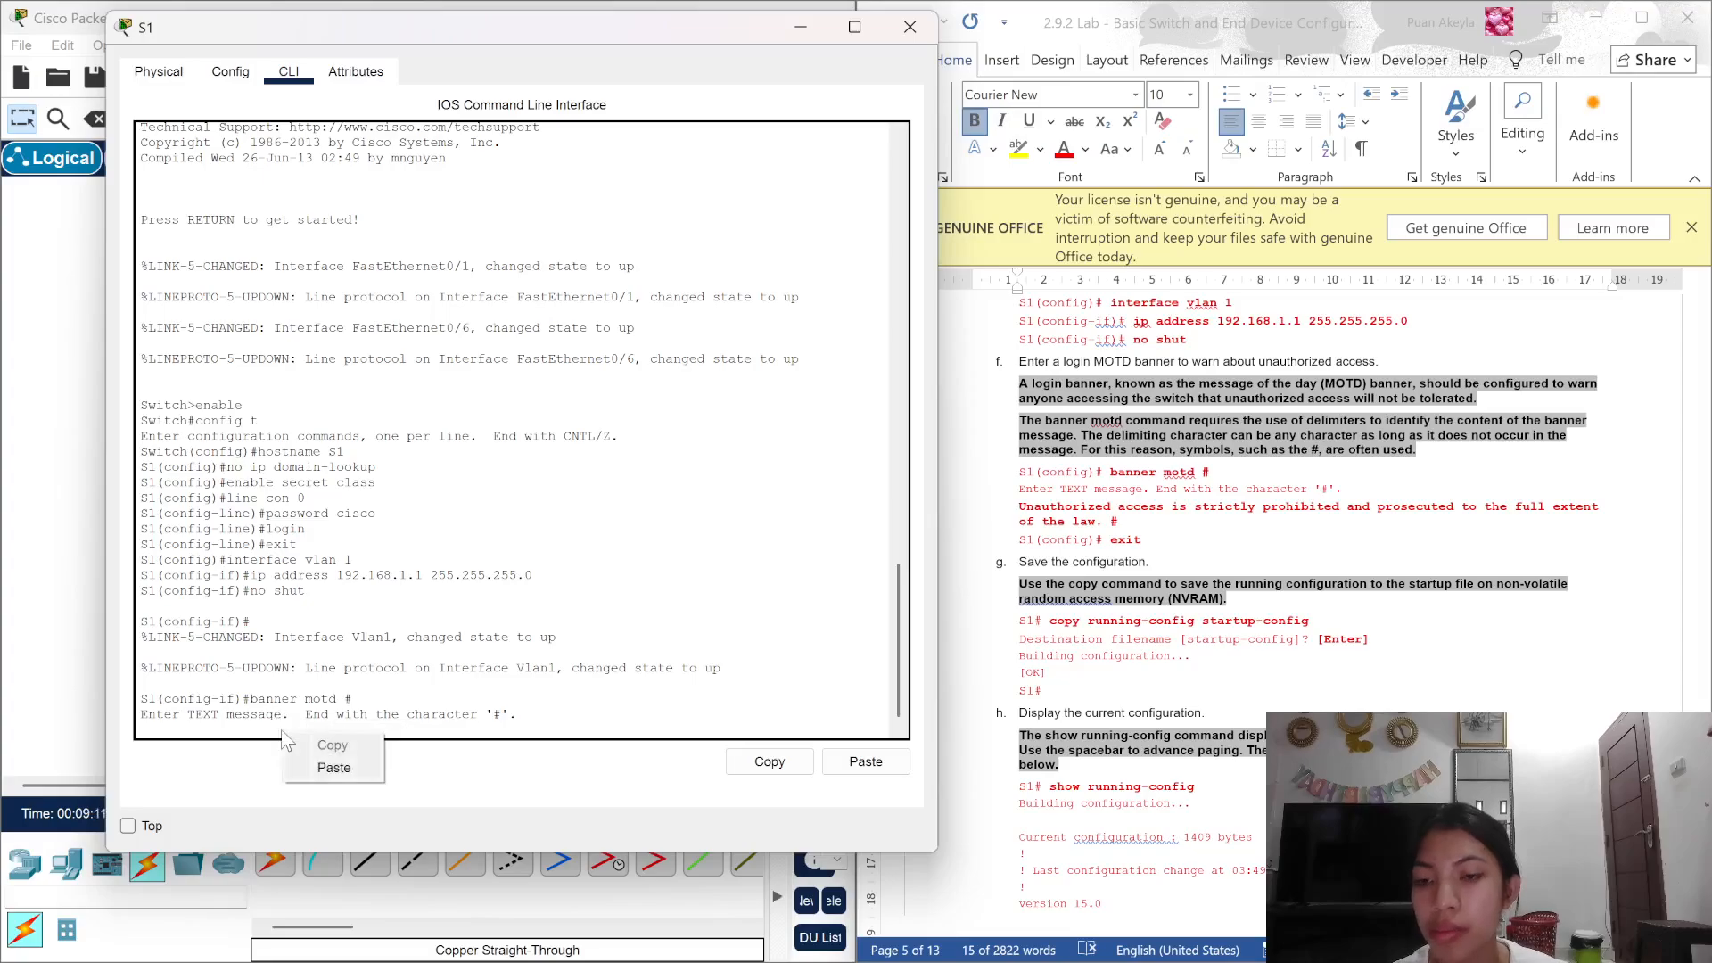
pyautogui.click(323, 772)
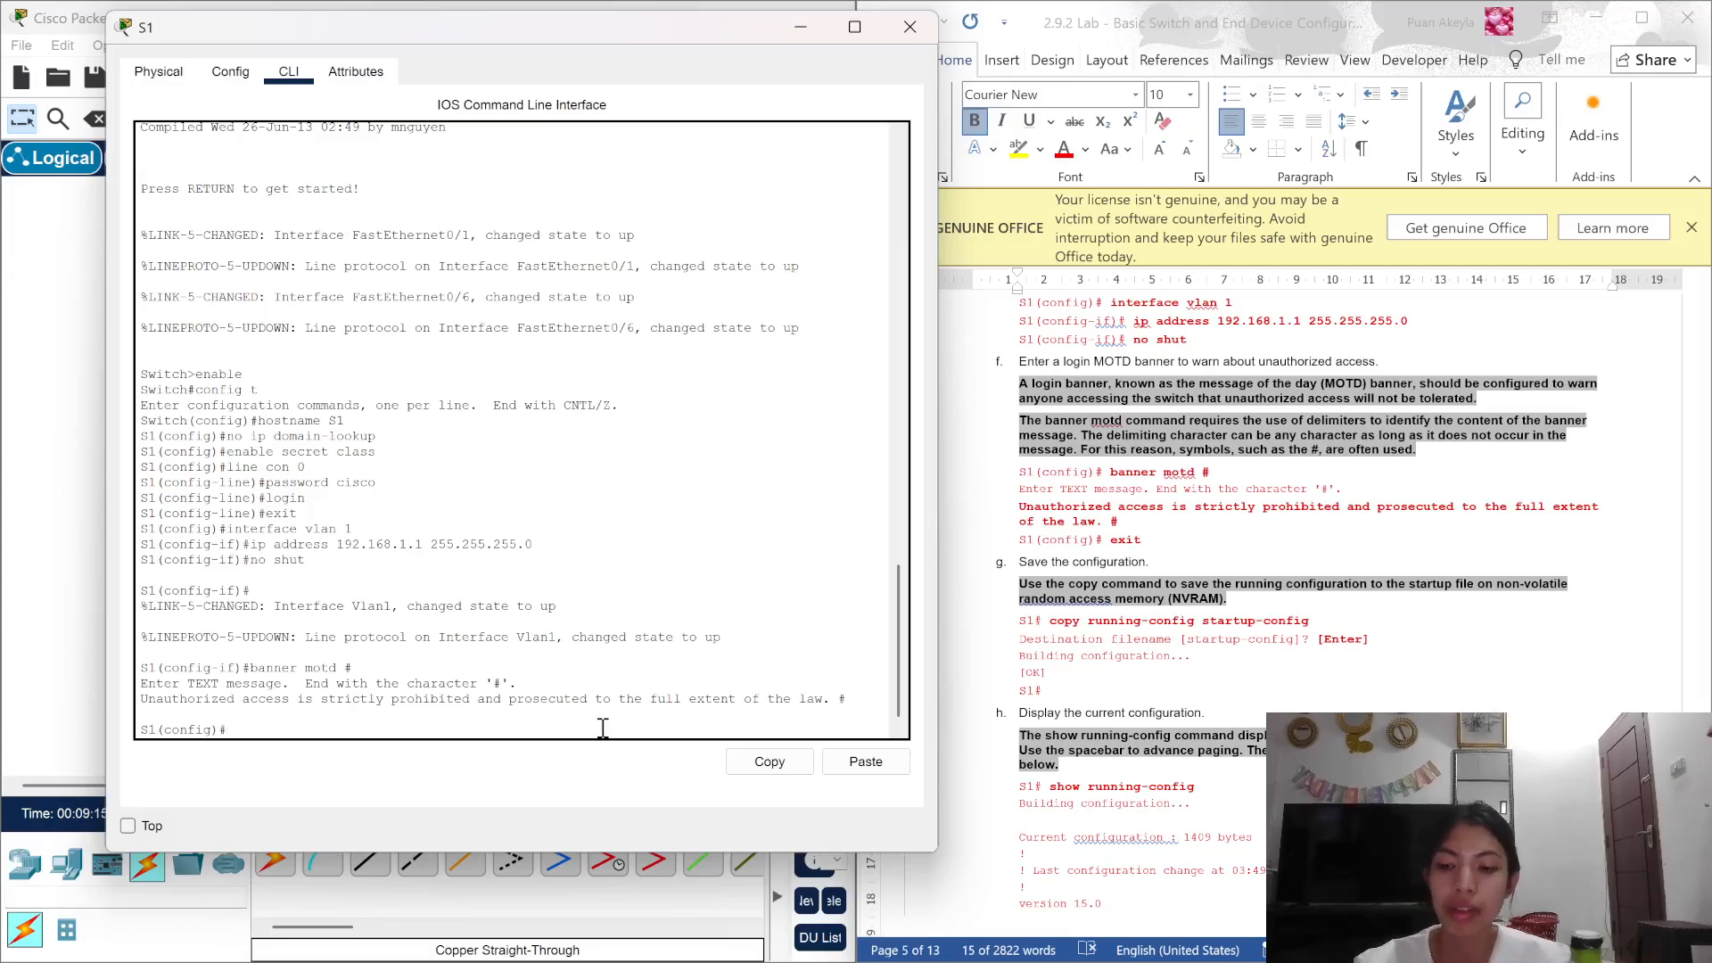
pyautogui.write('ex')
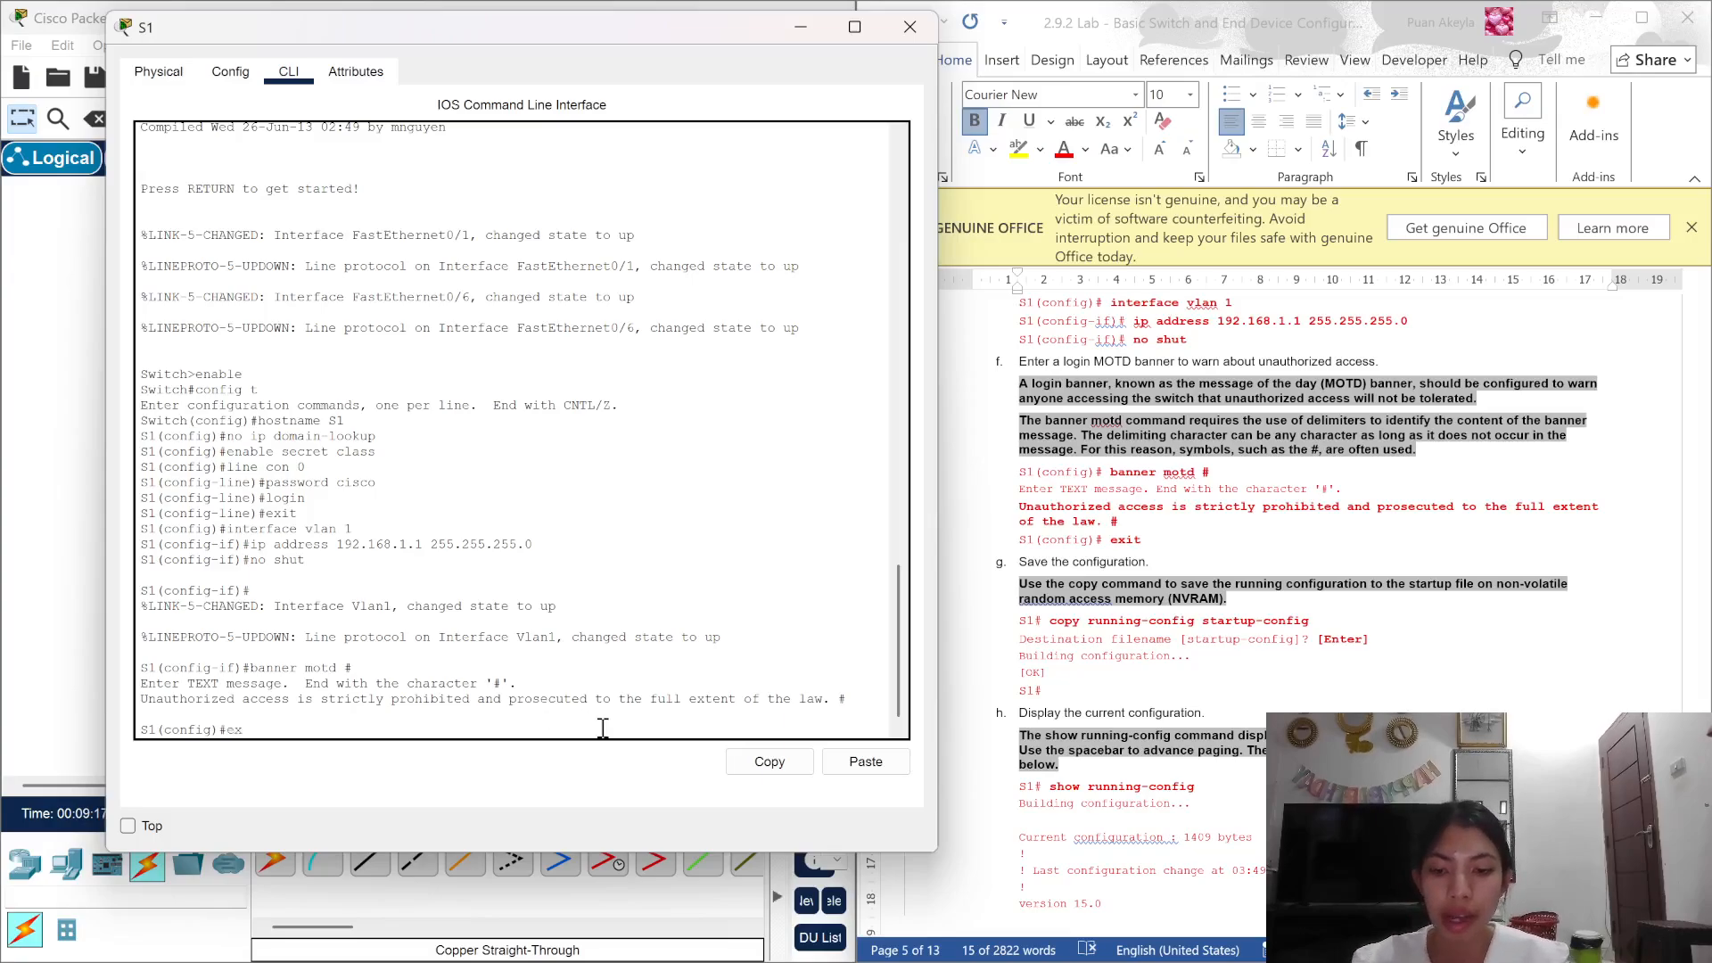
pyautogui.write('it')
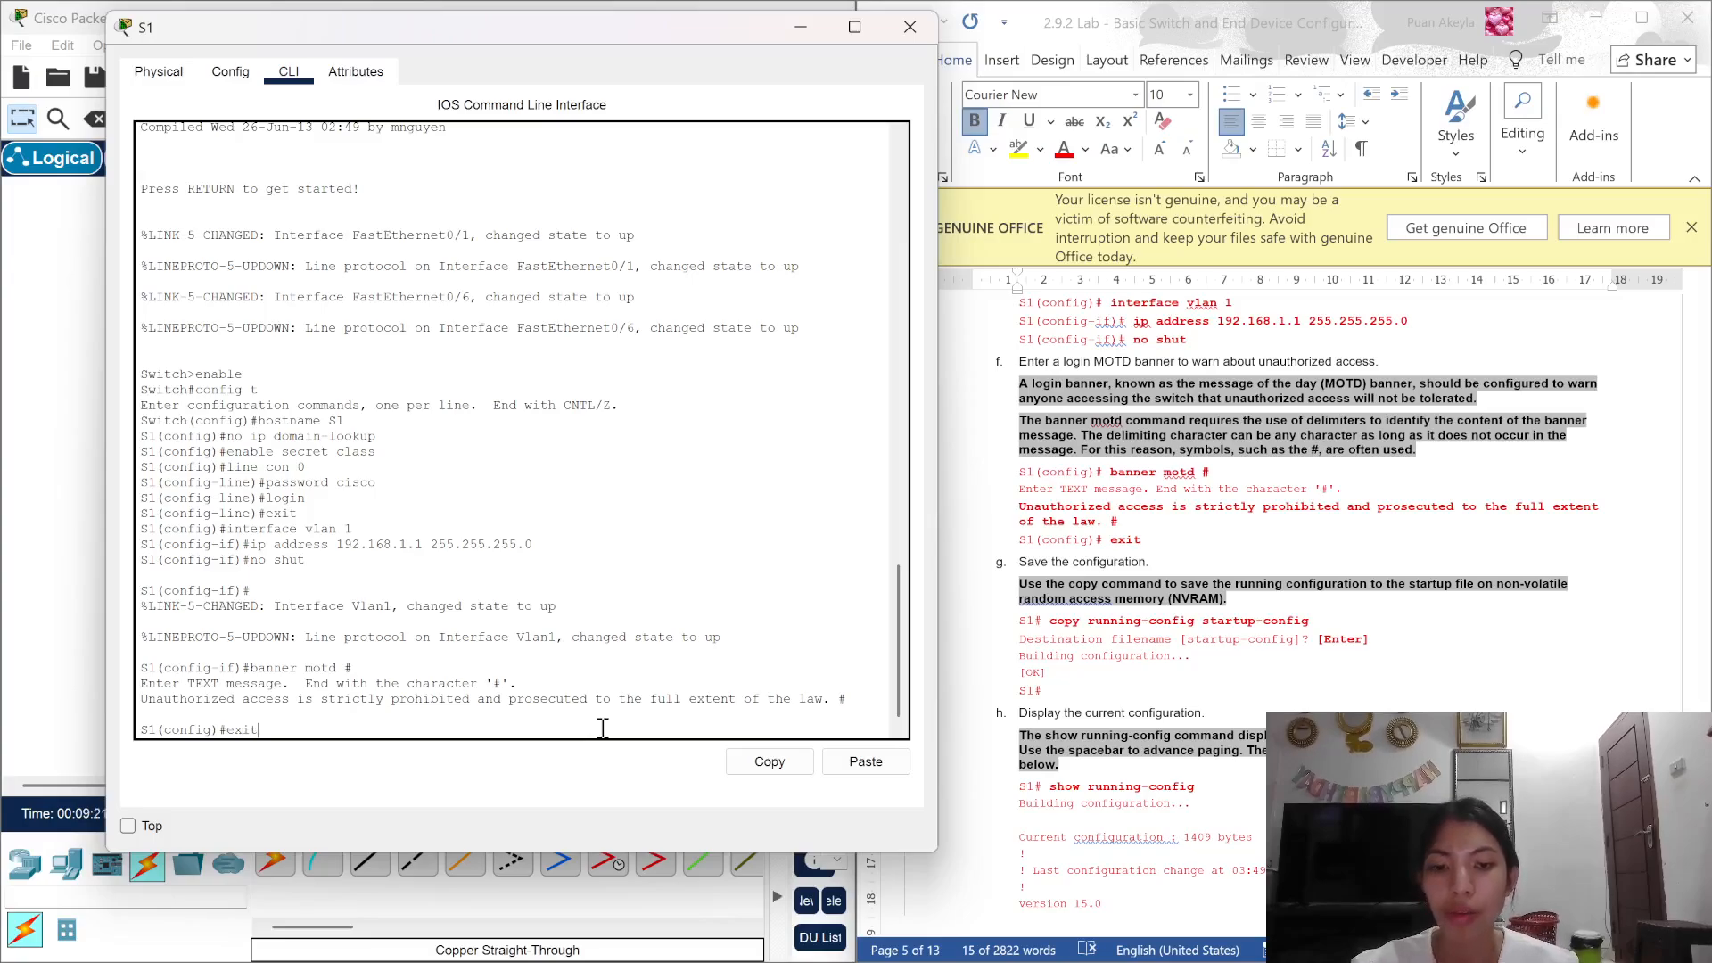
pyautogui.press('Return')
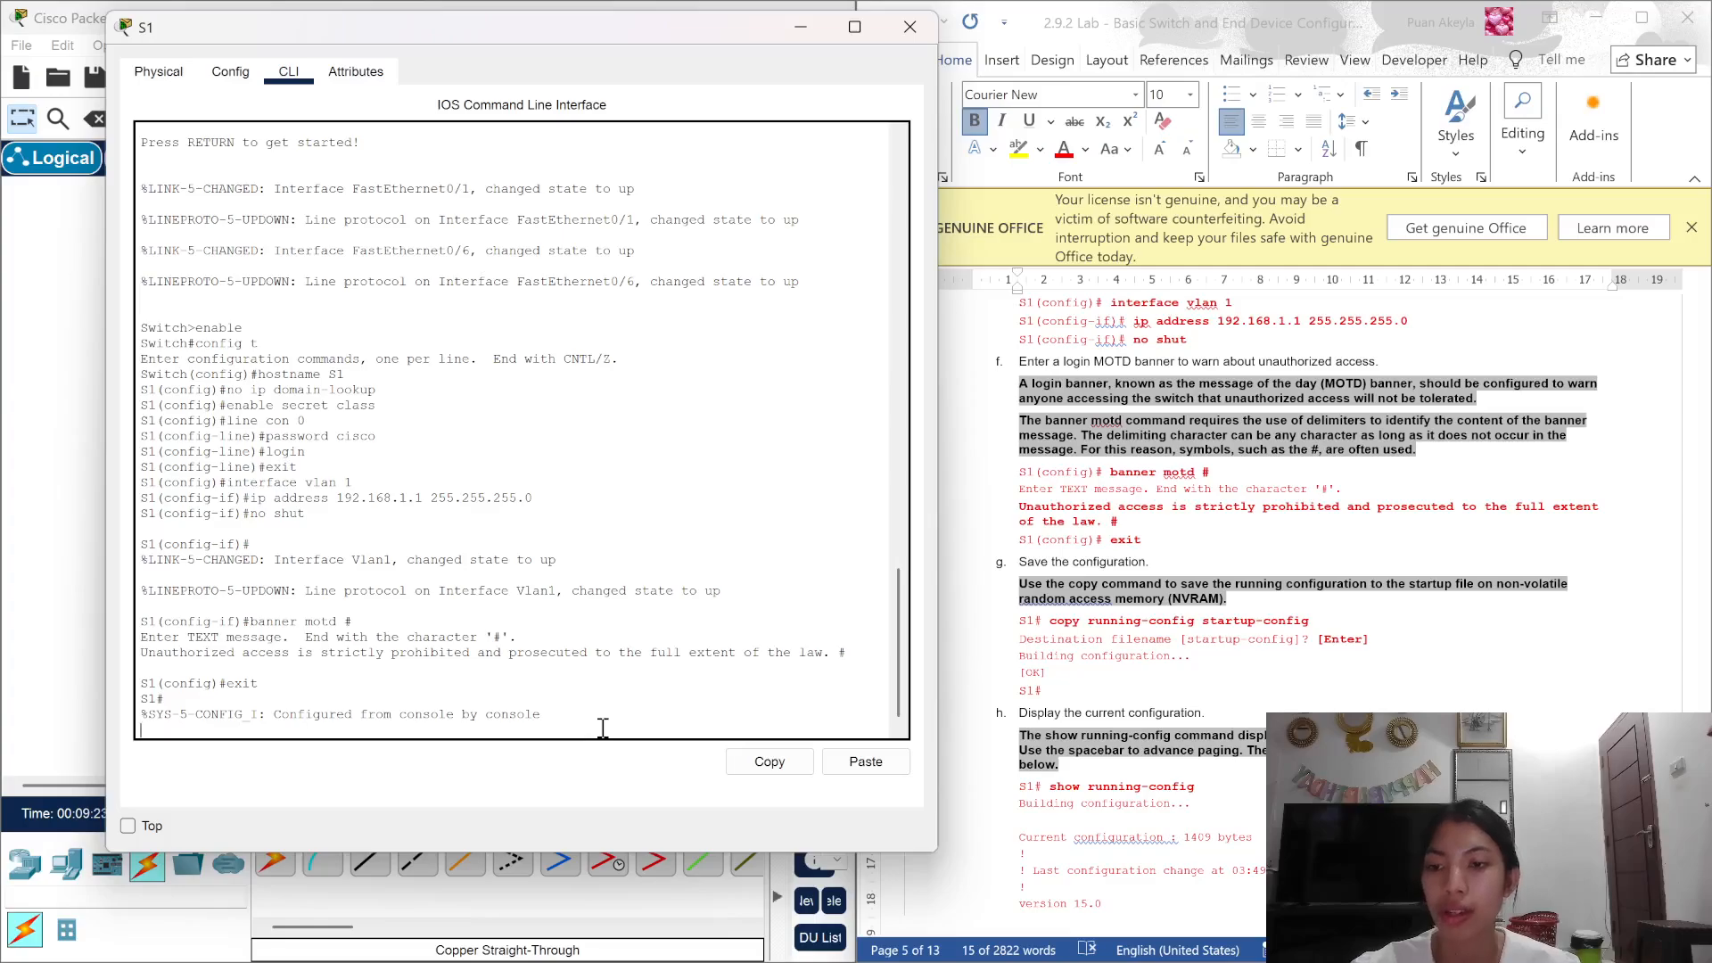
# Step: Copy S1's running-config to startup-config, accepting the default destination filename
pyautogui.press('Return')
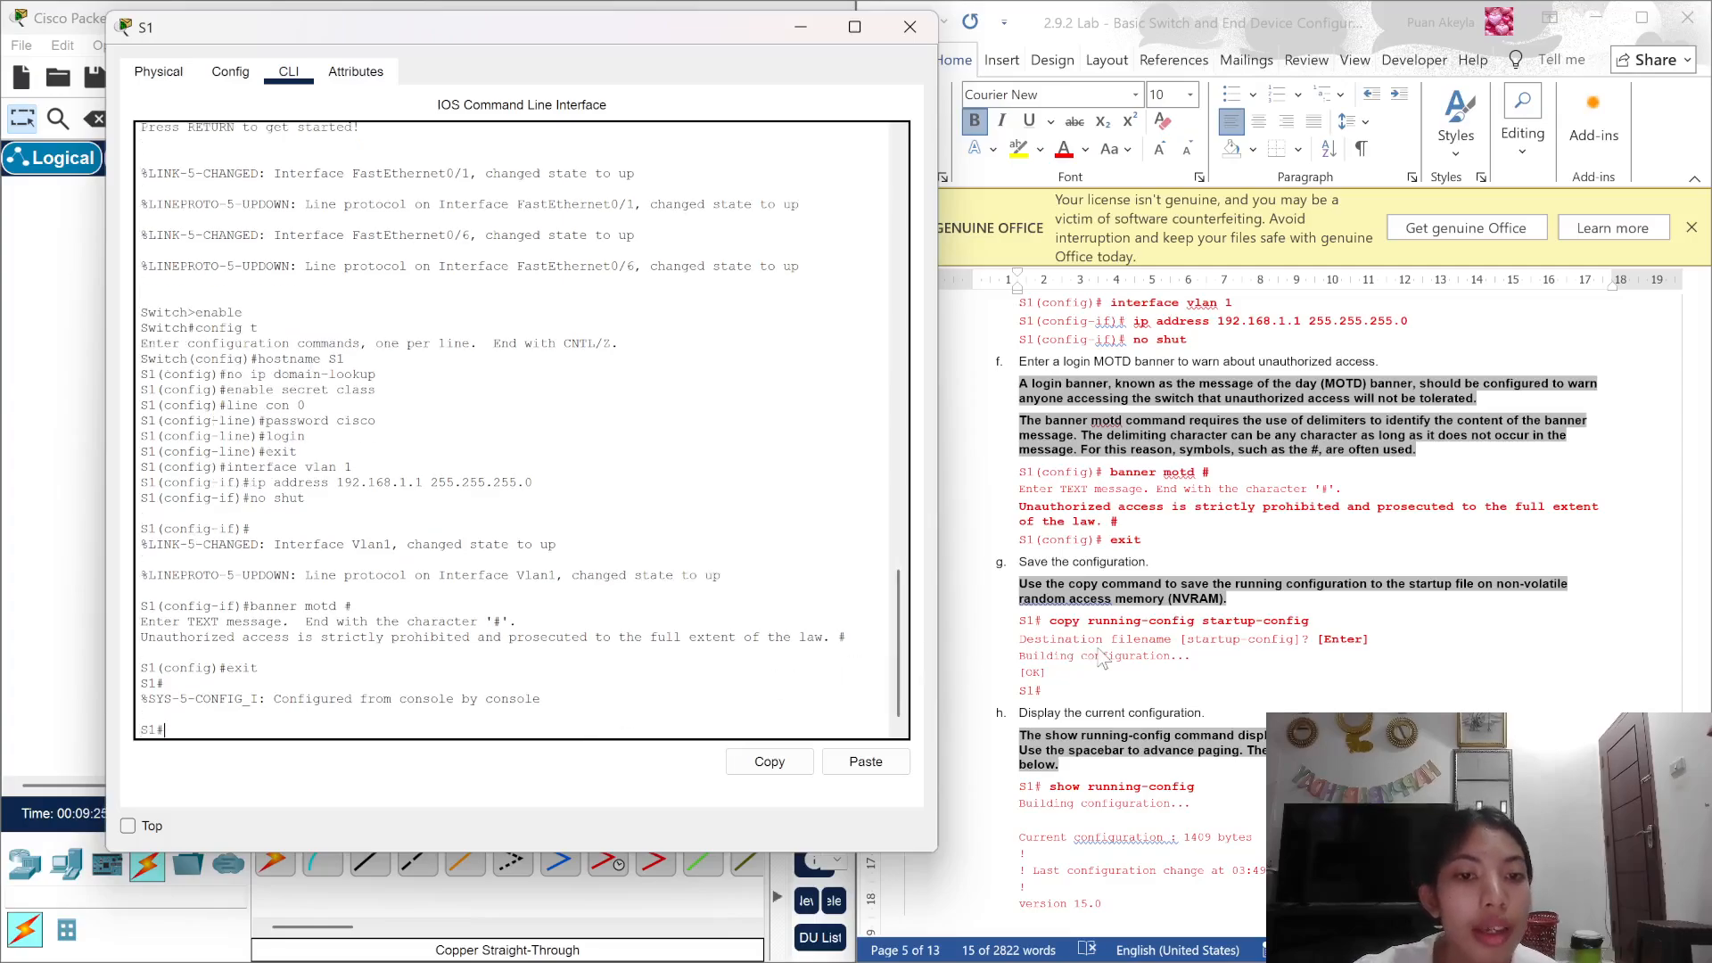
pyautogui.scroll(-1, 1103, 658)
pyautogui.scroll(-3, 1103, 658)
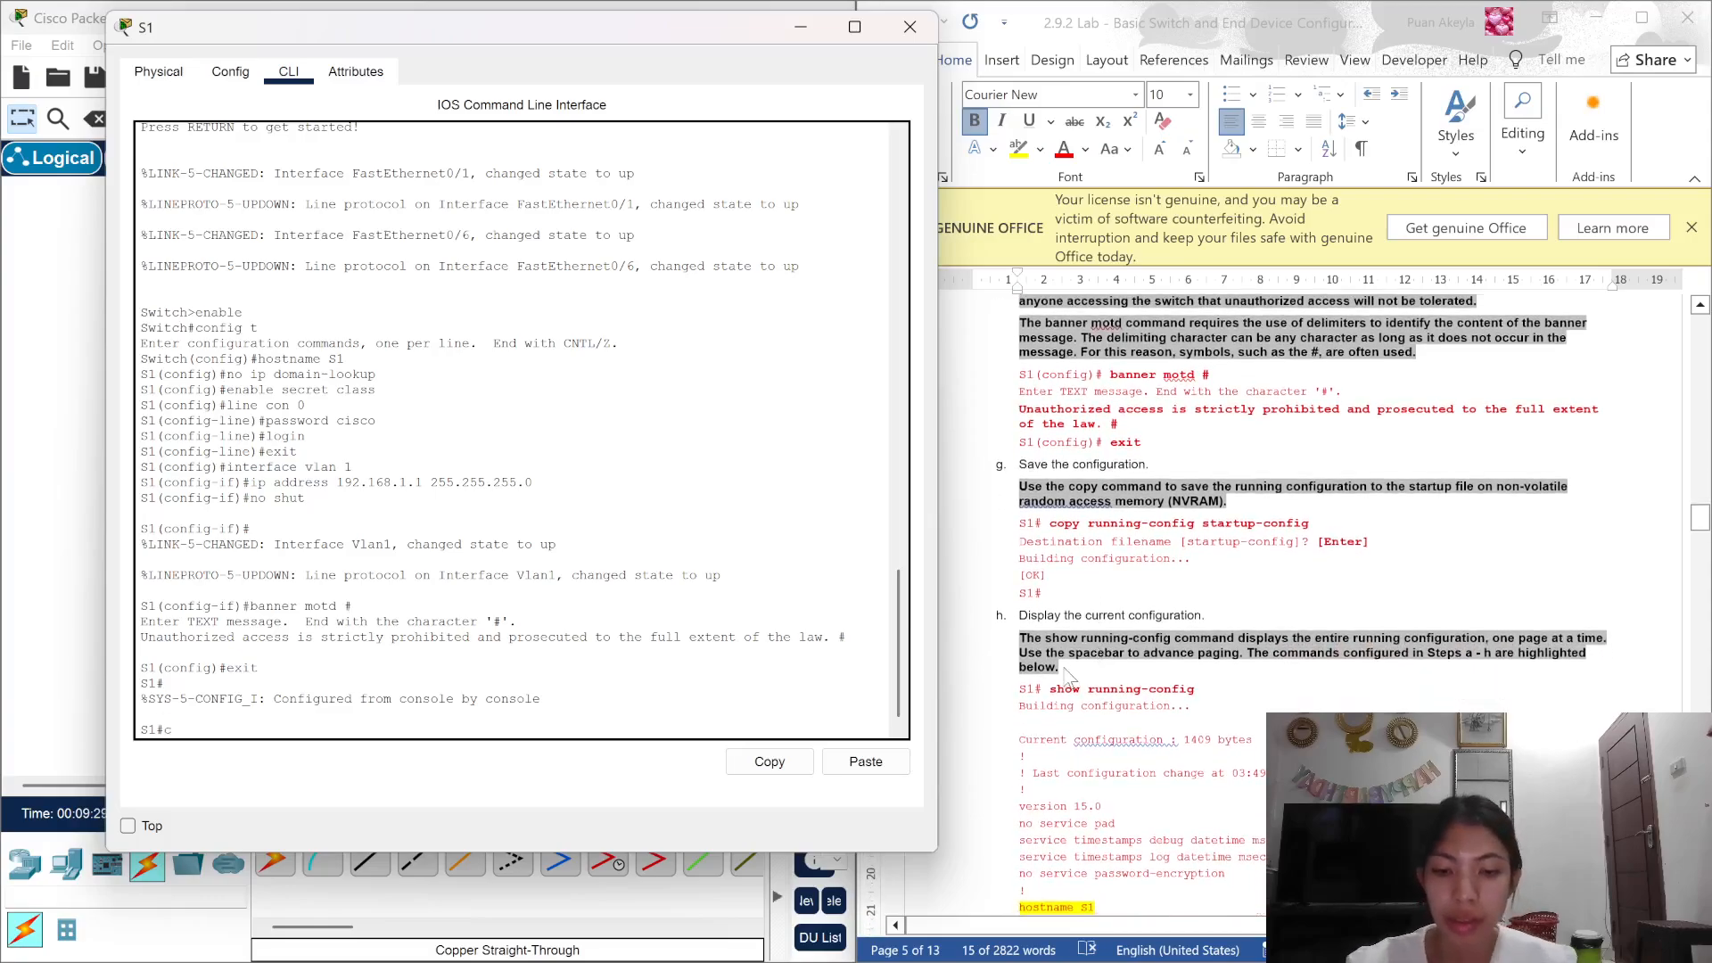
pyautogui.write('copy run')
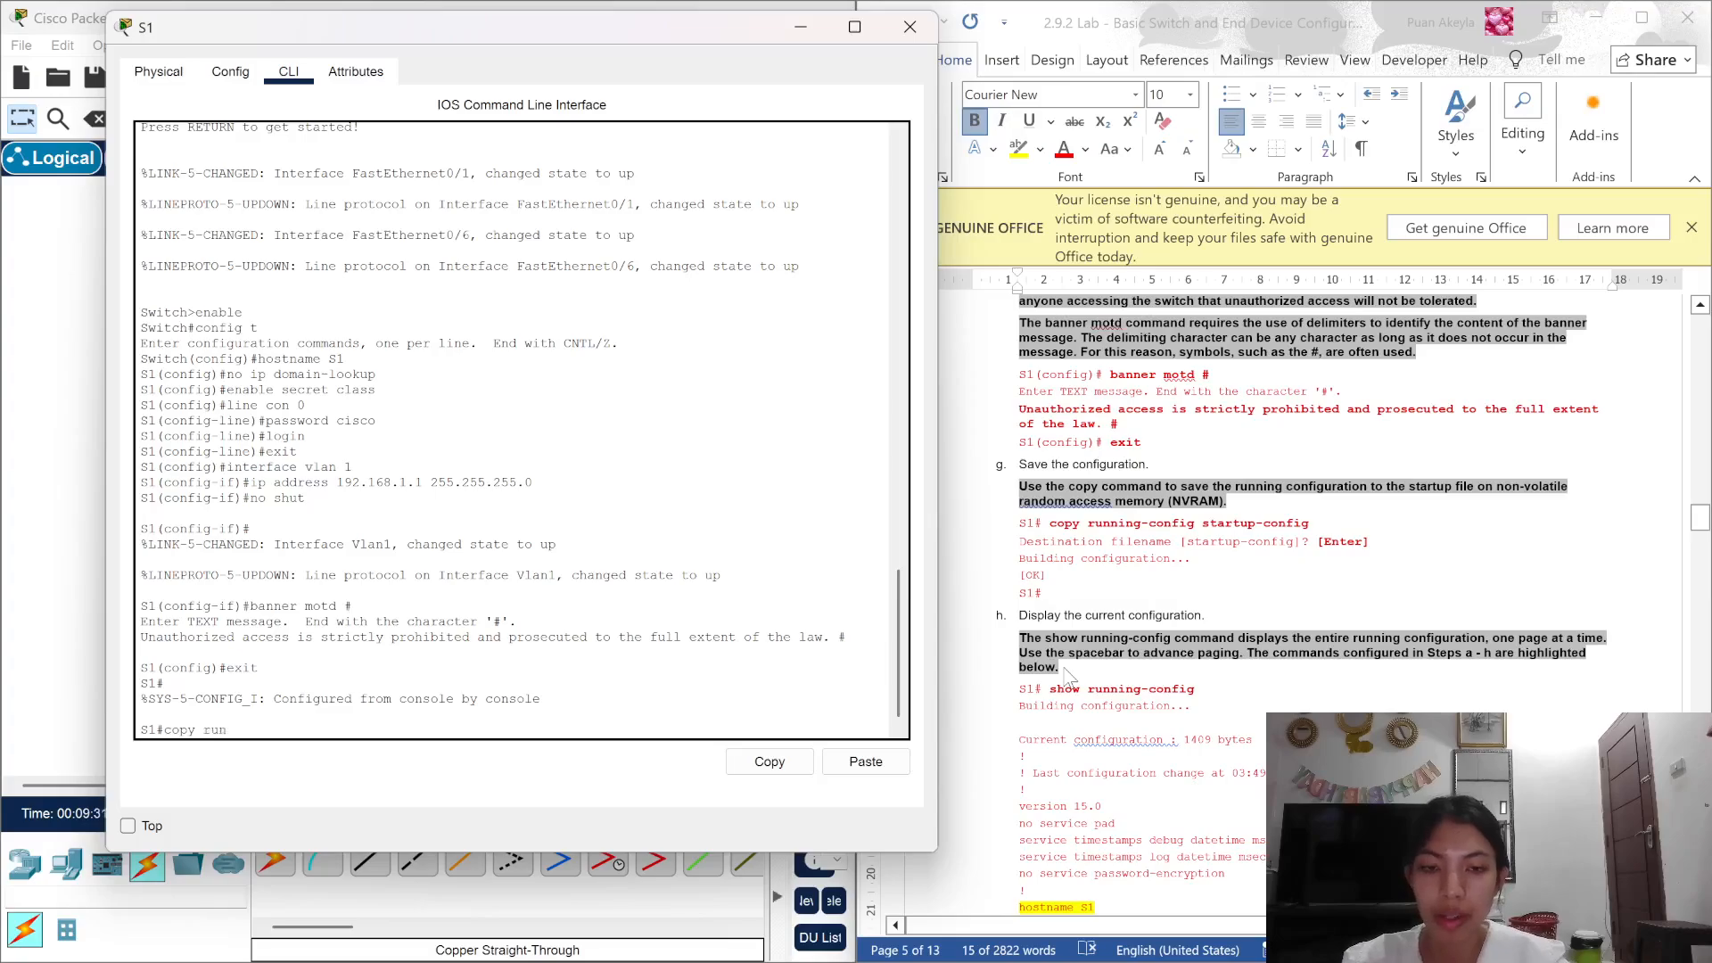
pyautogui.write('ning ')
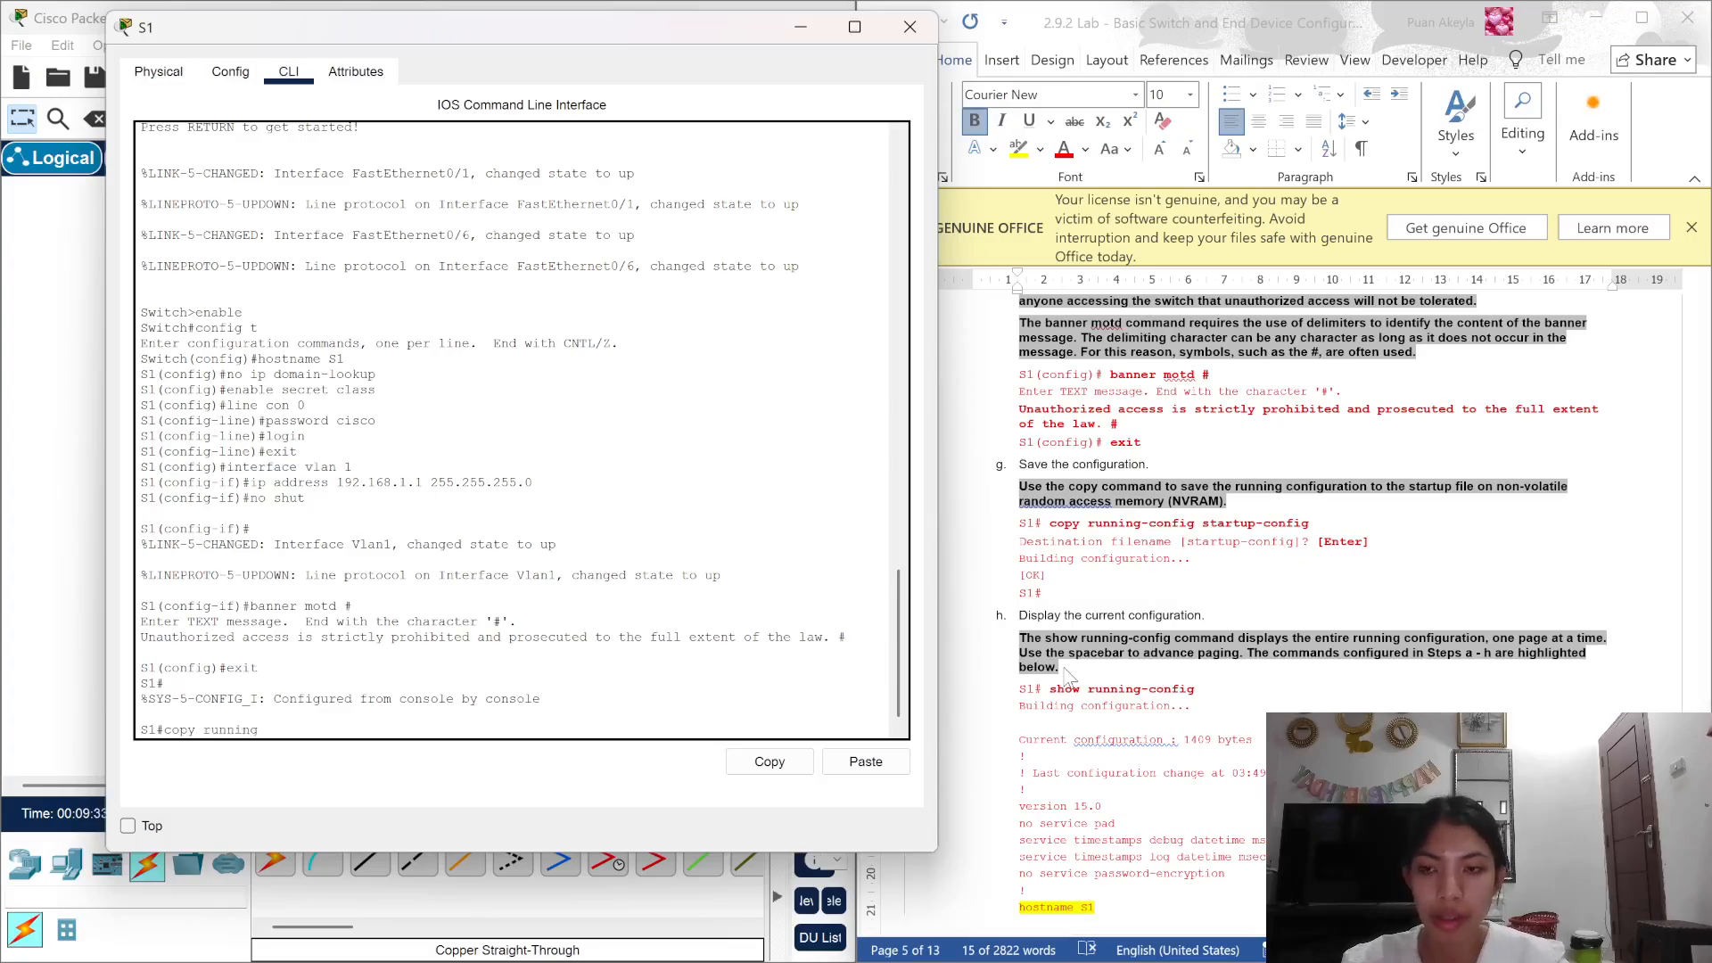
pyautogui.write('-config')
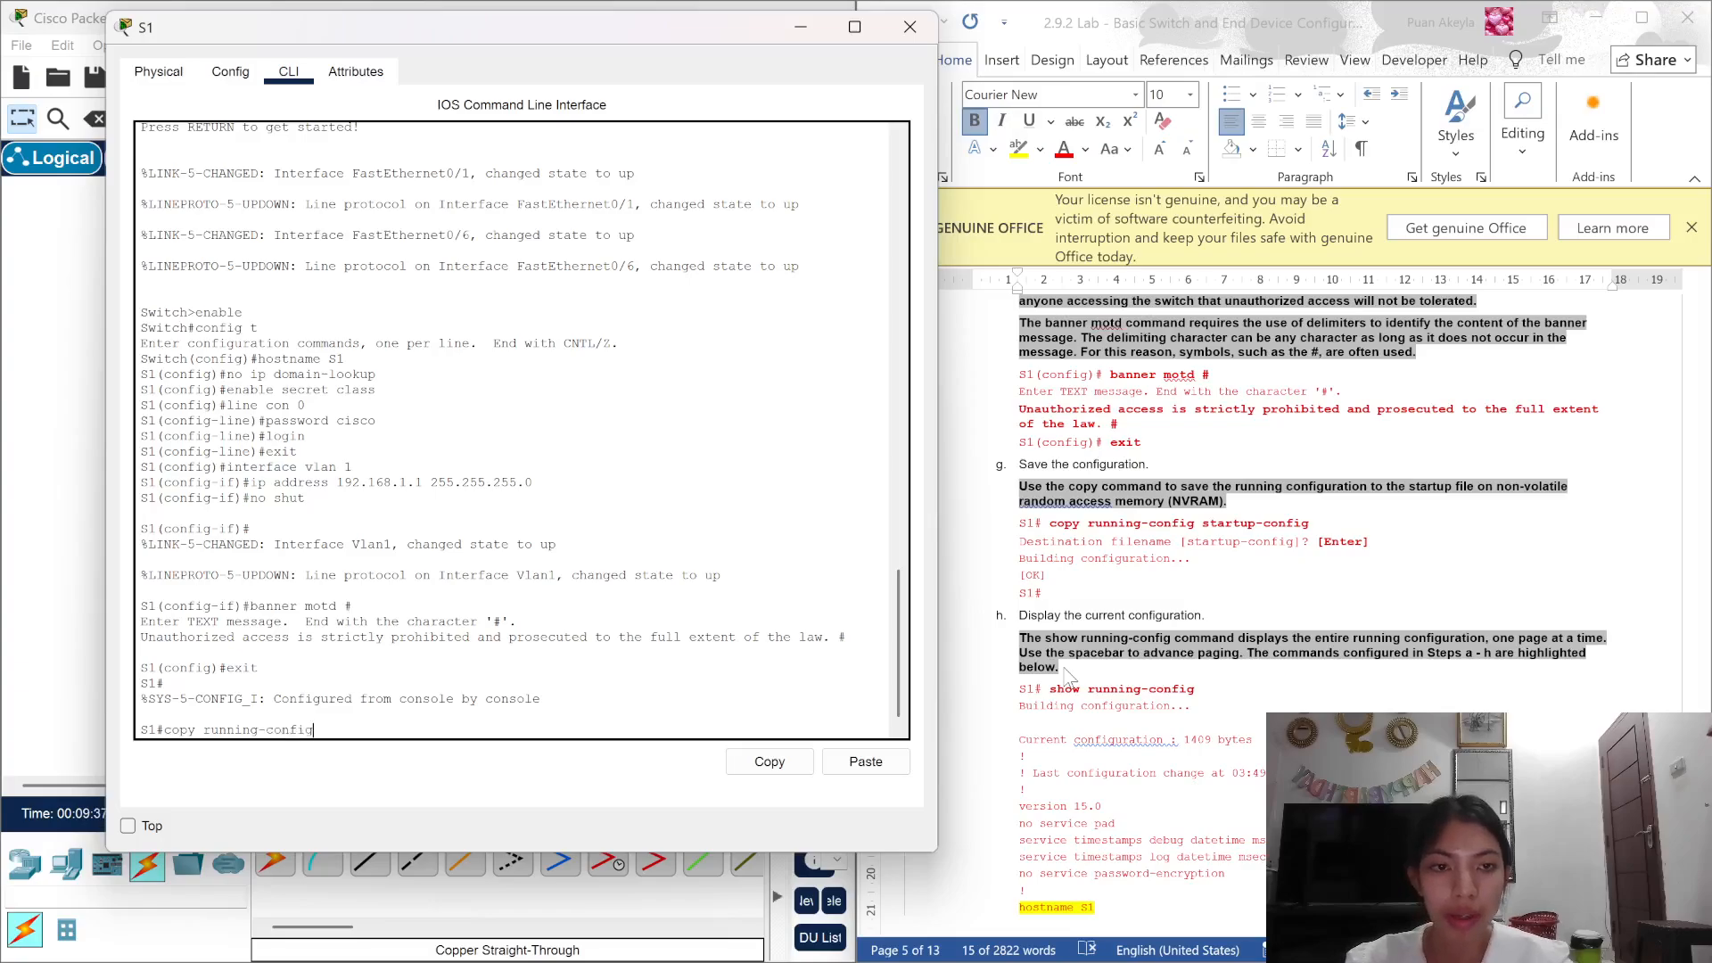
pyautogui.write(' starti')
pyautogui.press('BackSpace')
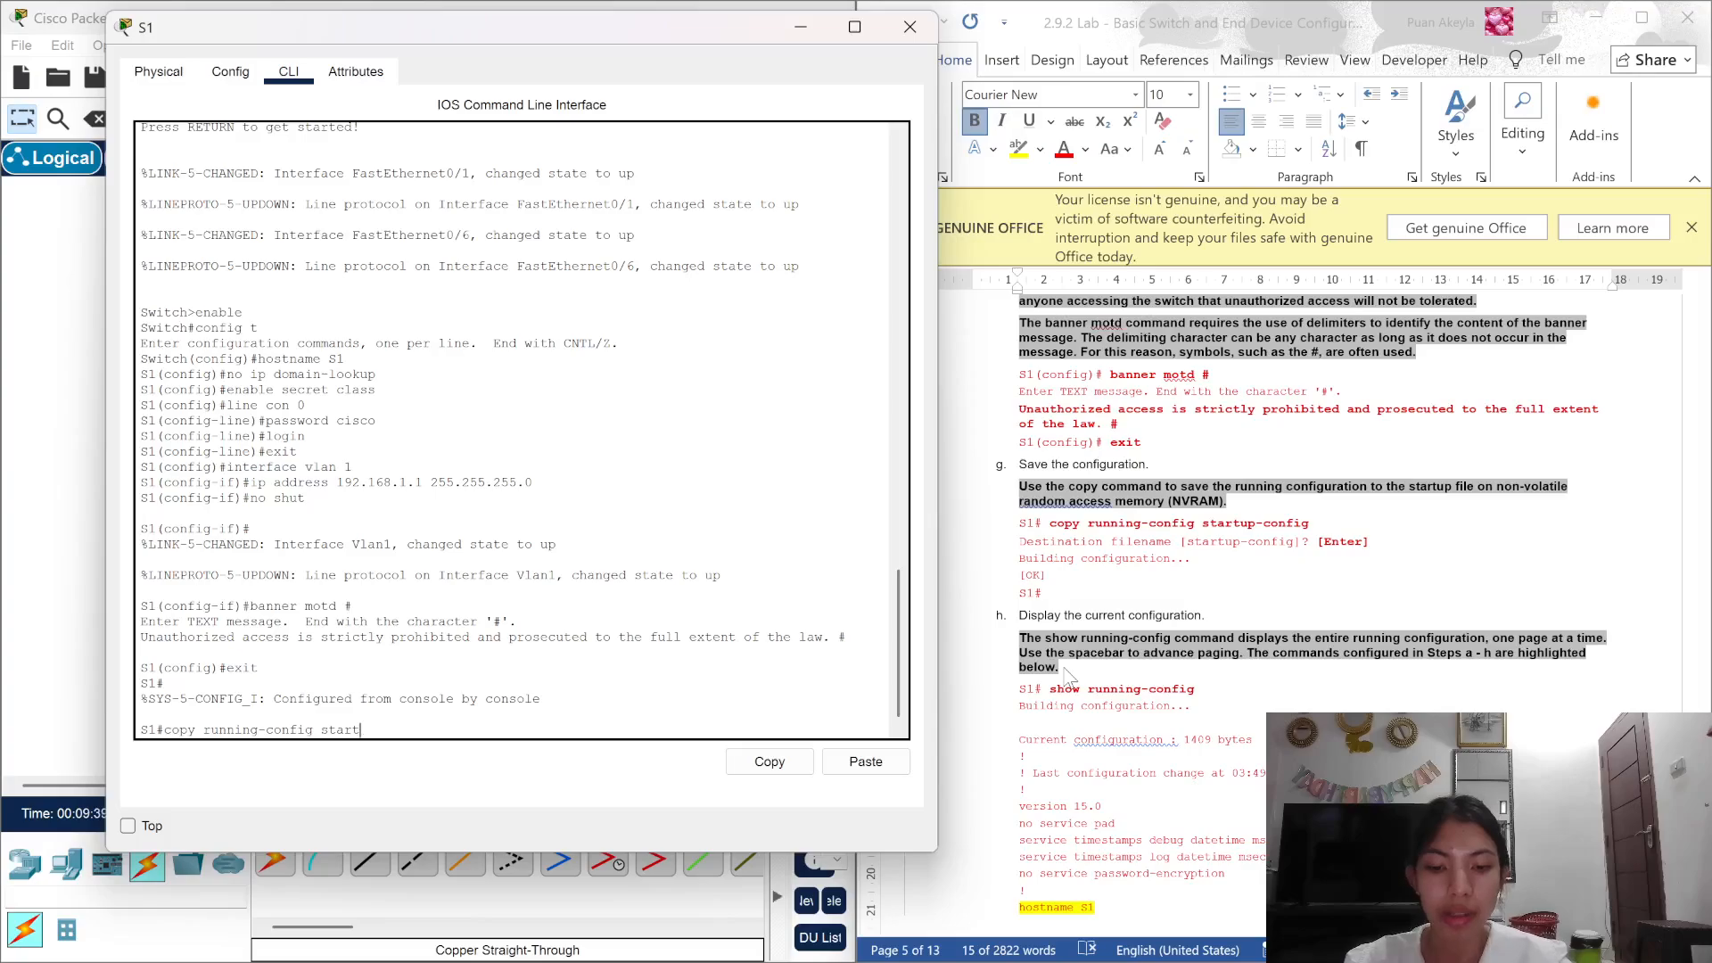
pyautogui.write('up ')
pyautogui.write('co')
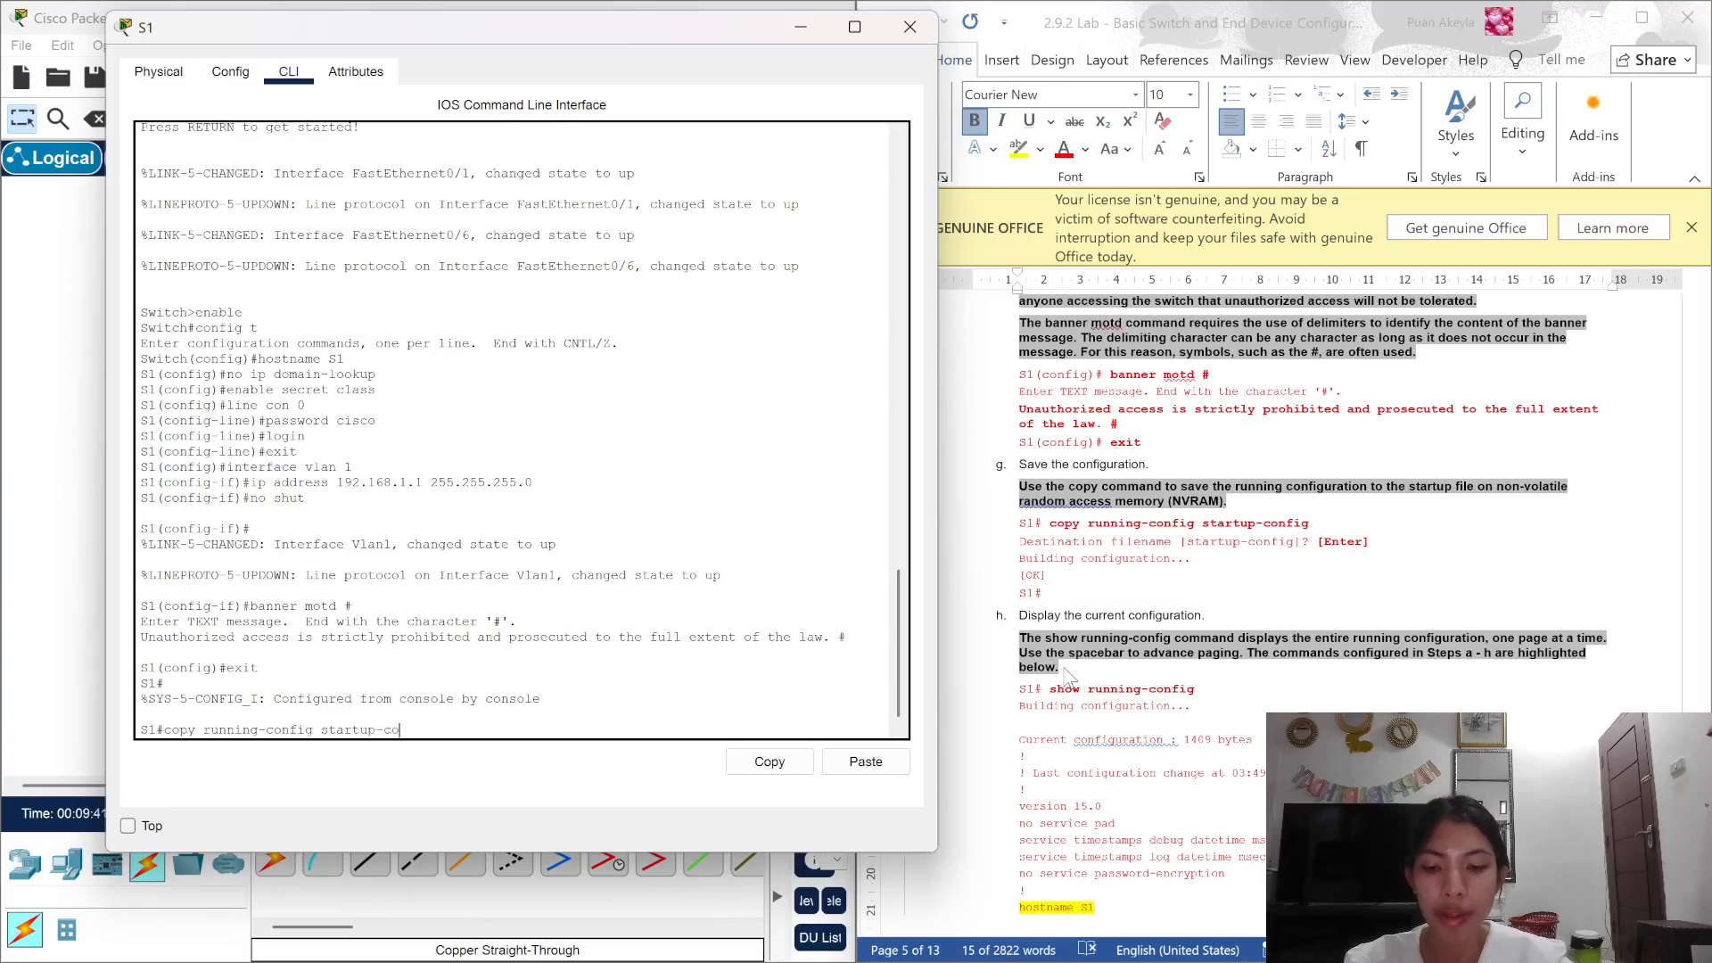
pyautogui.write('nfig')
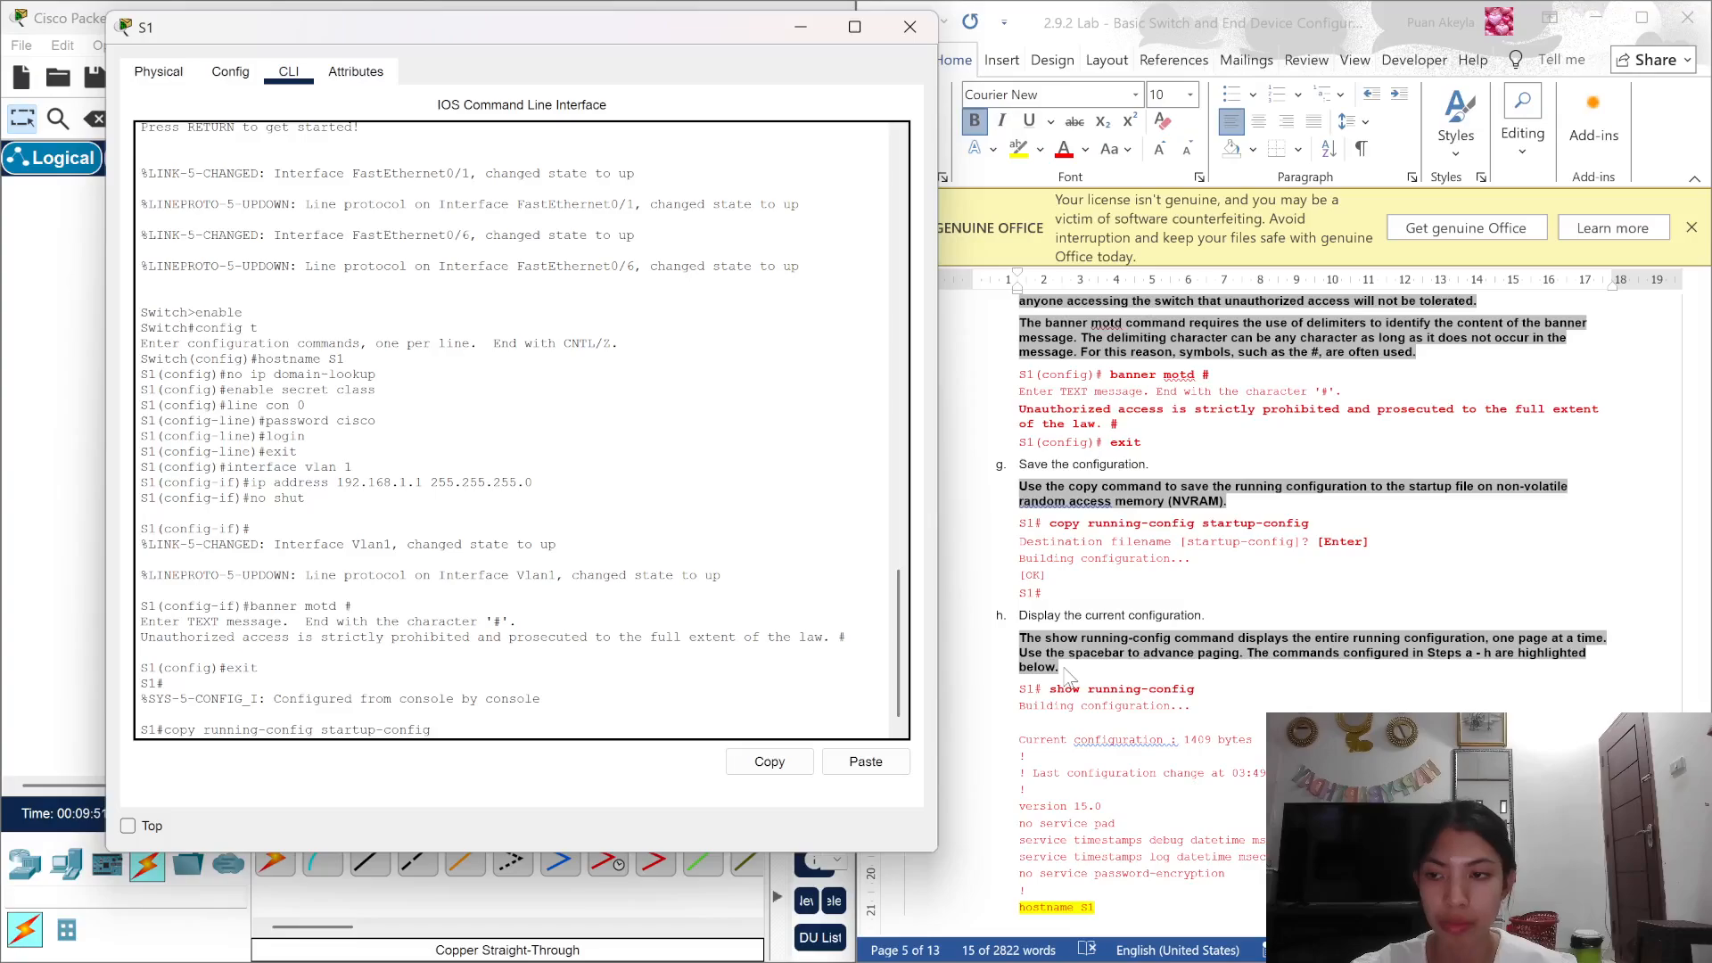
pyautogui.press('Return')
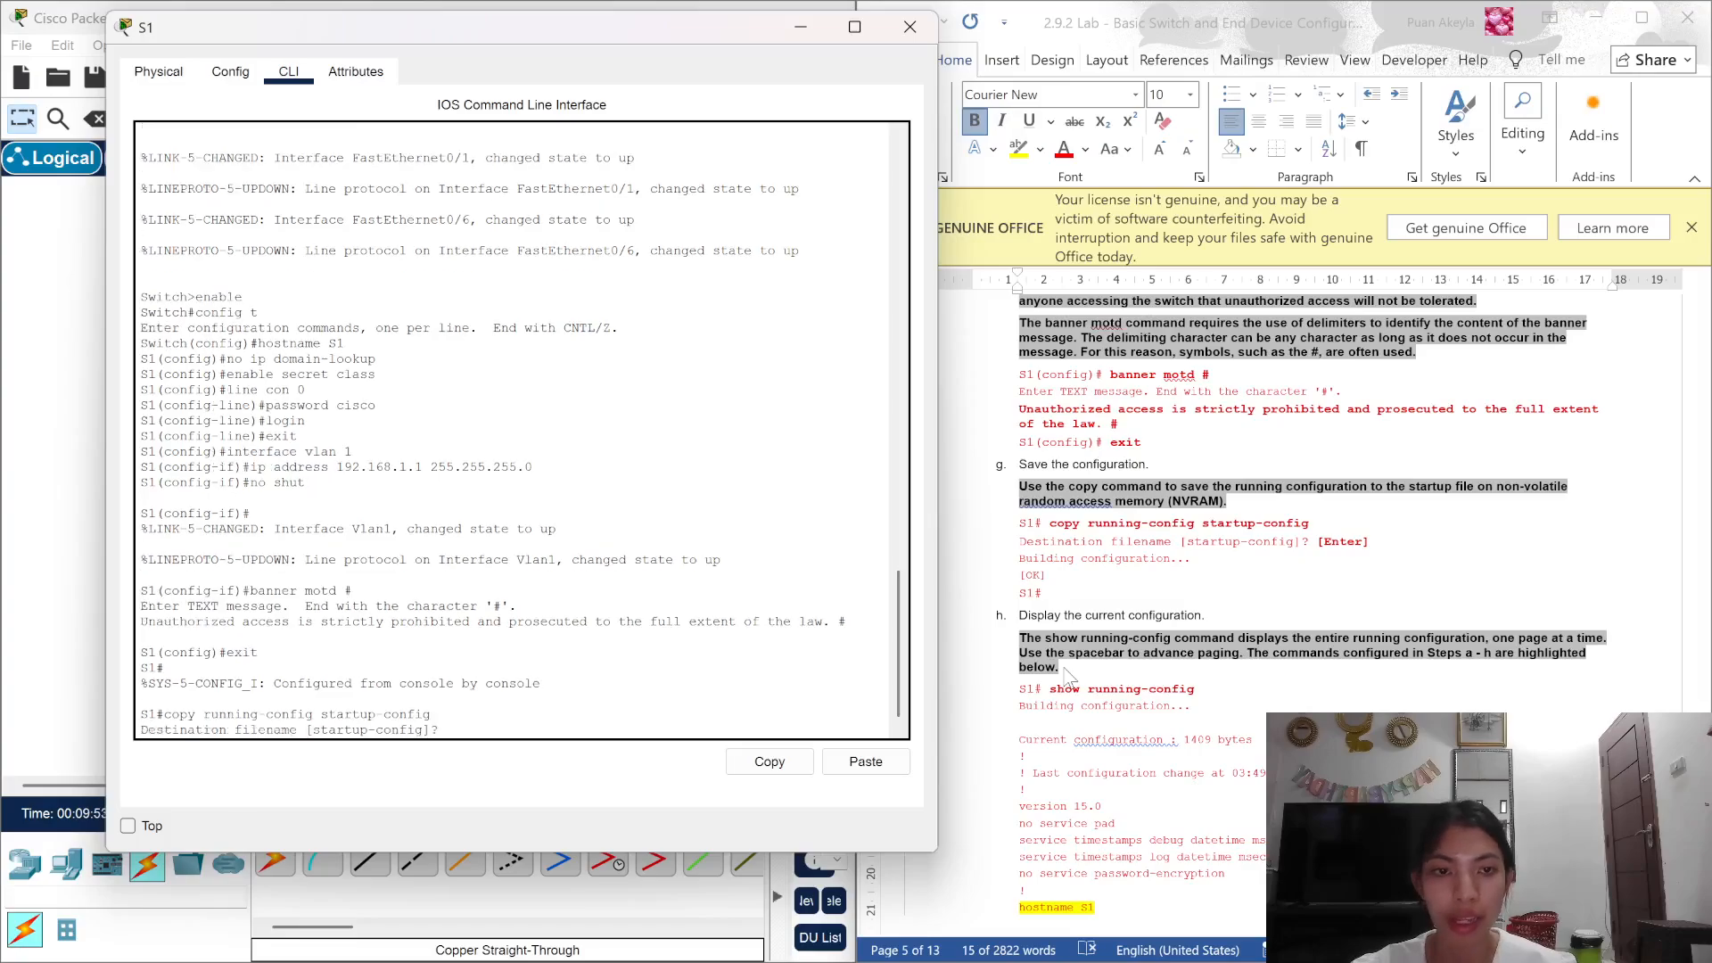
pyautogui.press('Return')
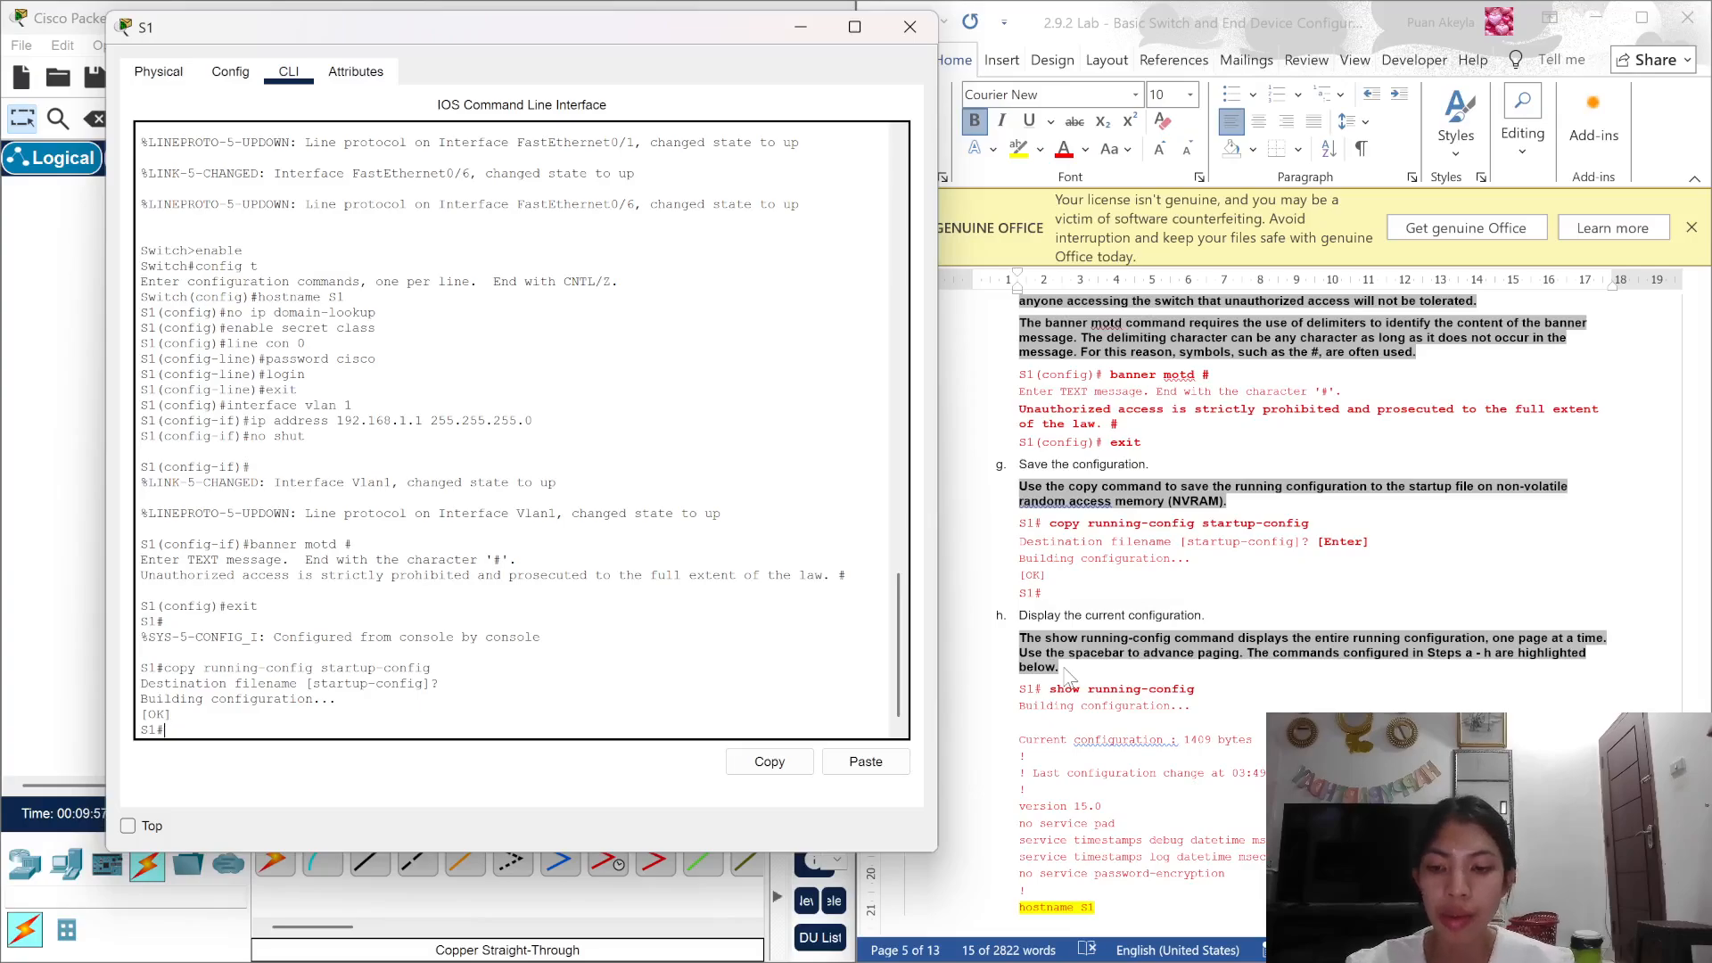
# Step: Run show running-config and page through it past the Vlan1, banner and line settings
pyautogui.write('show ru')
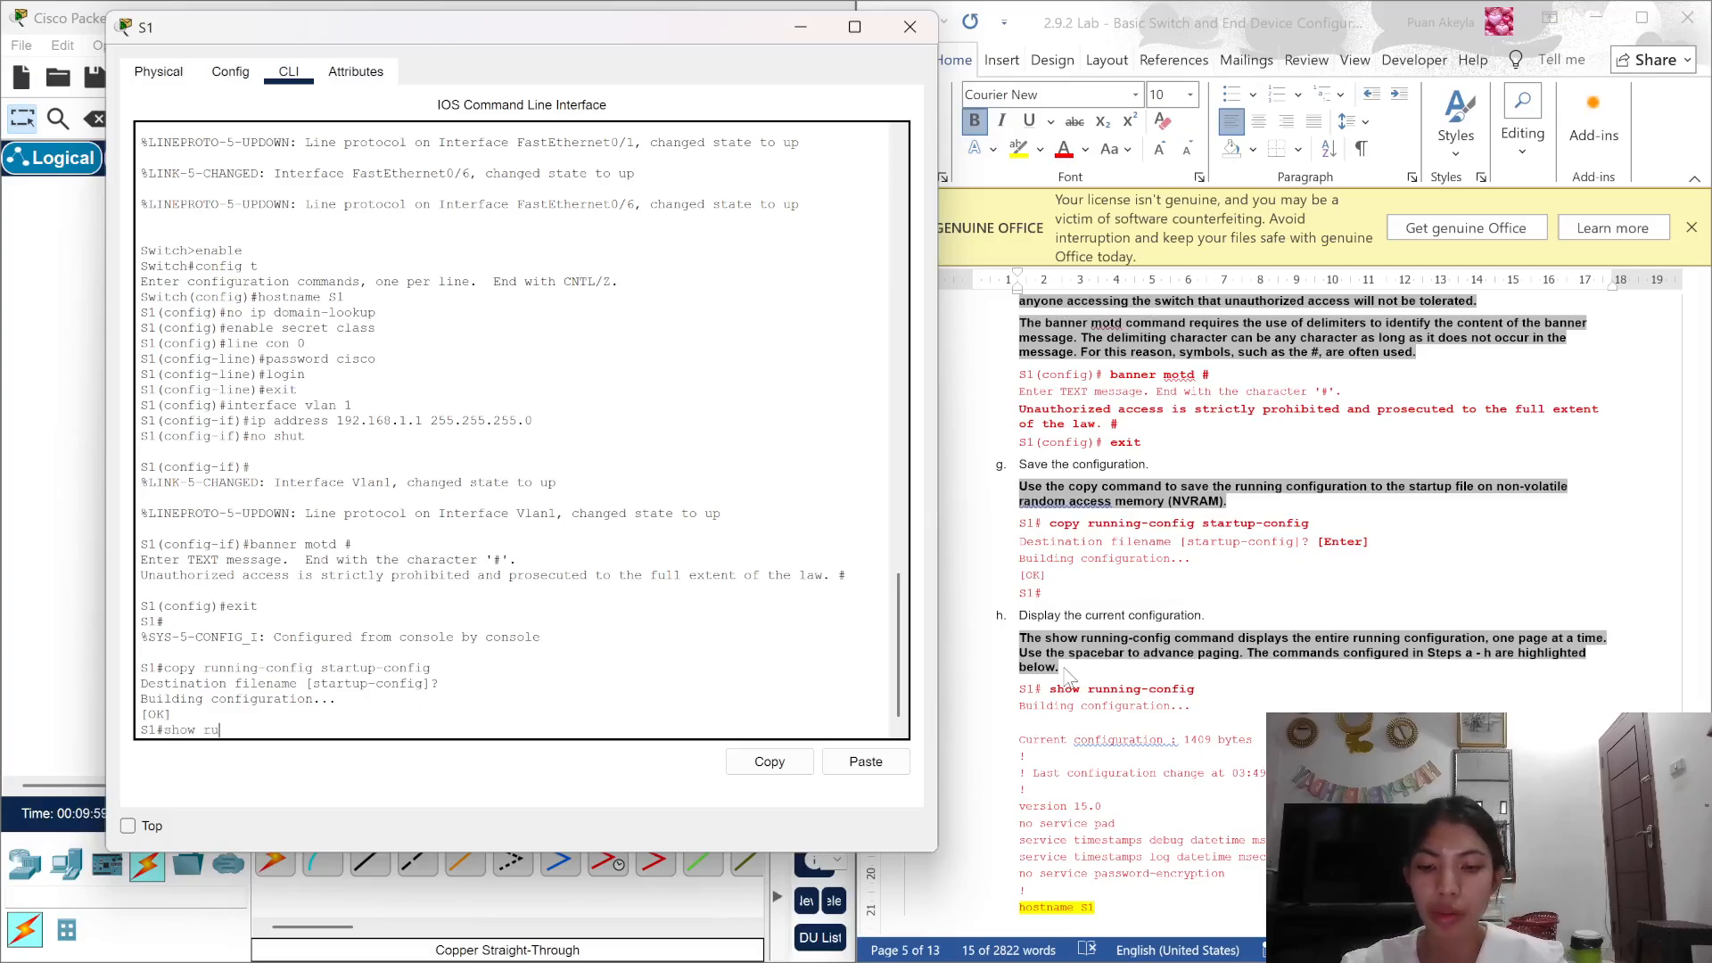
pyautogui.write('nning-co')
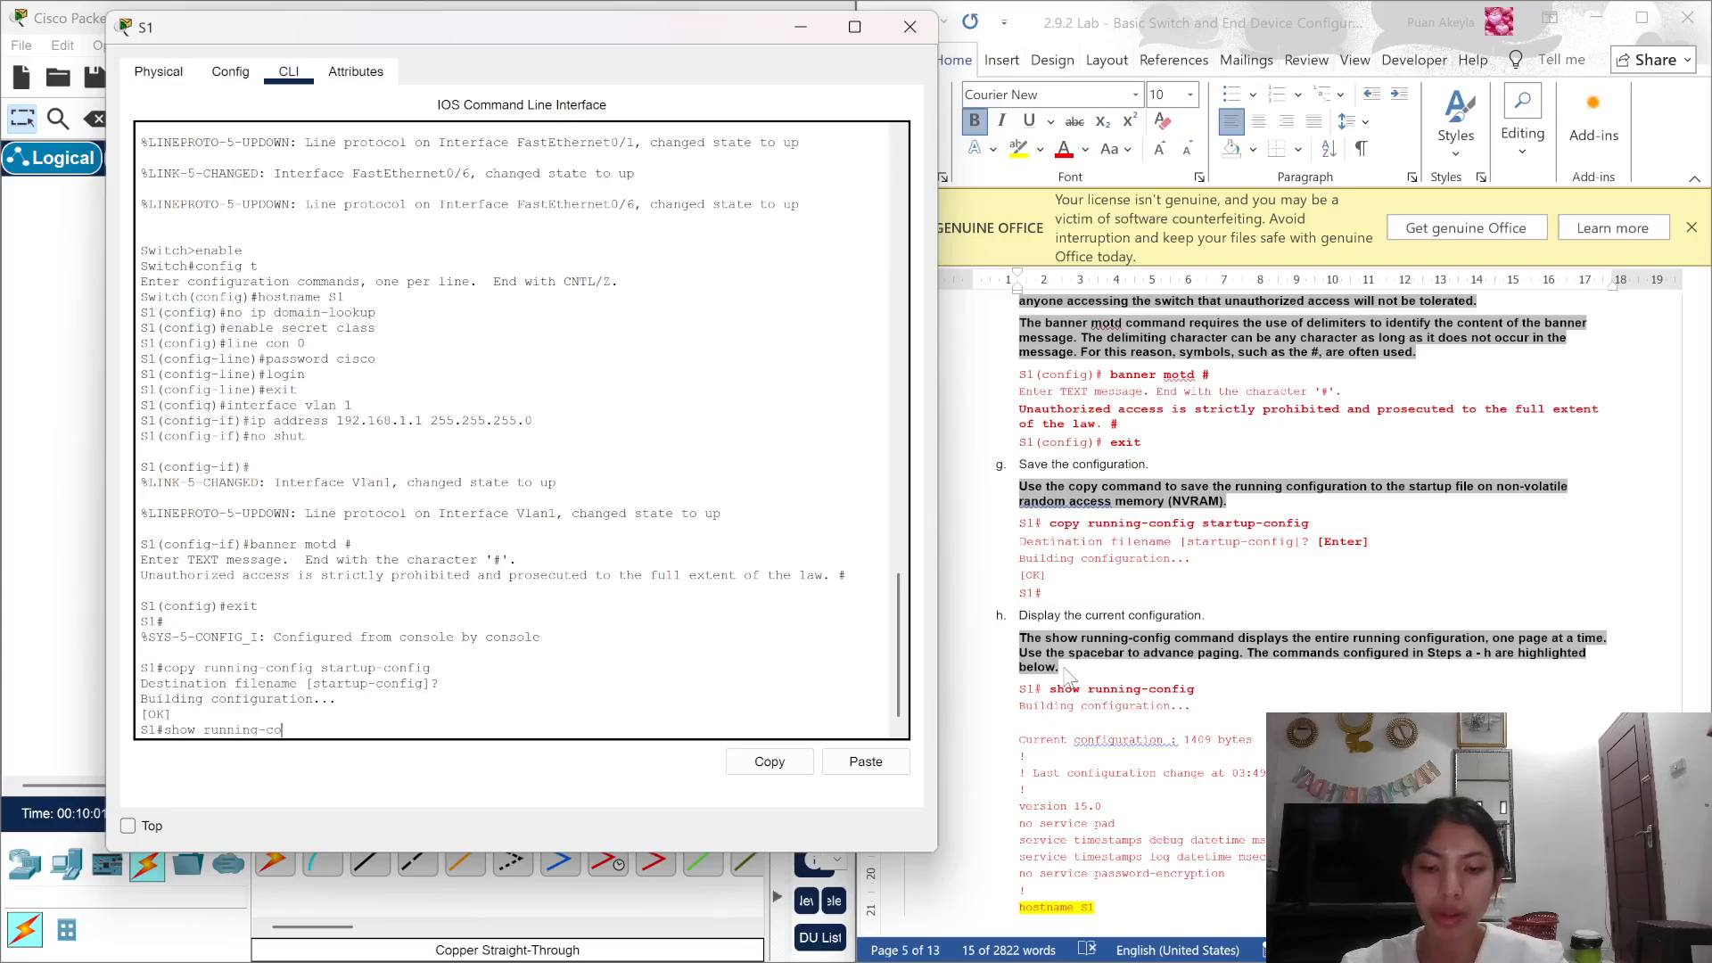
pyautogui.write('nfig')
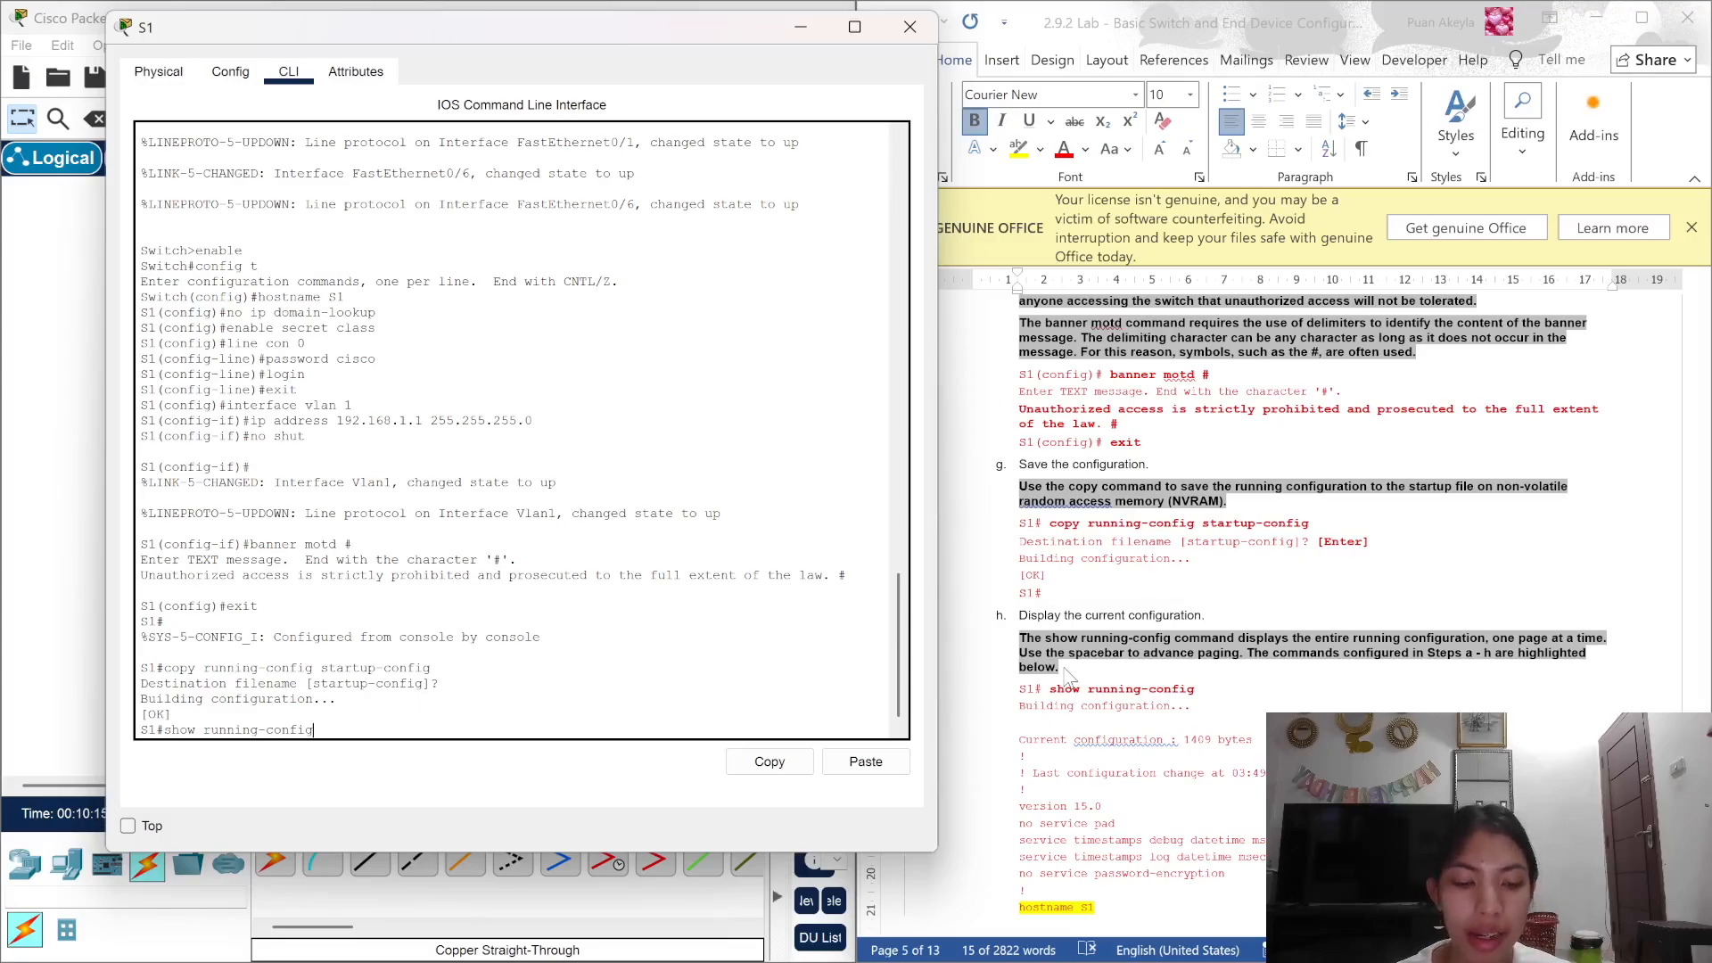
pyautogui.press('Return')
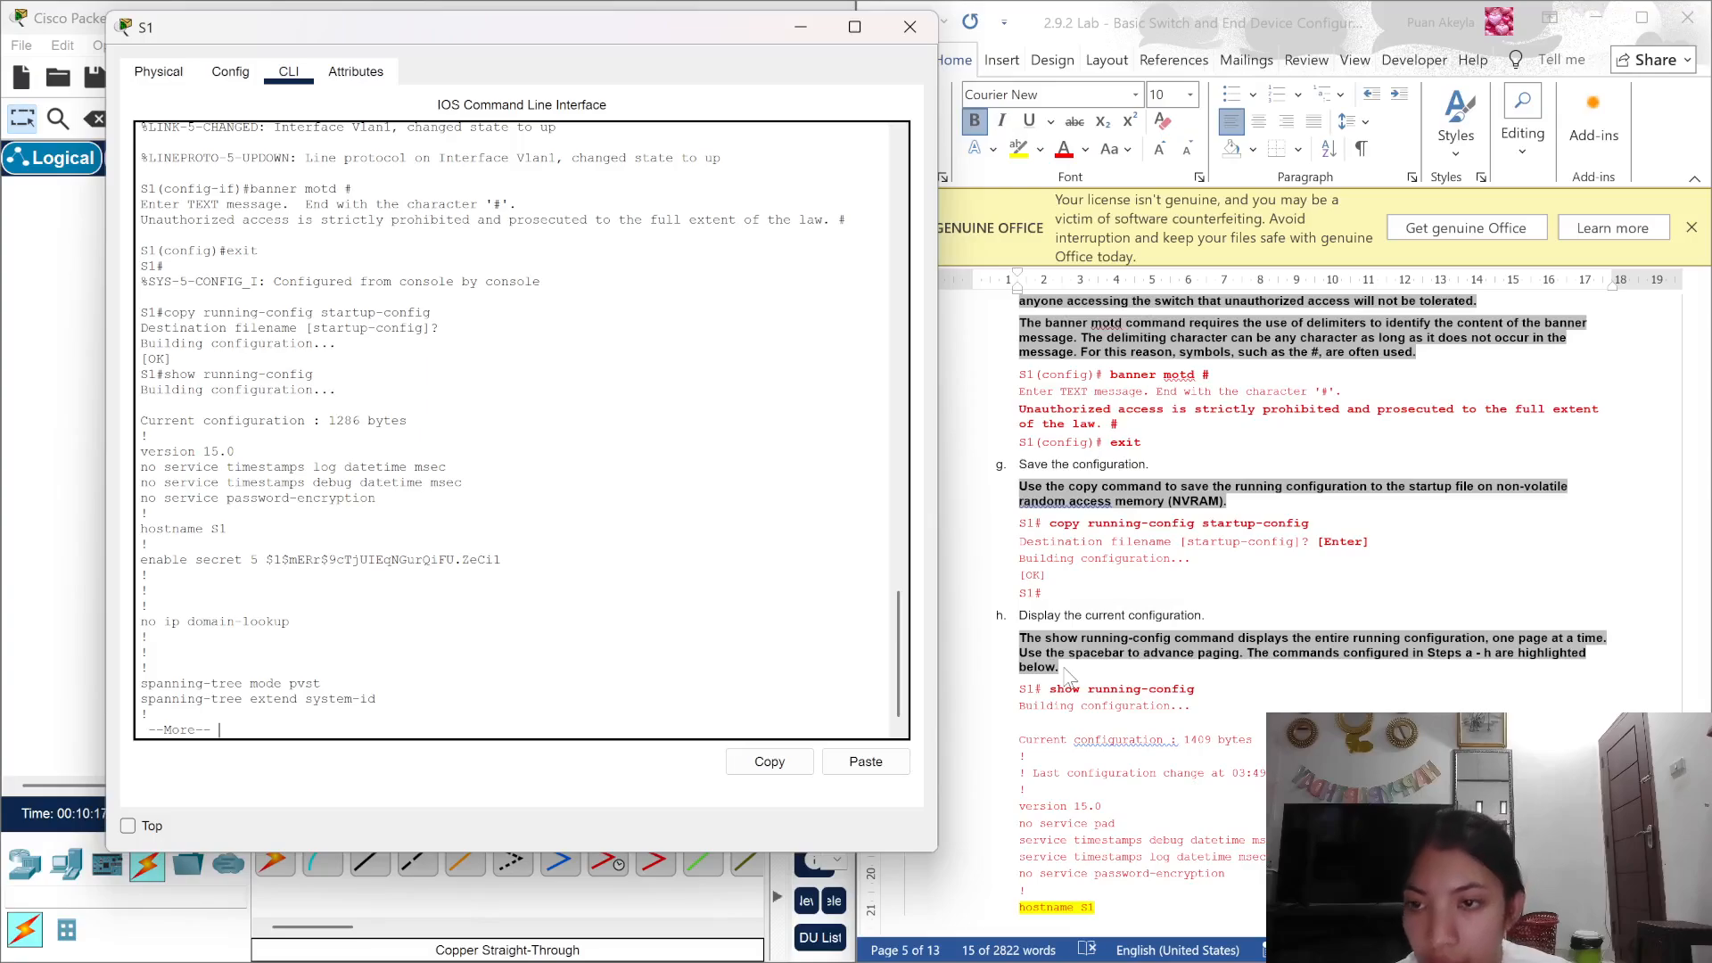
pyautogui.press('space')
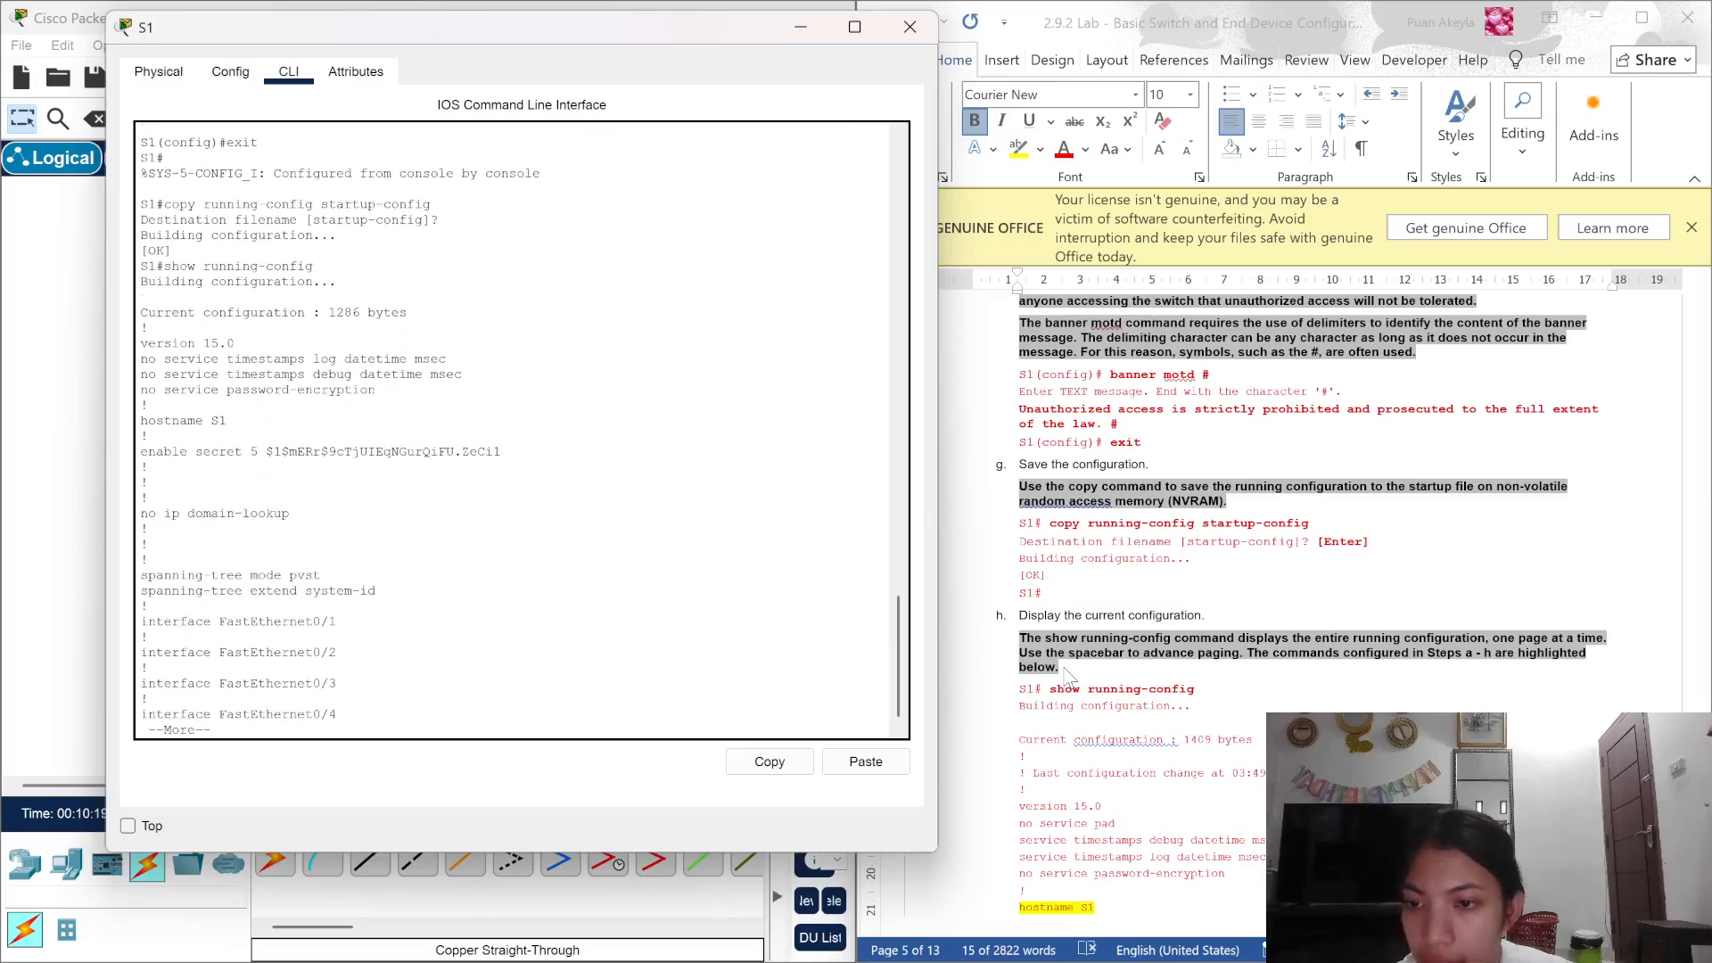
pyautogui.press('Return')
pyautogui.press('Return')
pyautogui.press('Return')
pyautogui.press('Return')
pyautogui.press('Return')
pyautogui.press('Return')
pyautogui.press('Return')
pyautogui.press('Return')
pyautogui.press('Return')
pyautogui.press('Return')
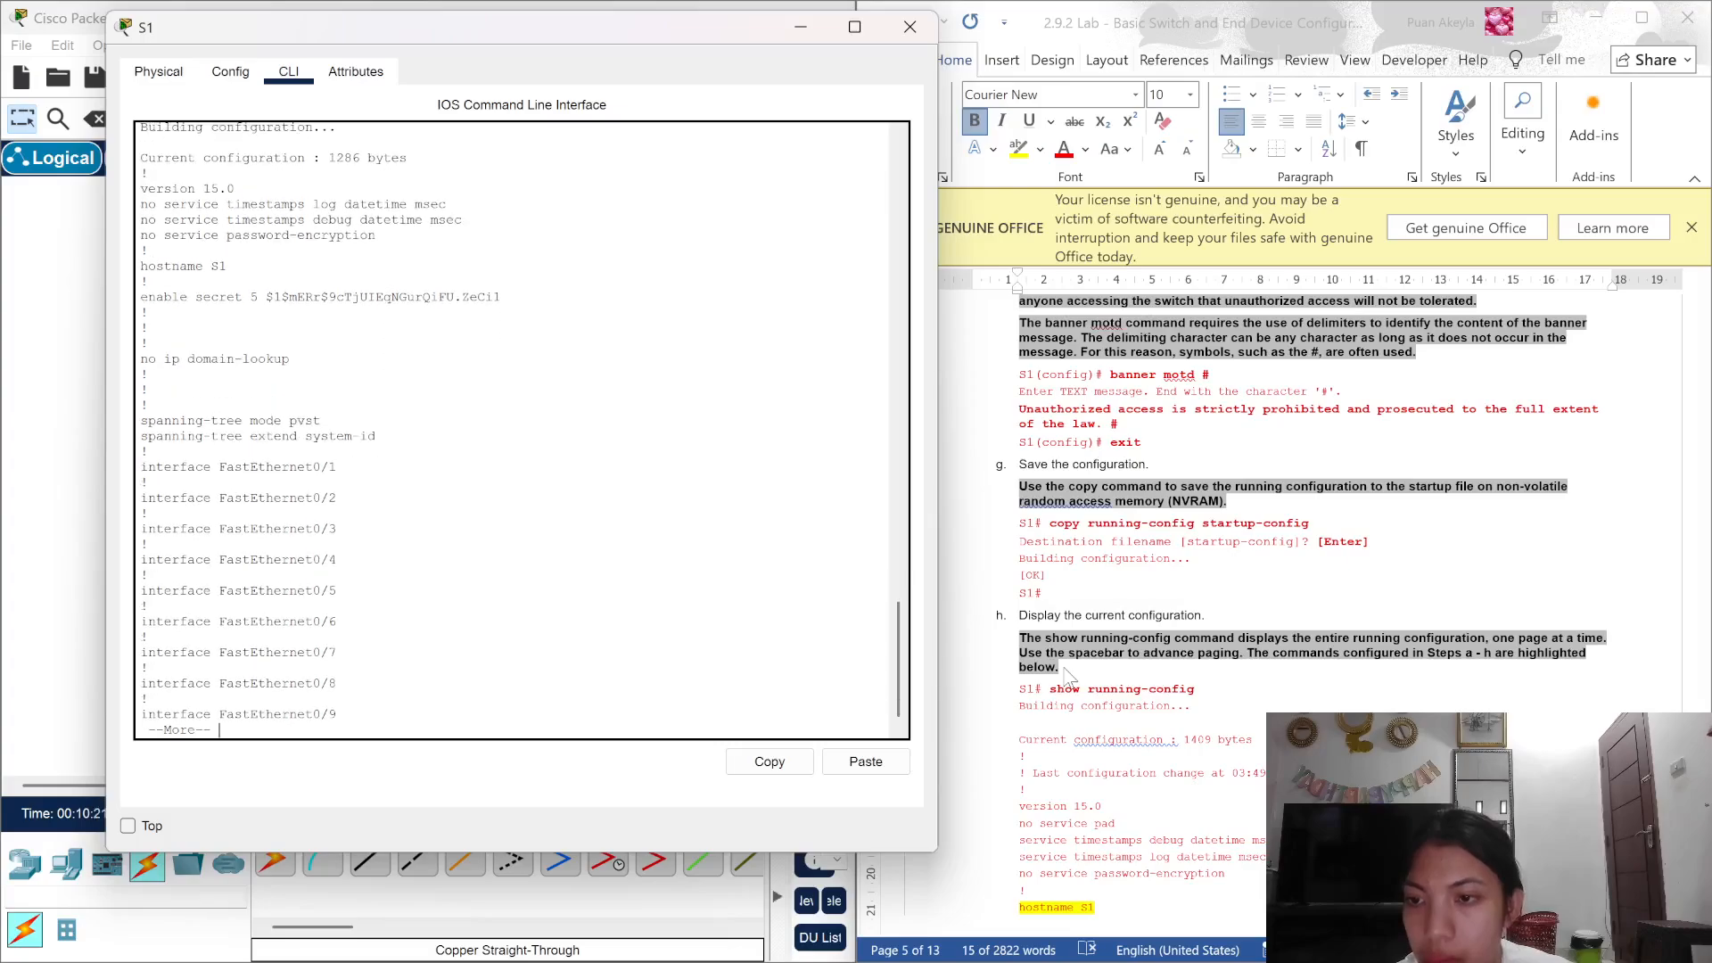
pyautogui.press('Return')
pyautogui.press('Return')
pyautogui.press('Return')
pyautogui.press('Return')
pyautogui.press('Return')
pyautogui.press('Return')
pyautogui.press('Return')
pyautogui.press('Return')
pyautogui.press('Return')
pyautogui.press('Return')
pyautogui.press('Return')
pyautogui.press('Return')
pyautogui.press('Return')
pyautogui.press('Return')
pyautogui.press('Return')
pyautogui.press('Return')
pyautogui.press('Return')
pyautogui.press('Return')
pyautogui.press('Return')
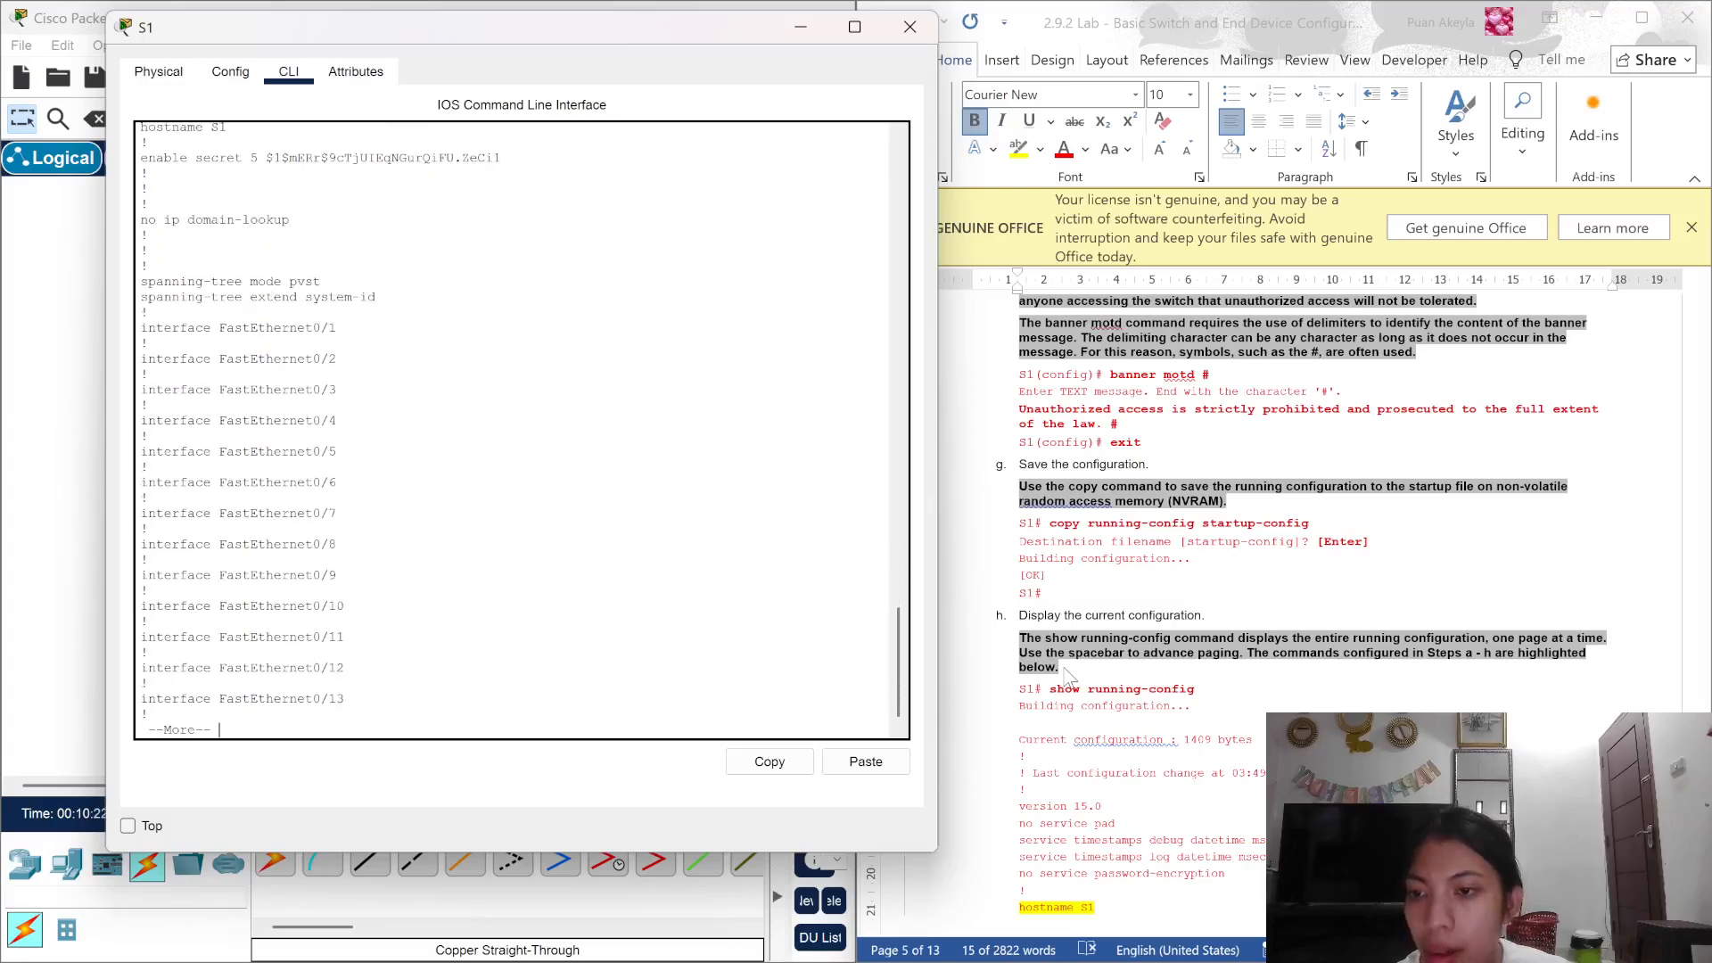
pyautogui.press('Return')
pyautogui.press('Return')
pyautogui.press('Return')
pyautogui.press('Return')
pyautogui.press('Return')
pyautogui.press('Return')
pyautogui.press('Return')
pyautogui.press('Return')
pyautogui.press('Return')
pyautogui.press('Return')
pyautogui.press('Return')
pyautogui.press('Return')
pyautogui.press('Return')
pyautogui.press('Return')
pyautogui.press('Return')
pyautogui.press('Return')
pyautogui.press('Return')
pyautogui.press('Return')
pyautogui.press('Return')
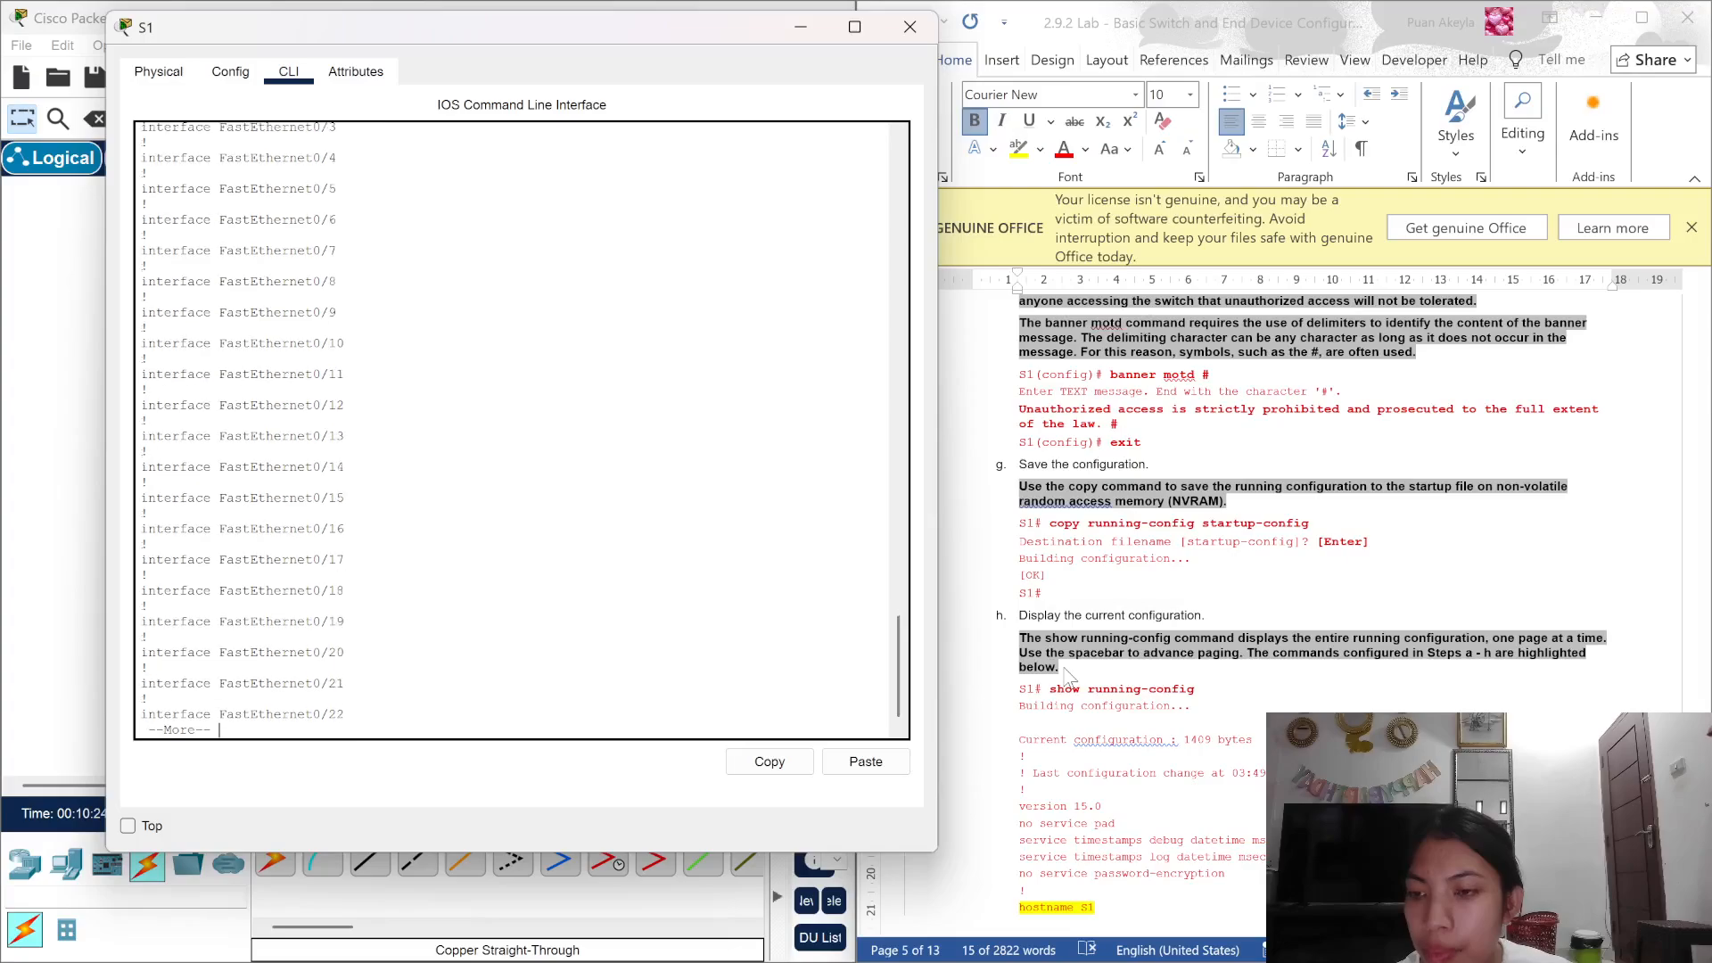
pyautogui.press('Return')
pyautogui.press('Return')
pyautogui.press('Return')
pyautogui.press('Return')
pyautogui.press('Return')
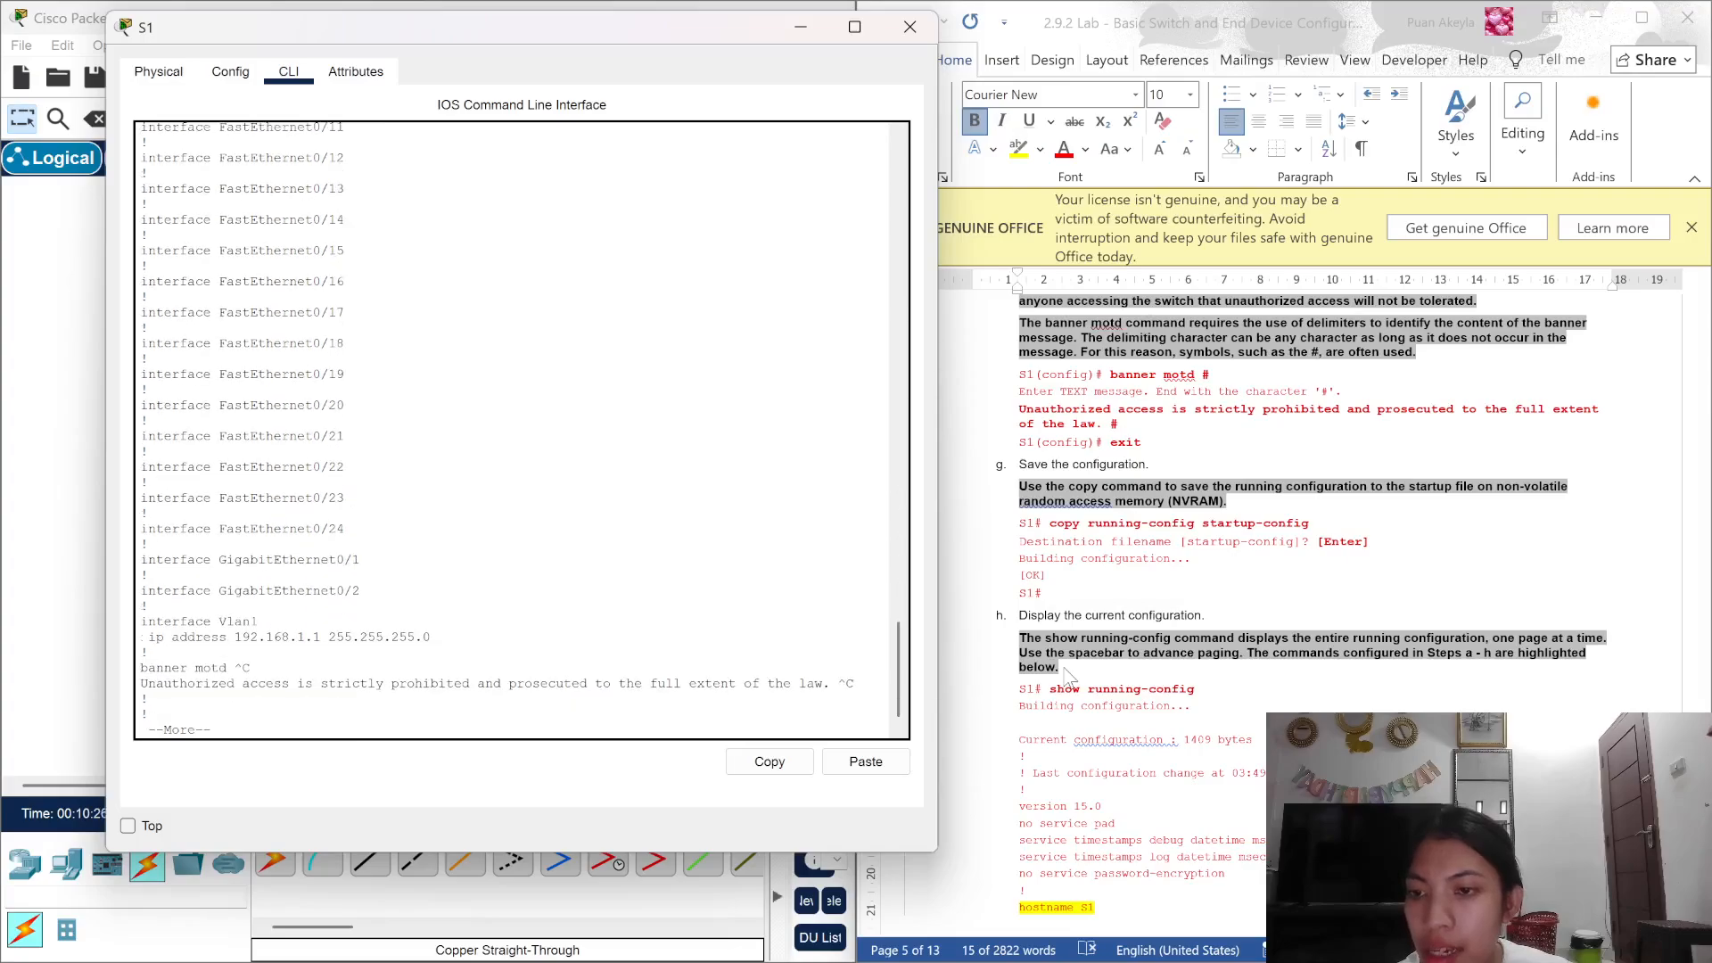
pyautogui.press('Return')
pyautogui.press('Return')
pyautogui.press('Return')
pyautogui.press('Return')
pyautogui.press('Return')
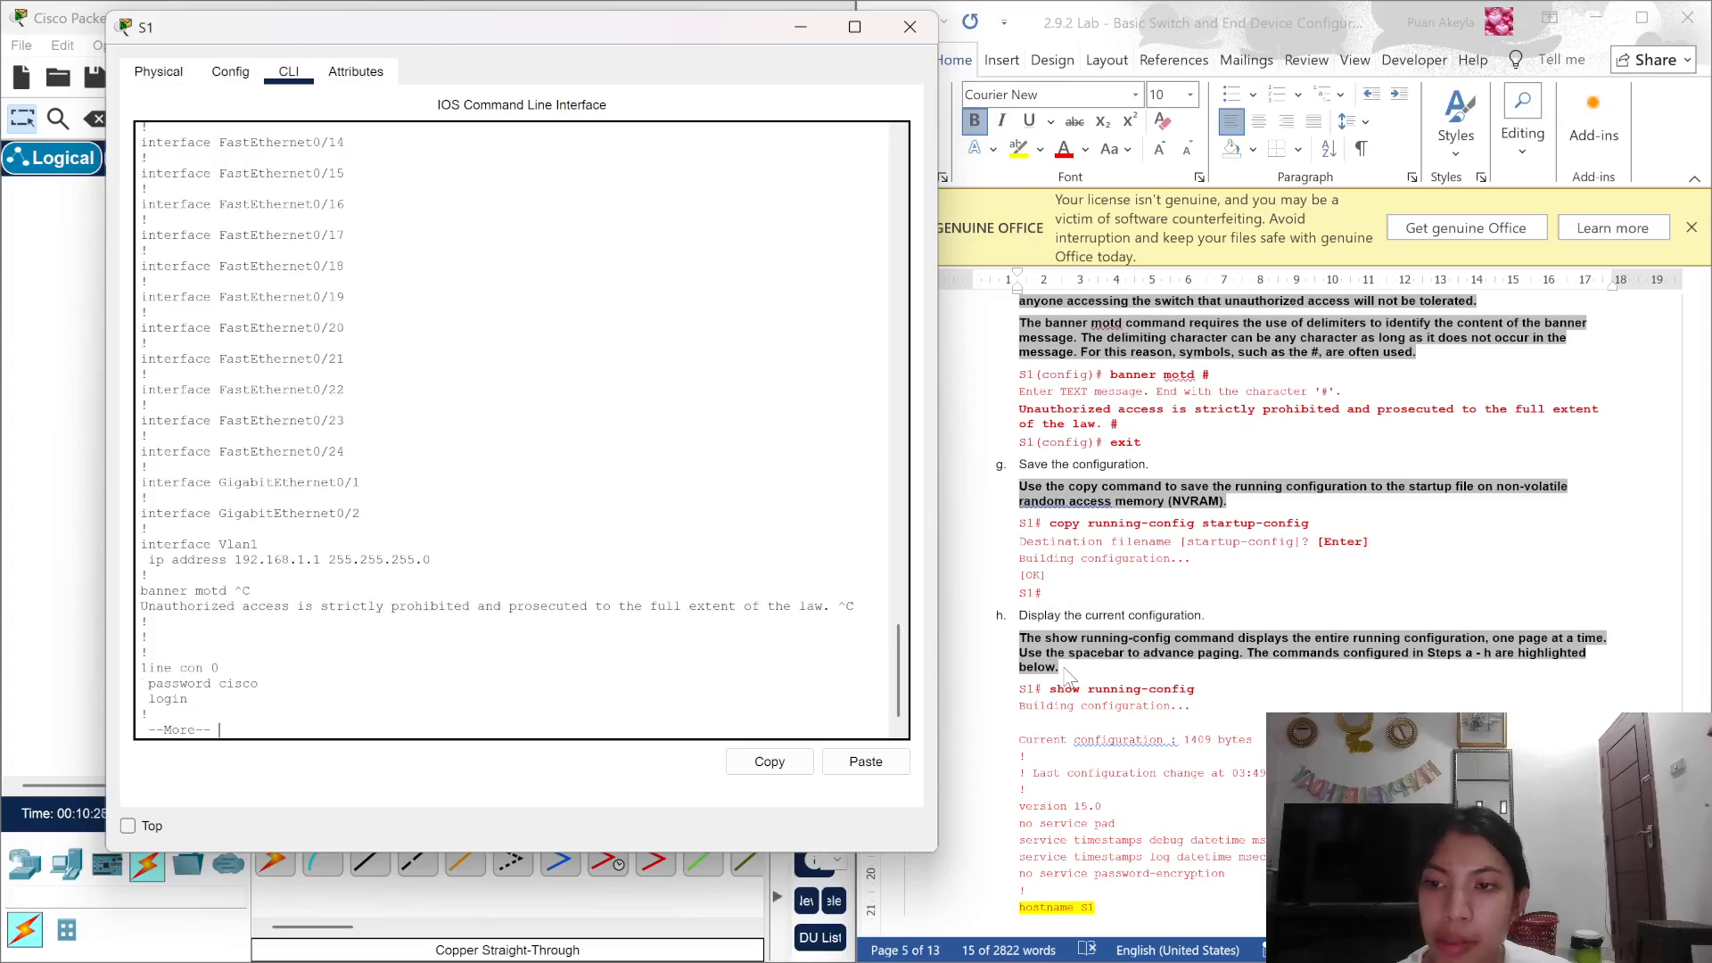
pyautogui.press('Return')
pyautogui.press('Return')
pyautogui.press('Return')
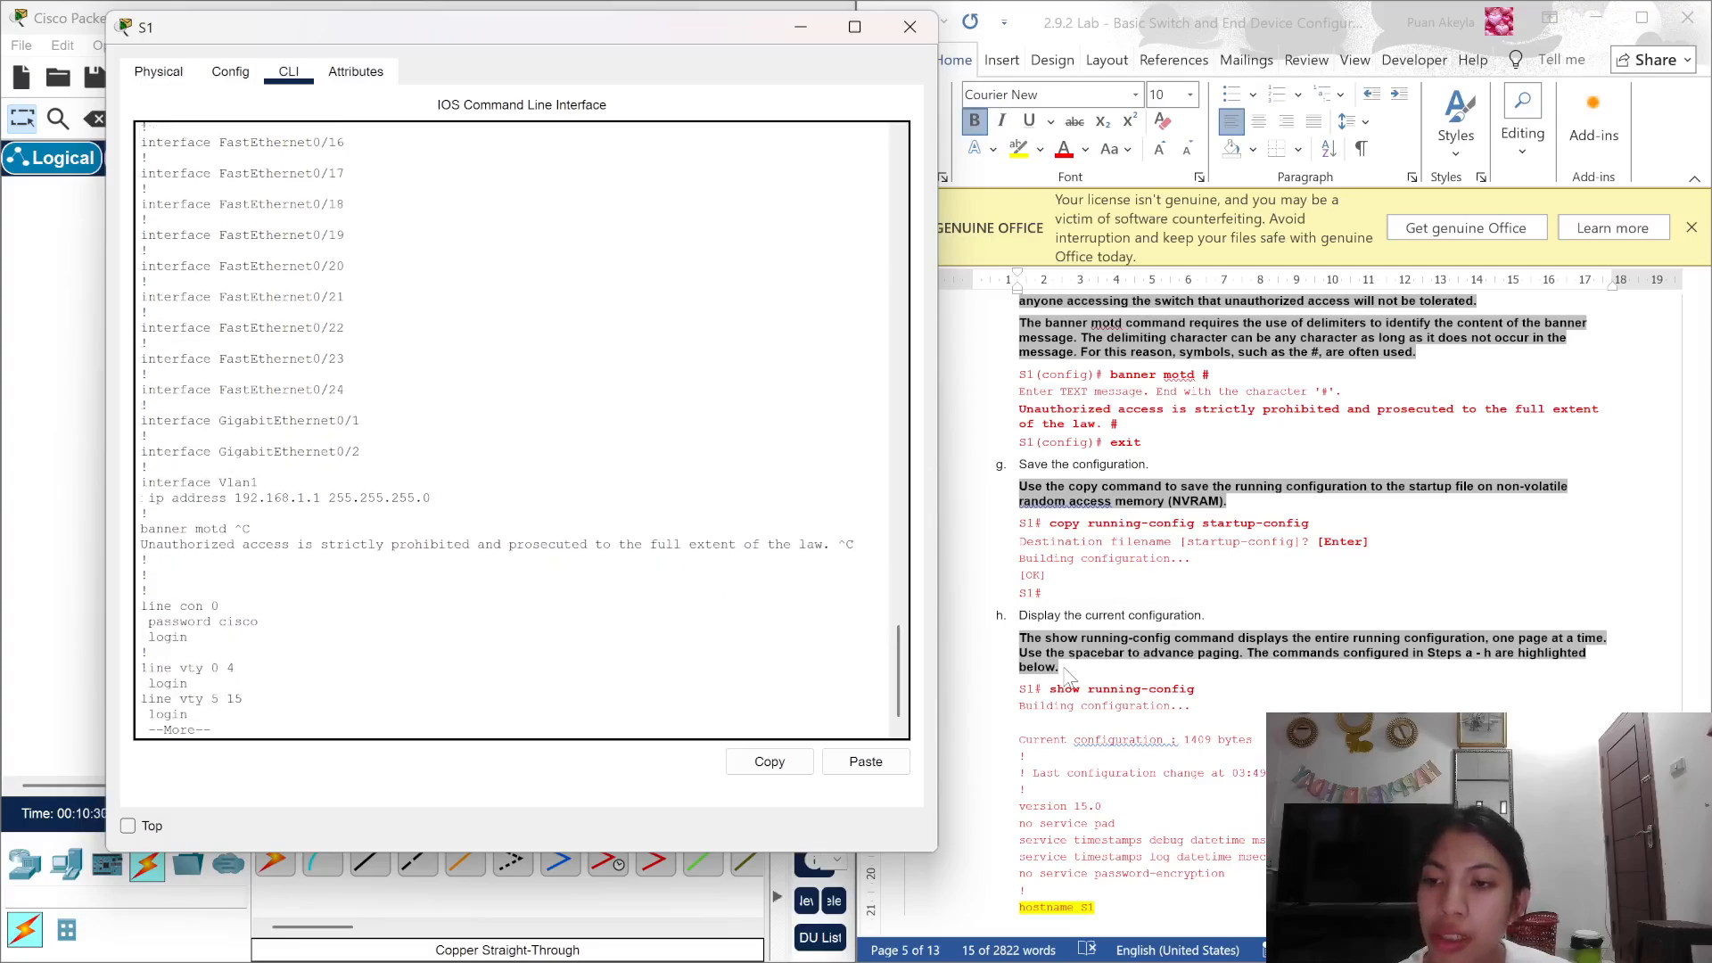
pyautogui.press('Return')
pyautogui.press('Return')
pyautogui.press('Return')
pyautogui.press('Return')
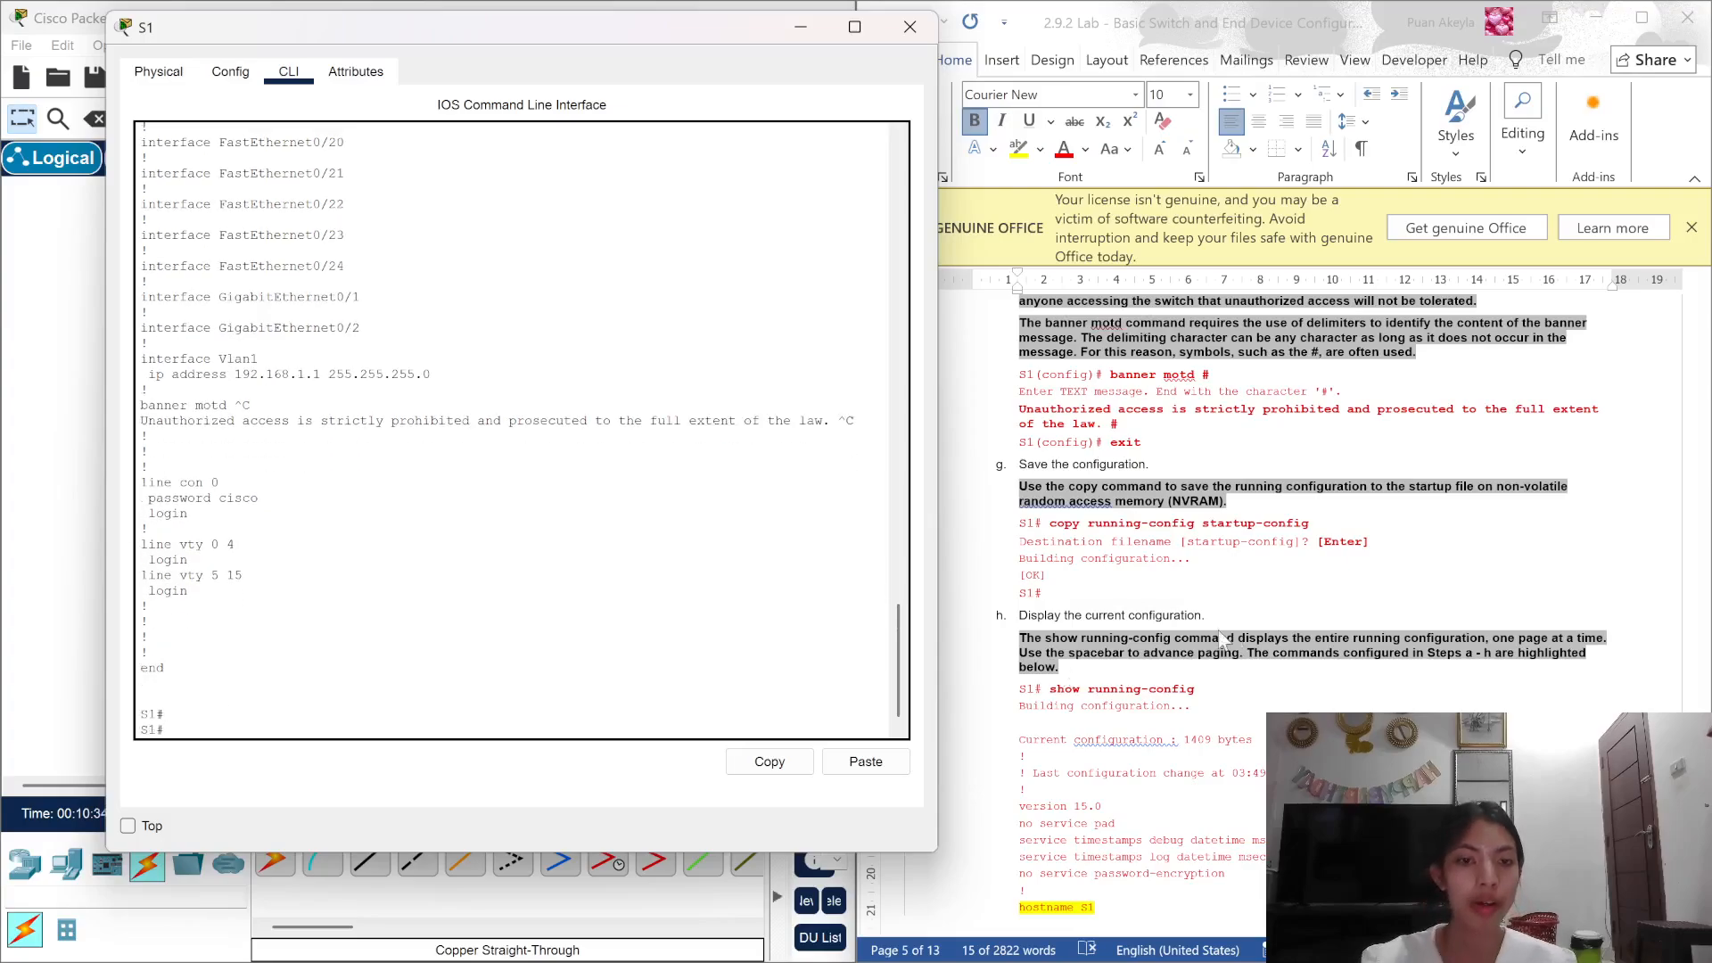
pyautogui.scroll(-1, 1259, 630)
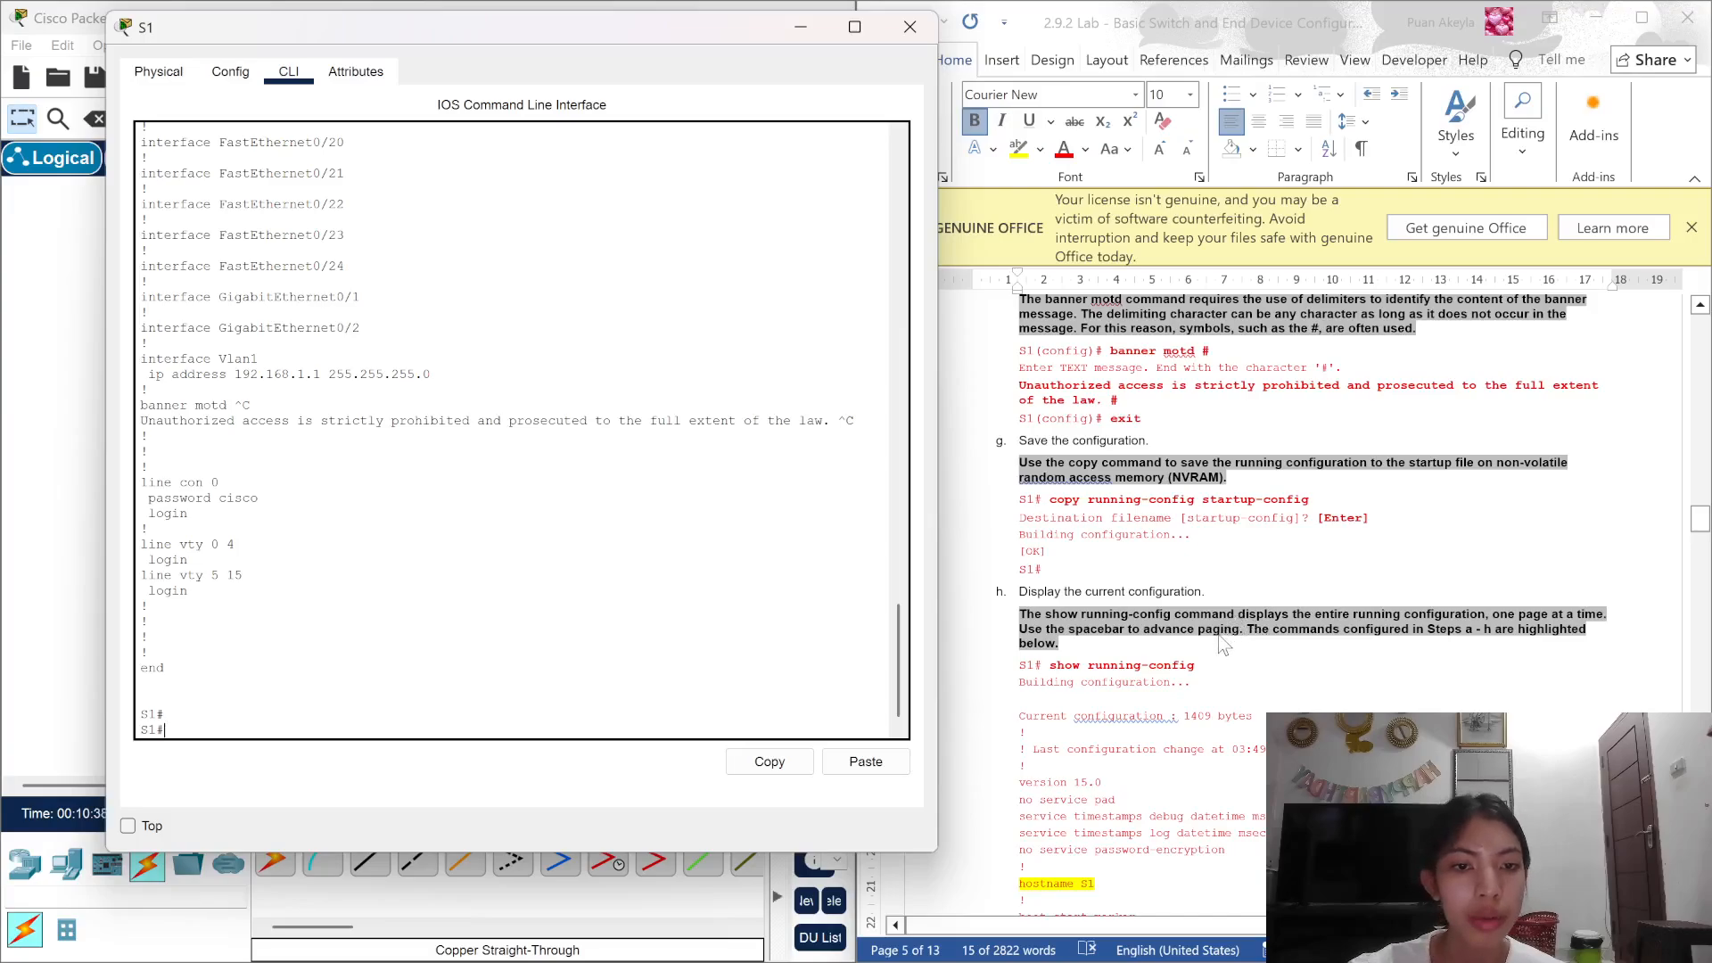
pyautogui.scroll(-10, 1222, 644)
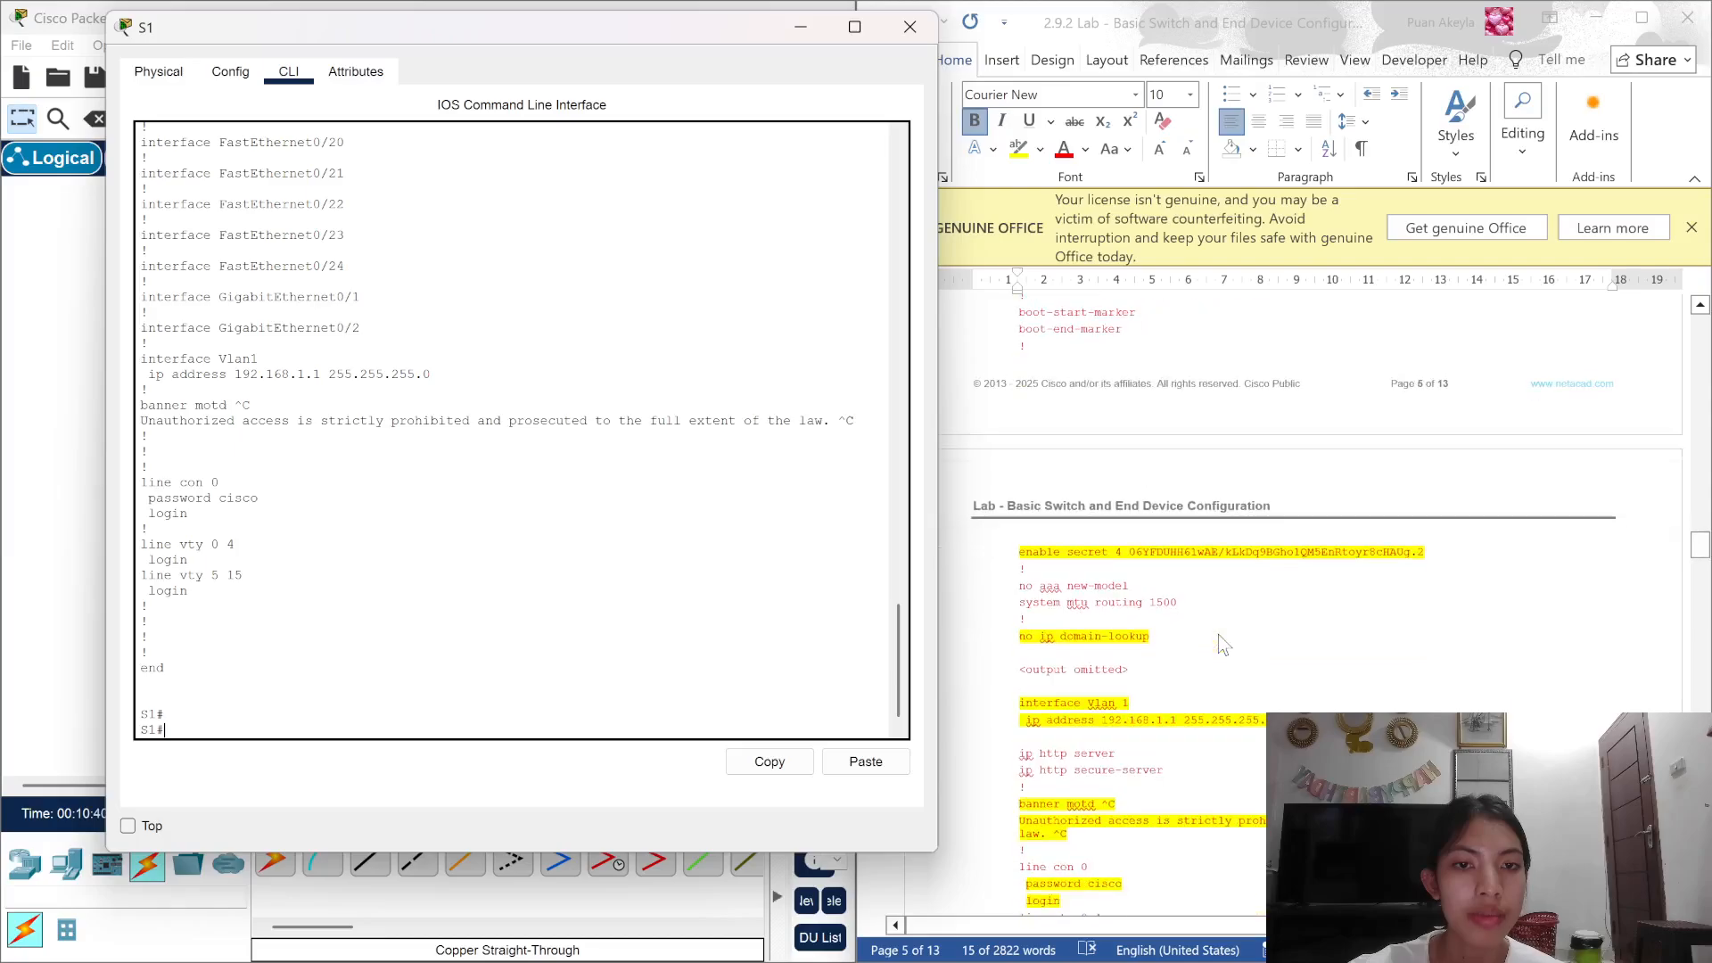
pyautogui.scroll(-6, 1218, 635)
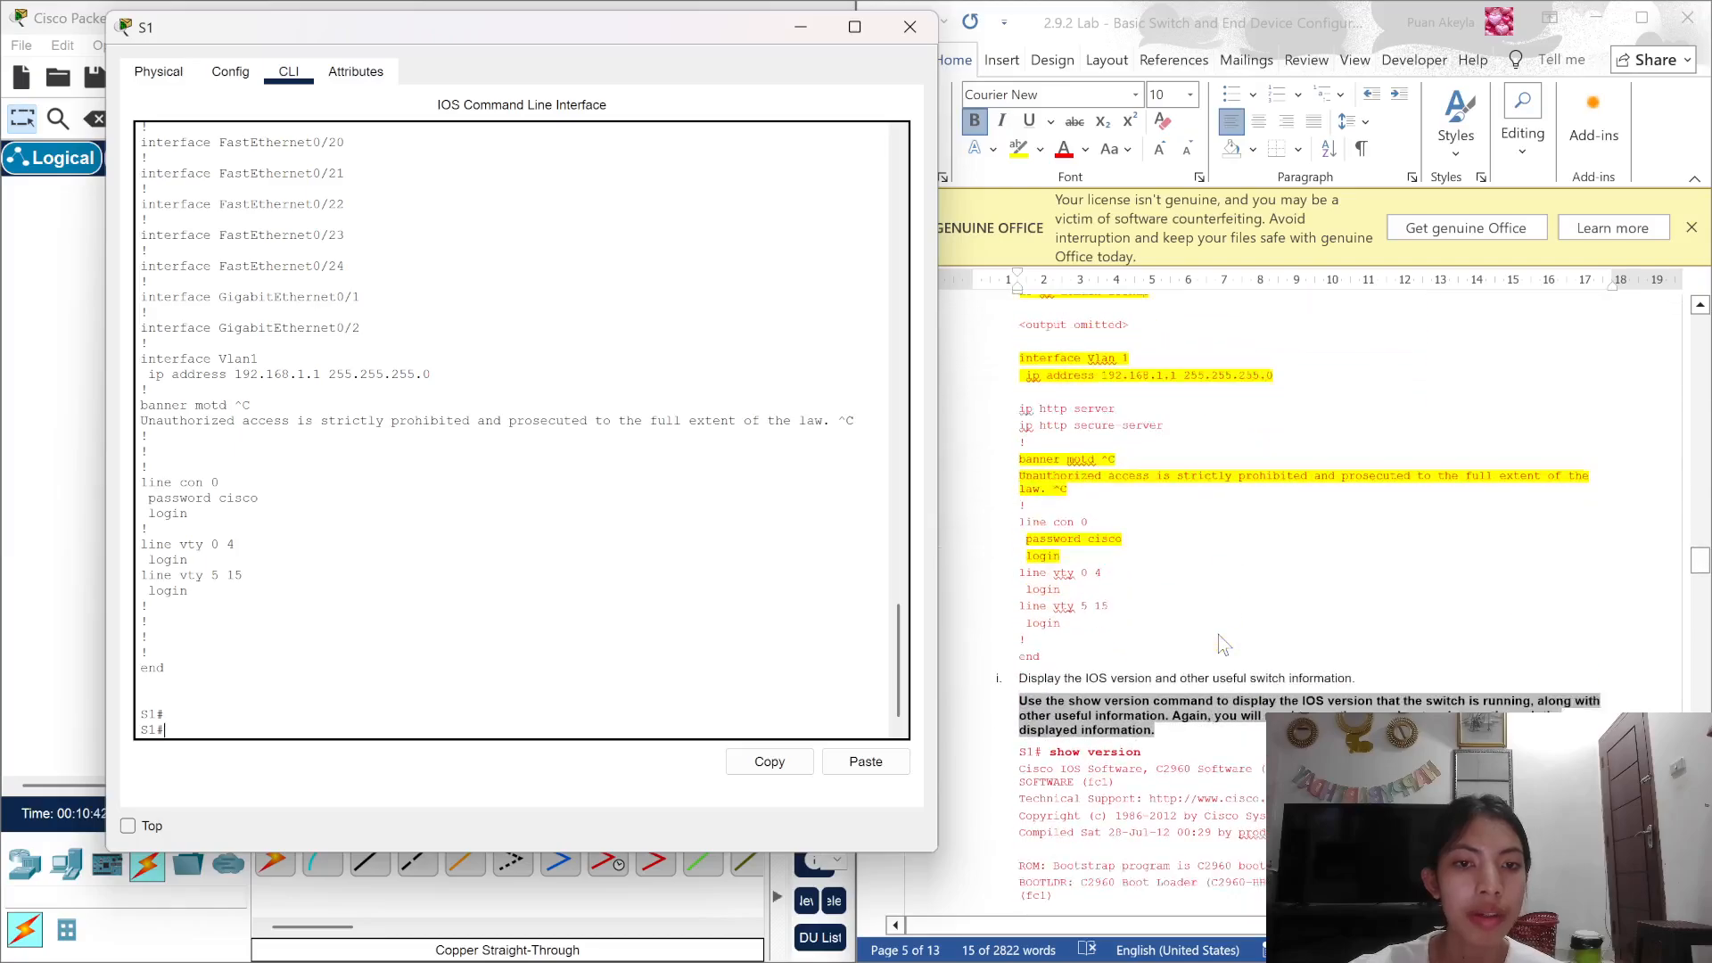
pyautogui.scroll(-4, 1218, 635)
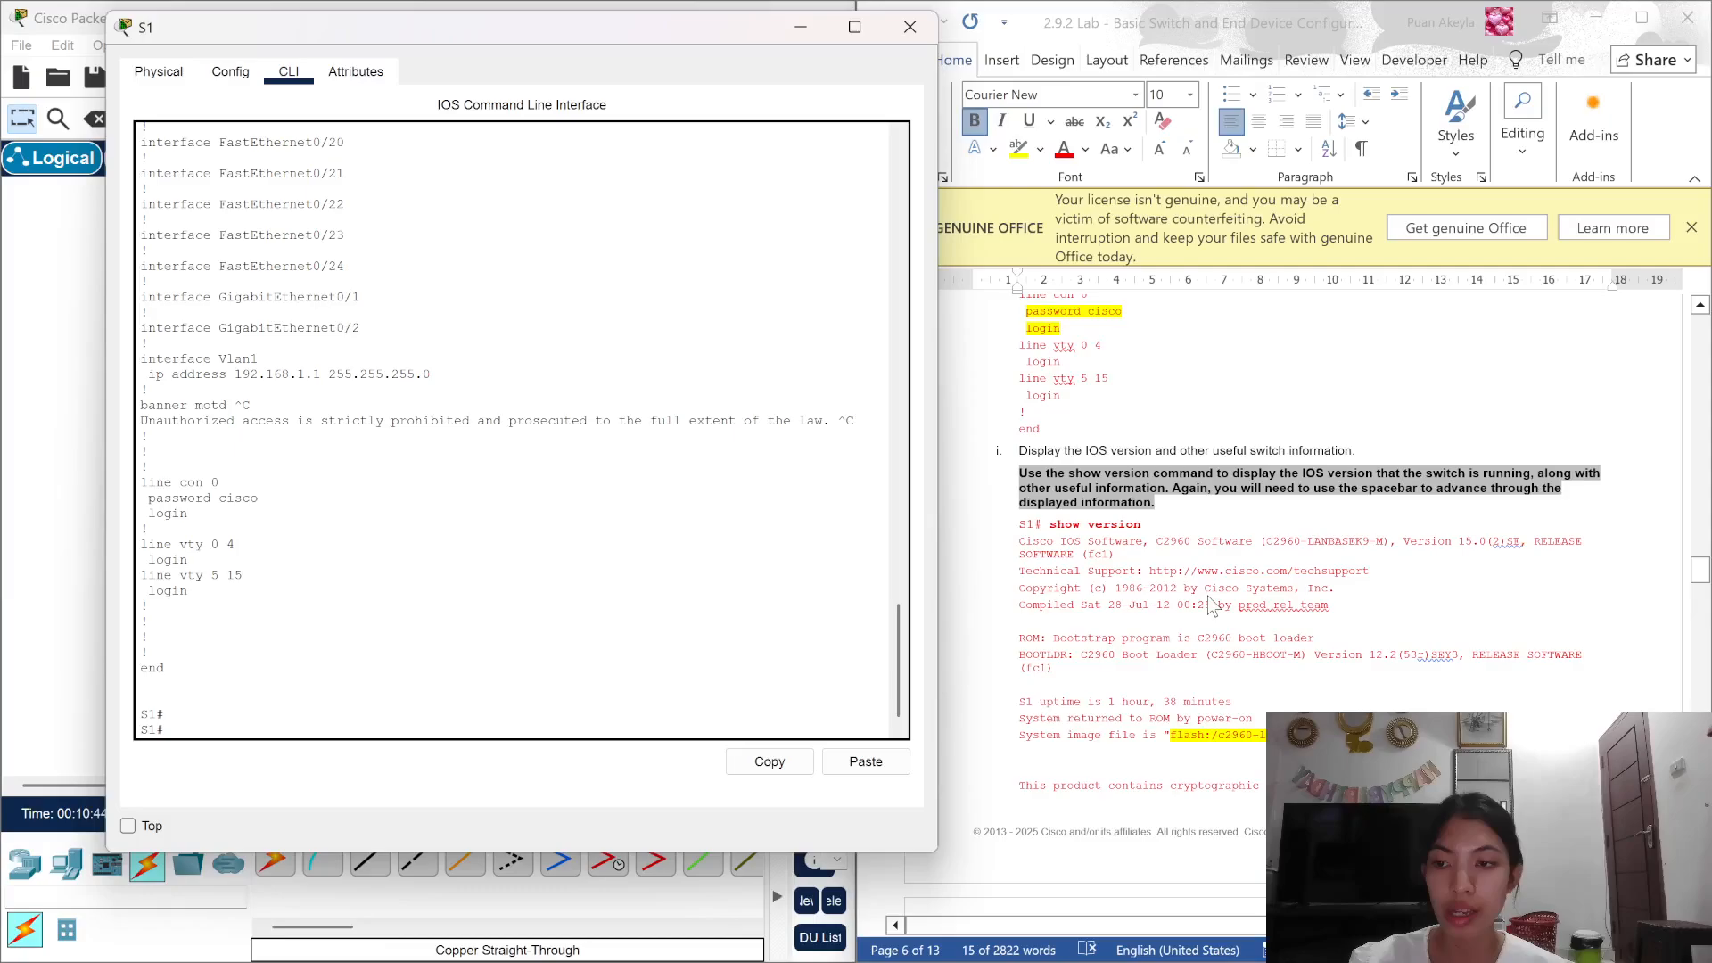
pyautogui.scroll(-1, 1213, 607)
pyautogui.write('ho')
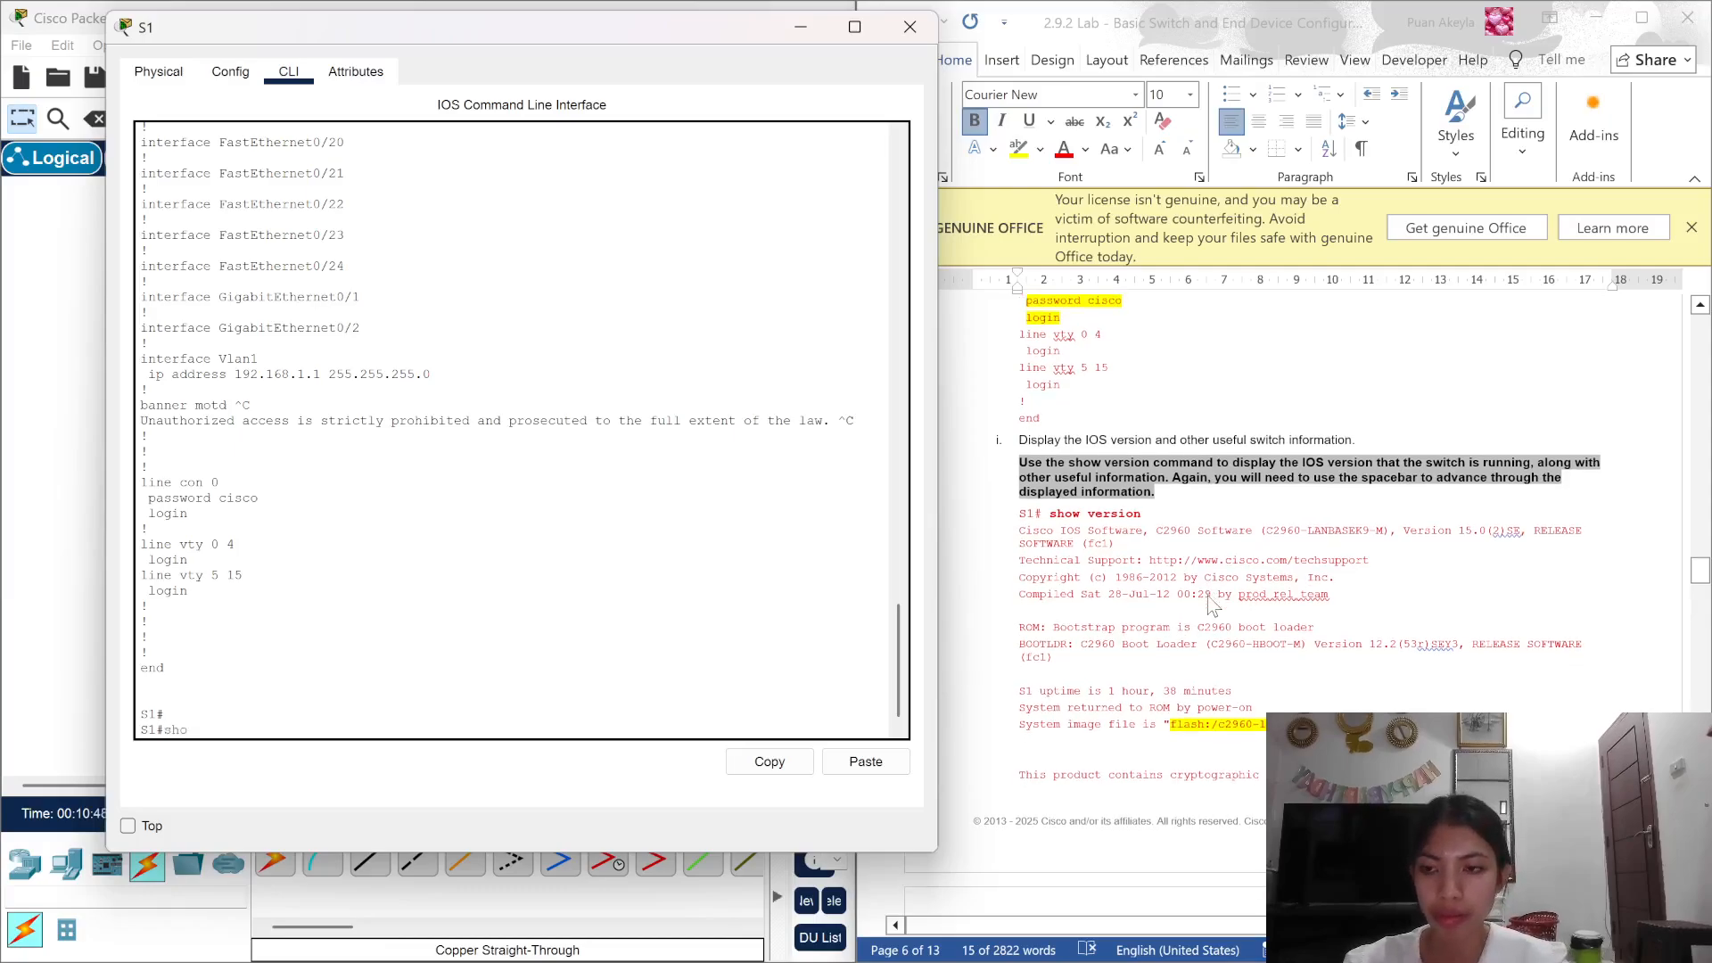
pyautogui.write('w vers')
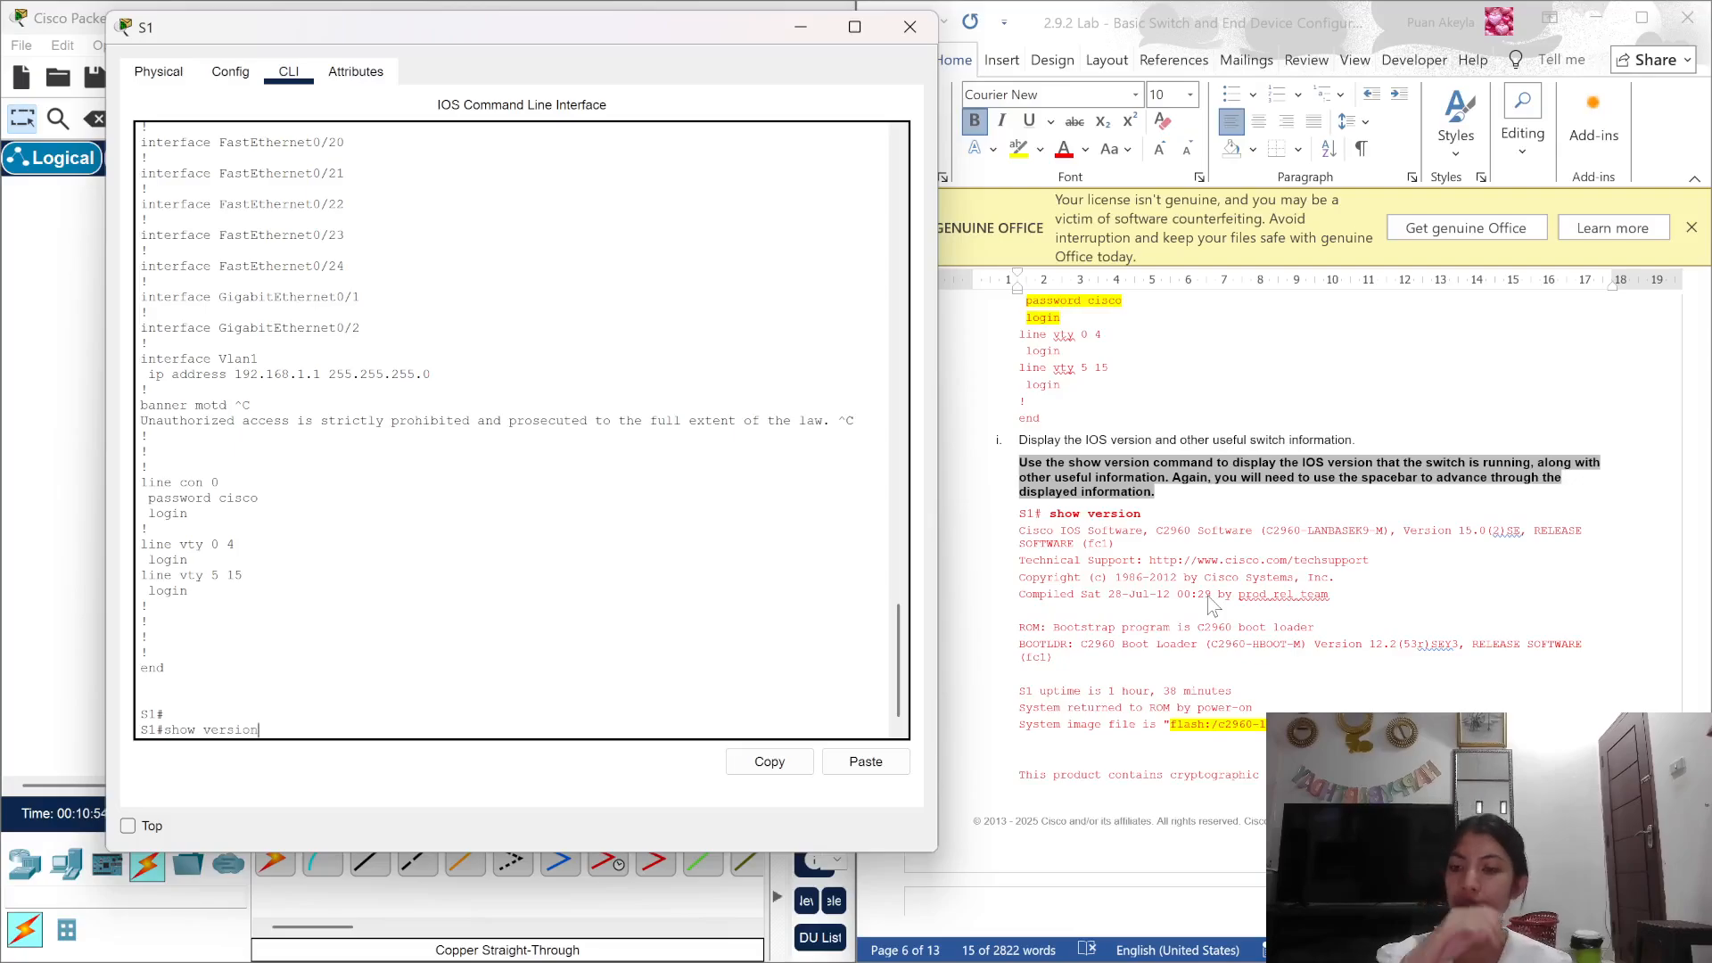
pyautogui.write('ion')
pyautogui.press('Return')
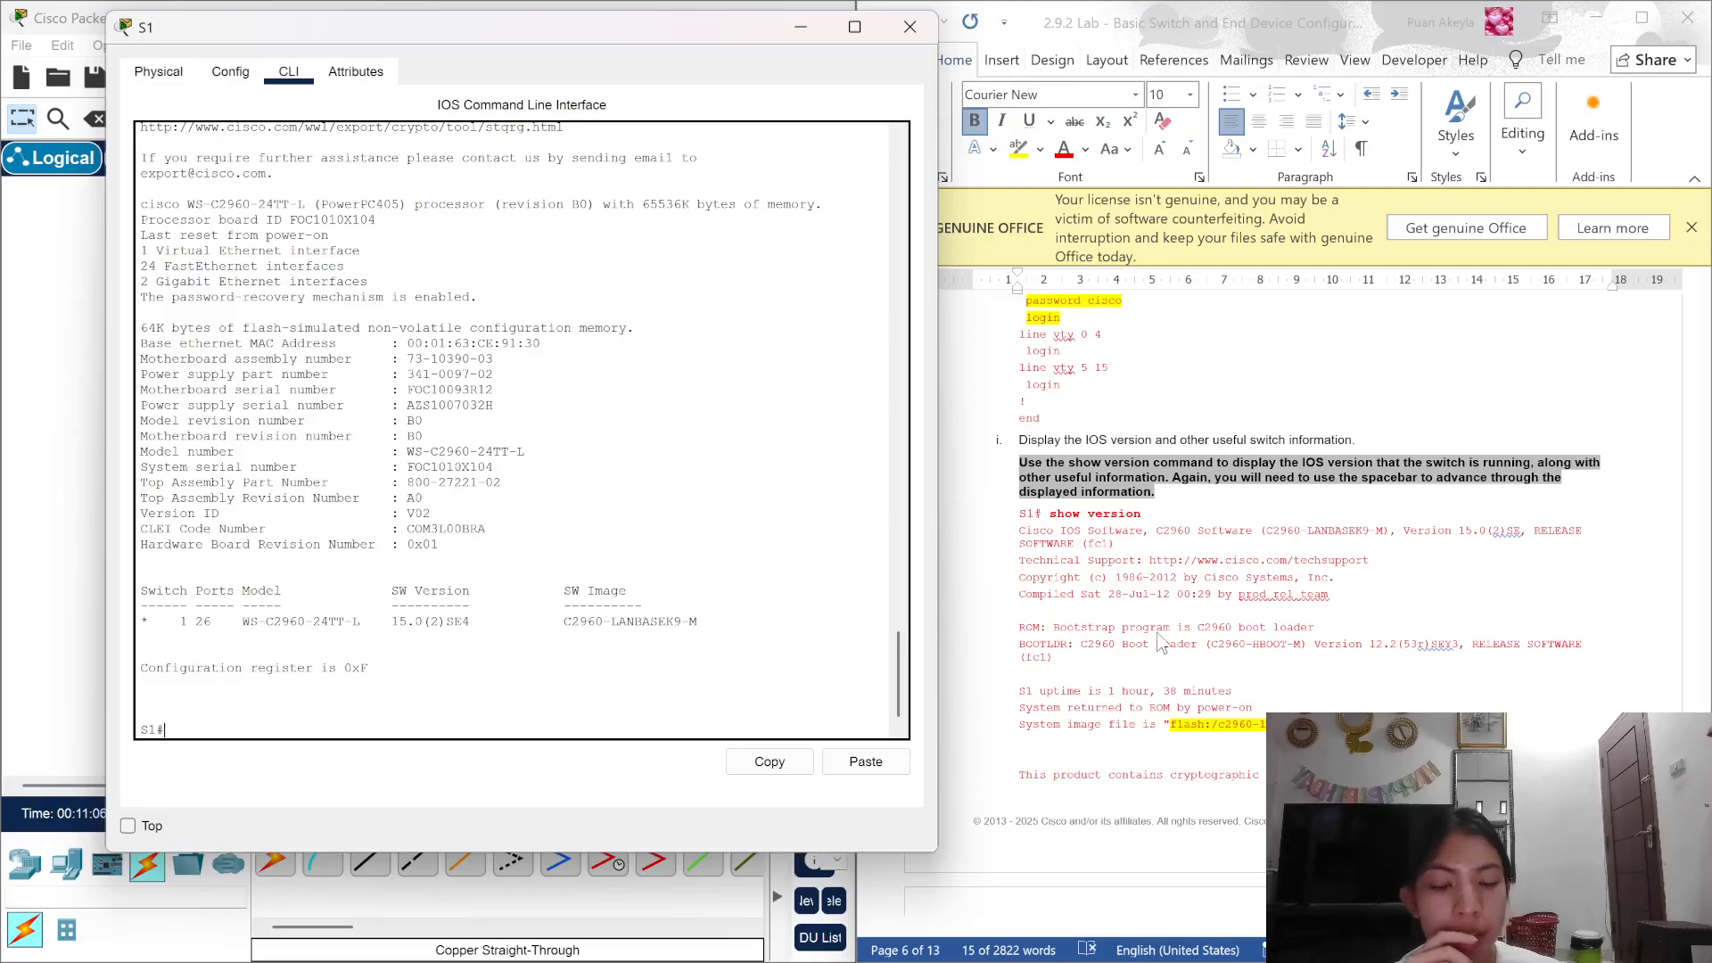
pyautogui.scroll(-5, 1162, 642)
pyautogui.scroll(-20, 1162, 642)
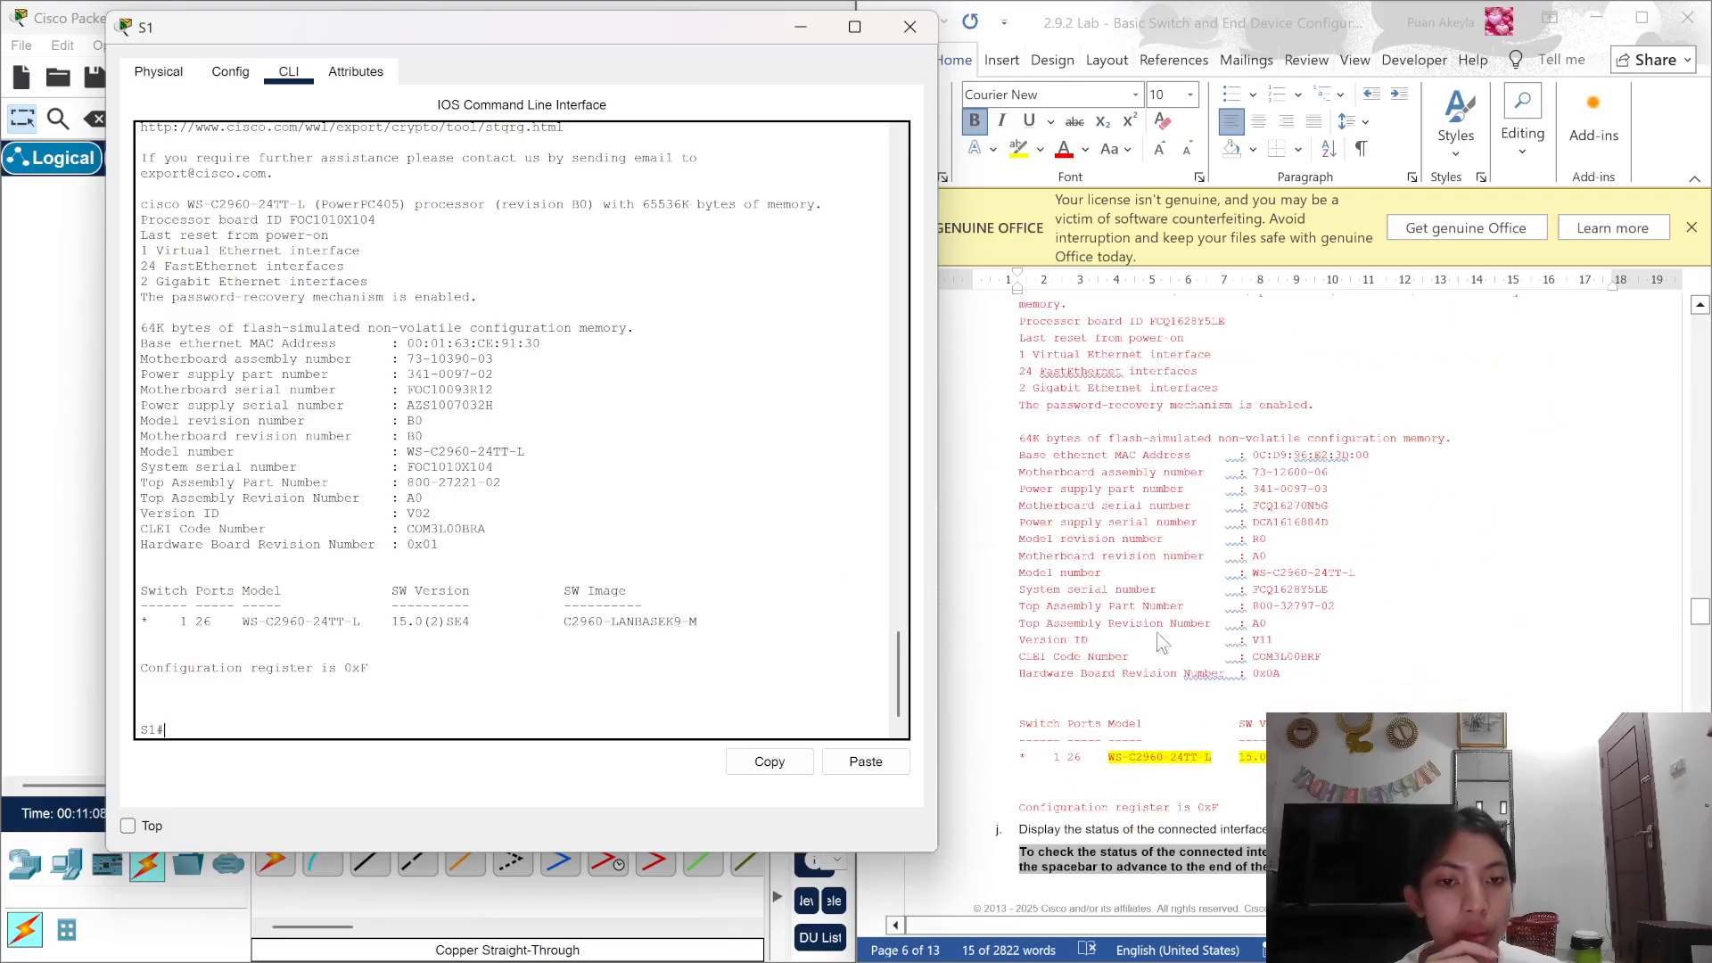
pyautogui.scroll(-4, 1161, 643)
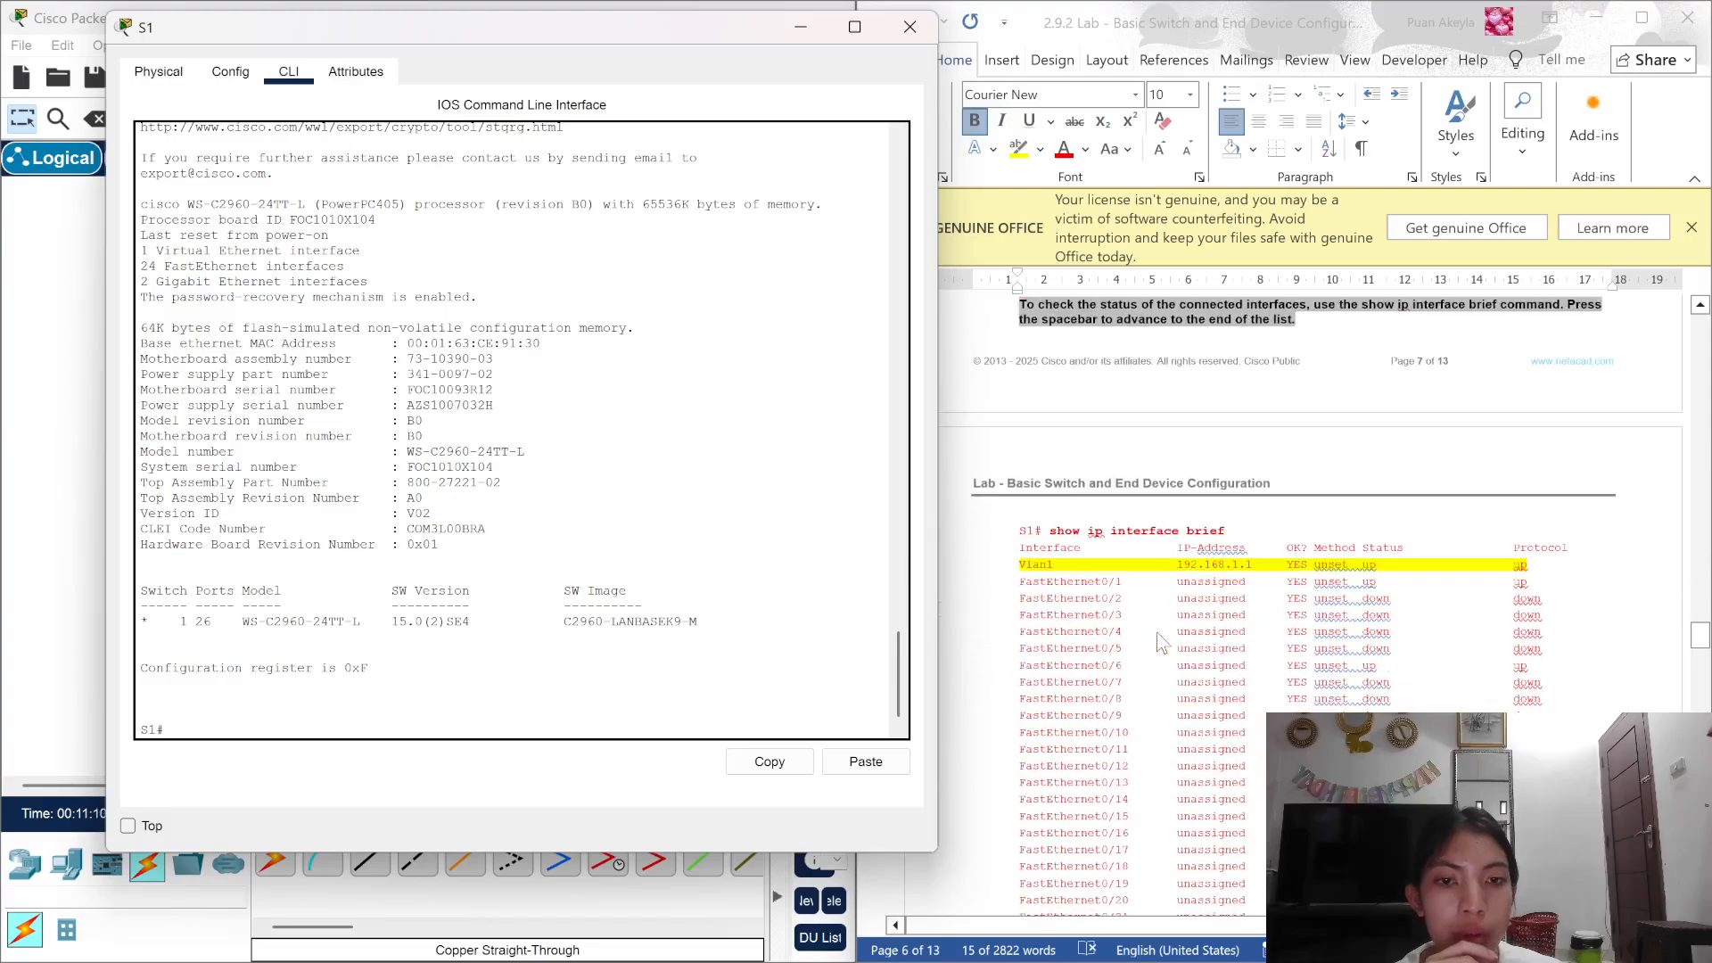
# Step: Run show ip interface brief on S1 and page through the complete interface list
pyautogui.write('sho')
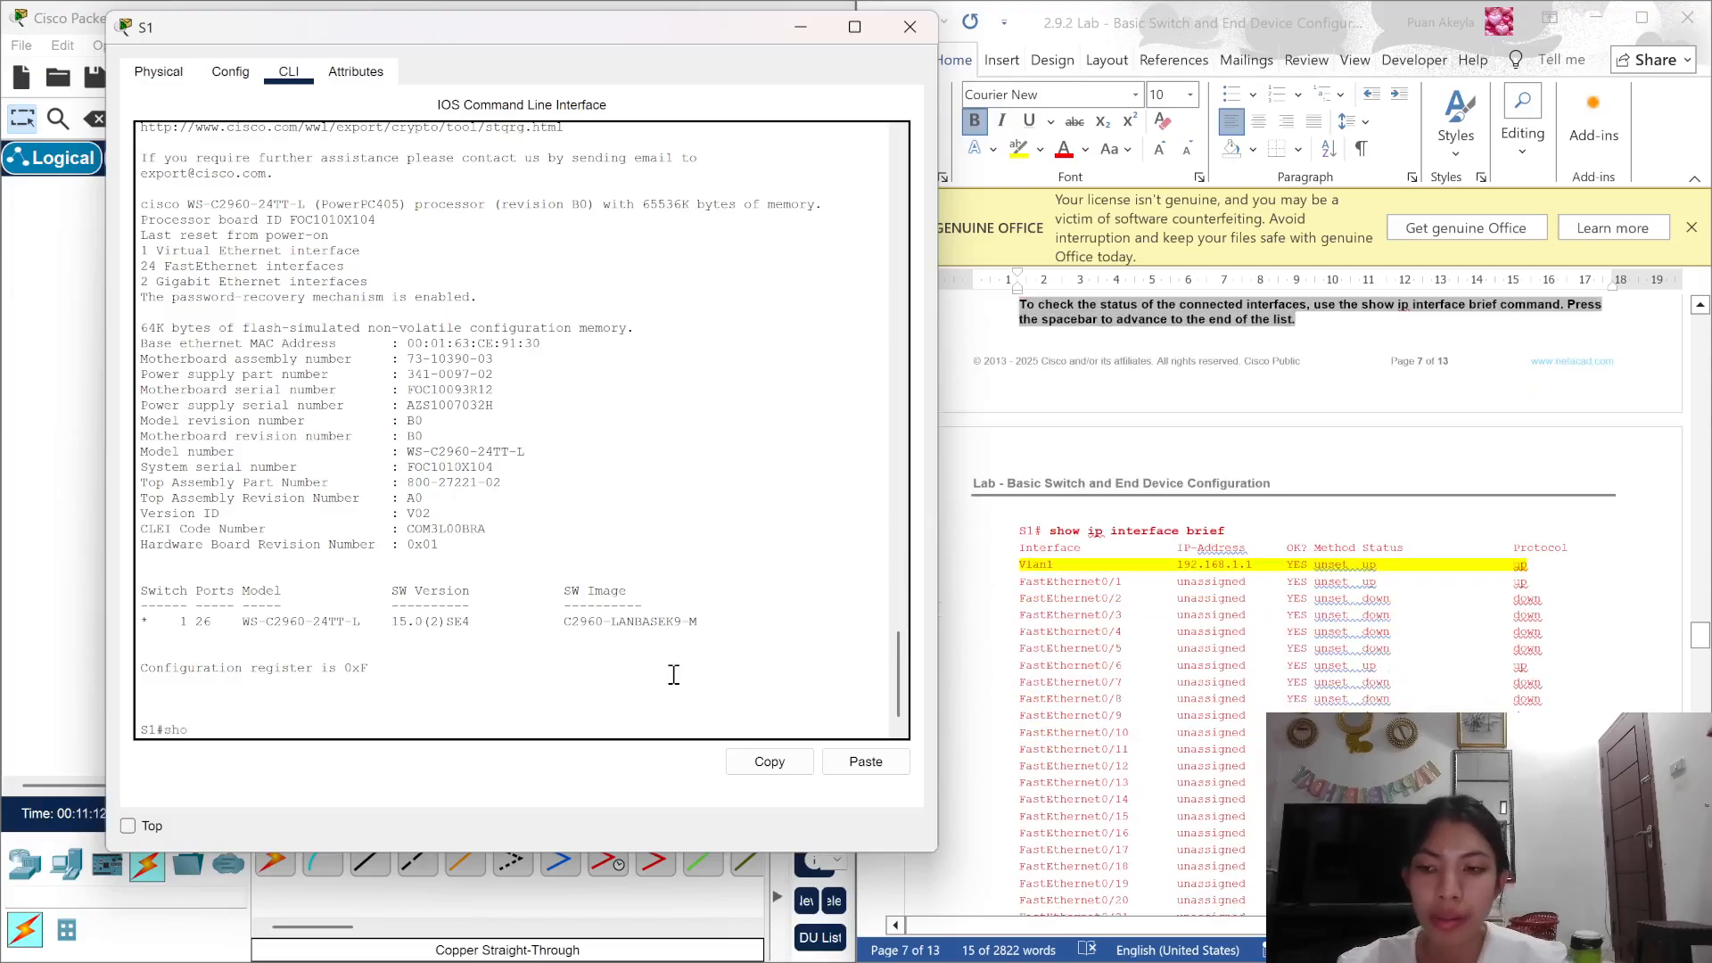
pyautogui.write('w i')
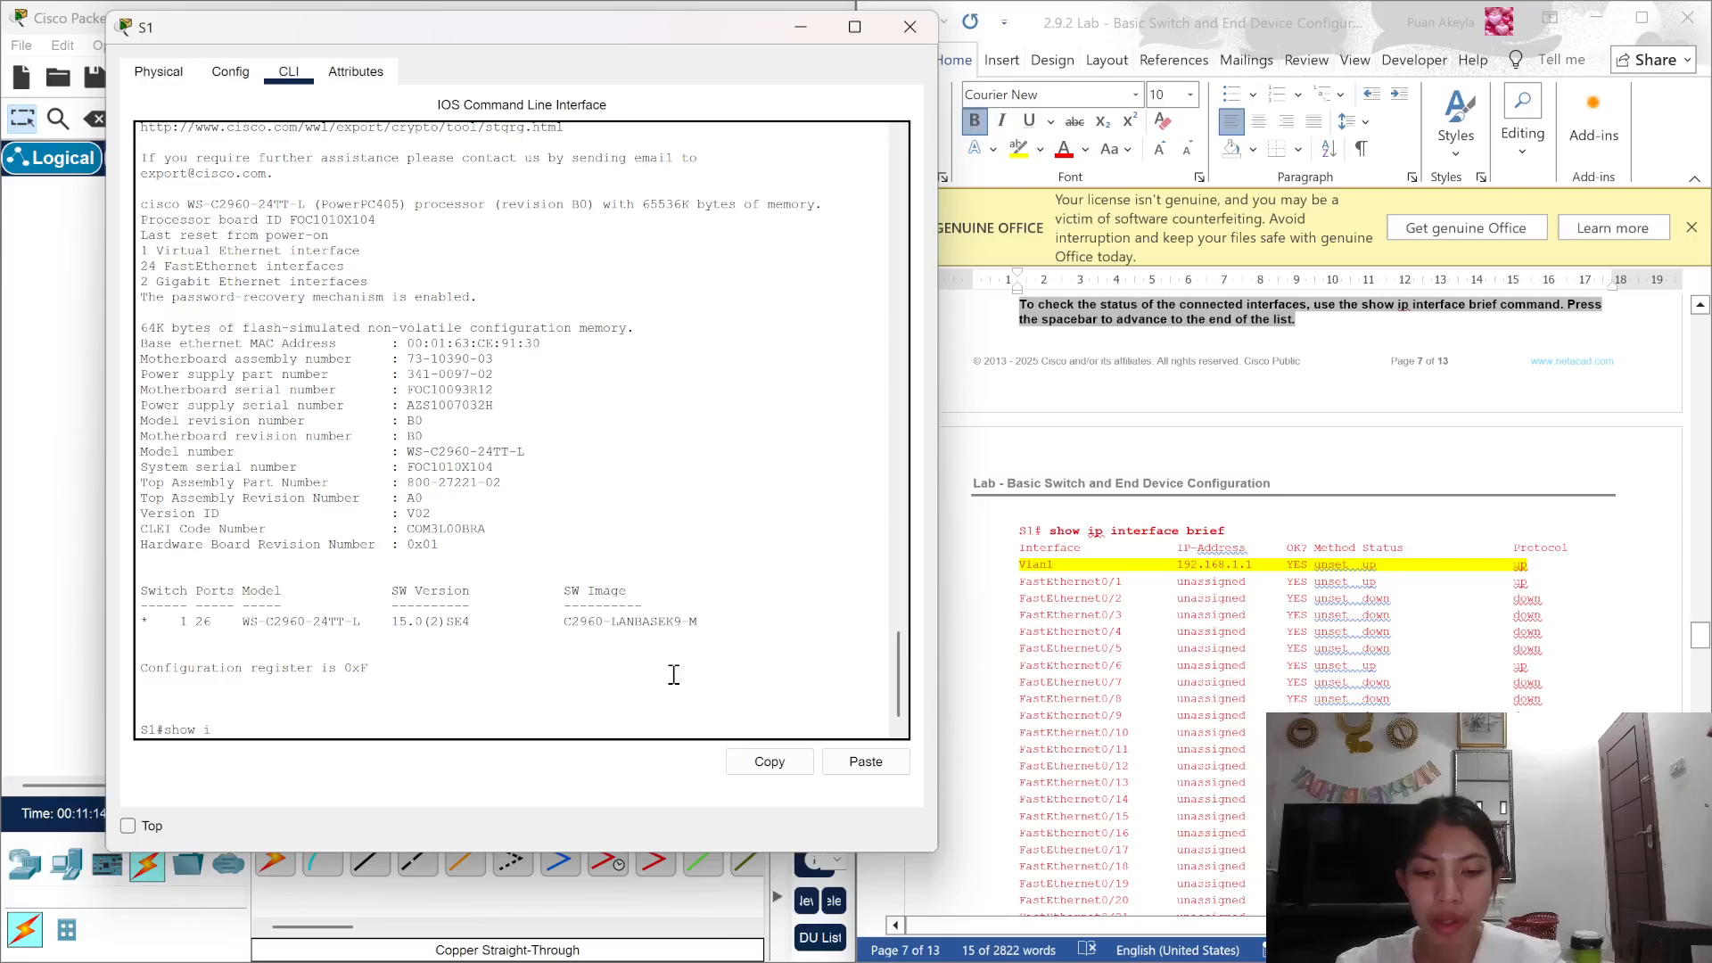
pyautogui.write('p int')
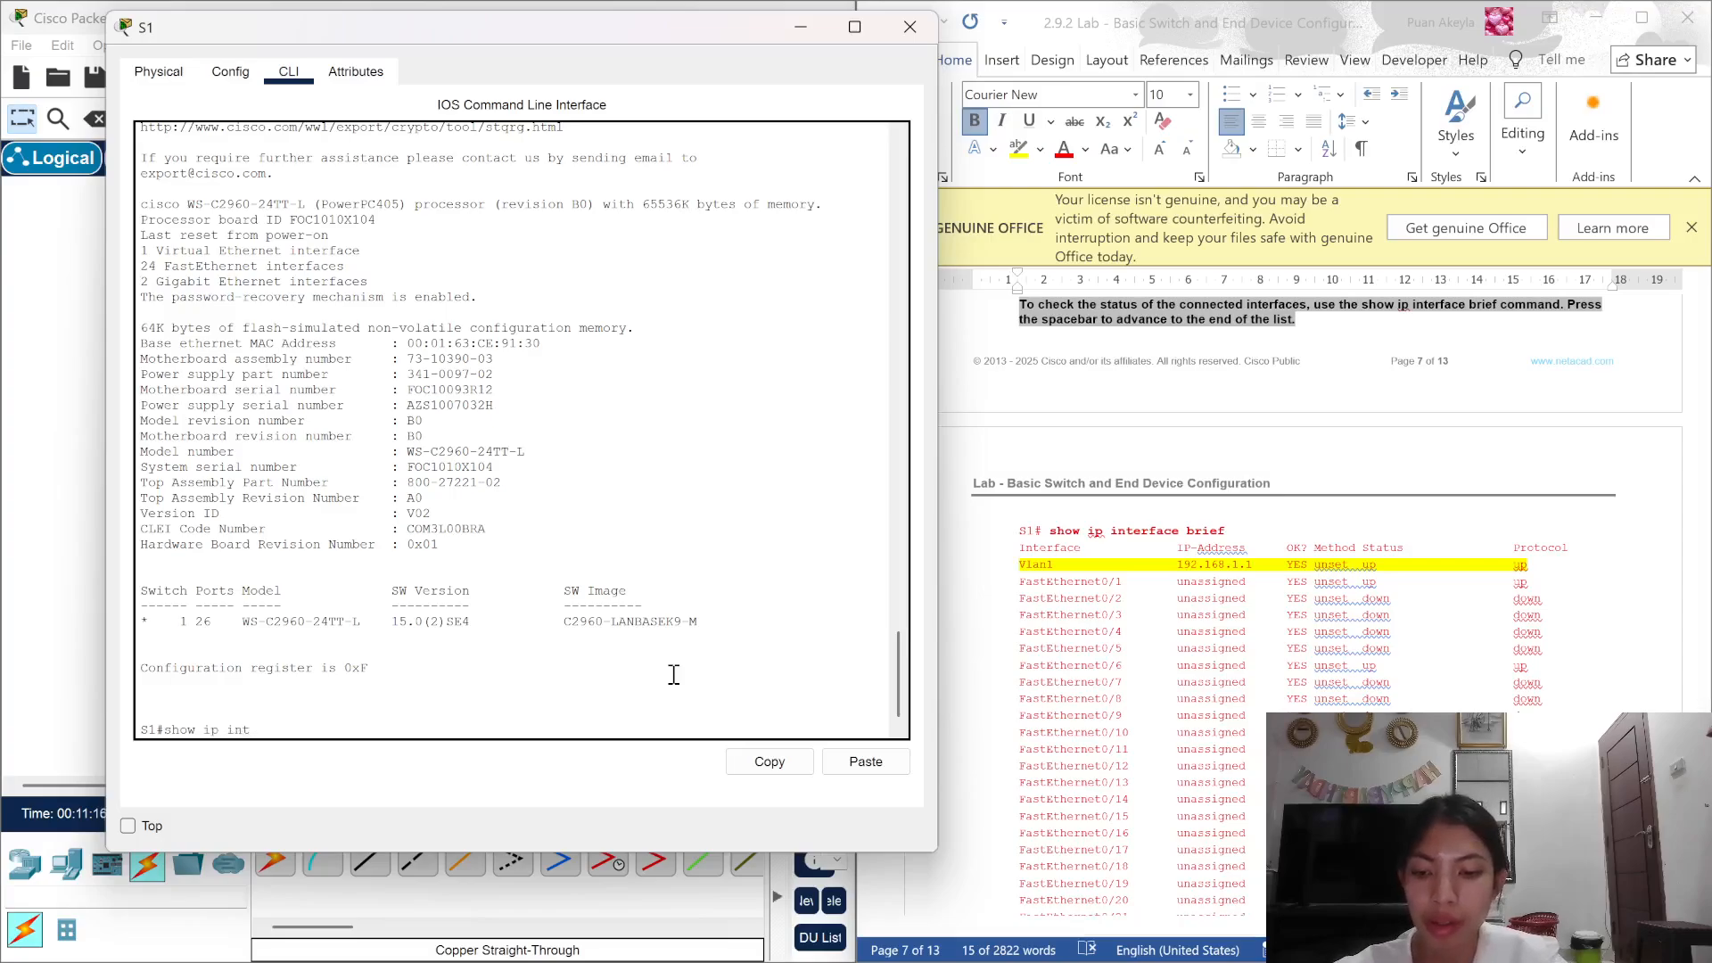
pyautogui.write('erface')
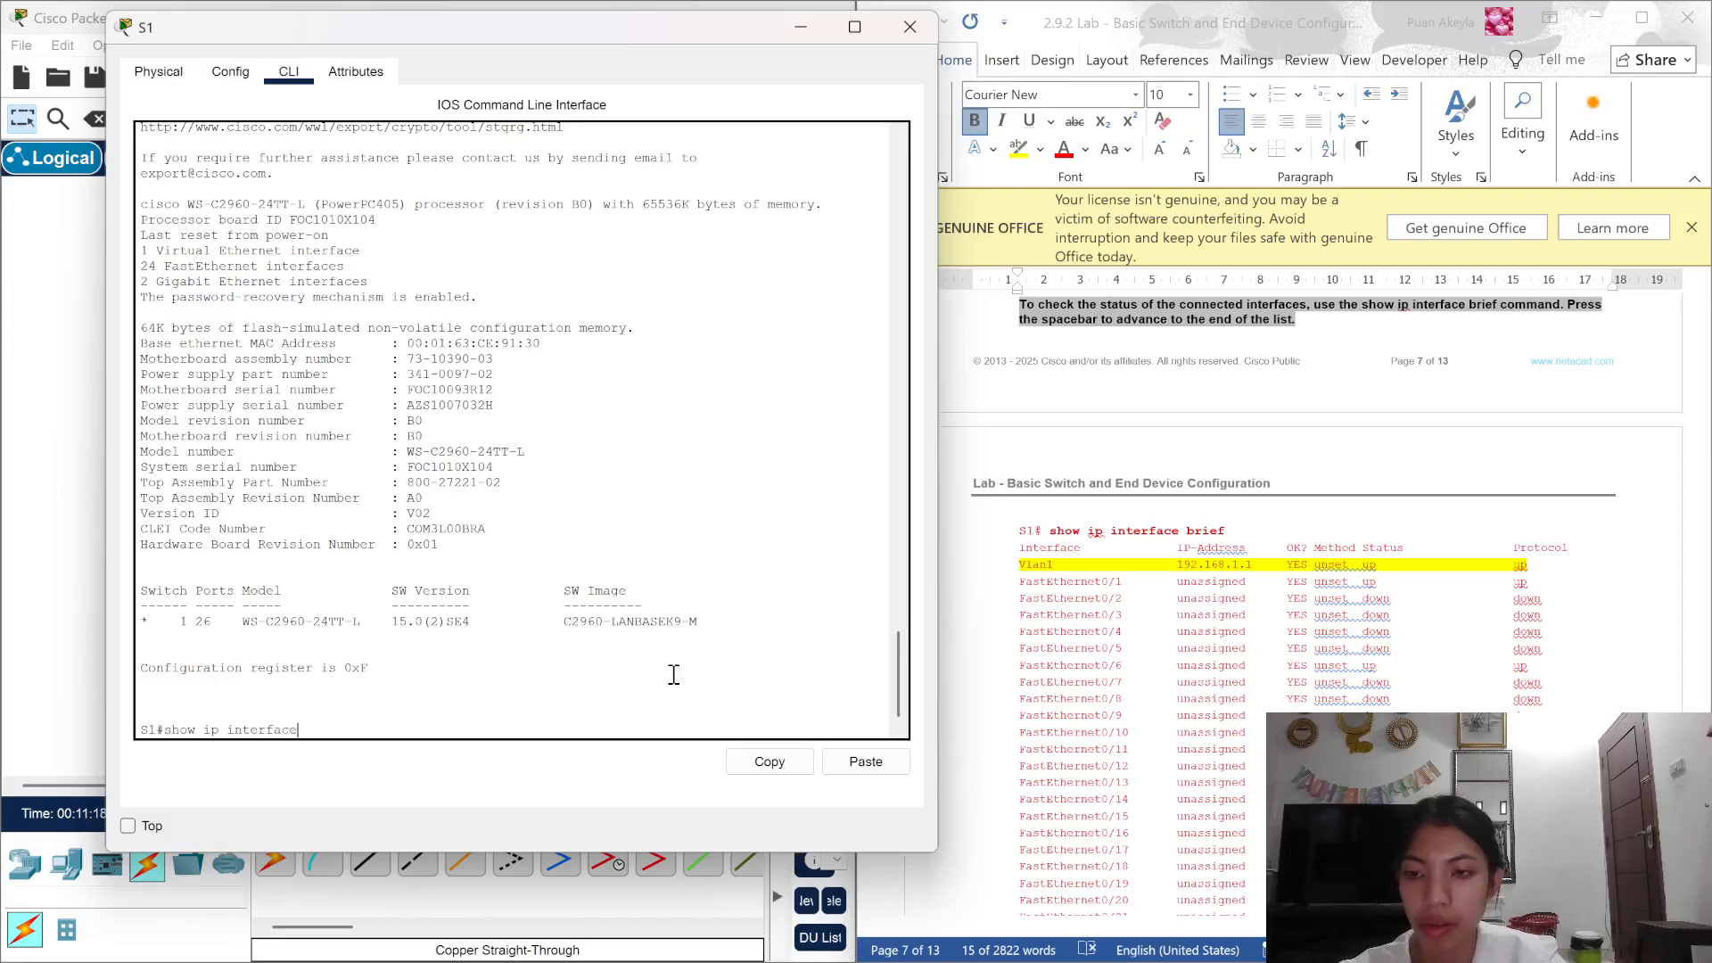
pyautogui.write(' bru')
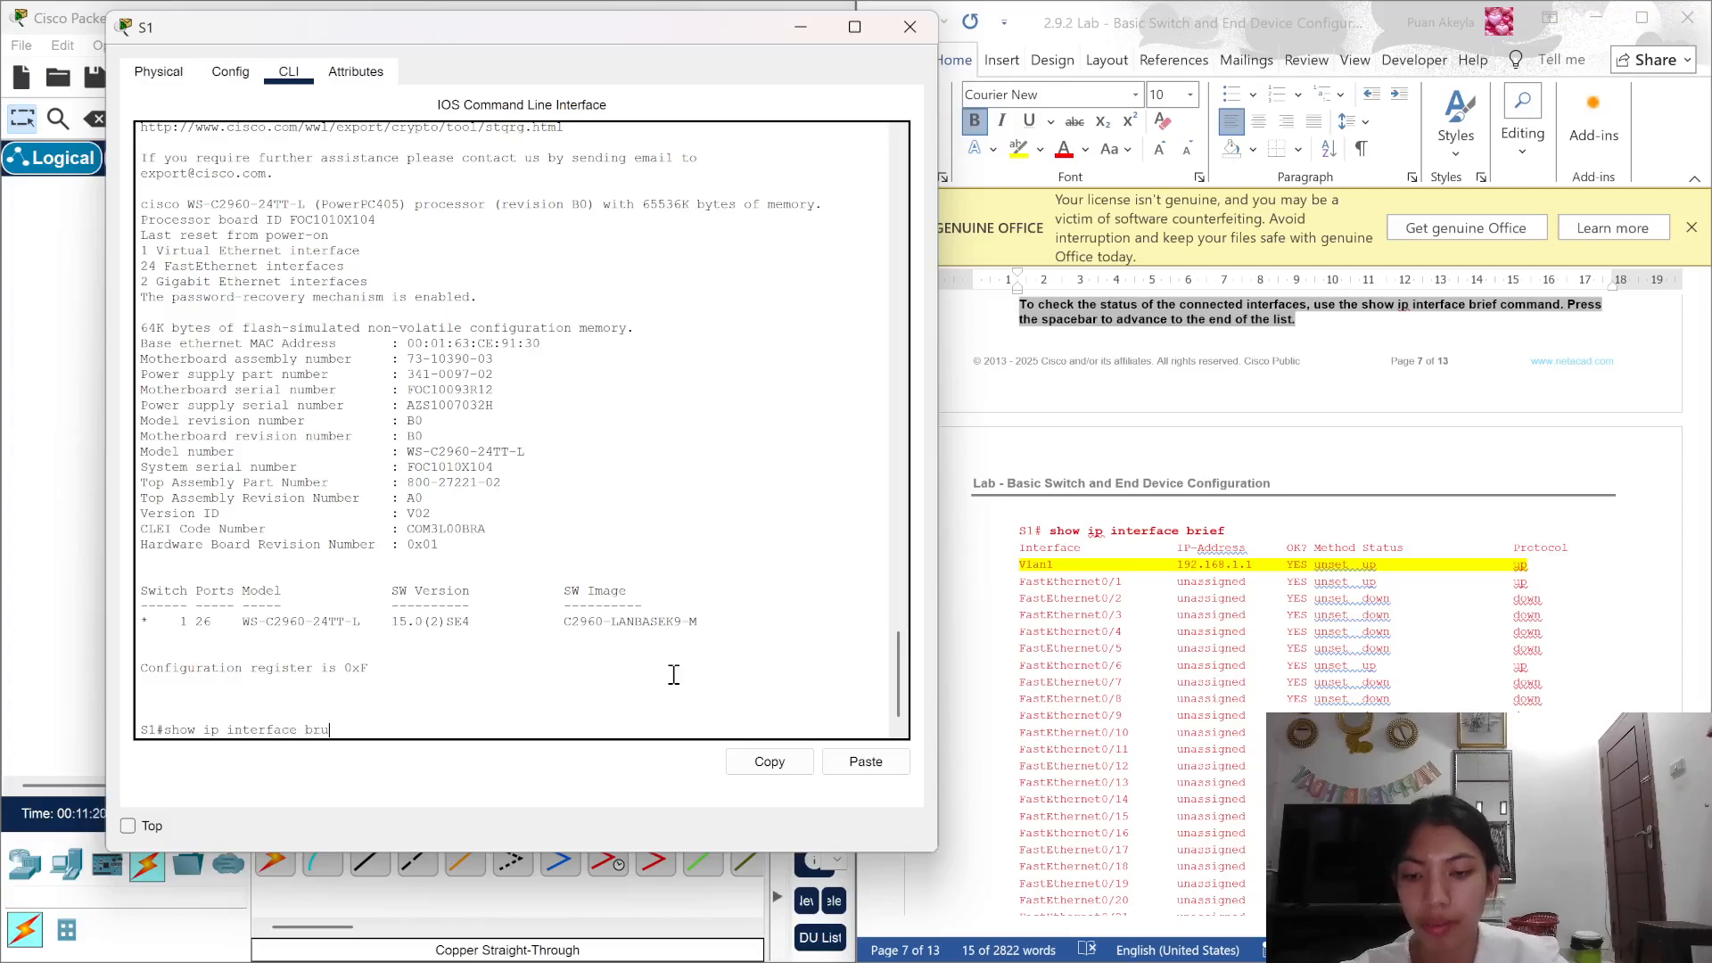
pyautogui.write('ef')
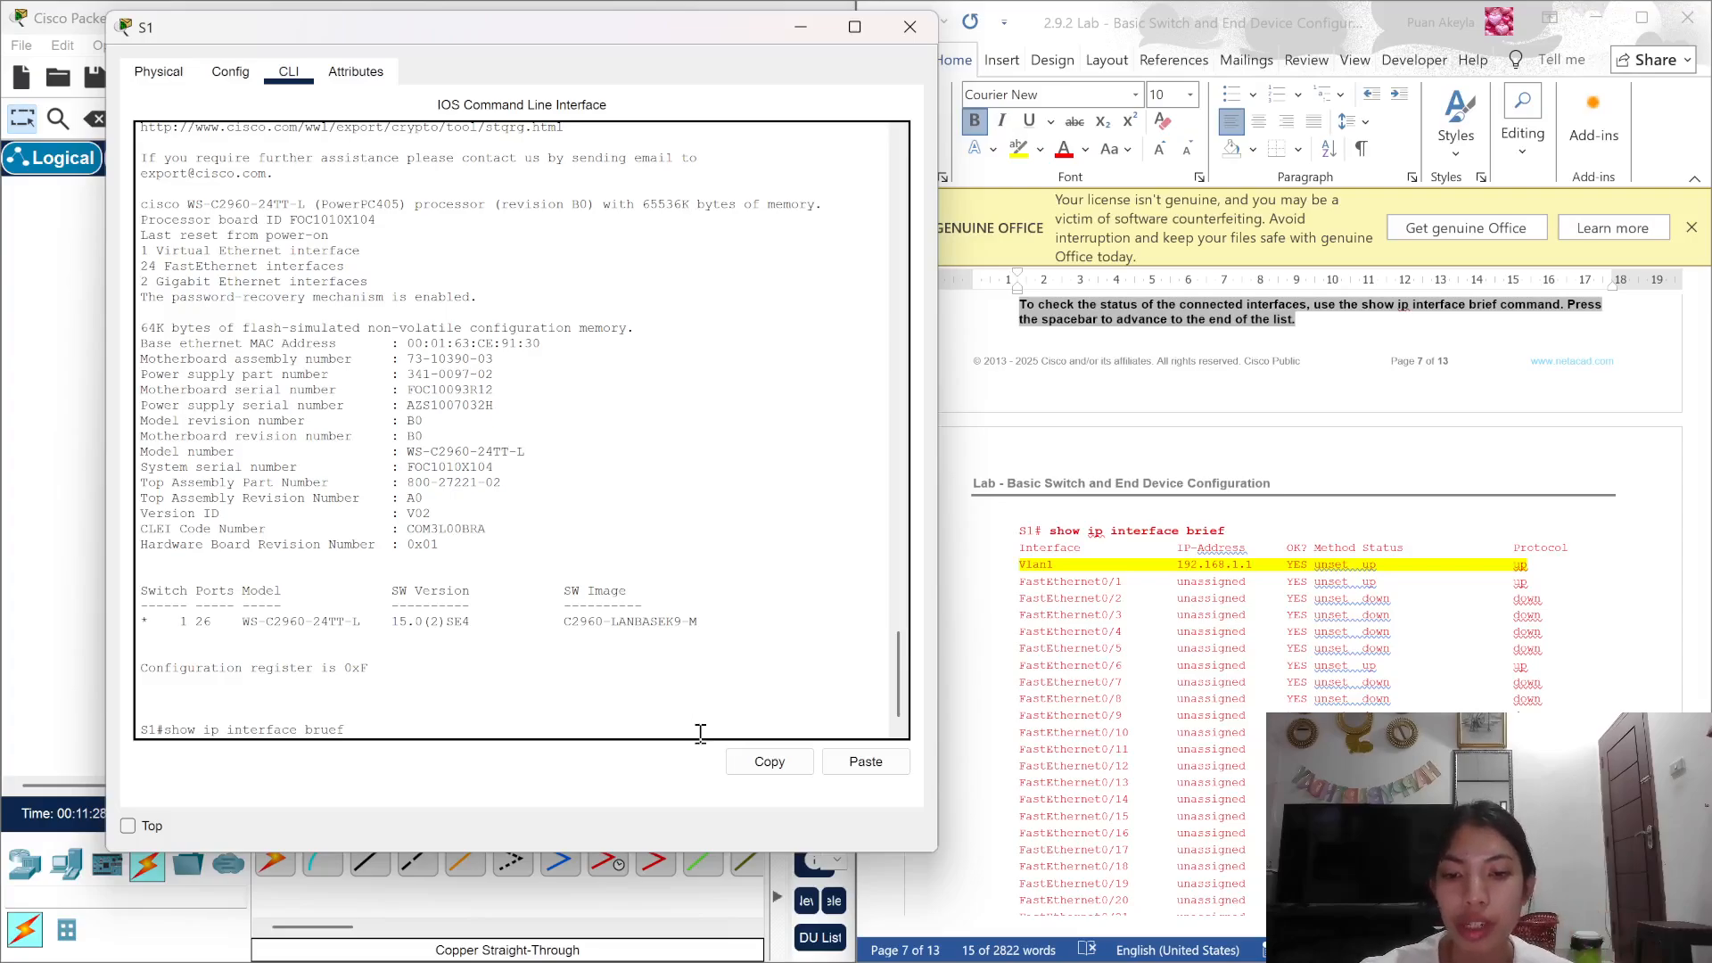
pyautogui.press('Left')
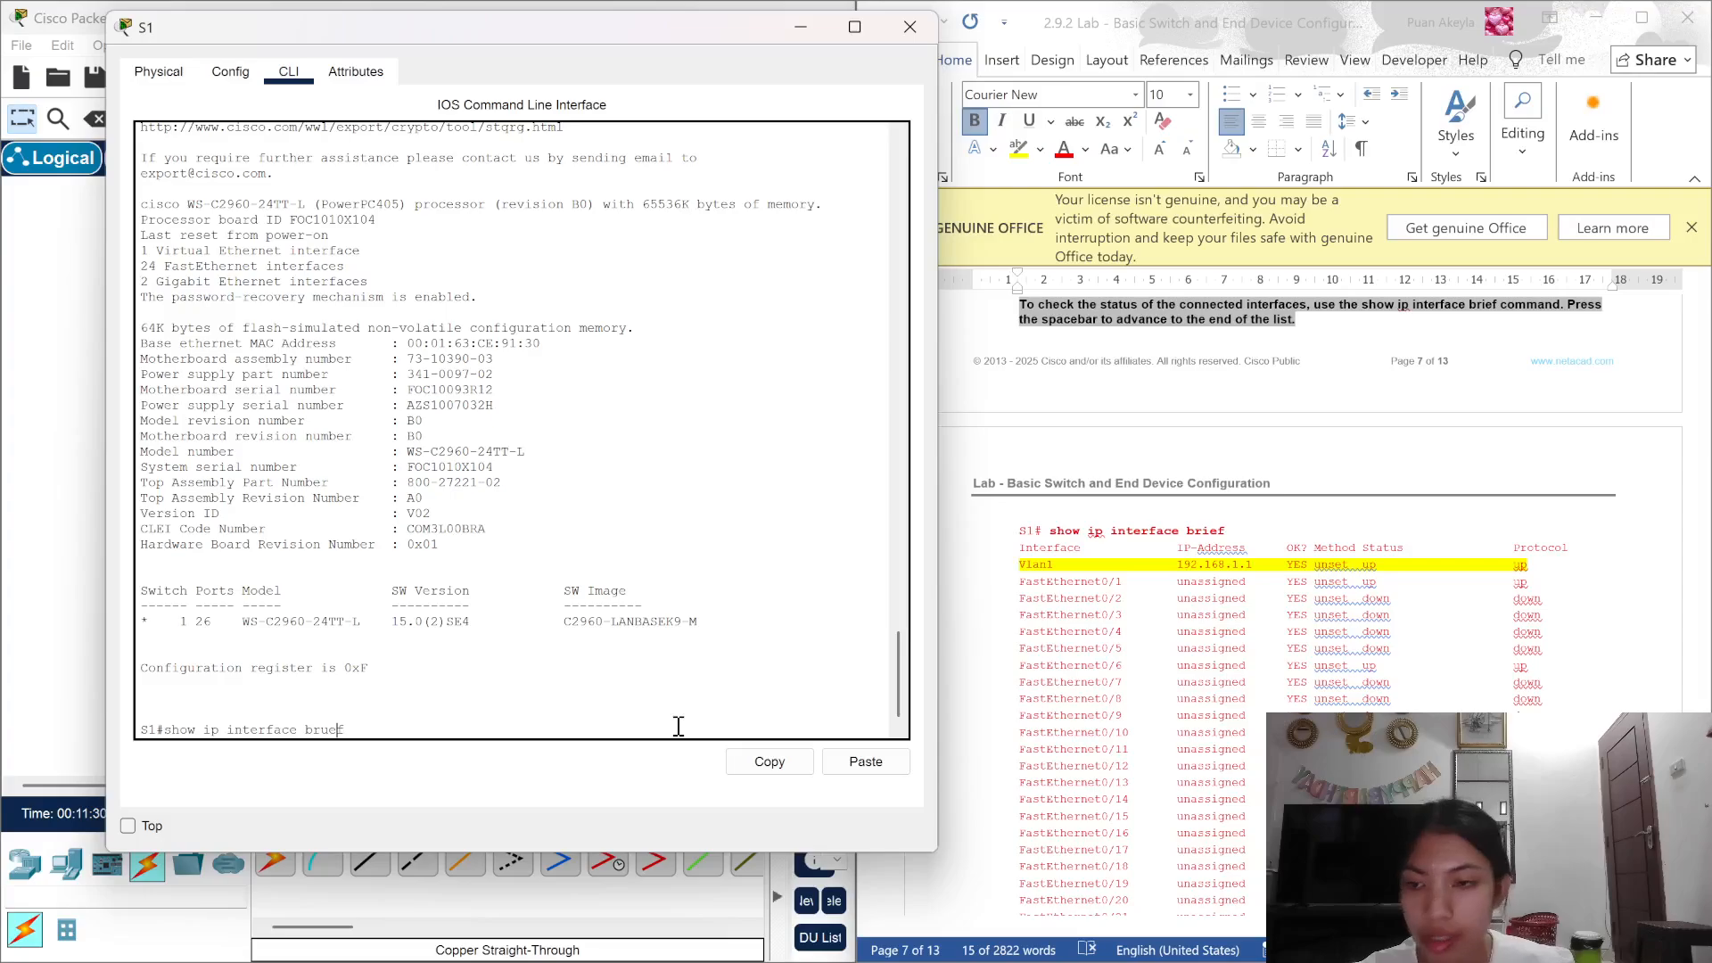
pyautogui.press('BackSpace')
pyautogui.write('i')
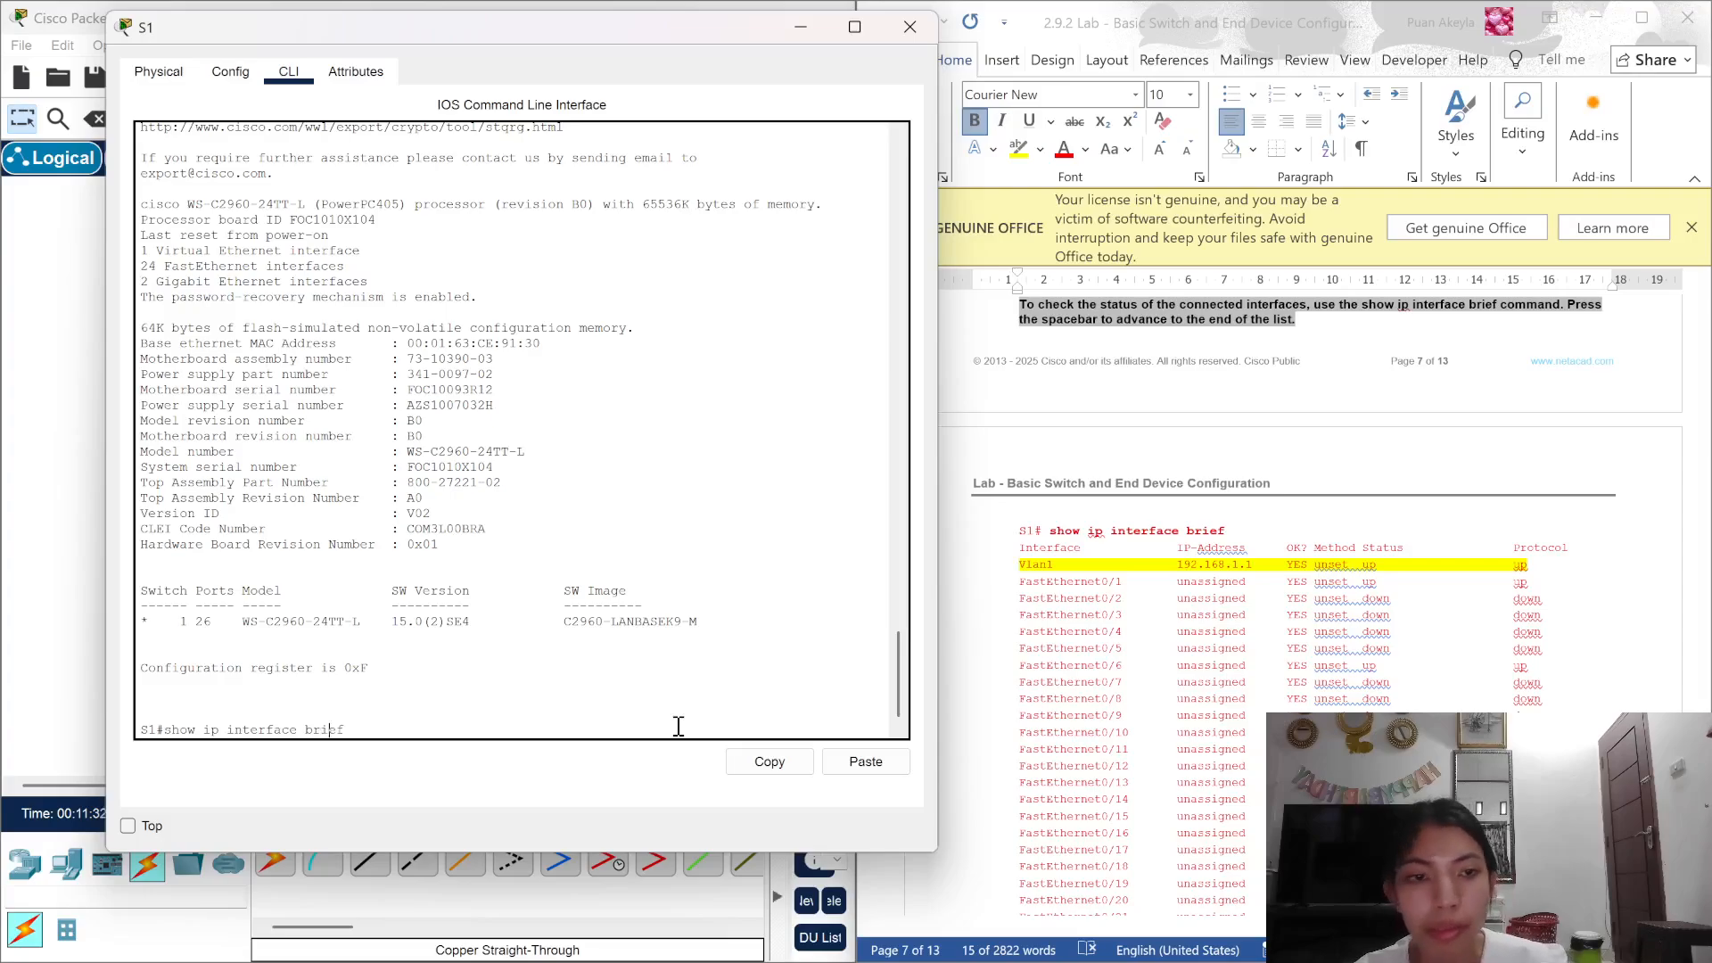
pyautogui.press('Return')
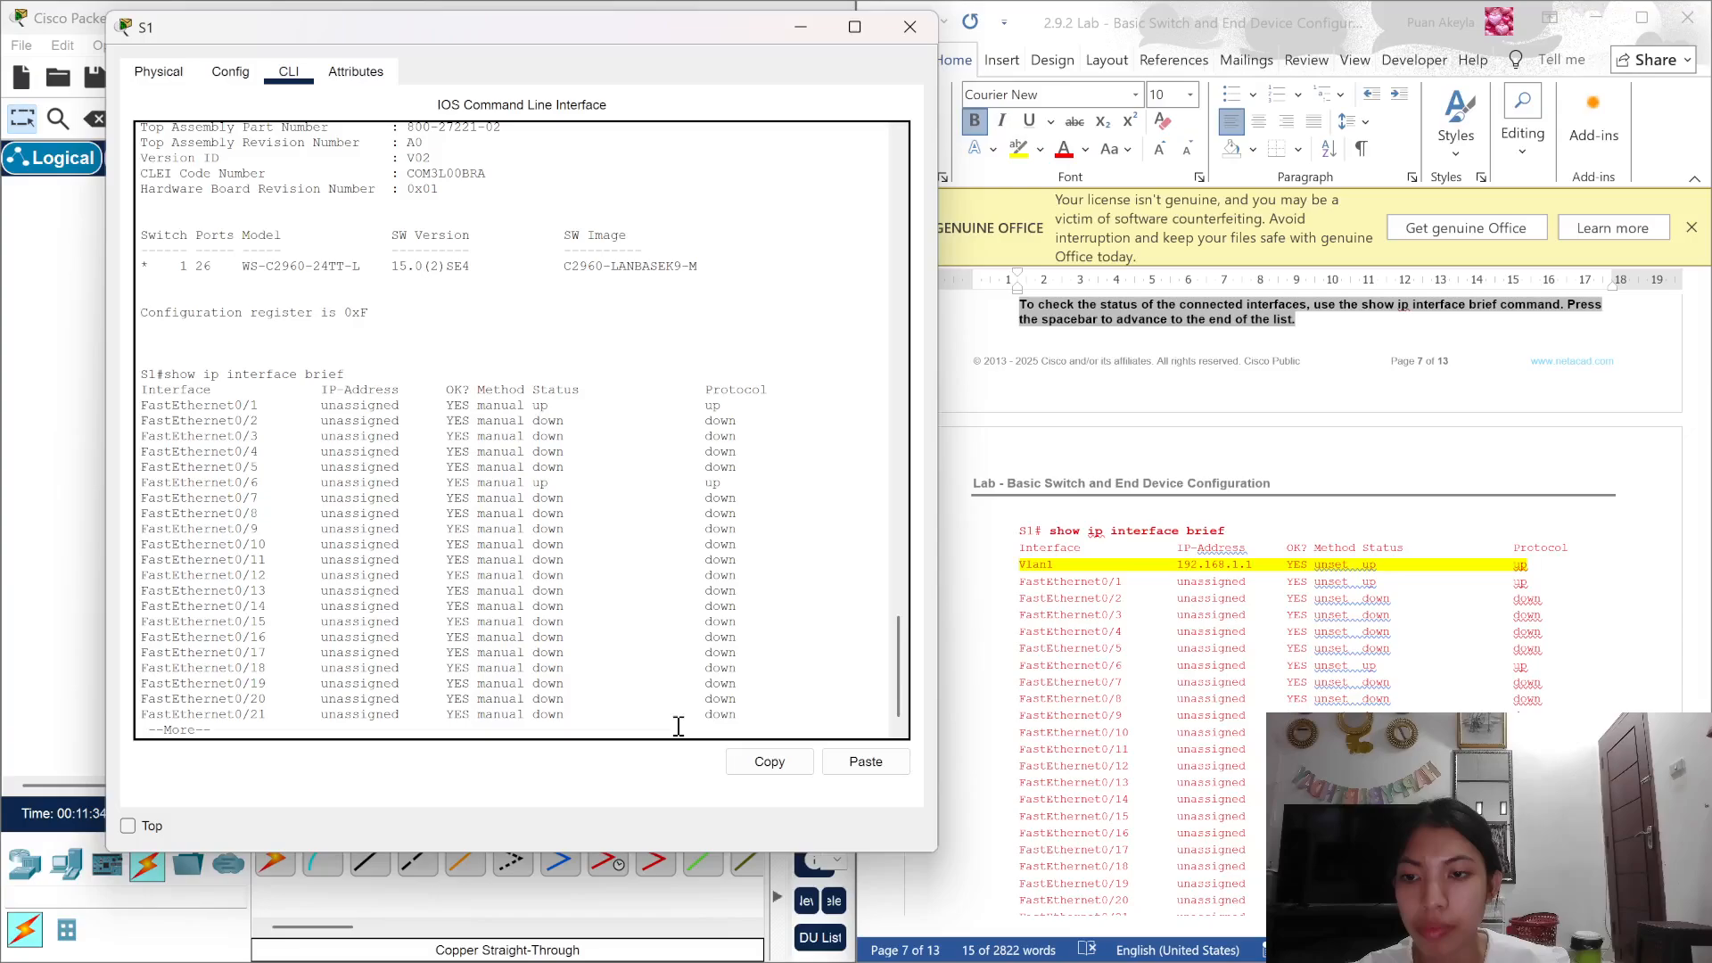
pyautogui.press('space')
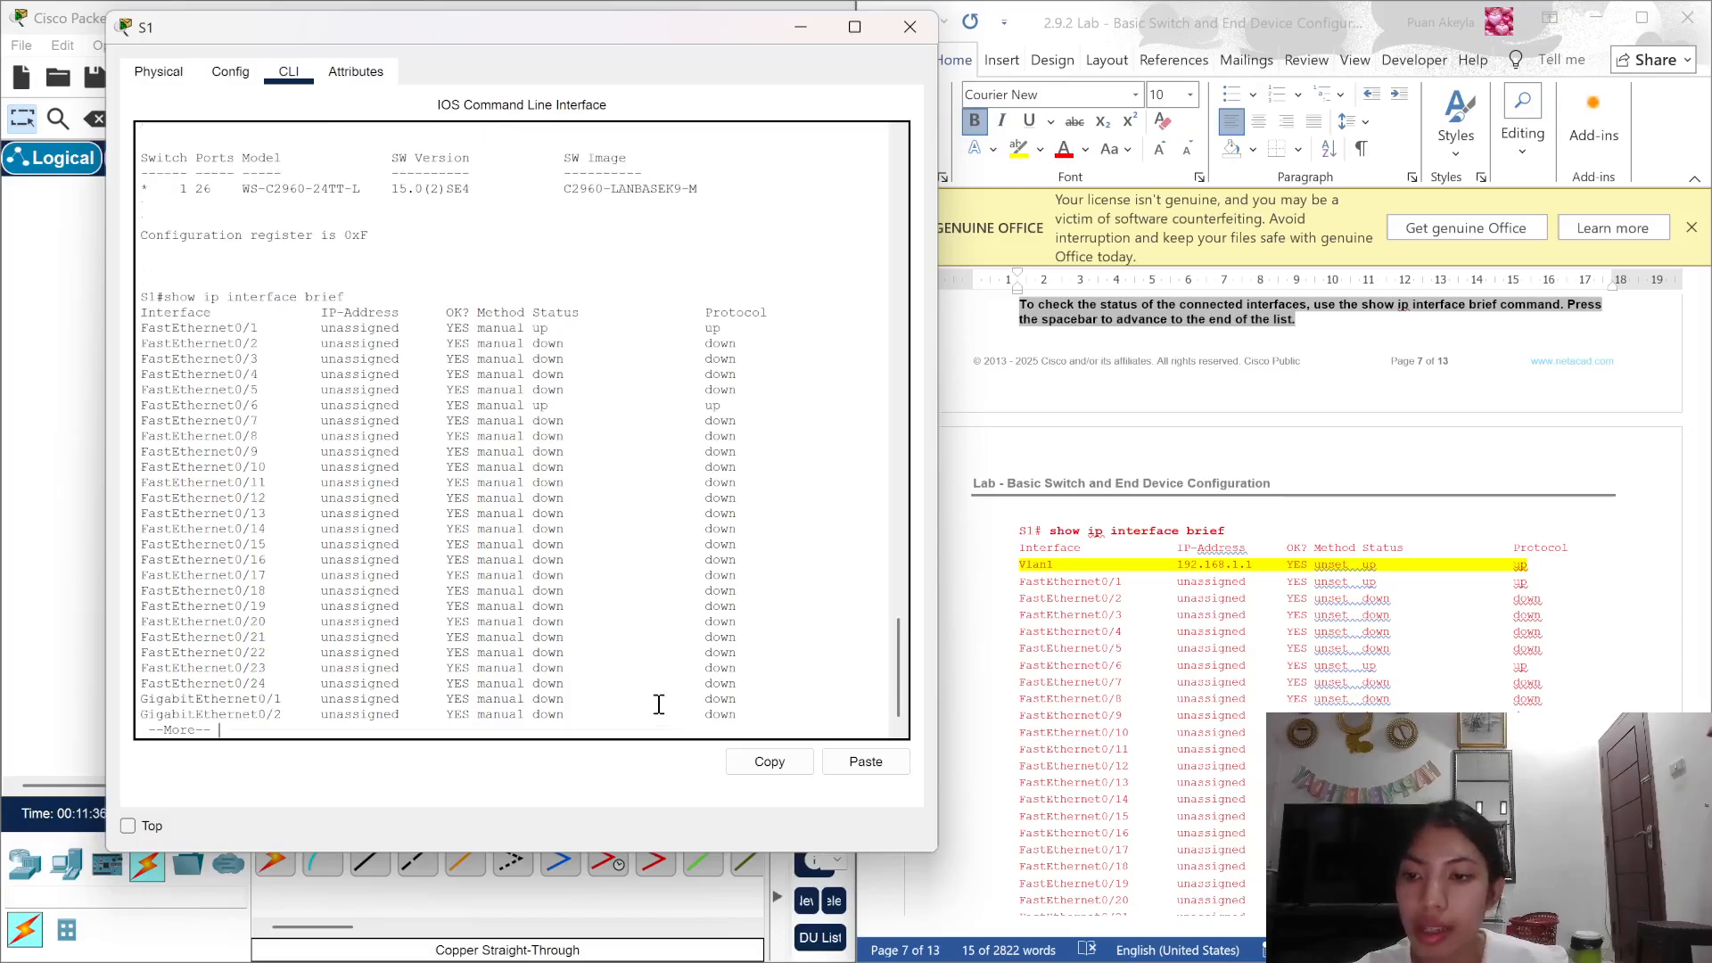
pyautogui.press('Return')
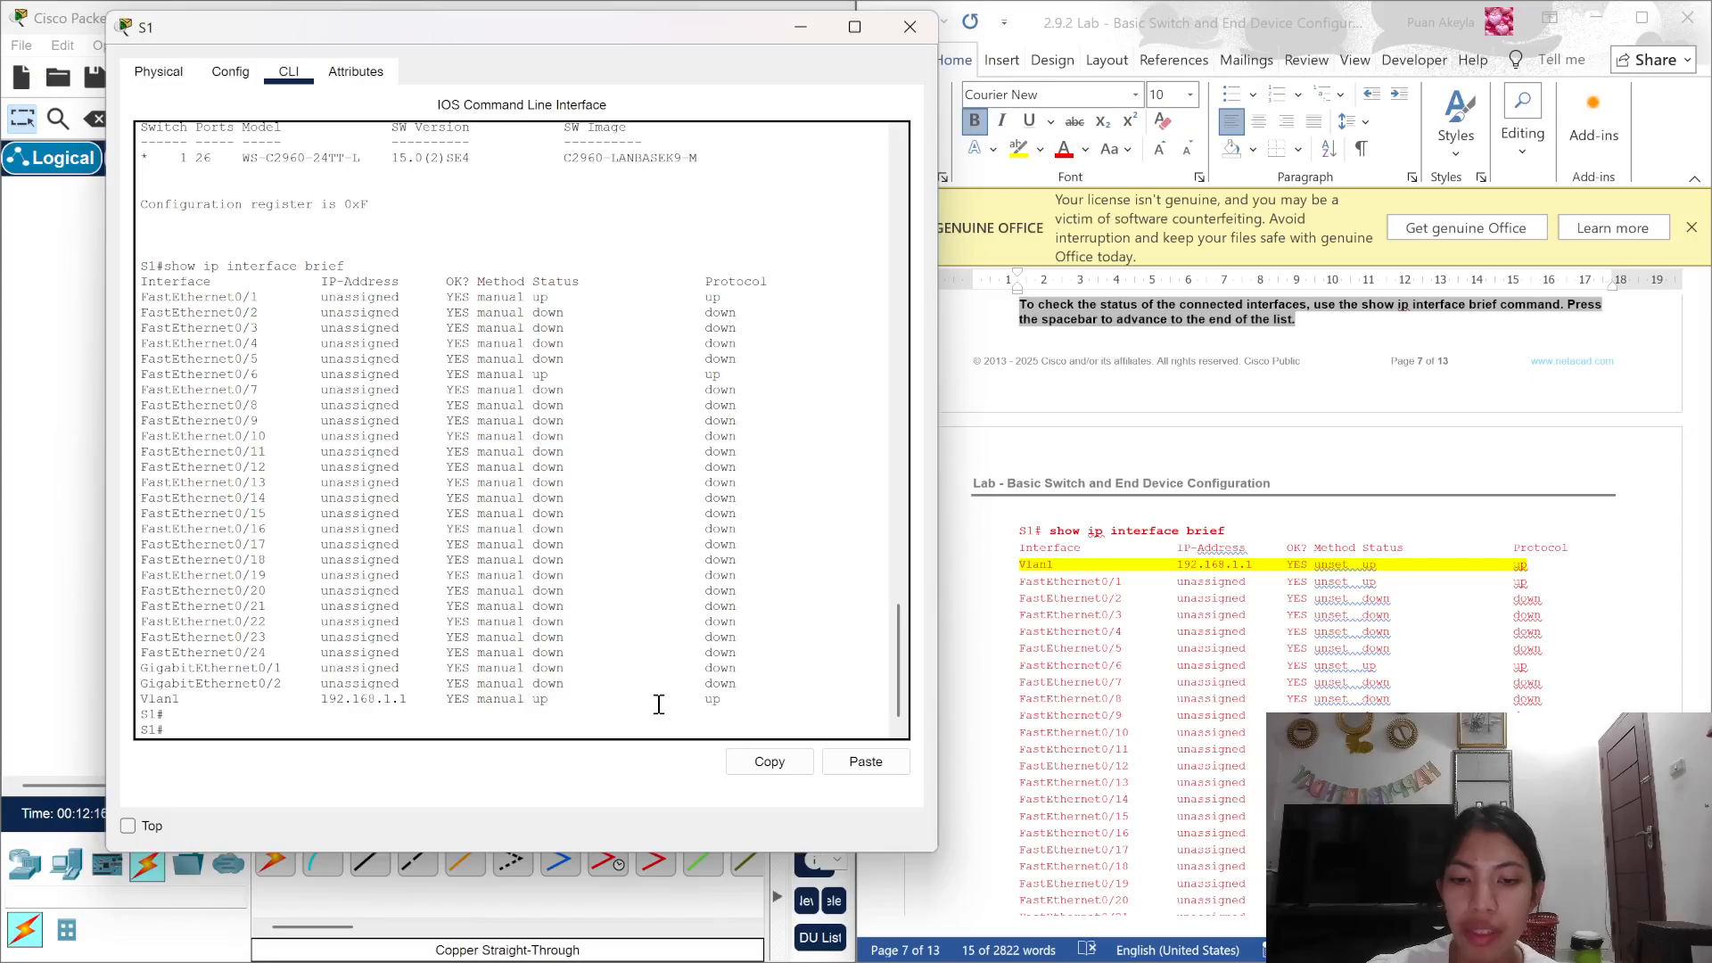
pyautogui.scroll(5, 658, 704)
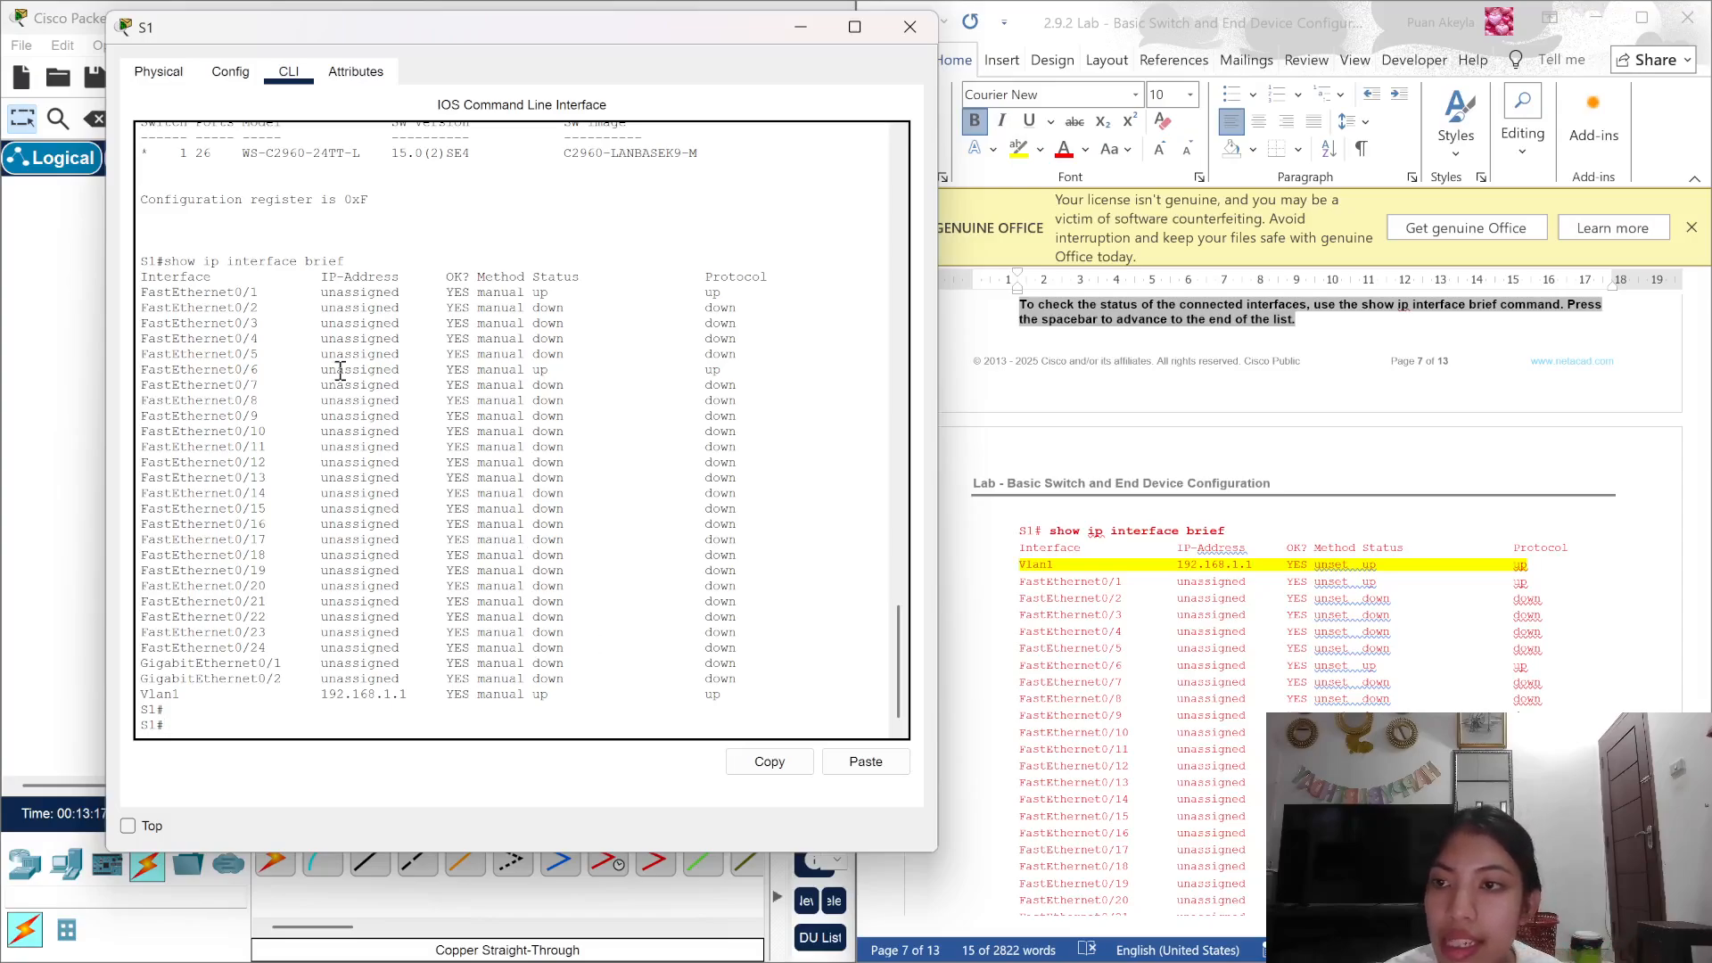
pyautogui.moveTo(211, 292); pyautogui.dragTo(759, 297)
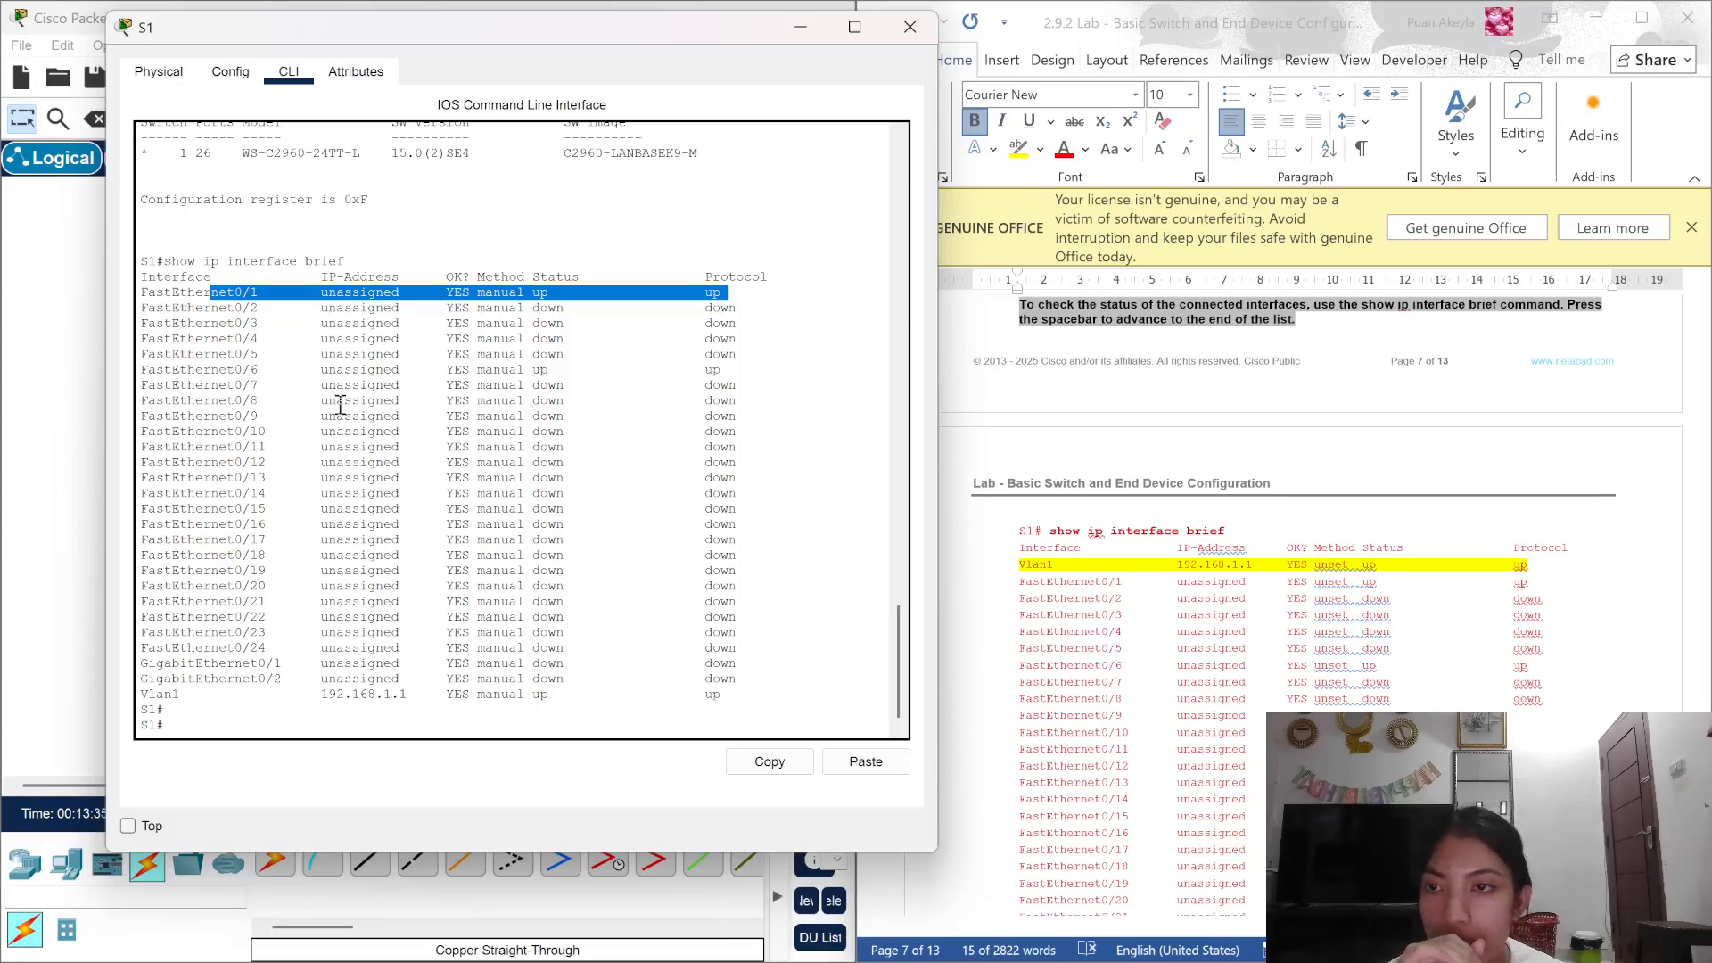
pyautogui.moveTo(242, 369); pyautogui.dragTo(759, 371)
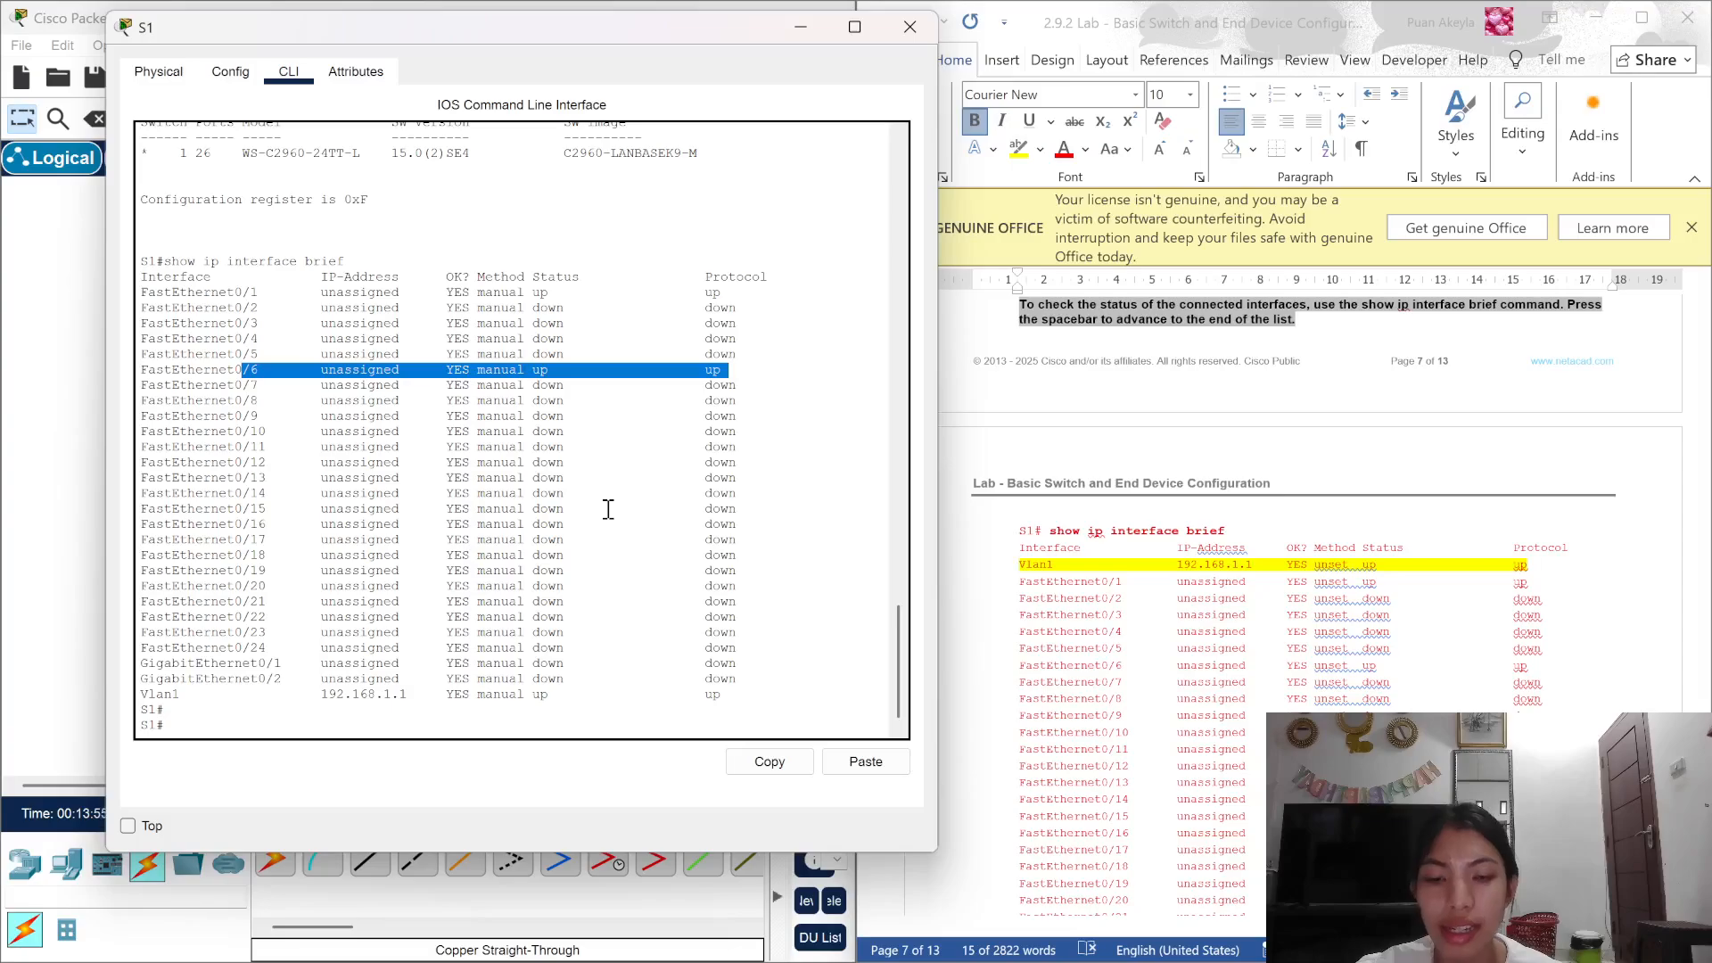
pyautogui.scroll(-8, 1200, 571)
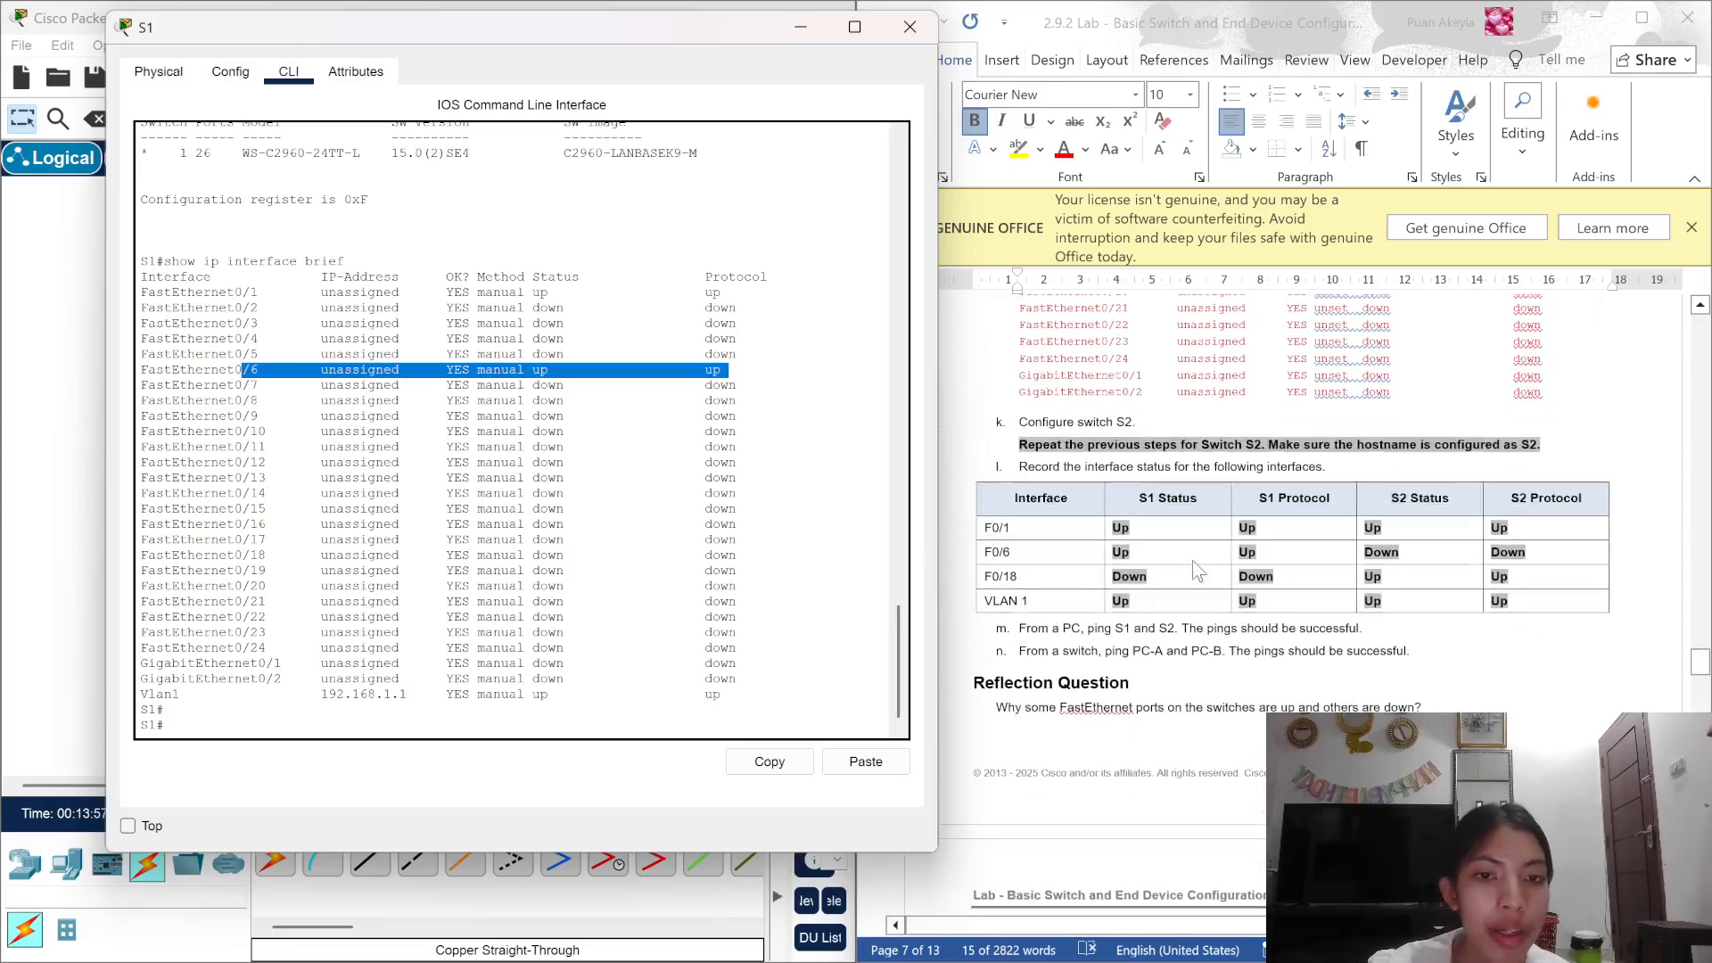
# Step: Highlight 'Configure switch S2' in the lab document and close S1's device window
pyautogui.click(1158, 412)
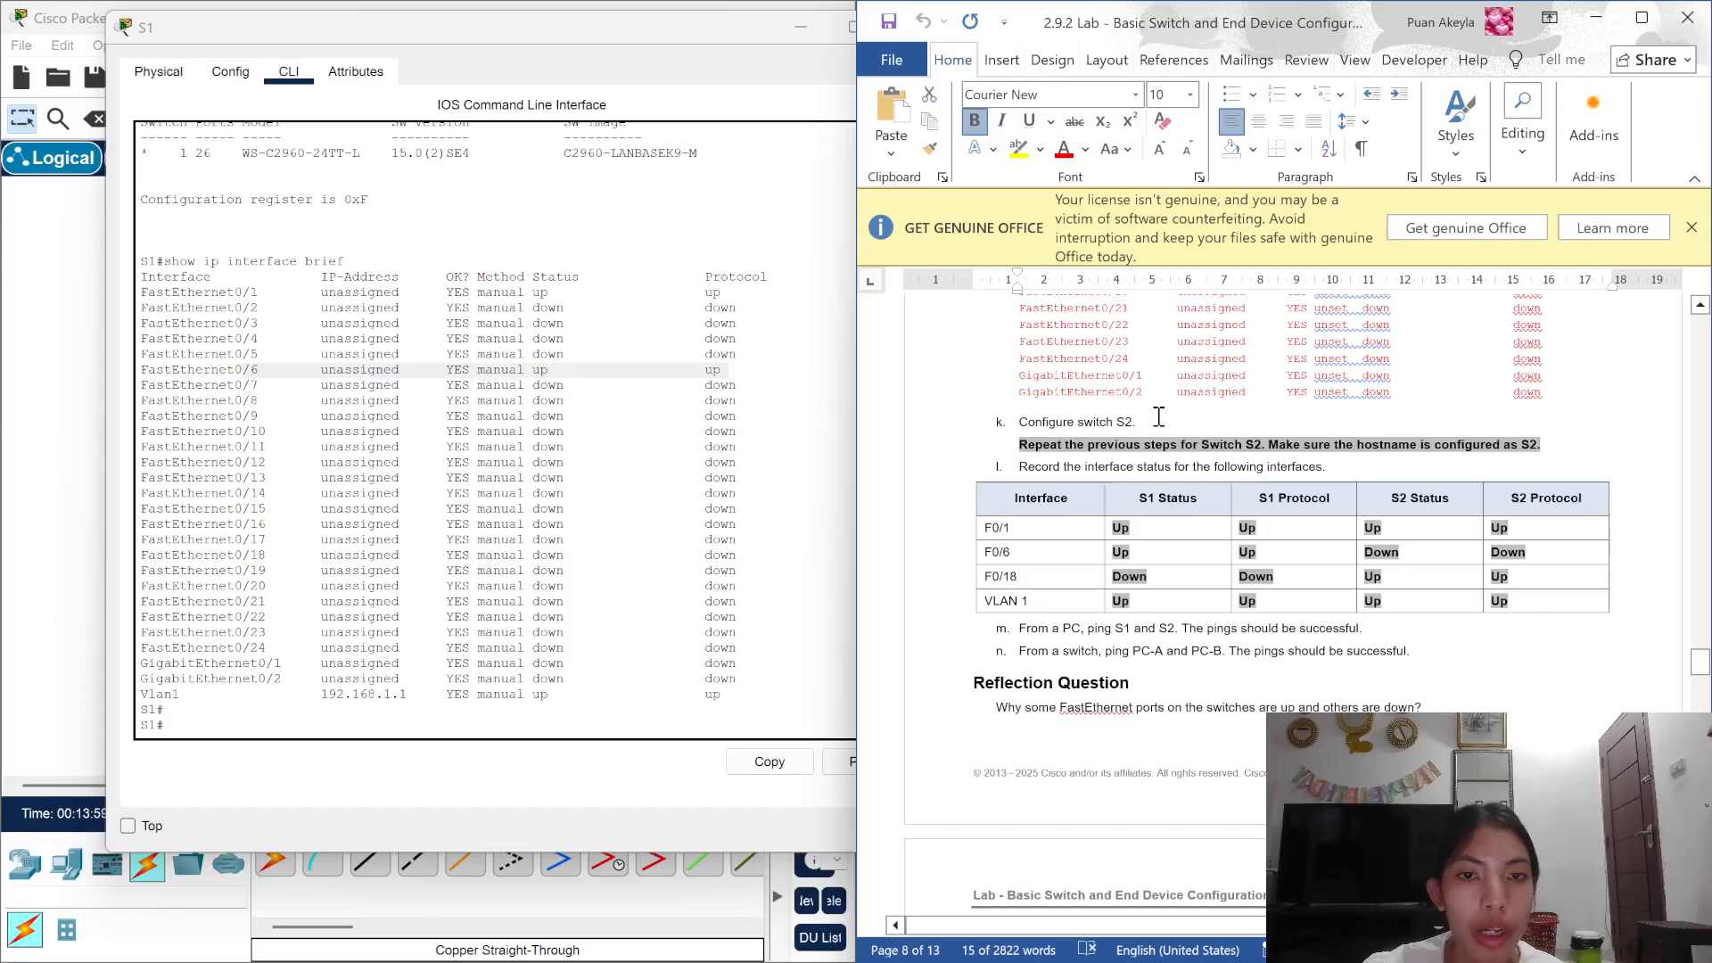
pyautogui.moveTo(1158, 419); pyautogui.dragTo(1010, 435)
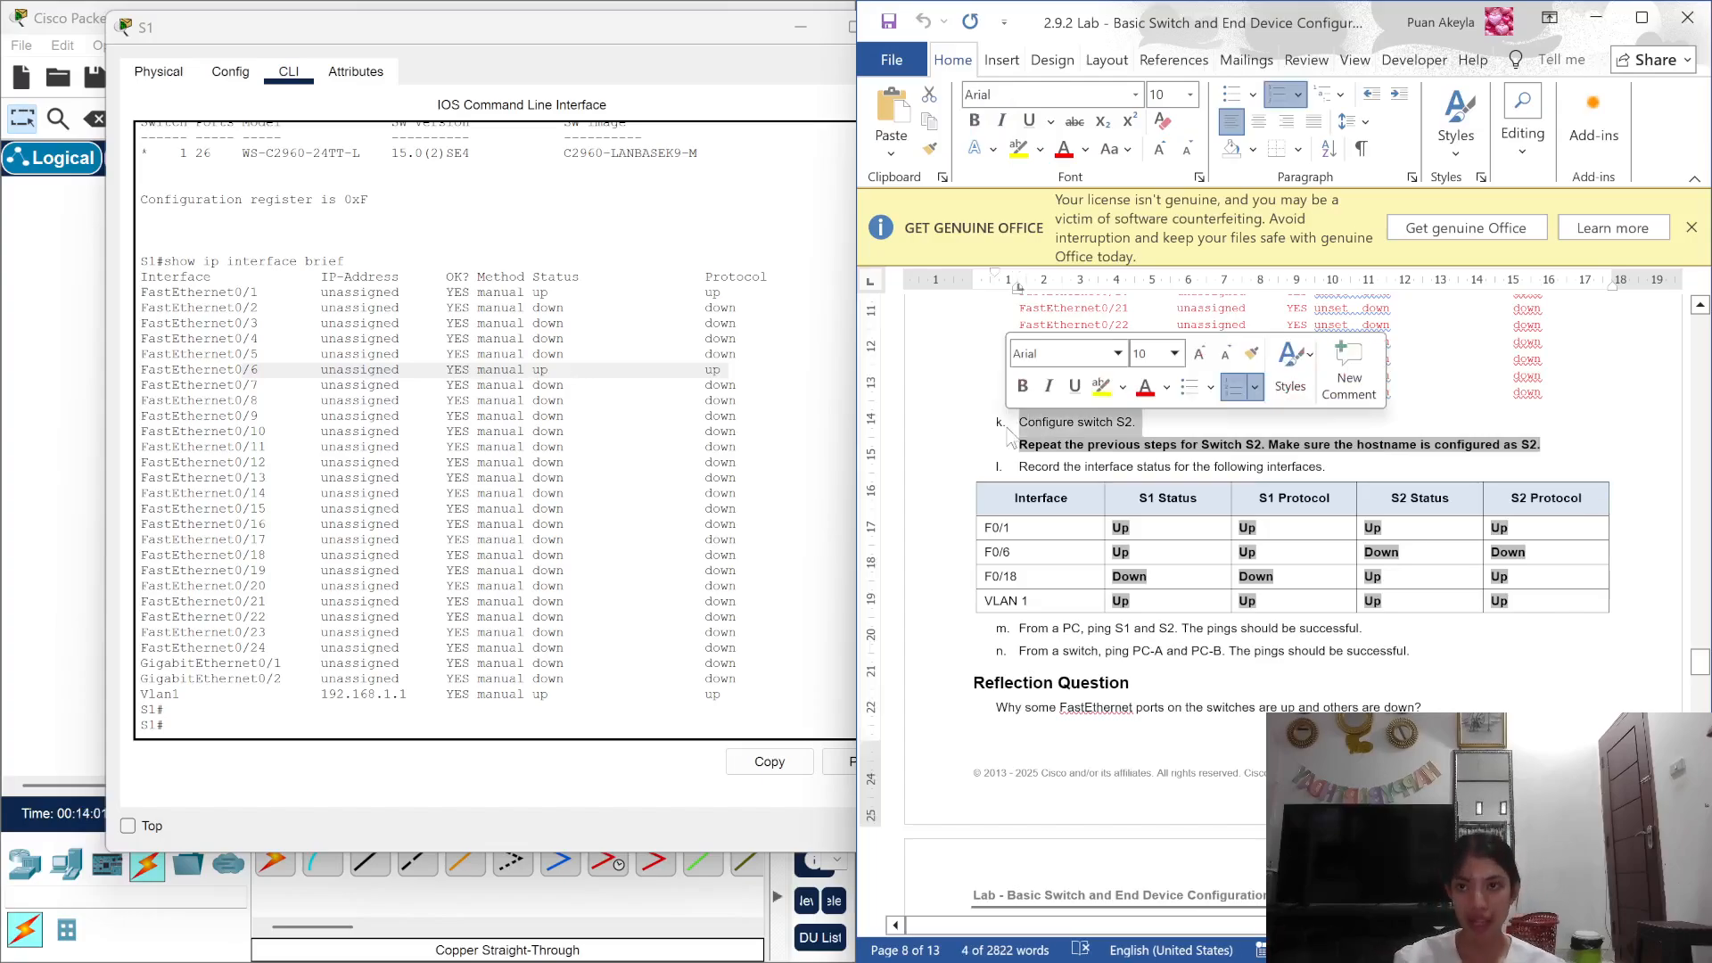
pyautogui.click(706, 30)
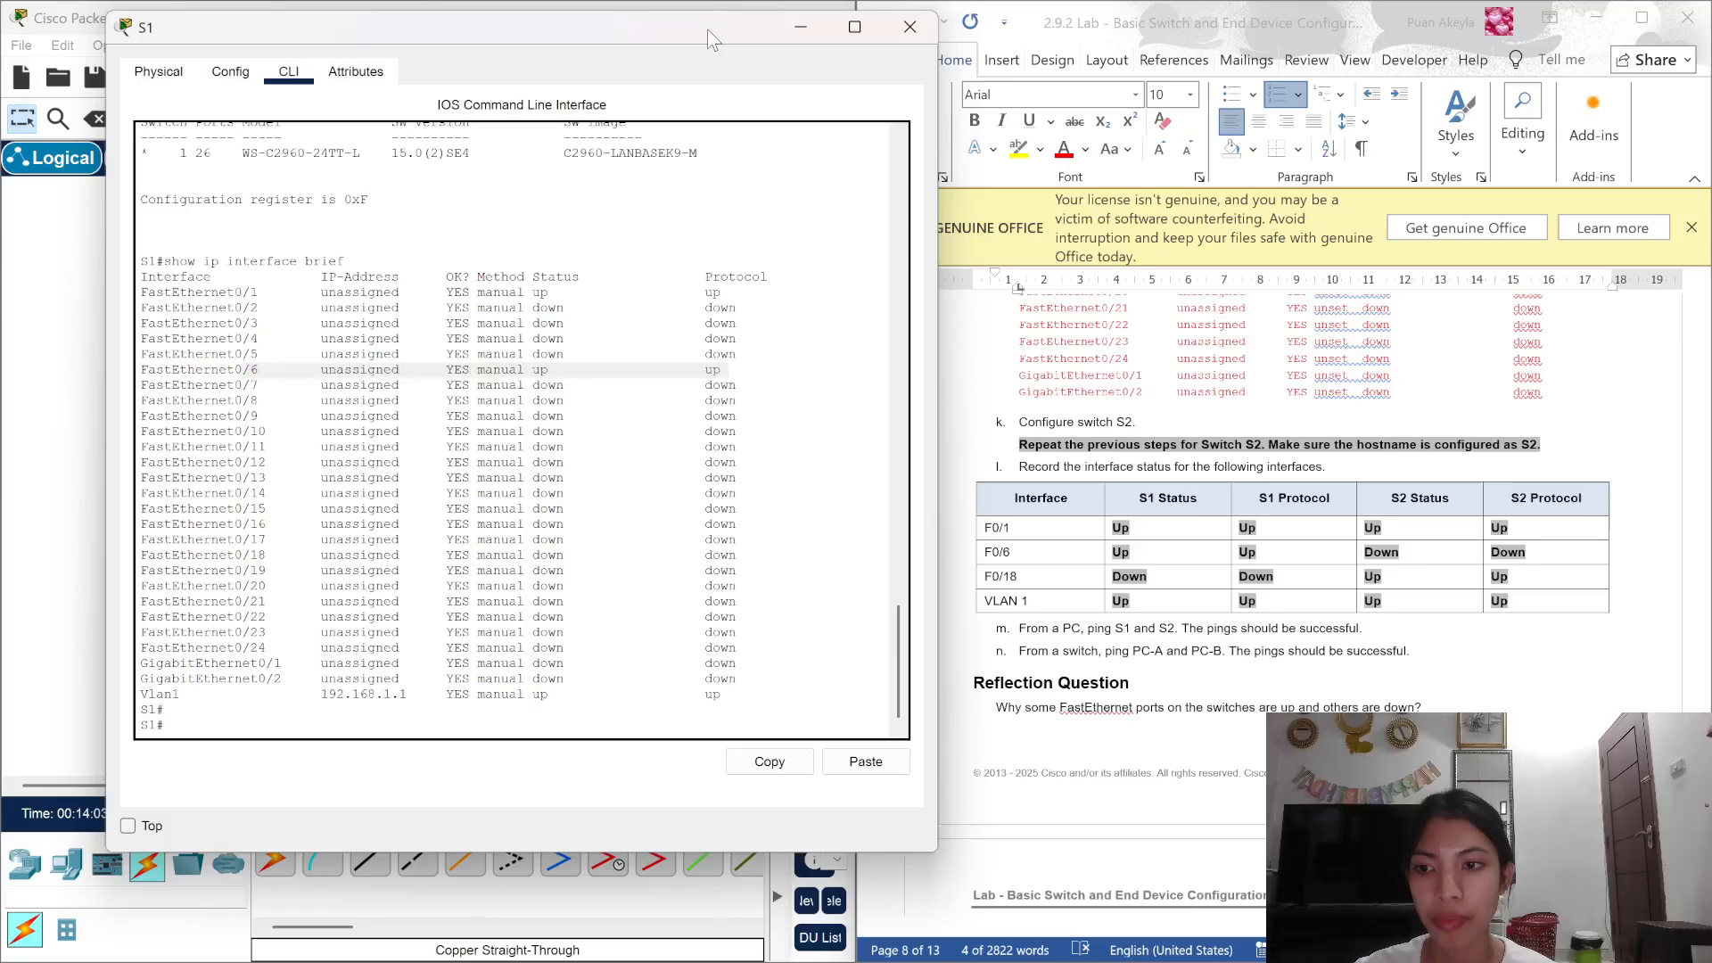
pyautogui.click(909, 27)
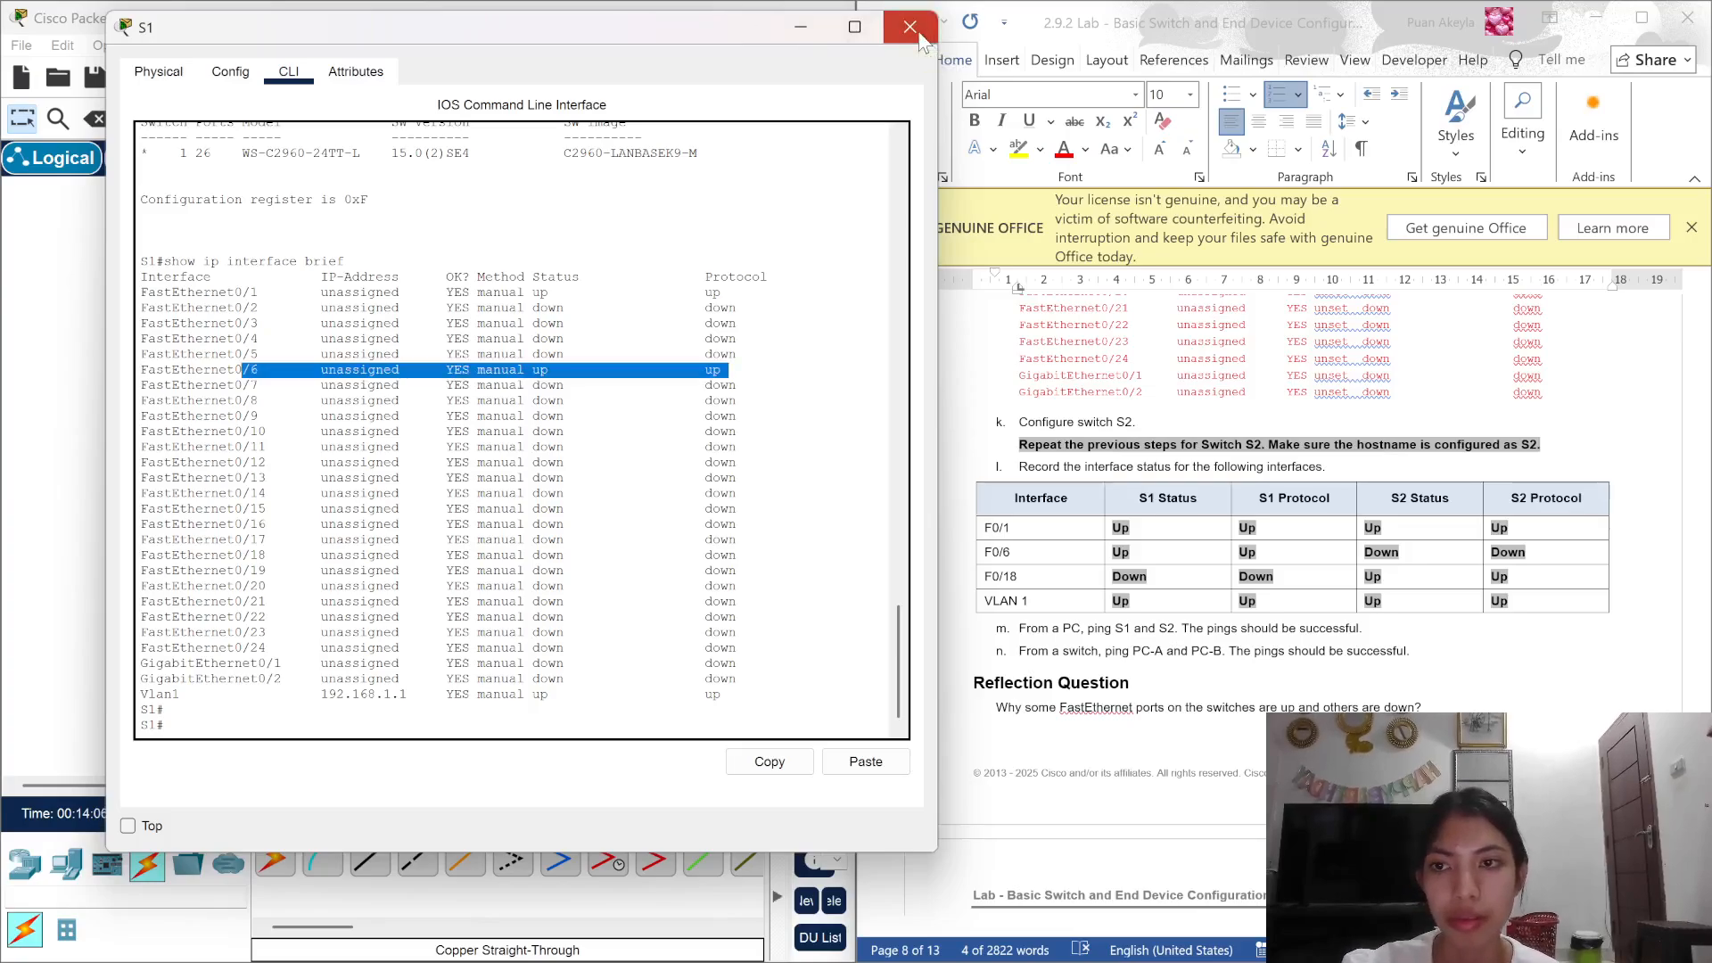
# Step: Open S2's device window, move it left, and scroll the lab document to Step 3
pyautogui.click(533, 393)
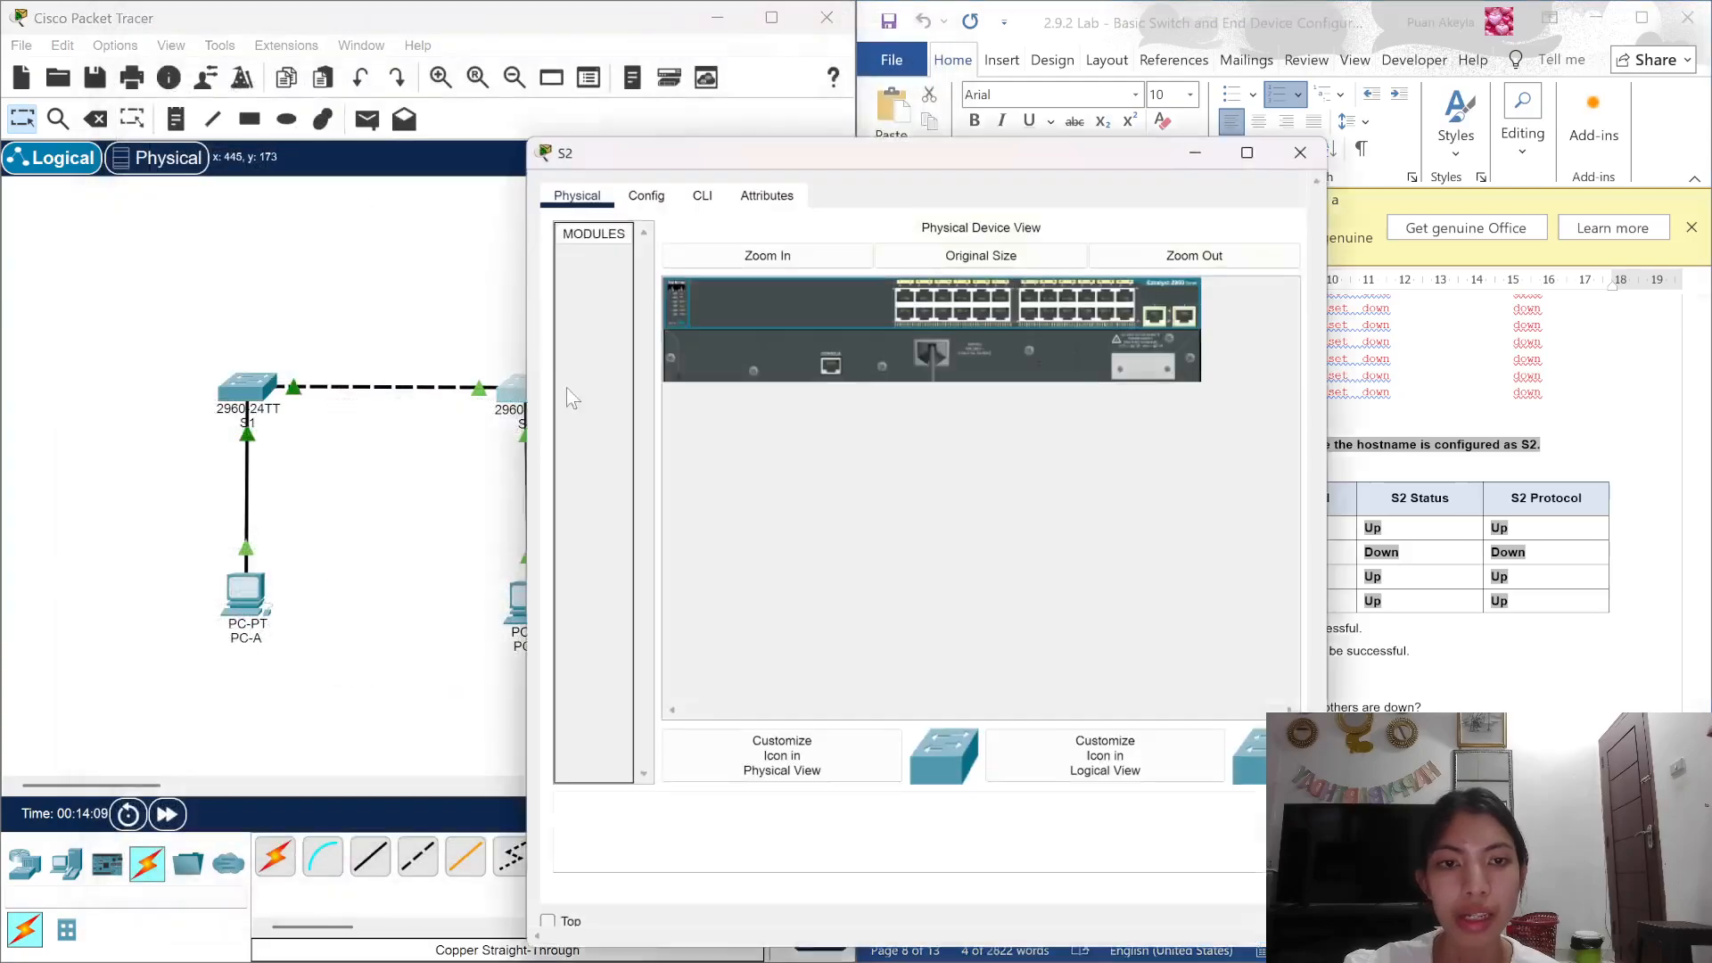
pyautogui.moveTo(1041, 146); pyautogui.dragTo(561, 76)
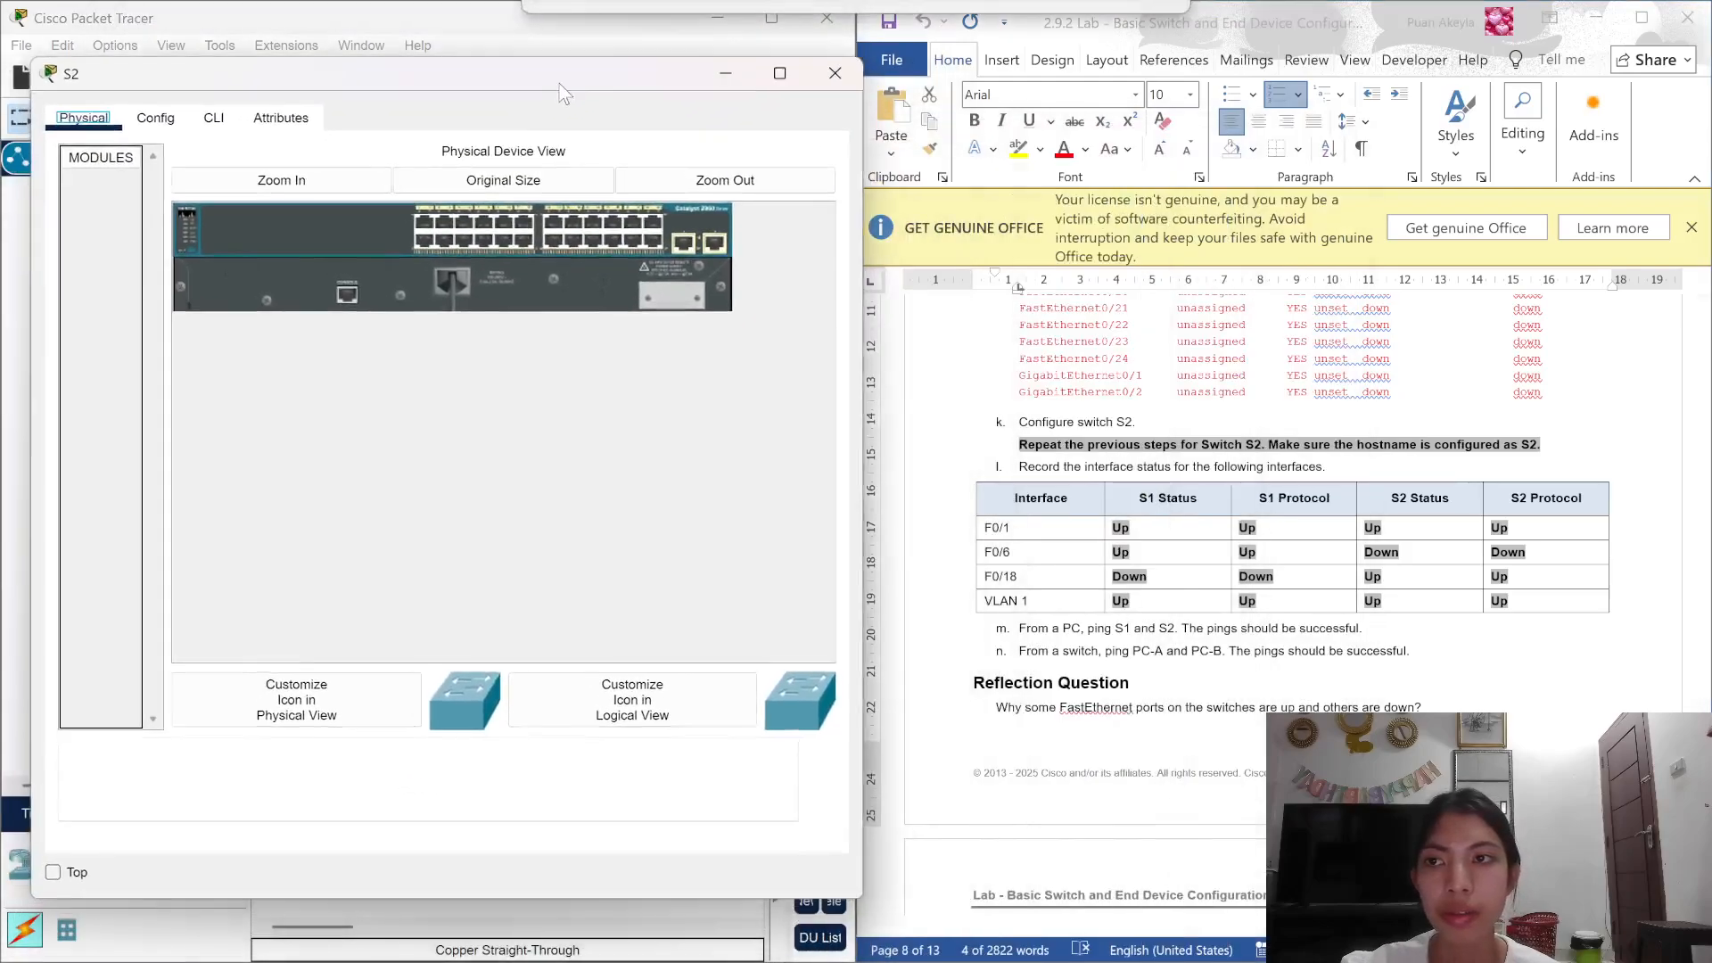
pyautogui.scroll(10, 1175, 484)
pyautogui.scroll(15, 1174, 482)
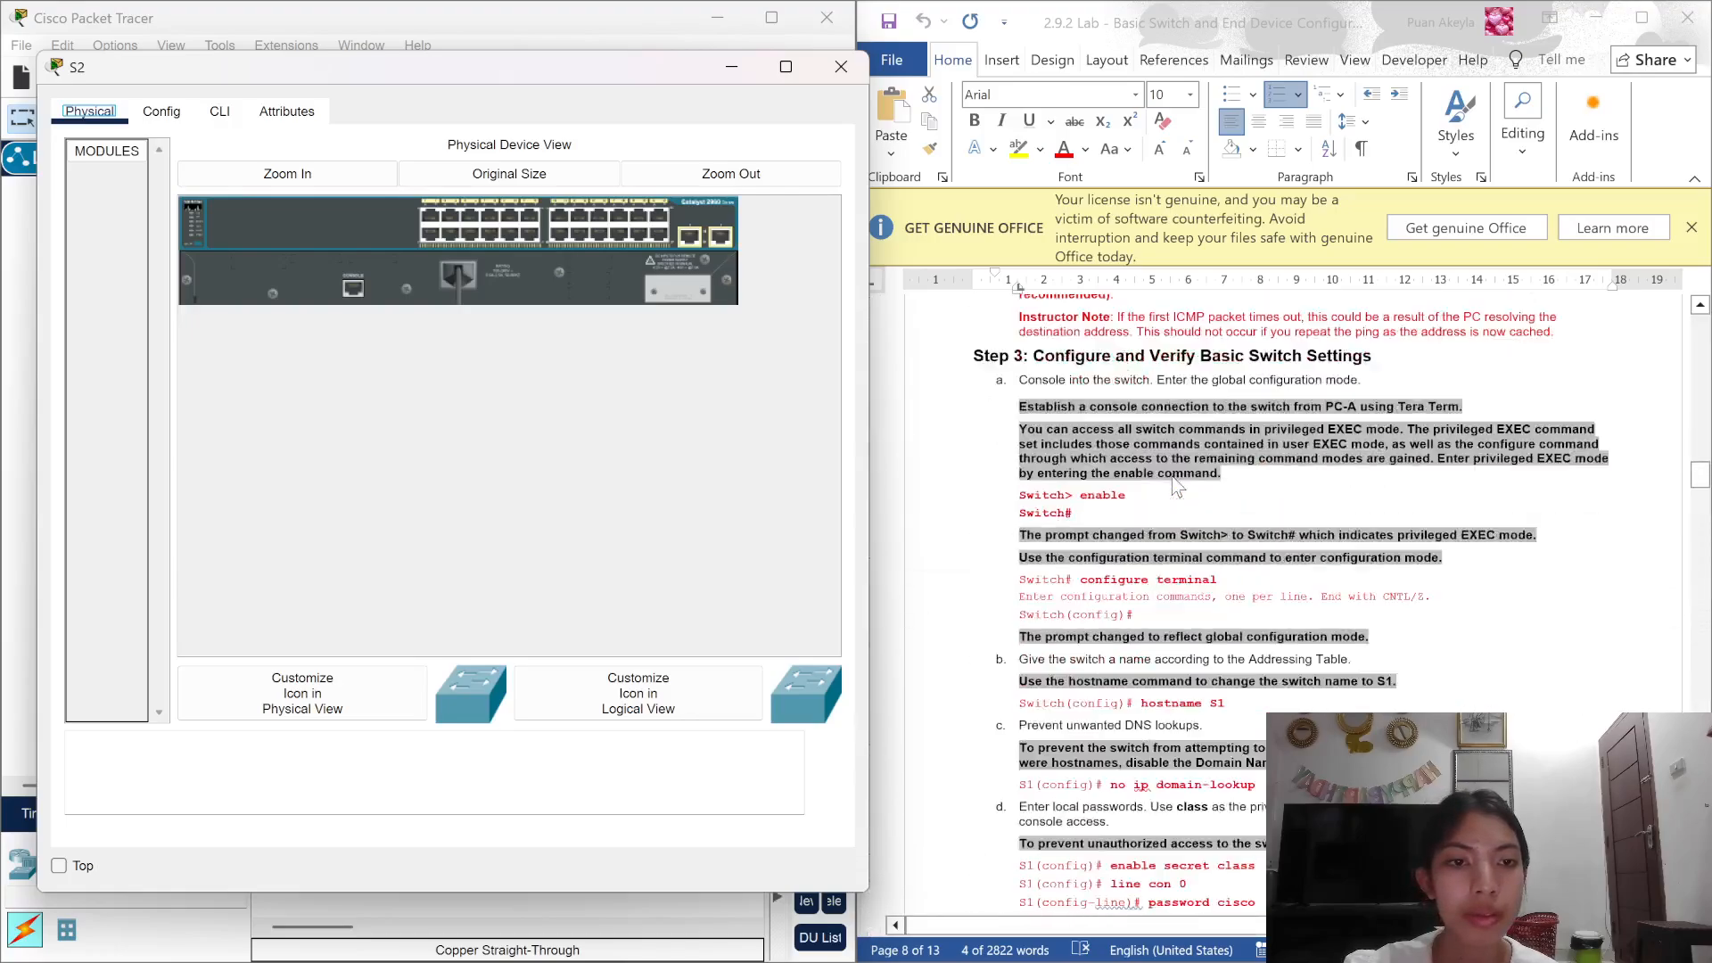
pyautogui.scroll(-5, 1173, 482)
pyautogui.scroll(8, 1174, 482)
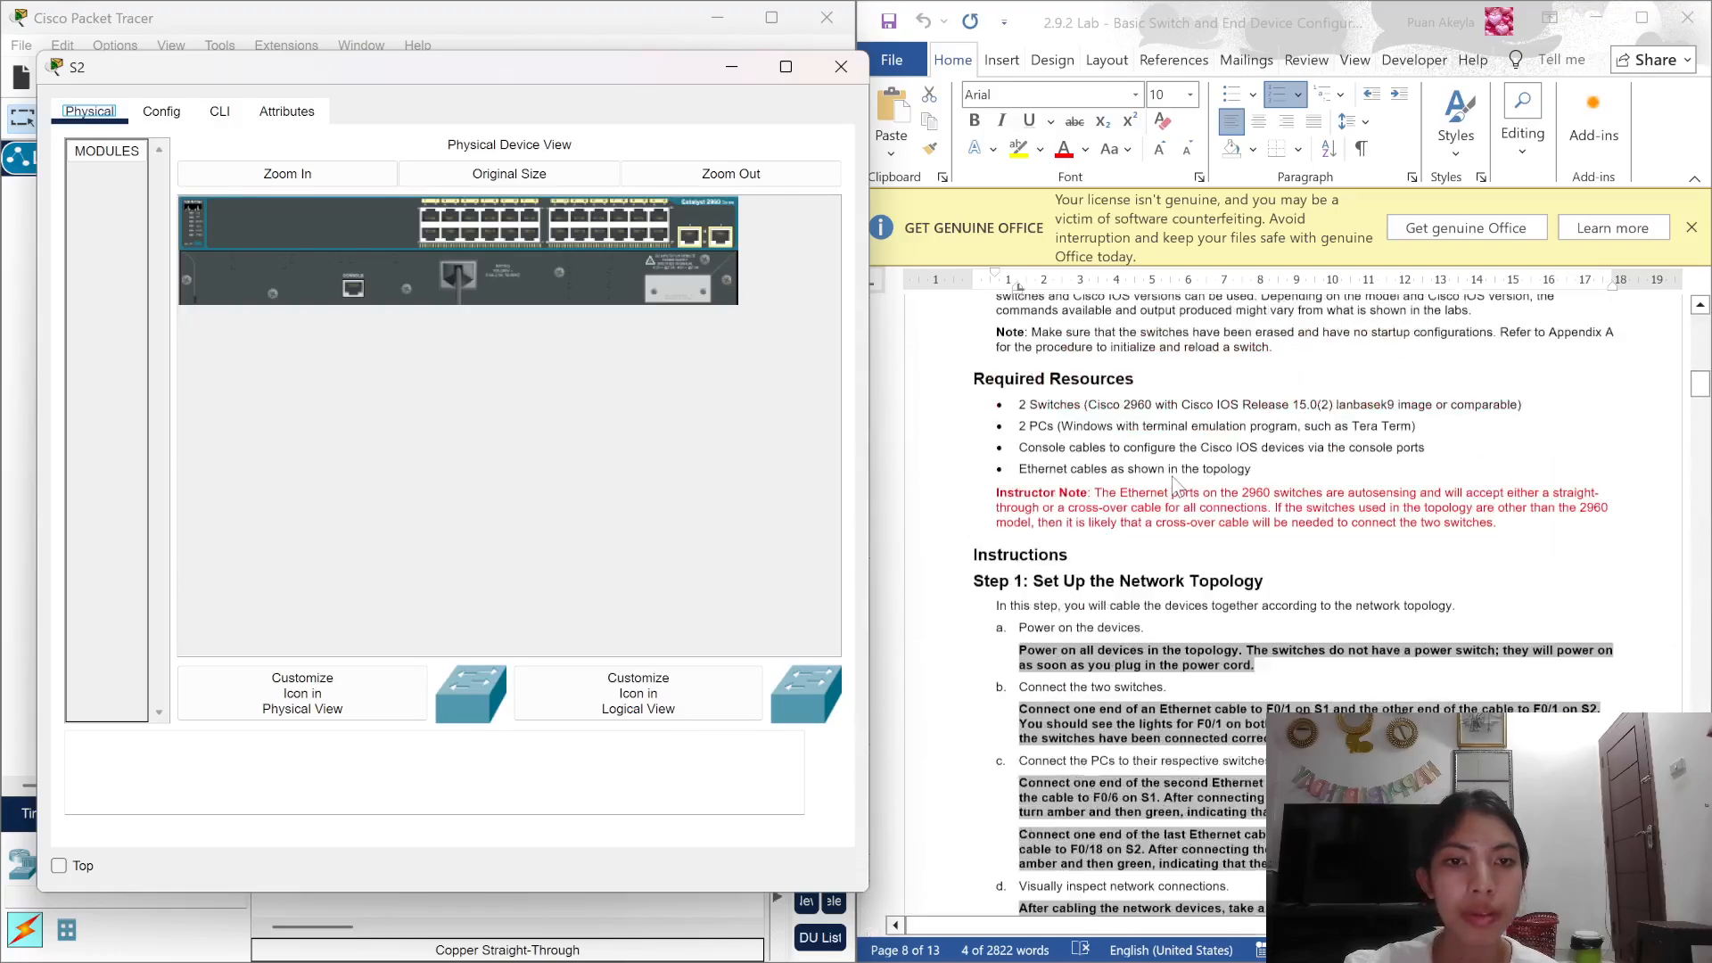
pyautogui.scroll(-9, 1175, 484)
pyautogui.scroll(-15, 1175, 484)
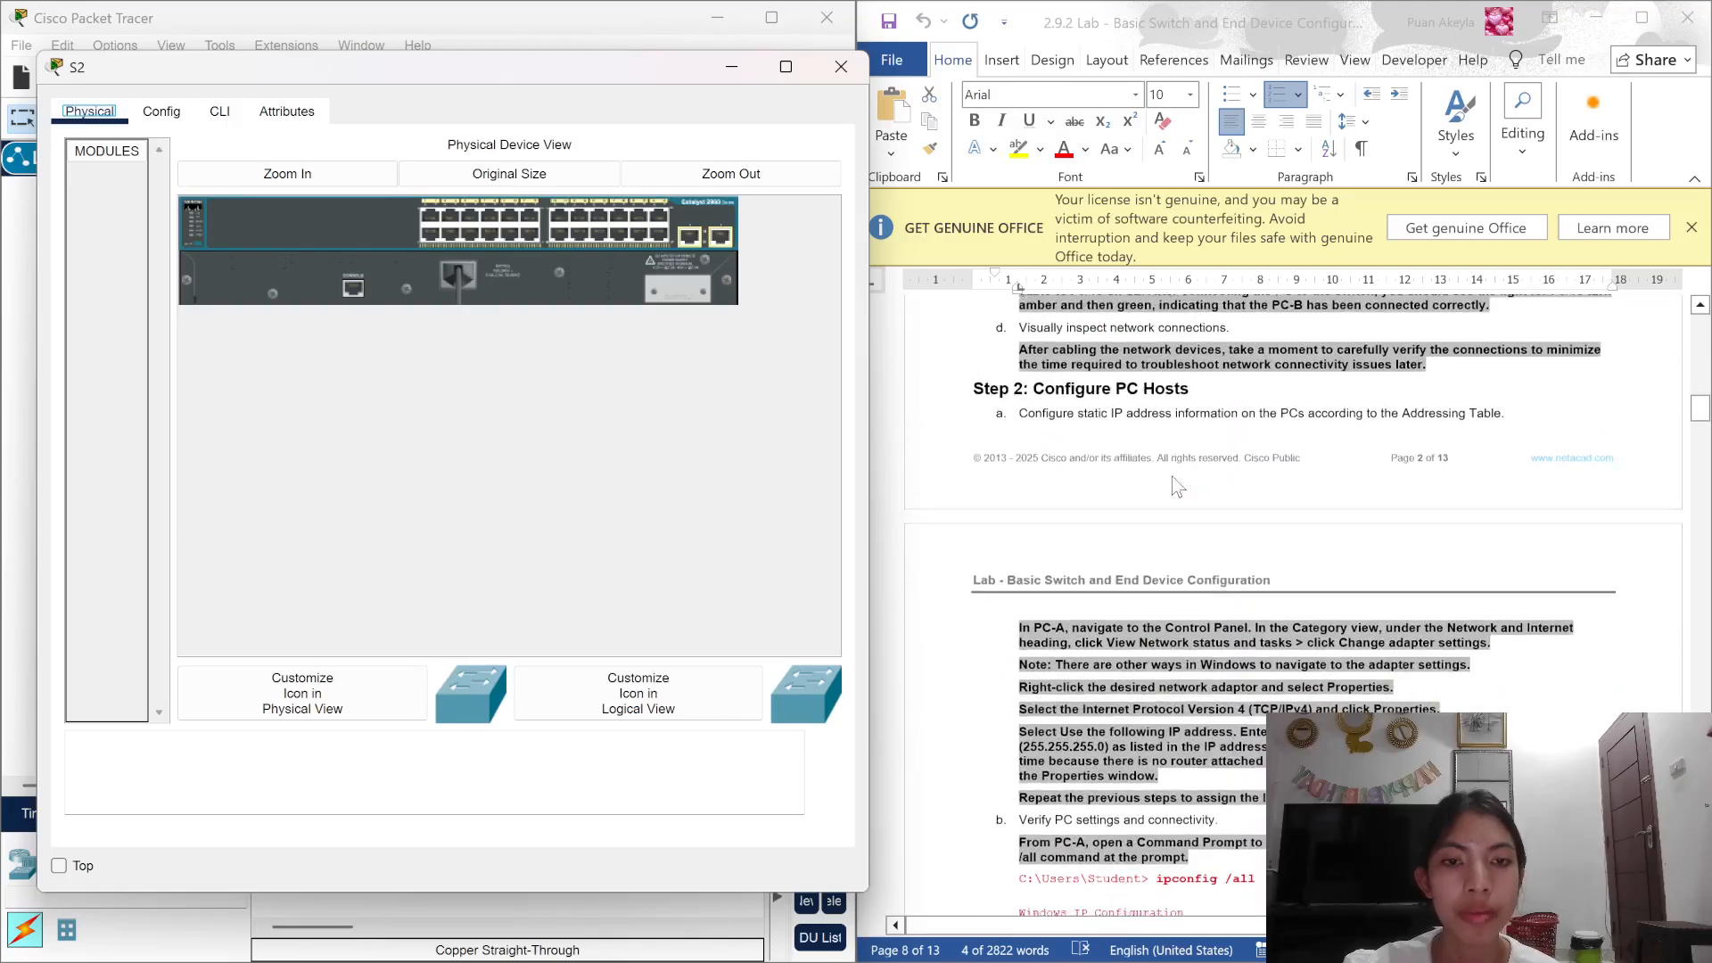
pyautogui.scroll(-10, 1174, 481)
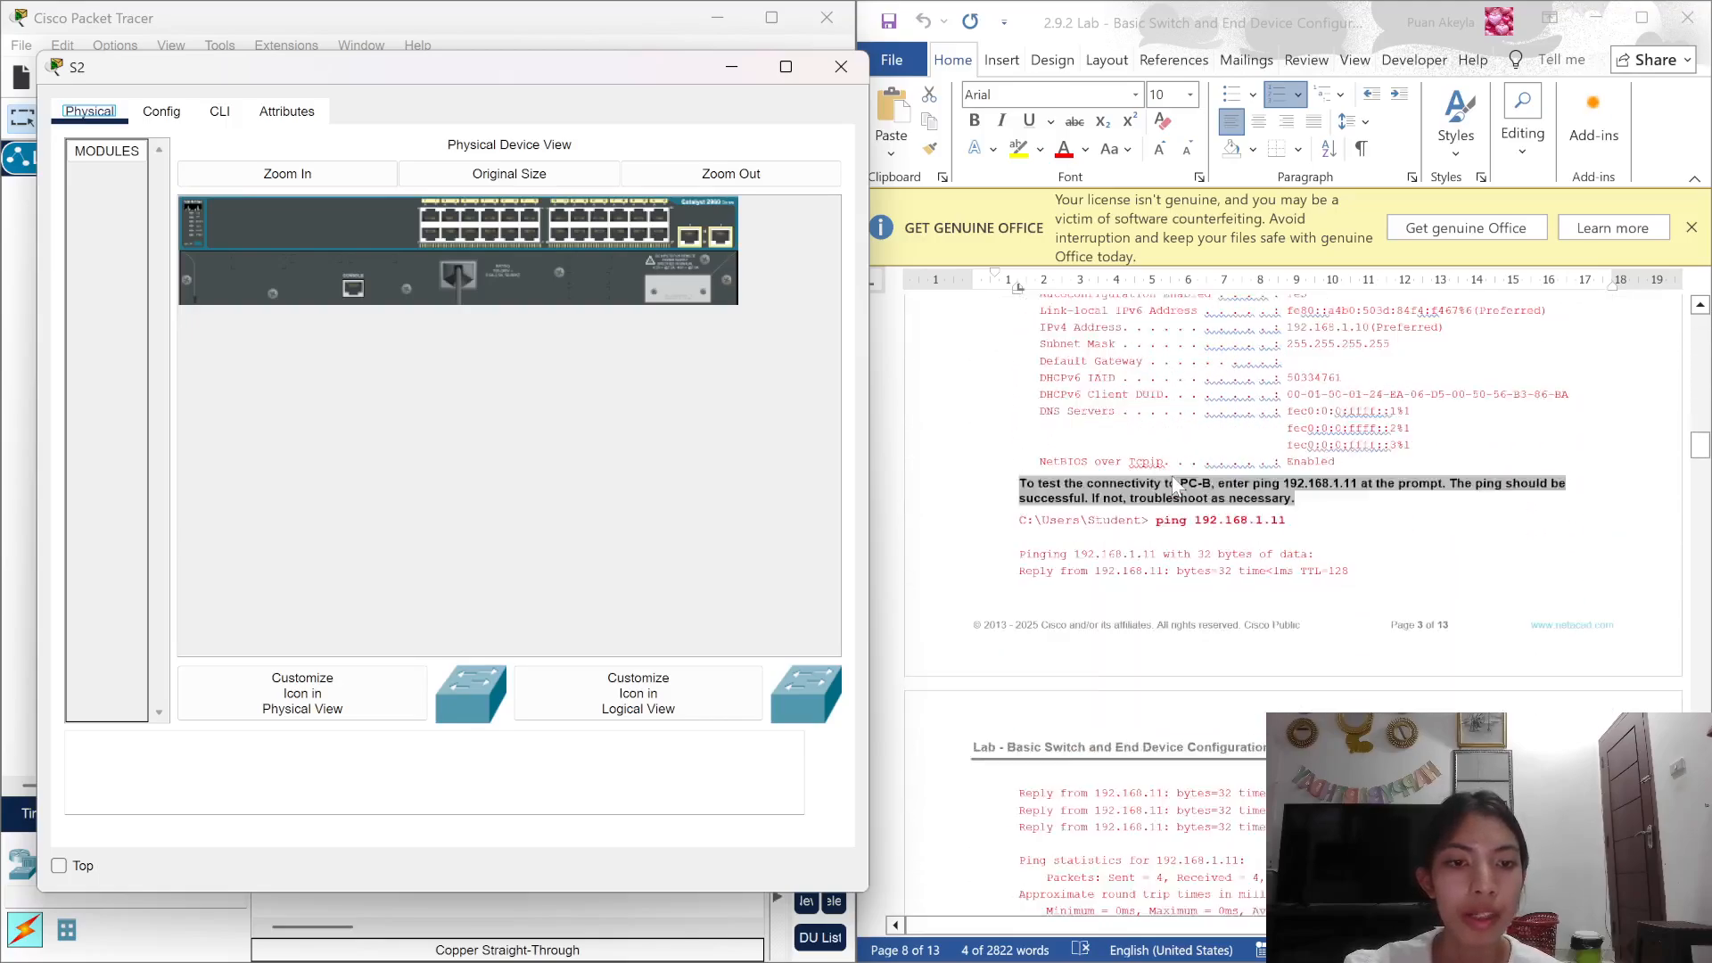
pyautogui.scroll(-3, 1172, 478)
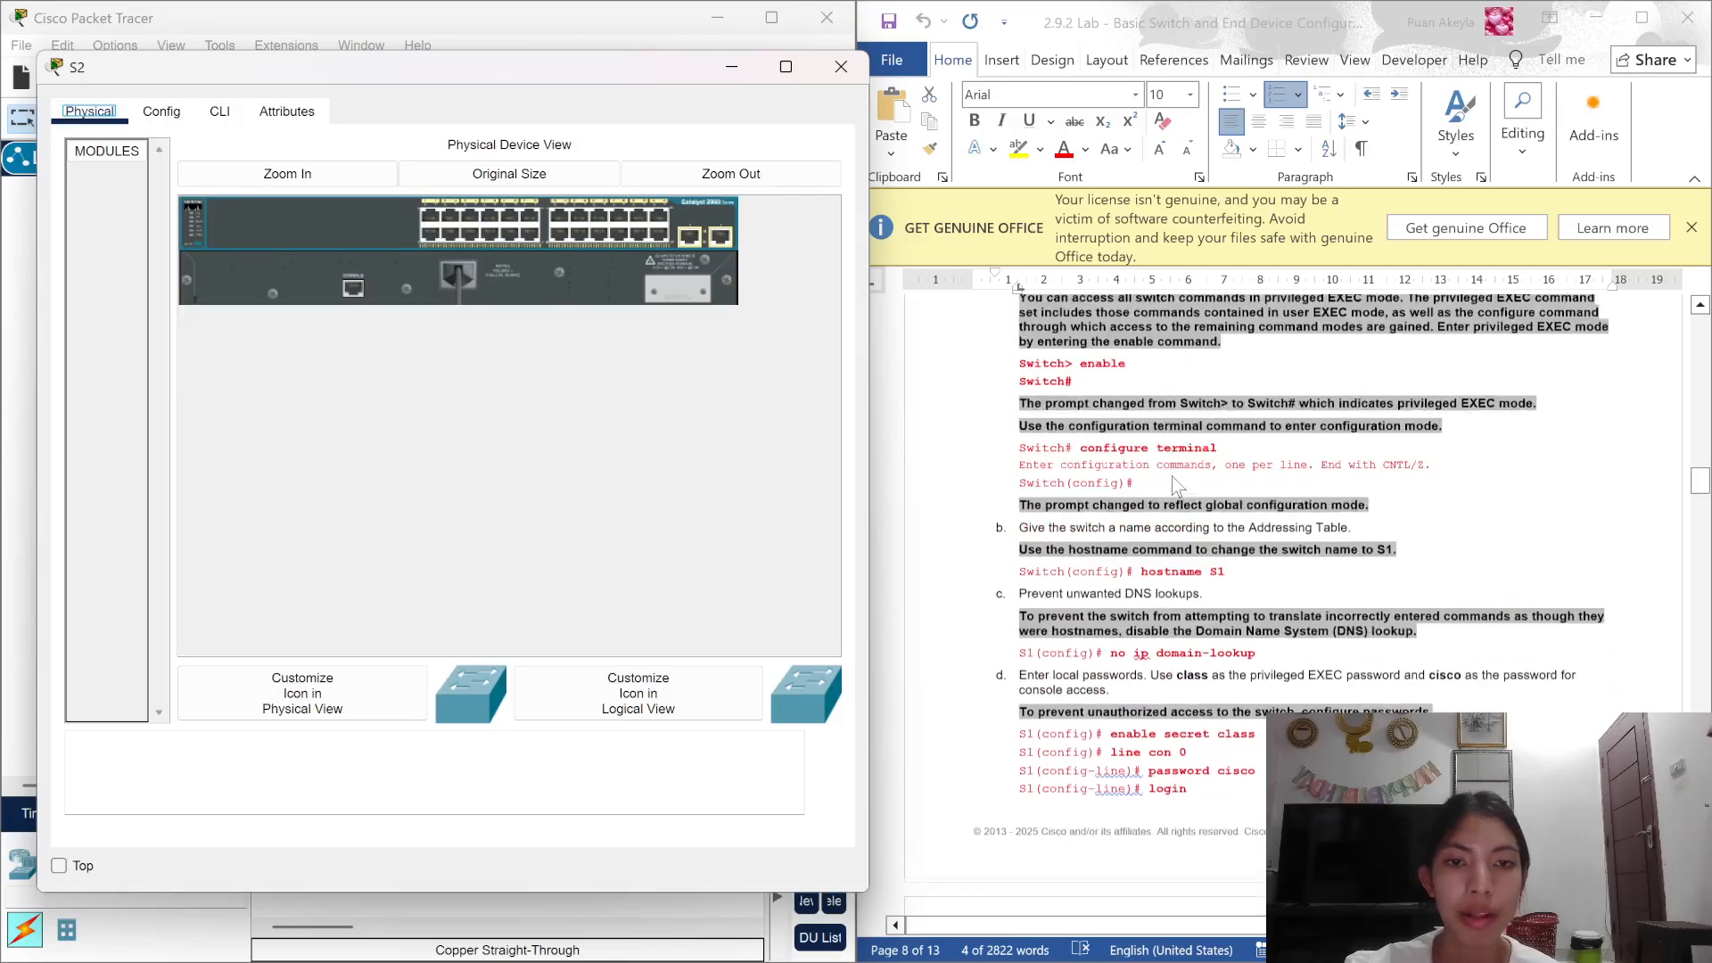
# Step: On S2's console, enter privileged EXEC mode, then global configuration mode from the terminal
pyautogui.click(225, 125)
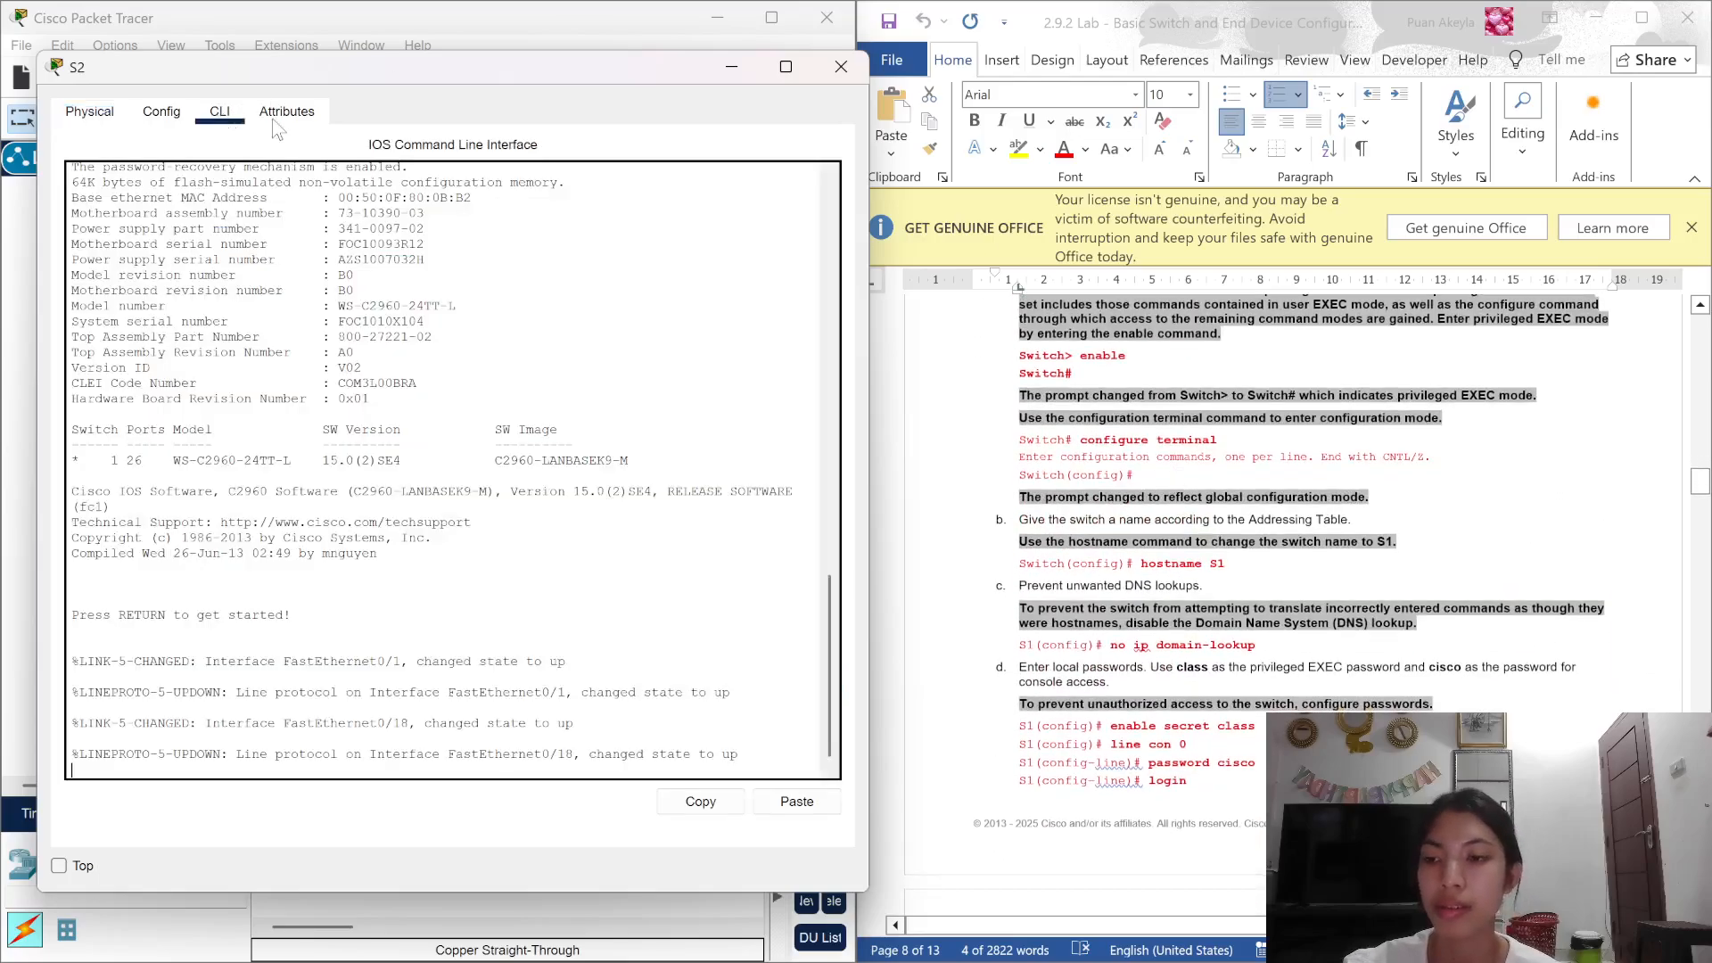
pyautogui.write('enab')
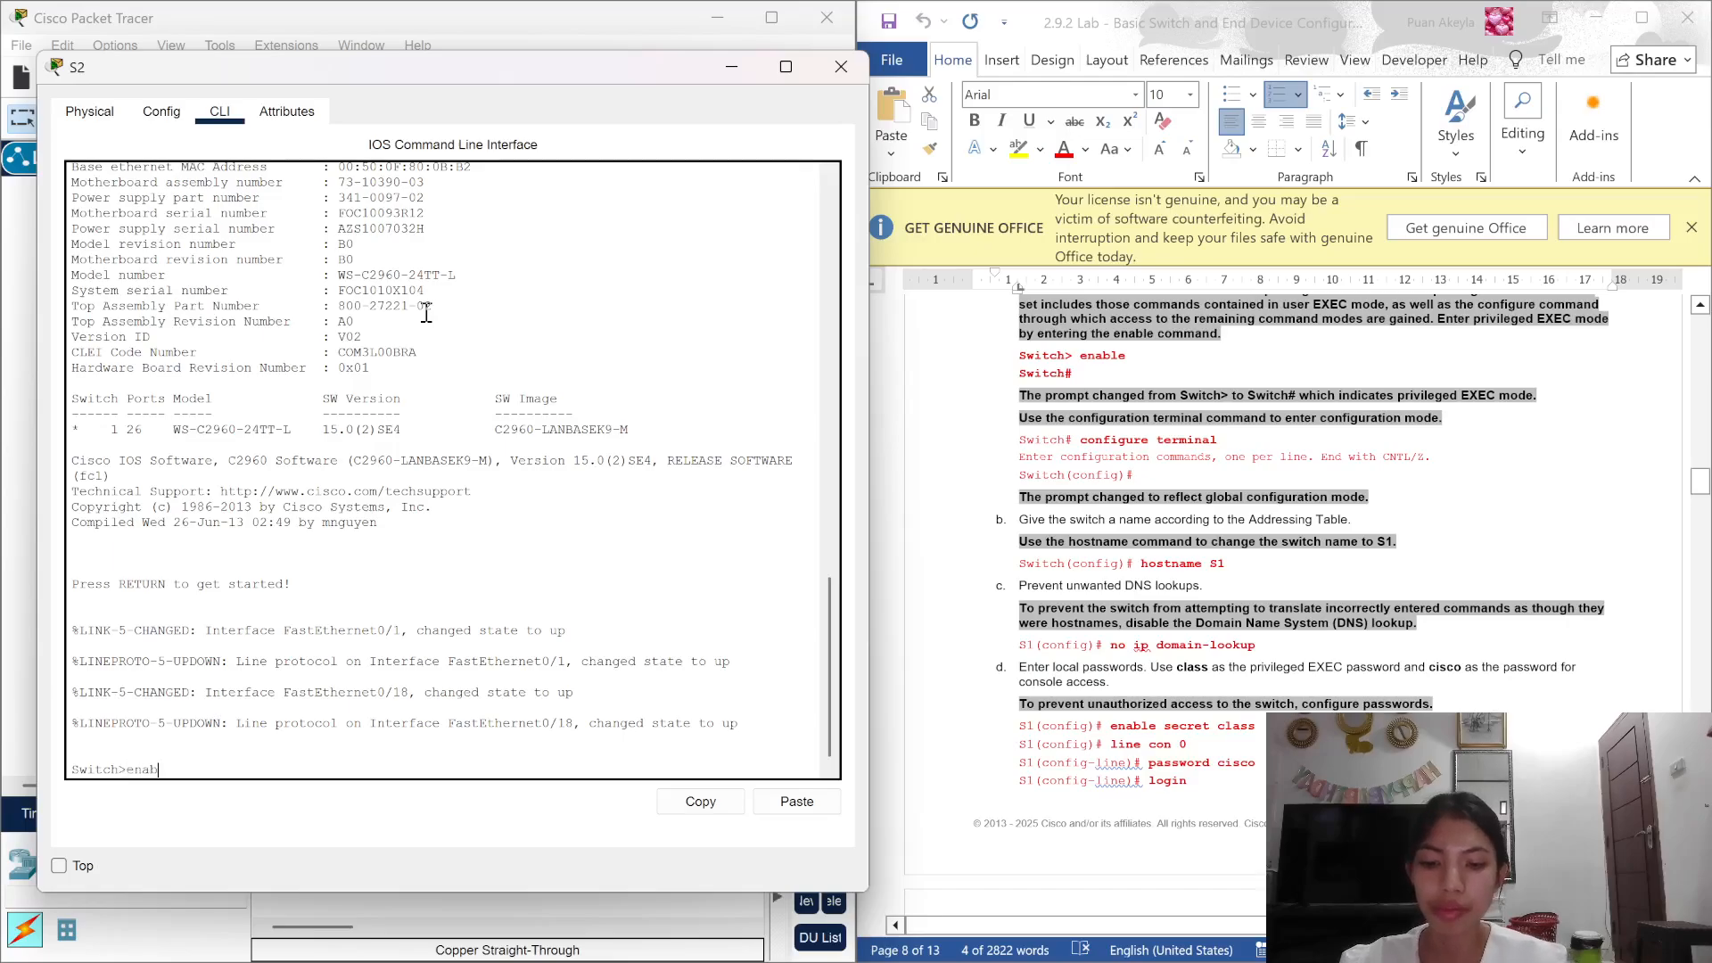
pyautogui.write('le')
pyautogui.press('Return')
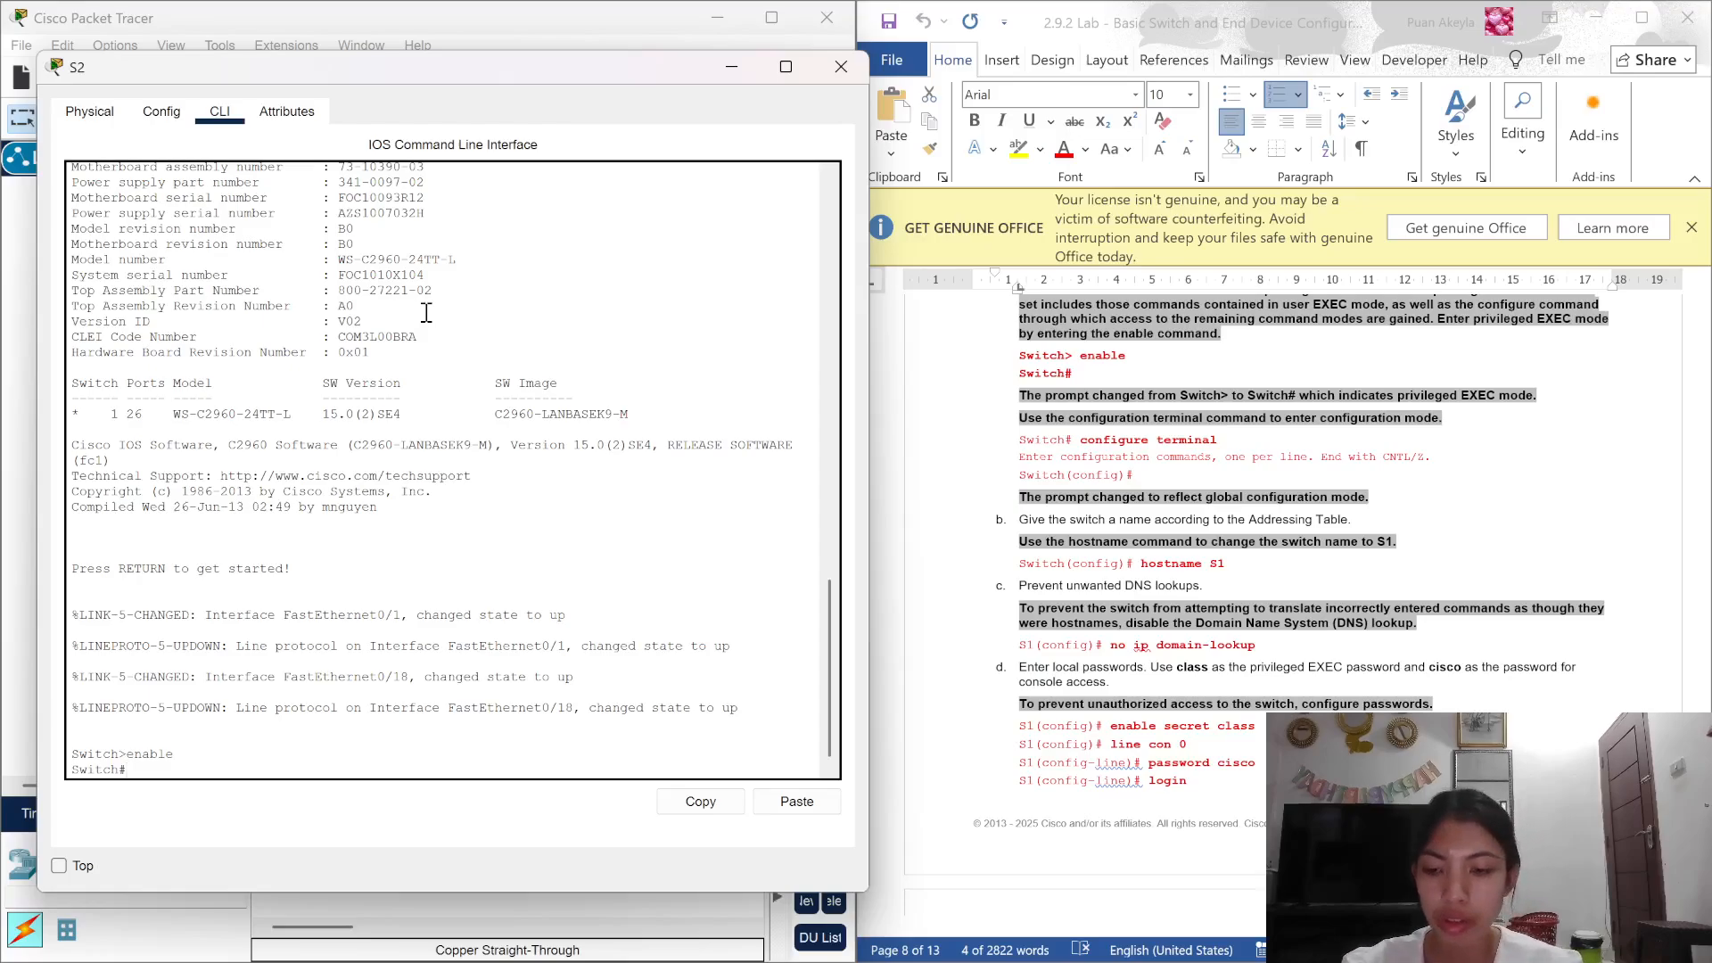
pyautogui.write('co')
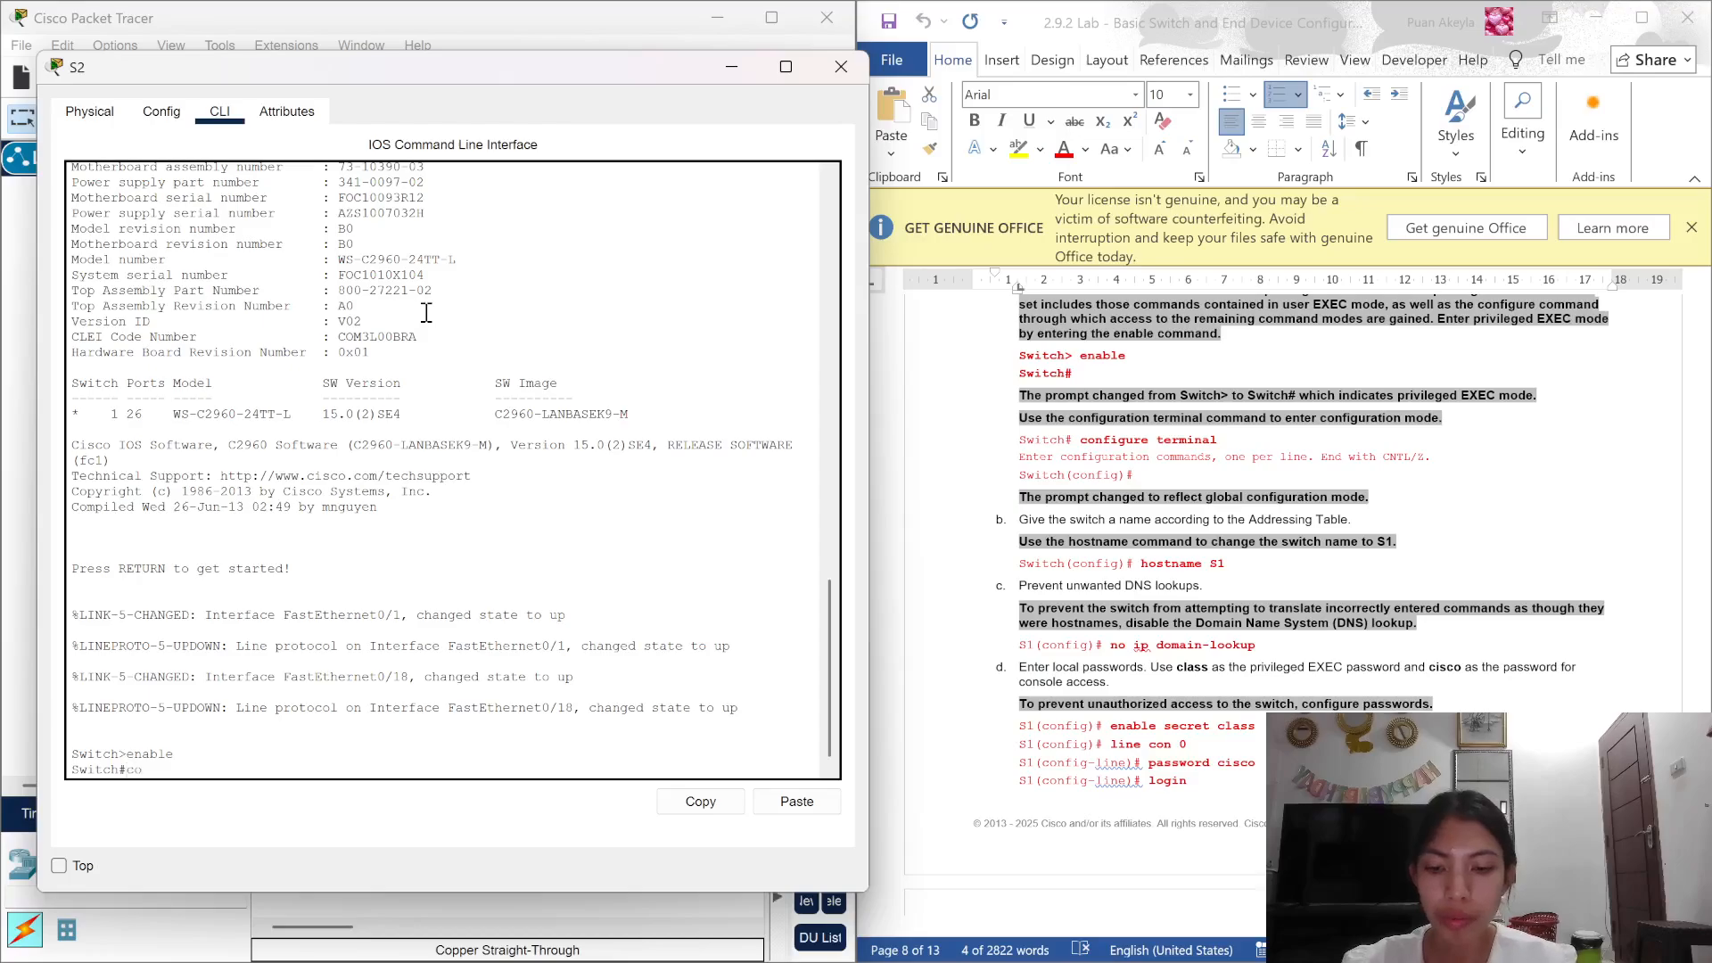
pyautogui.write('nfig')
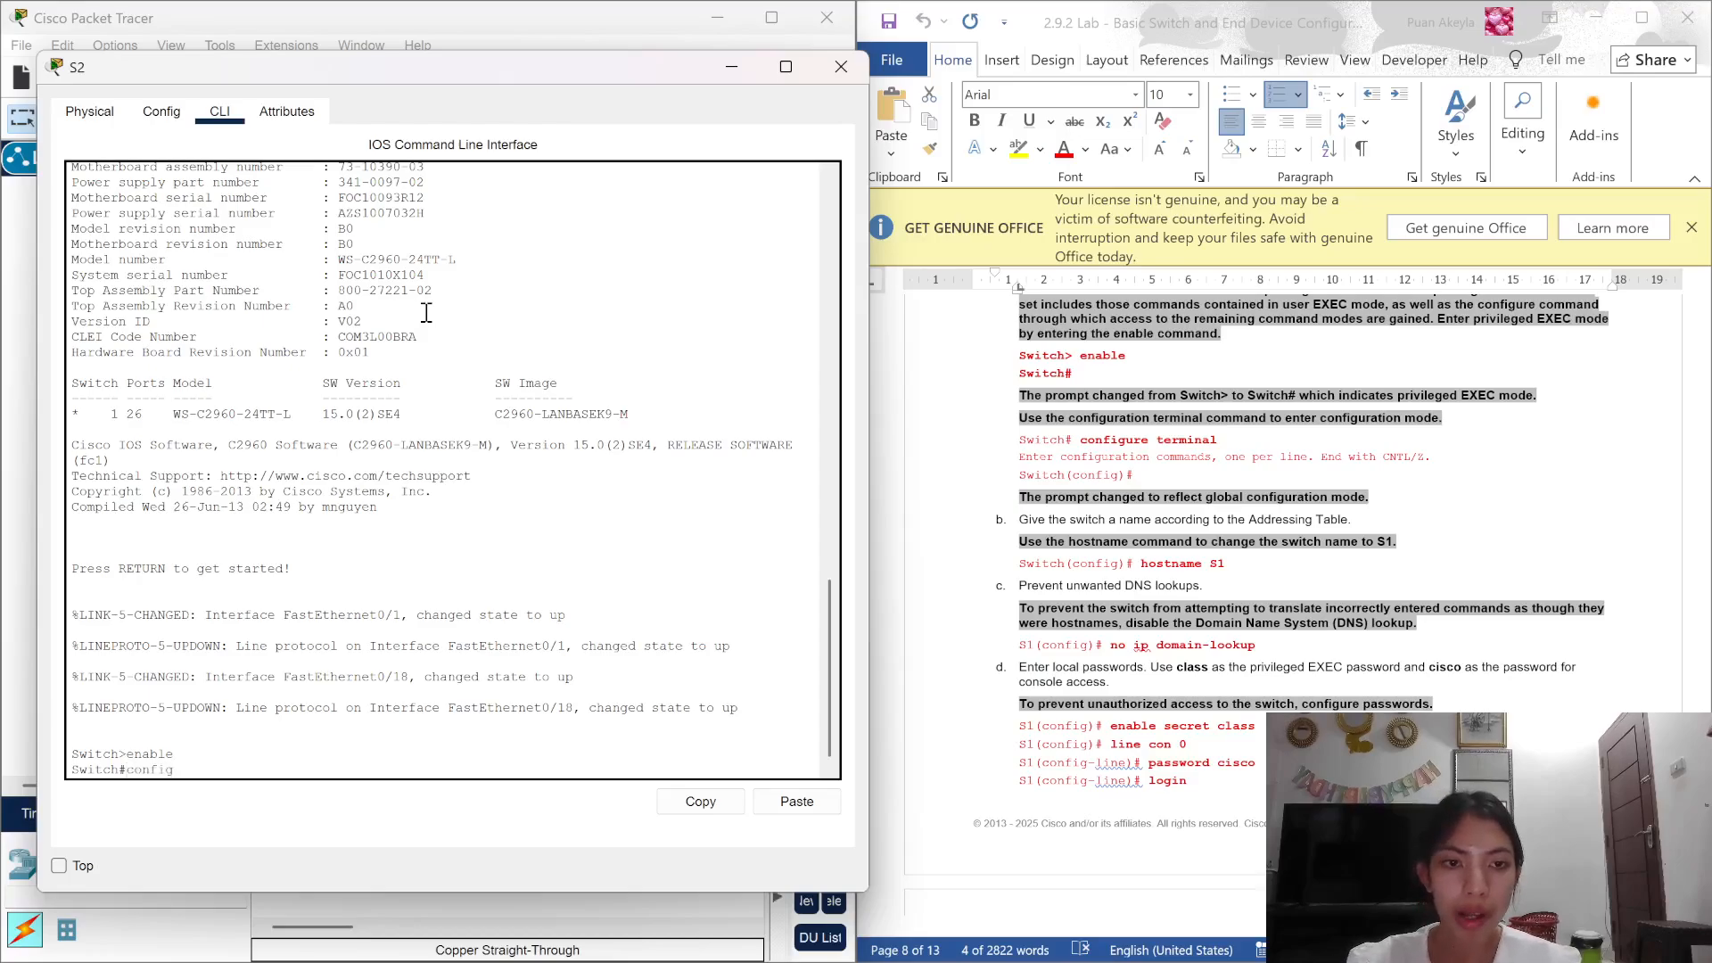
pyautogui.press('Return')
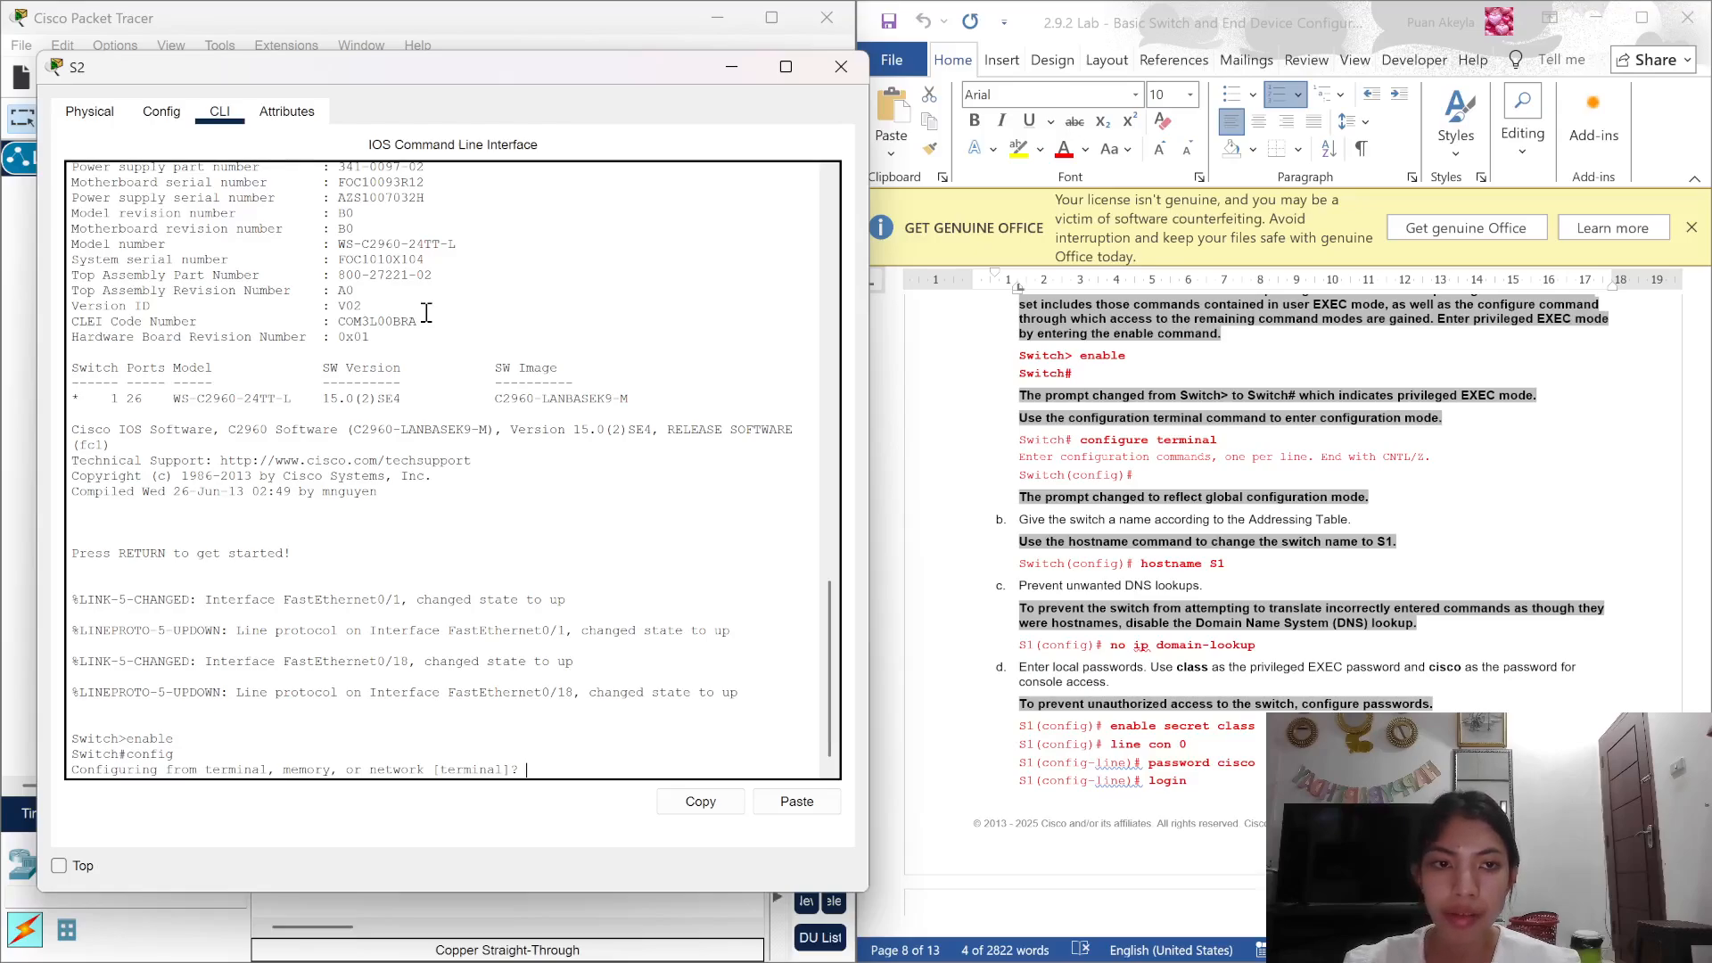
pyautogui.press('Return')
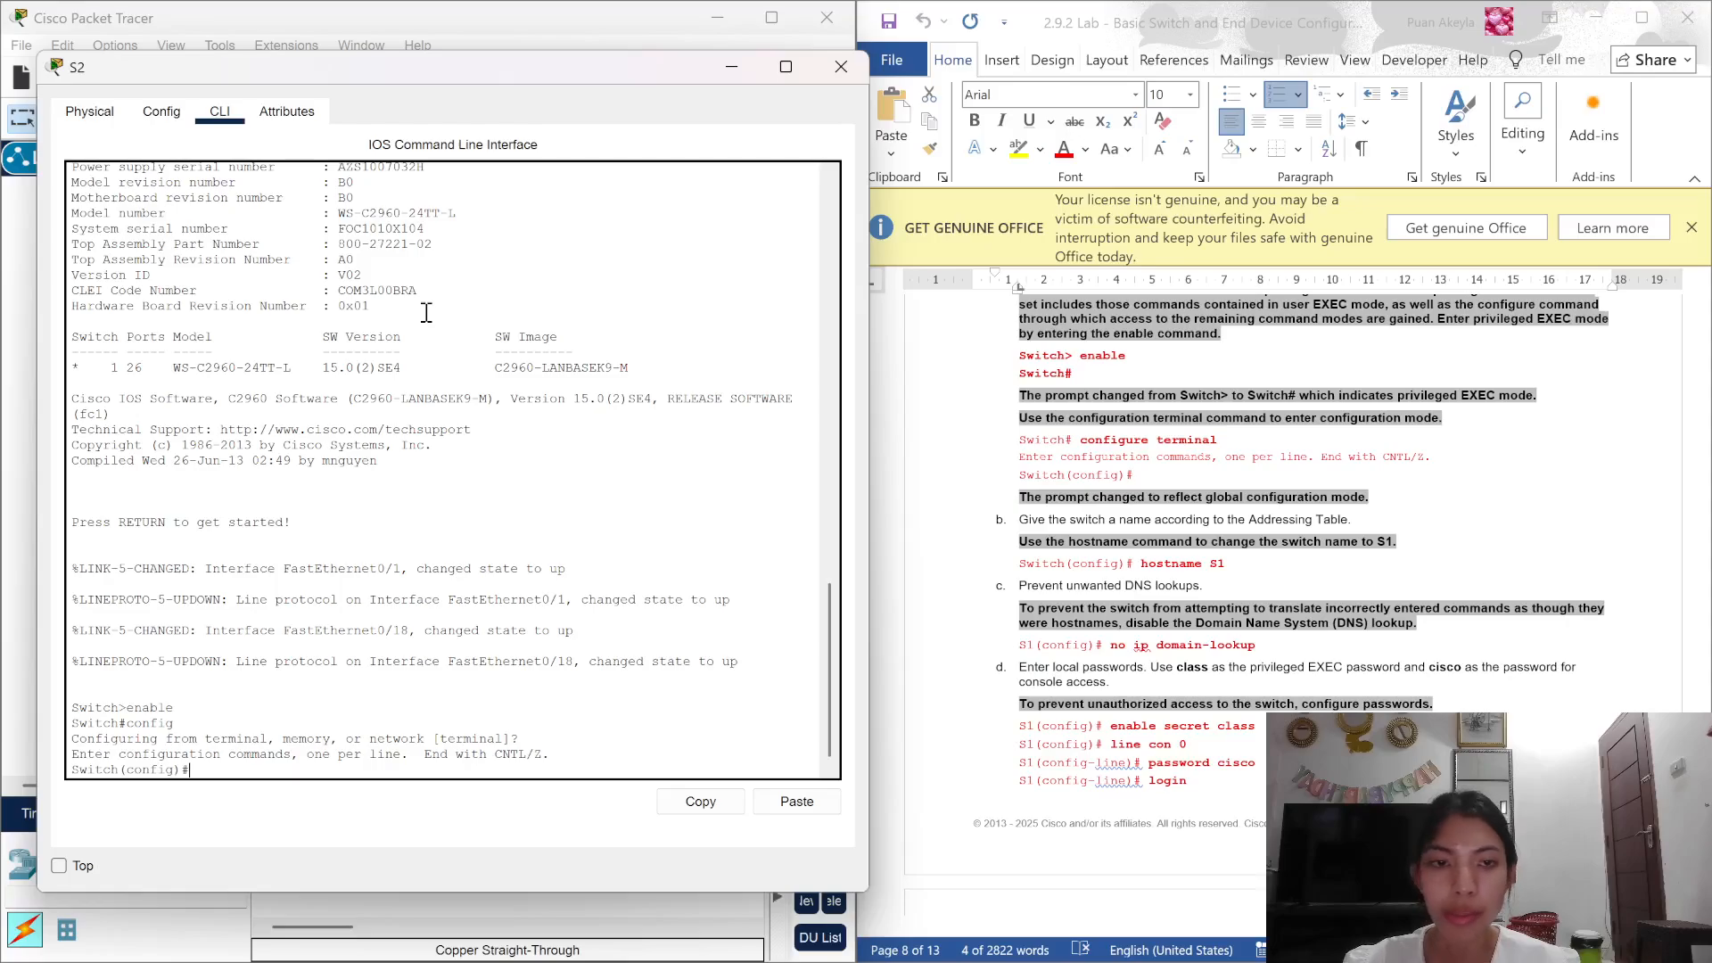
pyautogui.scroll(-2, 972, 445)
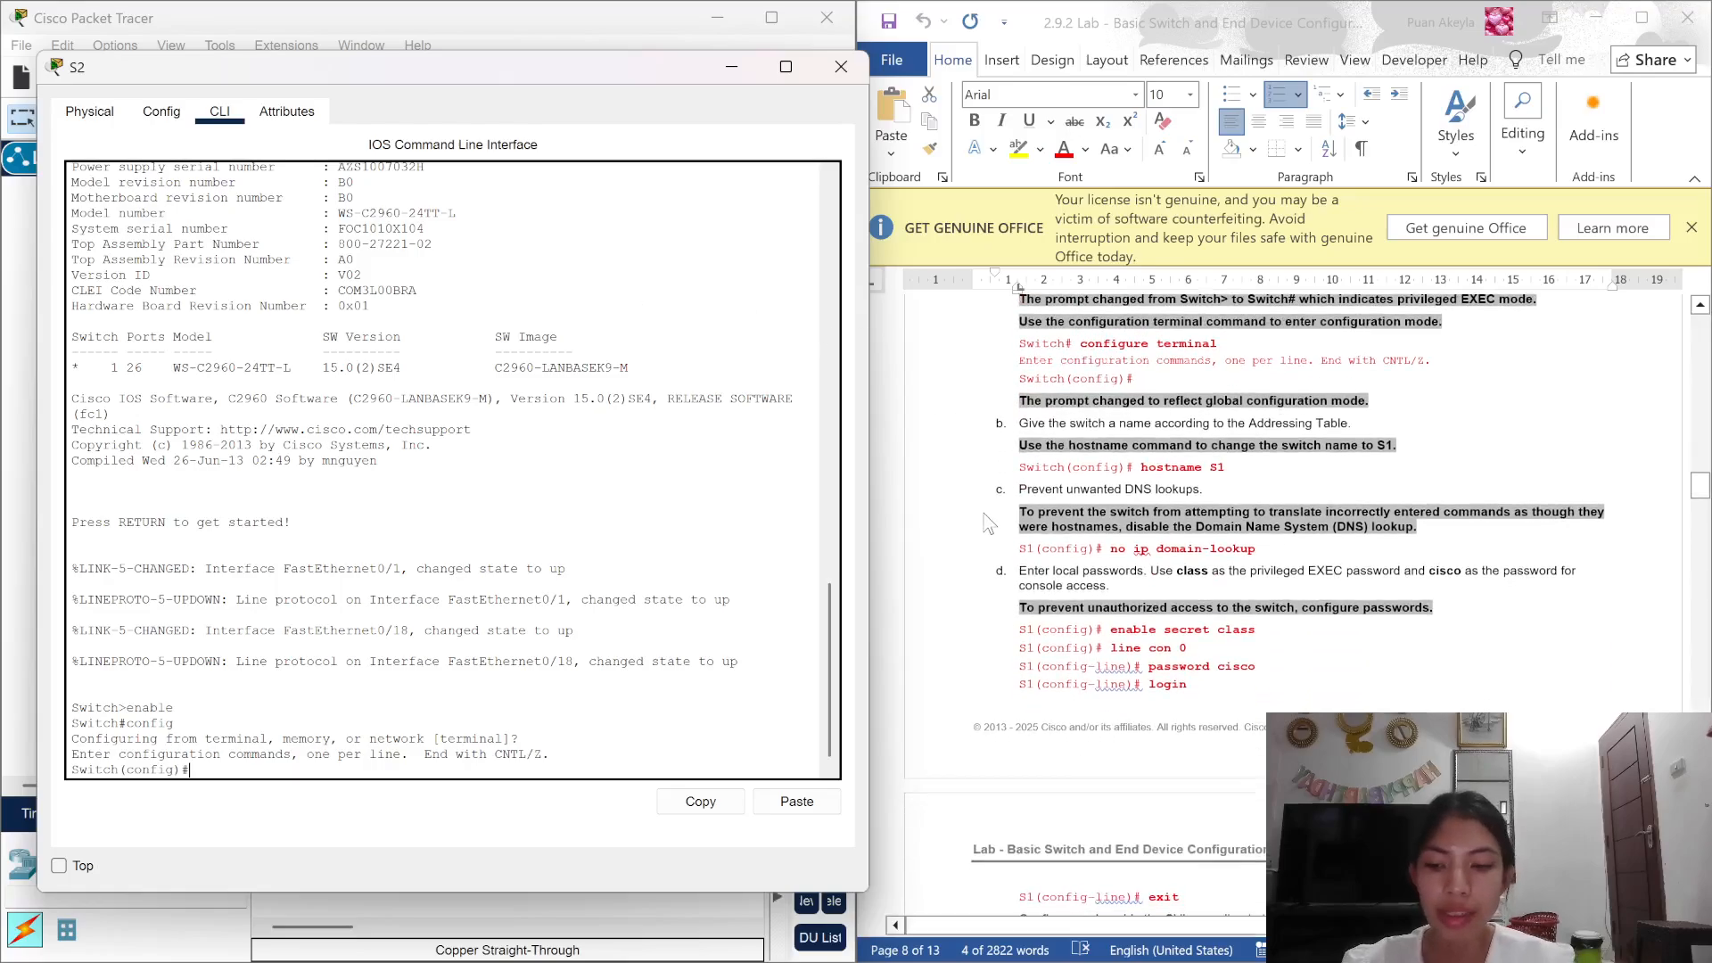
# Step: Set the hostname to S2 and disable DNS lookup with no ip domain-lookup
pyautogui.write('hostna')
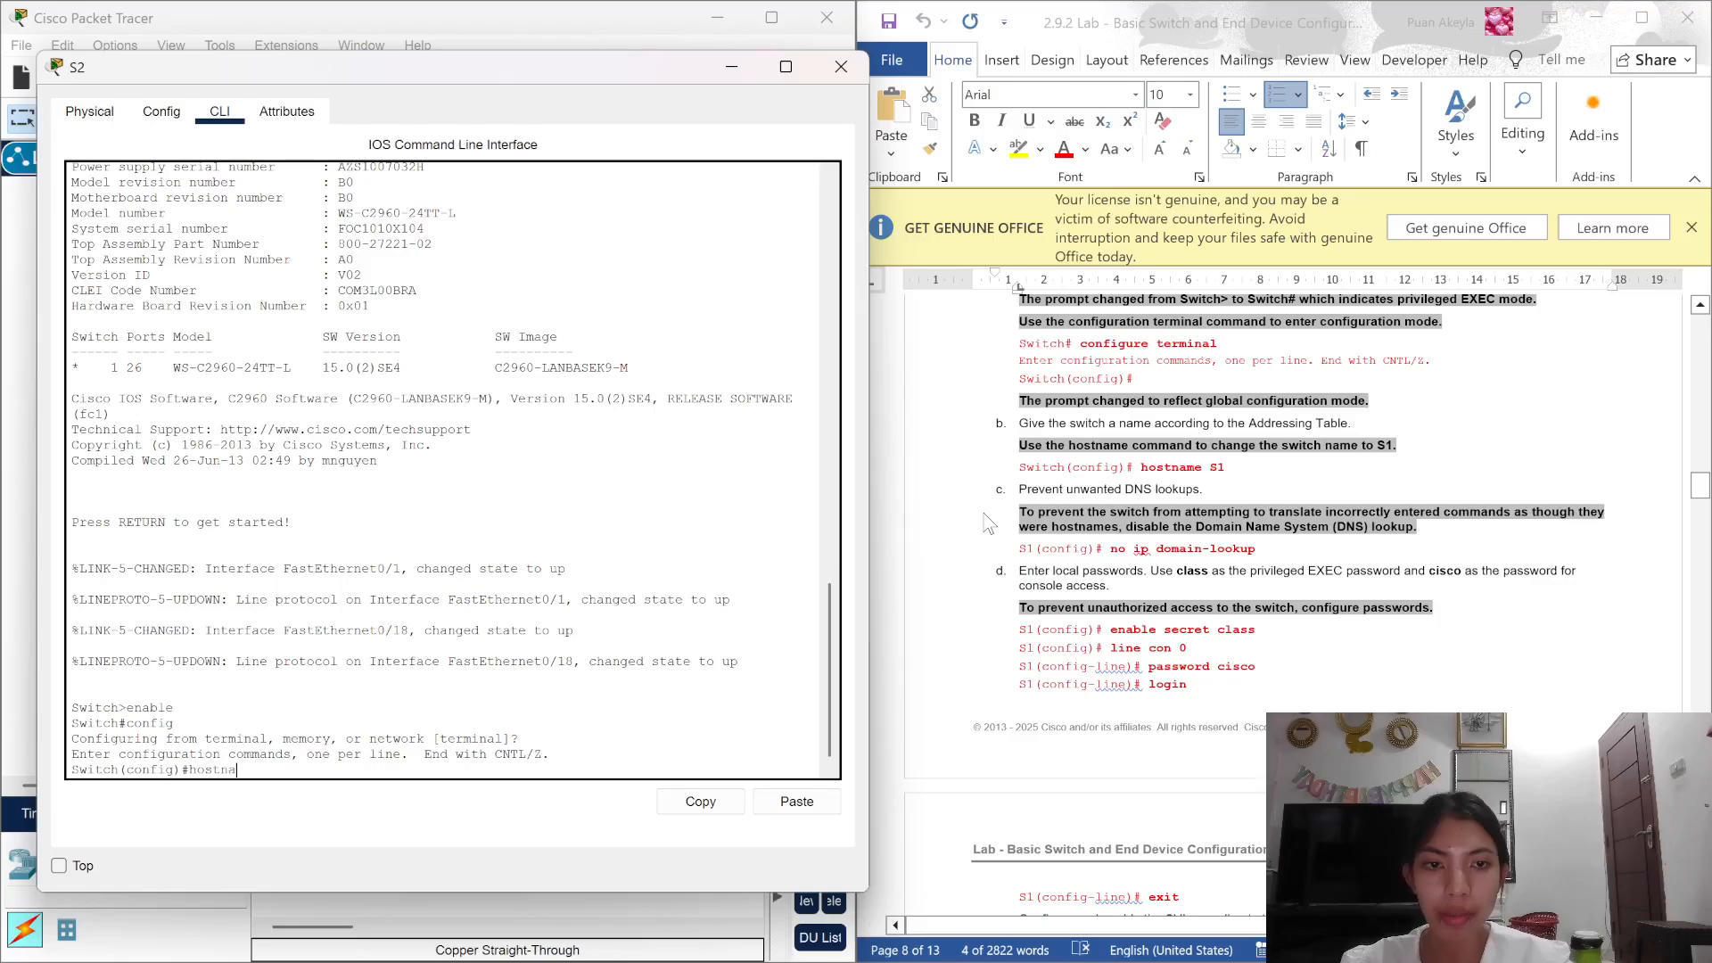
pyautogui.write('me S')
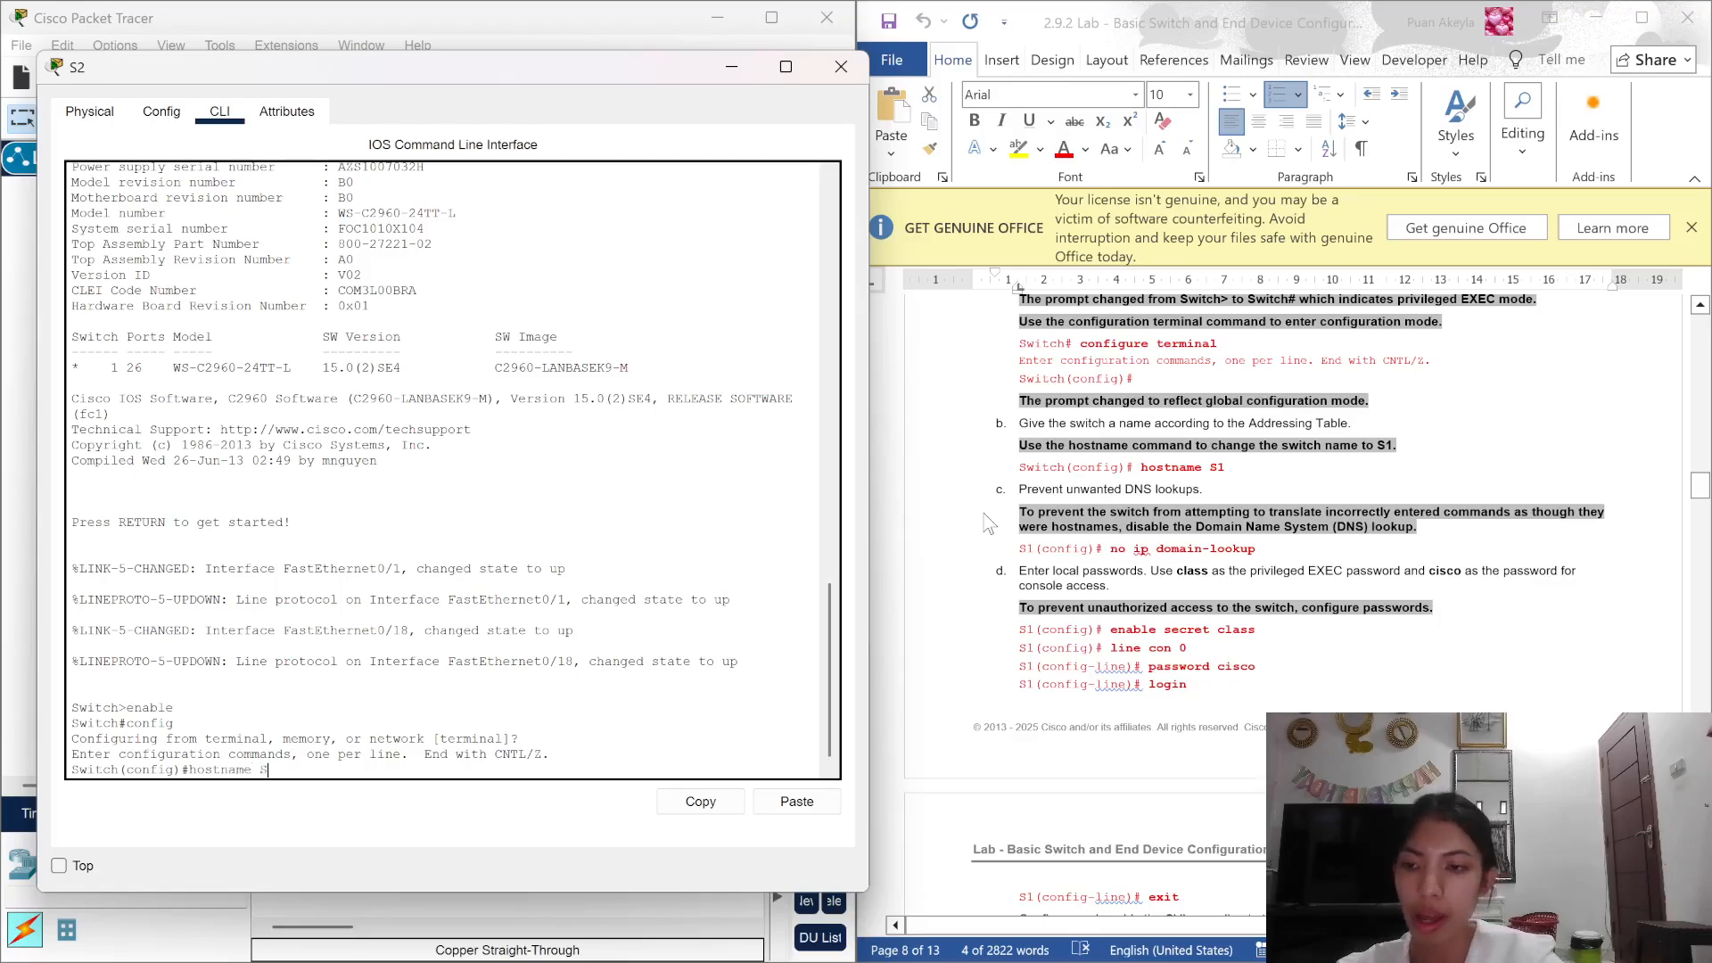
pyautogui.write('2')
pyautogui.press('Return')
pyautogui.write('nfig)#n')
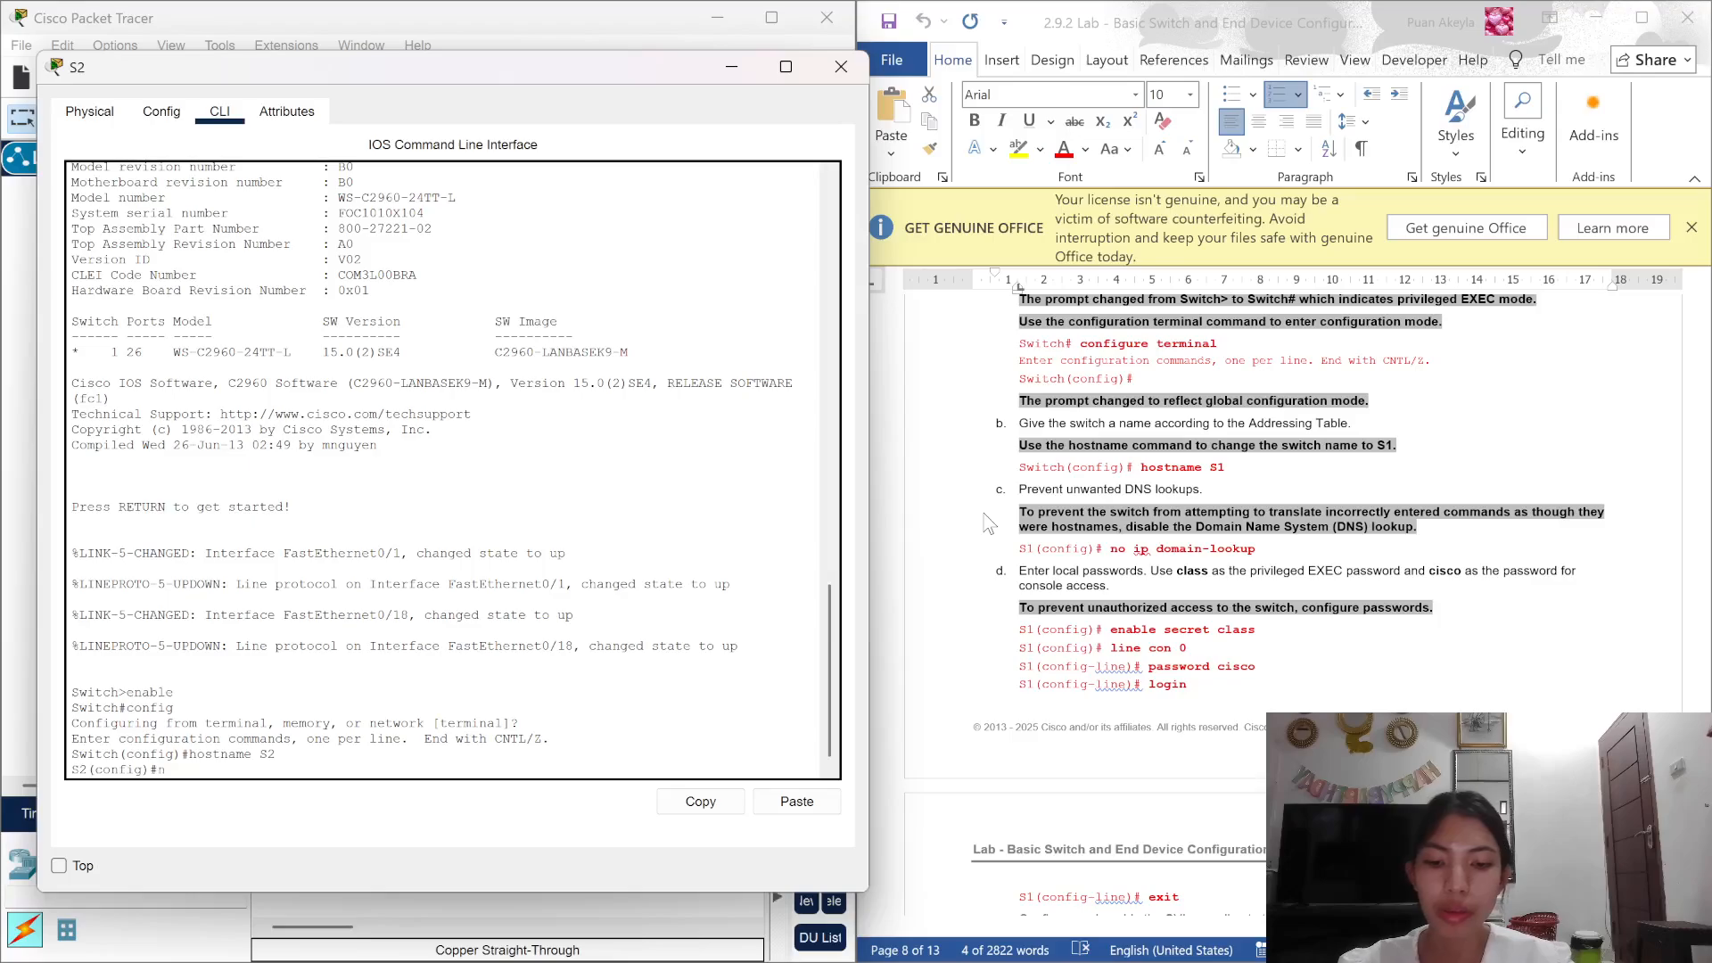
pyautogui.write('o ip do')
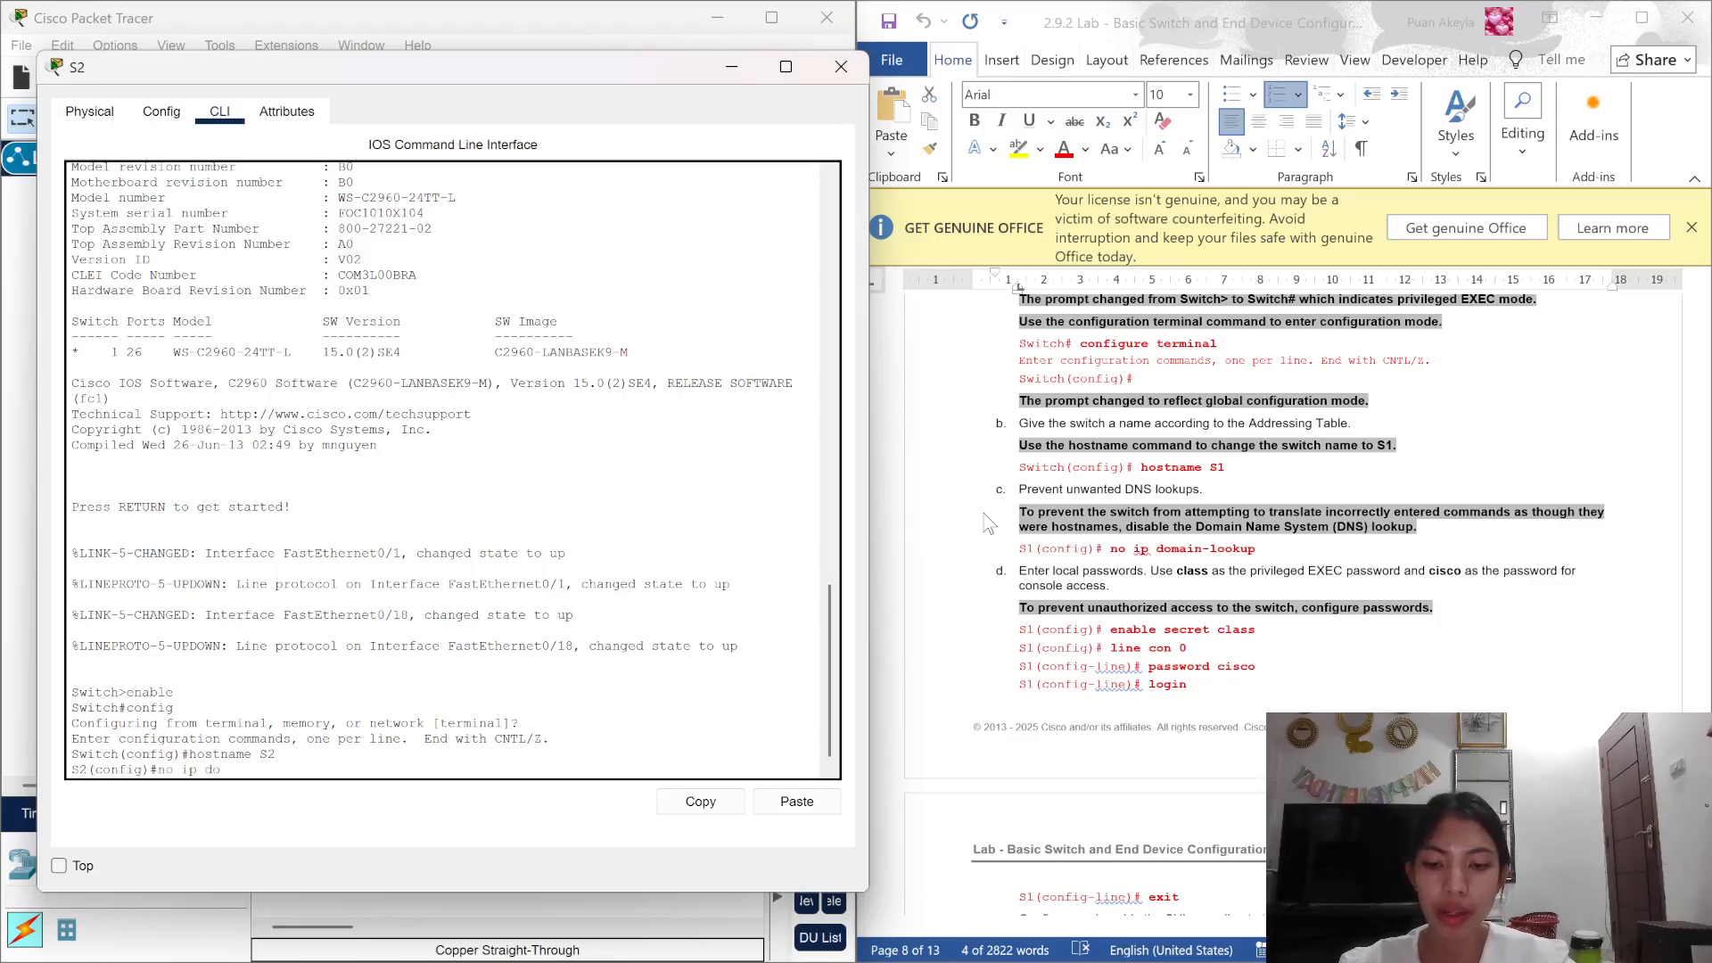
pyautogui.write('main lookup')
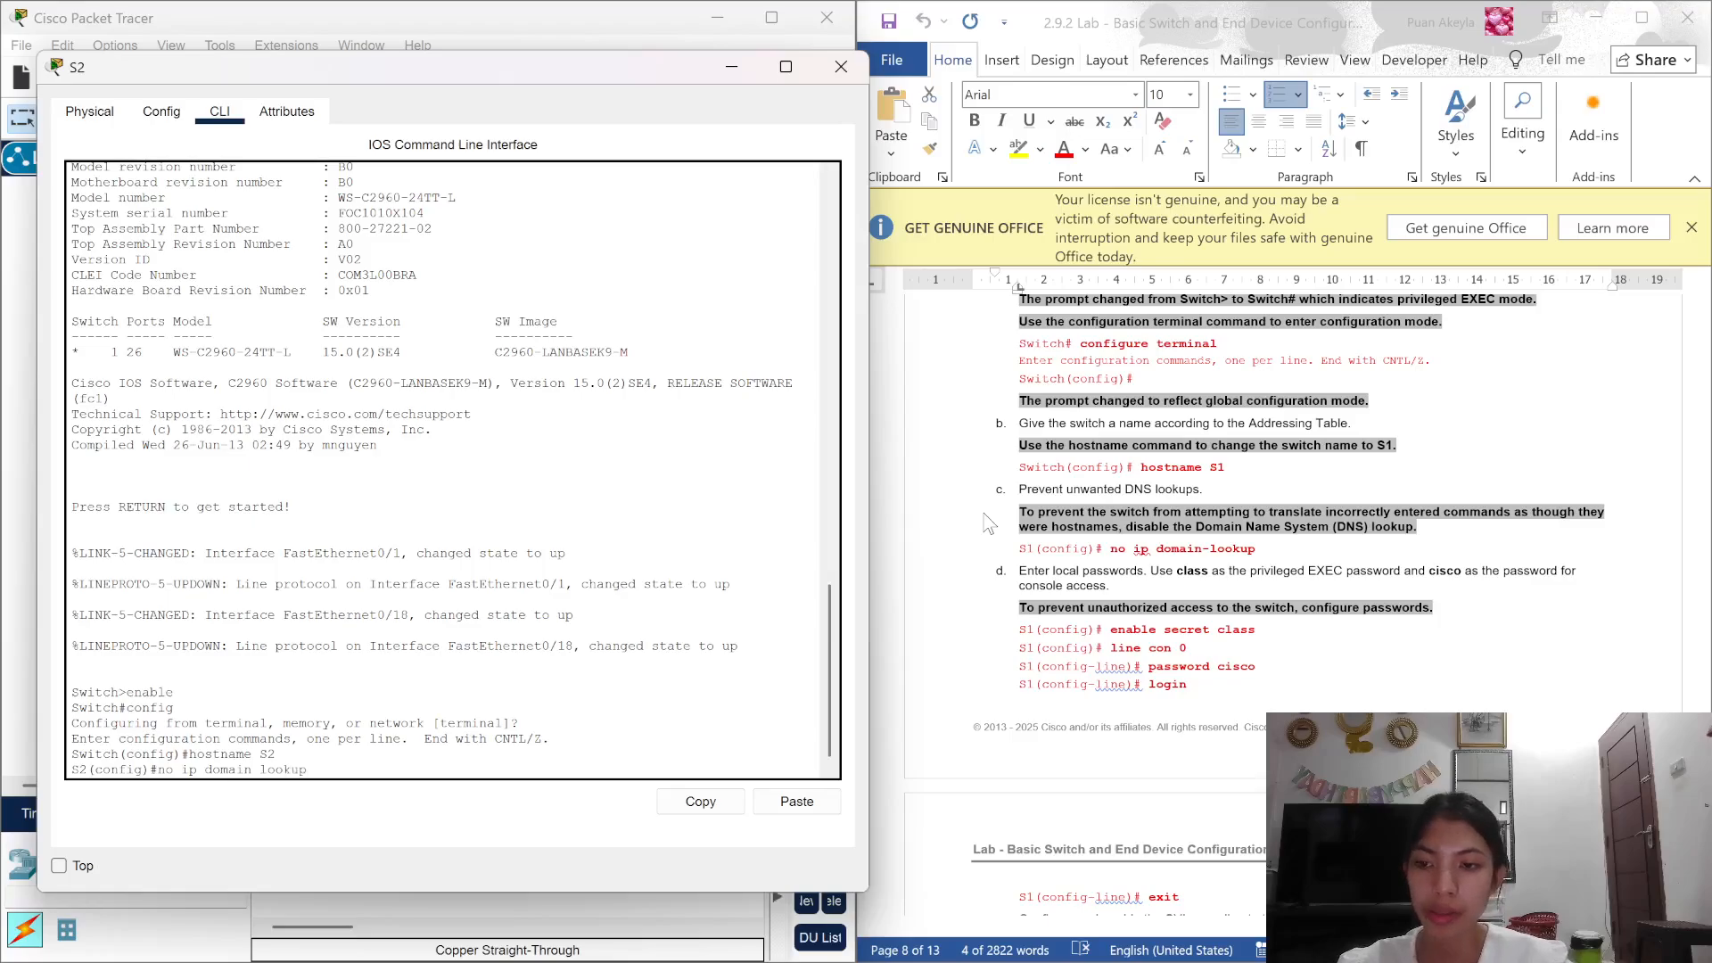
pyautogui.press('BackSpace')
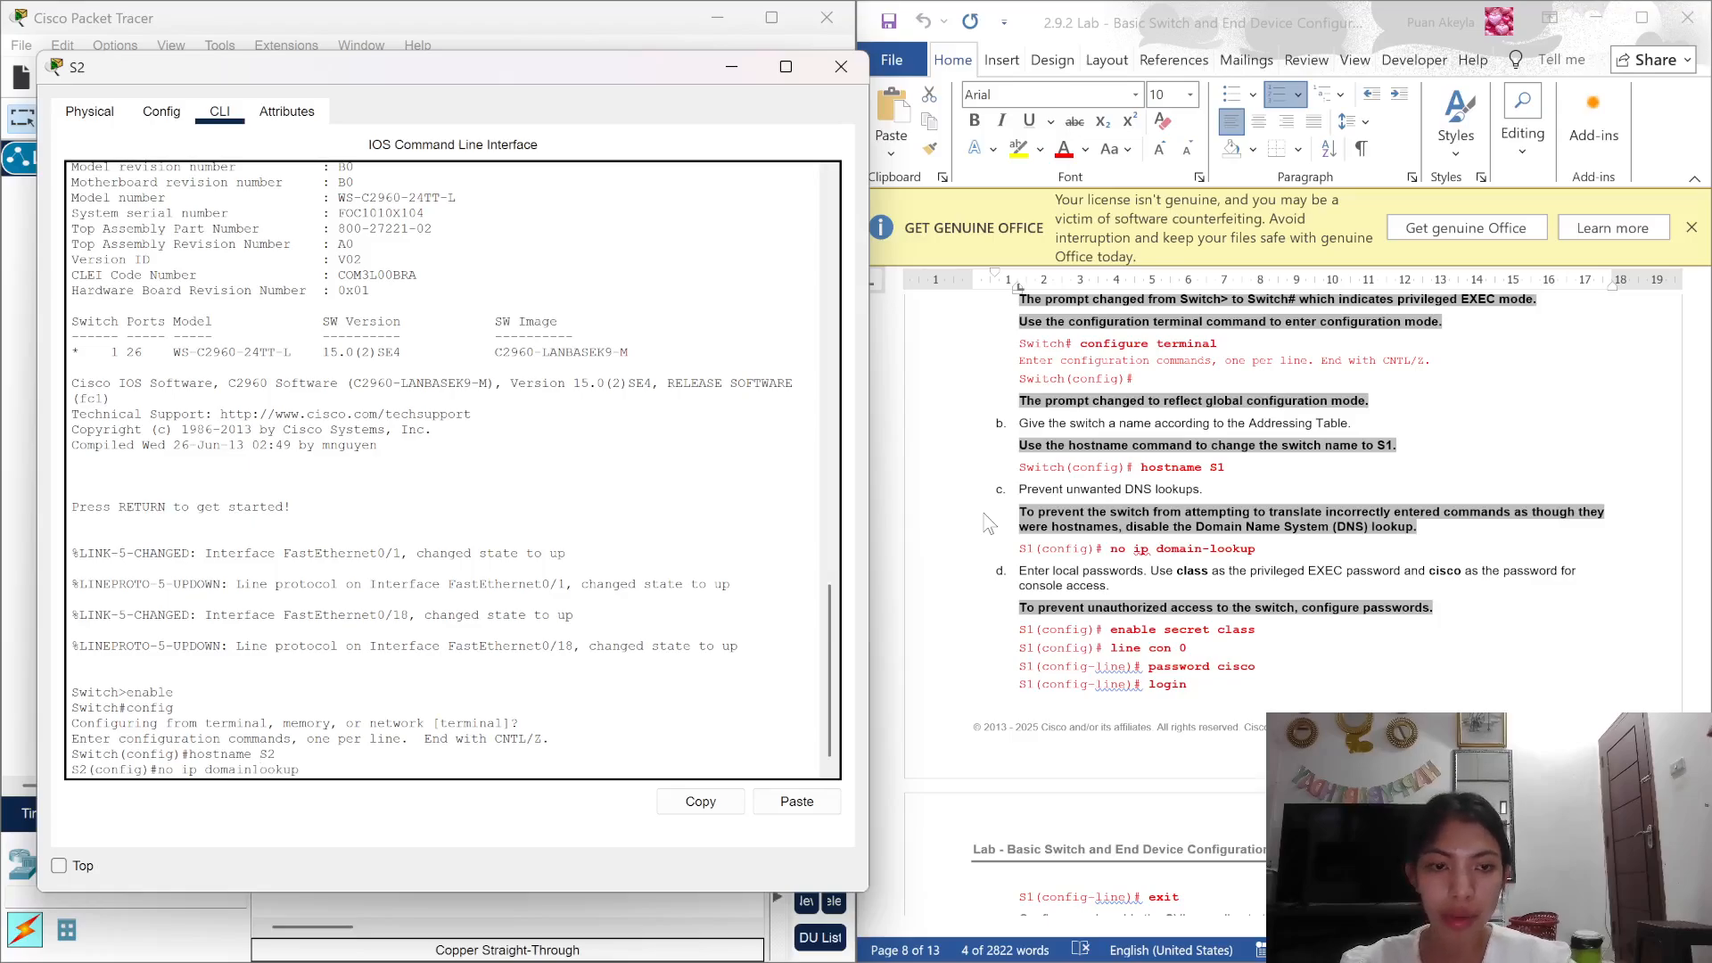
pyautogui.write('-')
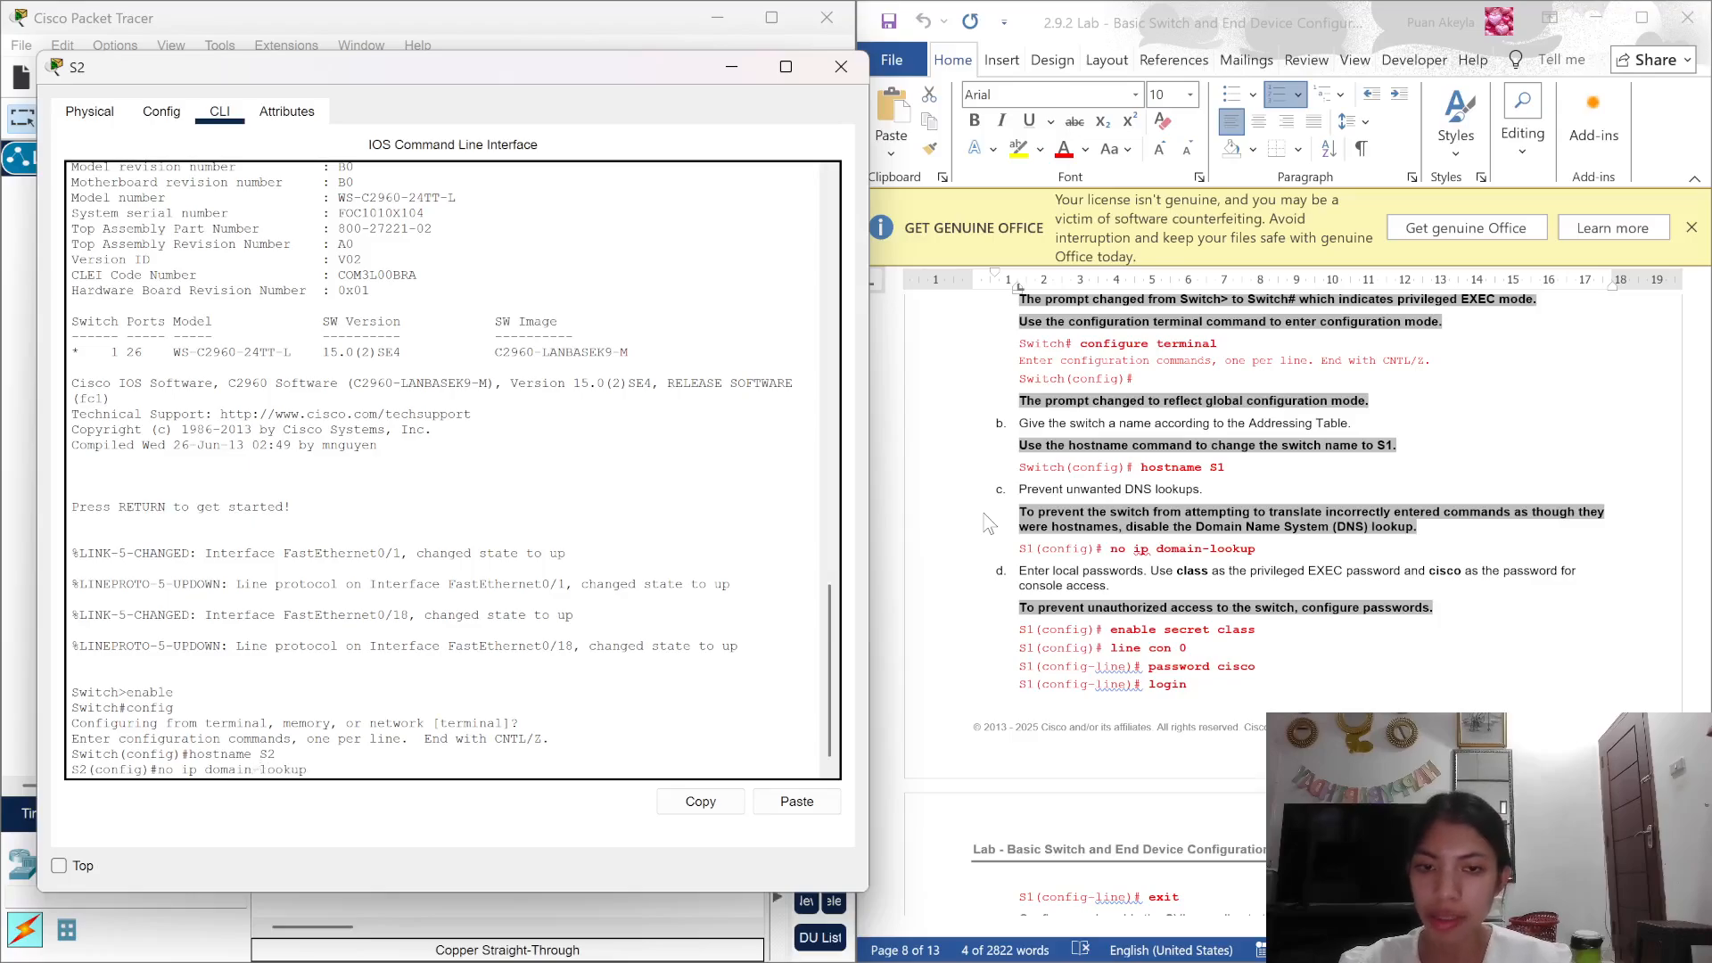
pyautogui.press('Return')
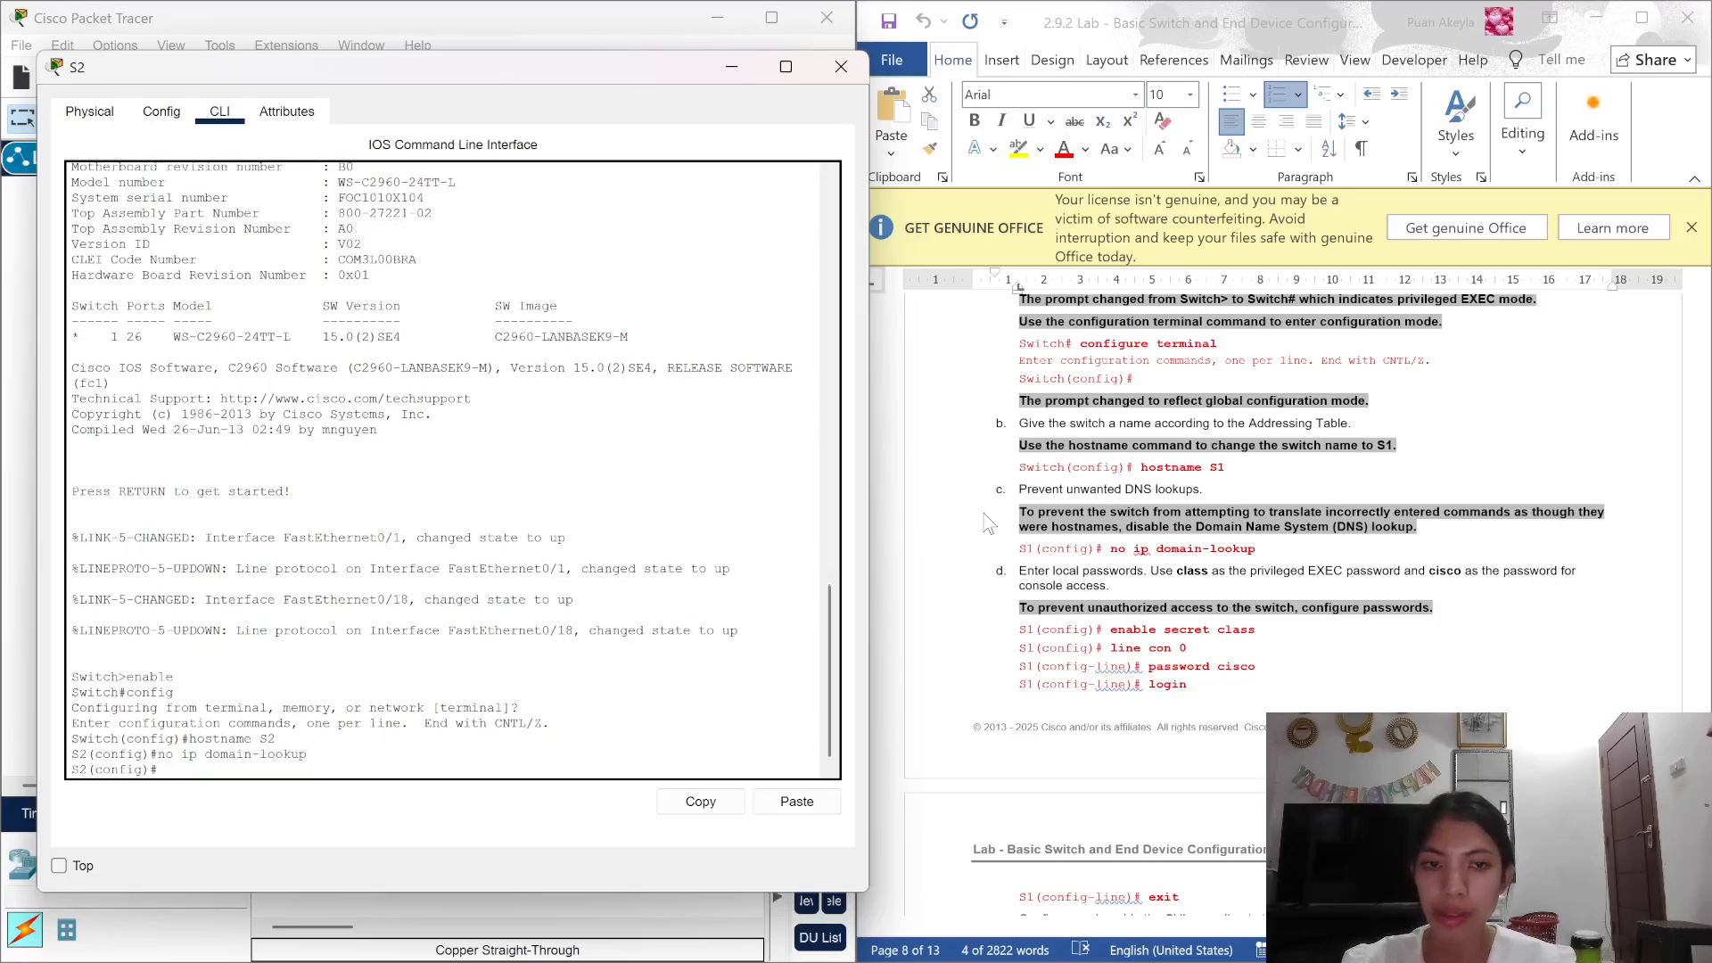
# Step: Set the enable secret, and give console line 0 a password with login required
pyautogui.write('ena')
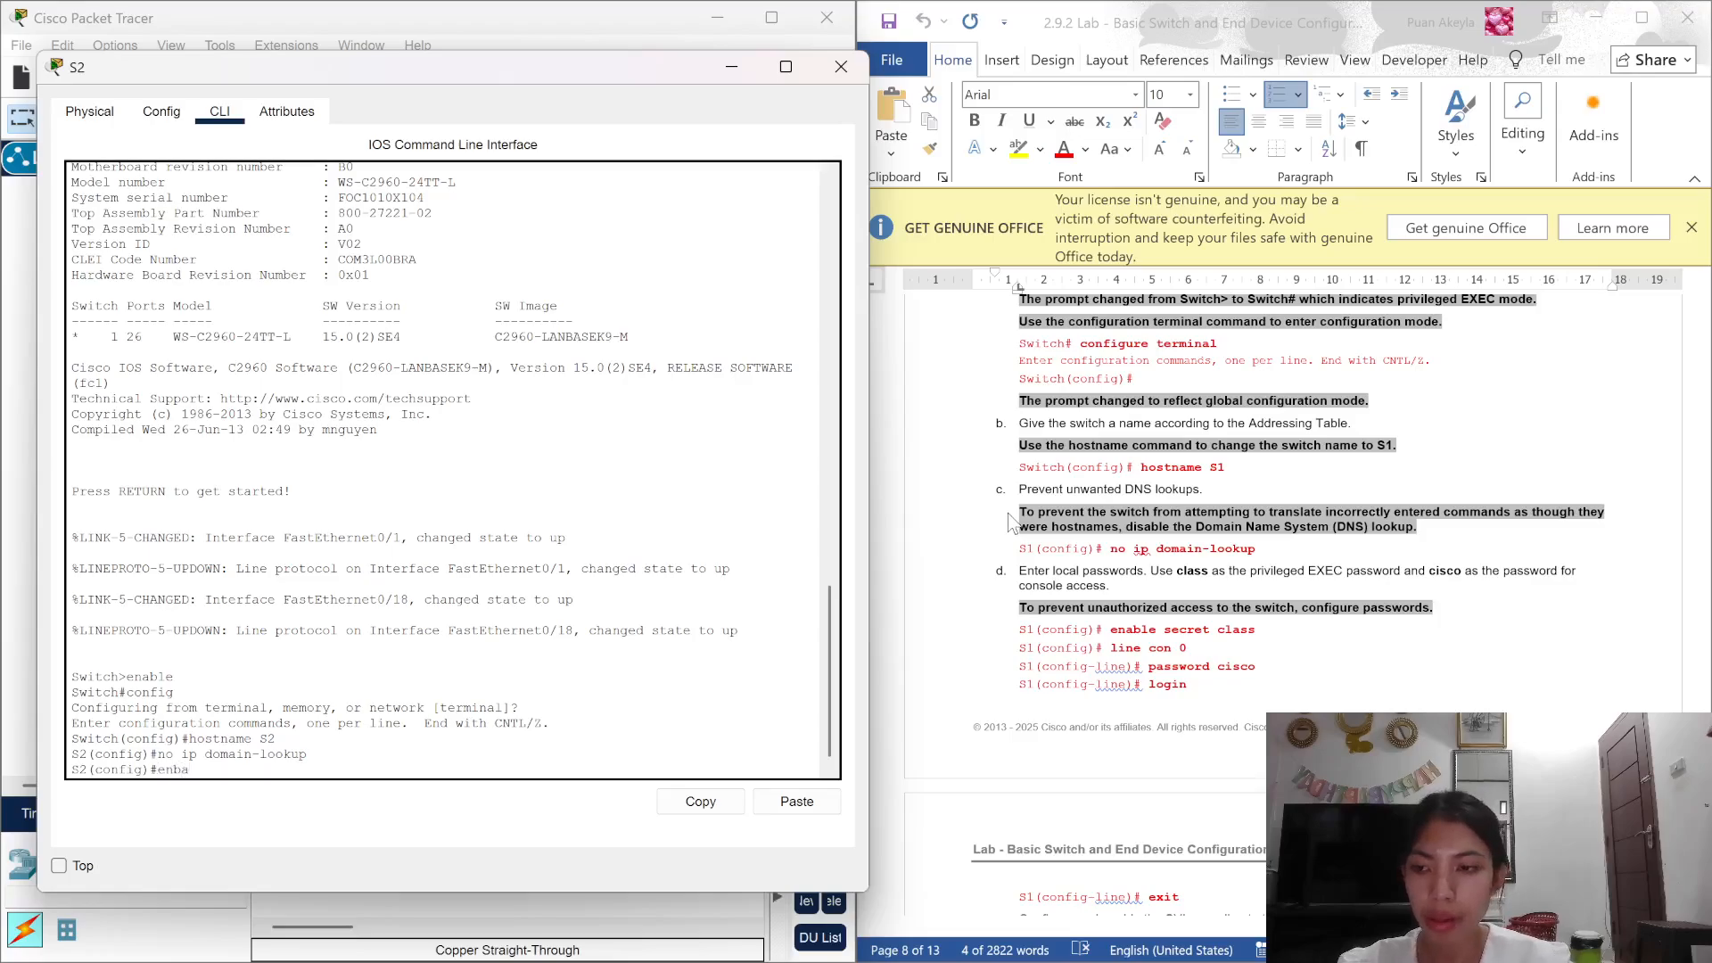
pyautogui.write('ble s')
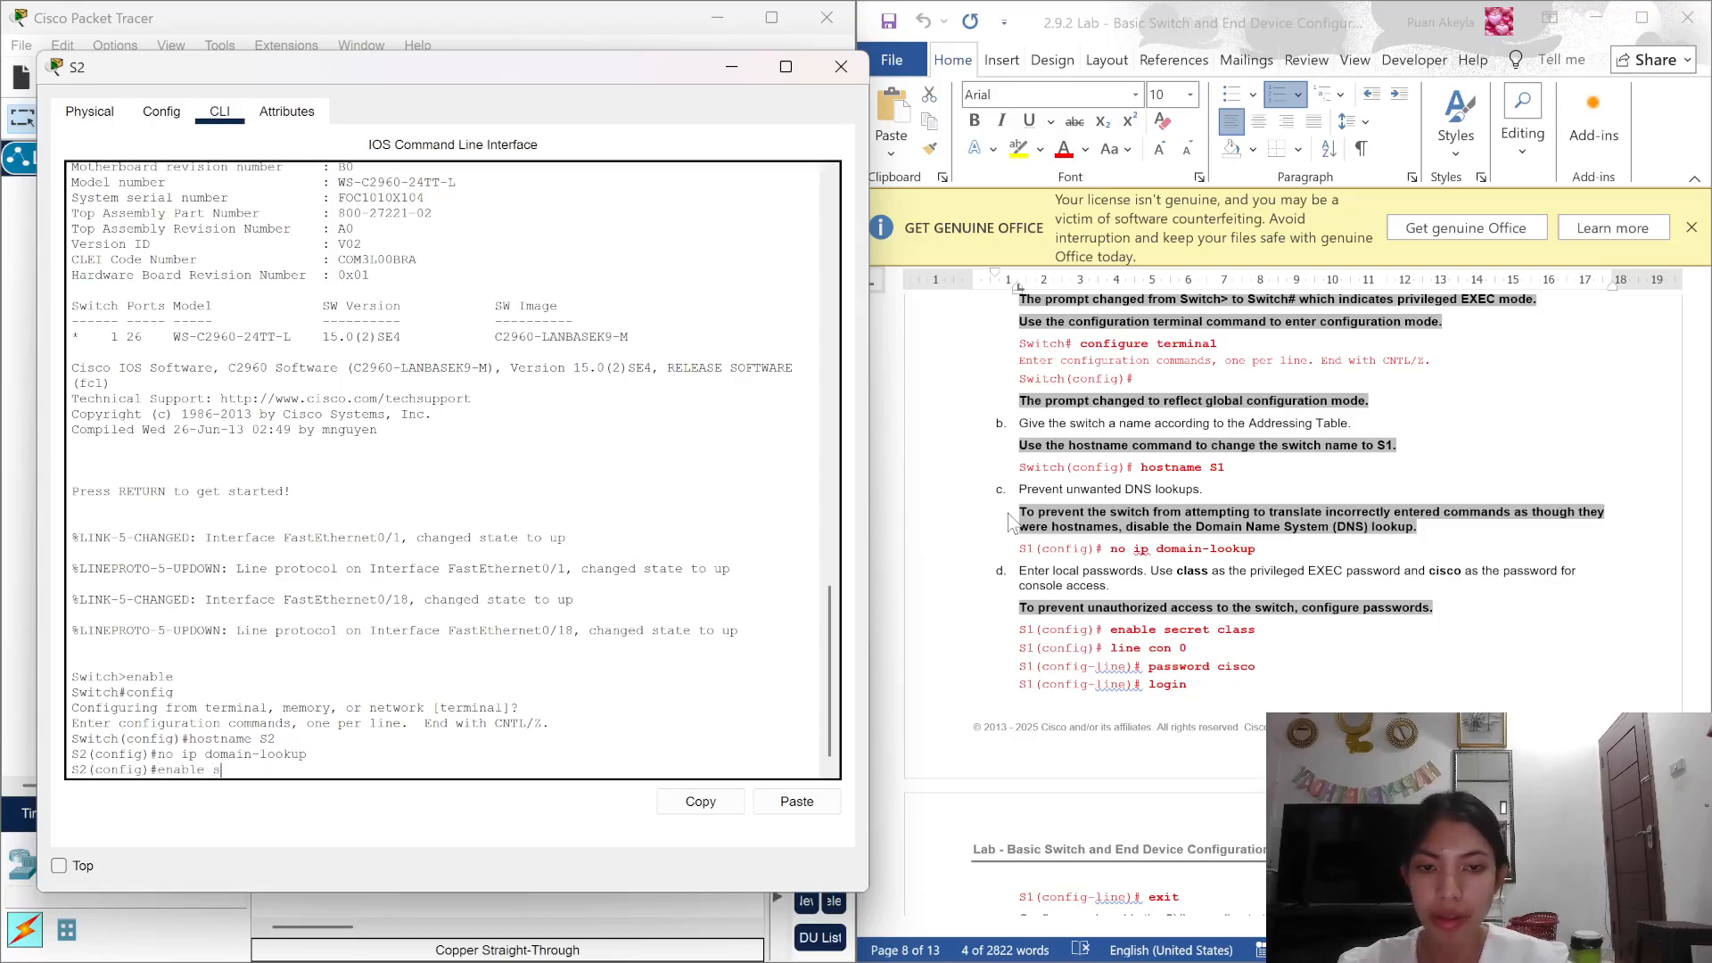
pyautogui.write('ecret clas')
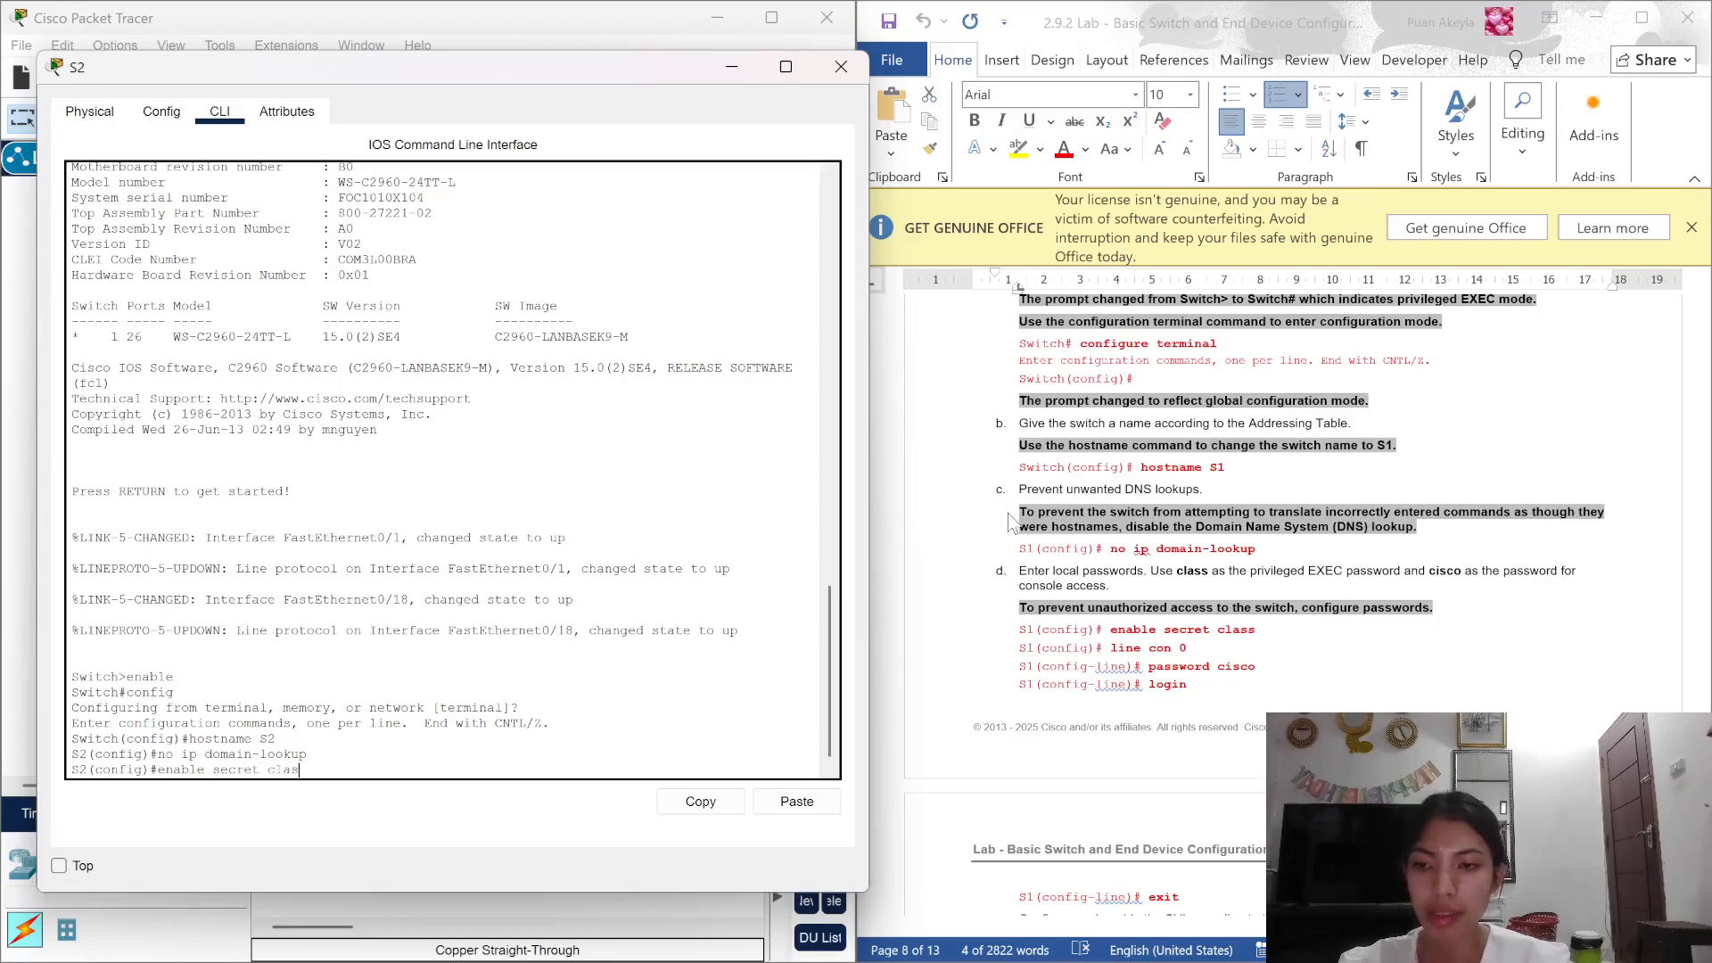
pyautogui.write('s')
pyautogui.press('Return')
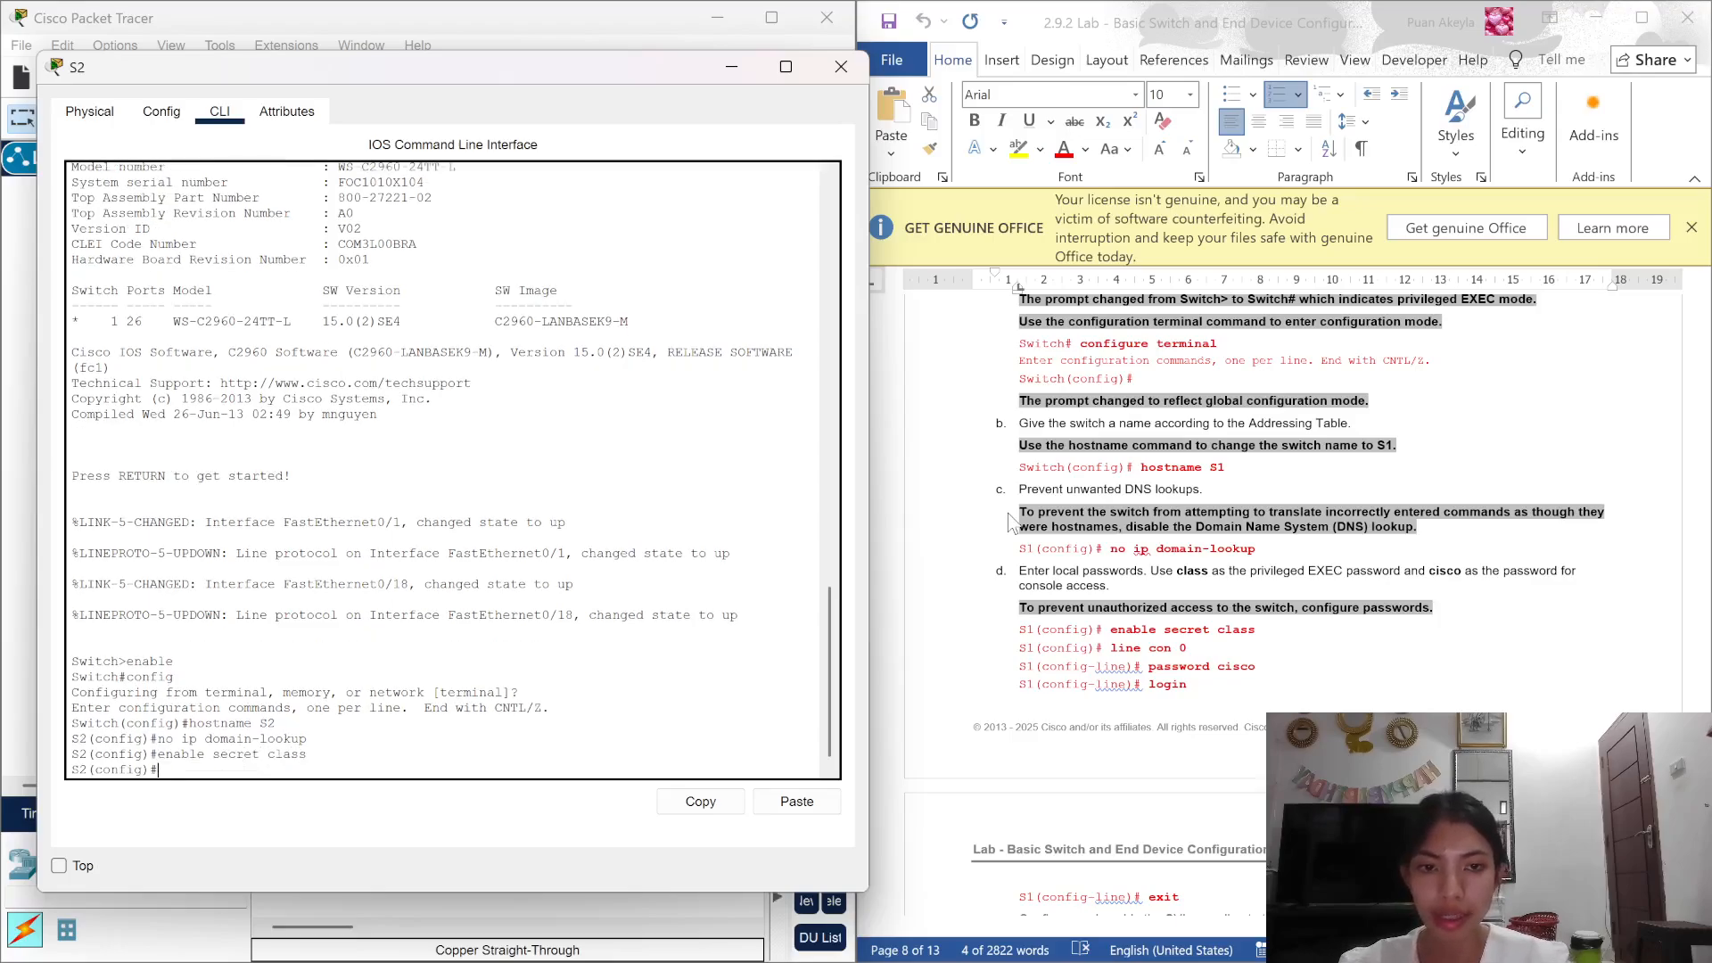
pyautogui.write('line con ')
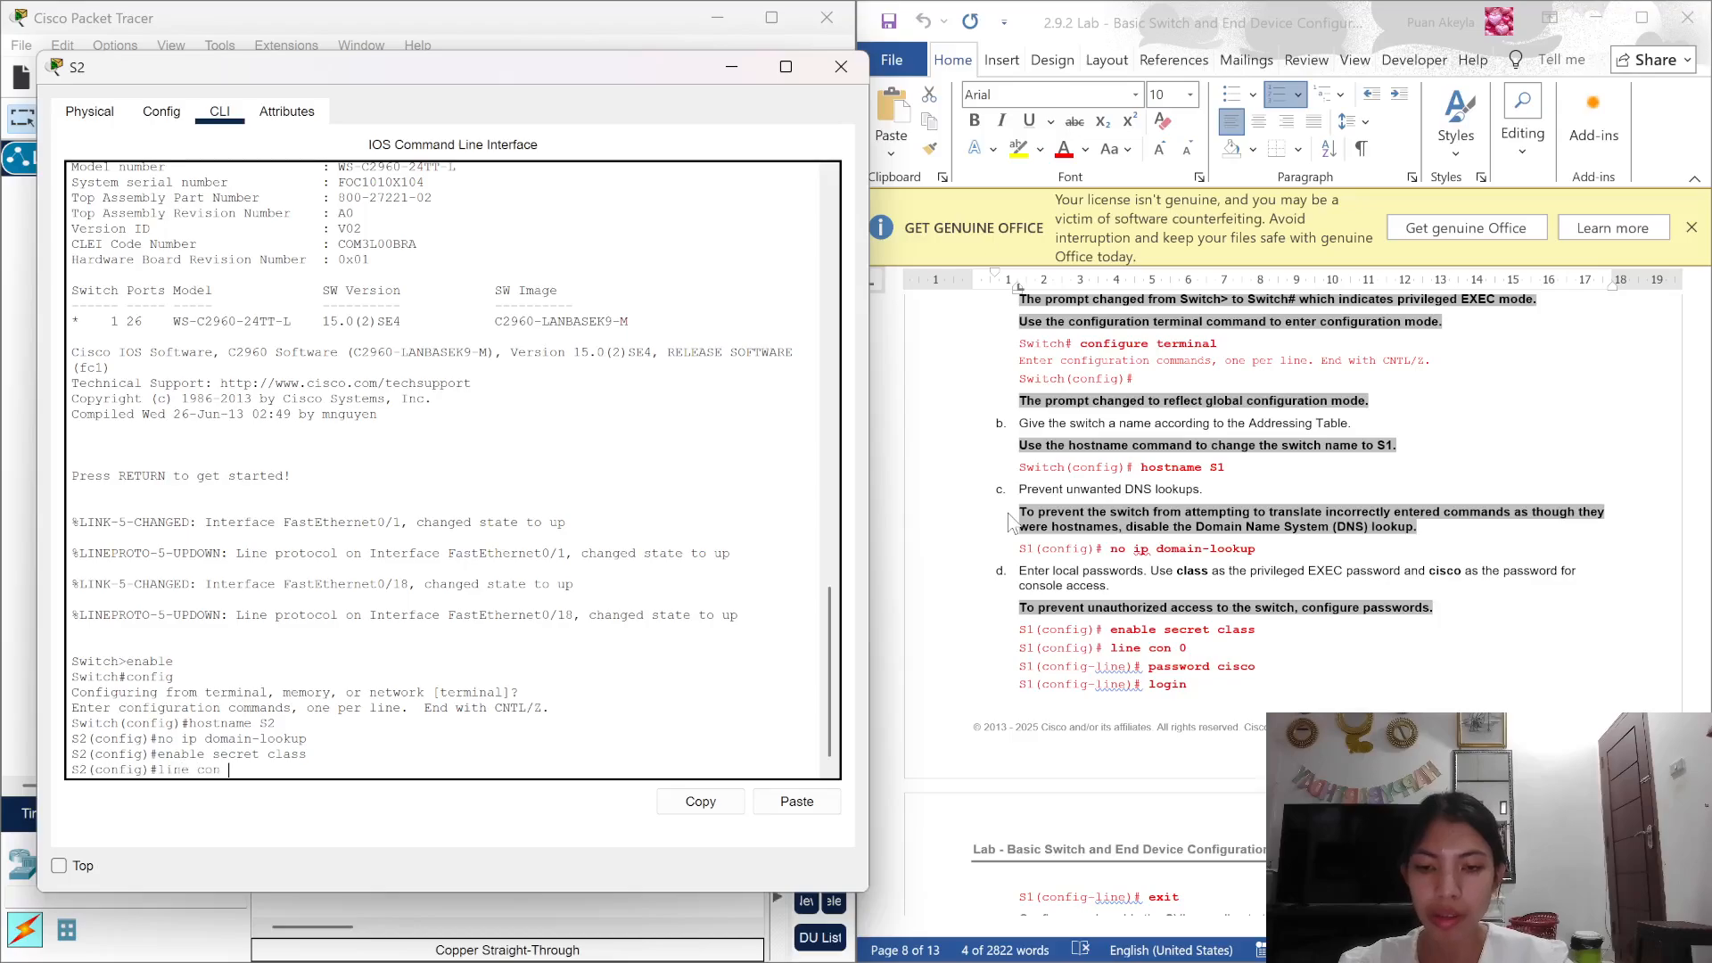
pyautogui.write('0')
pyautogui.press('Return')
pyautogui.write('p')
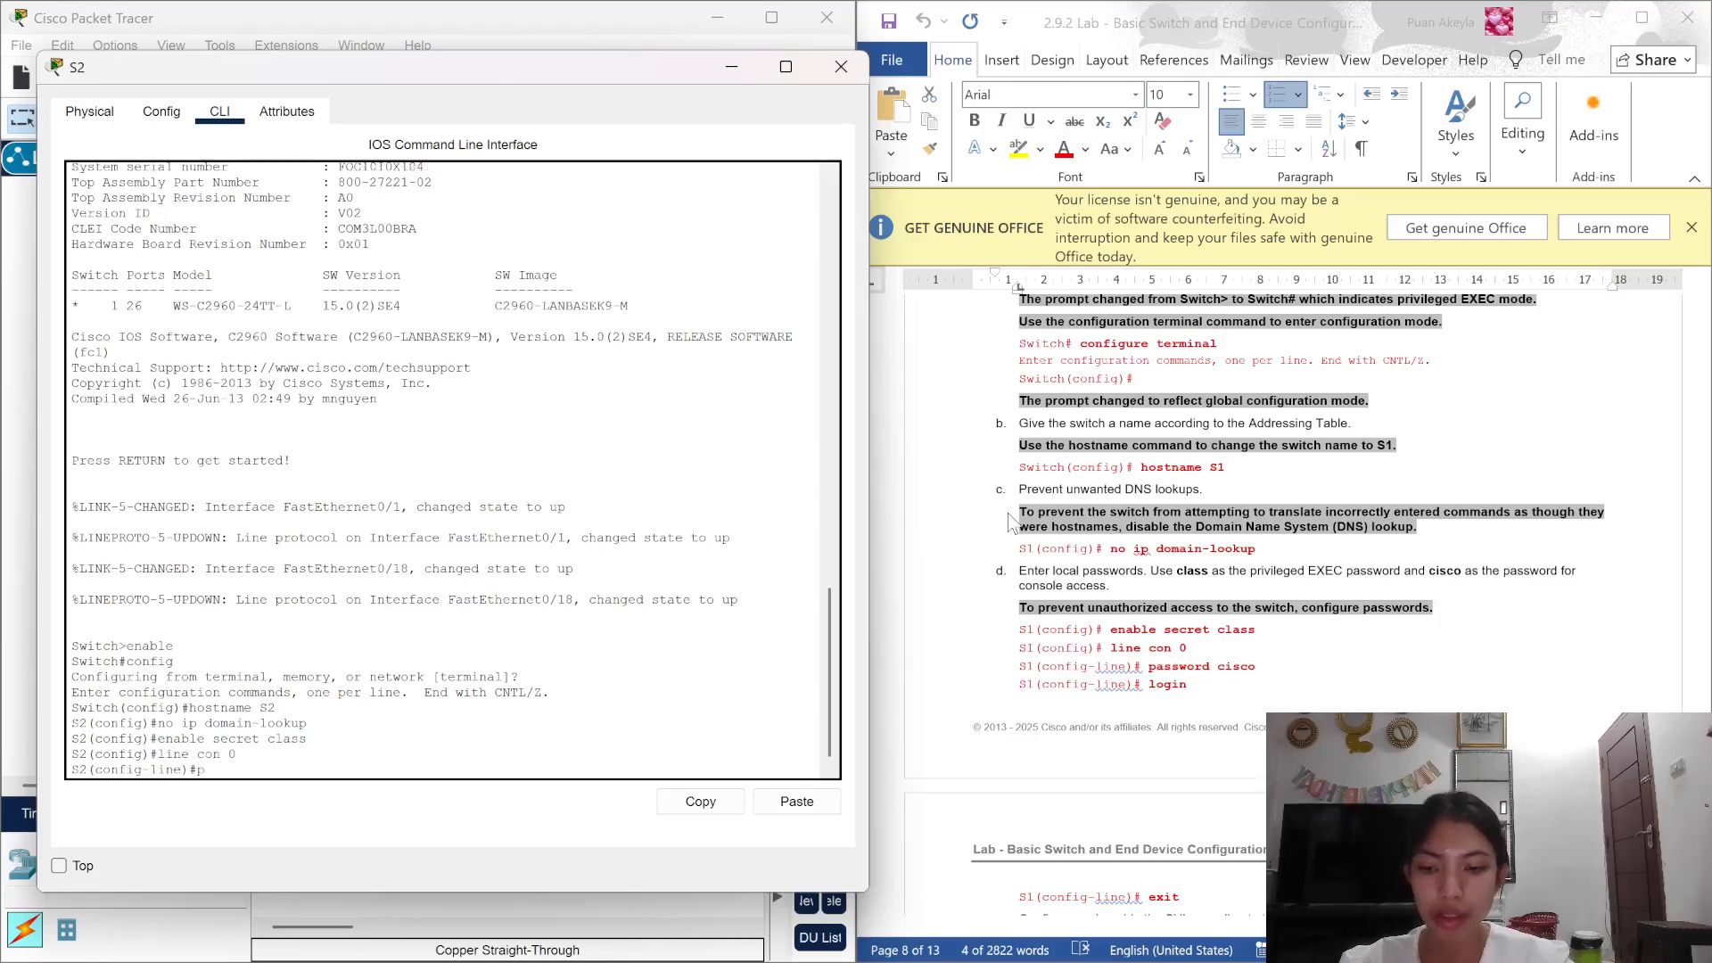
pyautogui.write('assword')
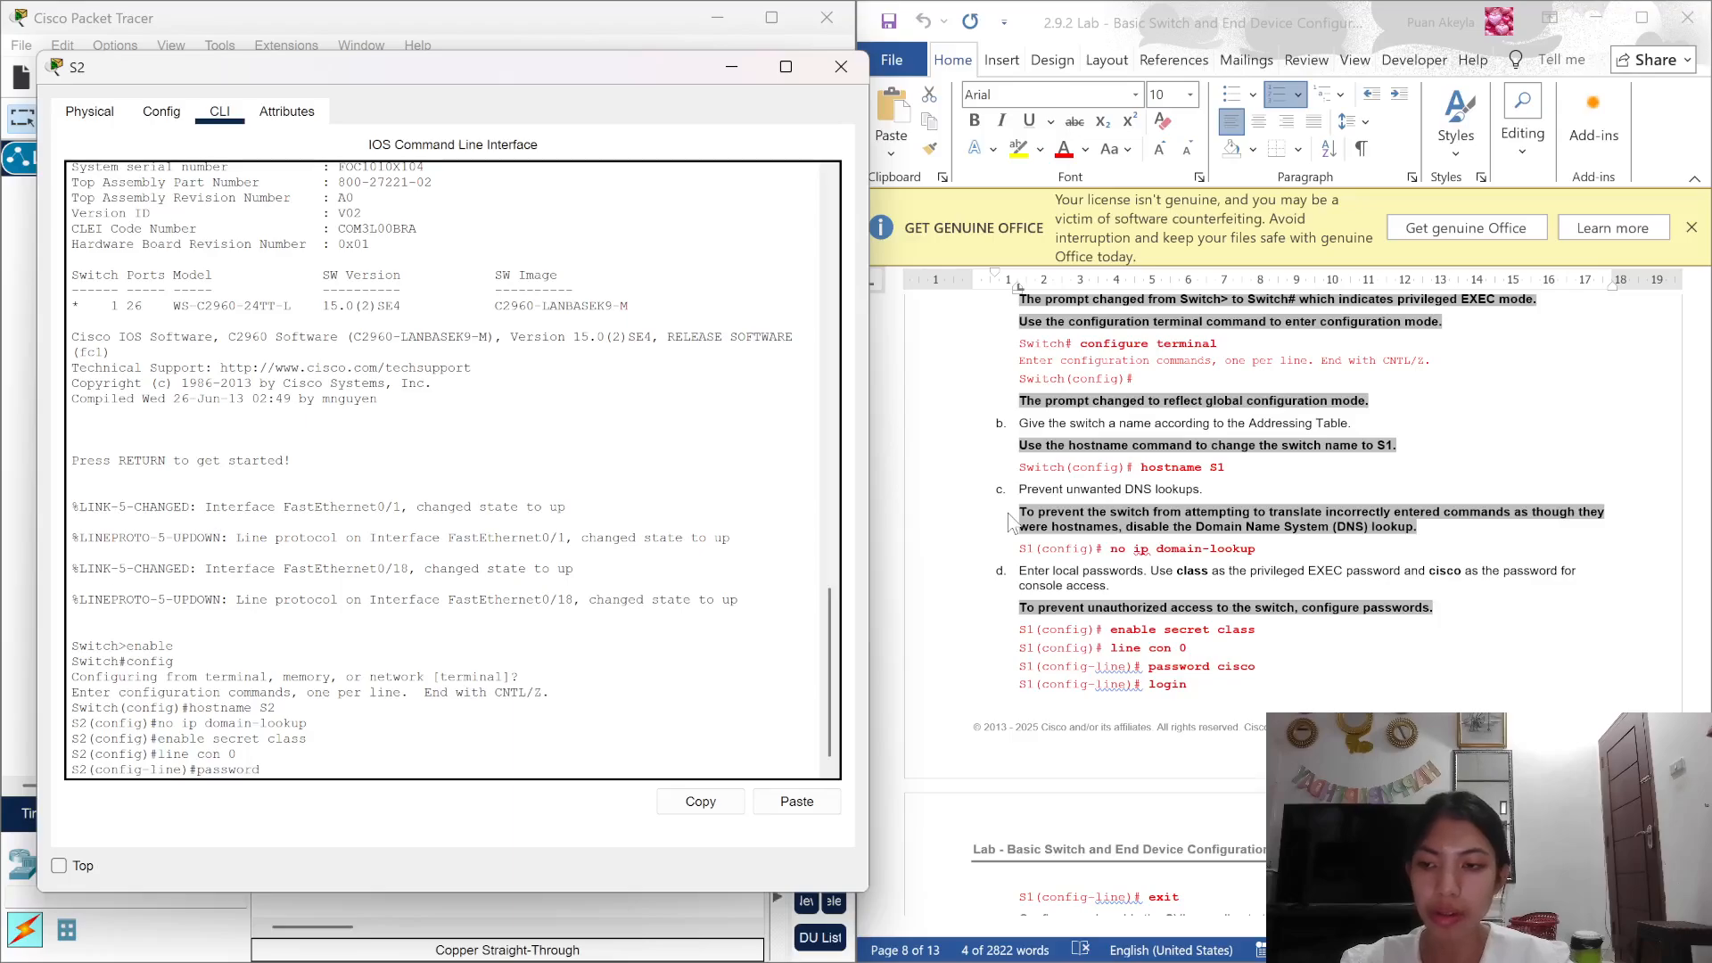
pyautogui.write(' cisco')
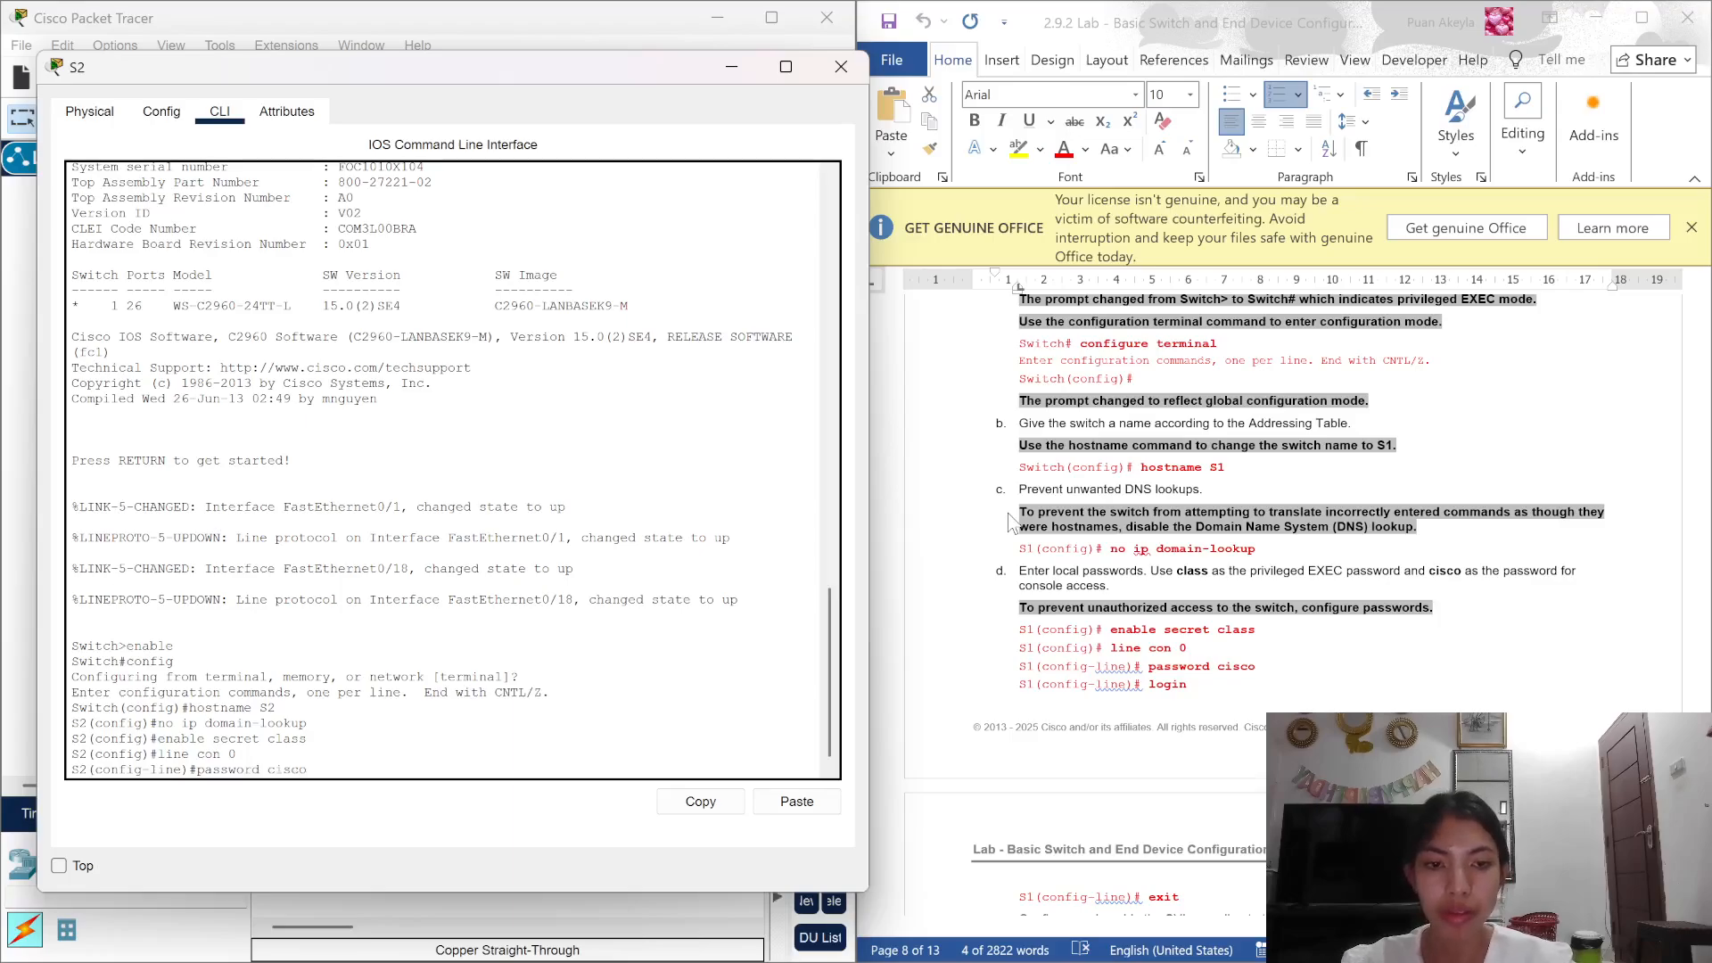
pyautogui.press('Return')
pyautogui.write('logi')
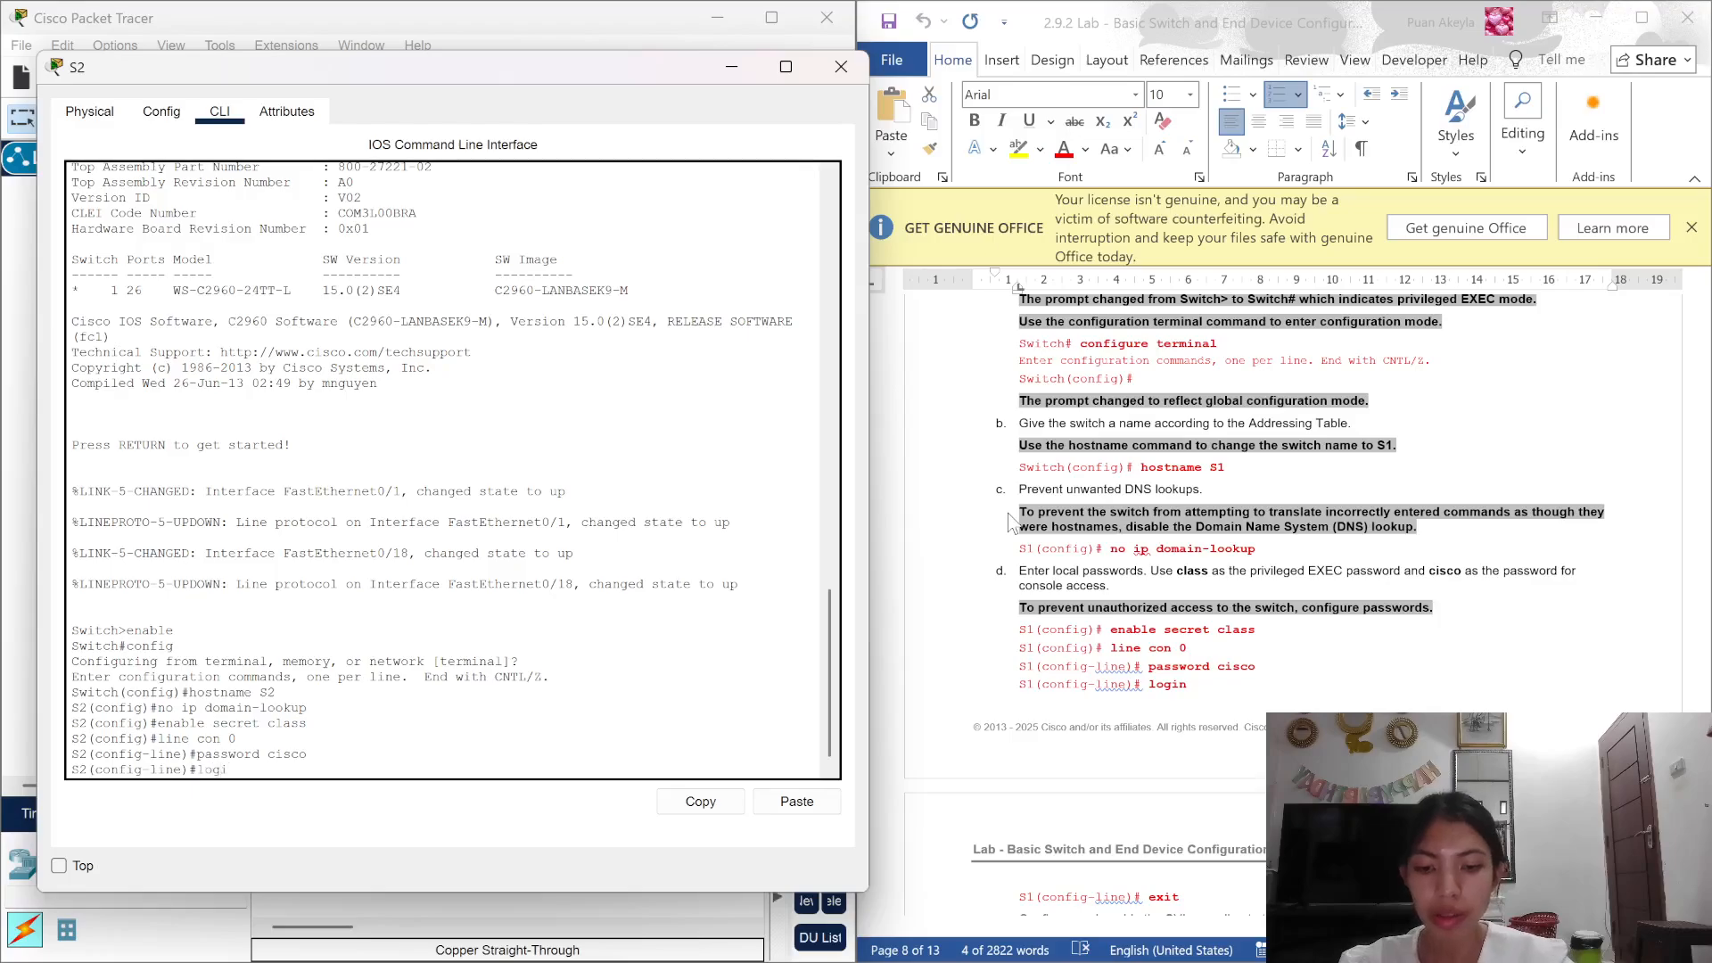
pyautogui.write('n')
pyautogui.press('Return')
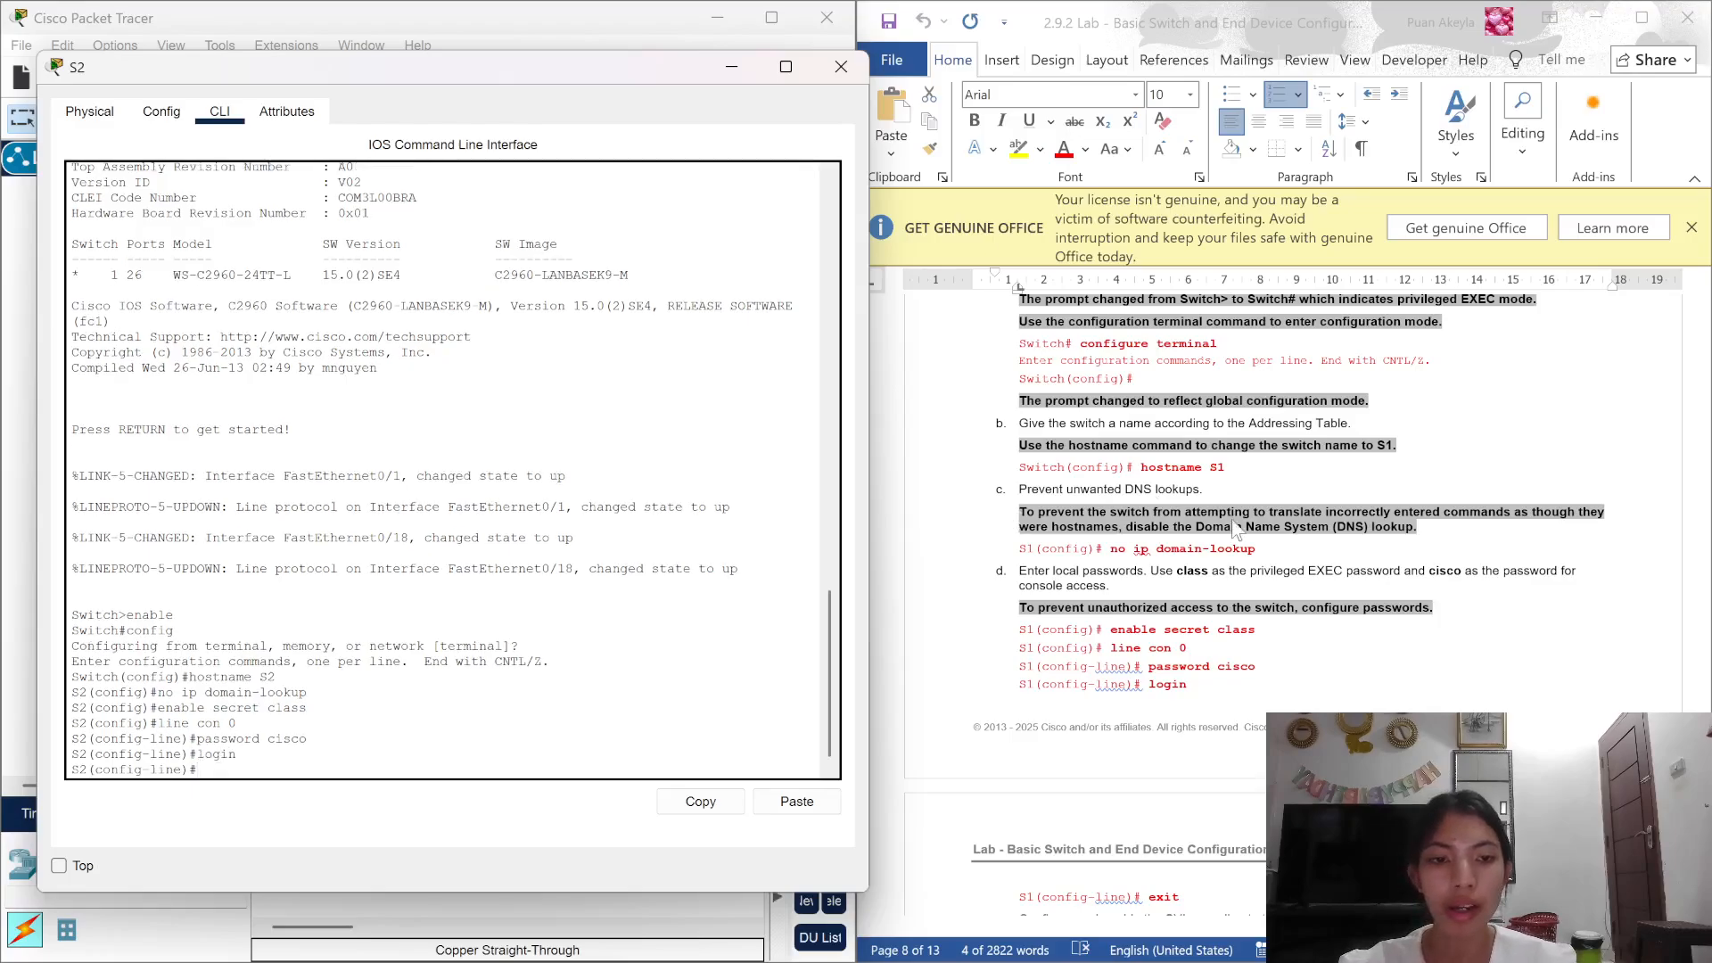
pyautogui.scroll(-5, 1233, 519)
pyautogui.write('ex')
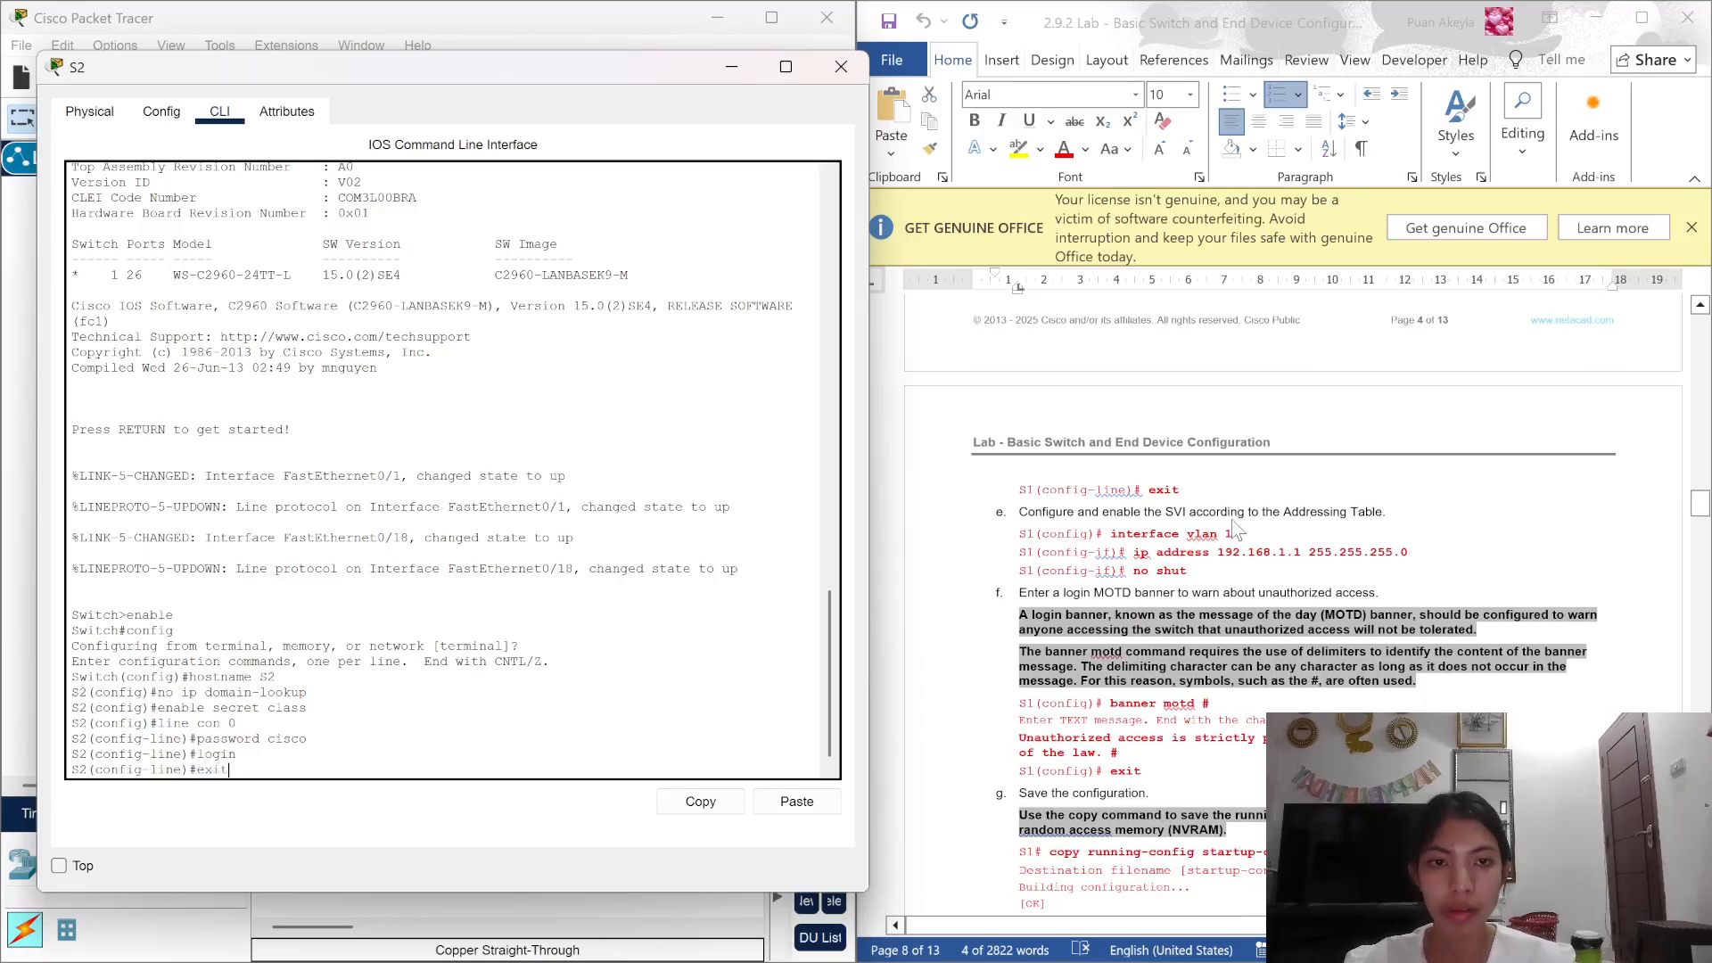
pyautogui.write('it')
# Step: Assign interface VLAN 1 the address 192.168.1.2 255.255.255.0 and enable it with no shut
pyautogui.press('Return')
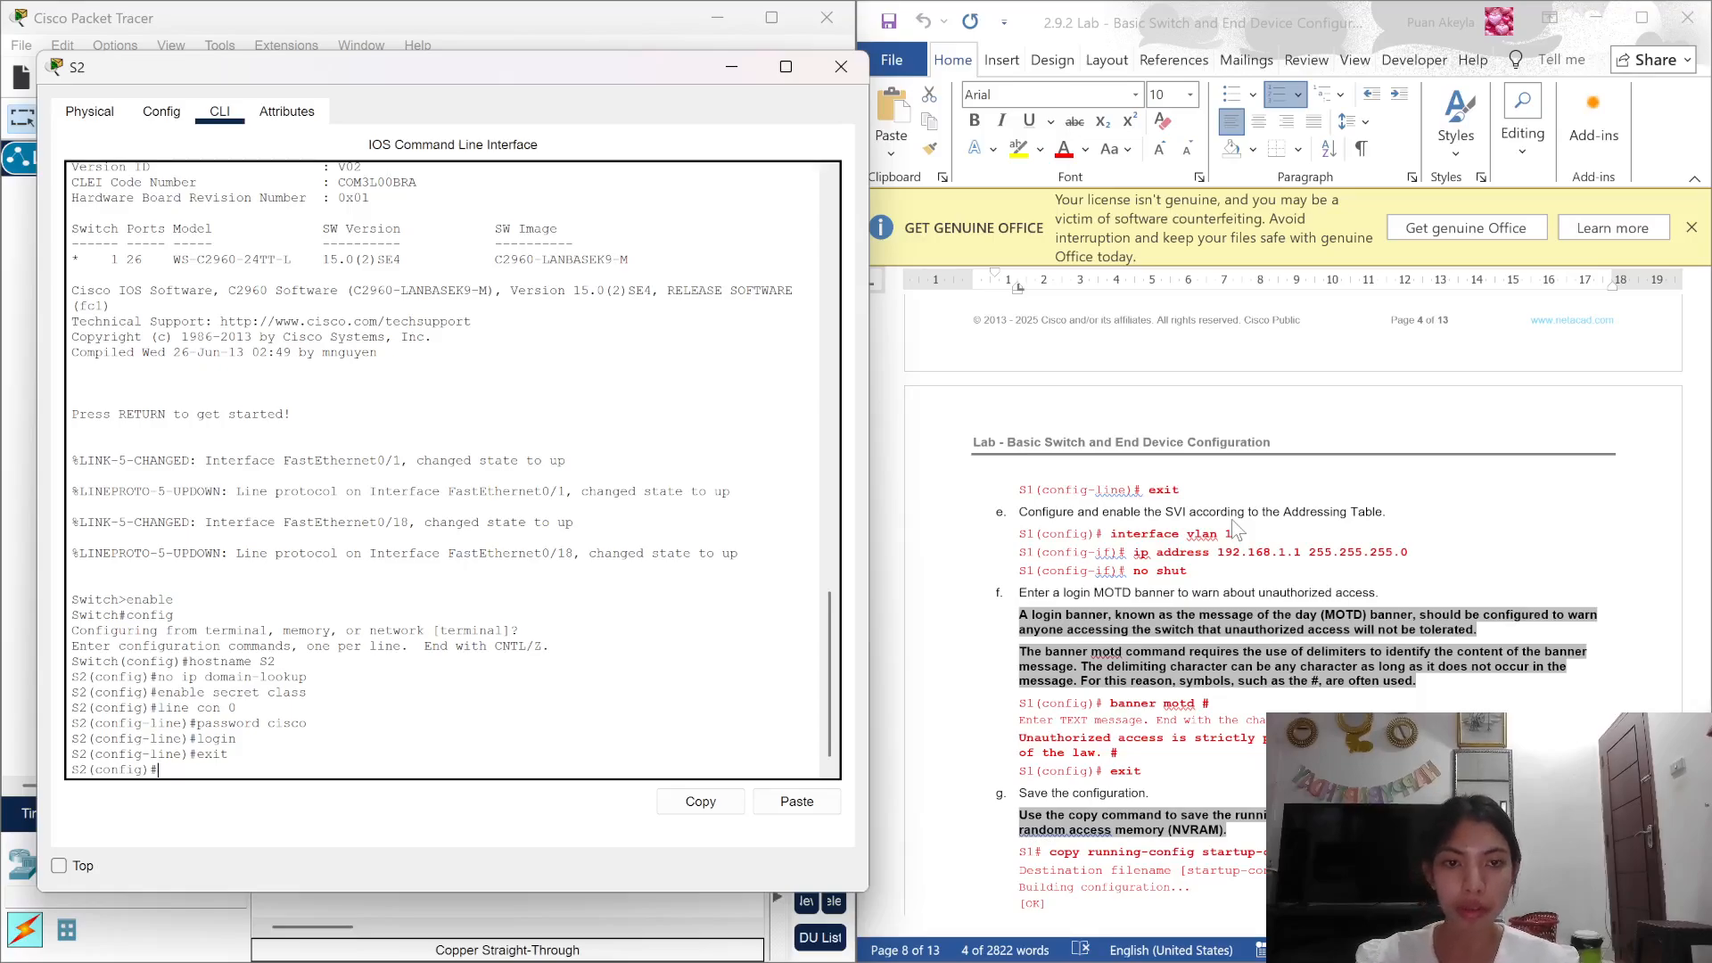
pyautogui.write('int')
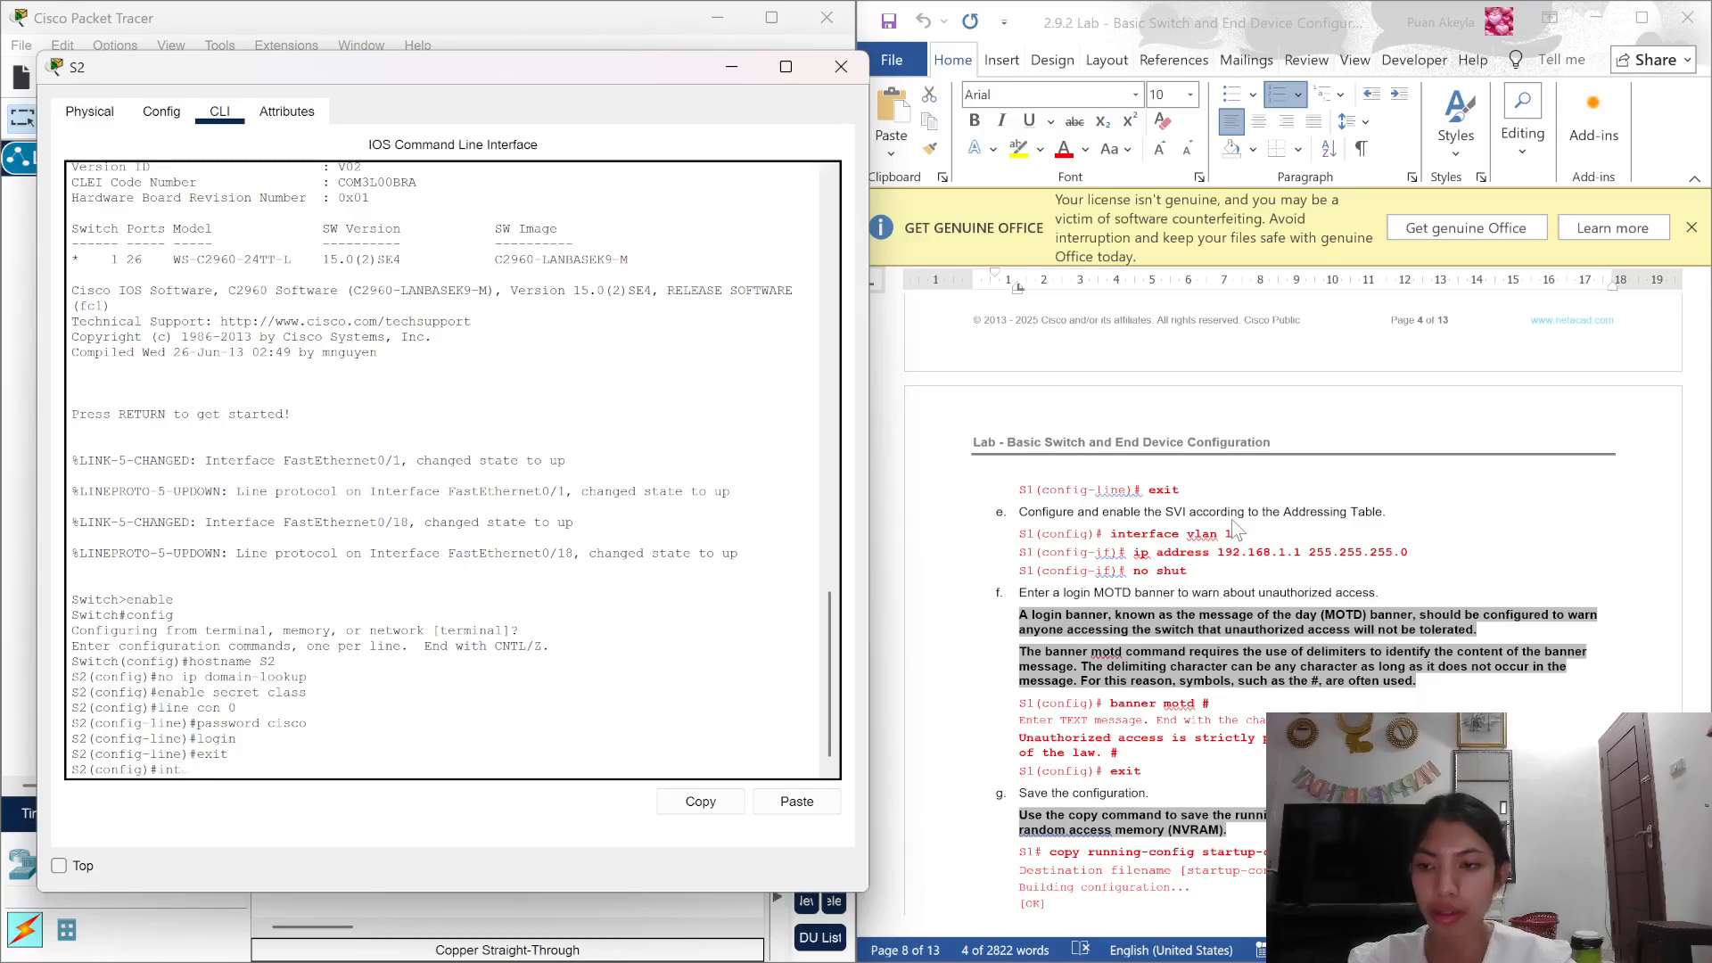
pyautogui.write('rerface')
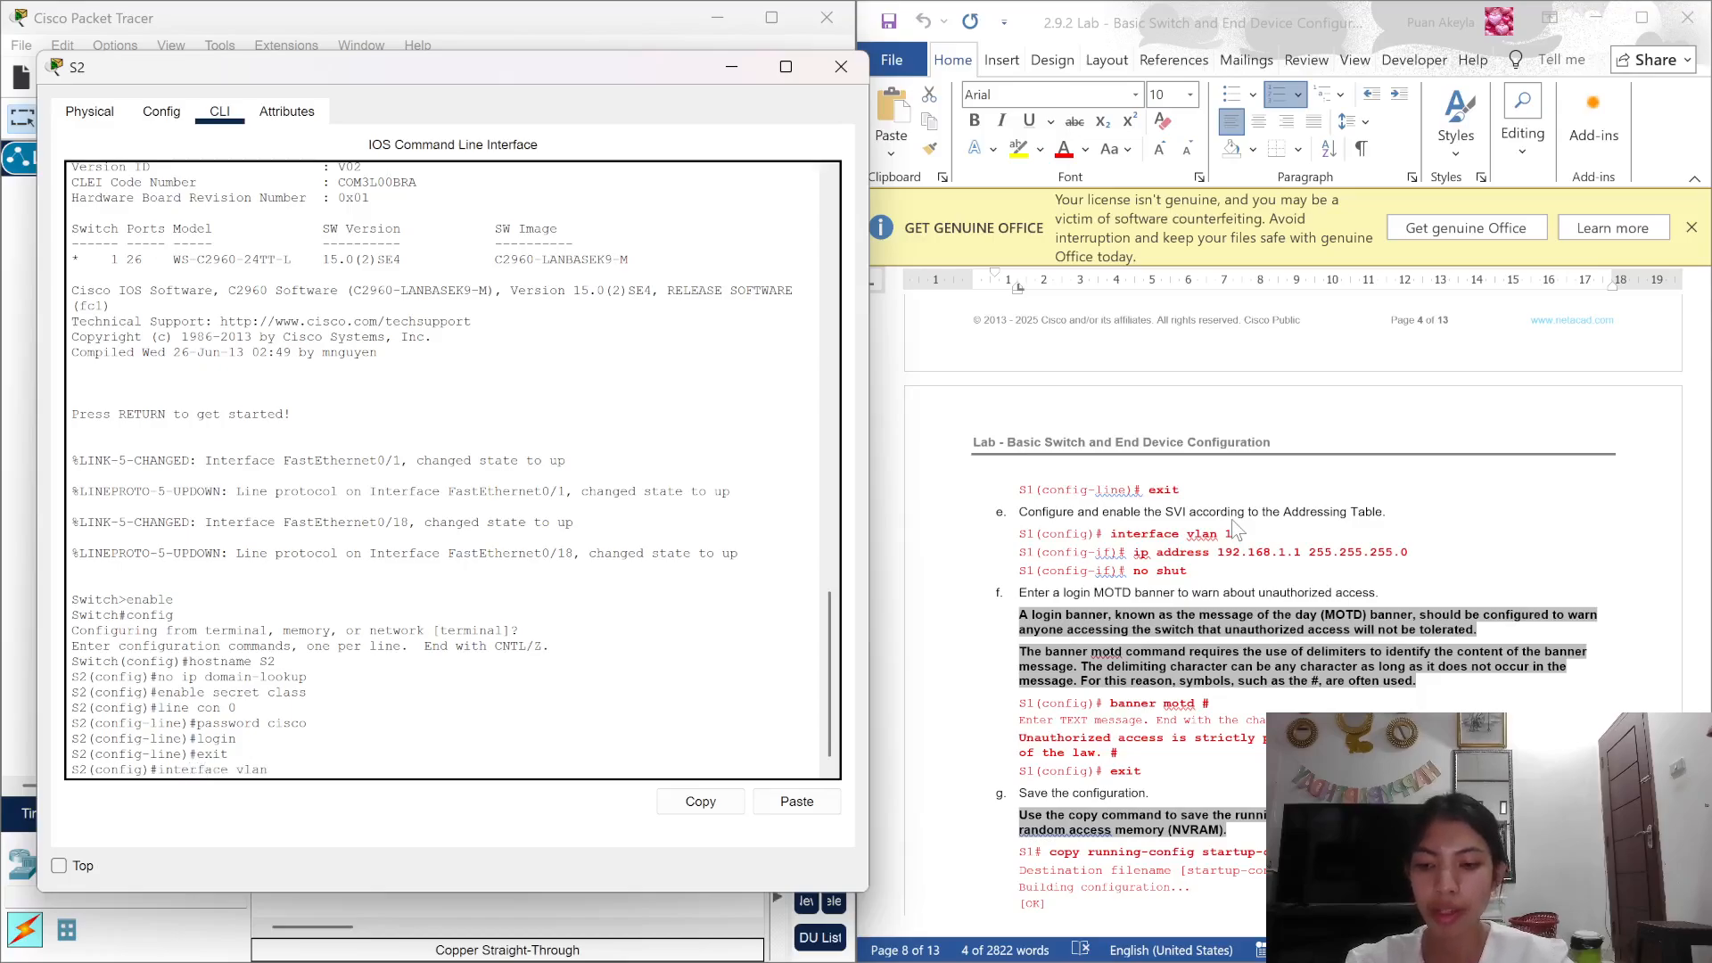
pyautogui.write(' vlan 1')
pyautogui.press('Return')
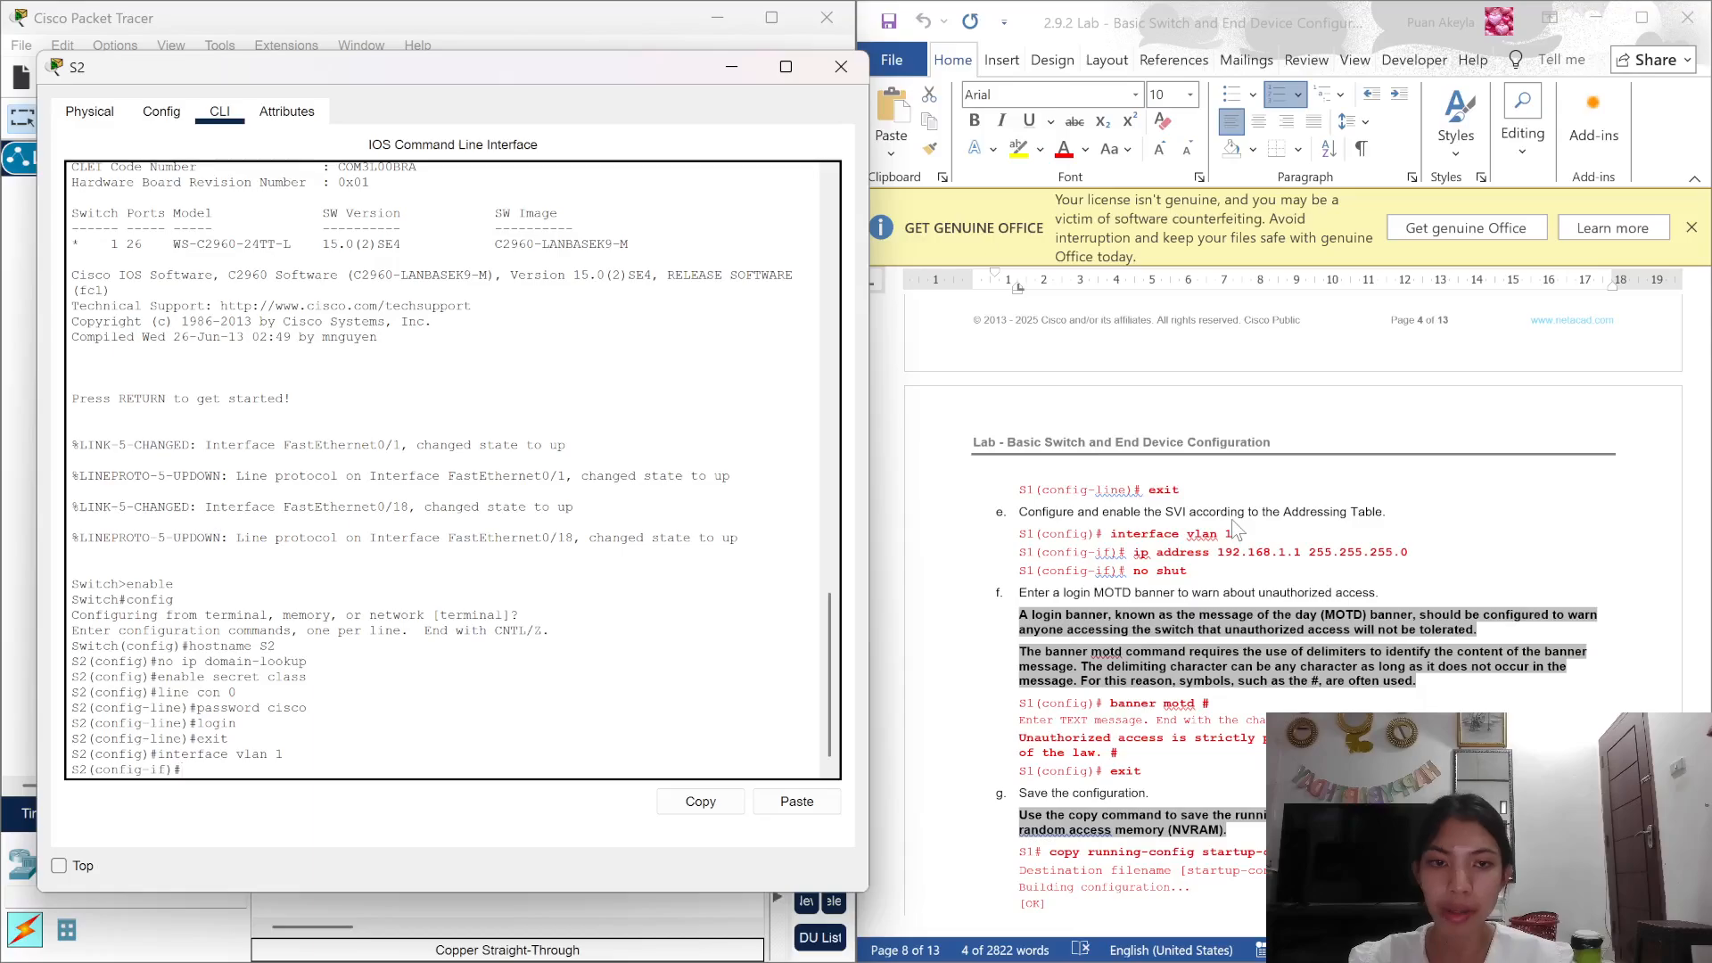
pyautogui.write('ip')
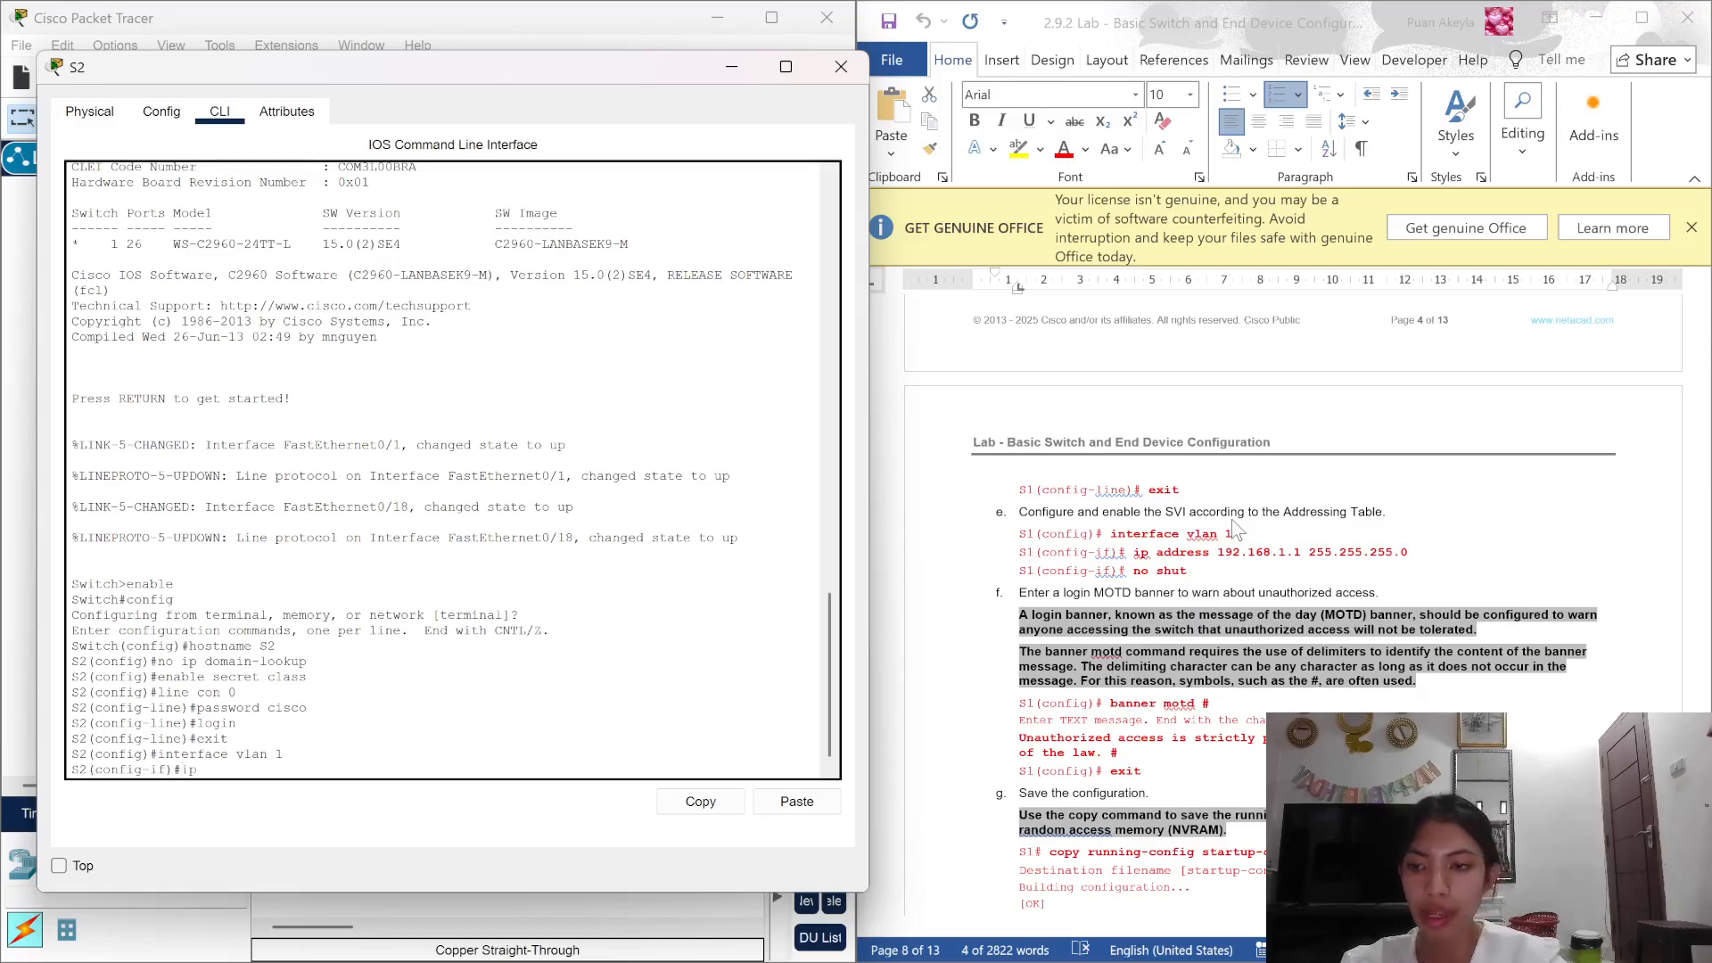
pyautogui.write(' address')
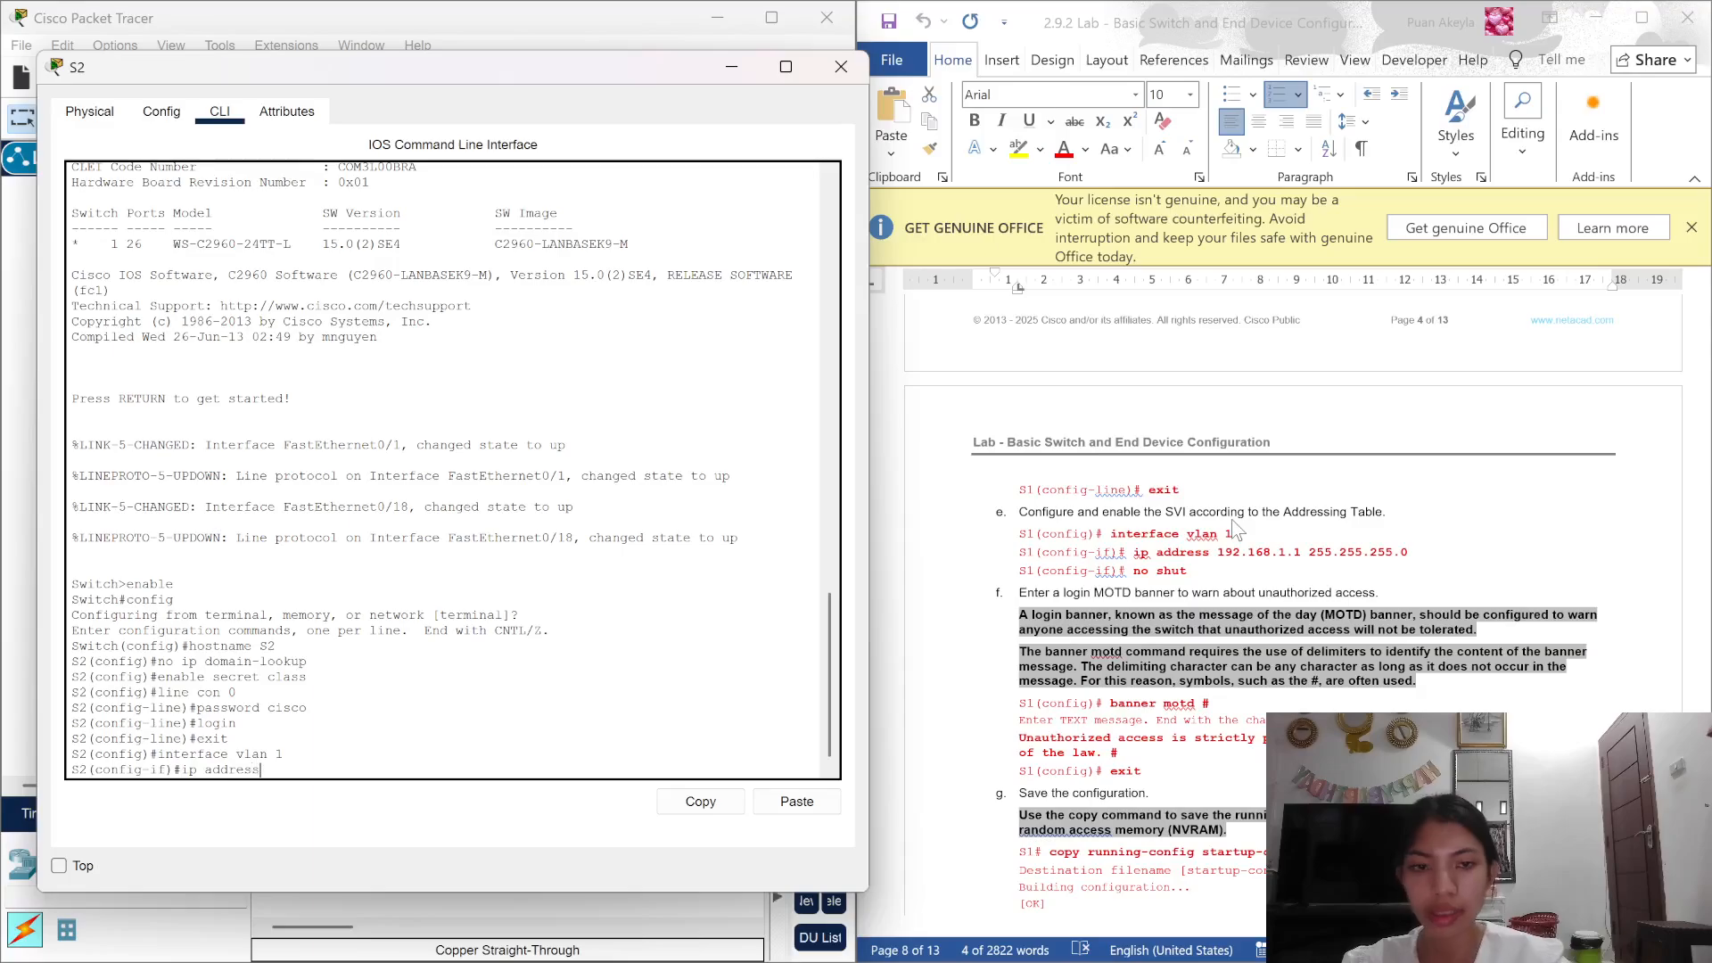
pyautogui.write(' 192')
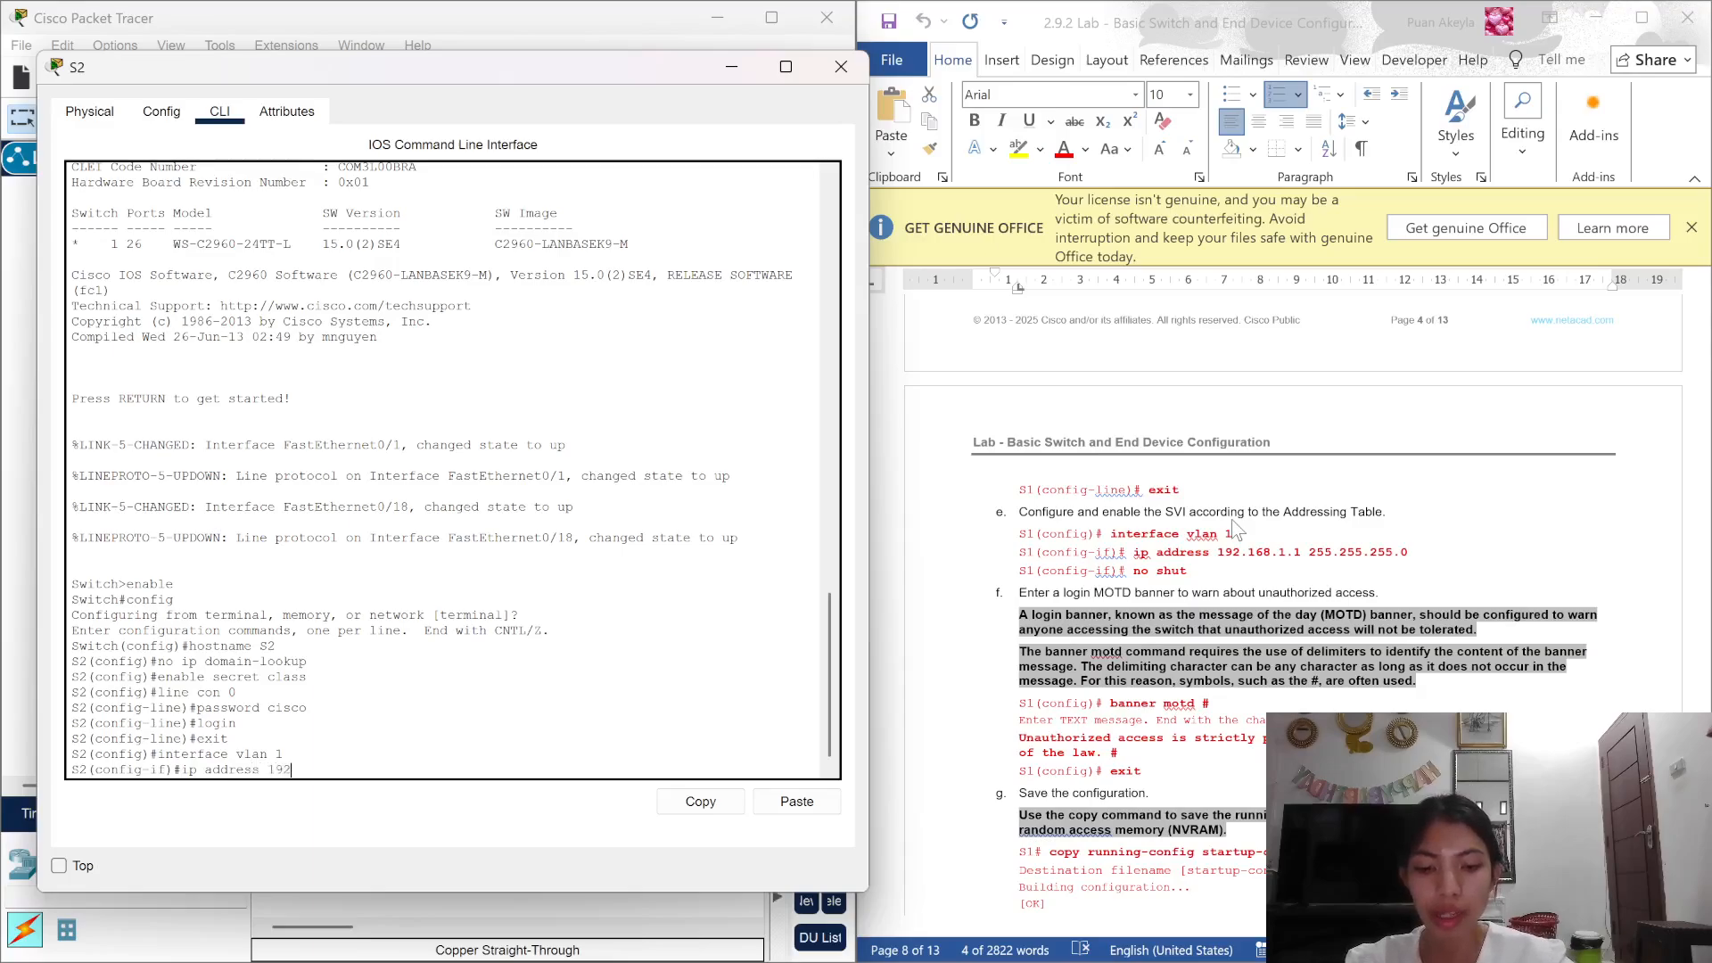
pyautogui.write('.168.1')
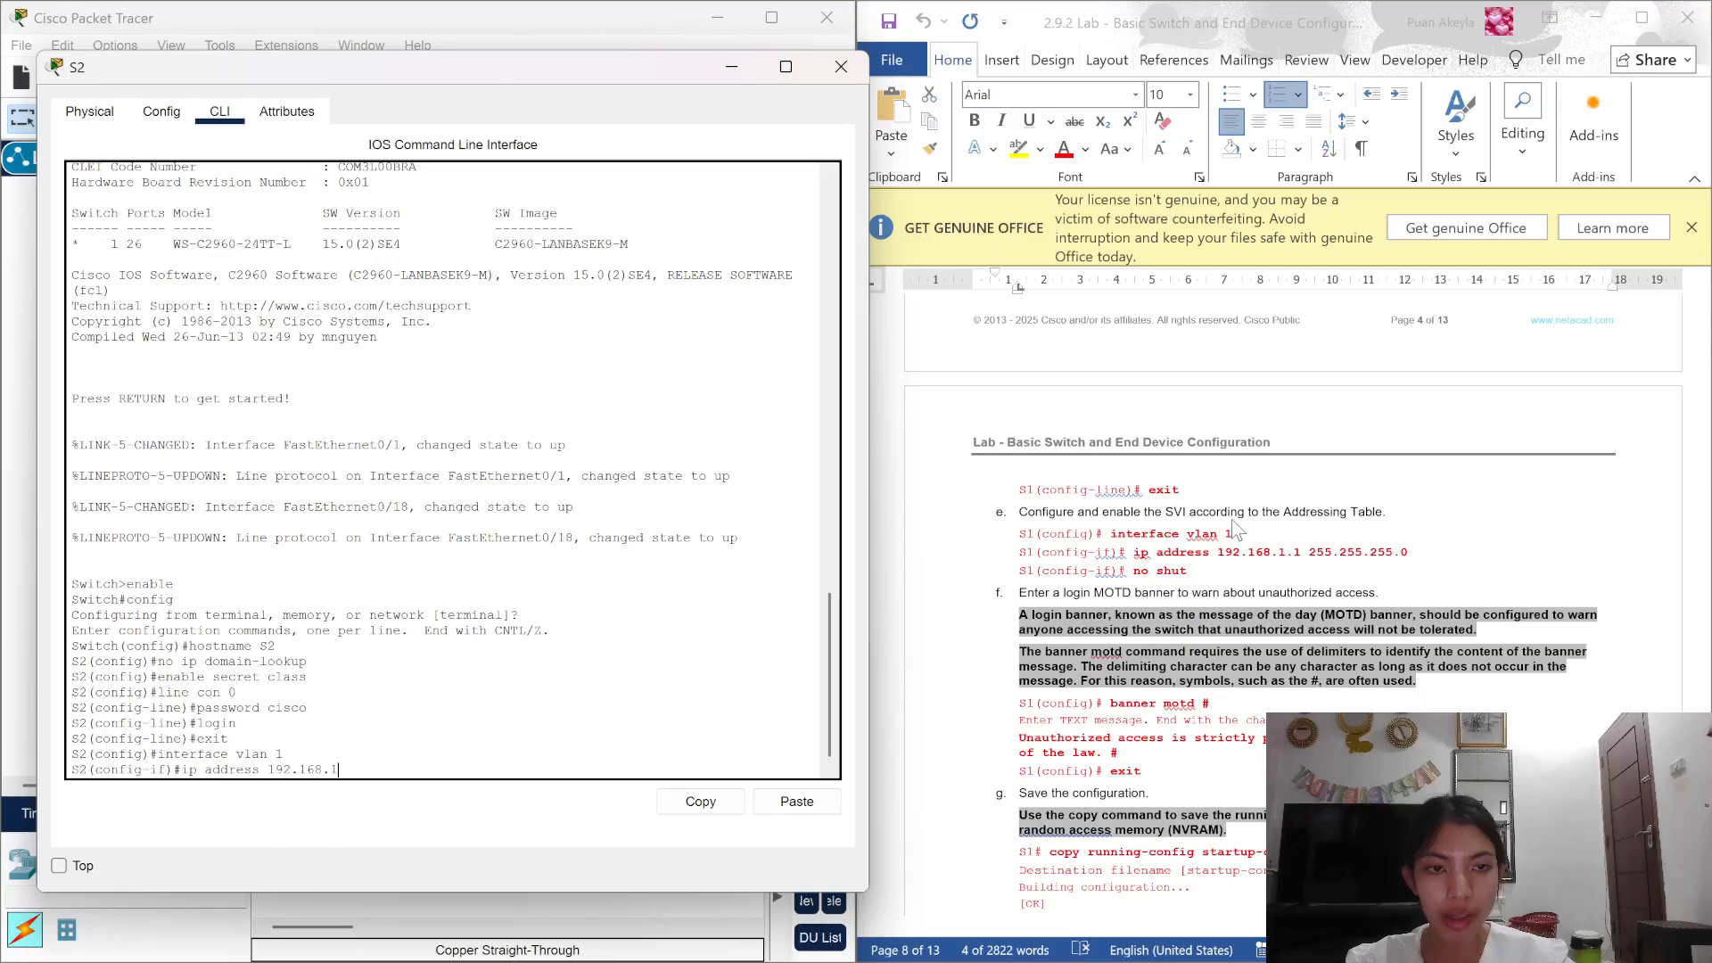
pyautogui.write('.')
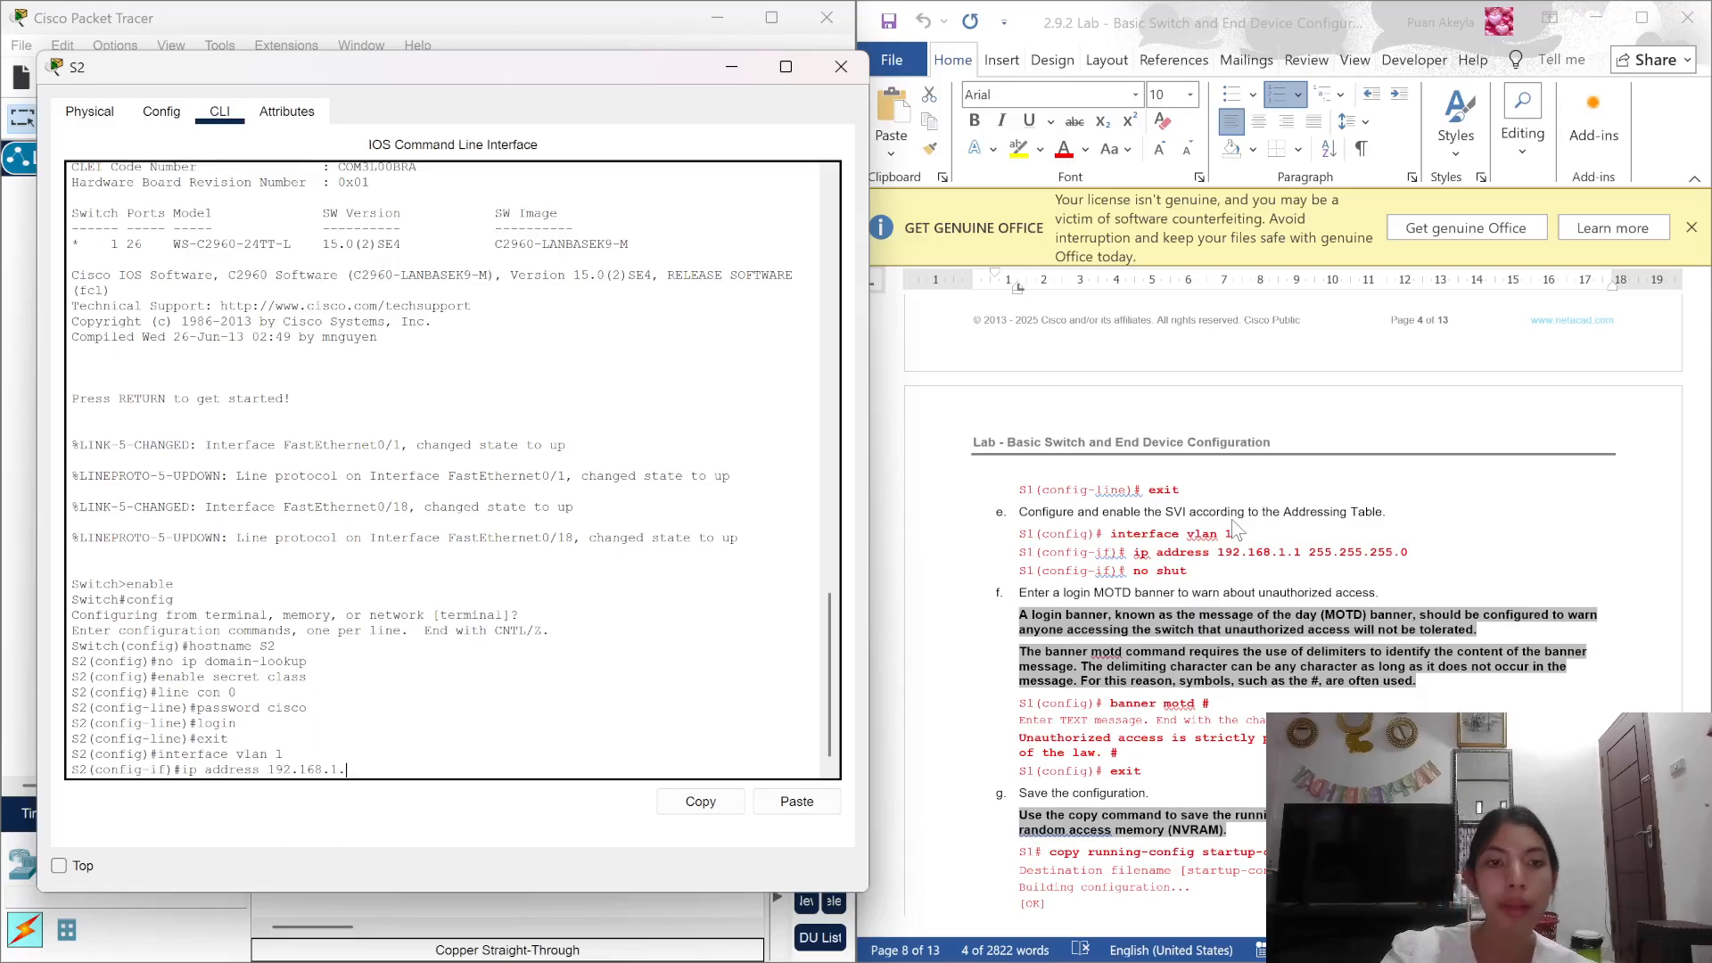
pyautogui.write('2 255')
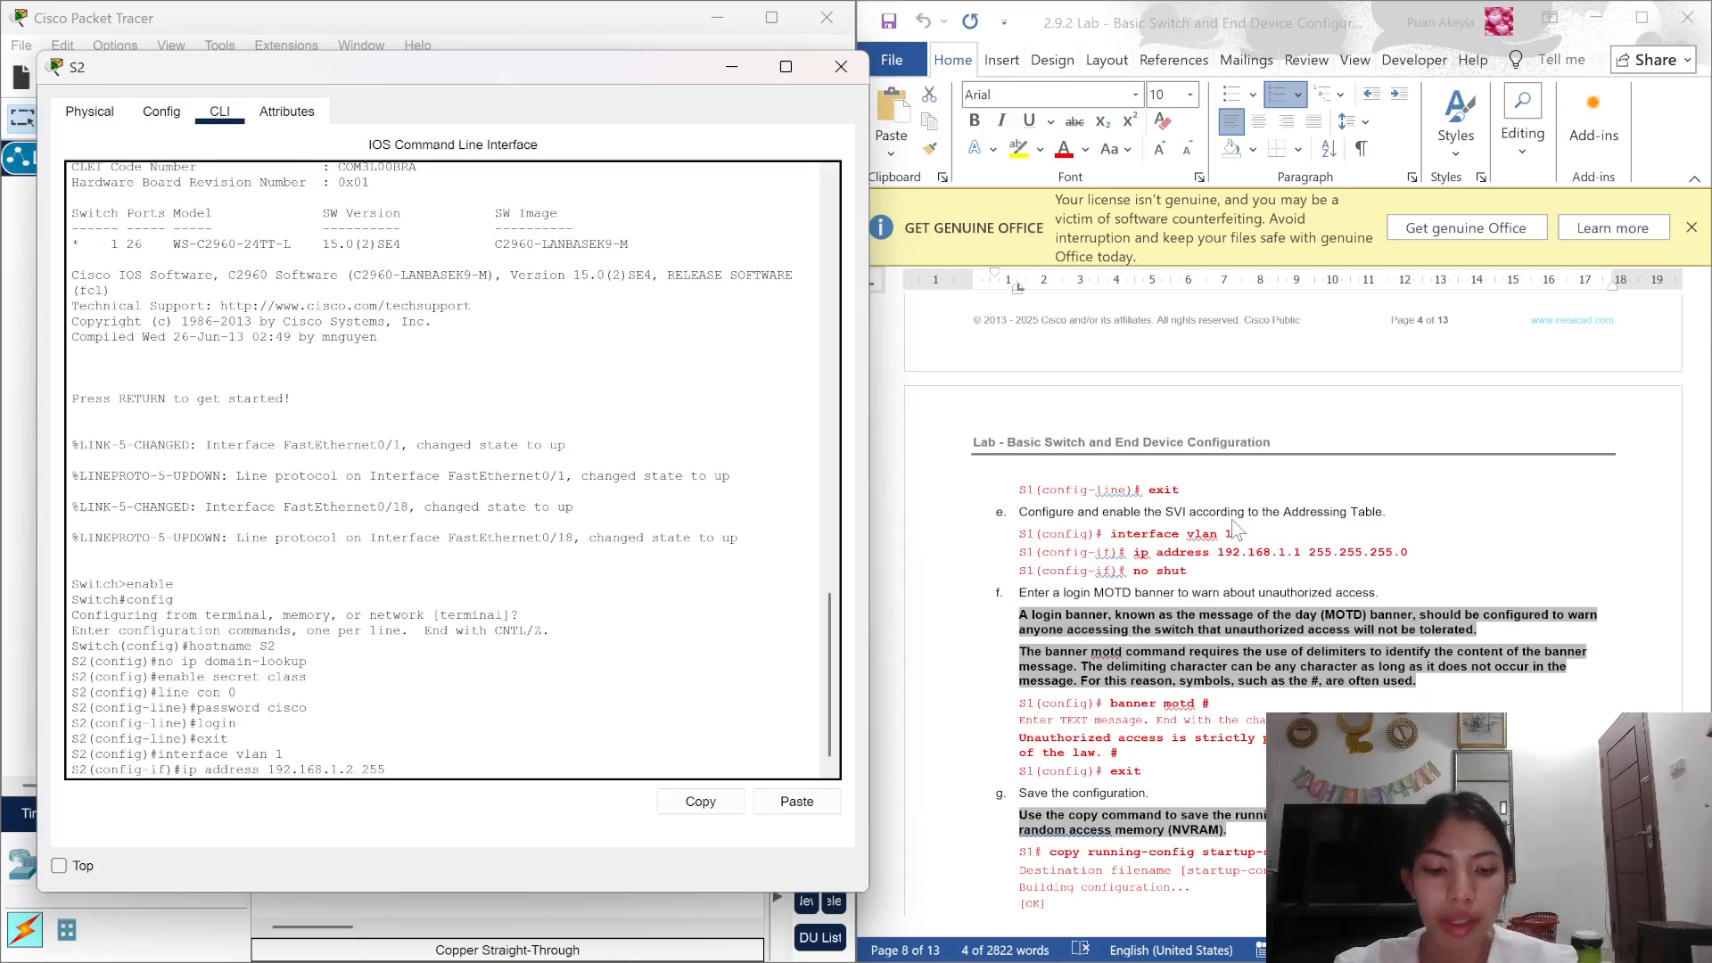
pyautogui.write('.2')
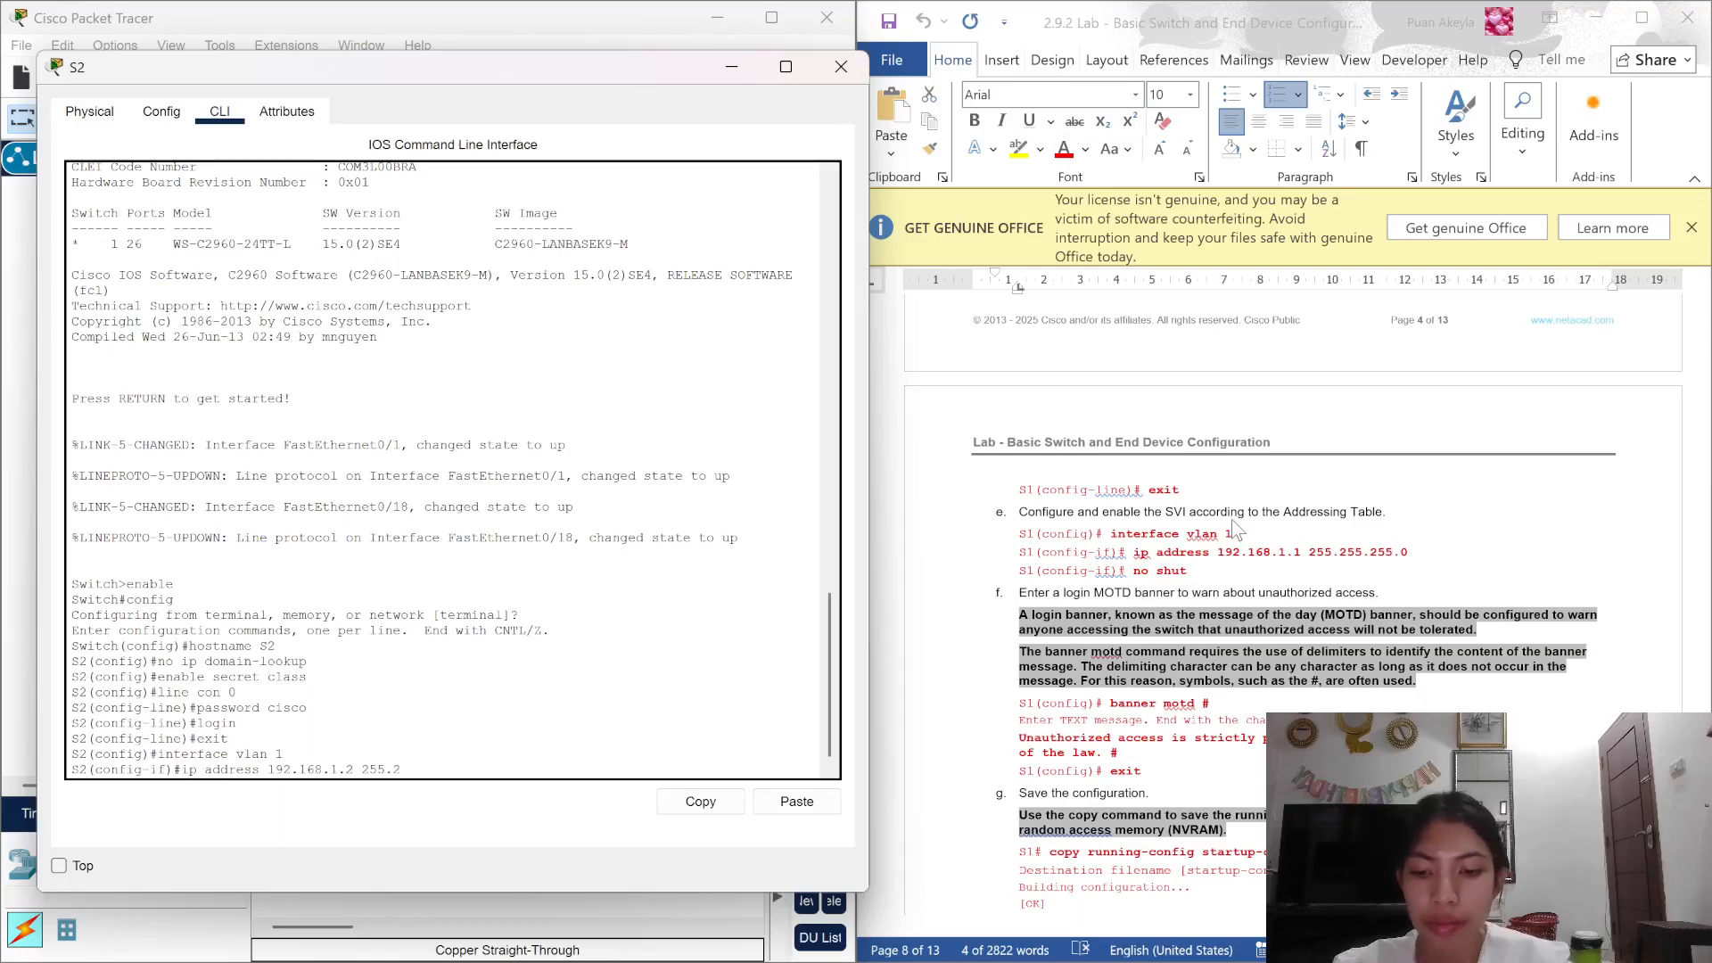
pyautogui.write('55')
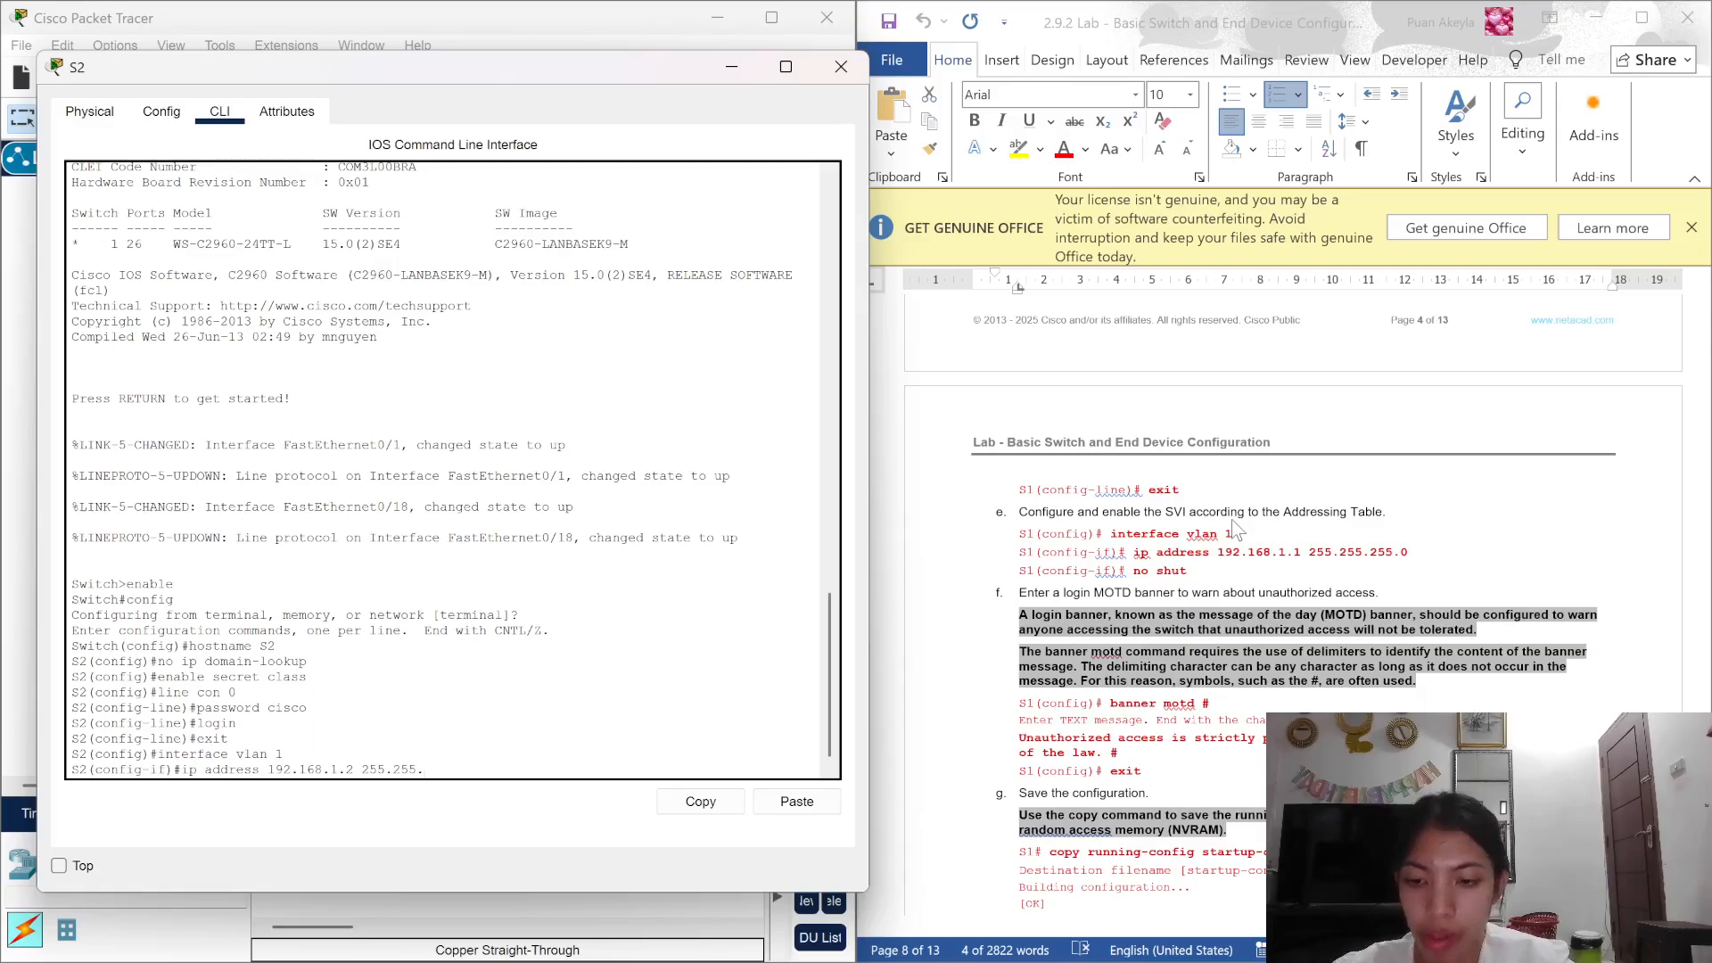
pyautogui.write('.255.0')
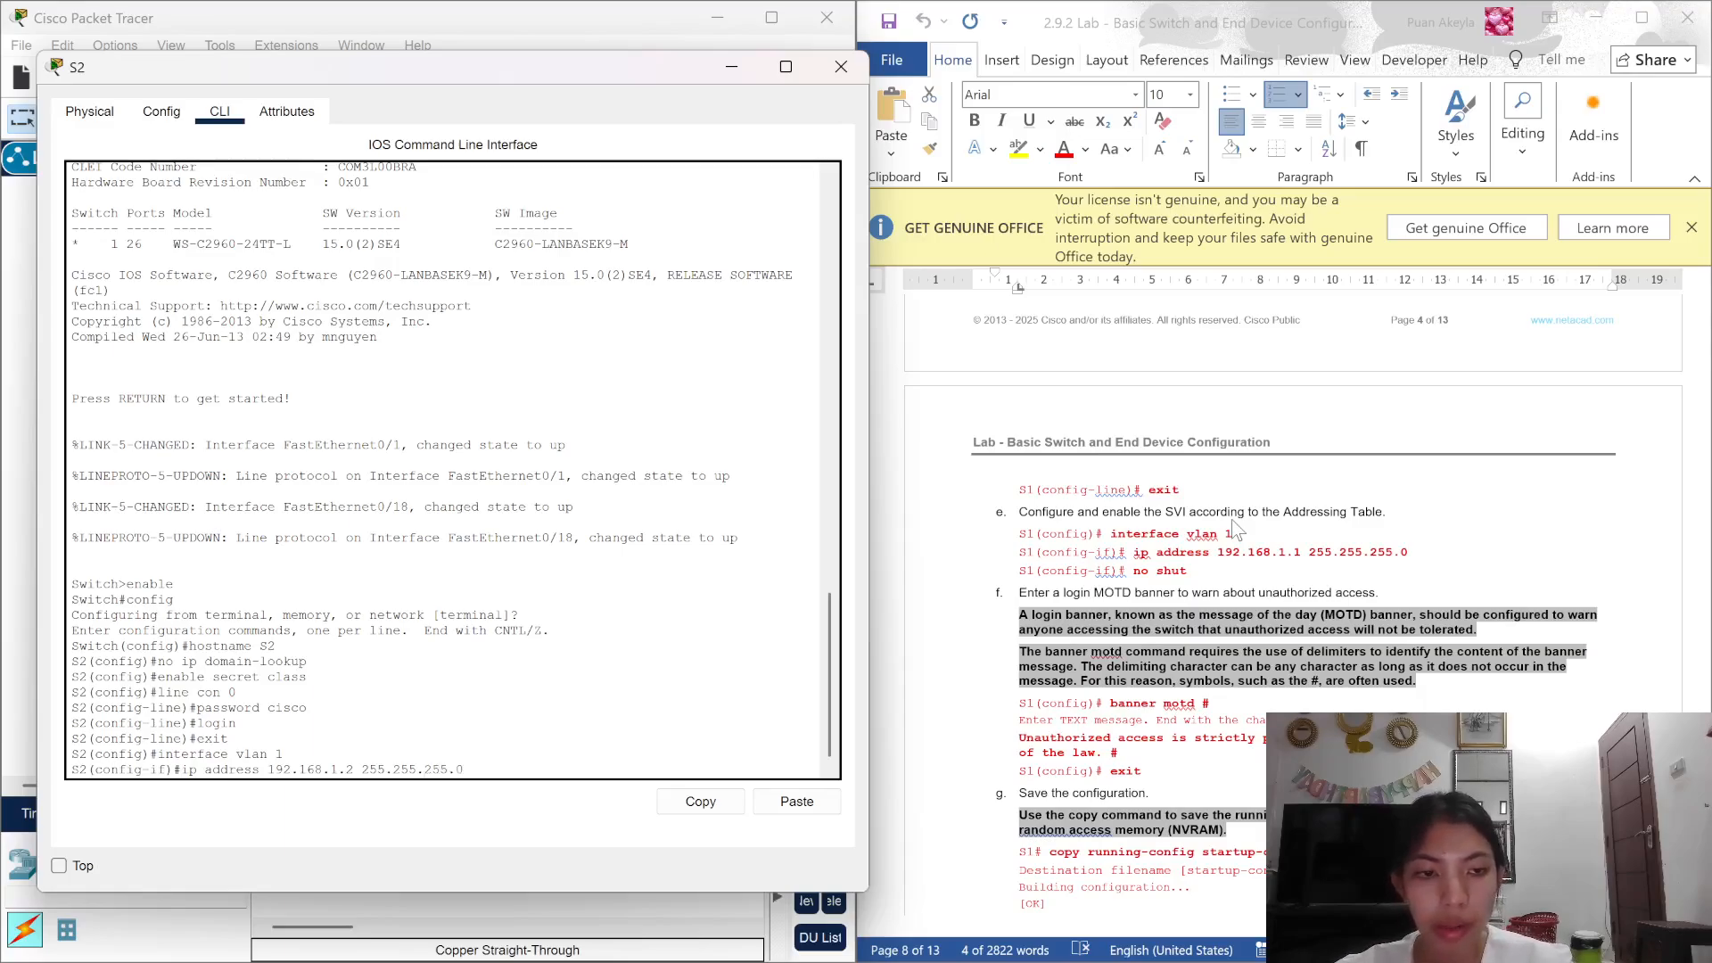
pyautogui.press('Return')
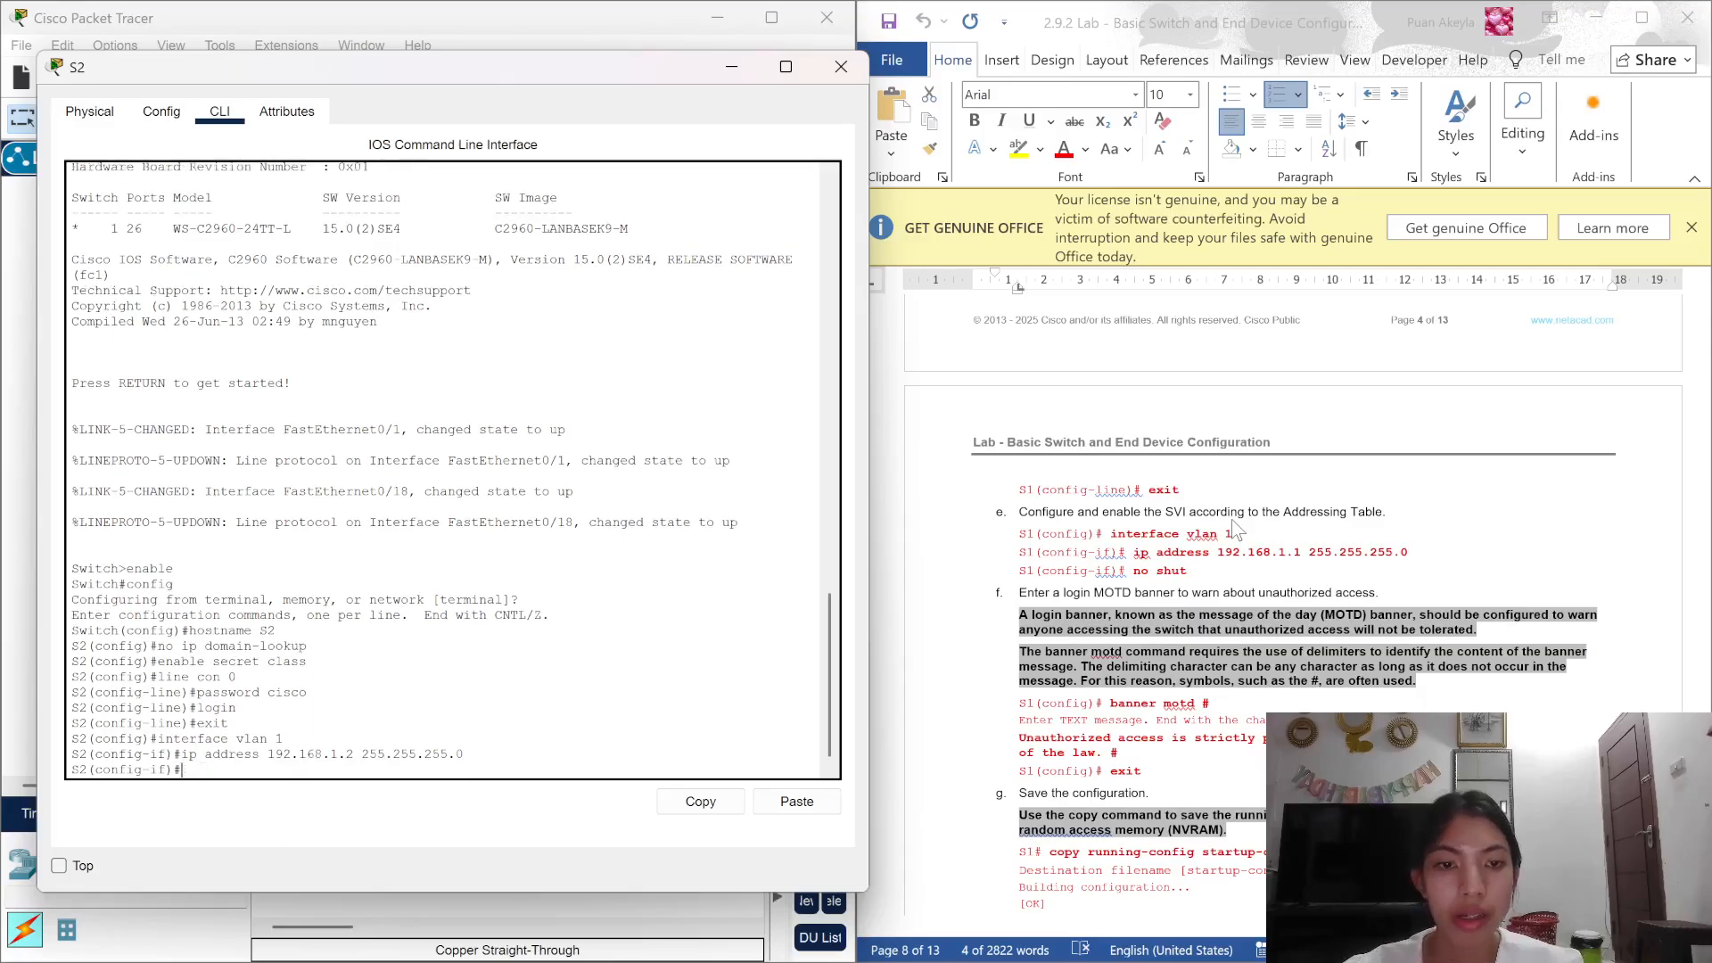
pyautogui.write('no s')
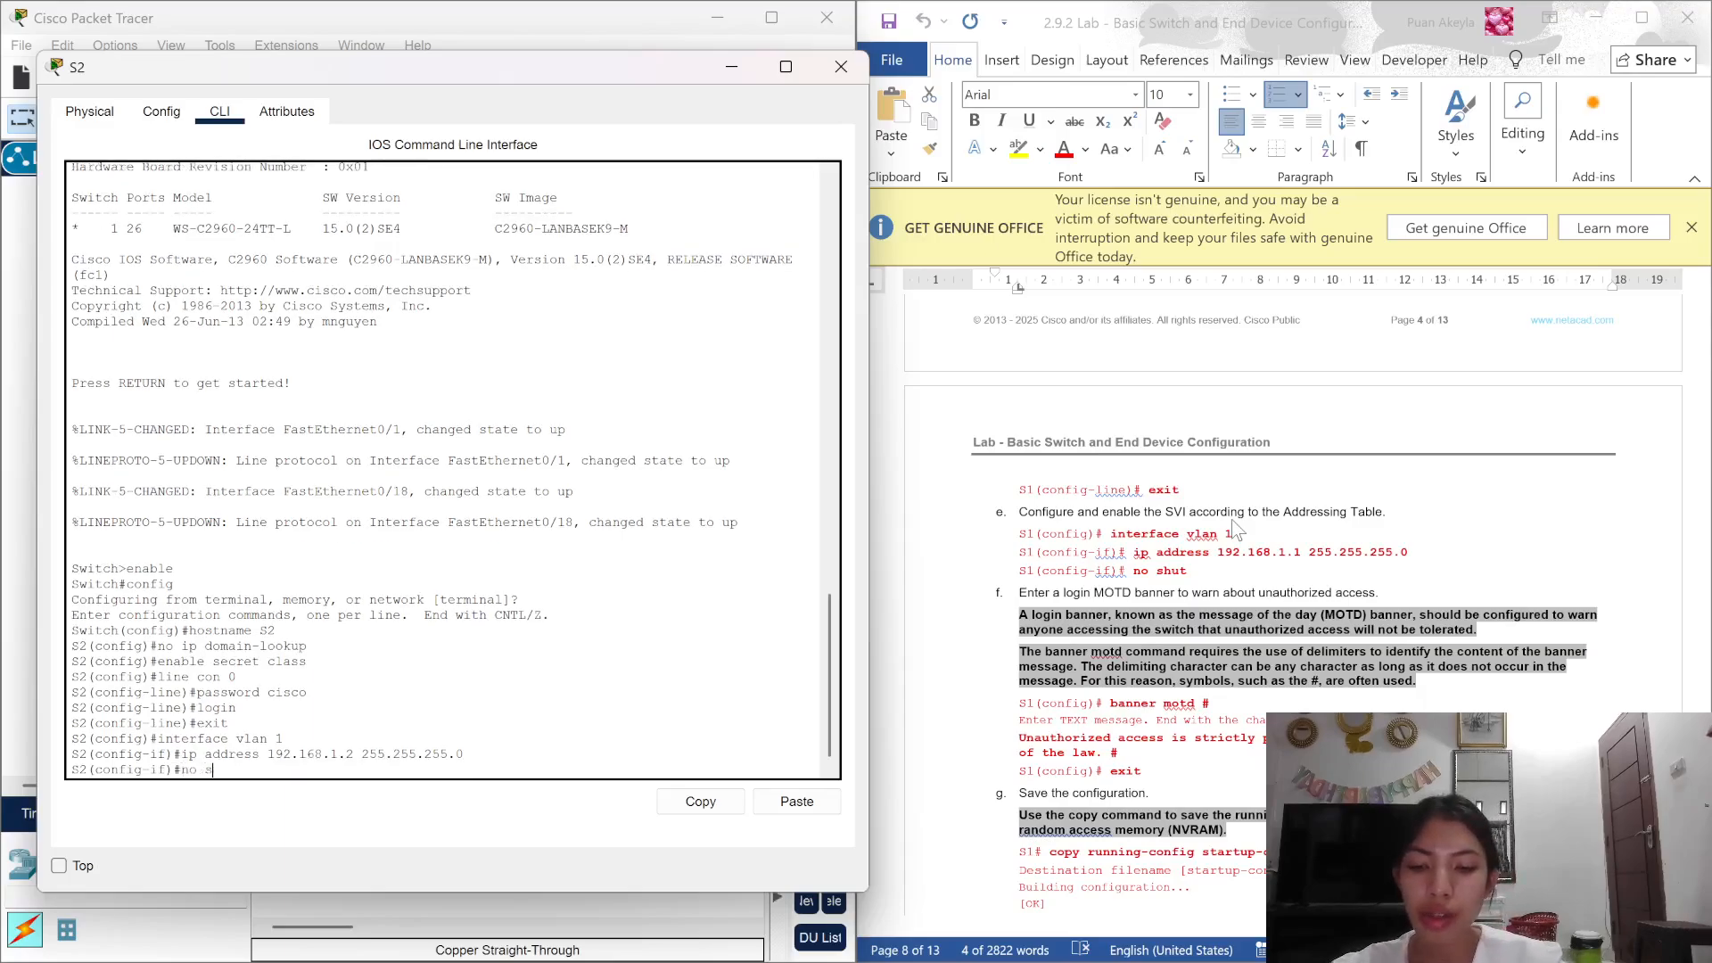
pyautogui.write('hut')
pyautogui.press('Return')
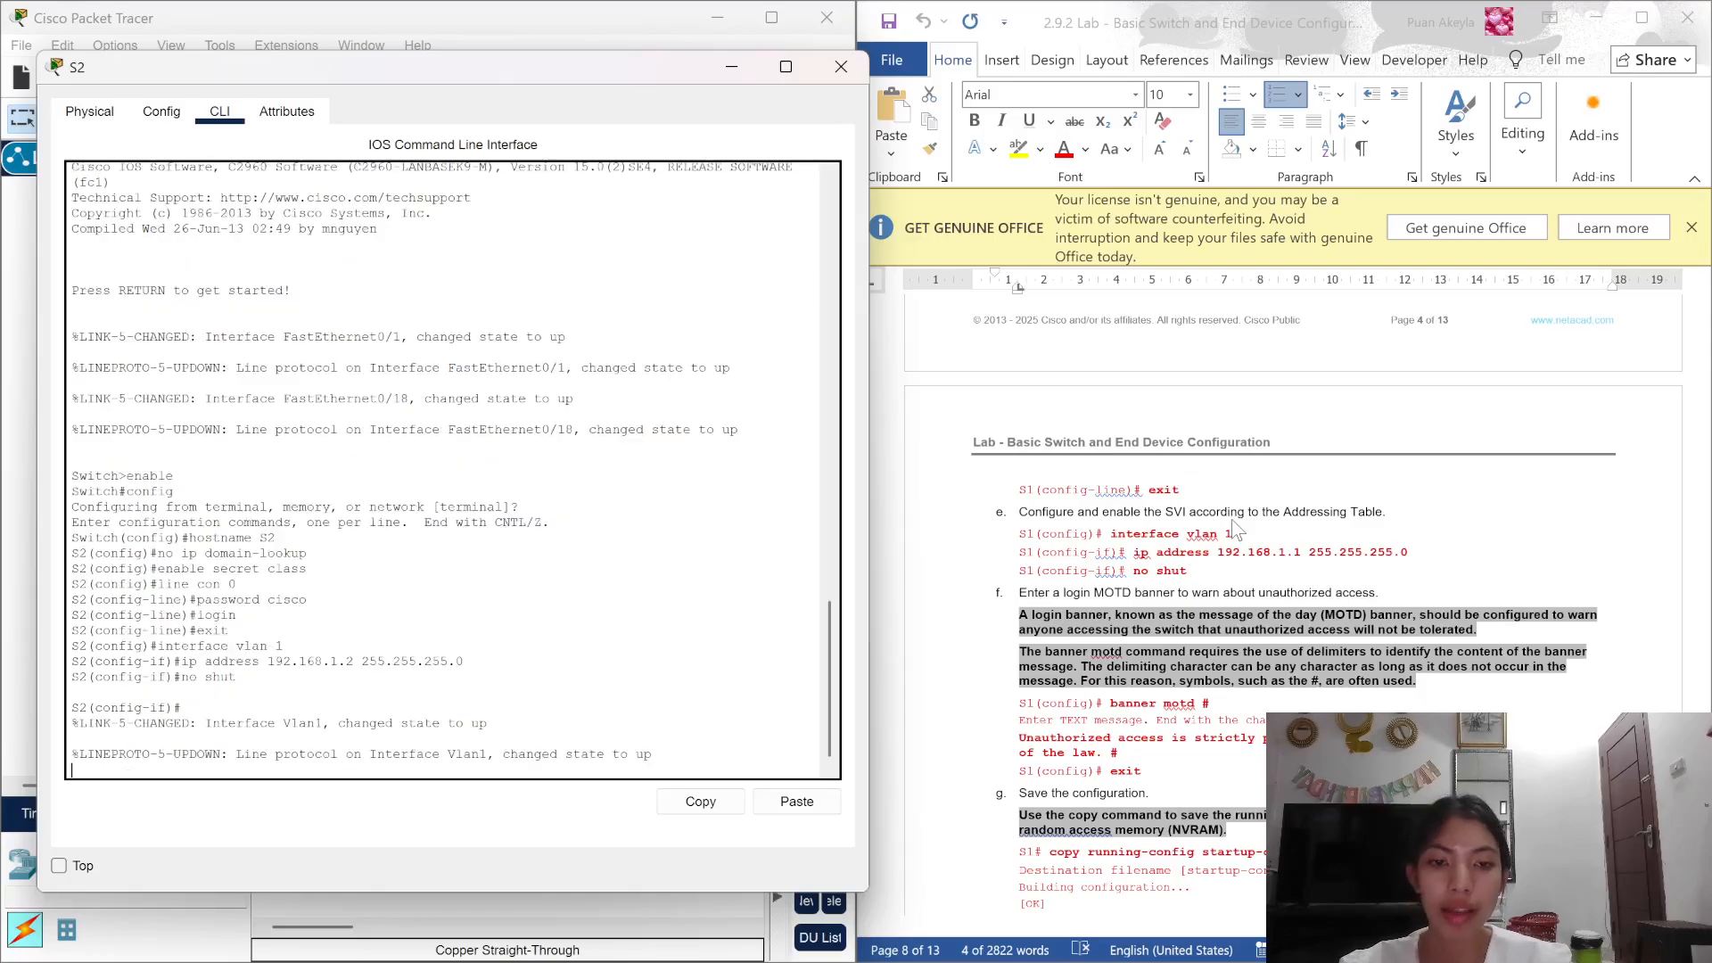
# Step: Set a # delimited MOTD banner on S2 using the unauthorized-access message pasted from the lab document
pyautogui.press('Return')
pyautogui.write('ban')
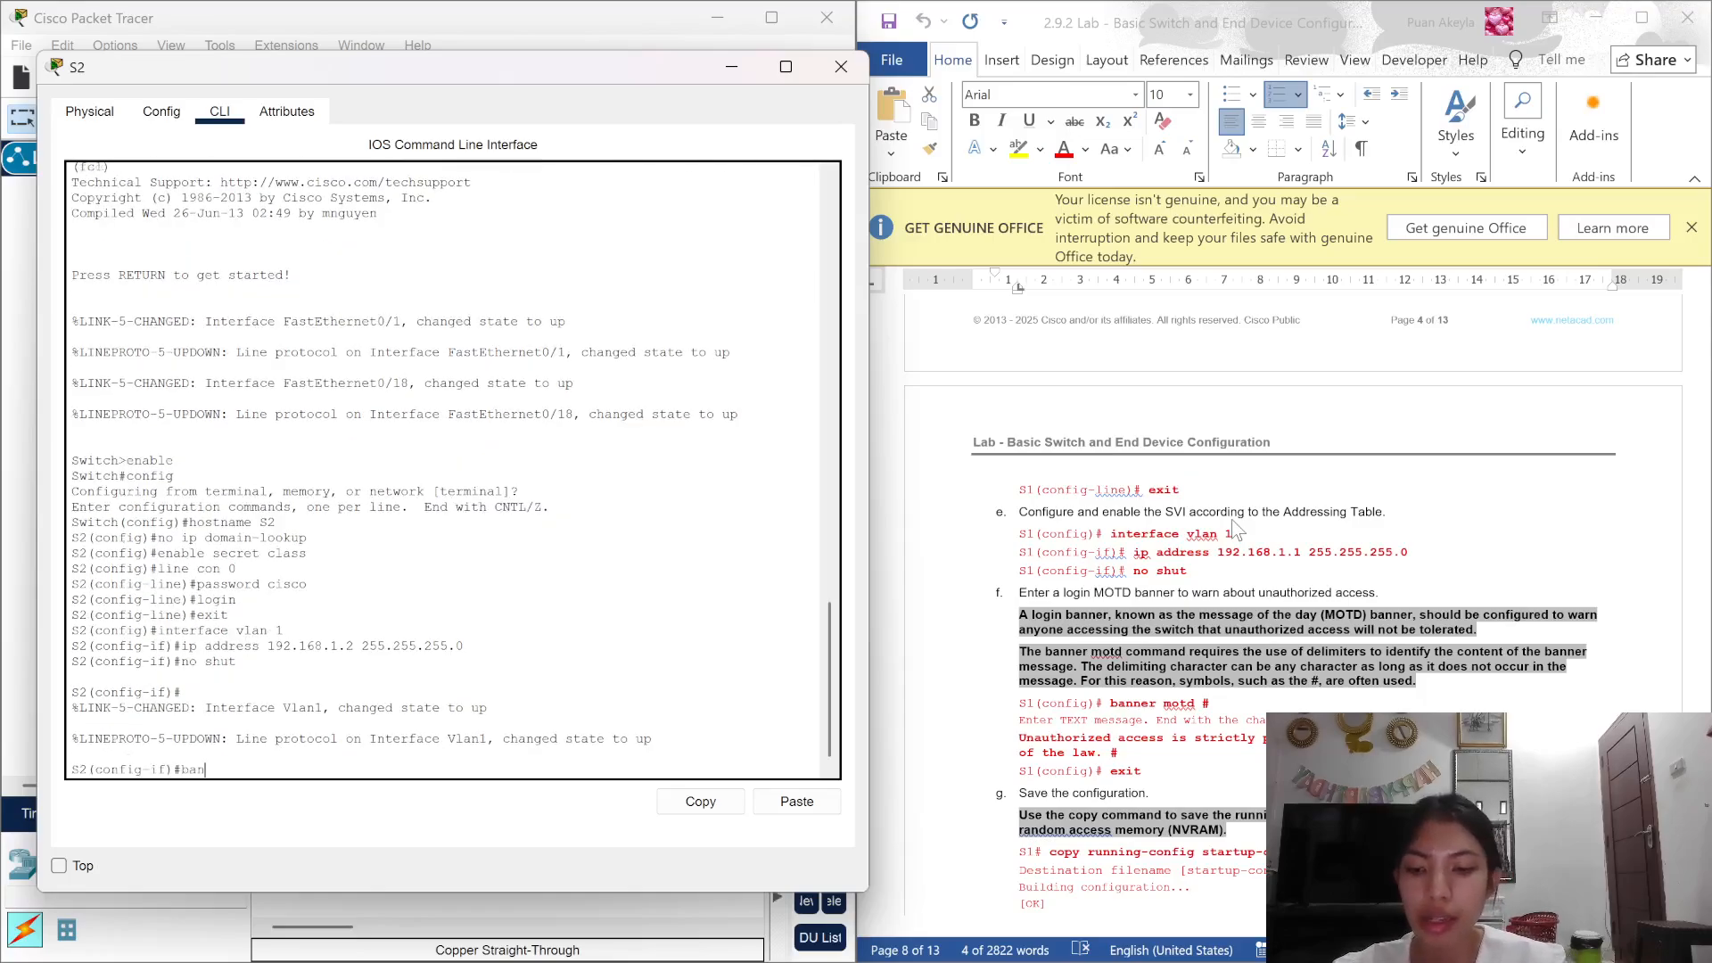
pyautogui.write('ner mo')
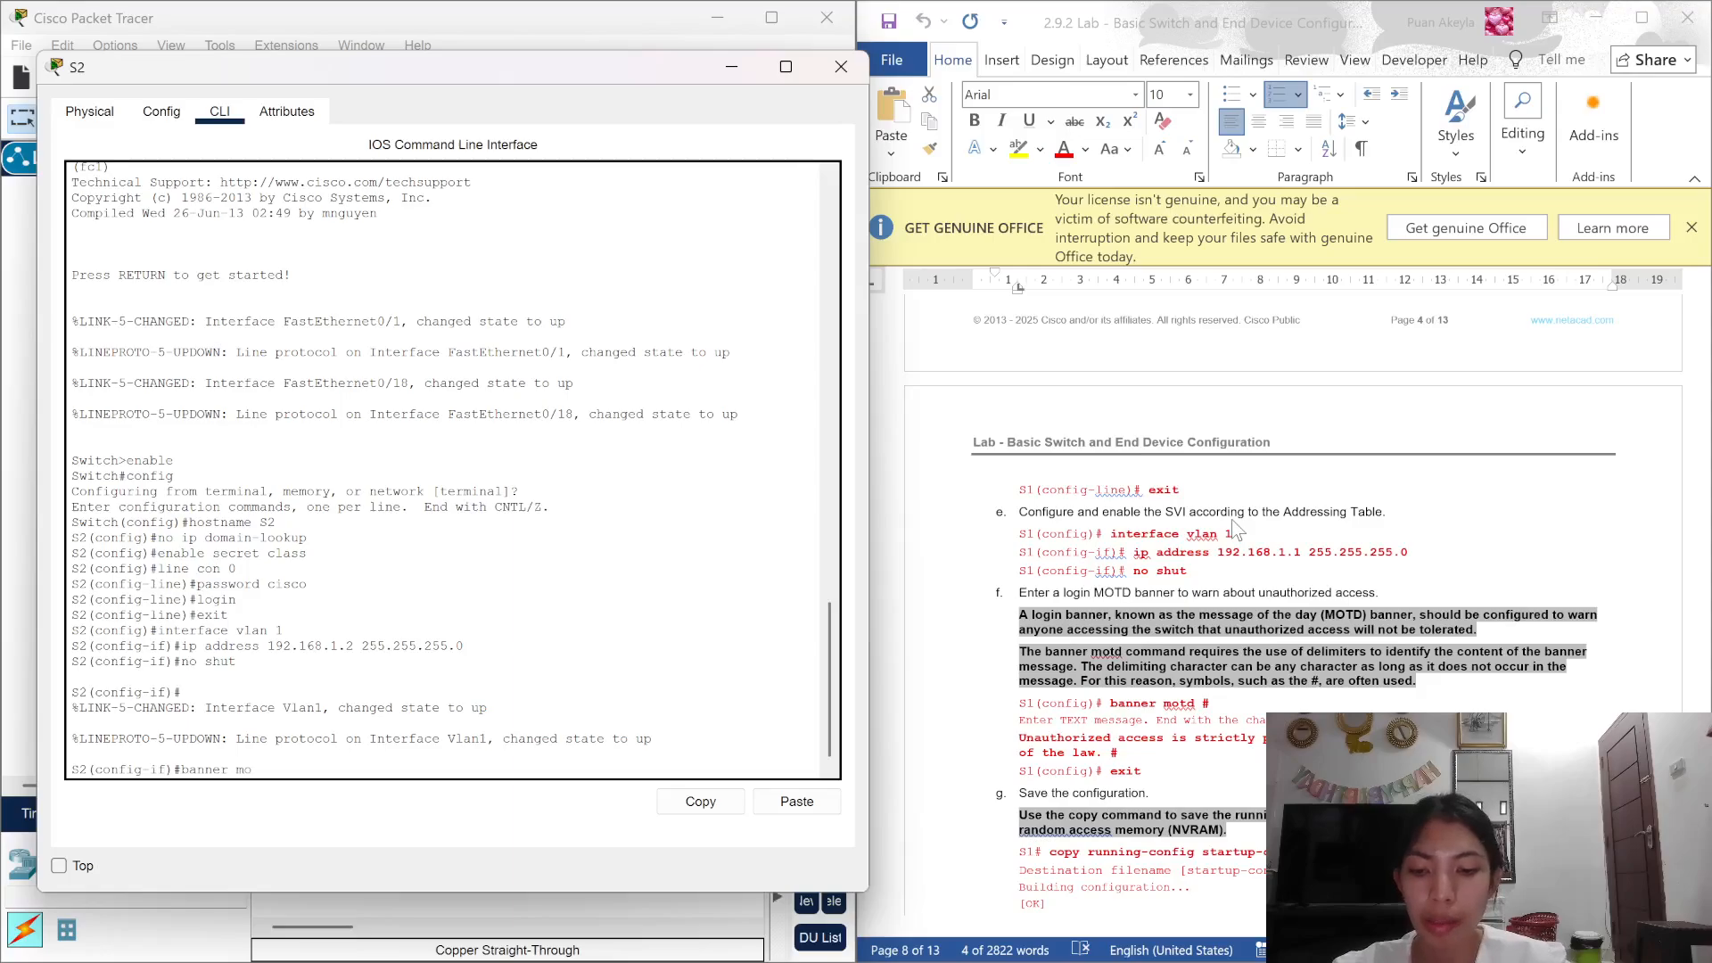
pyautogui.write('td #')
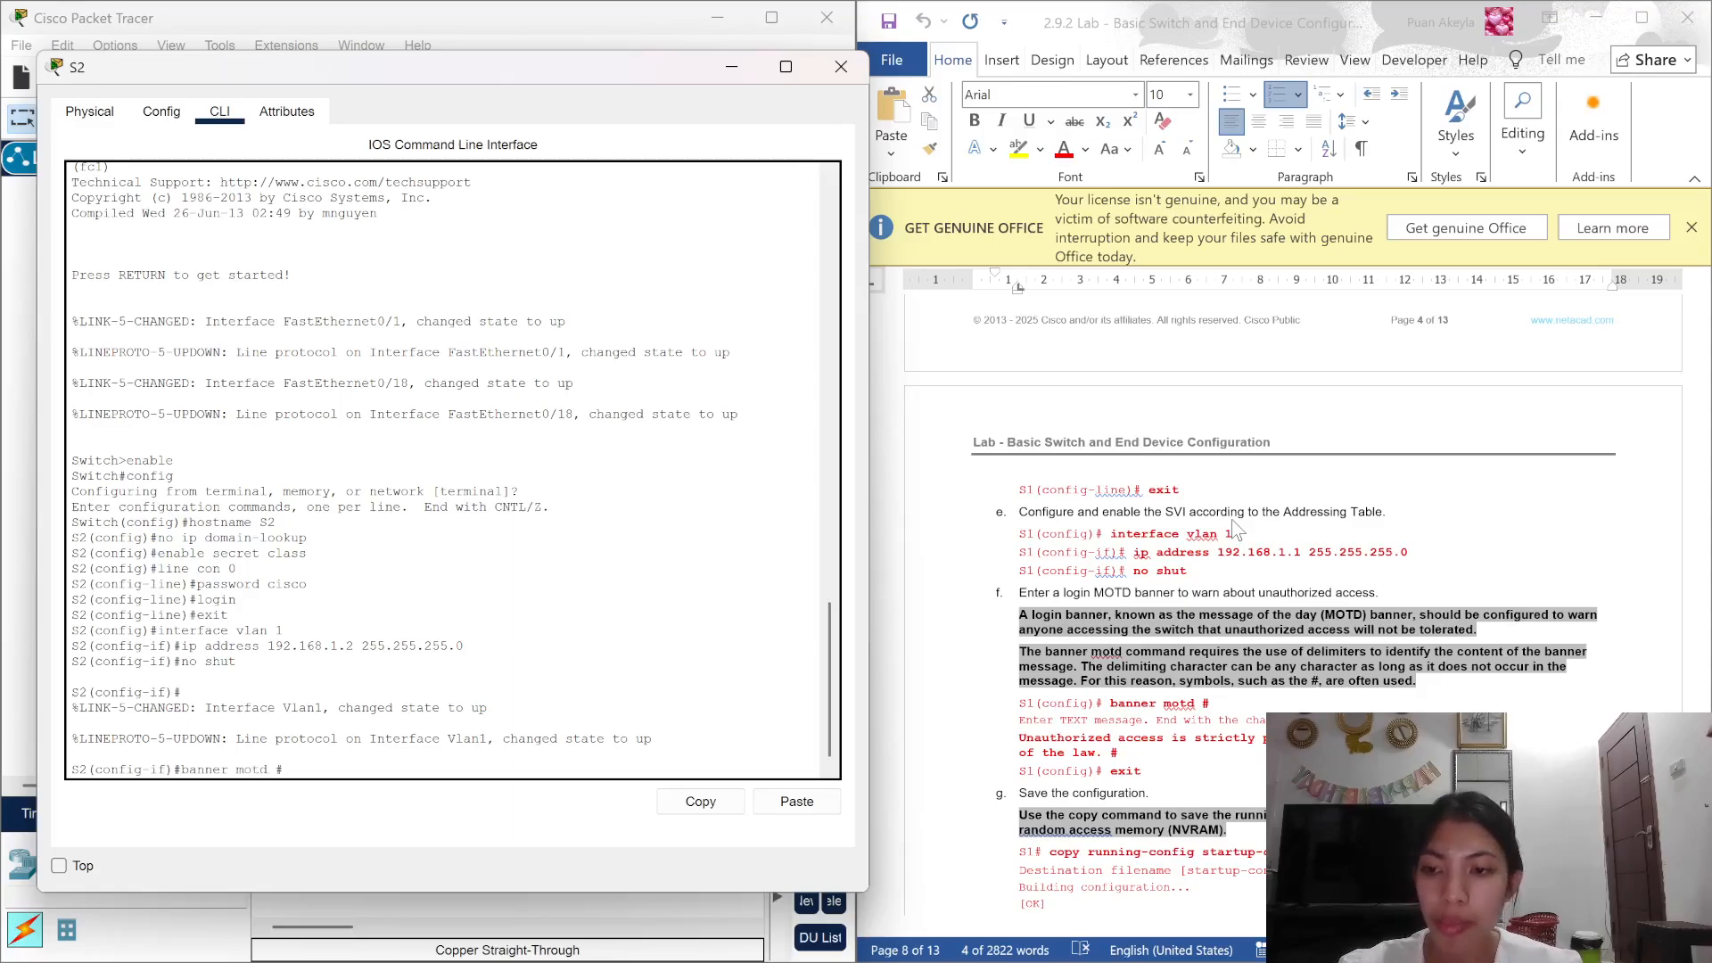
pyautogui.press('Return')
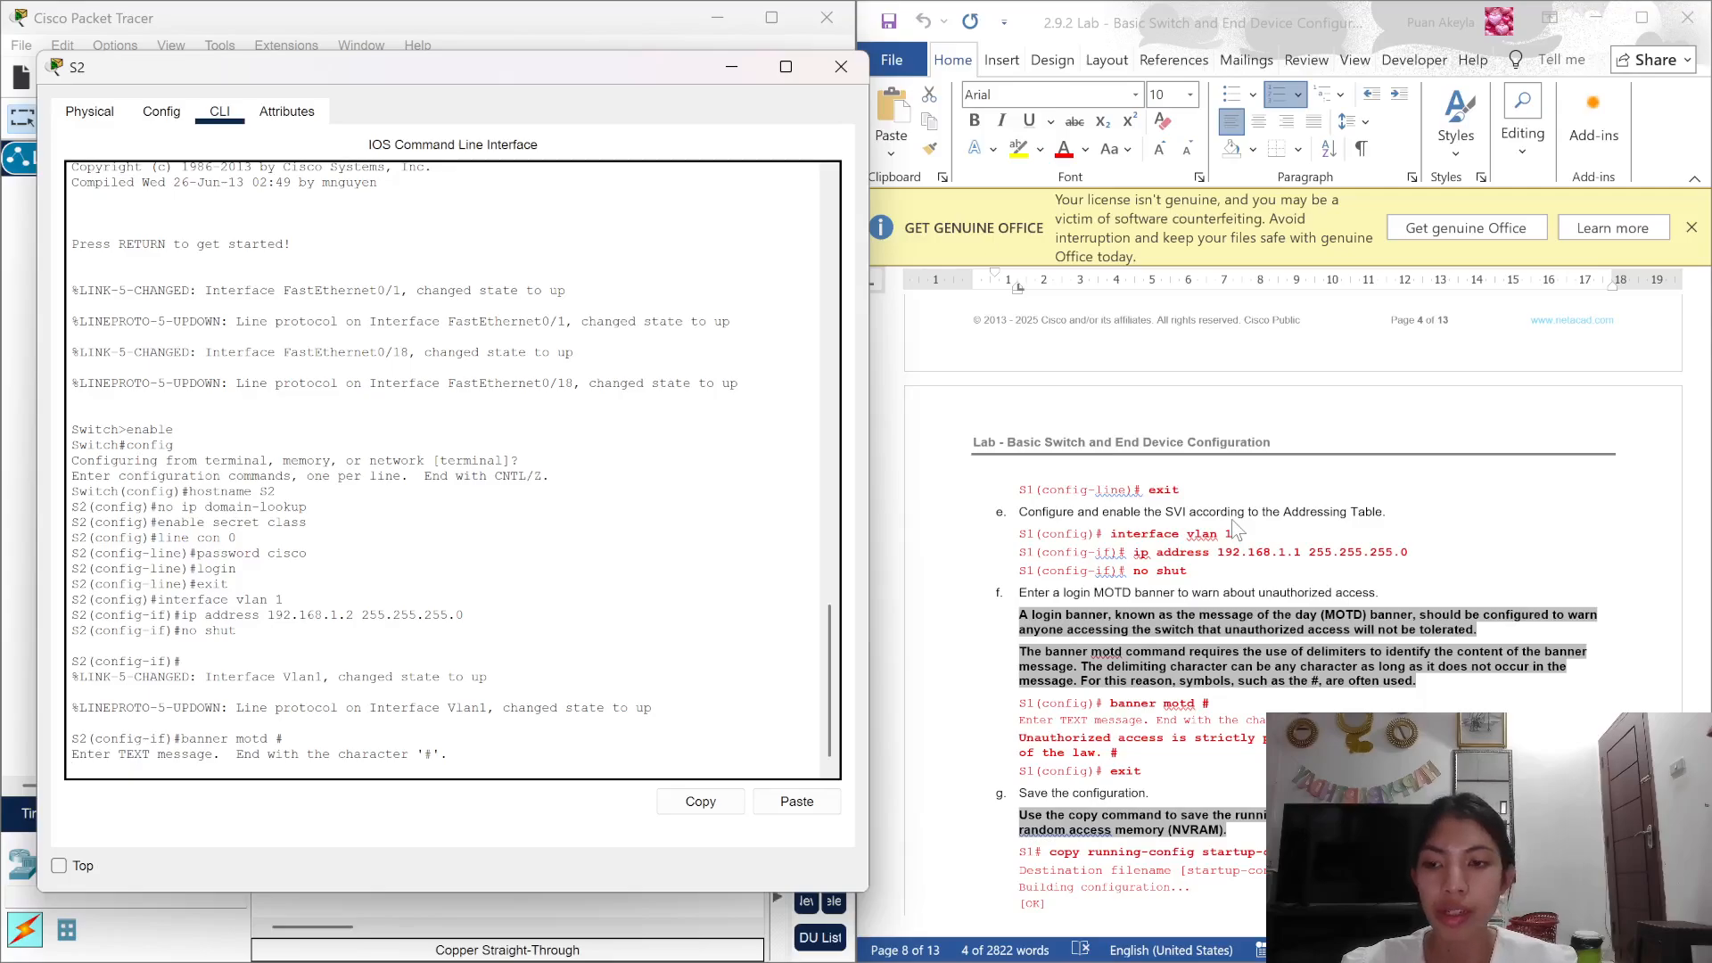
pyautogui.scroll(-5, 1233, 517)
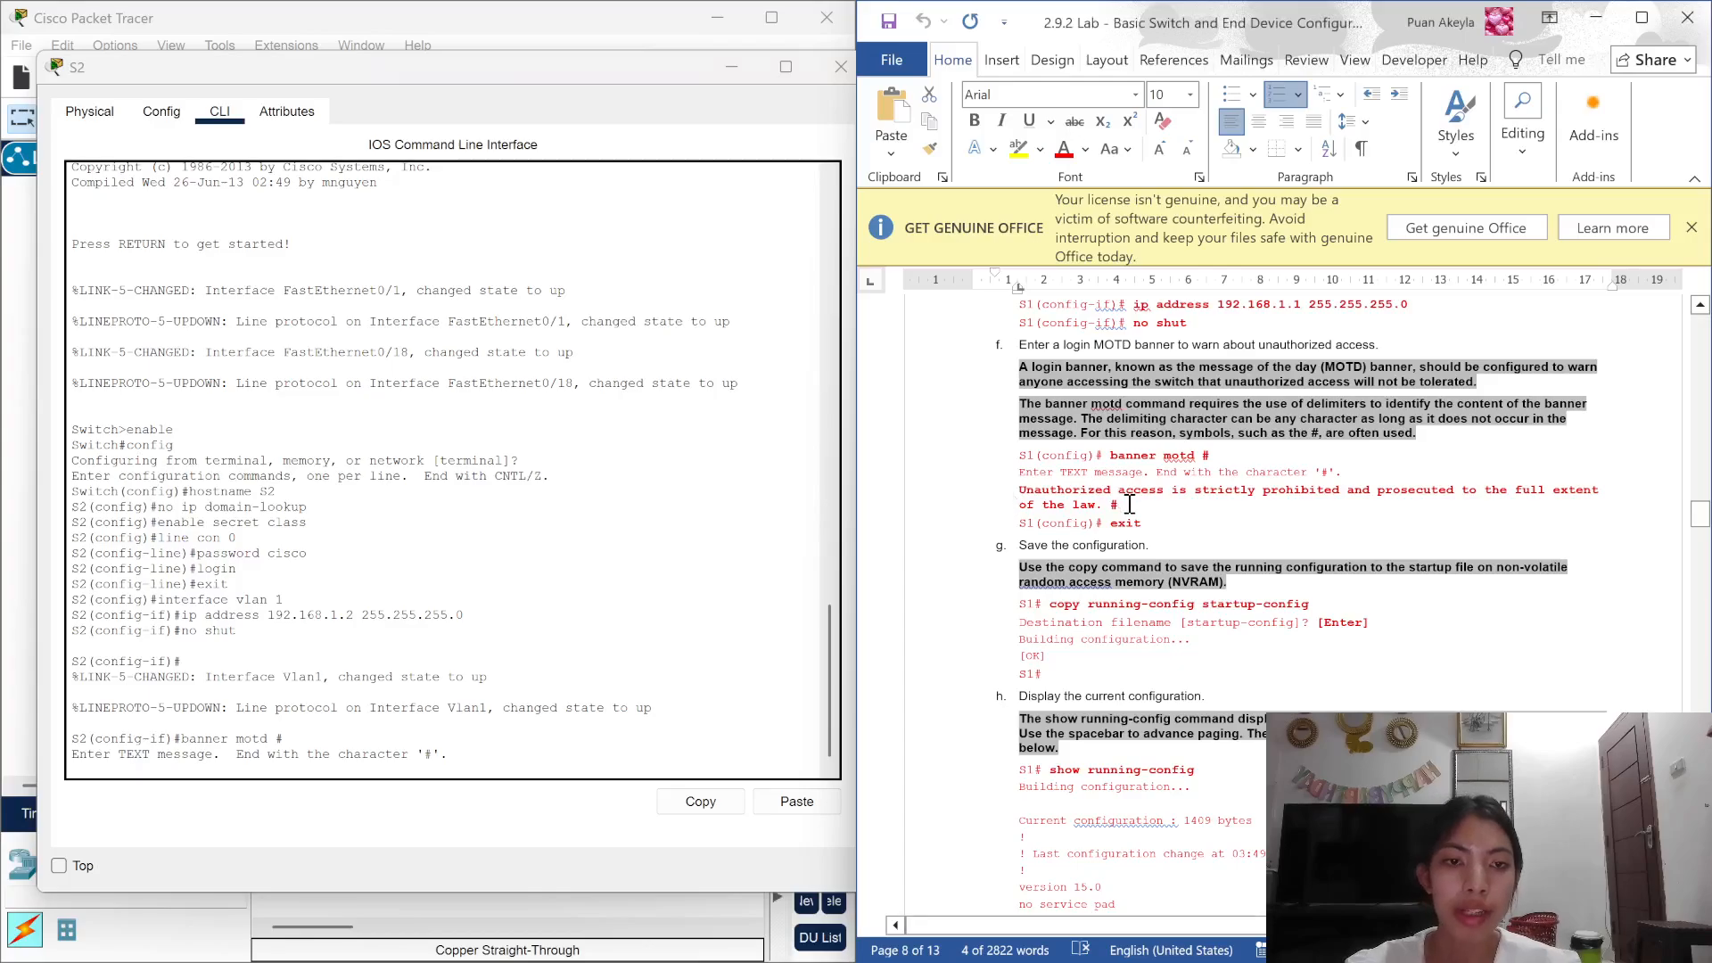
pyautogui.moveTo(1123, 505); pyautogui.dragTo(1014, 496)
pyautogui.press('super+c')
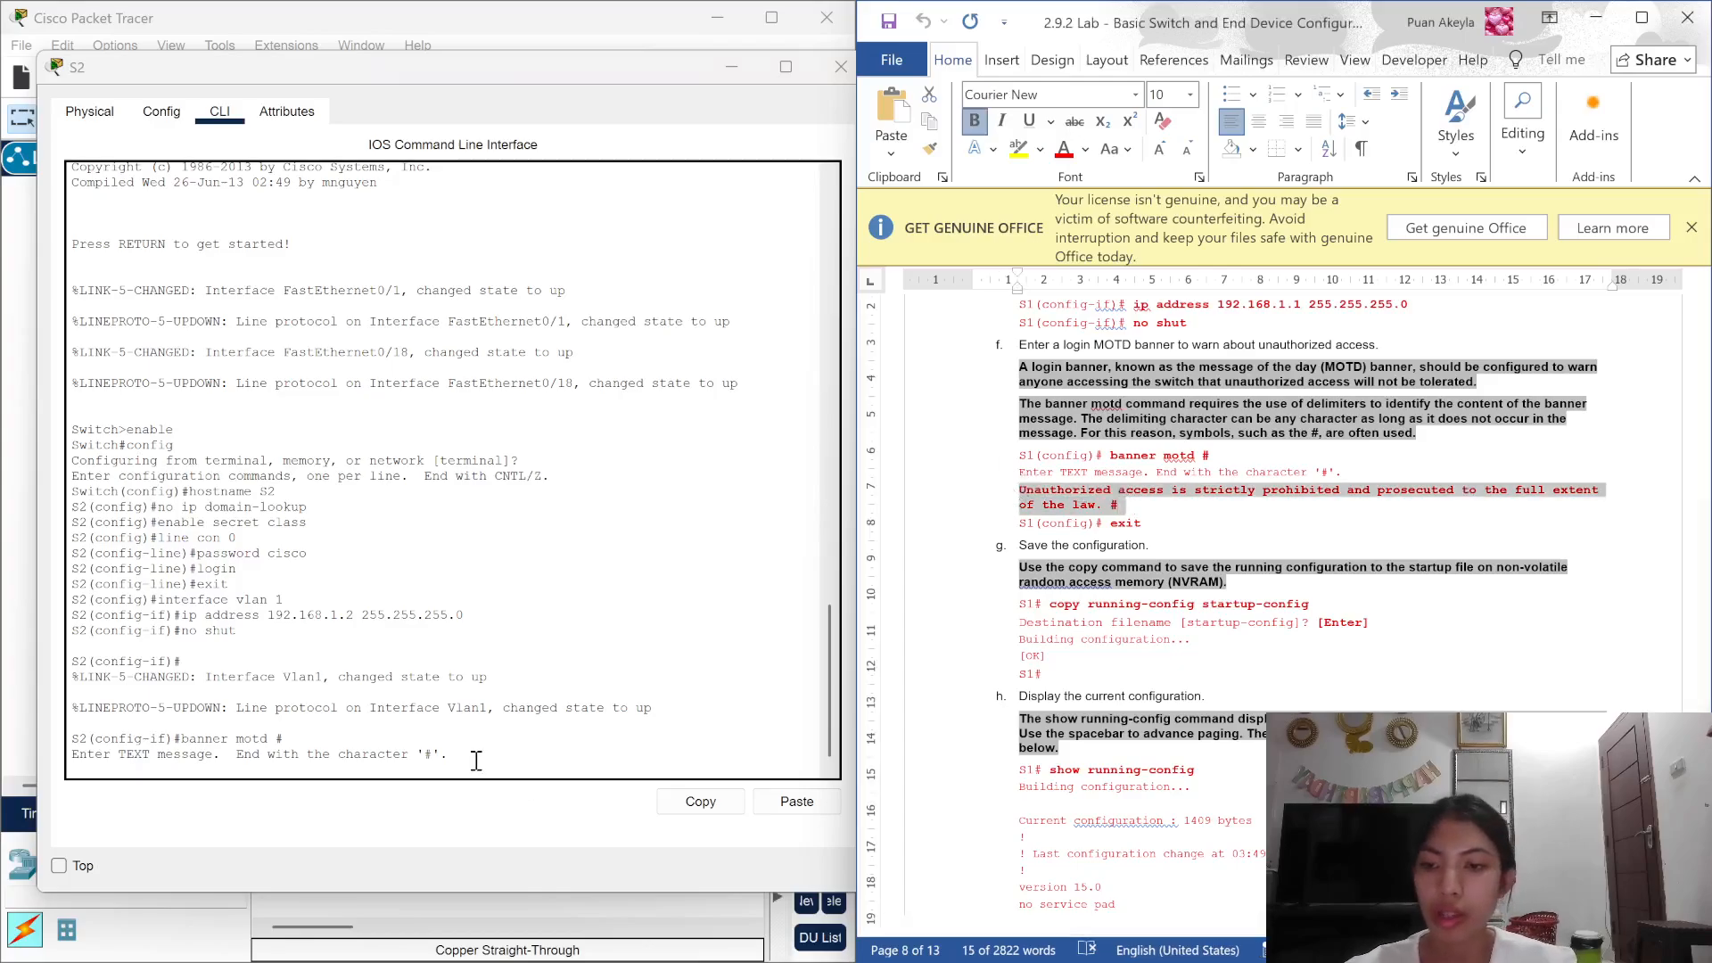
pyautogui.click(475, 761)
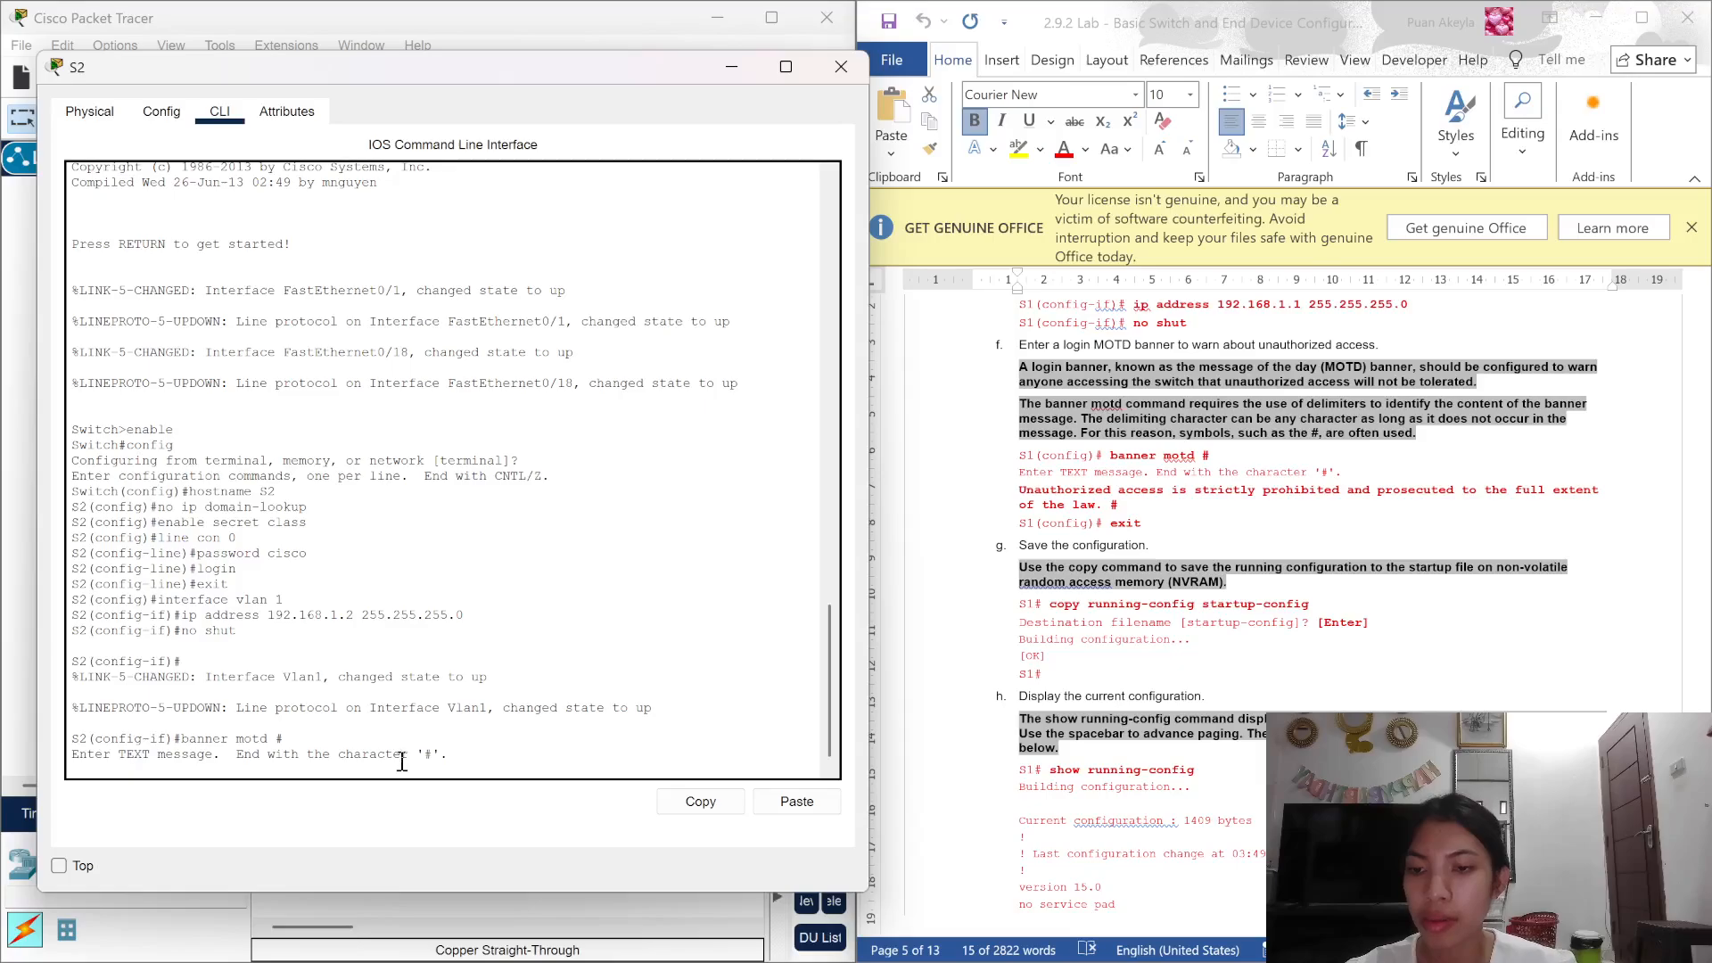
pyautogui.rightClick(329, 768)
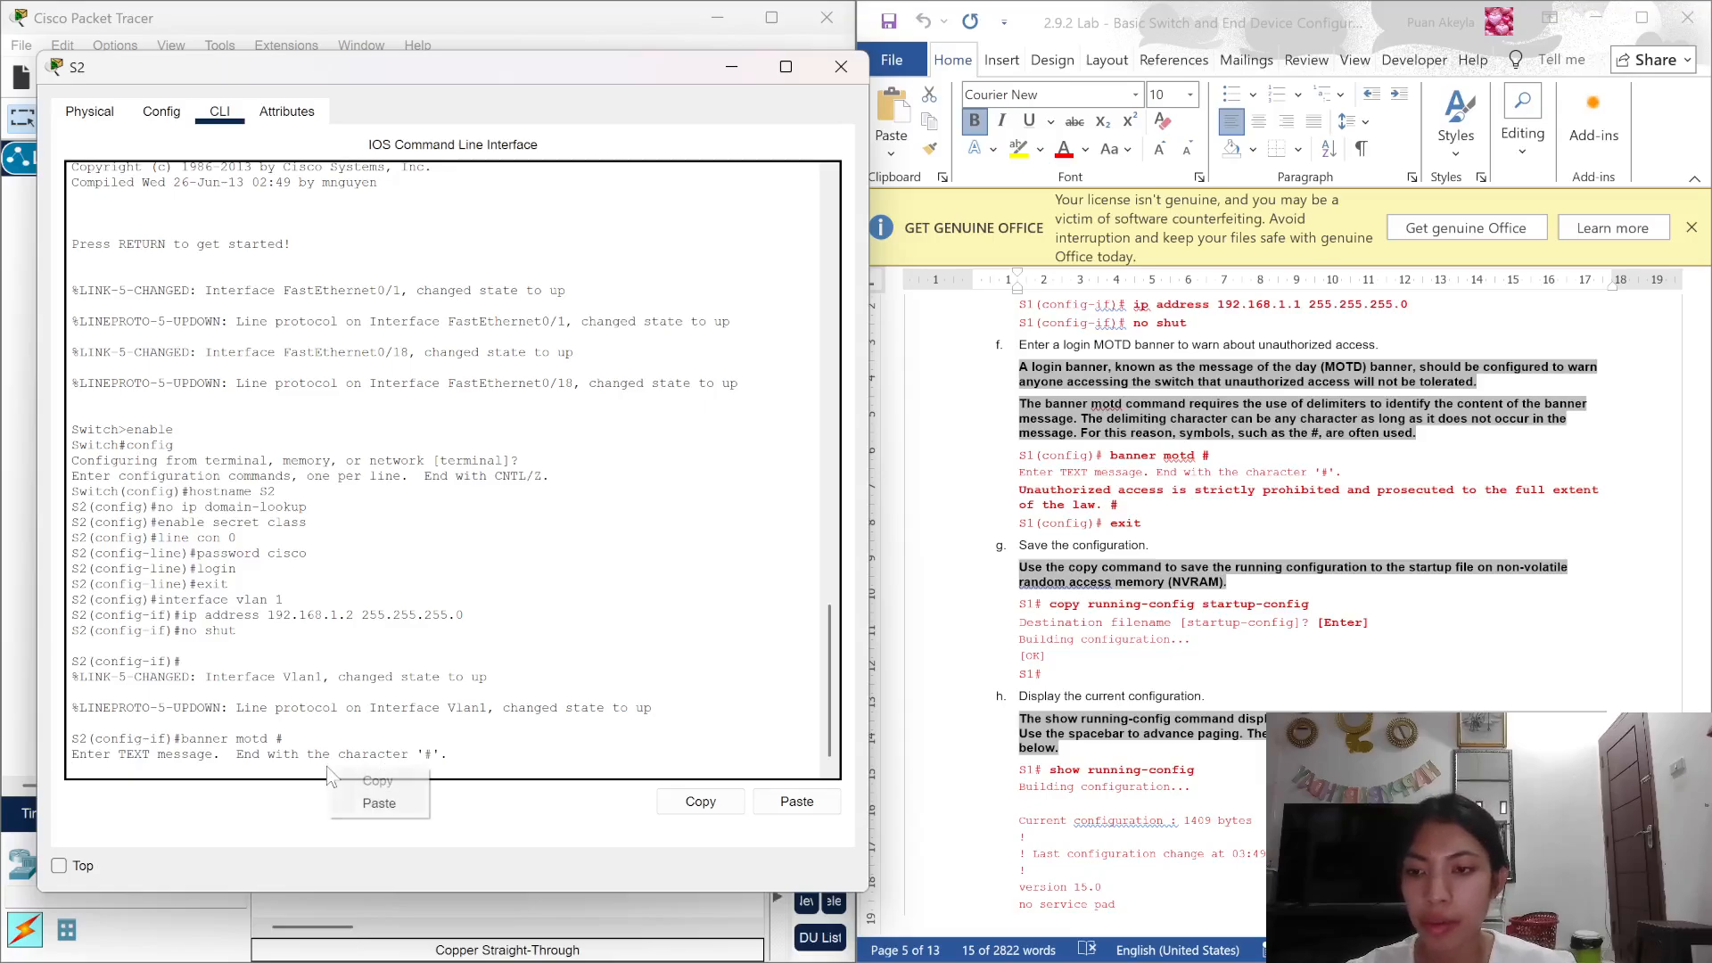
pyautogui.click(381, 820)
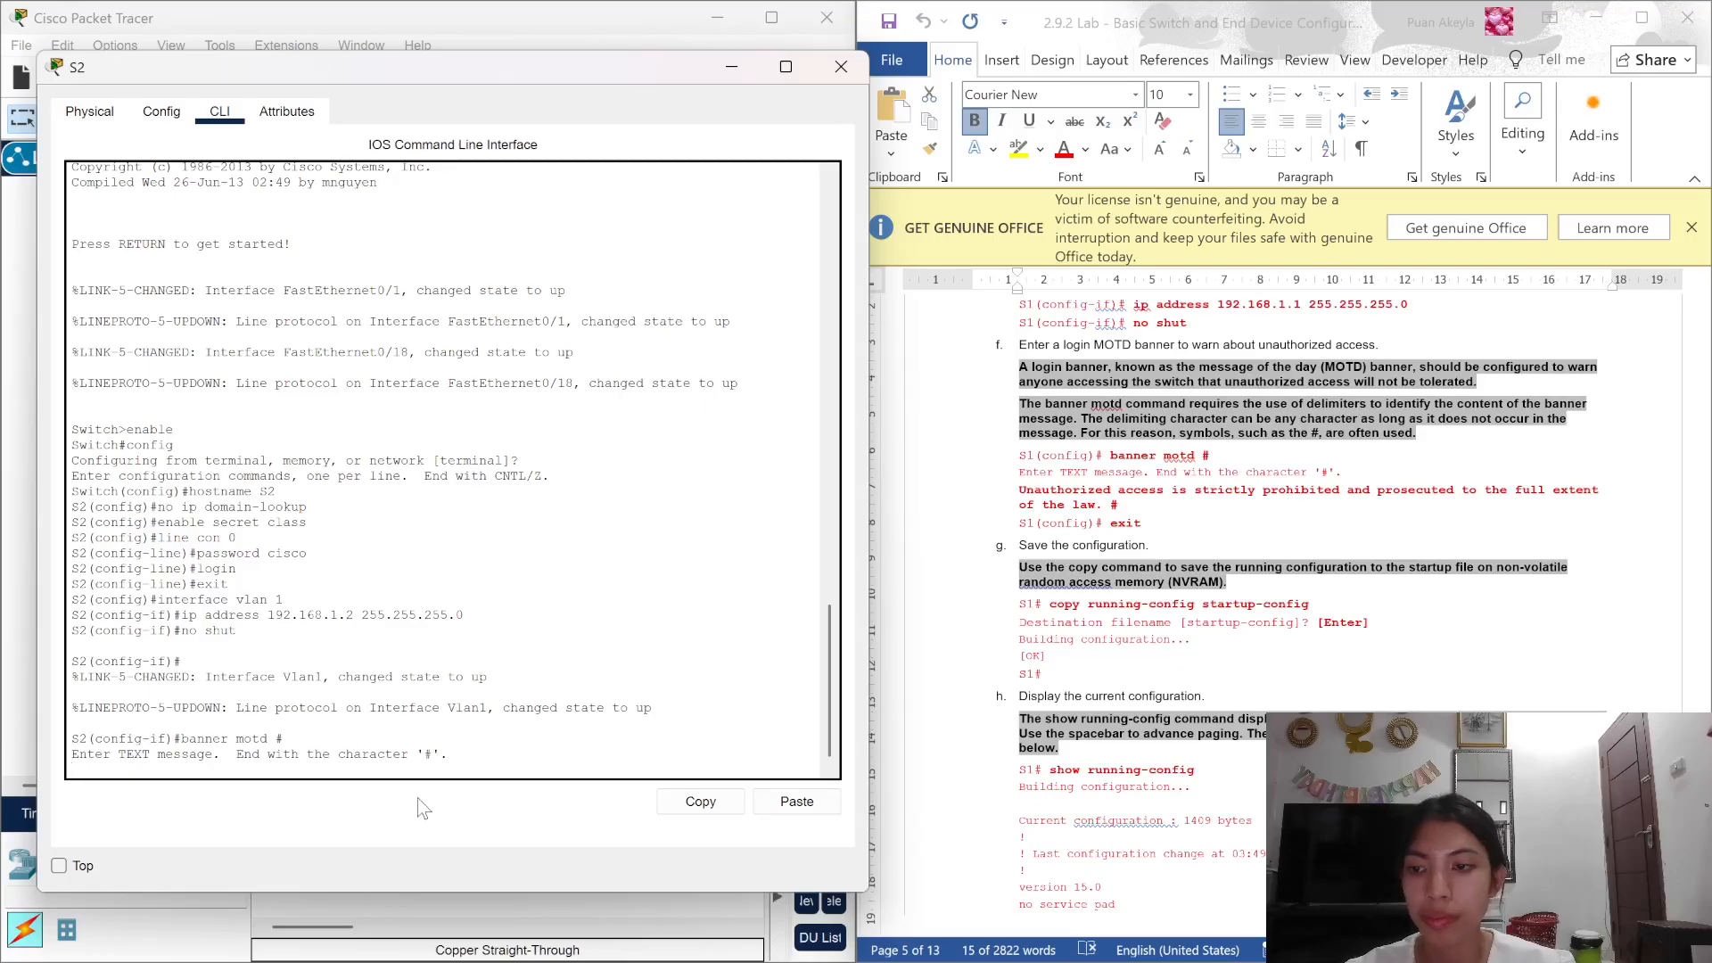
pyautogui.rightClick(361, 778)
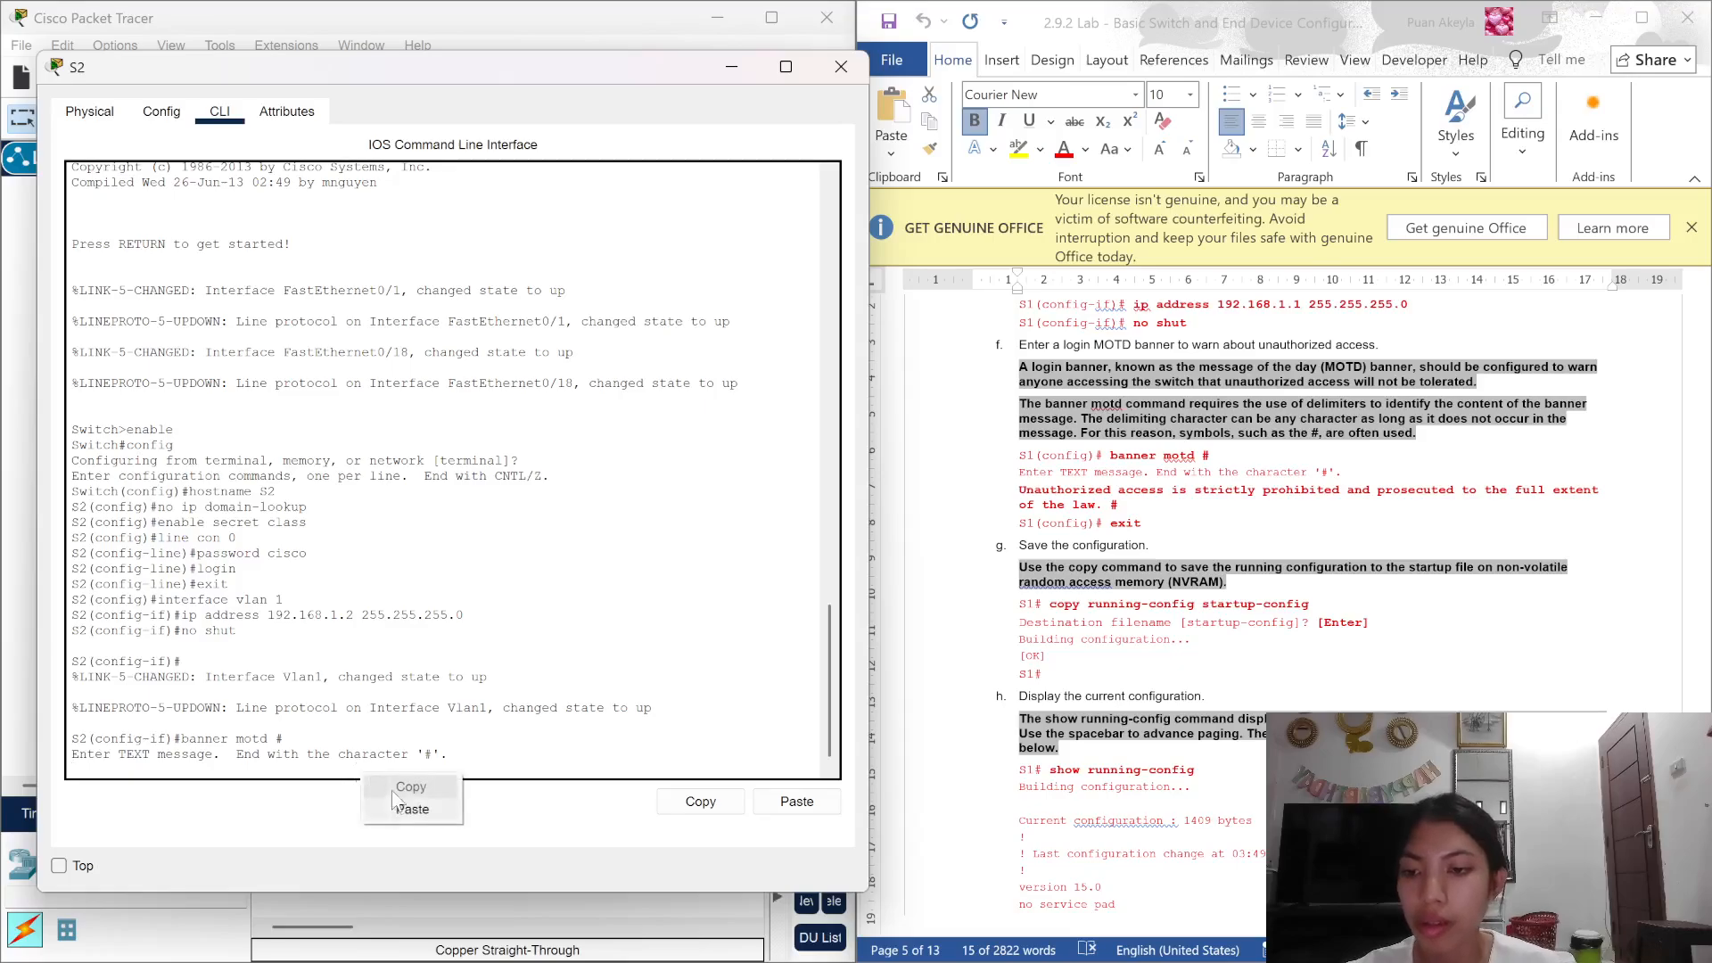
pyautogui.click(400, 809)
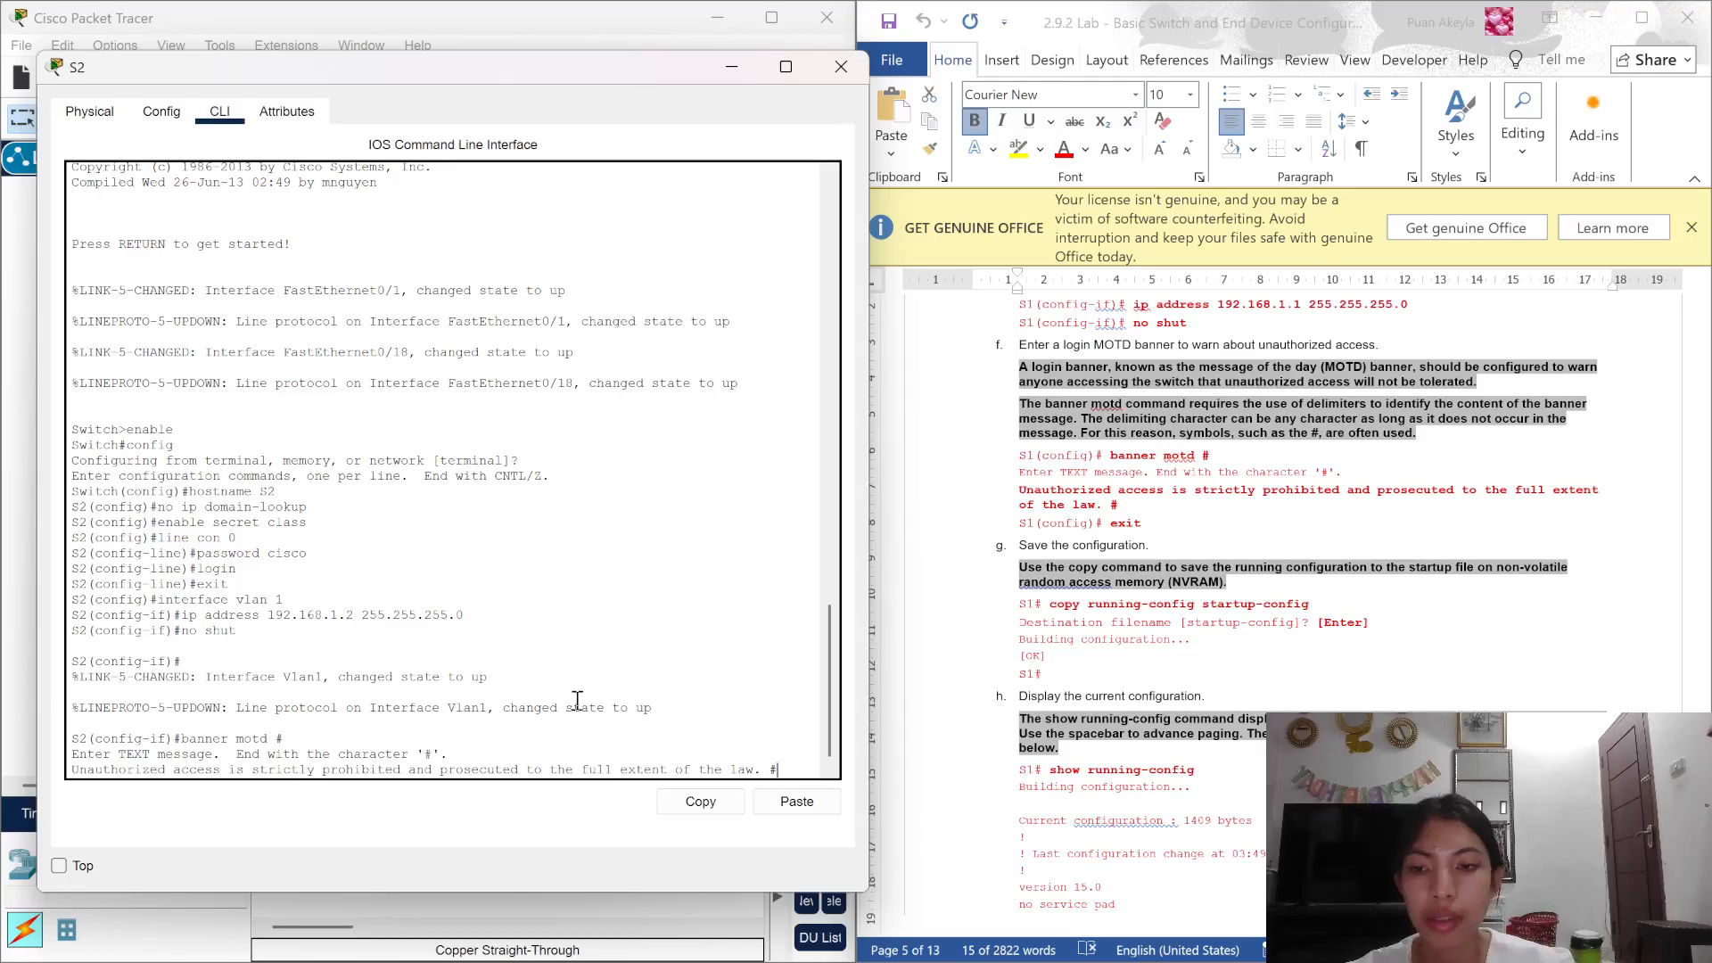
pyautogui.press('Return')
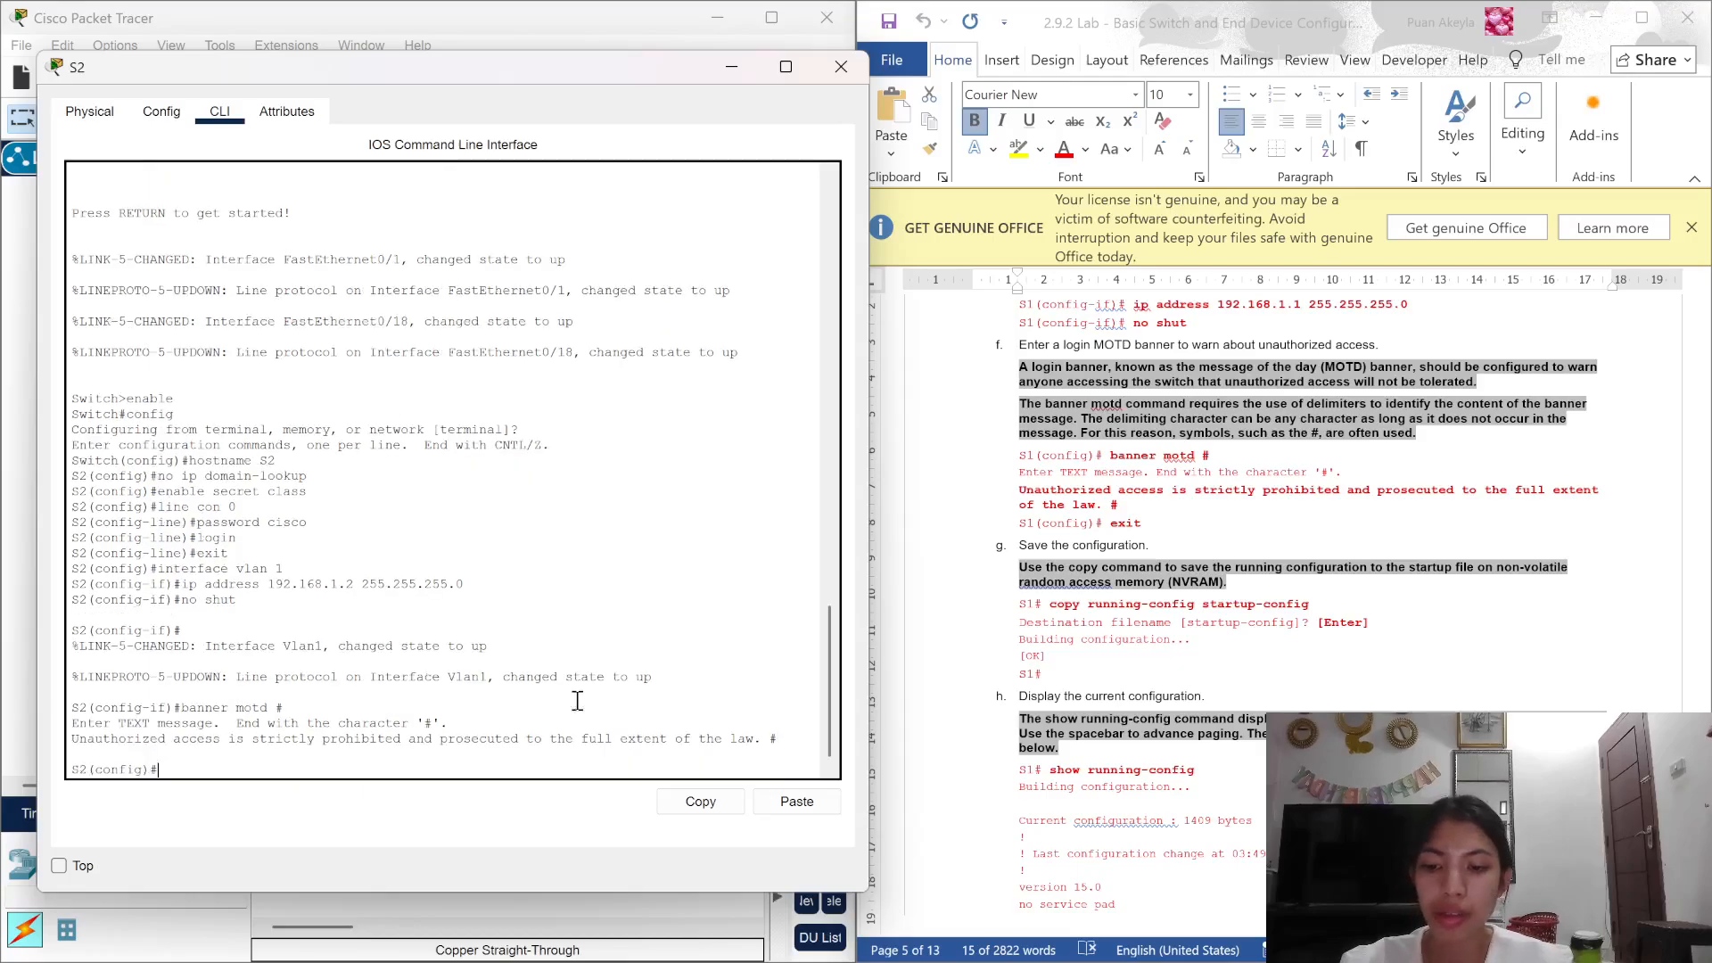
# Step: Exit configuration mode and start typing copy running-config startup-config
pyautogui.write('exit')
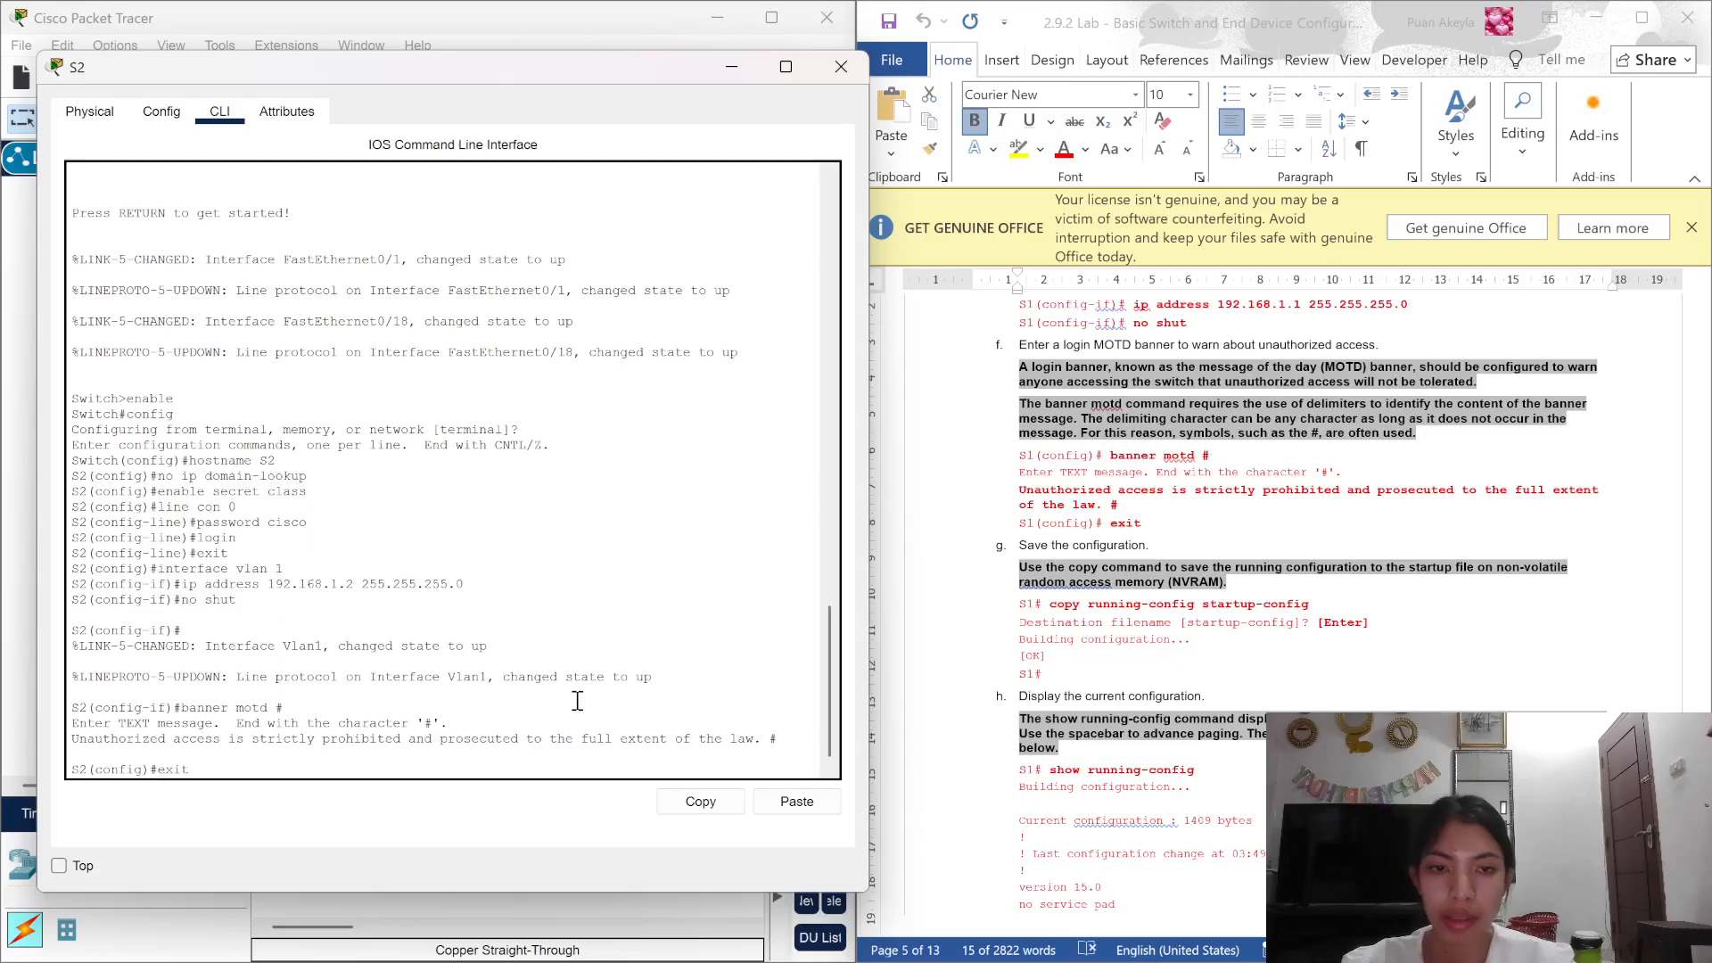
pyautogui.press('Return')
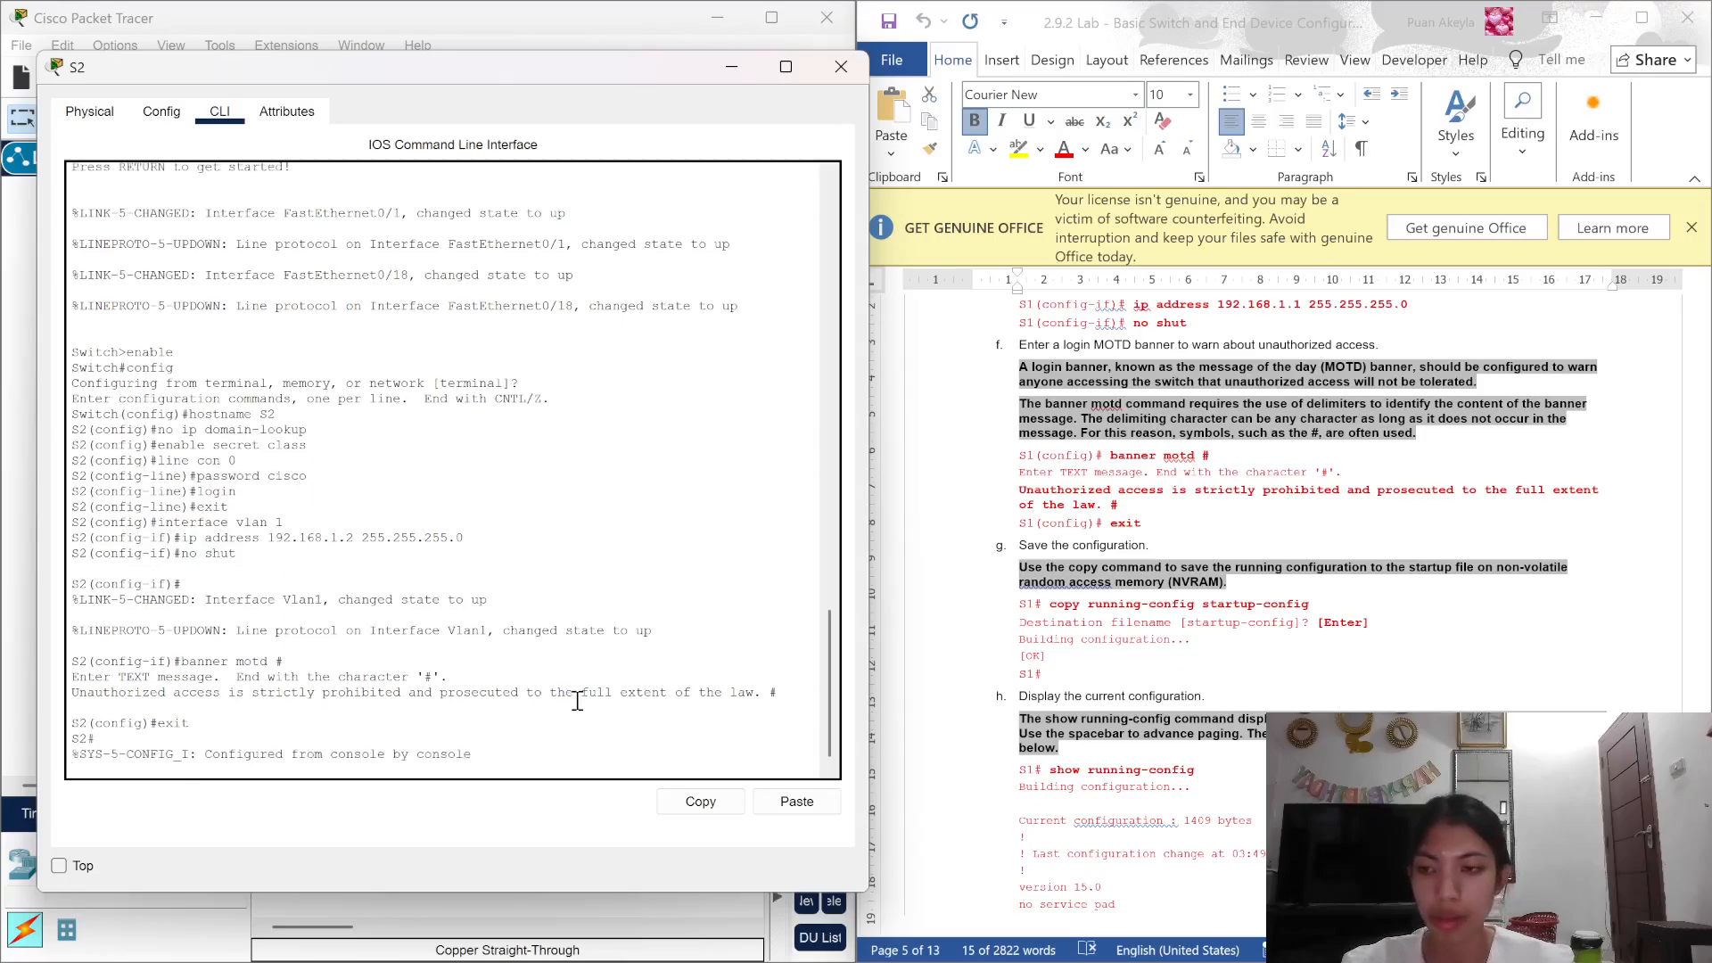
# Step: Save S2's running-config to startup-config, retyping the command after a misspelled first attempt
pyautogui.write('copy')
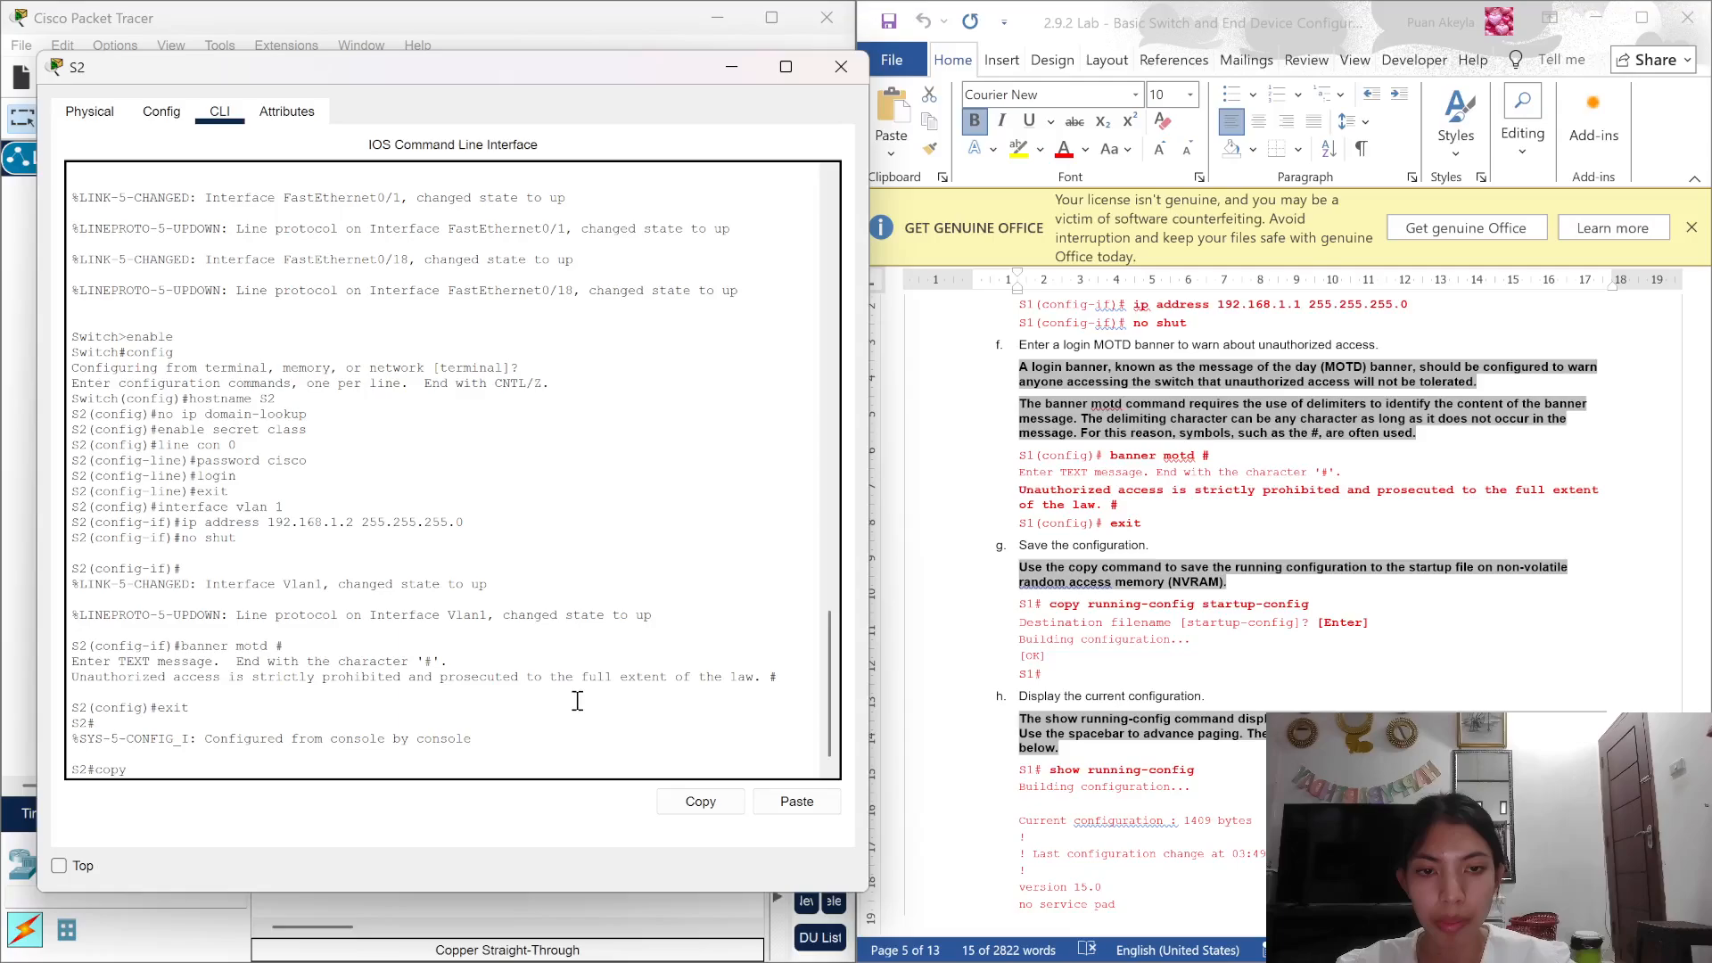
pyautogui.write(' runni')
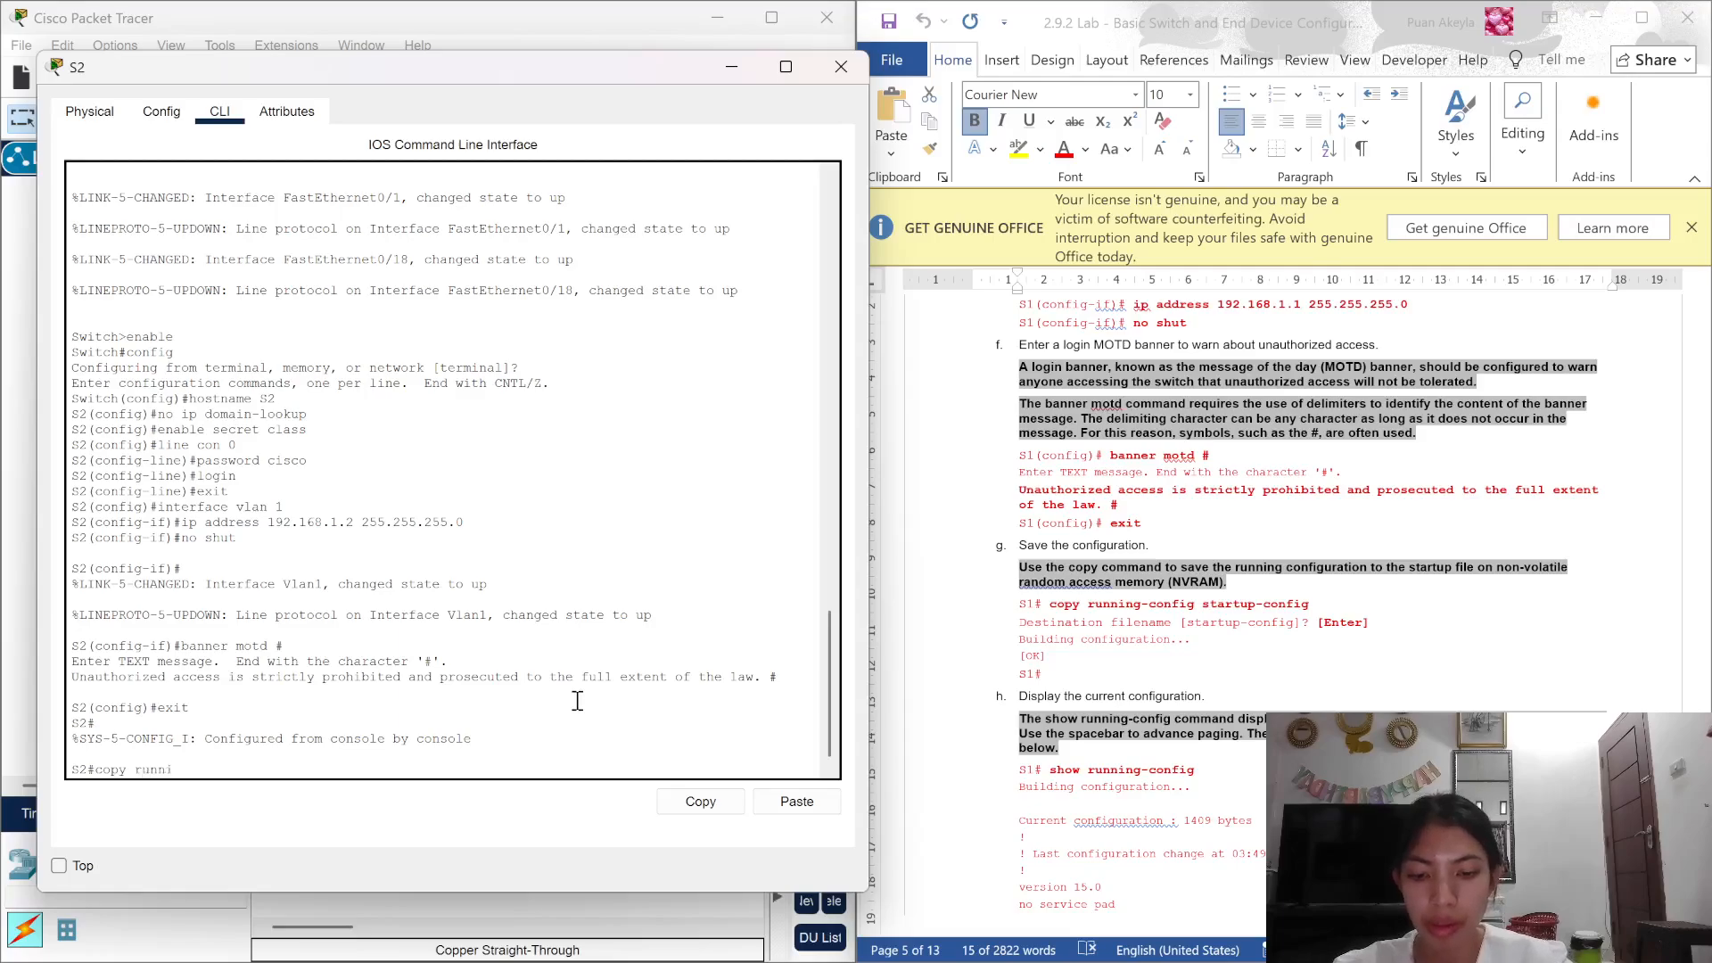
pyautogui.write('ng-con')
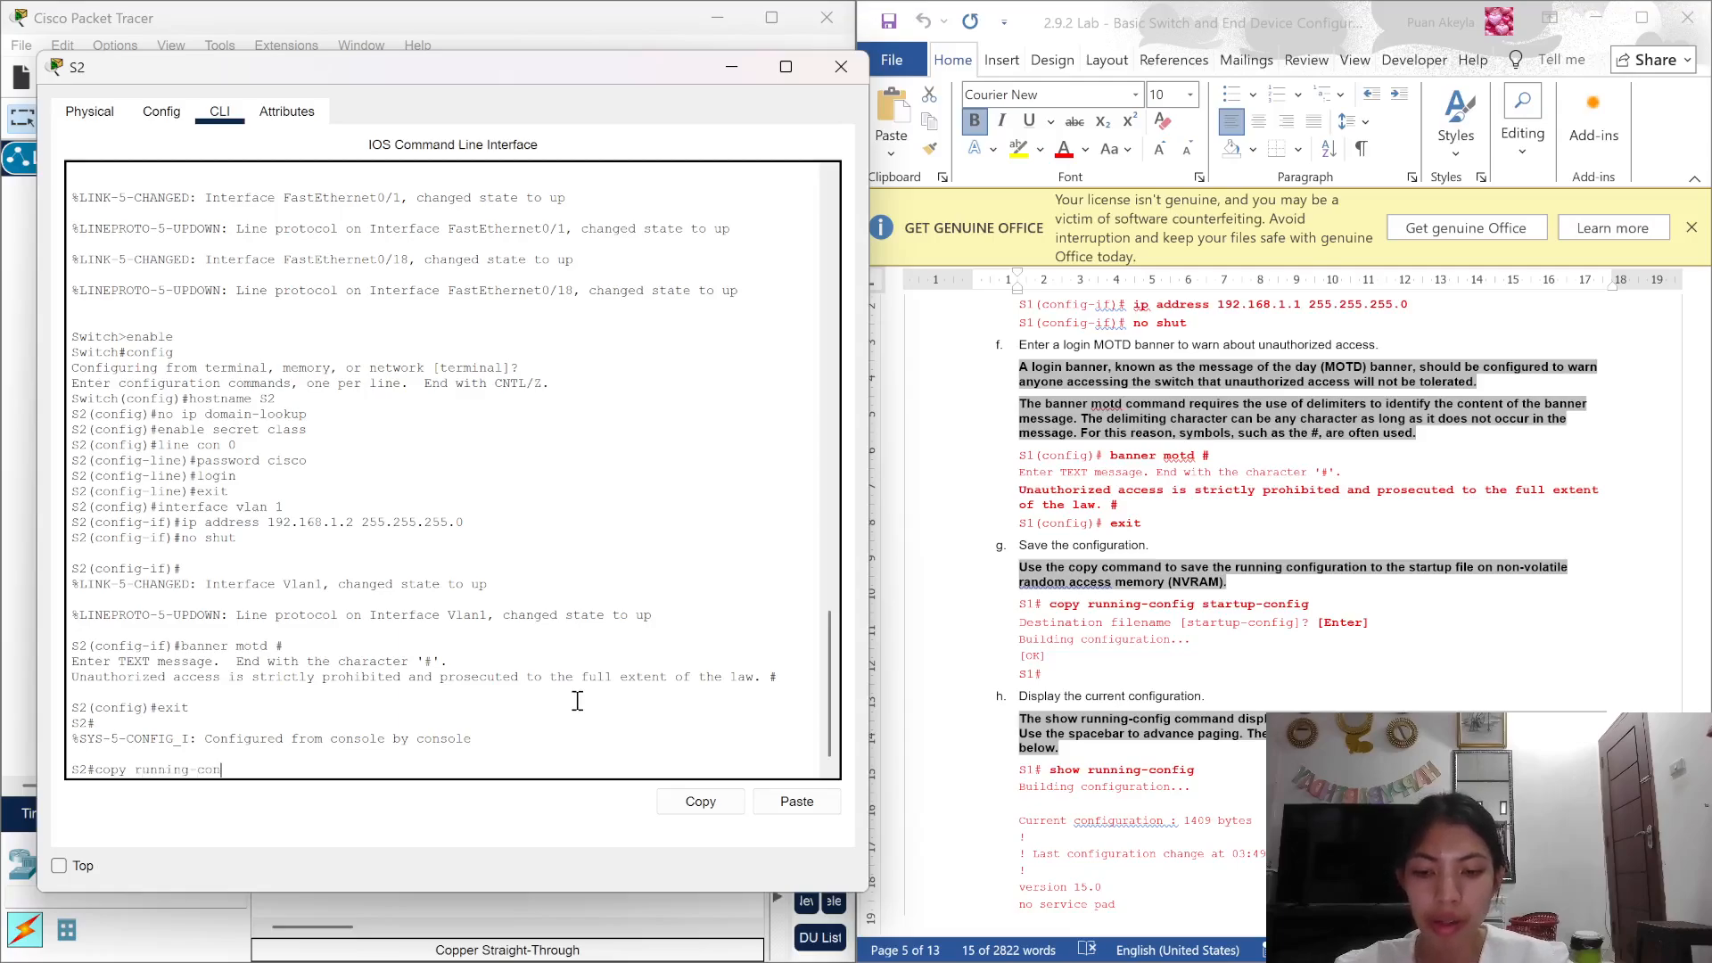
pyautogui.write('fig stratup config')
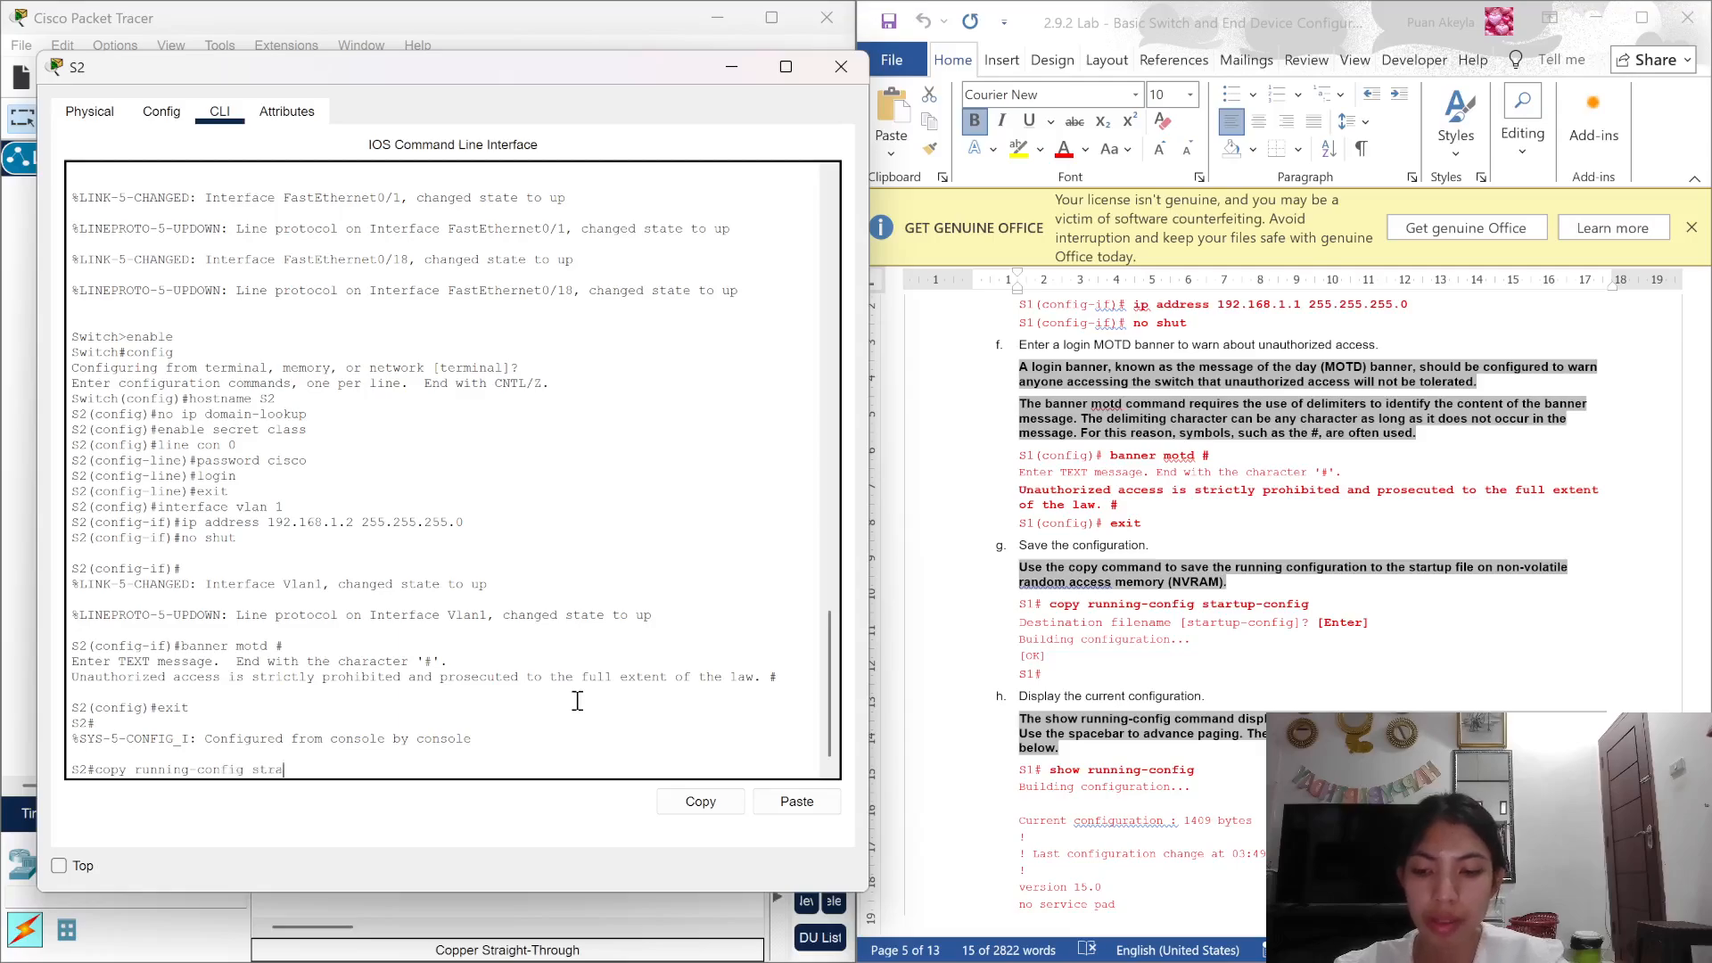
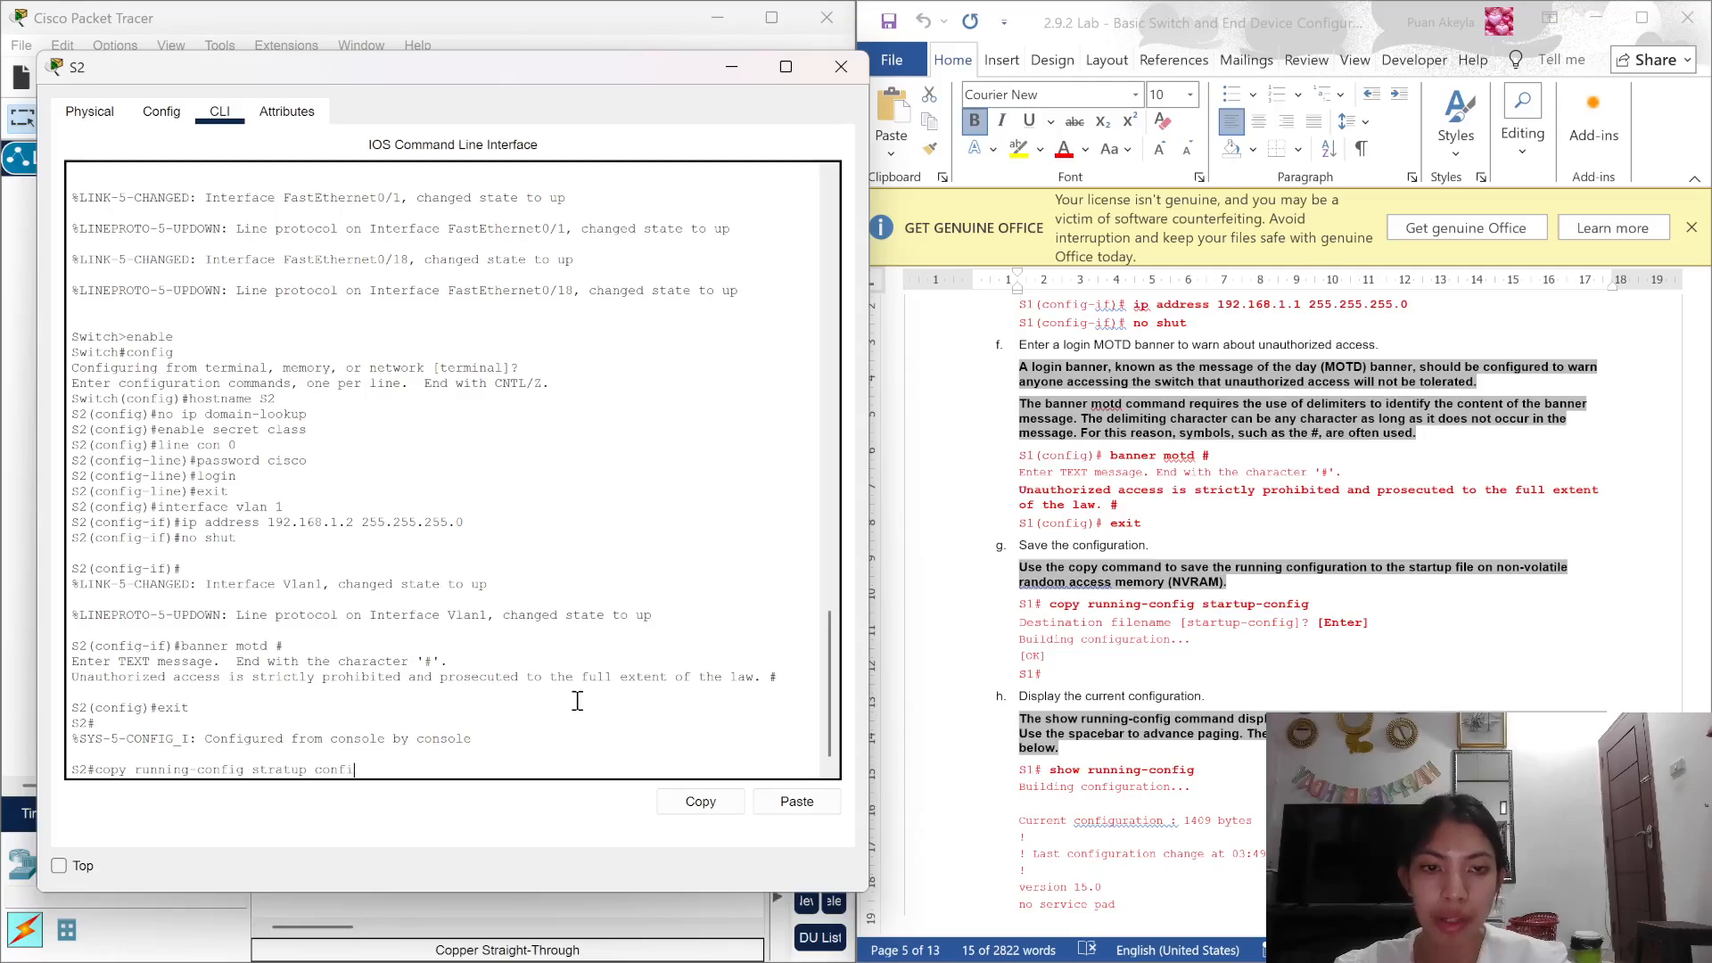
# Step: Exit configuration mode and start typing copy running-config startup-config
# Step: Save S2's running-config to startup-config, retyping the command after a misspelled first attempt
pyautogui.write('nfih')
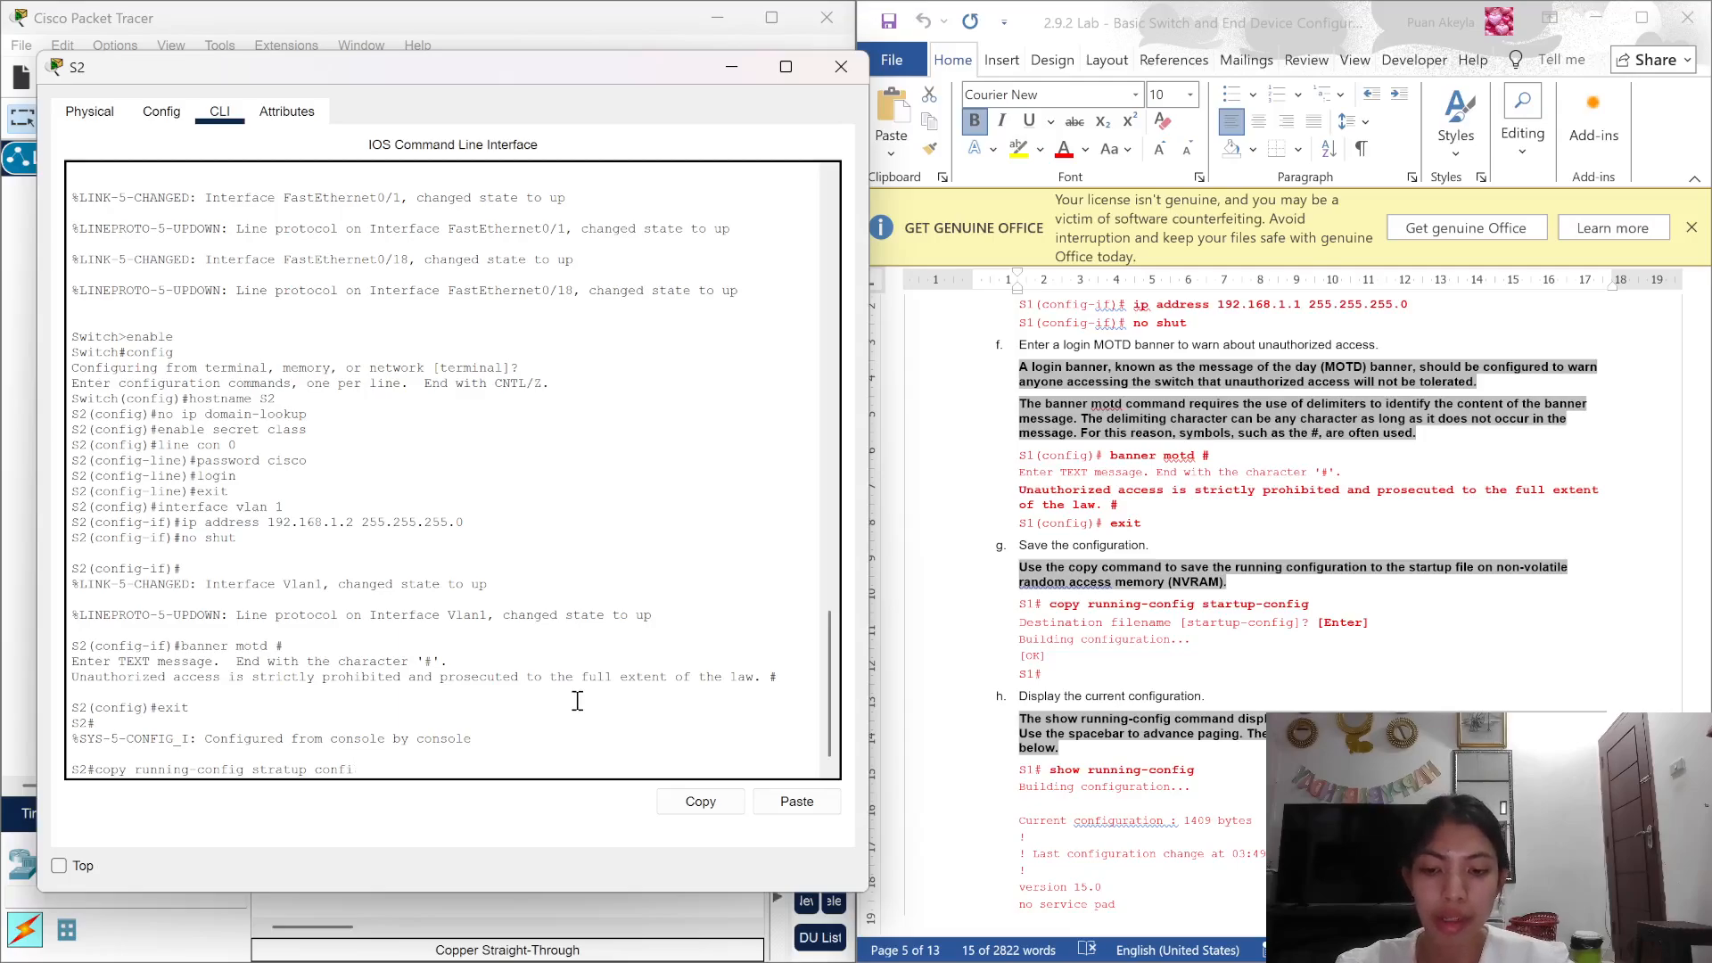
pyautogui.write('g')
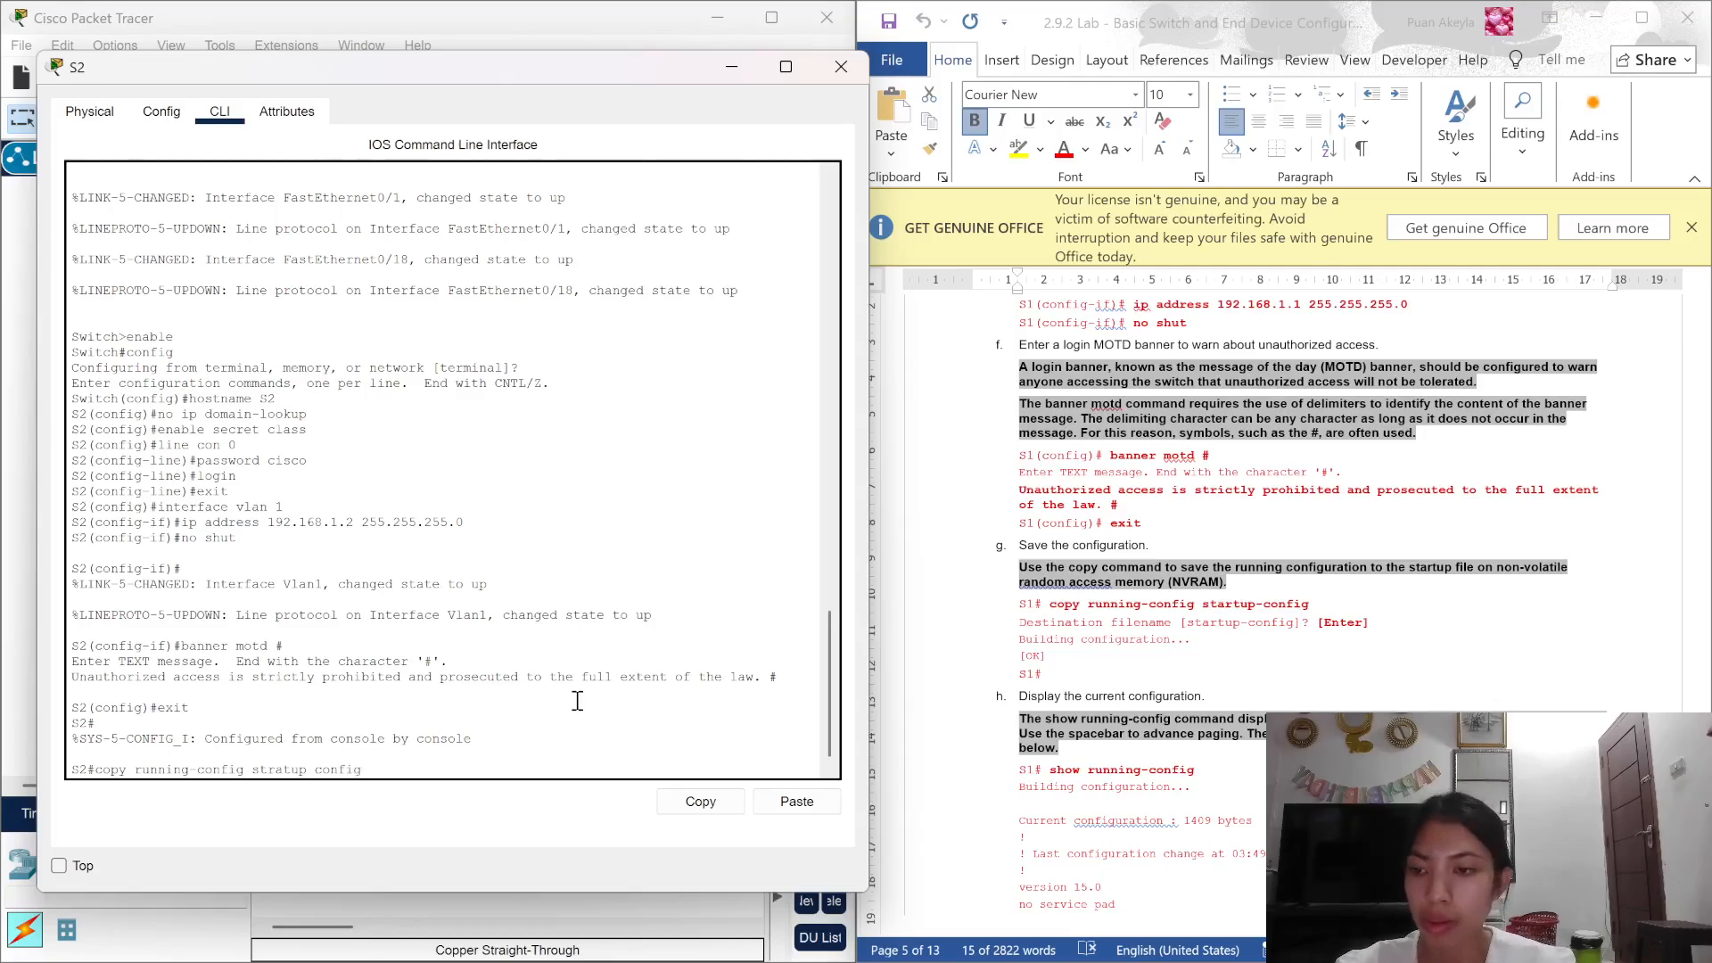
pyautogui.press('Return')
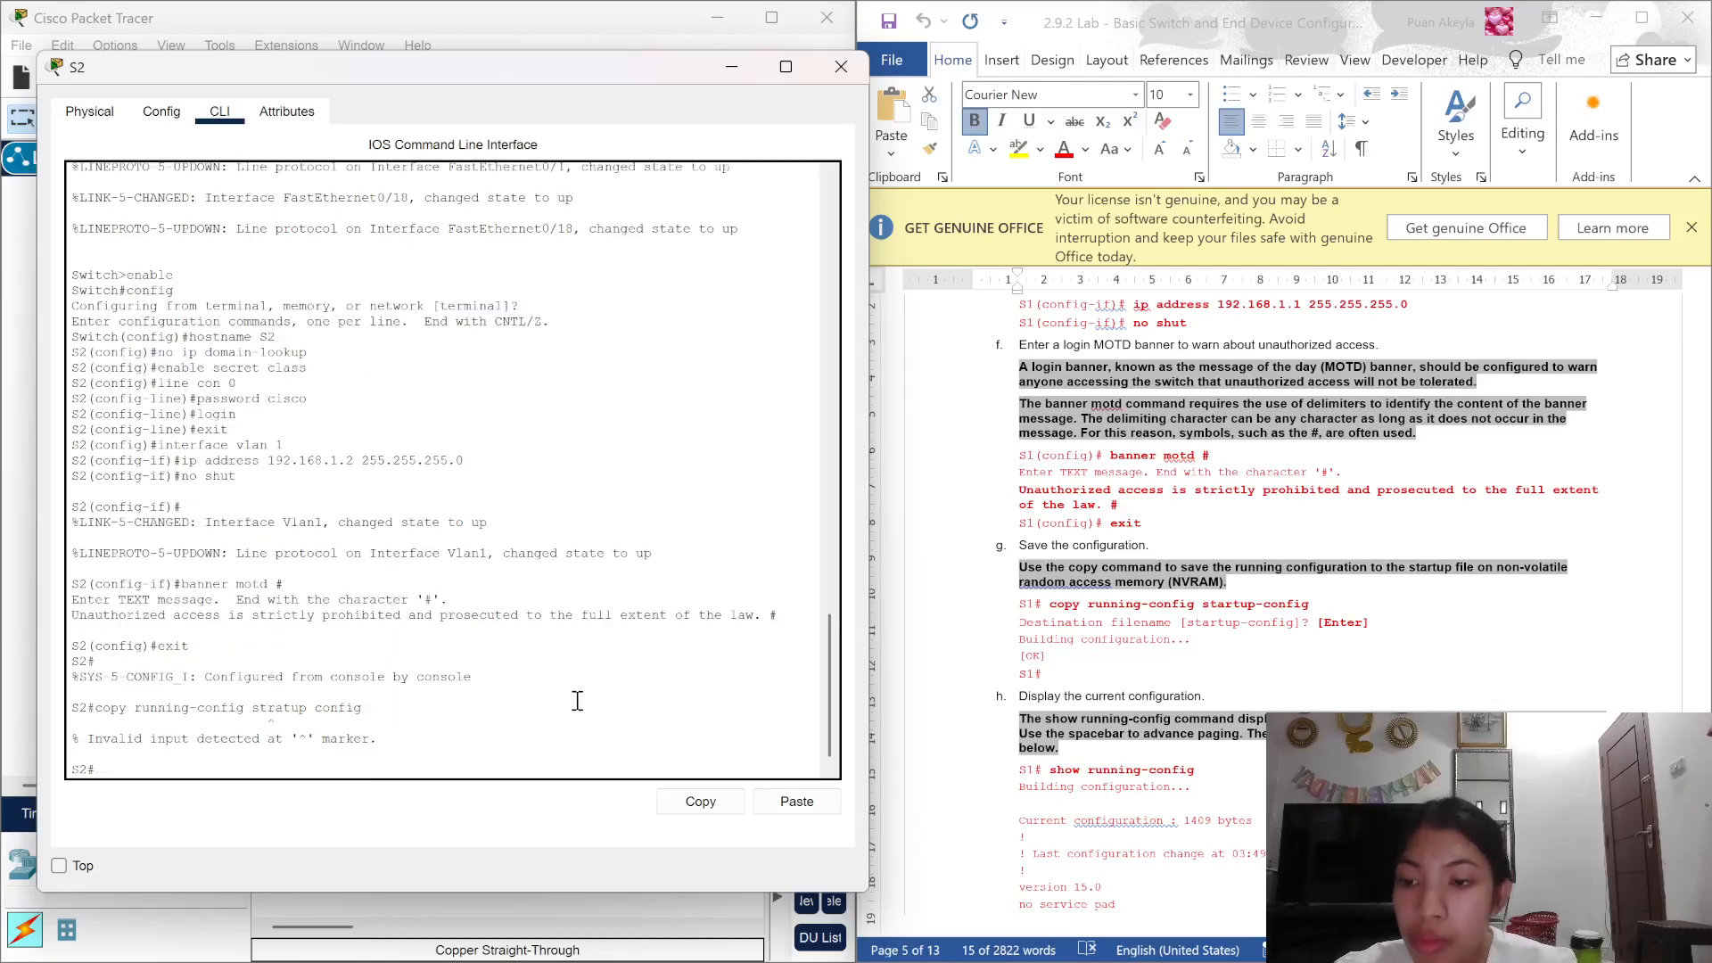
pyautogui.write('c')
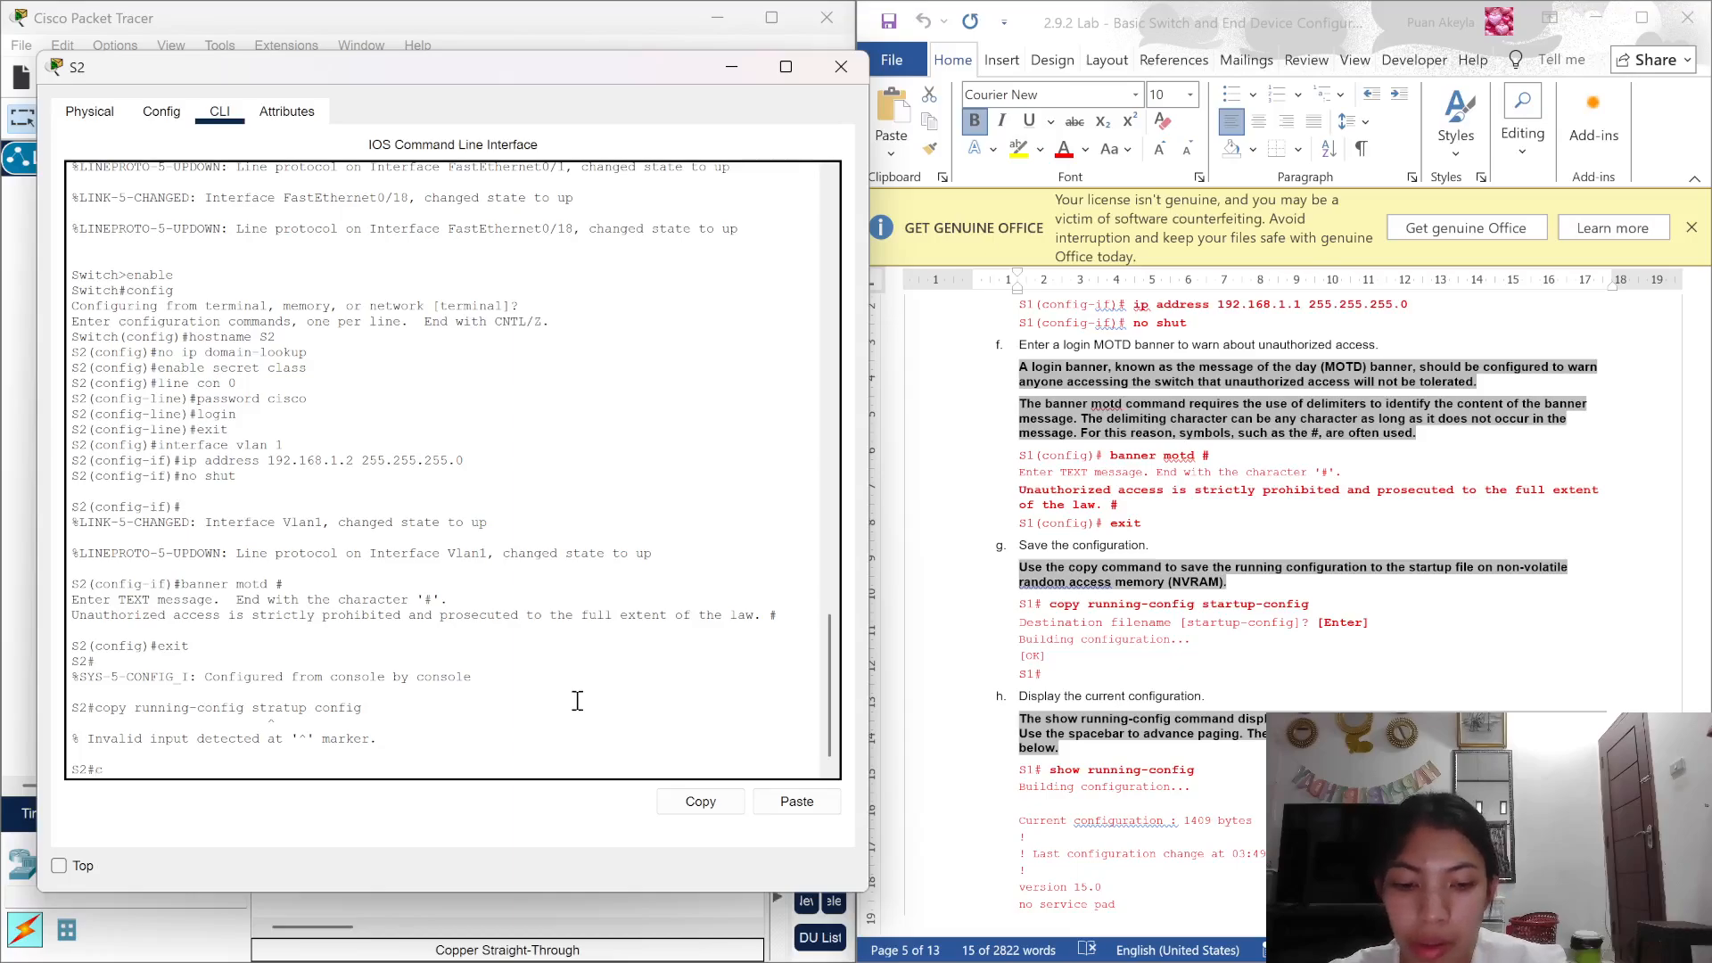
pyautogui.write('opy runn')
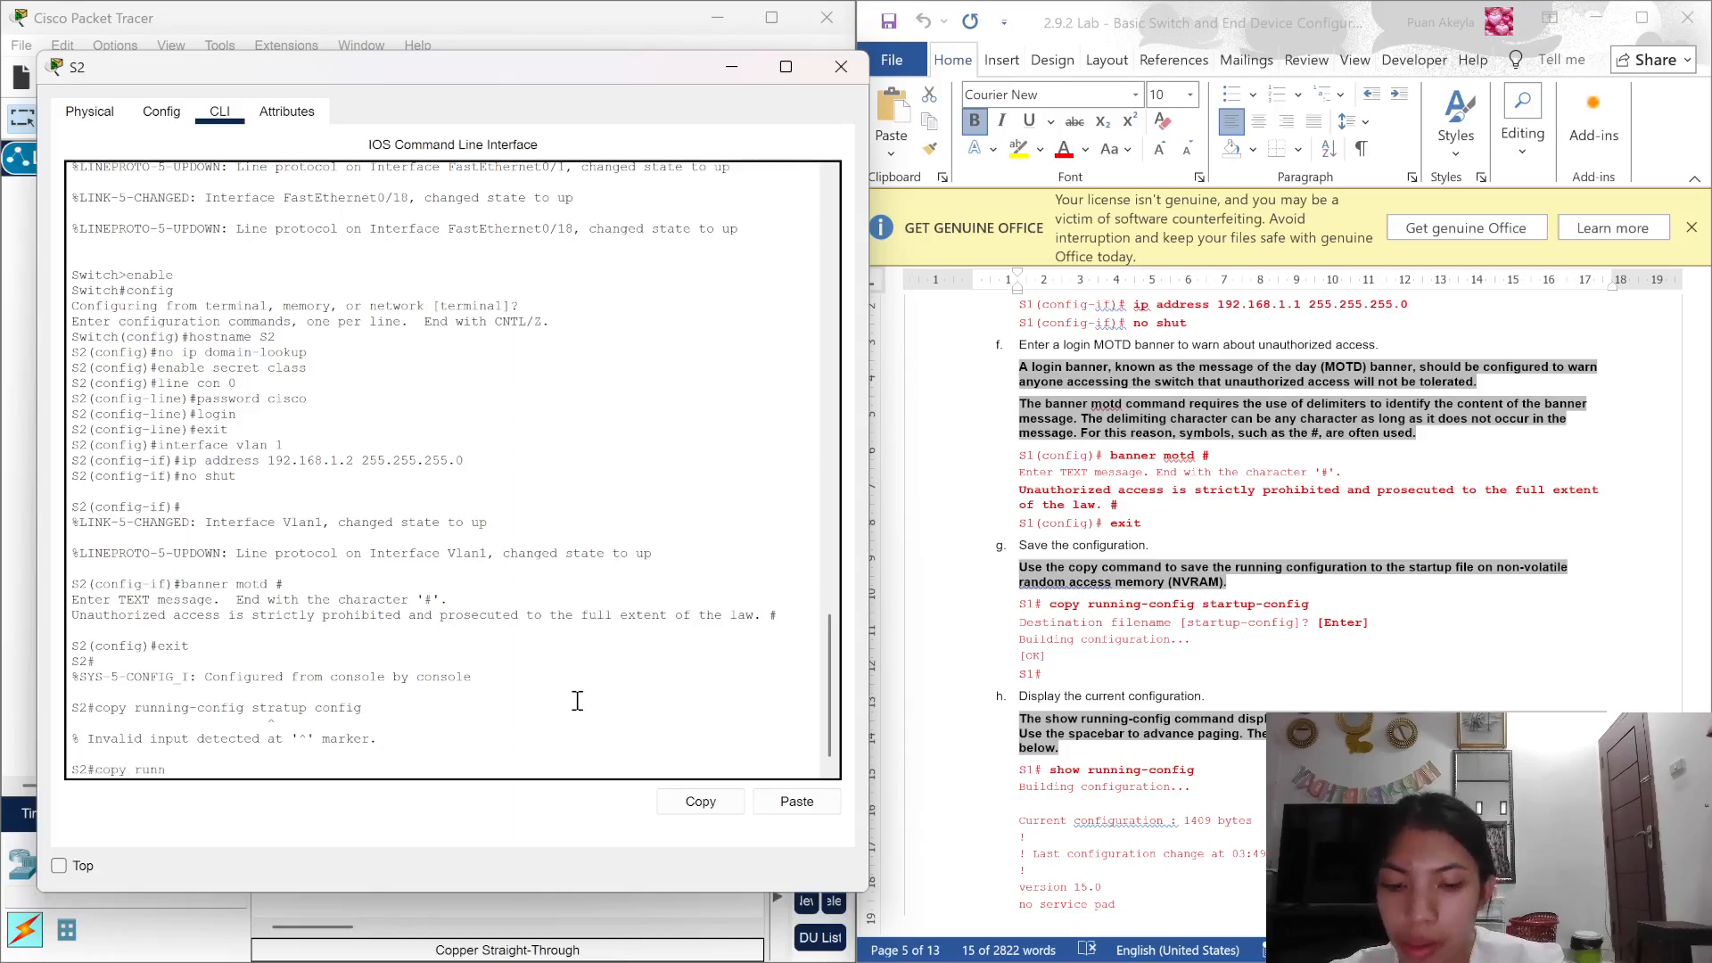
pyautogui.write('ing conf')
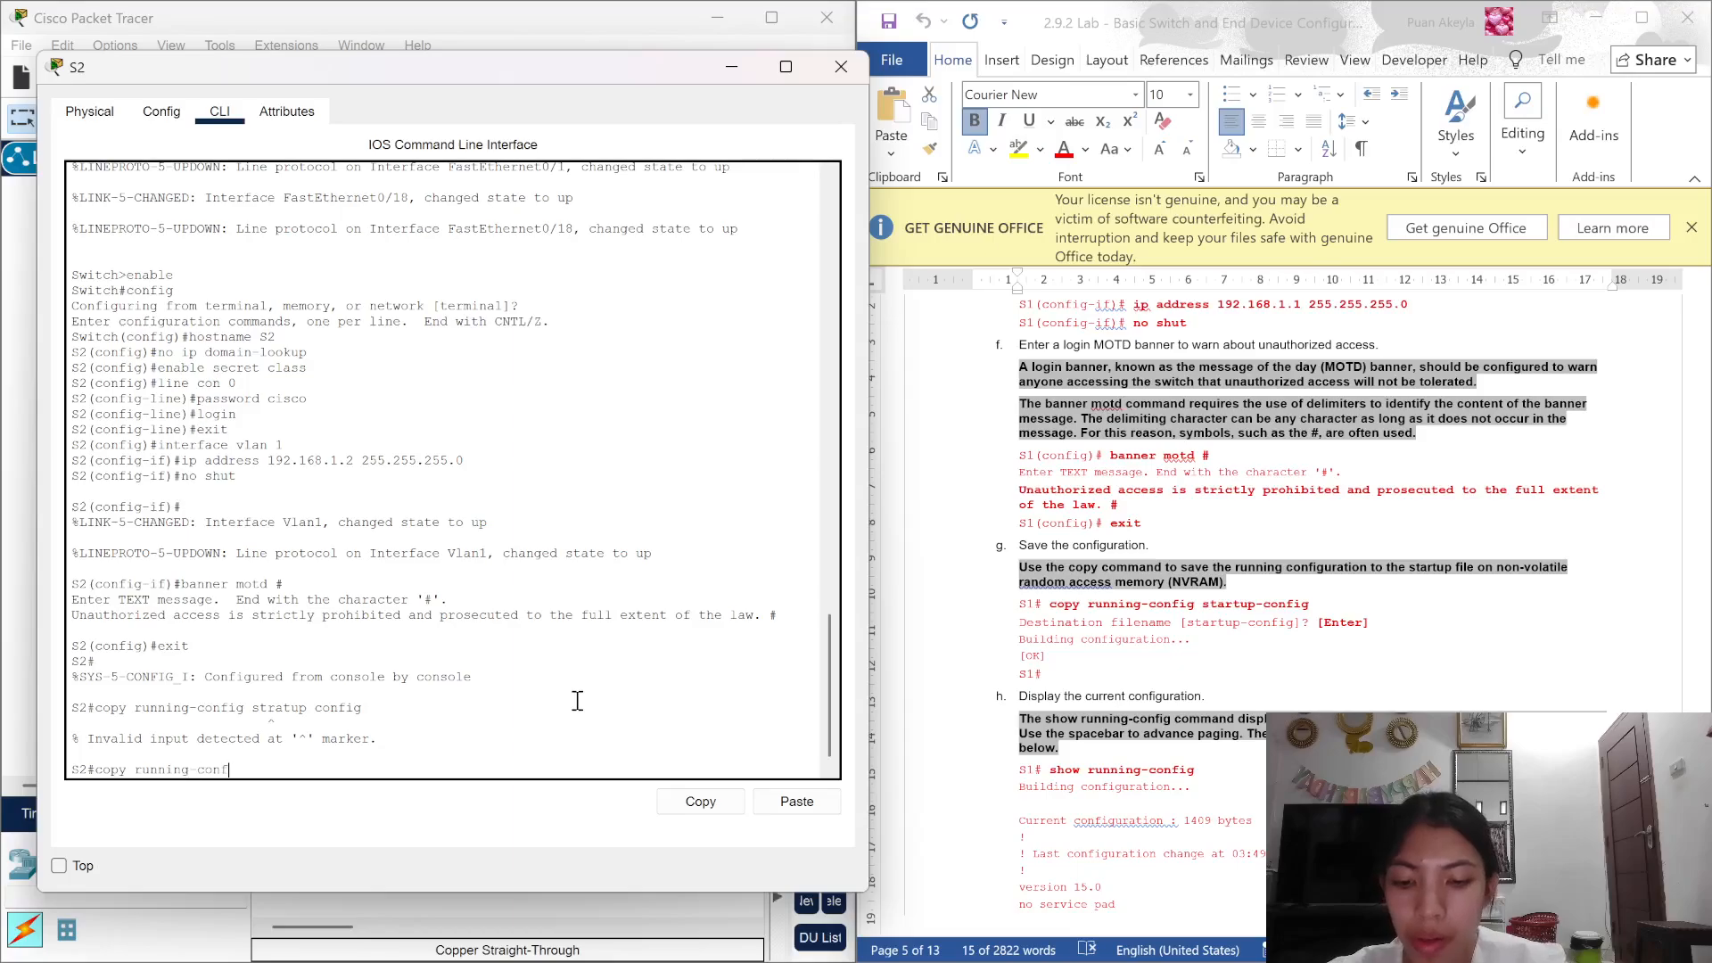
pyautogui.write('ig start')
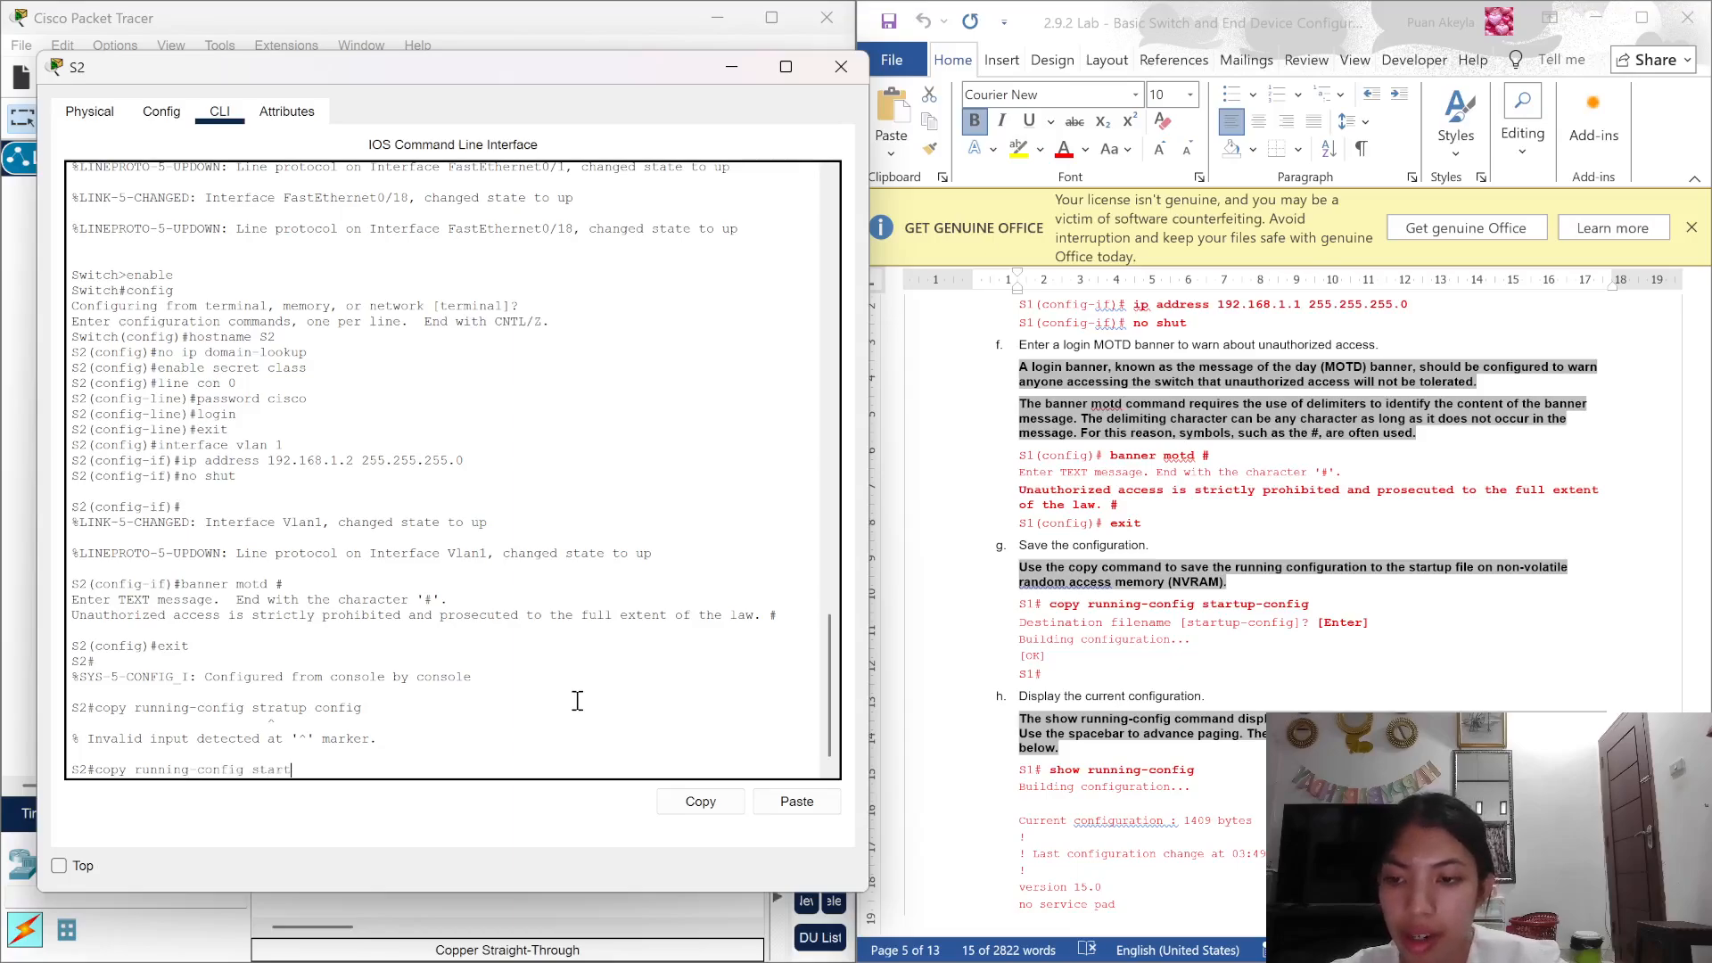
pyautogui.write('up-')
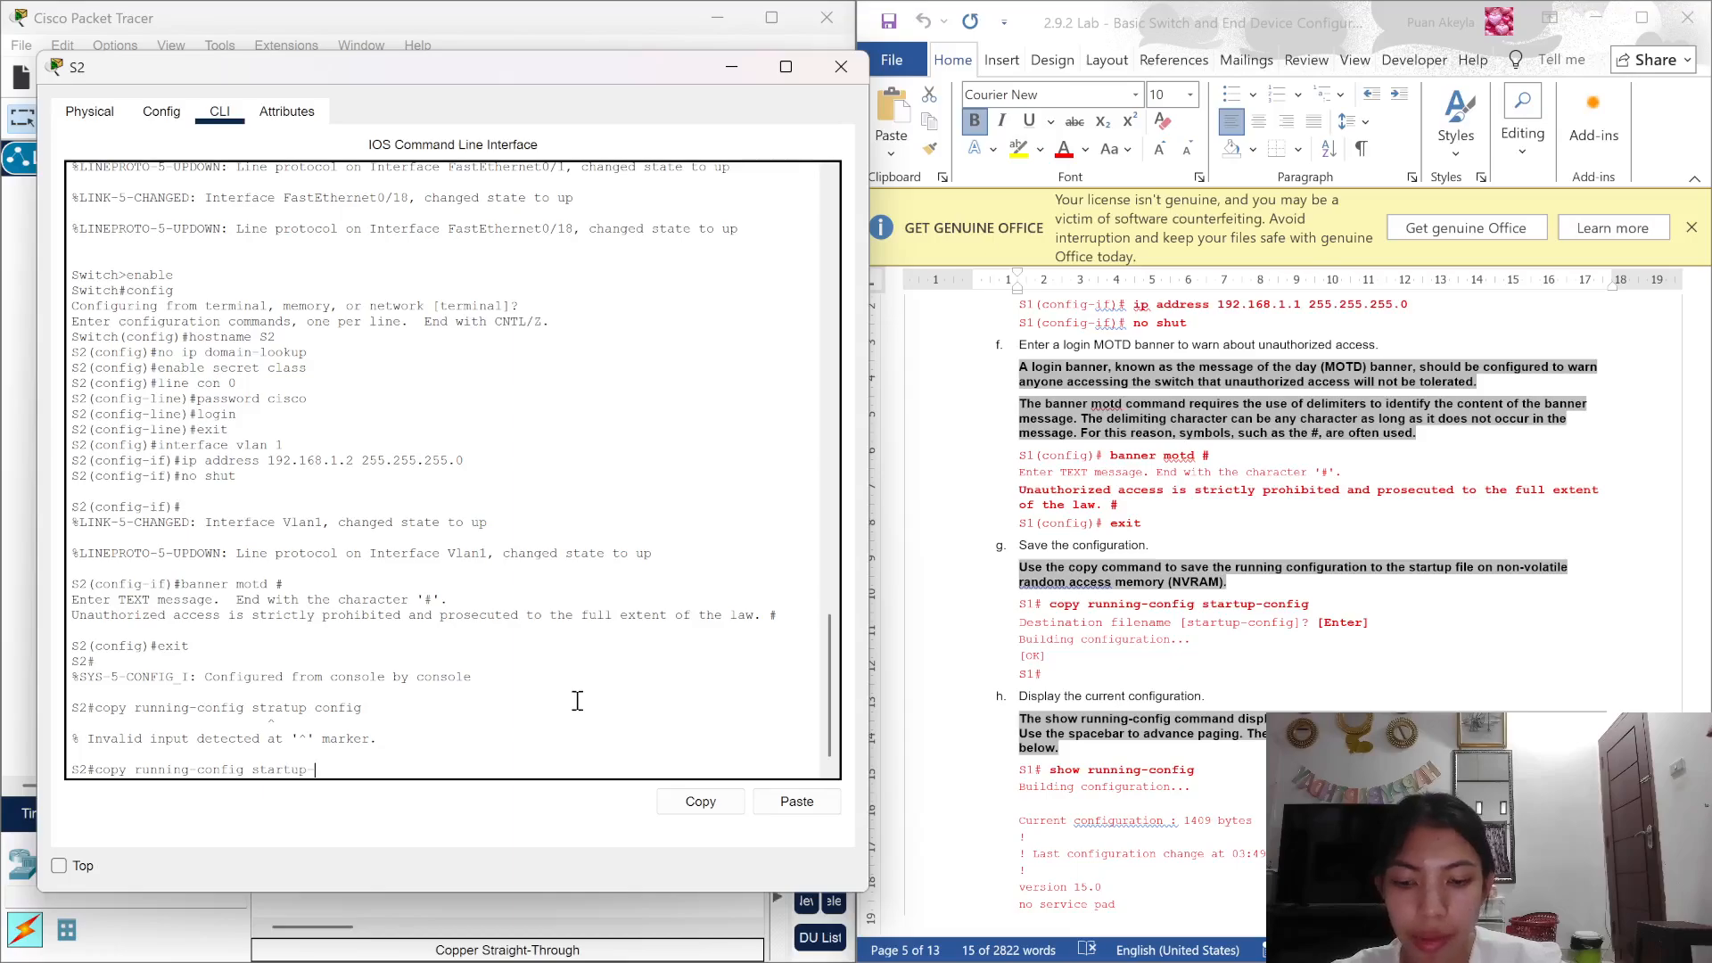
pyautogui.write('confif')
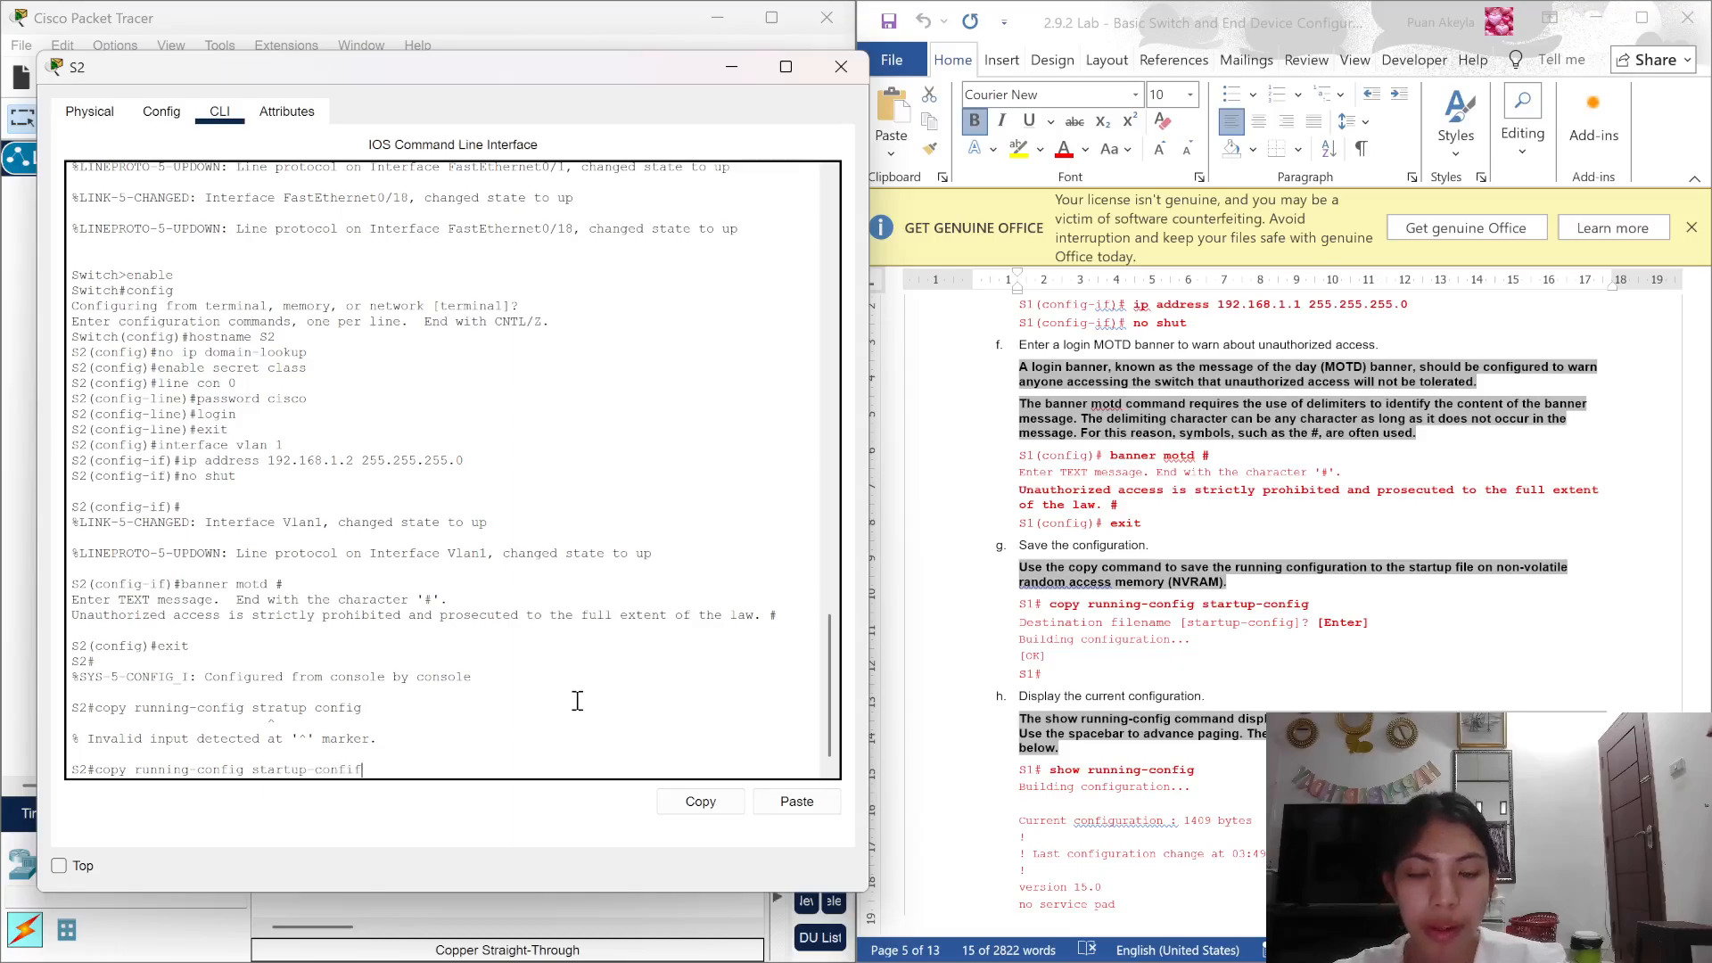
pyautogui.press('BackSpace')
pyautogui.write('g')
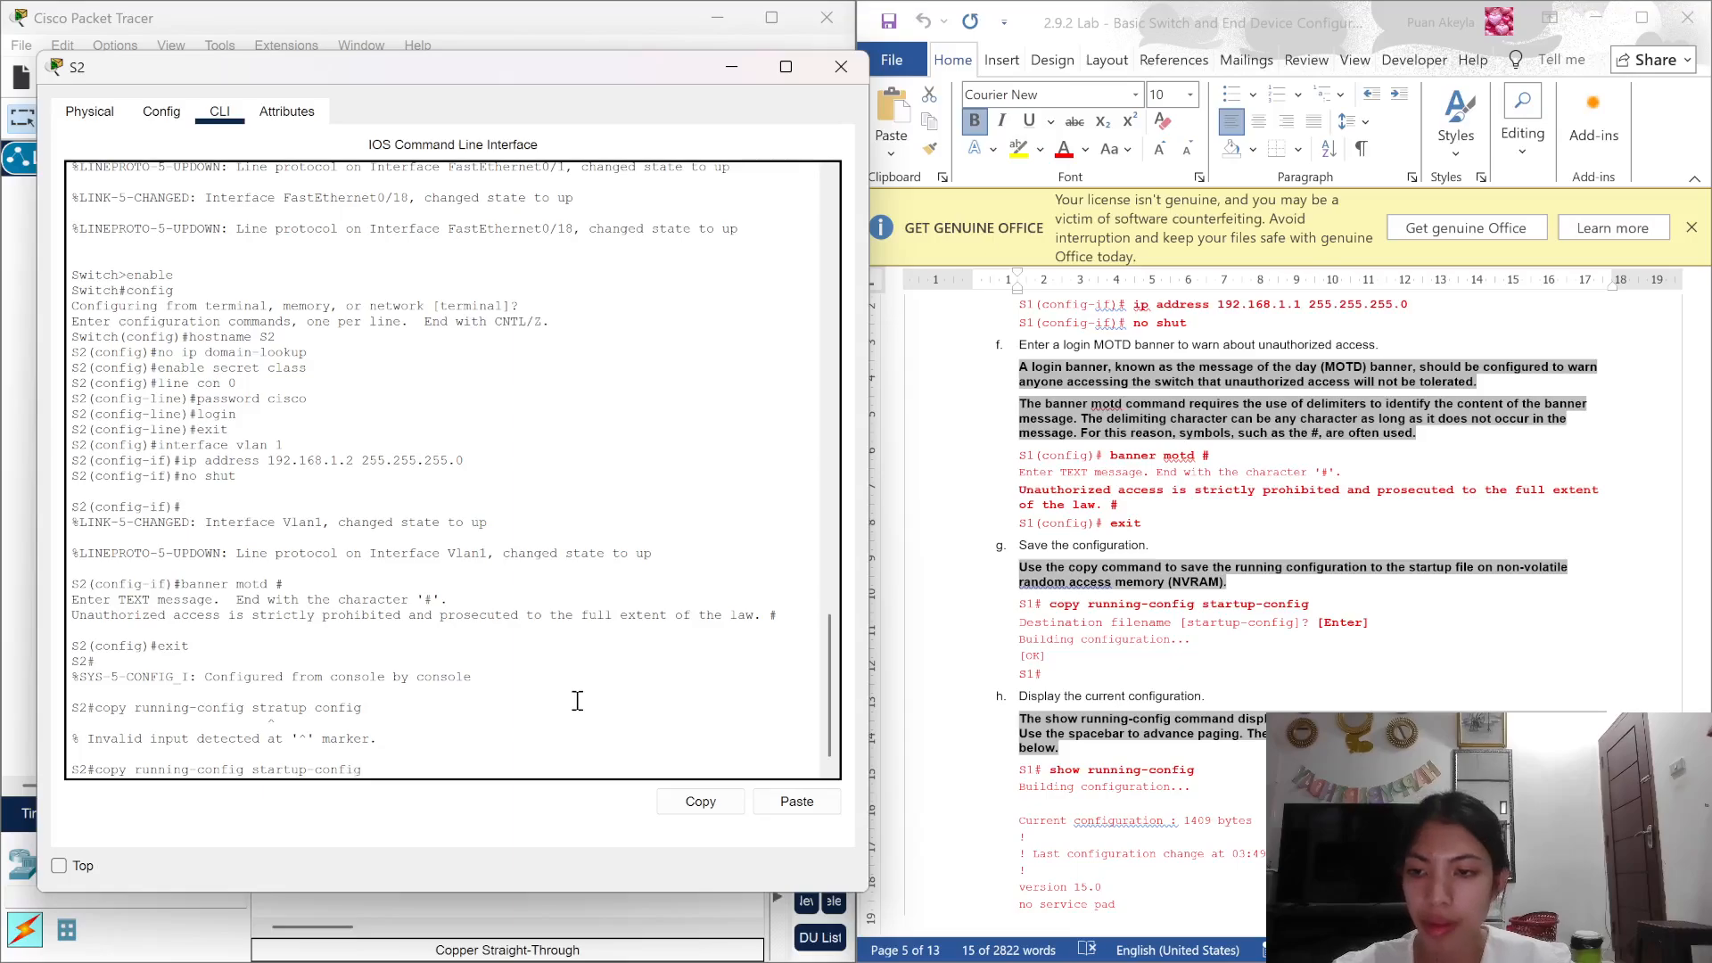
pyautogui.press('Return')
pyautogui.press('Return')
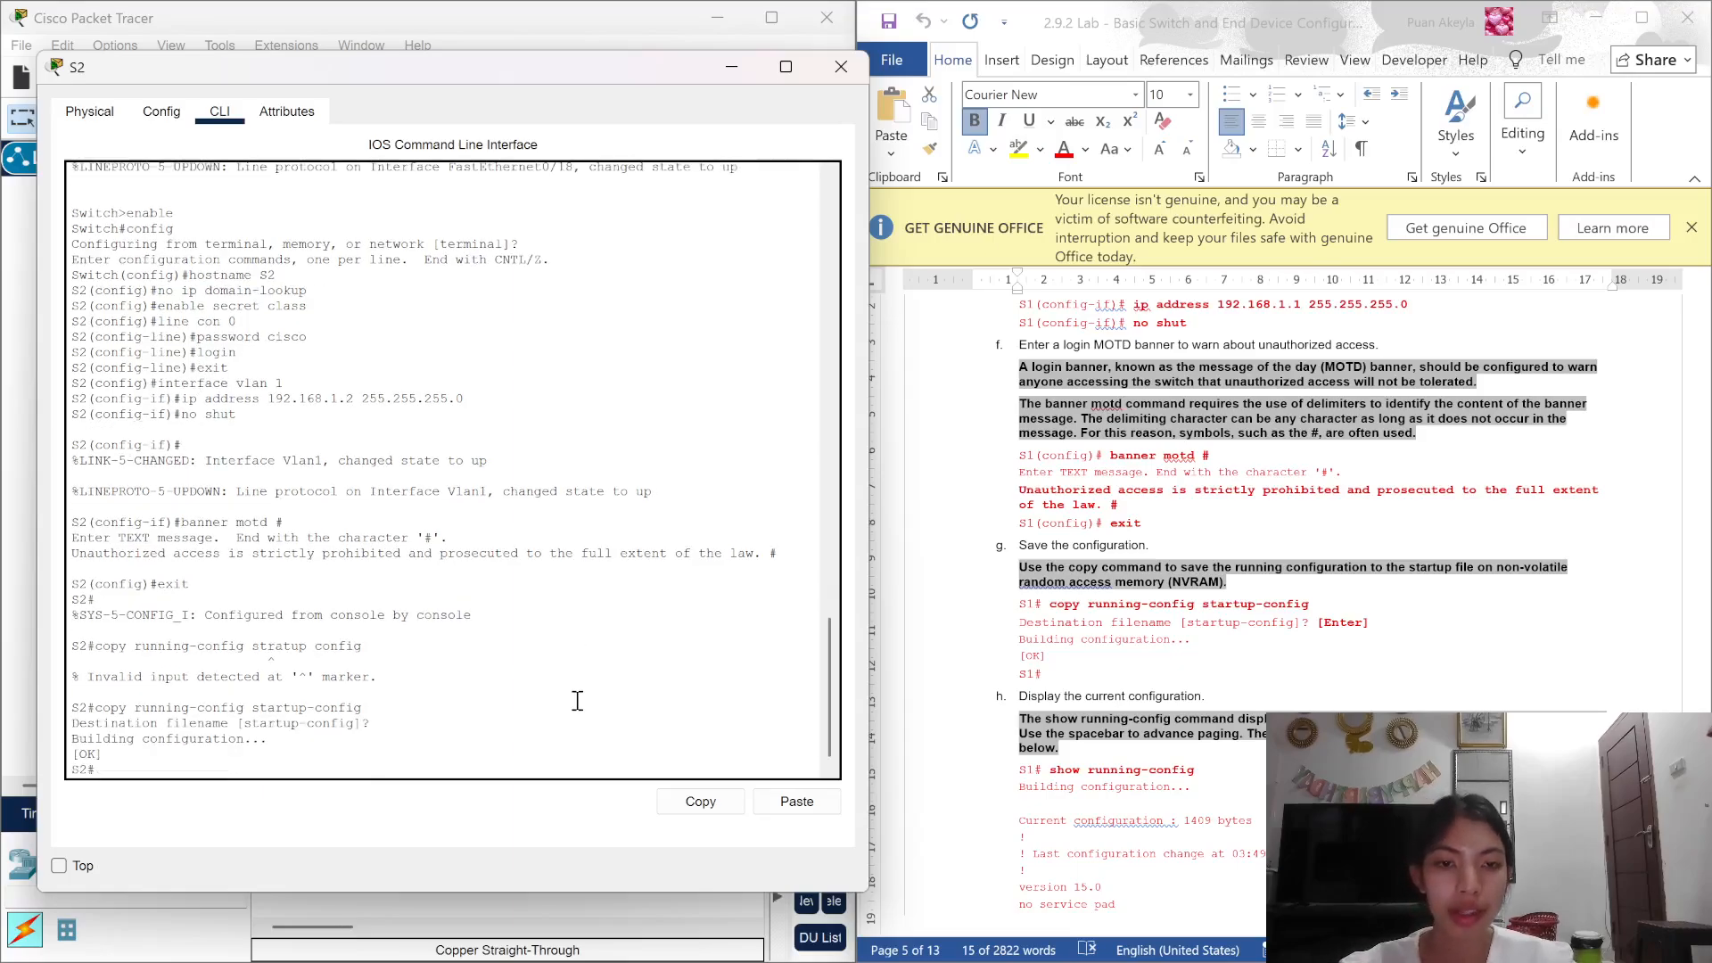
pyautogui.scroll(-5, 1081, 630)
# Step: Page through S2's full show running-config output, from hostname and Vlan1 192.168.1.2 to the vty lines
pyautogui.scroll(-3, 1081, 630)
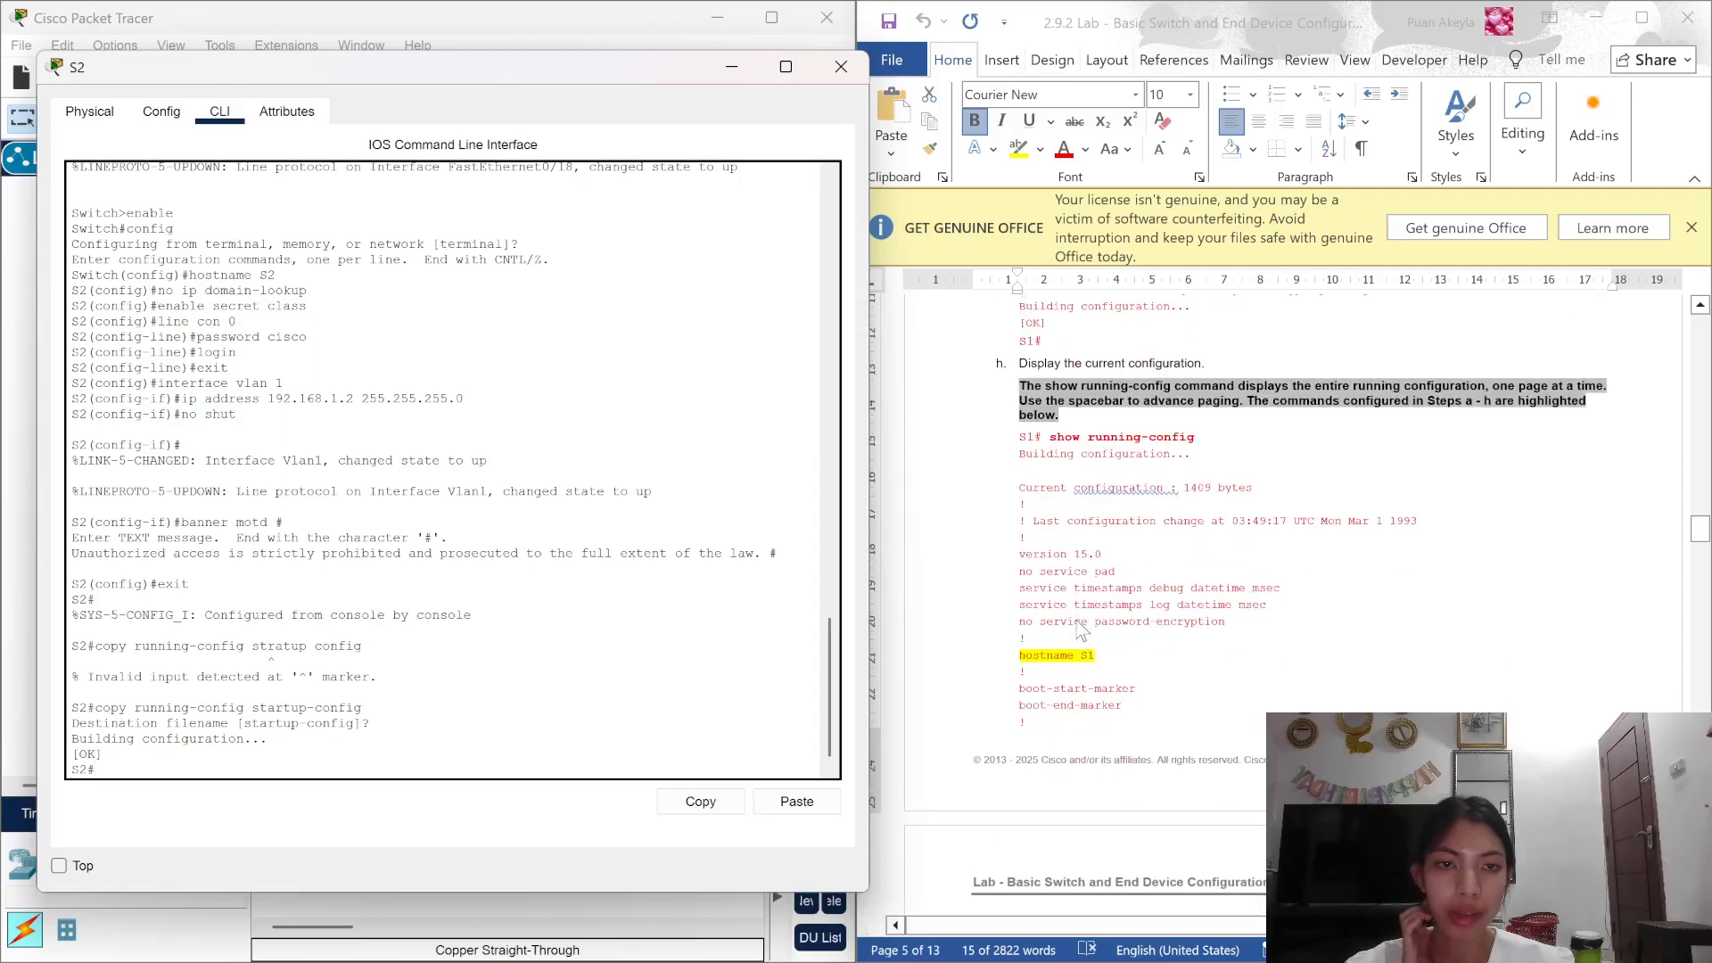
pyautogui.write('sho')
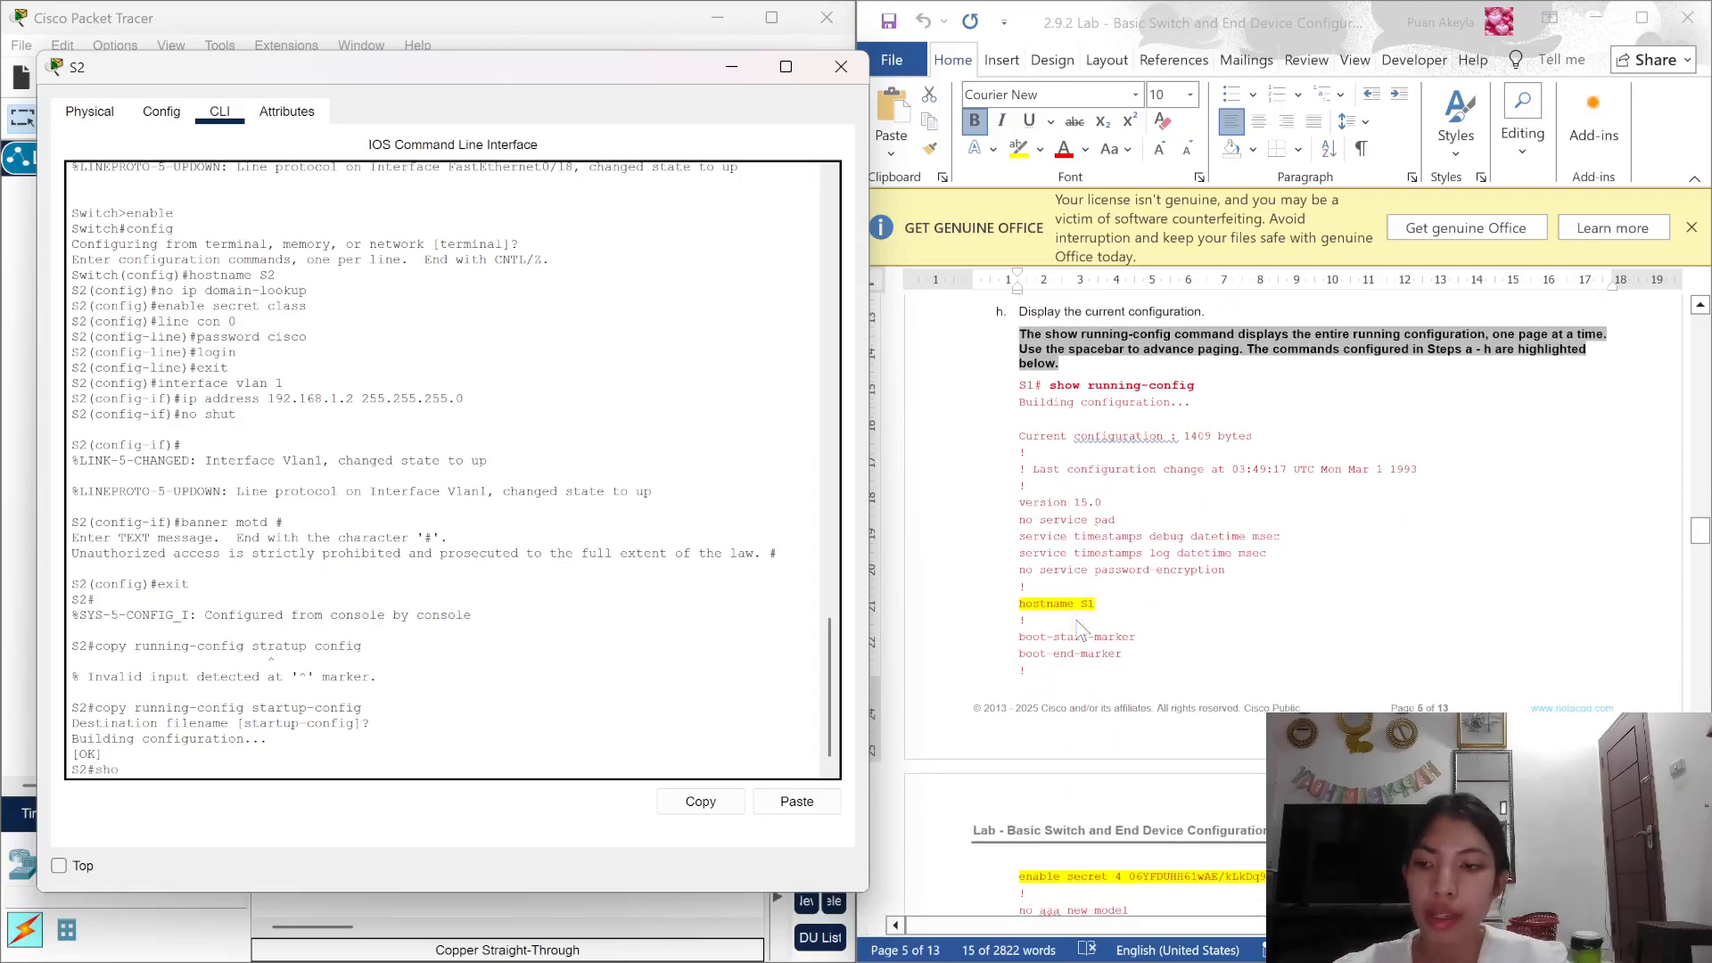
pyautogui.write('w ru')
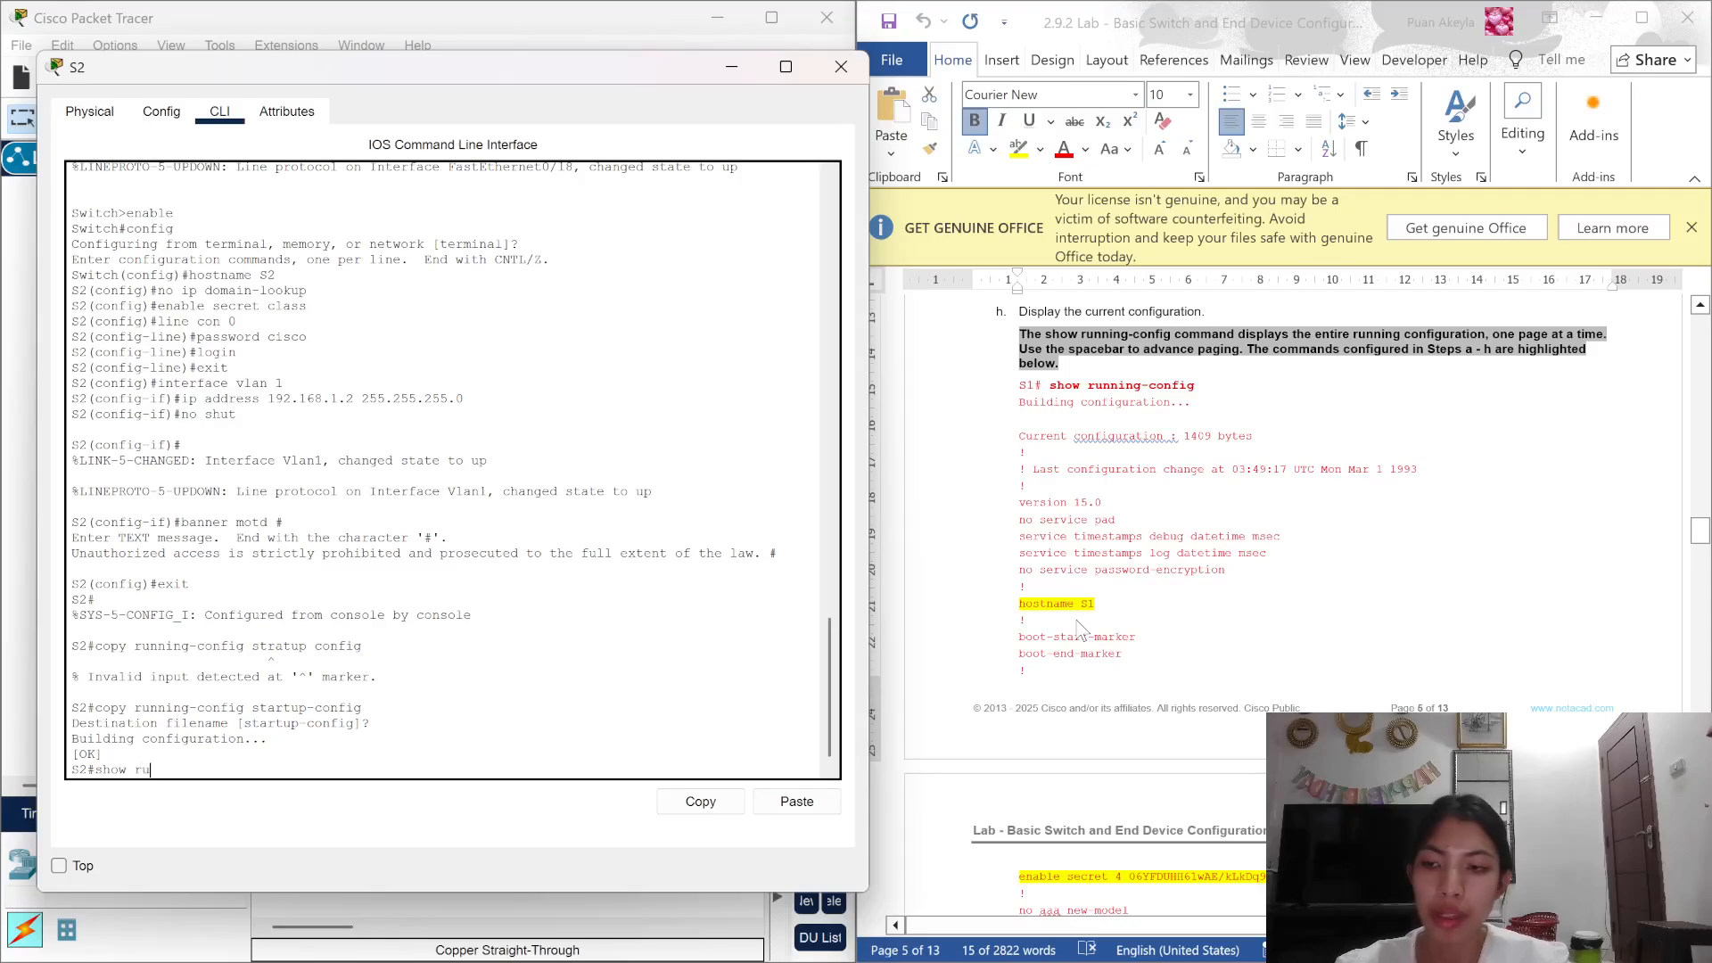
pyautogui.press('BackSpace')
pyautogui.press('BackSpace')
pyautogui.write('ni')
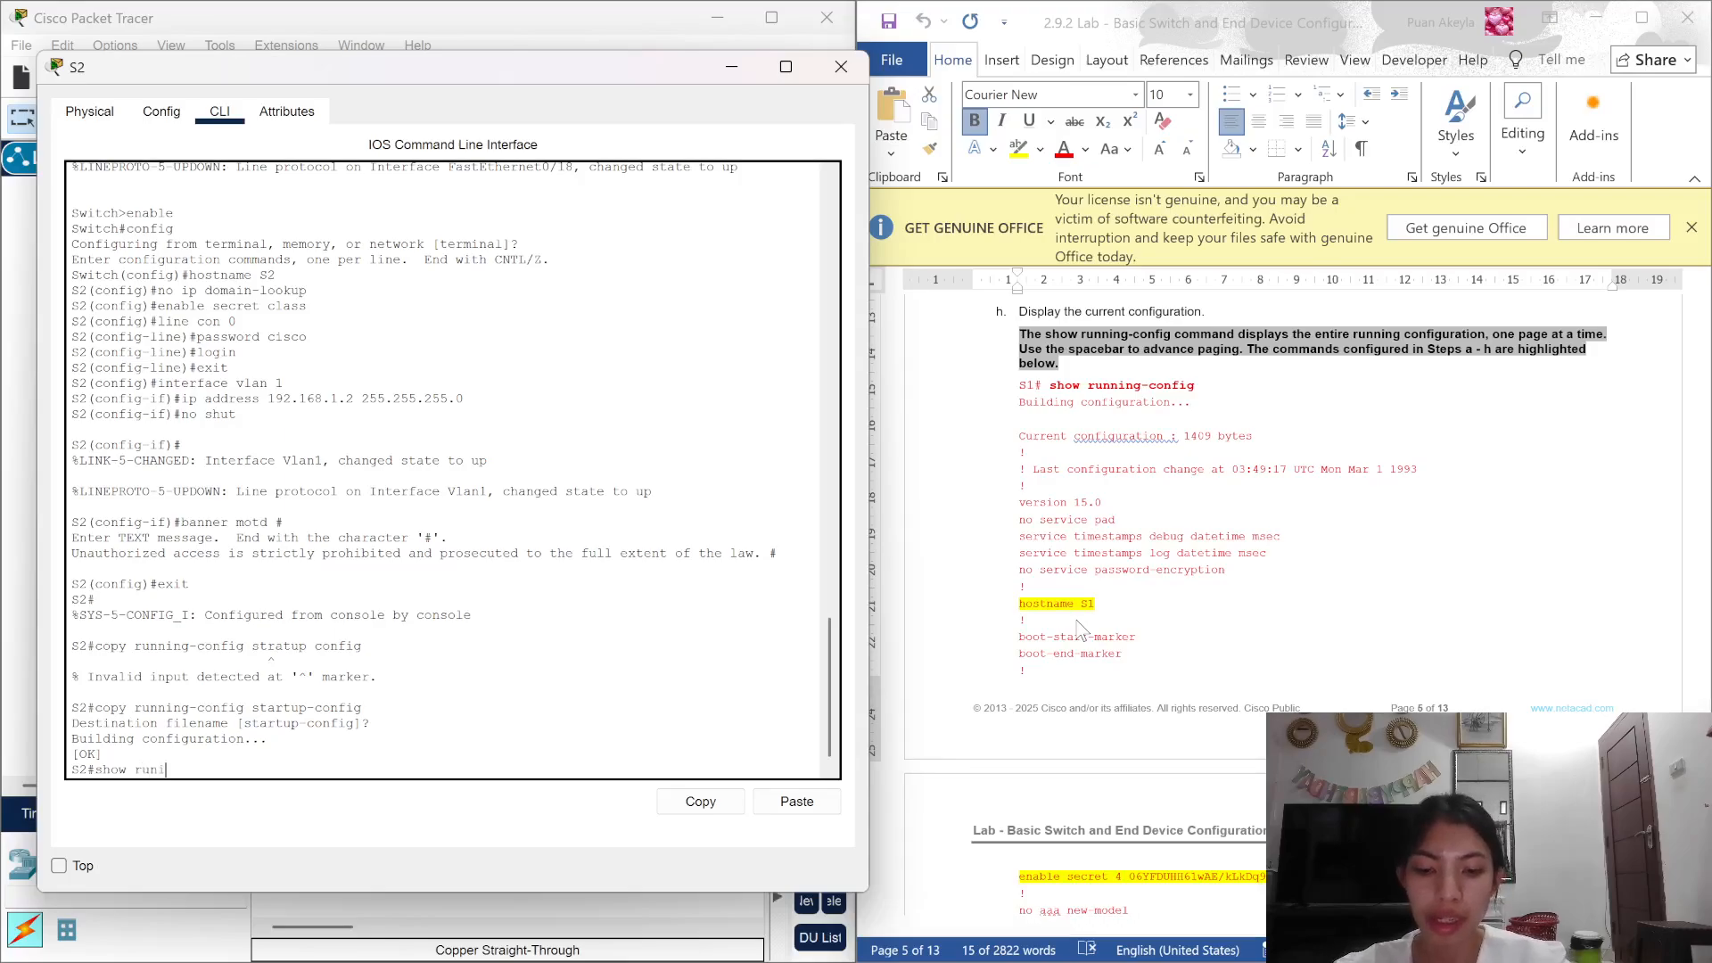
pyautogui.press('BackSpace')
pyautogui.write('ning')
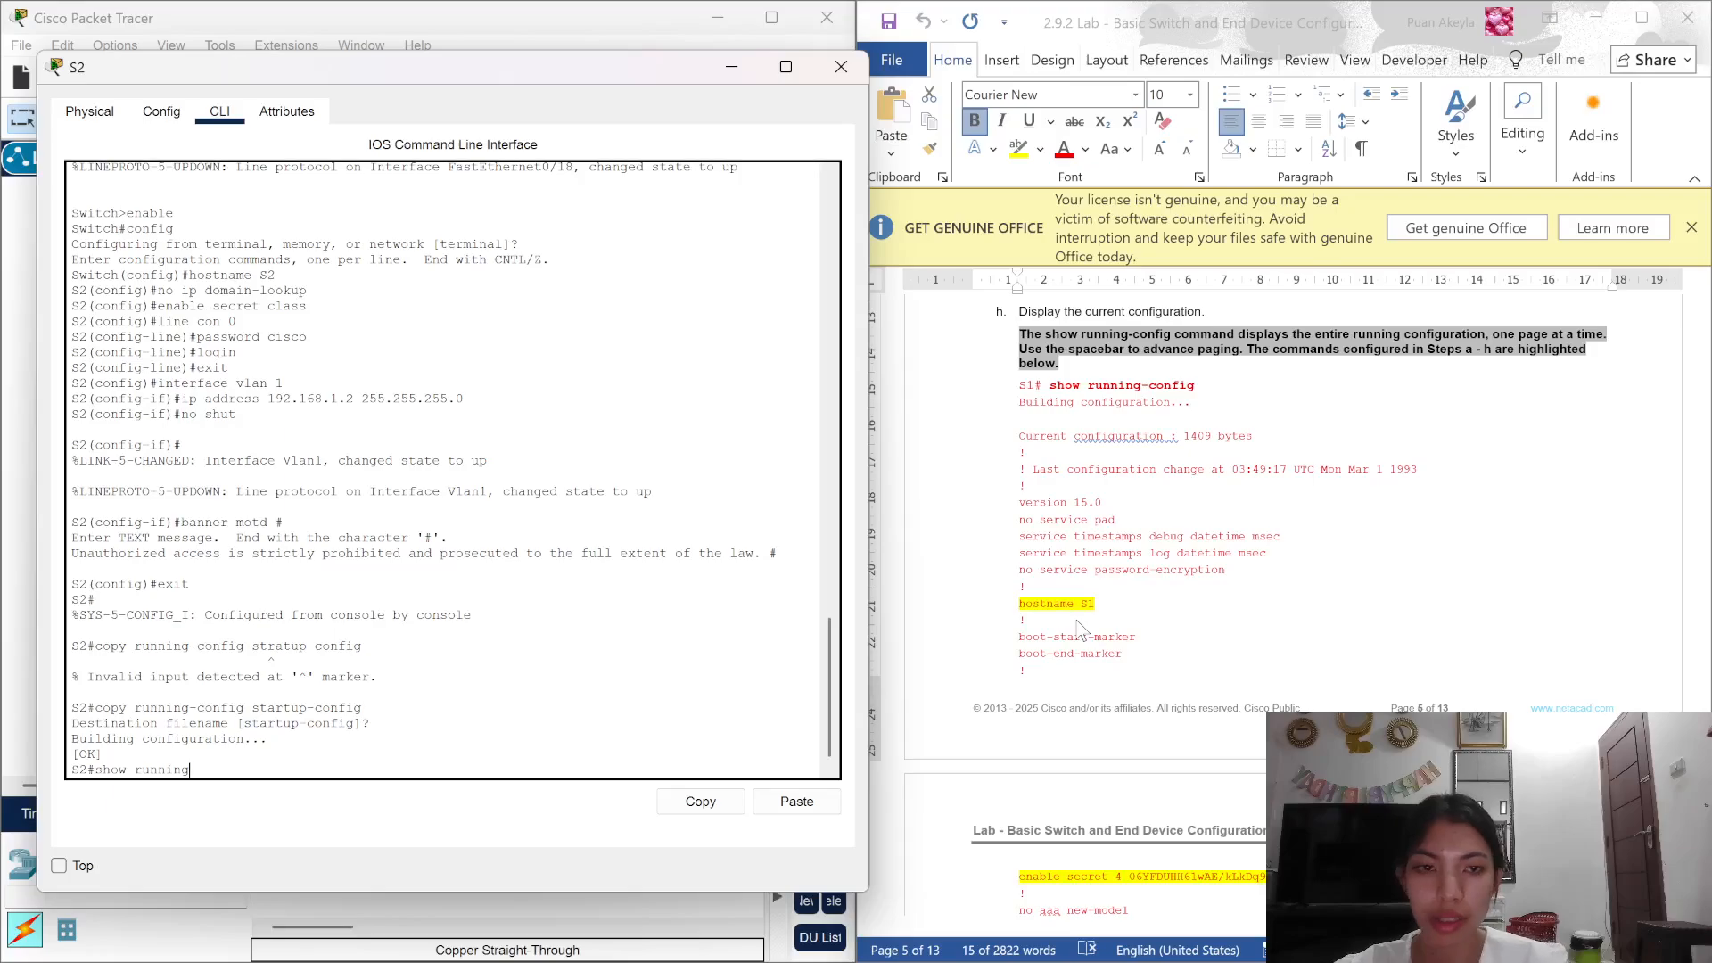
pyautogui.write('-confi')
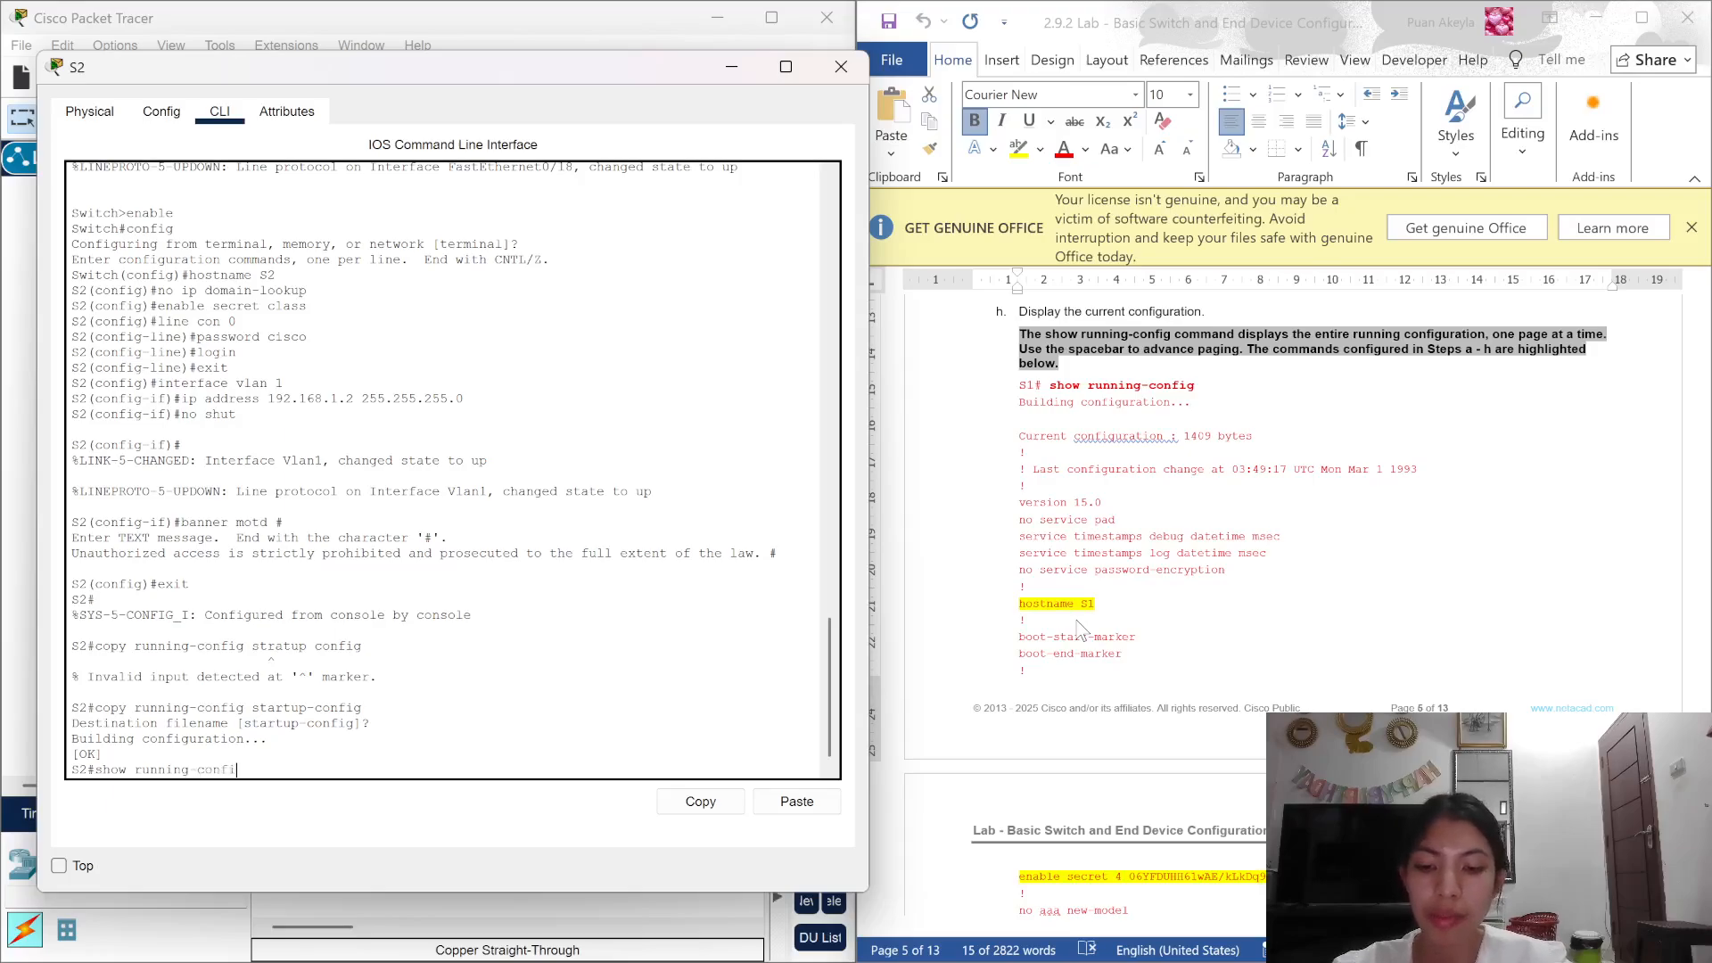
pyautogui.write('g')
pyautogui.press('Return')
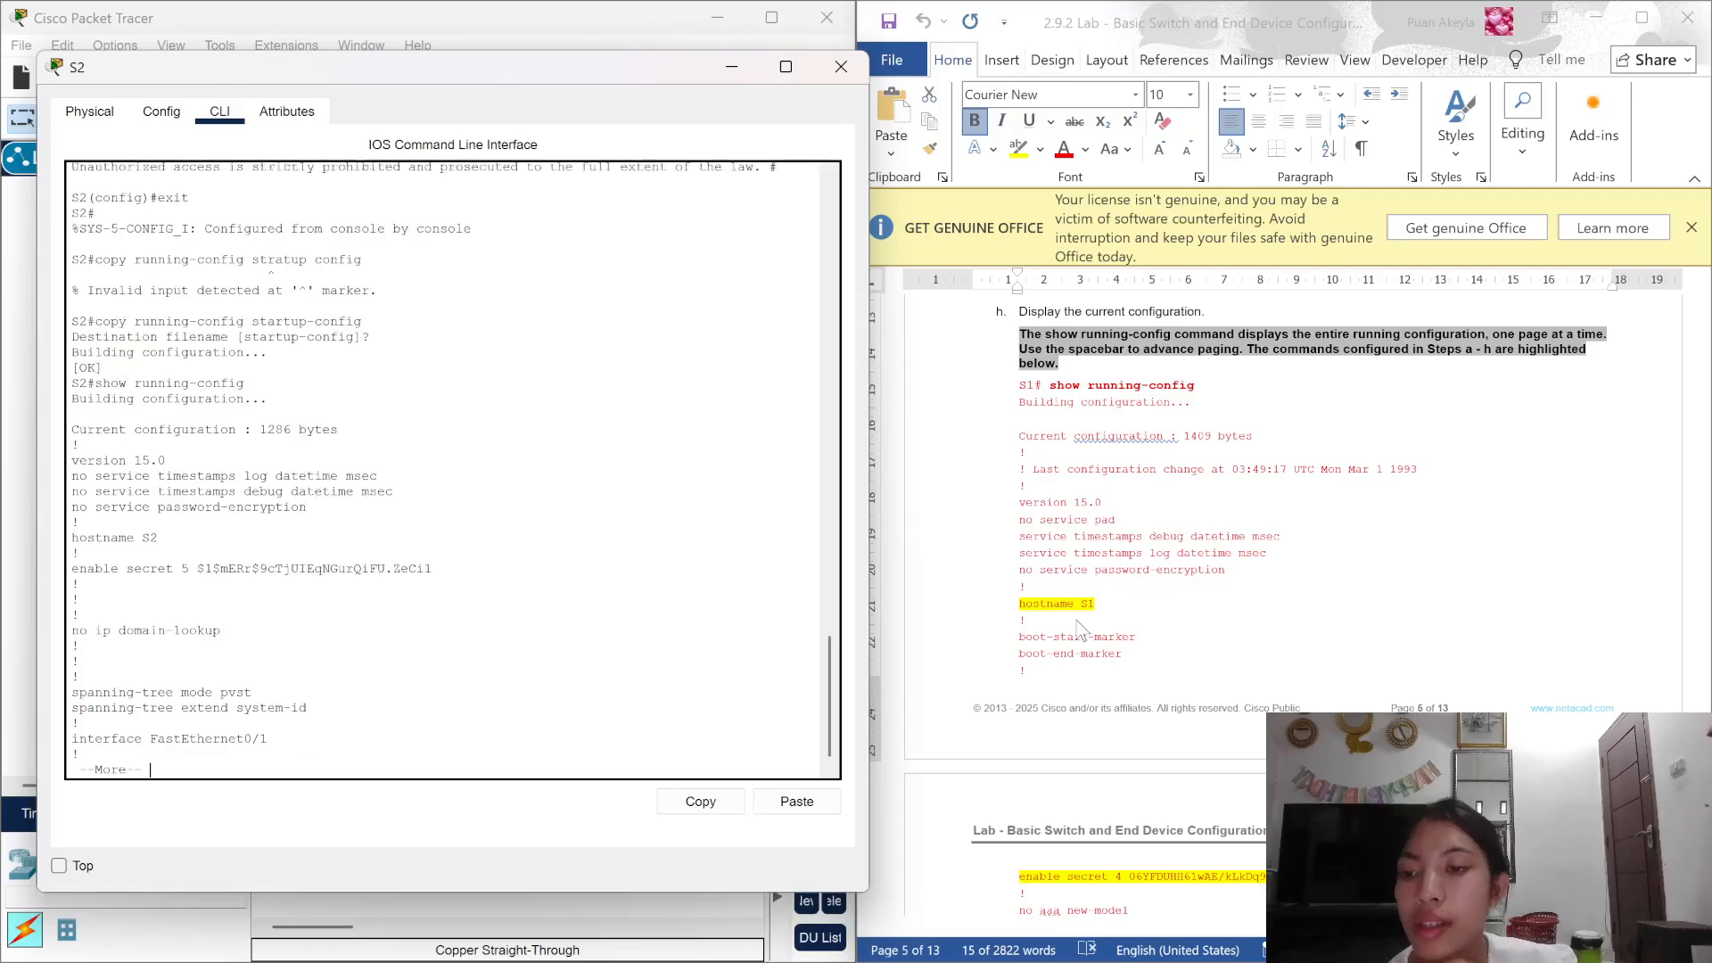
pyautogui.press('space')
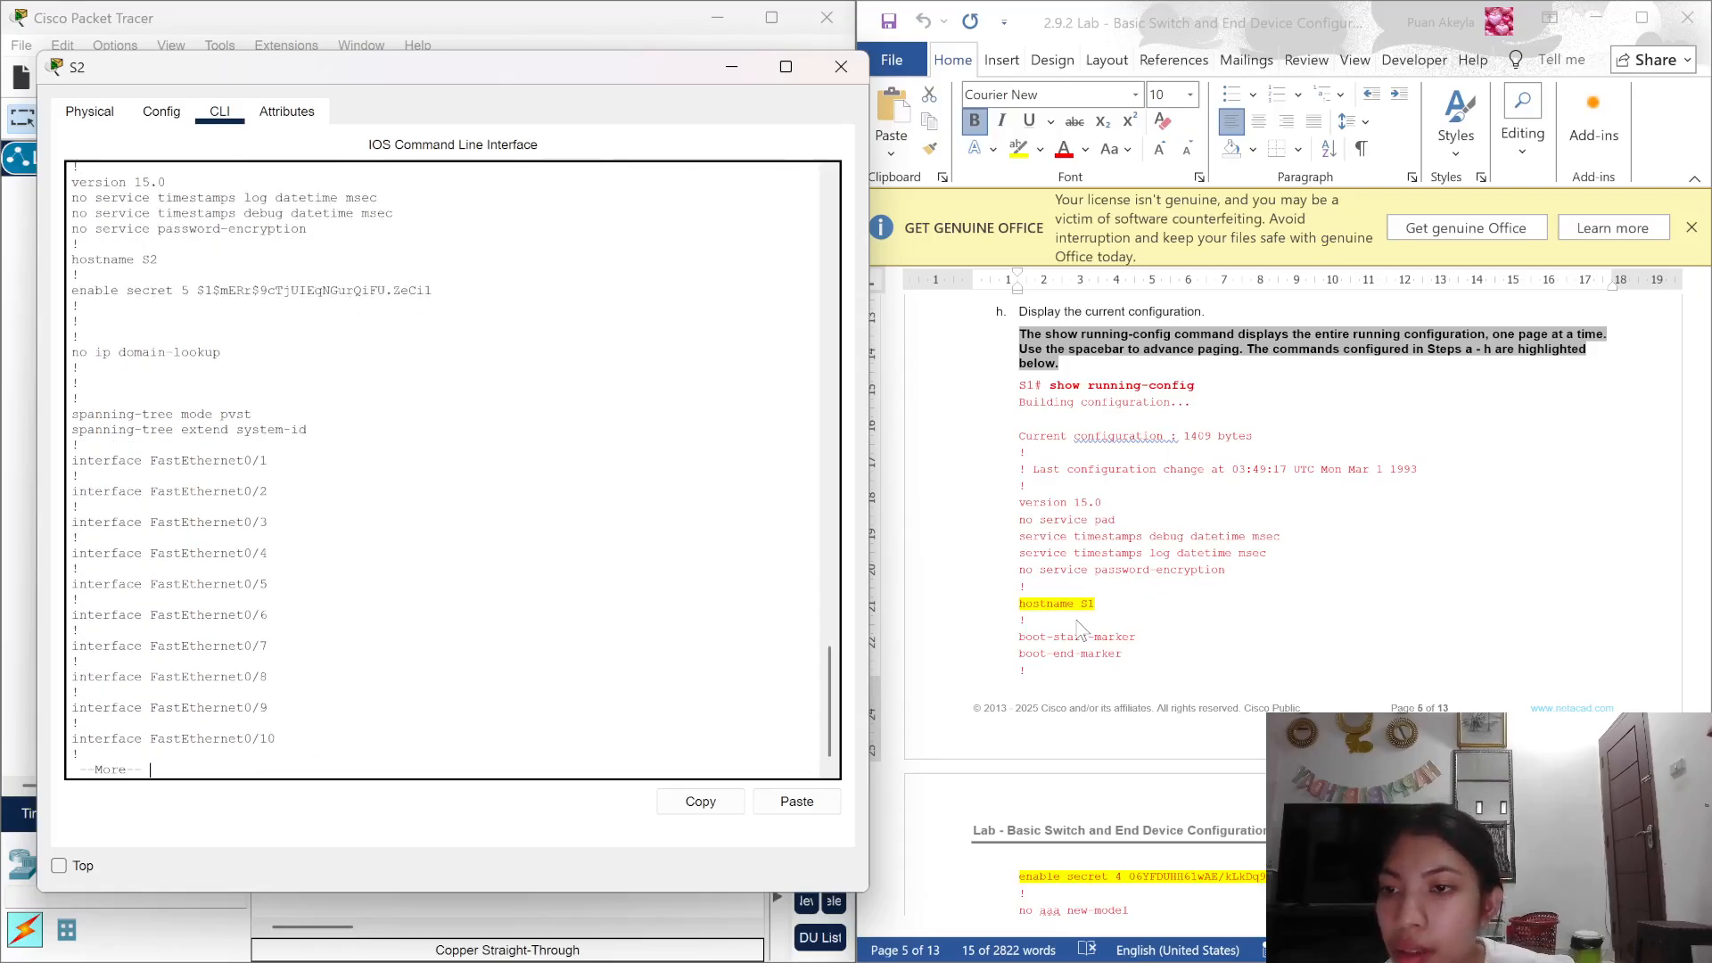
pyautogui.press('space')
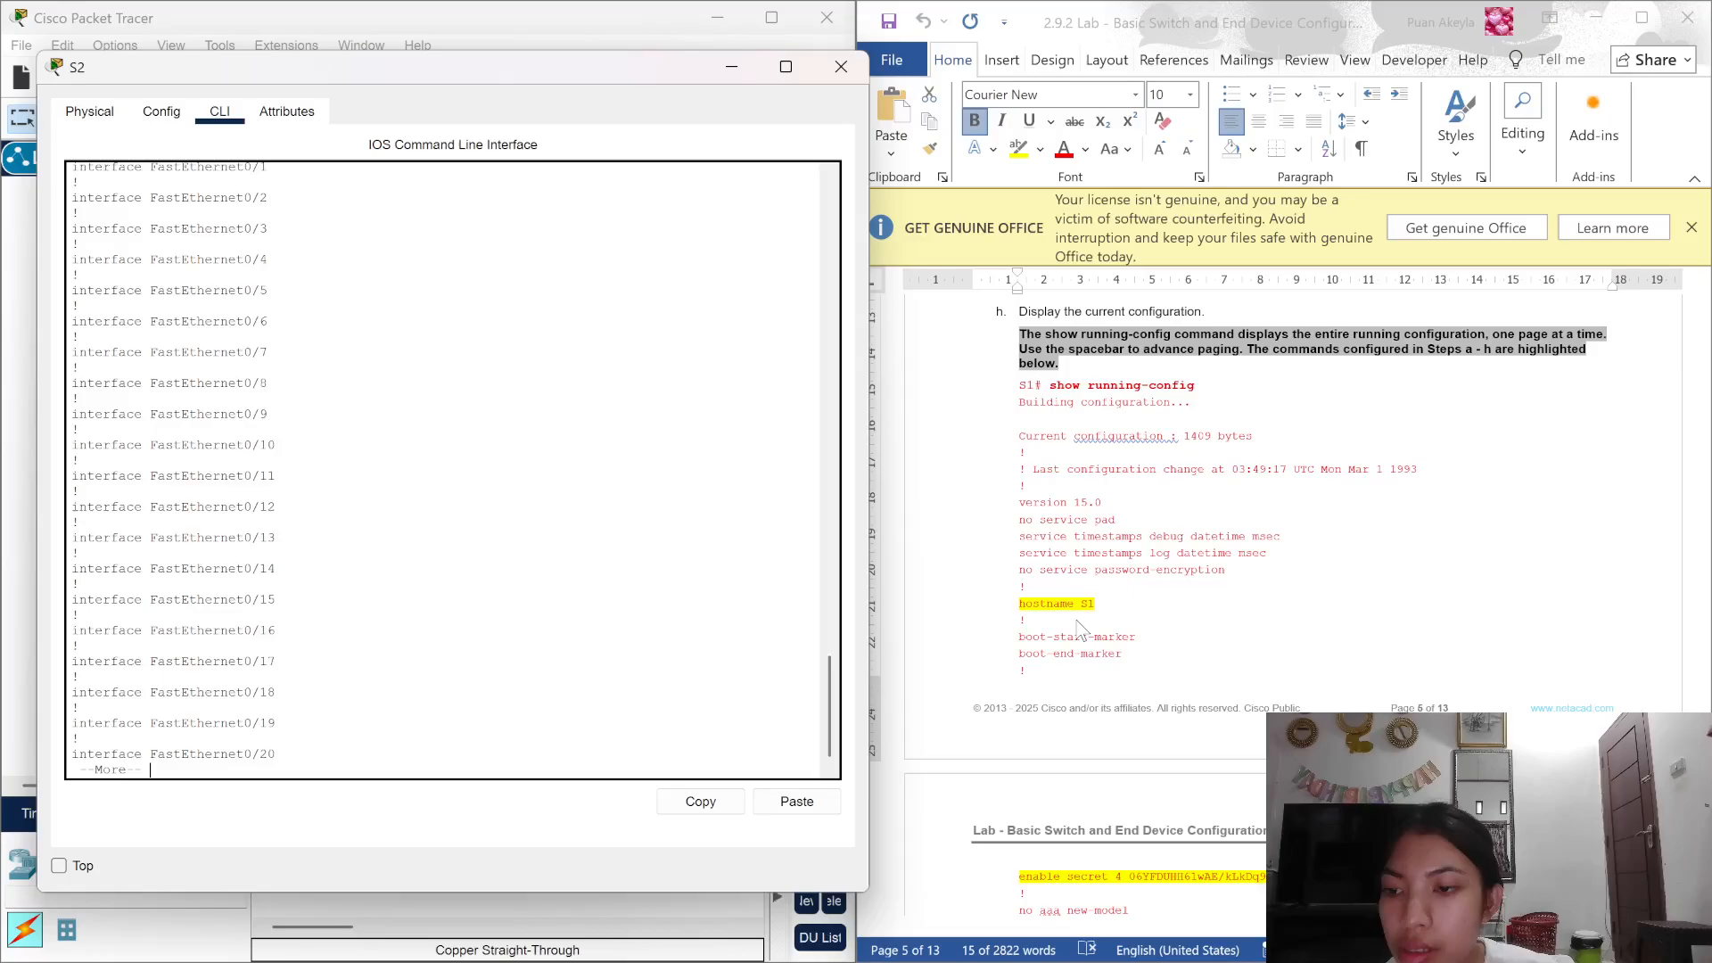
pyautogui.press('space')
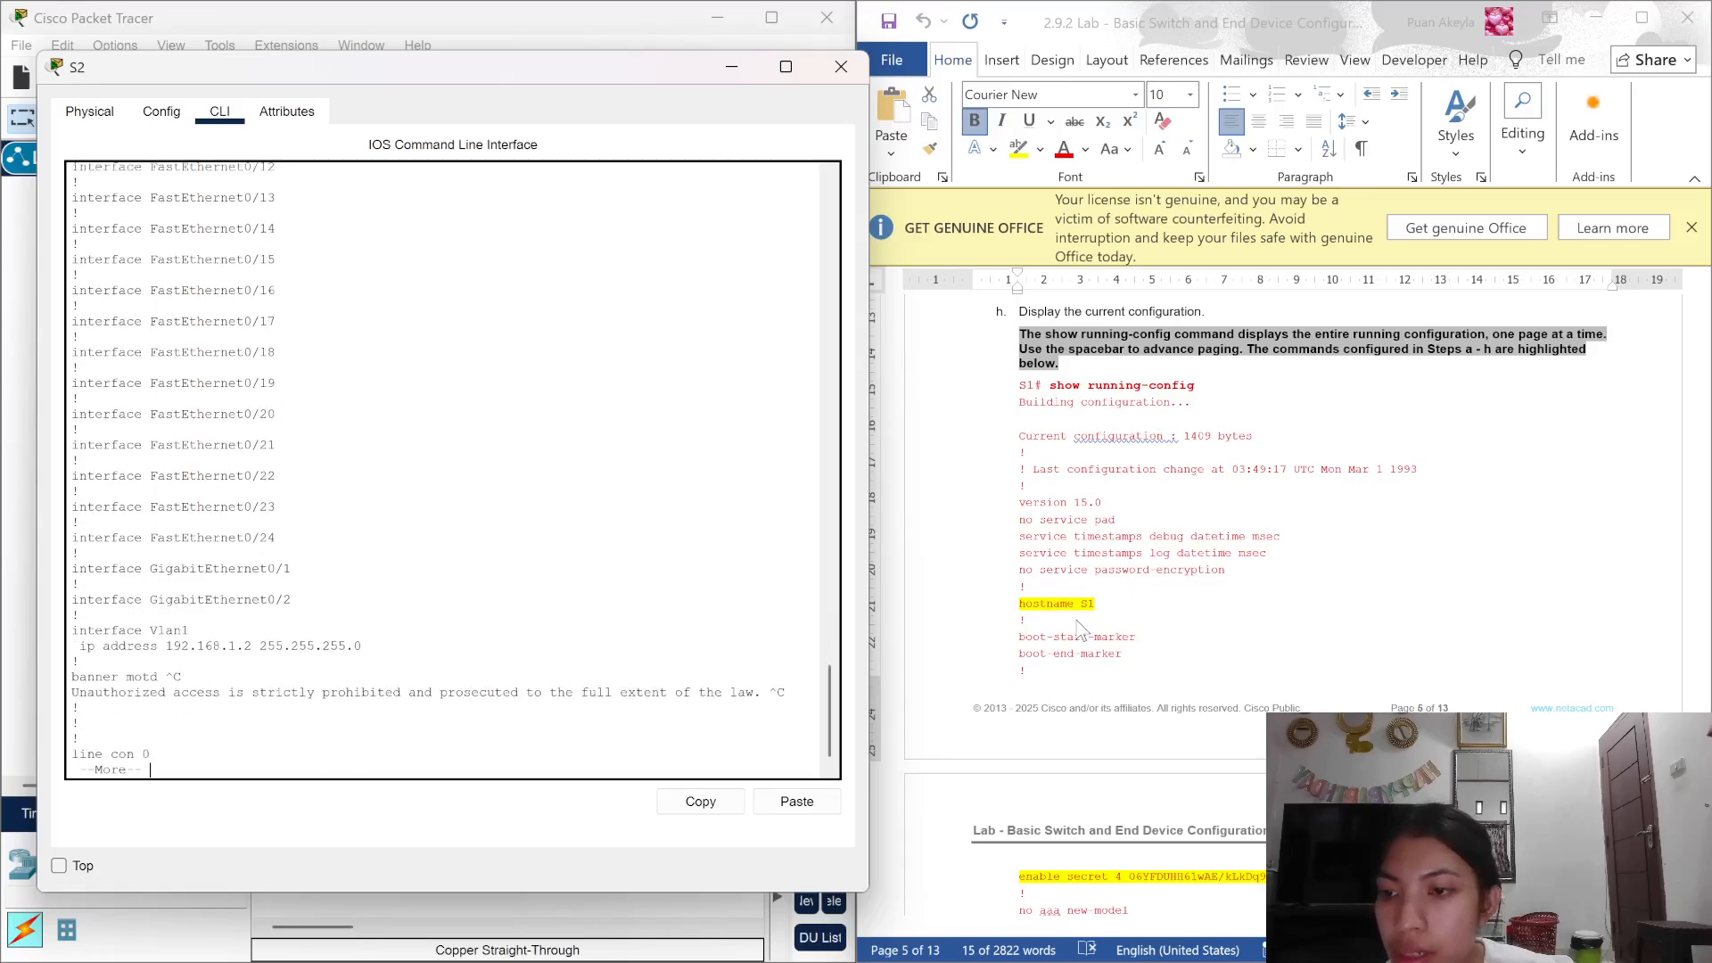
pyautogui.press('Return')
pyautogui.press('Return')
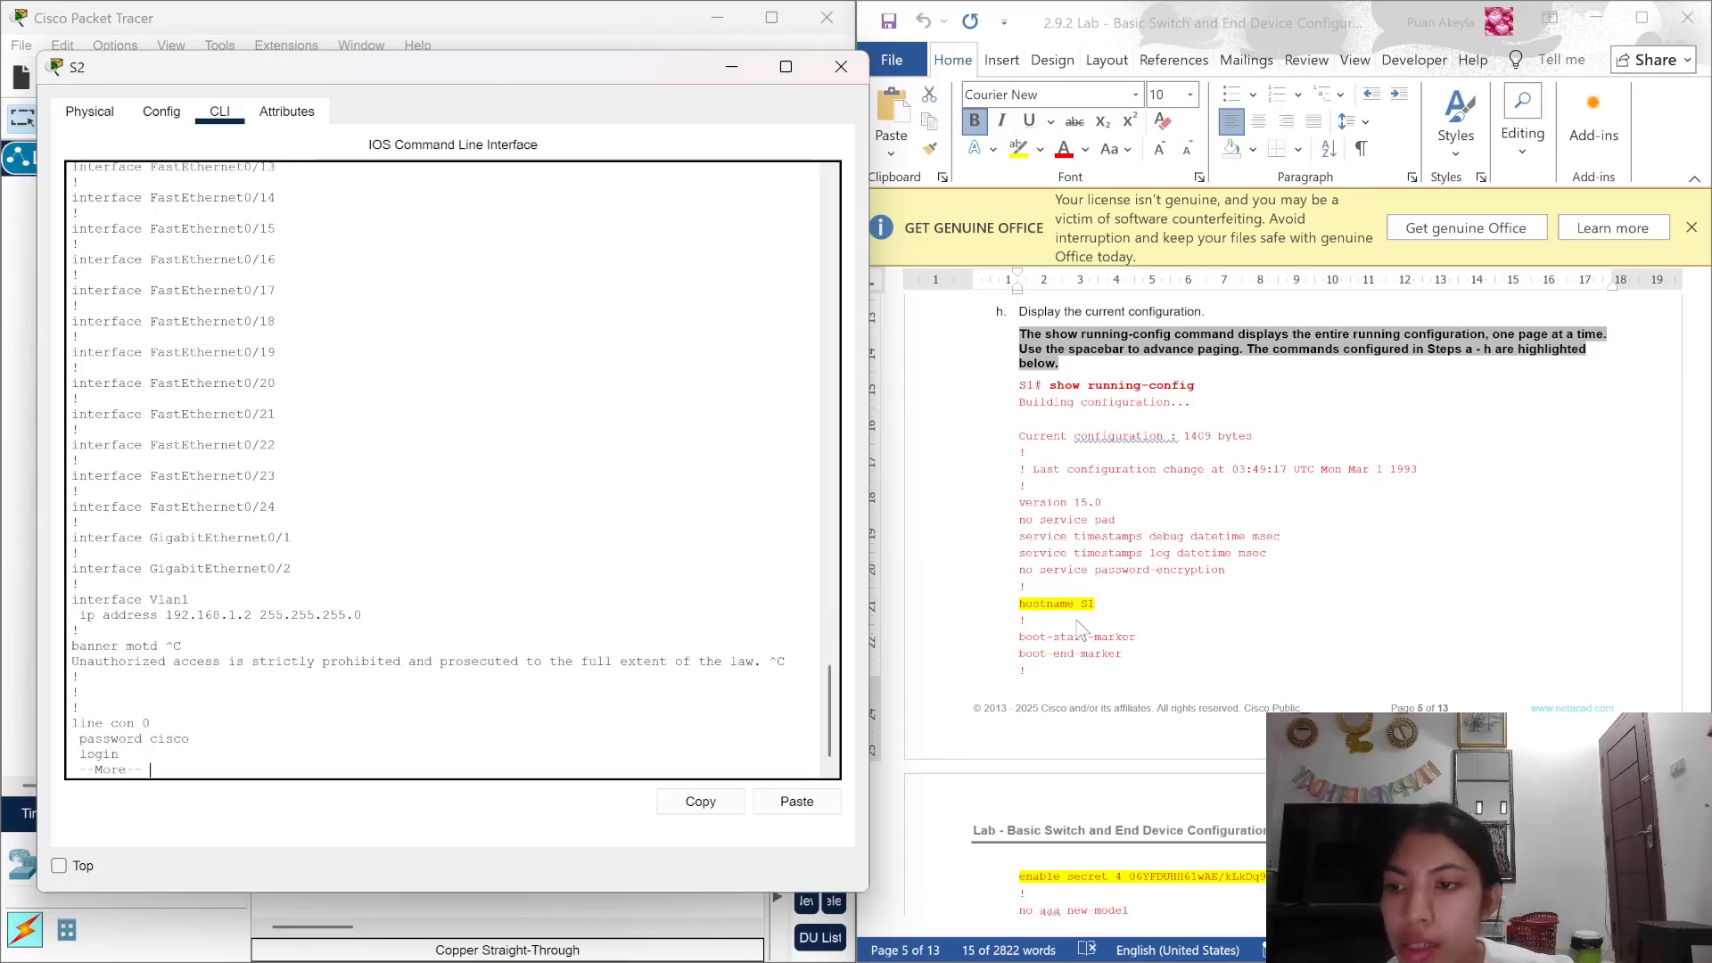
pyautogui.press('Return')
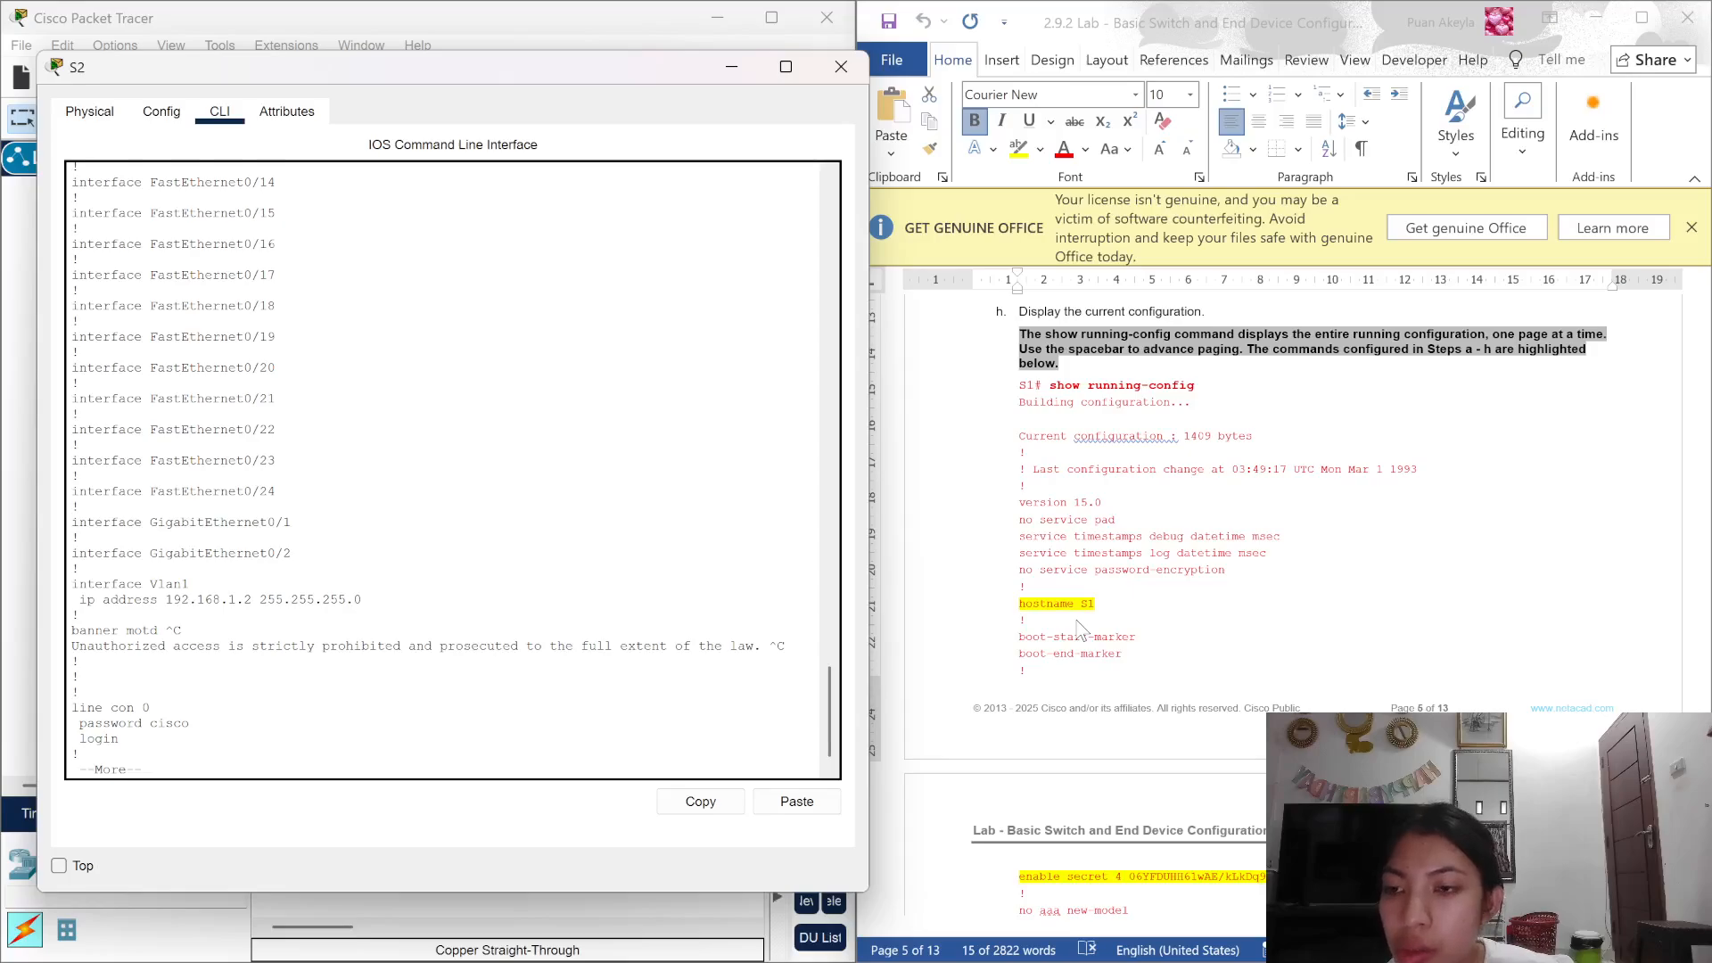
pyautogui.press('Return')
pyautogui.press('Return')
pyautogui.press('Return')
pyautogui.press('Return')
pyautogui.press('Return')
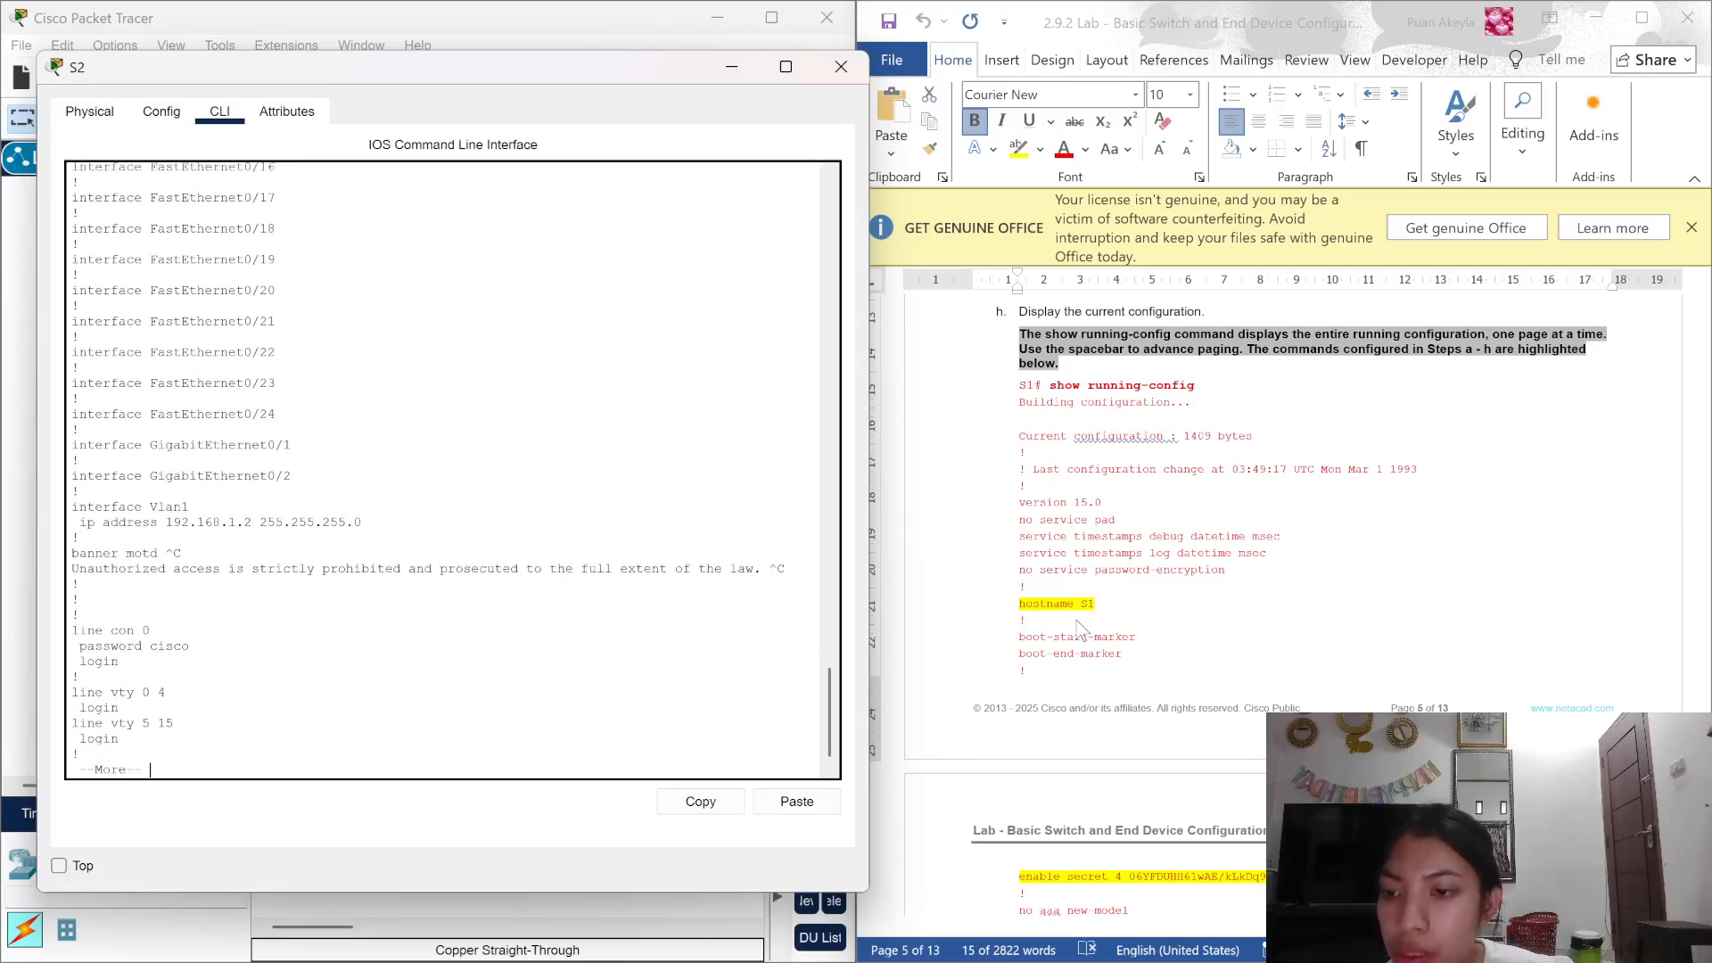
pyautogui.press('Return')
pyautogui.press('Return')
pyautogui.press('Return')
pyautogui.press('Return')
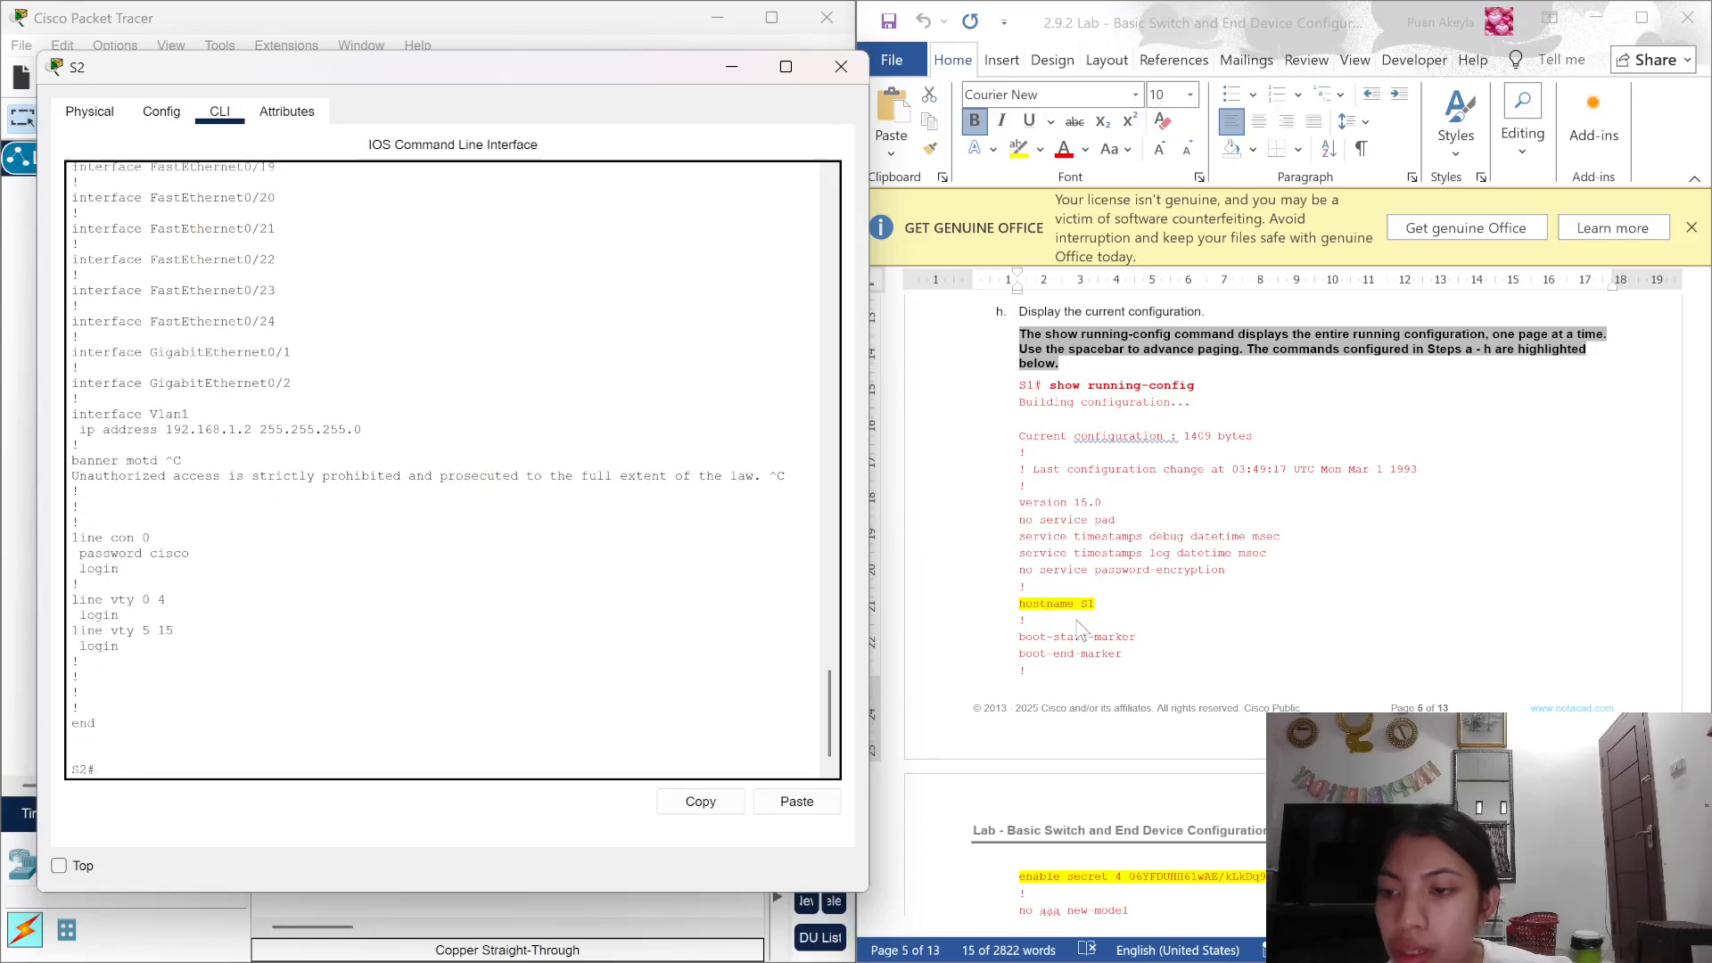
pyautogui.scroll(-5, 1320, 630)
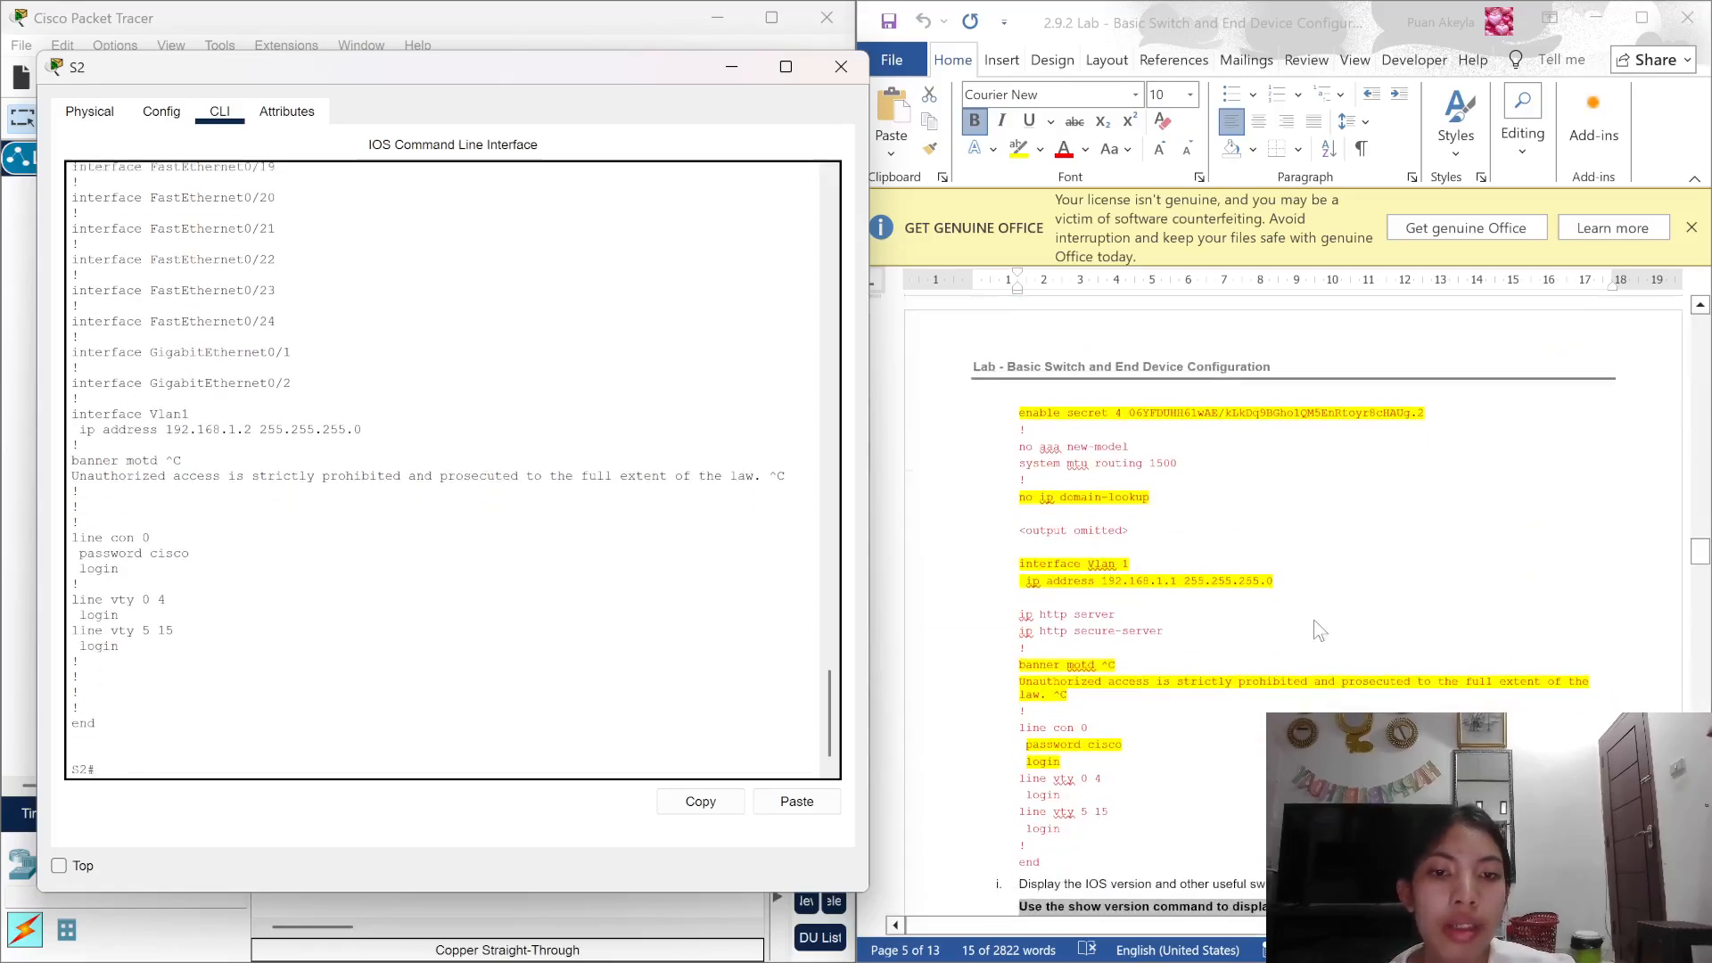
# Step: Run show version on S2 to view the WS-C2960-24TT-L running IOS 15.0(2)SE4
pyautogui.scroll(-5, 1316, 615)
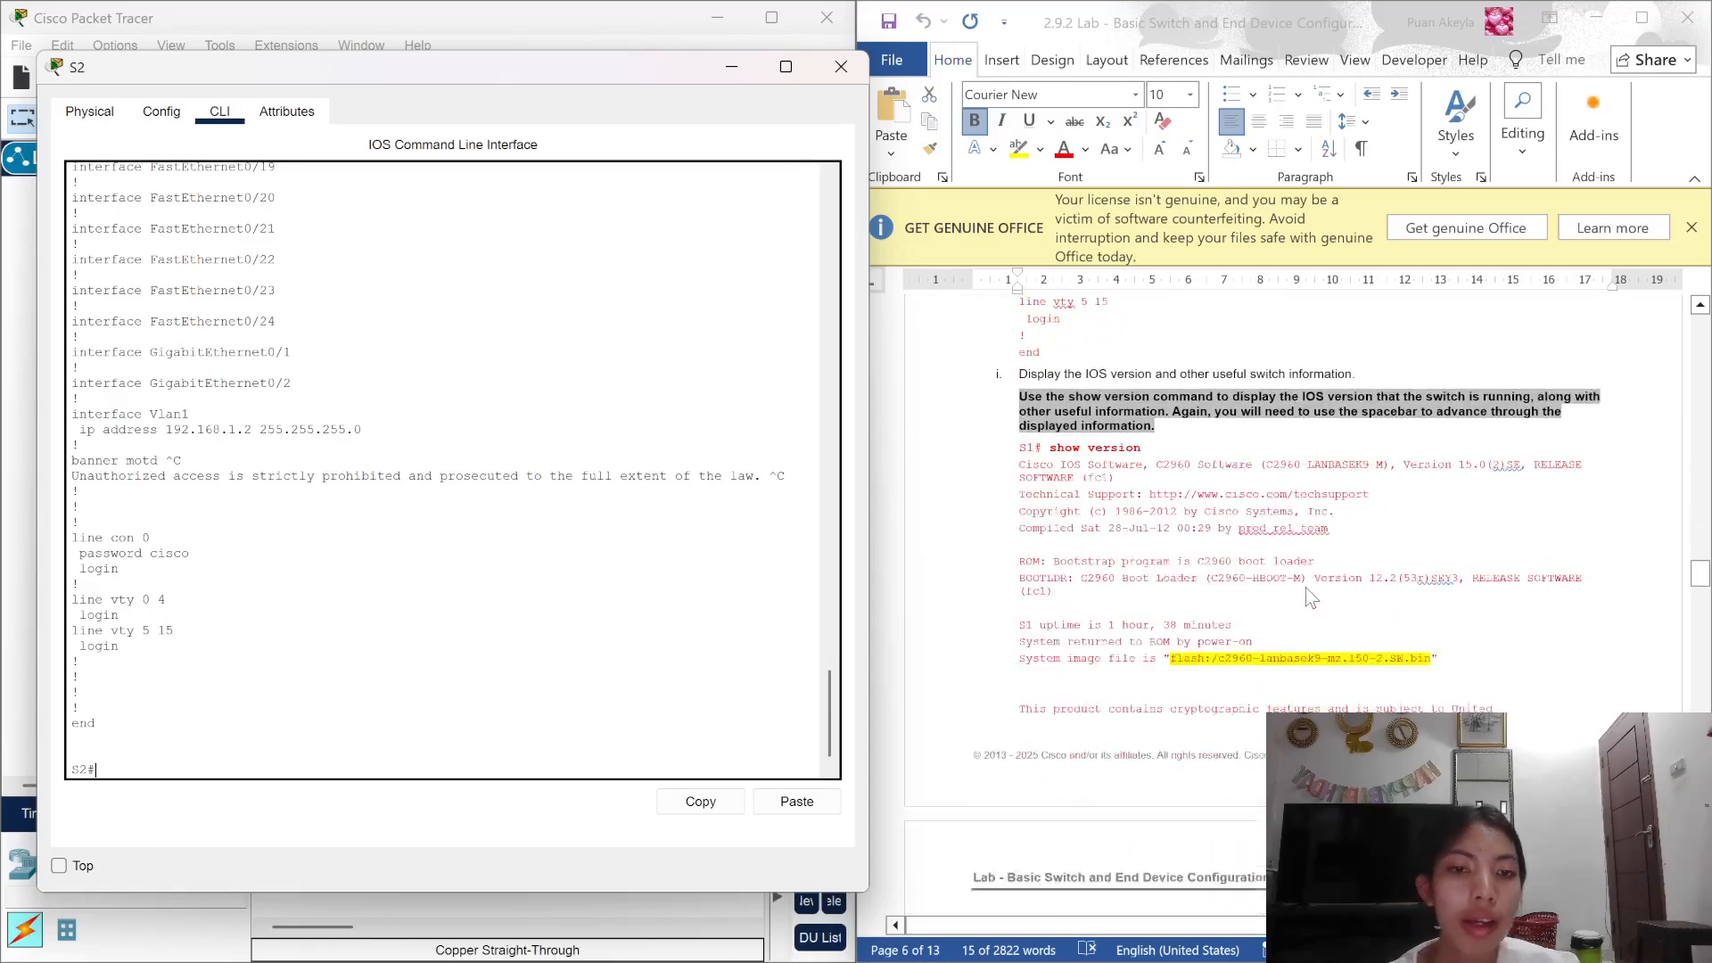
pyautogui.scroll(-1, 1310, 597)
pyautogui.write('ho')
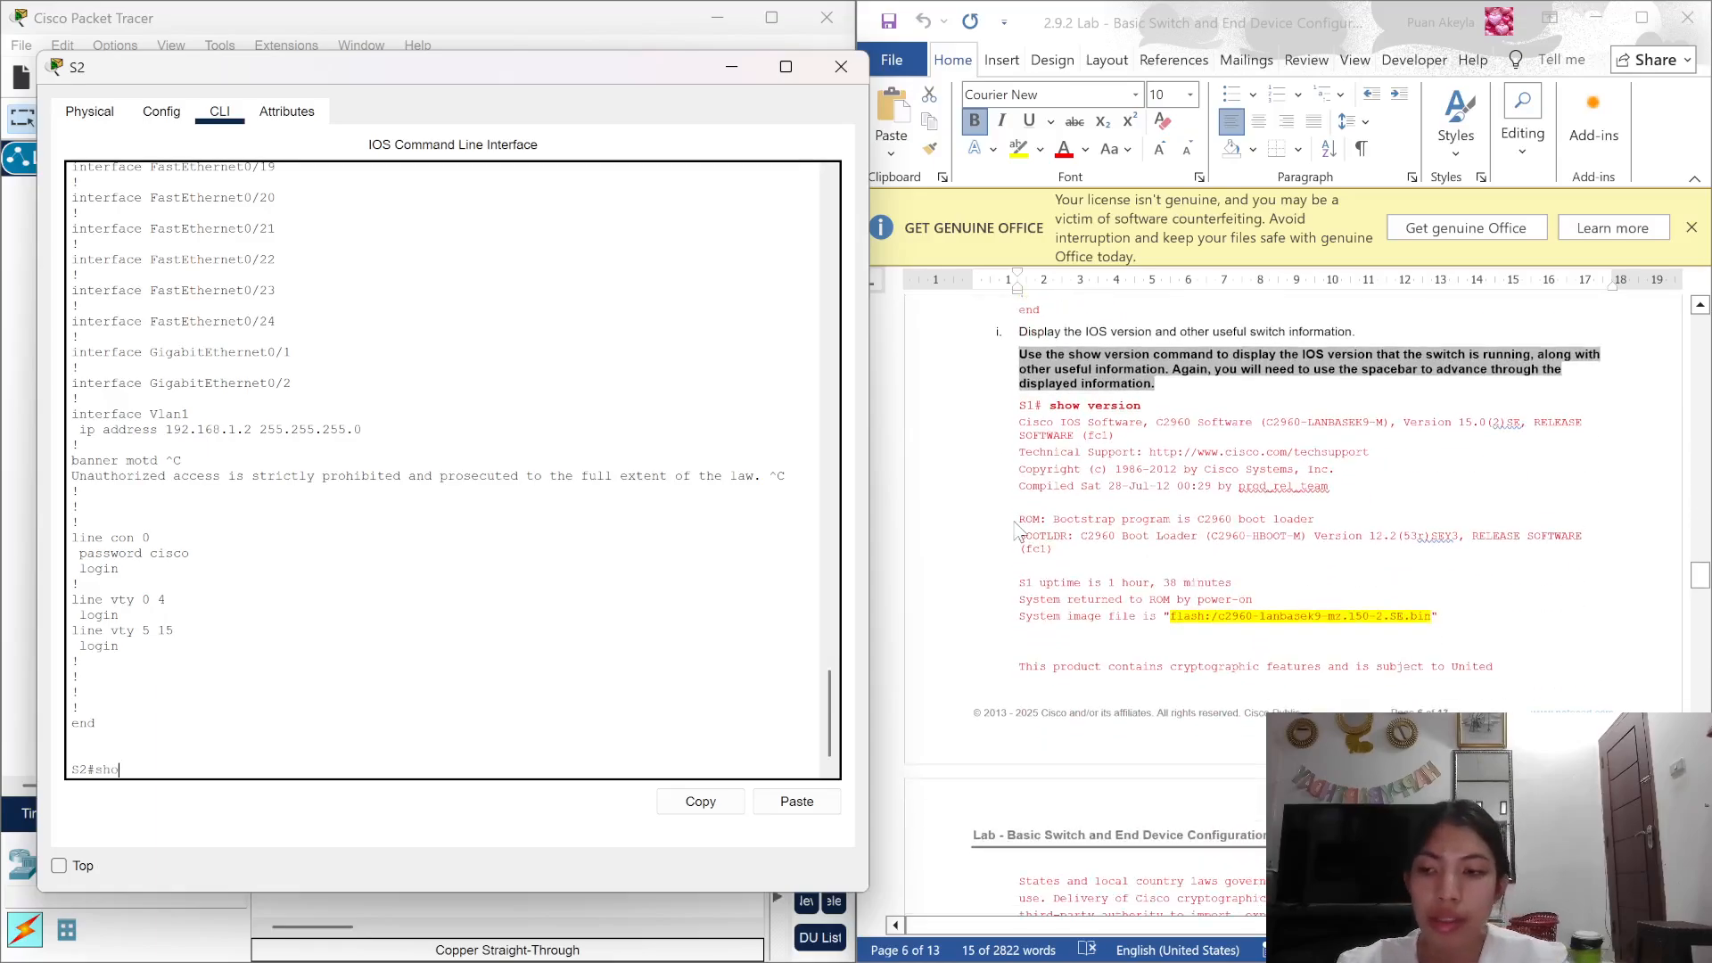
pyautogui.write('w vers')
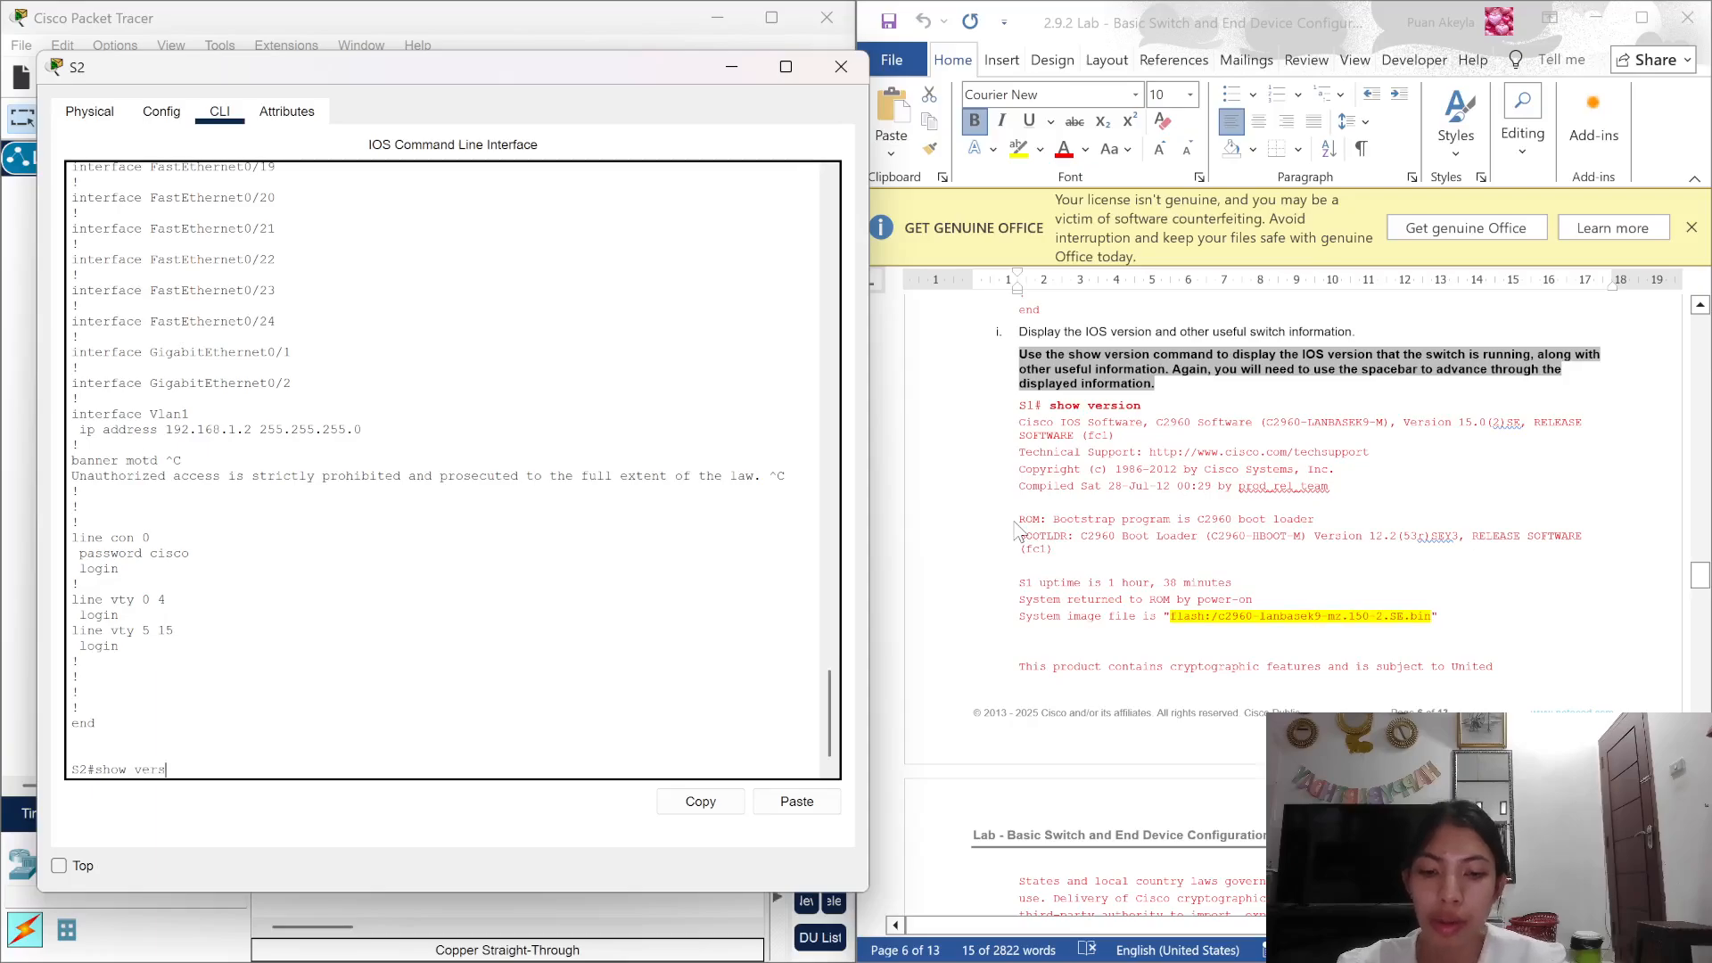
pyautogui.write('ion')
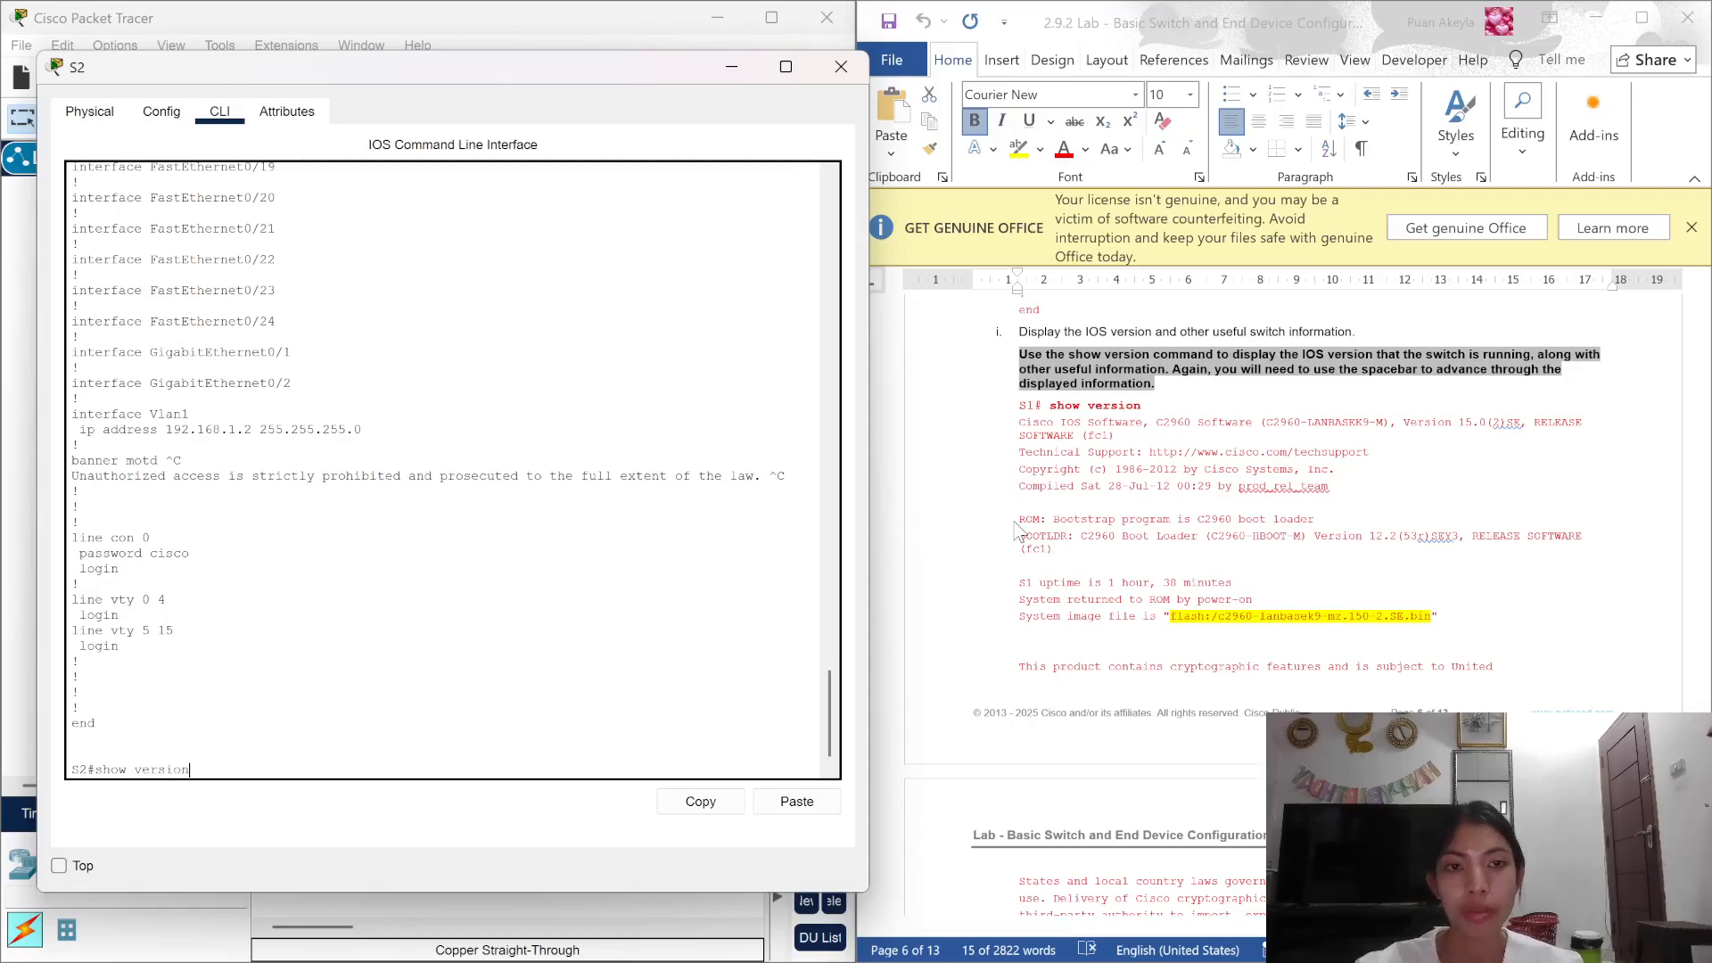
pyautogui.press('Return')
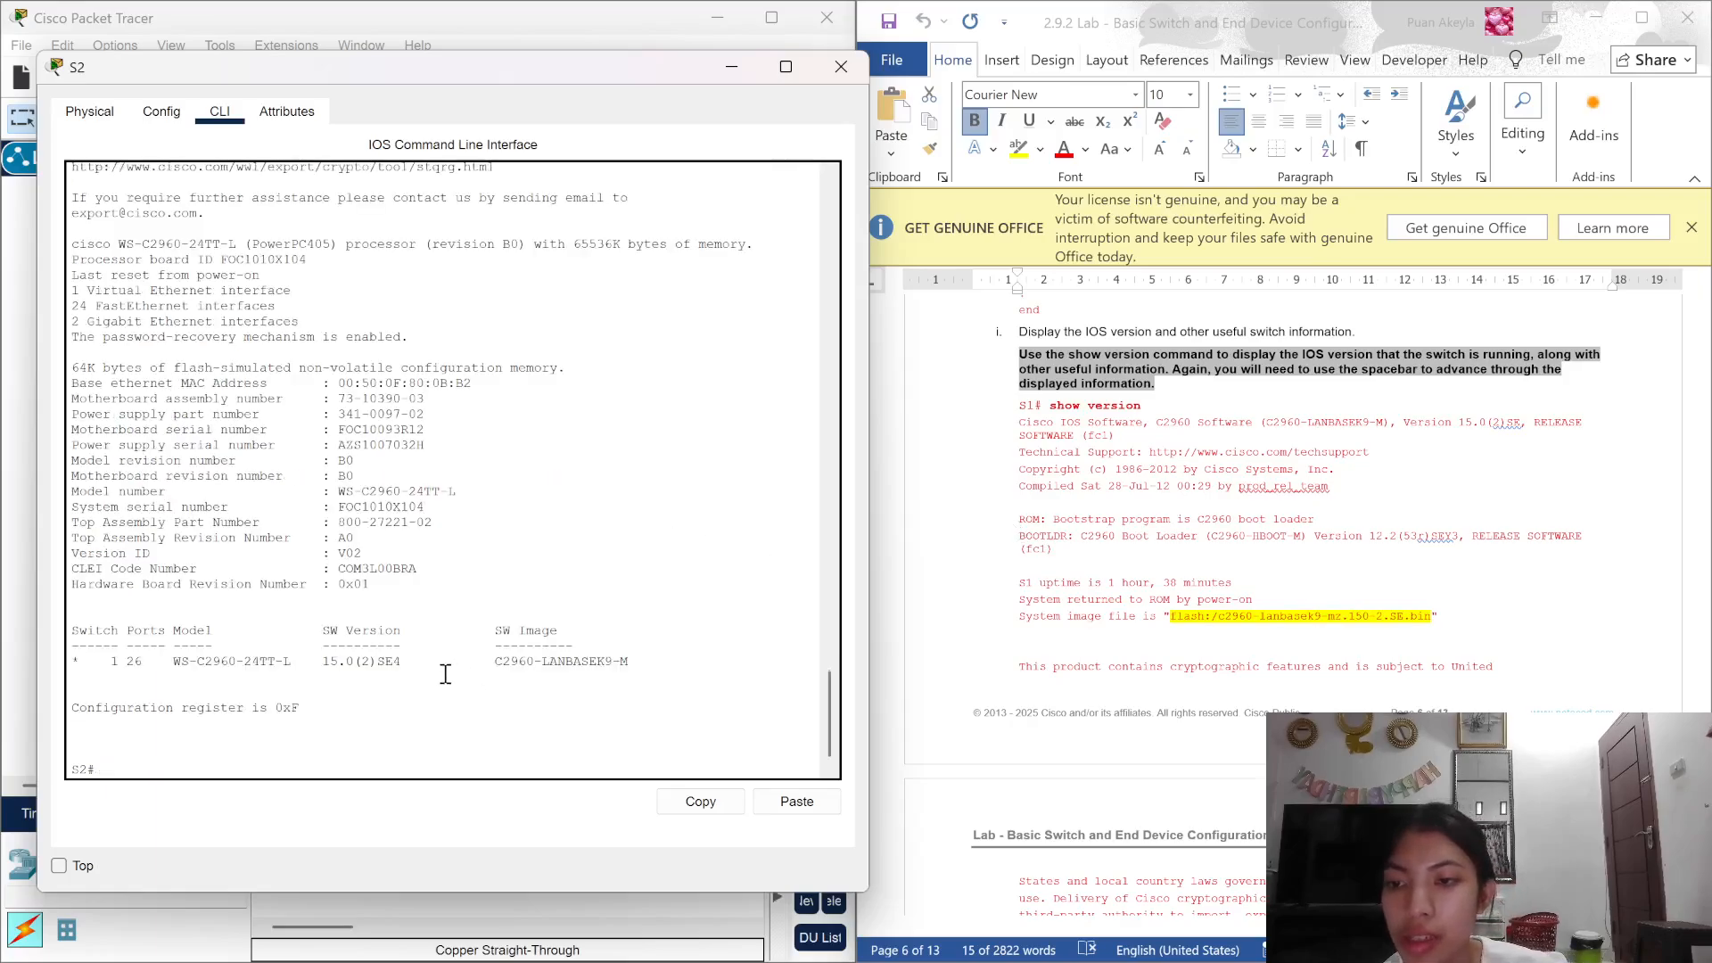
pyautogui.scroll(-12, 1145, 664)
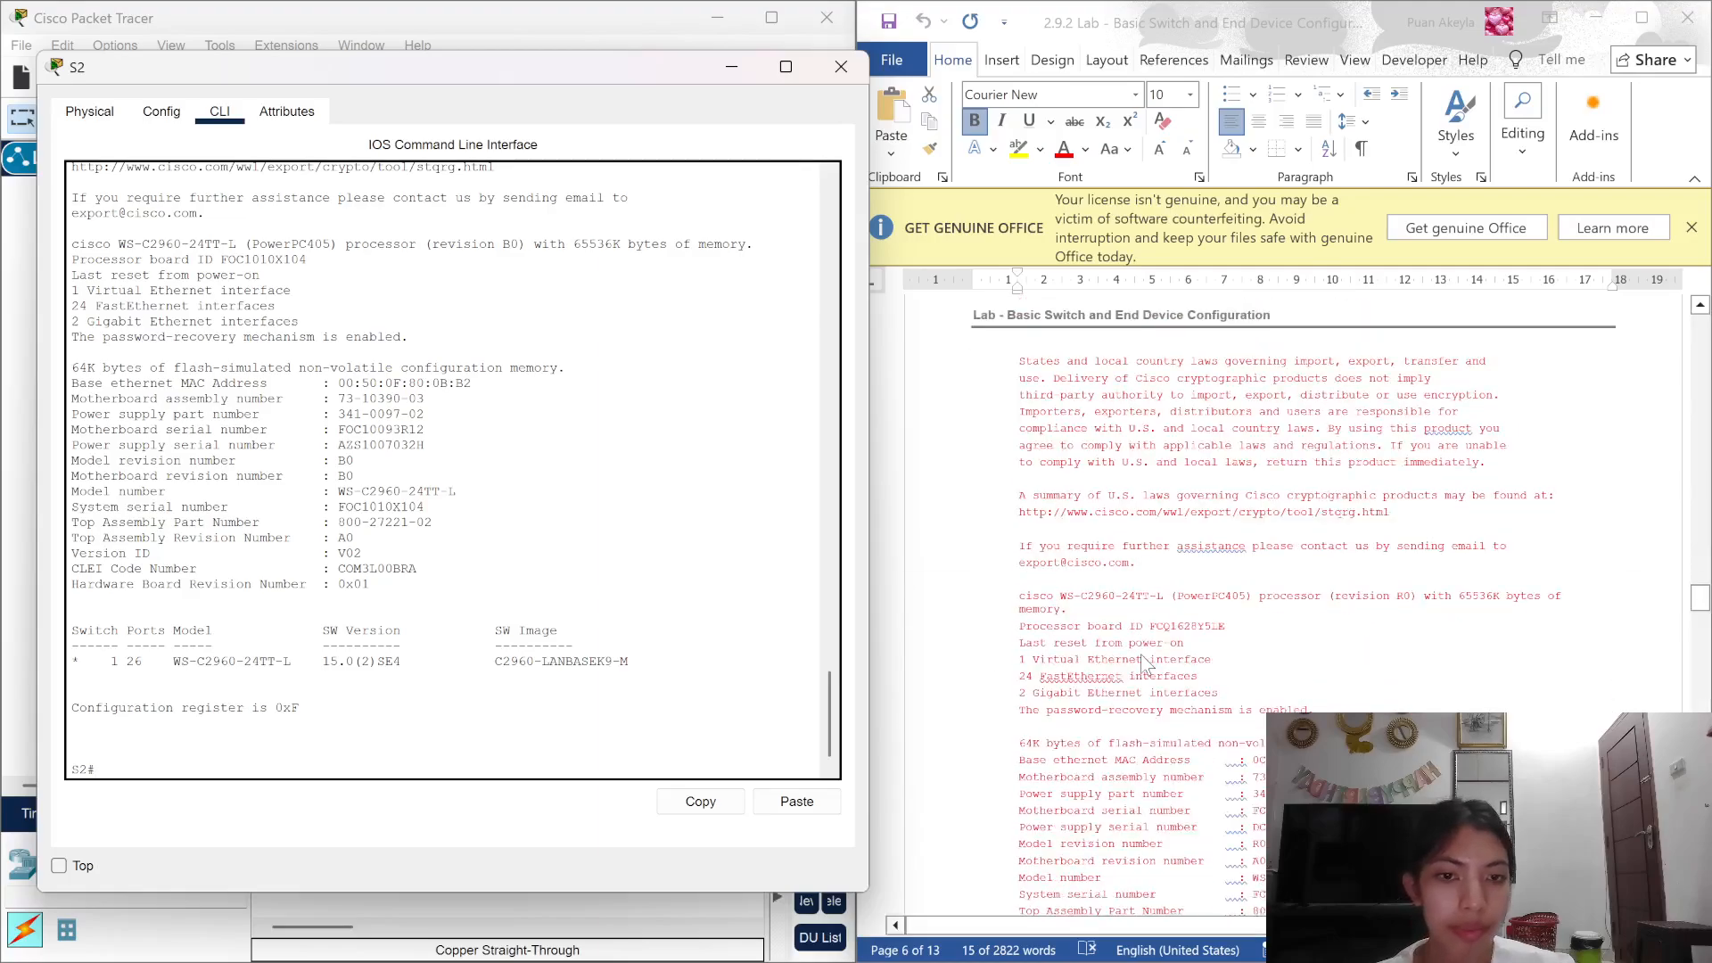
pyautogui.scroll(-1, 1145, 664)
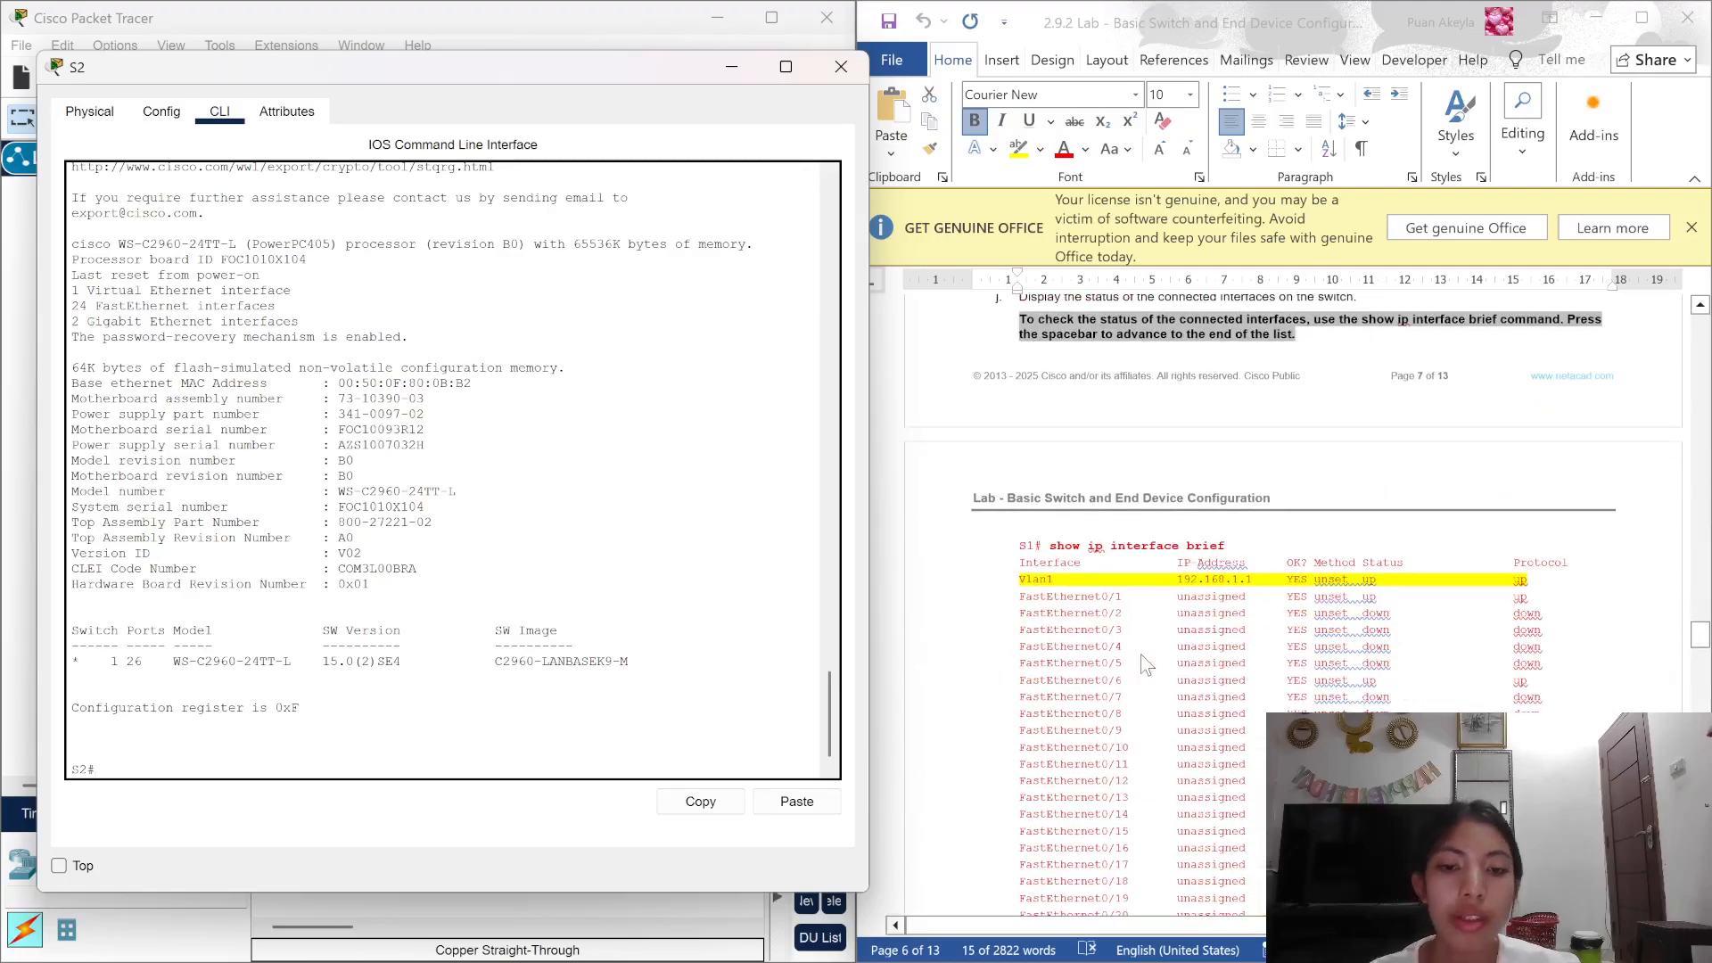
pyautogui.write('sh')
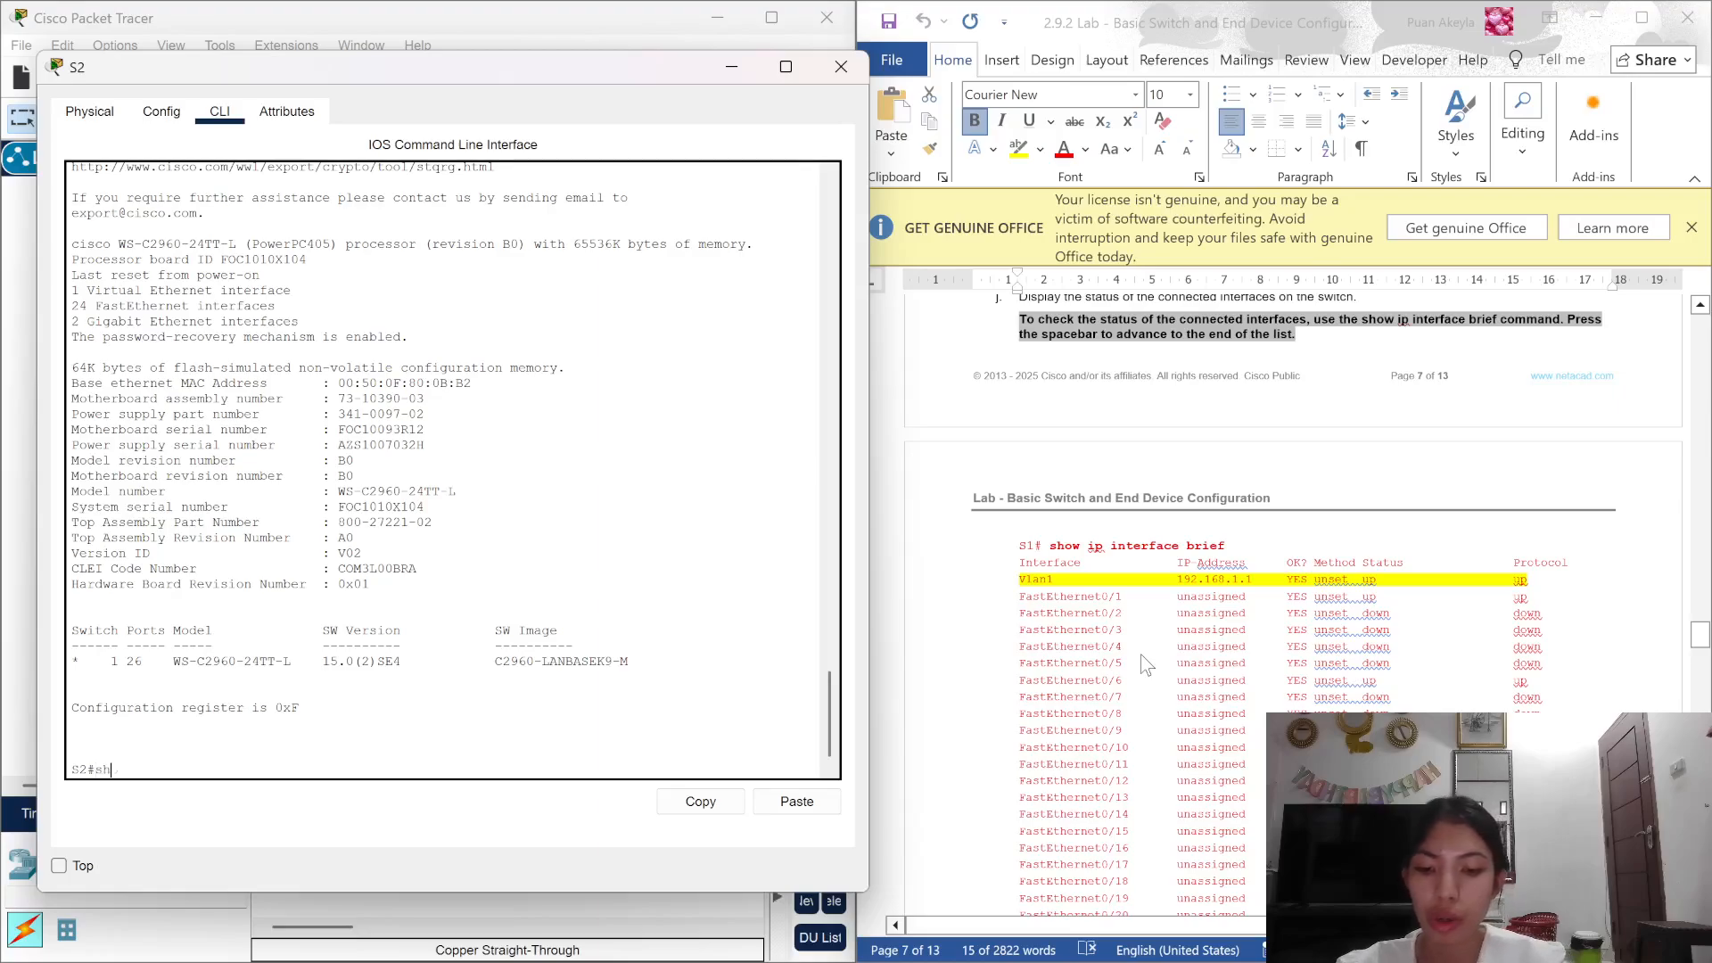
pyautogui.write('ow ip')
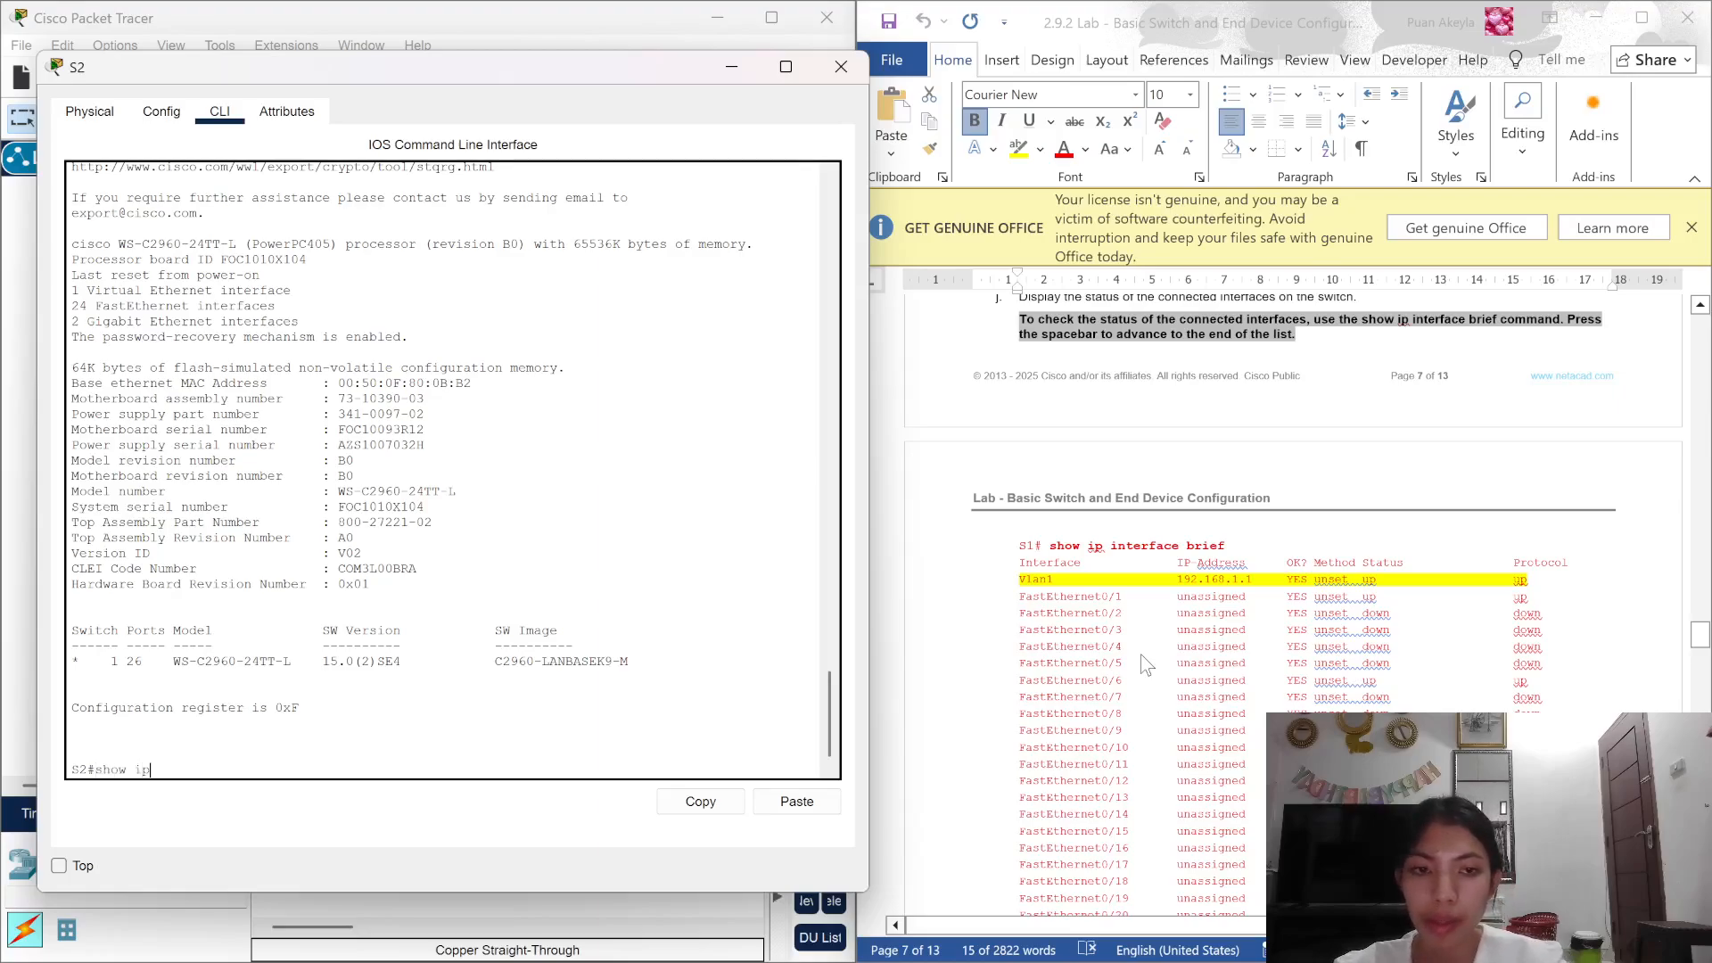
pyautogui.write(' interfac')
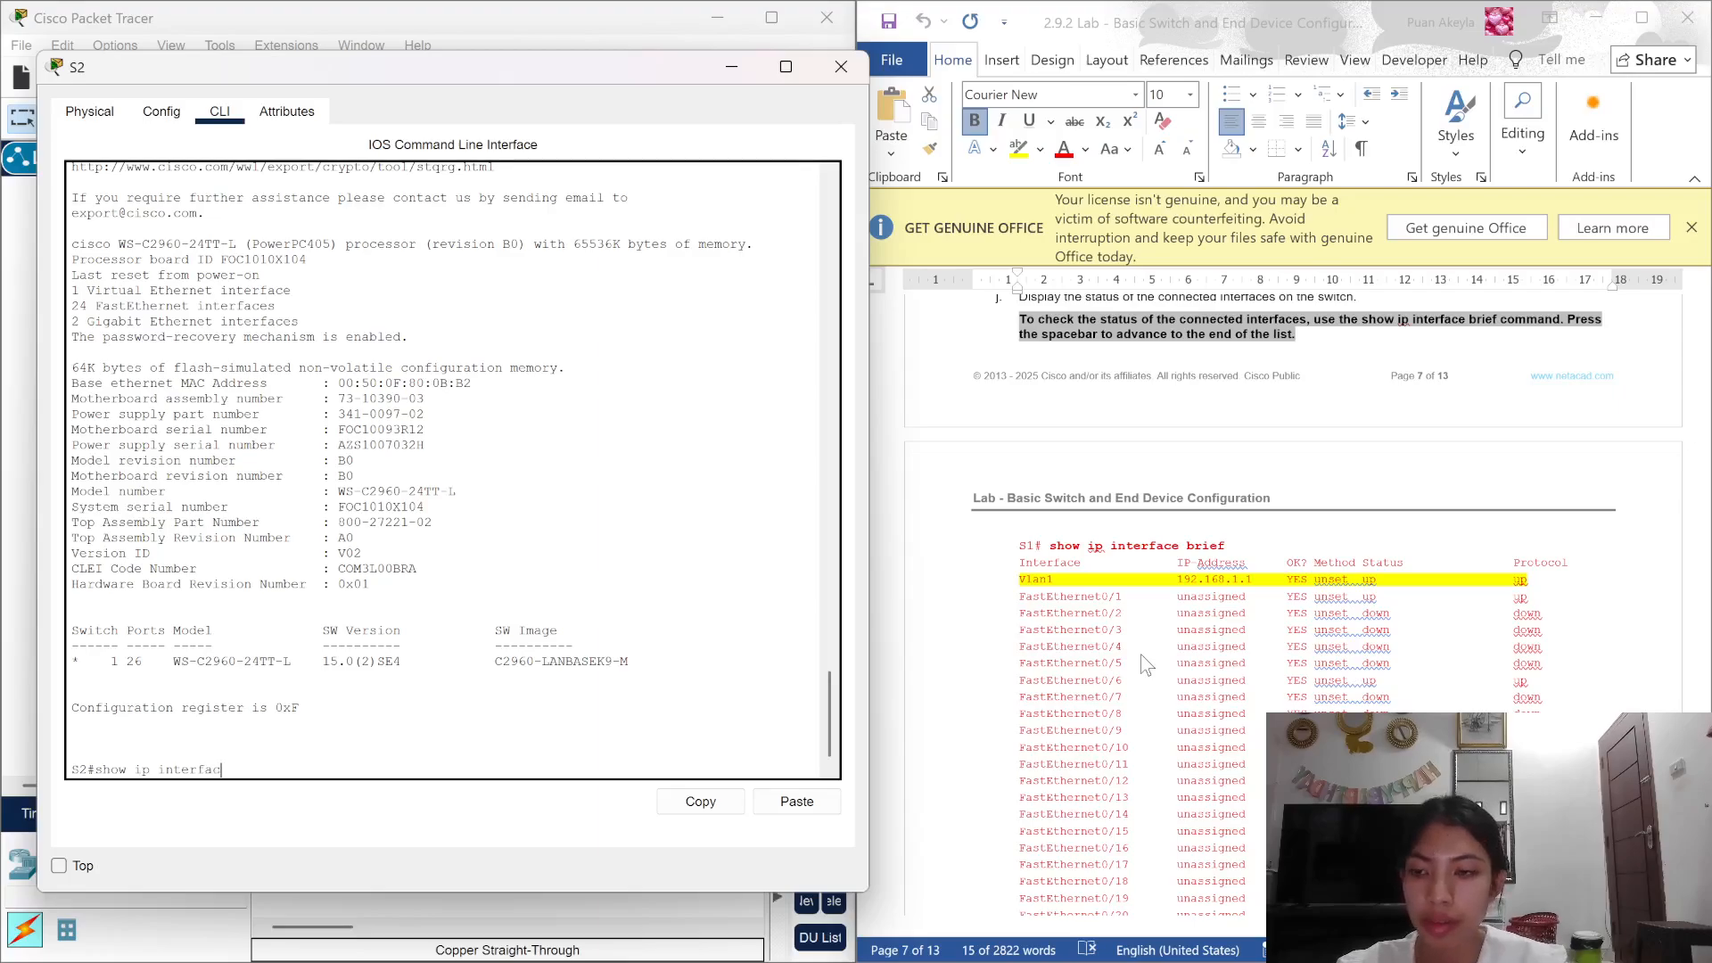
pyautogui.write('e brief')
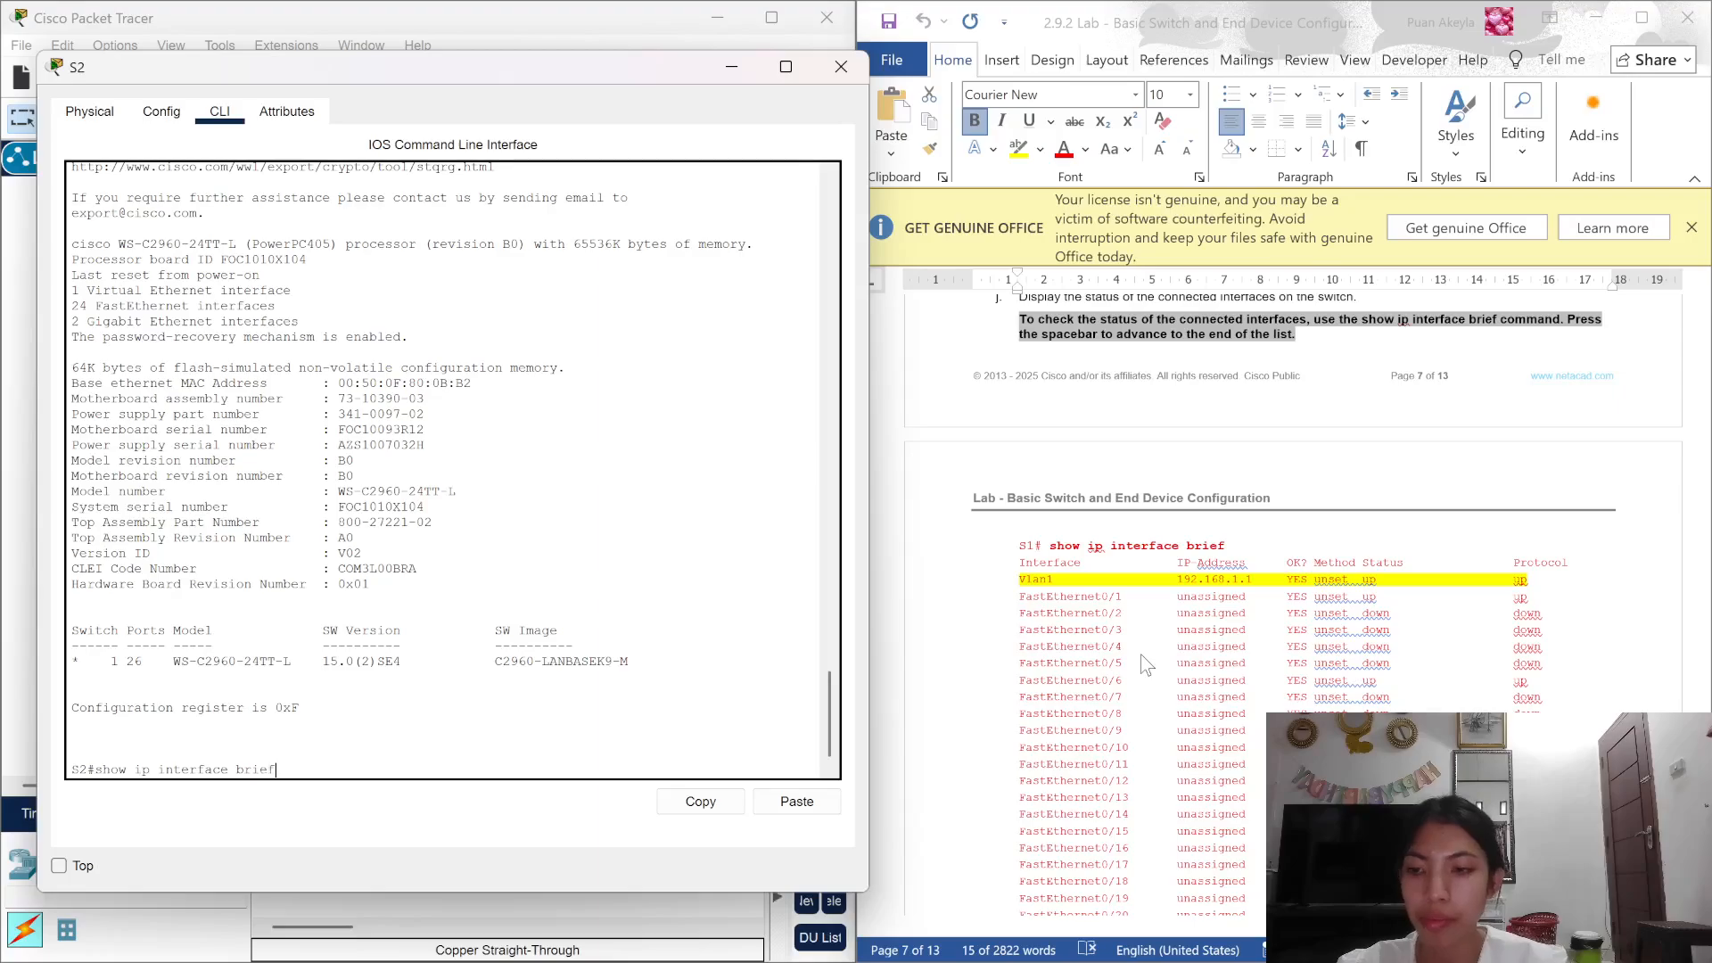
# Step: Run show ip interface brief on S2, showing Vlan1 192.168.1.2, F0/1 and F0/18 up
pyautogui.press('Return')
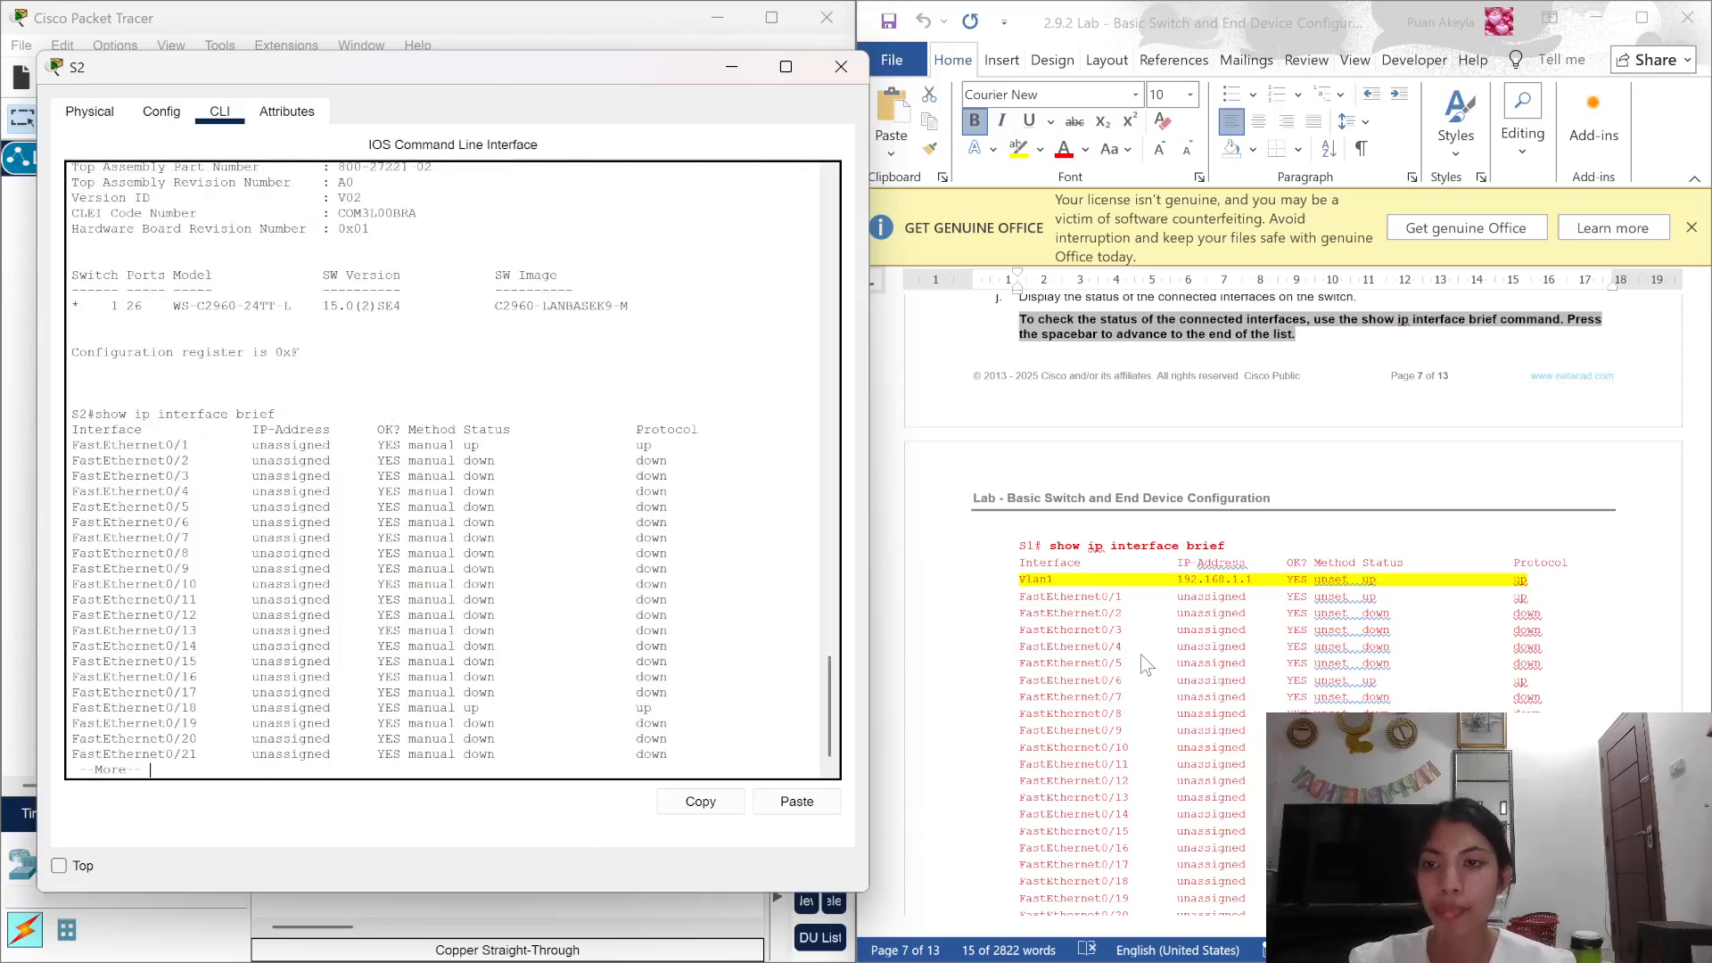
pyautogui.press('Return')
pyautogui.press('Return')
pyautogui.press('Return')
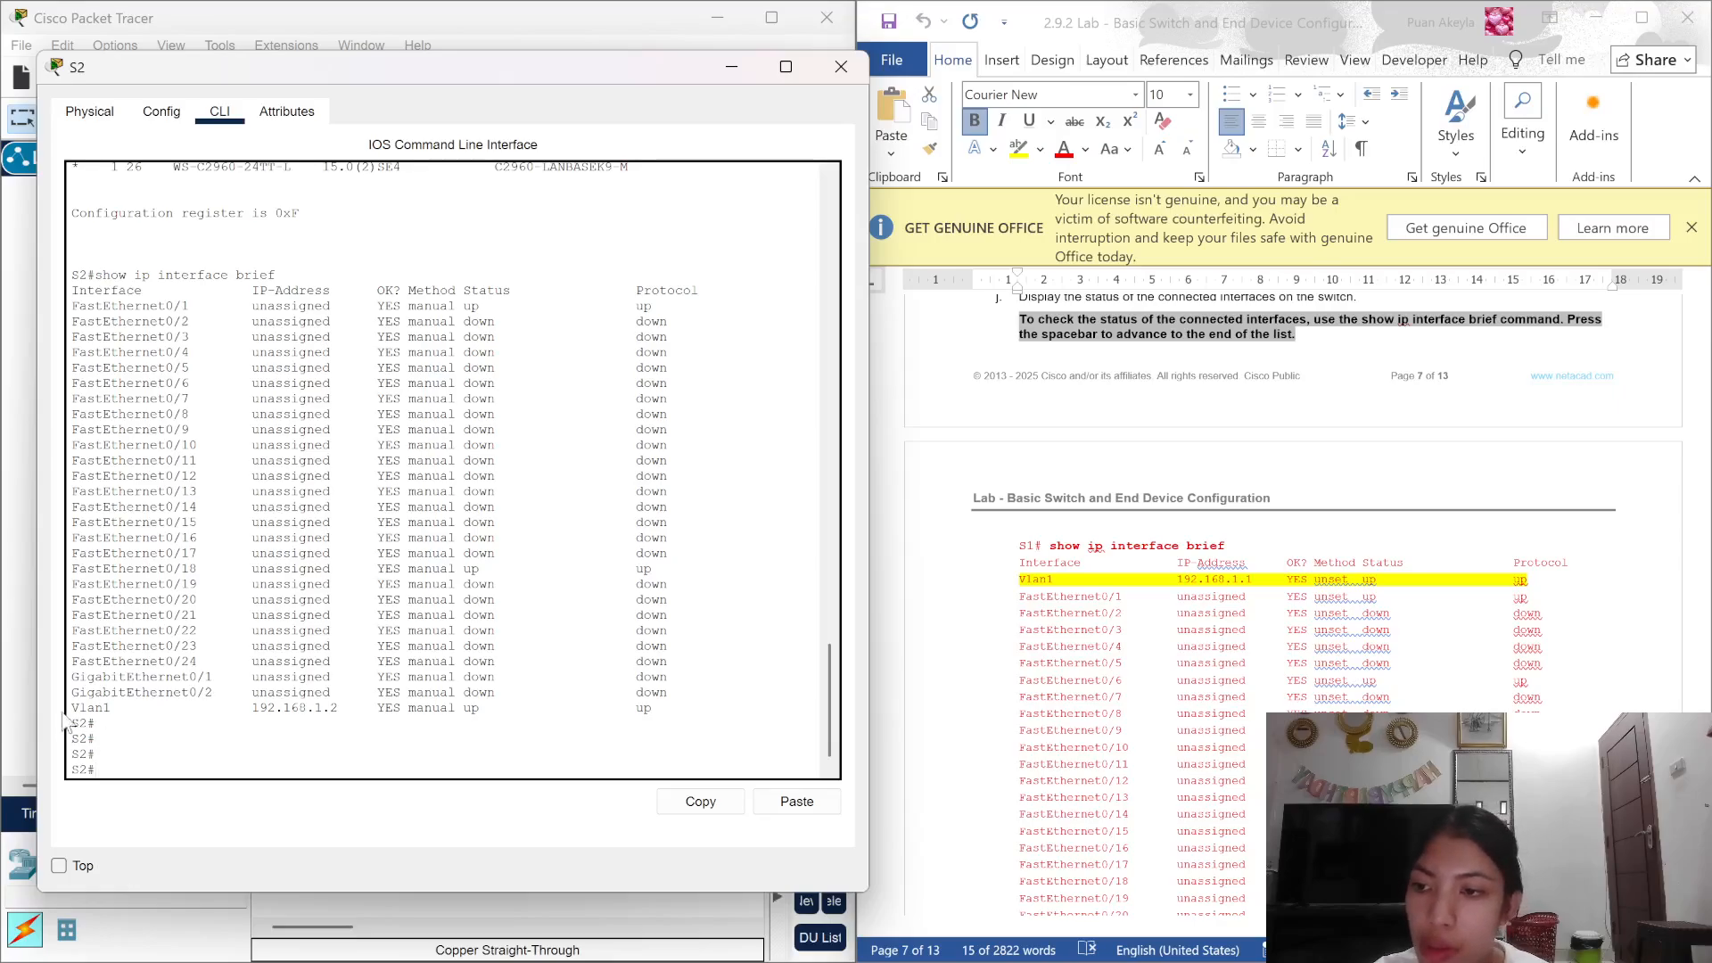
pyautogui.moveTo(680, 692); pyautogui.dragTo(71, 707)
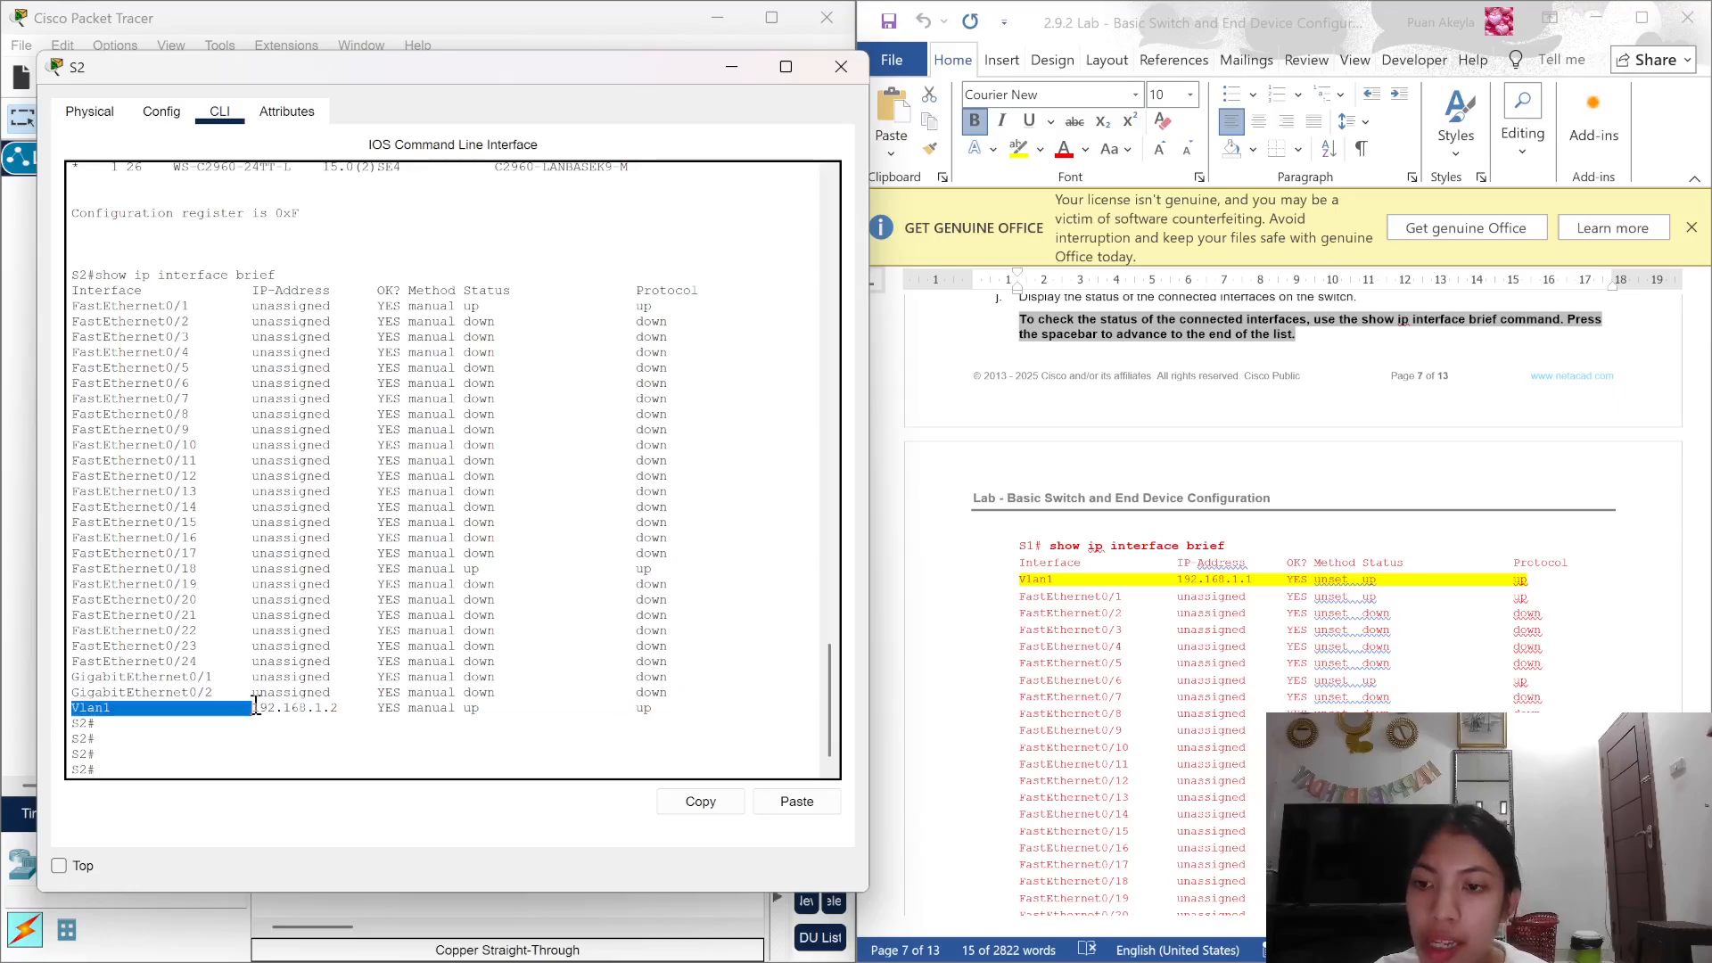
pyautogui.click(330, 707)
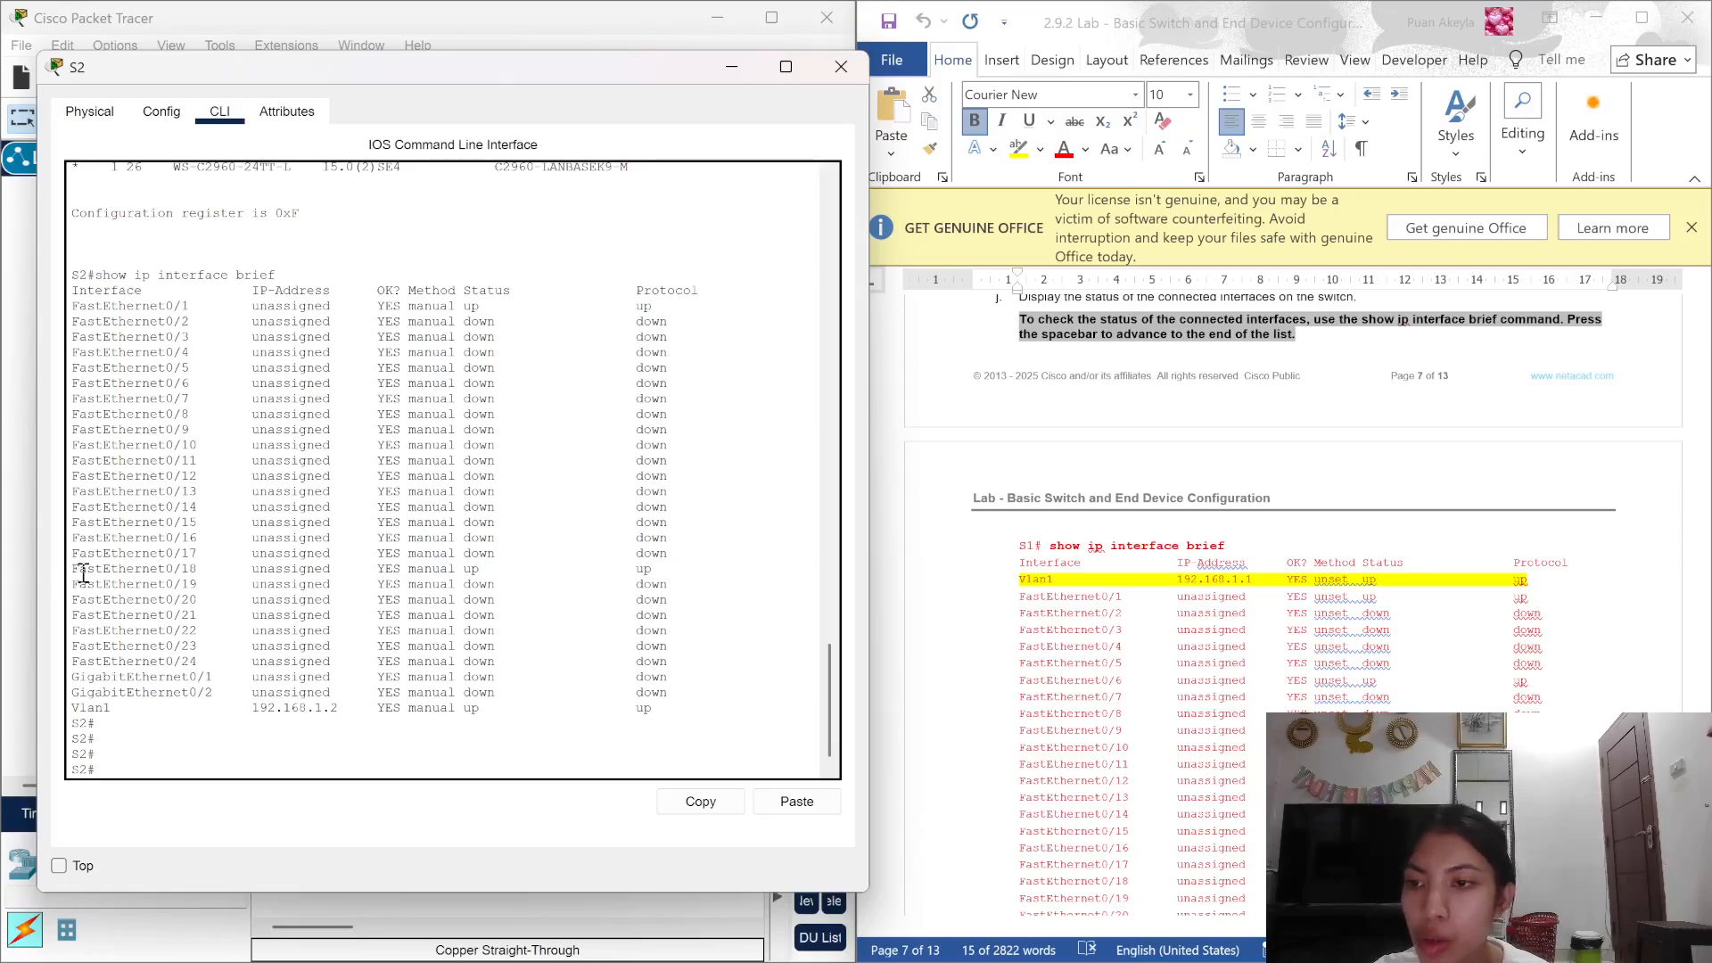
pyautogui.moveTo(83, 574); pyautogui.dragTo(711, 566)
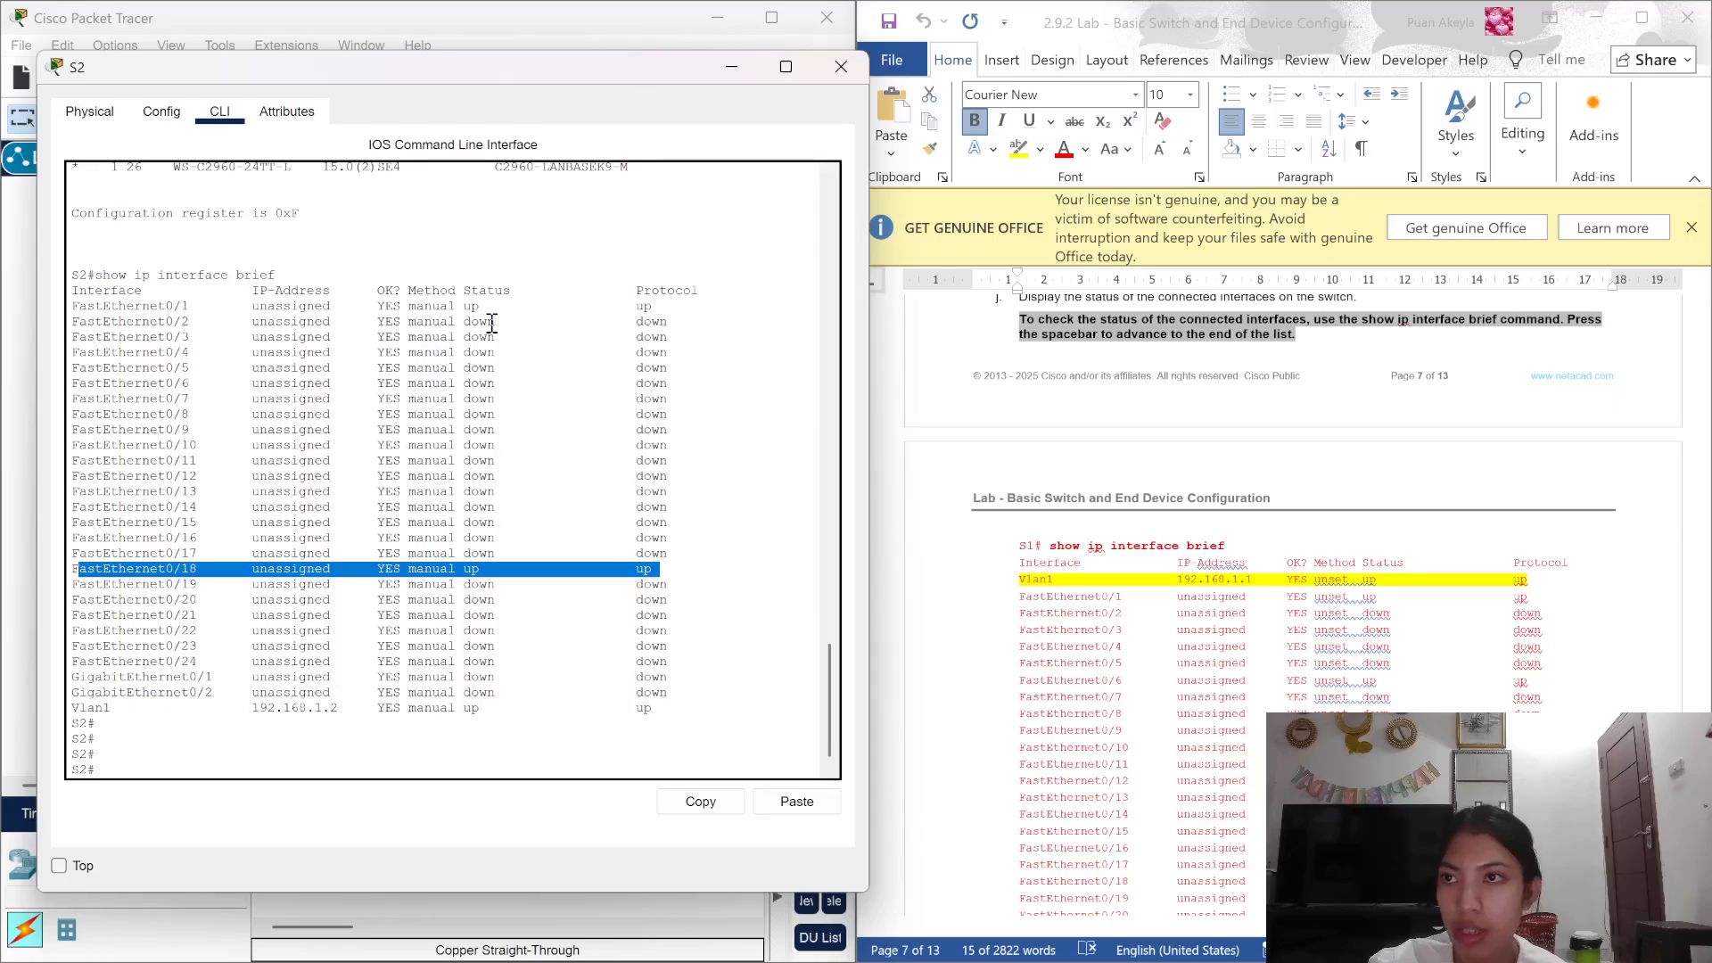
pyautogui.click(552, 479)
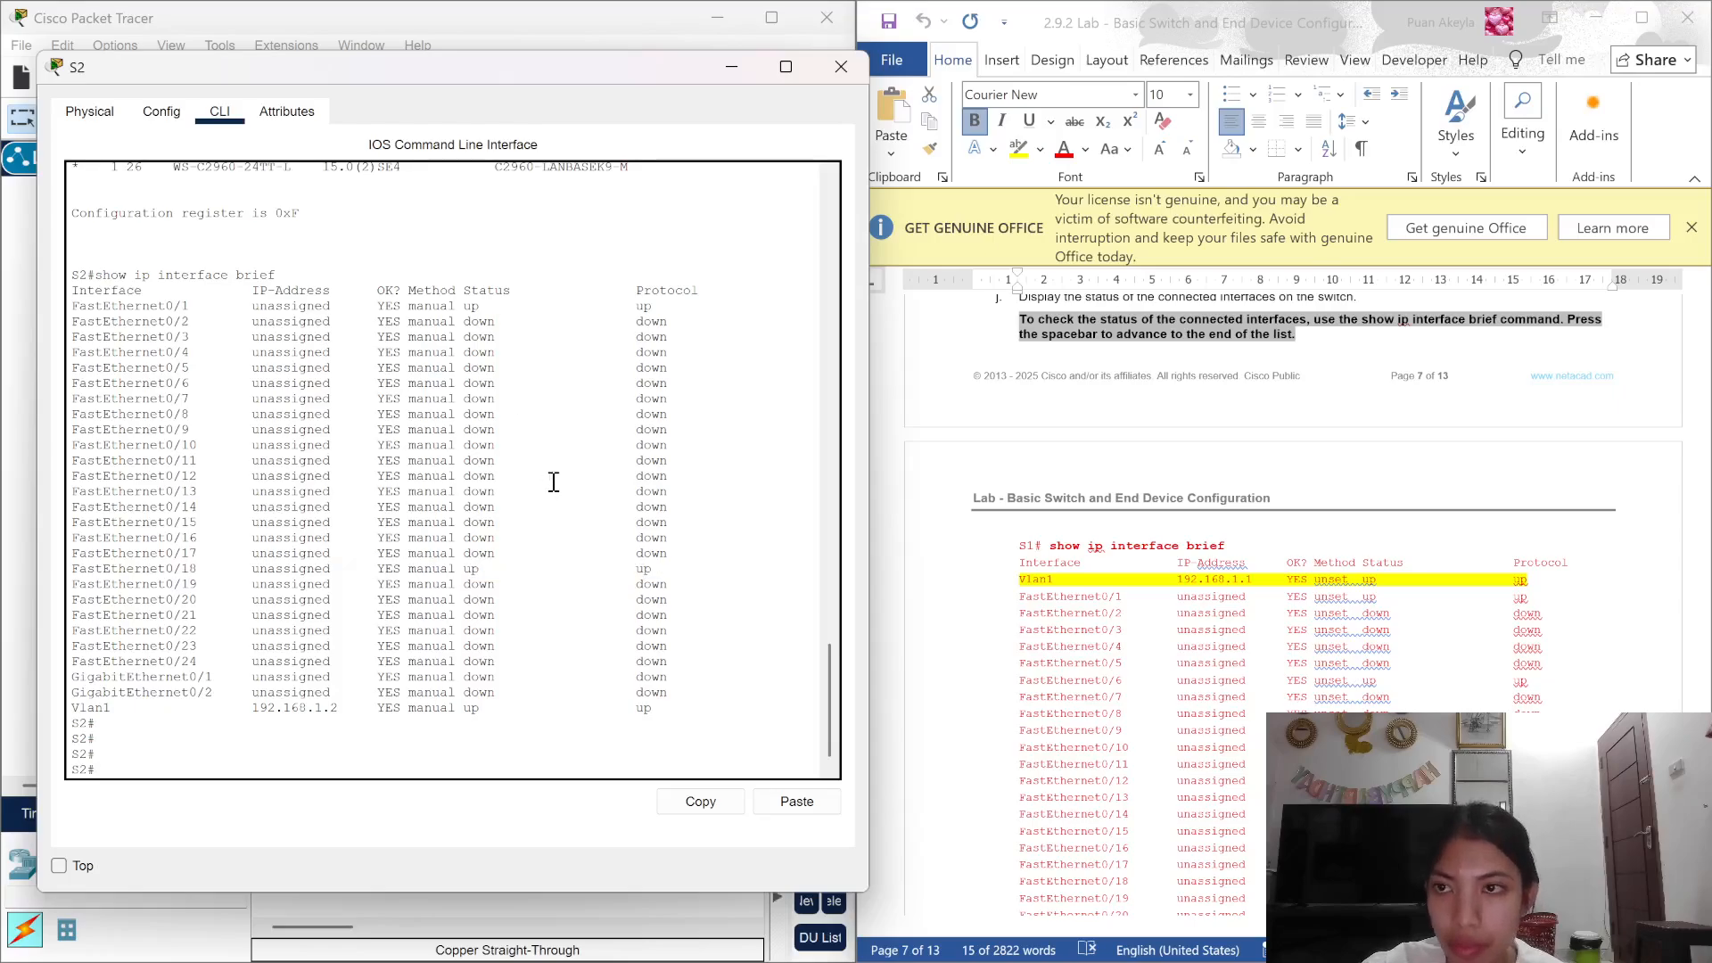
pyautogui.moveTo(82, 303); pyautogui.dragTo(682, 304)
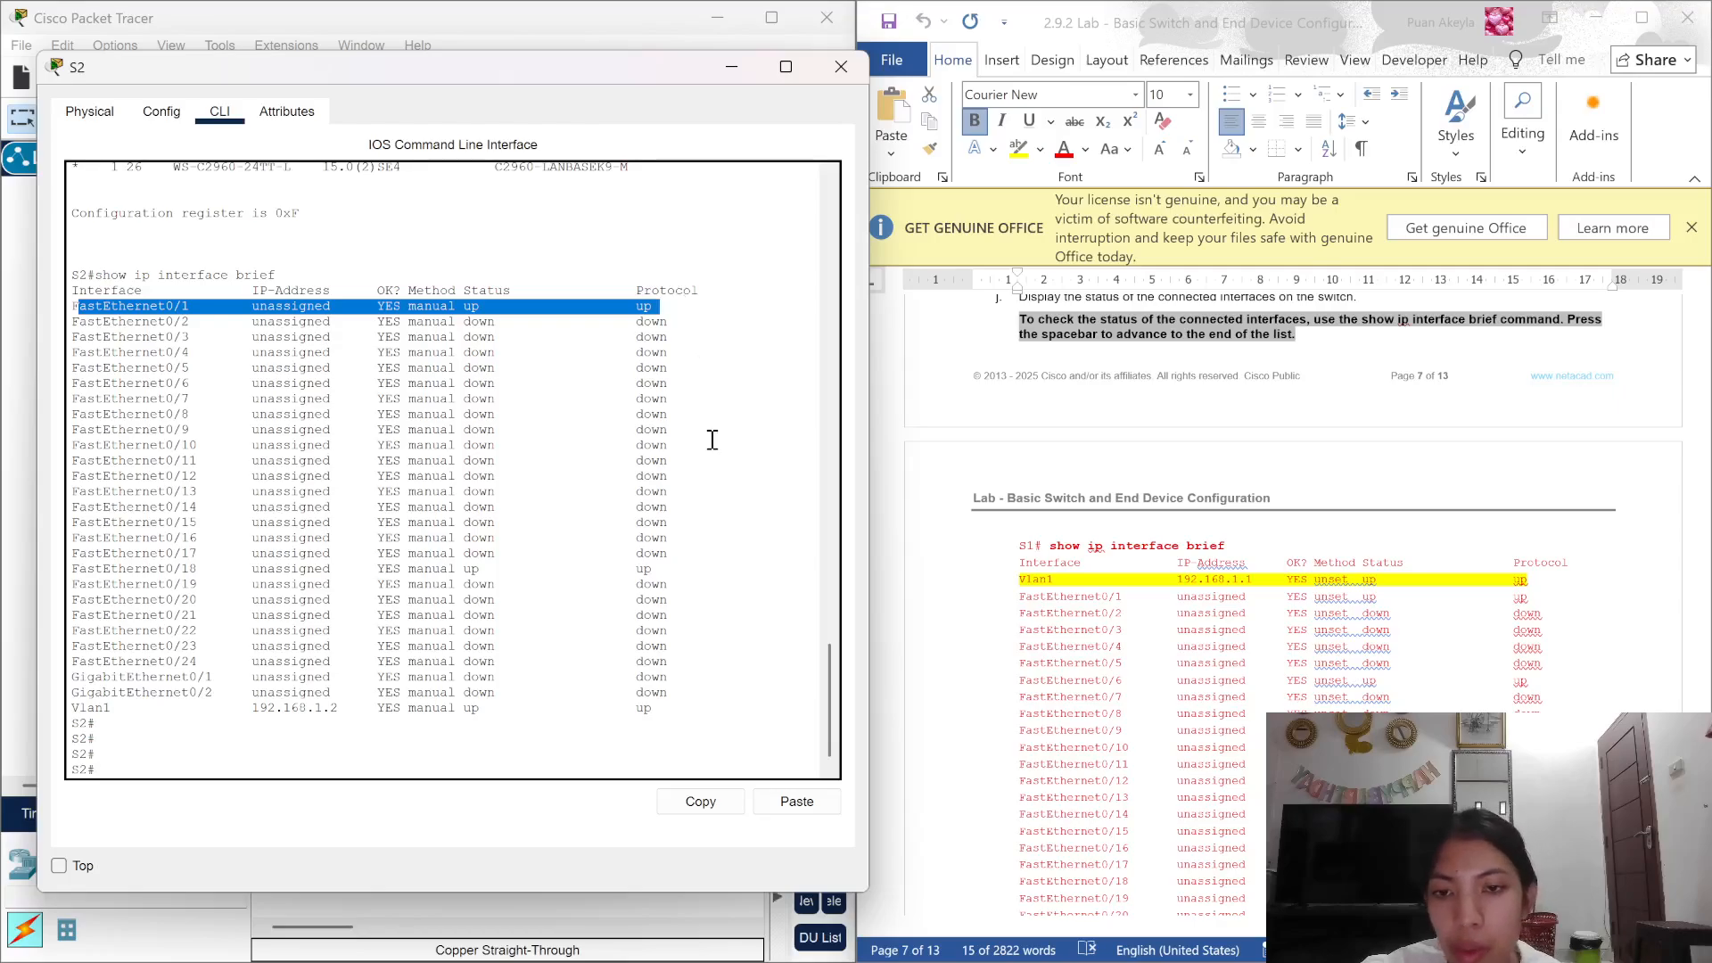
pyautogui.scroll(-1, 712, 439)
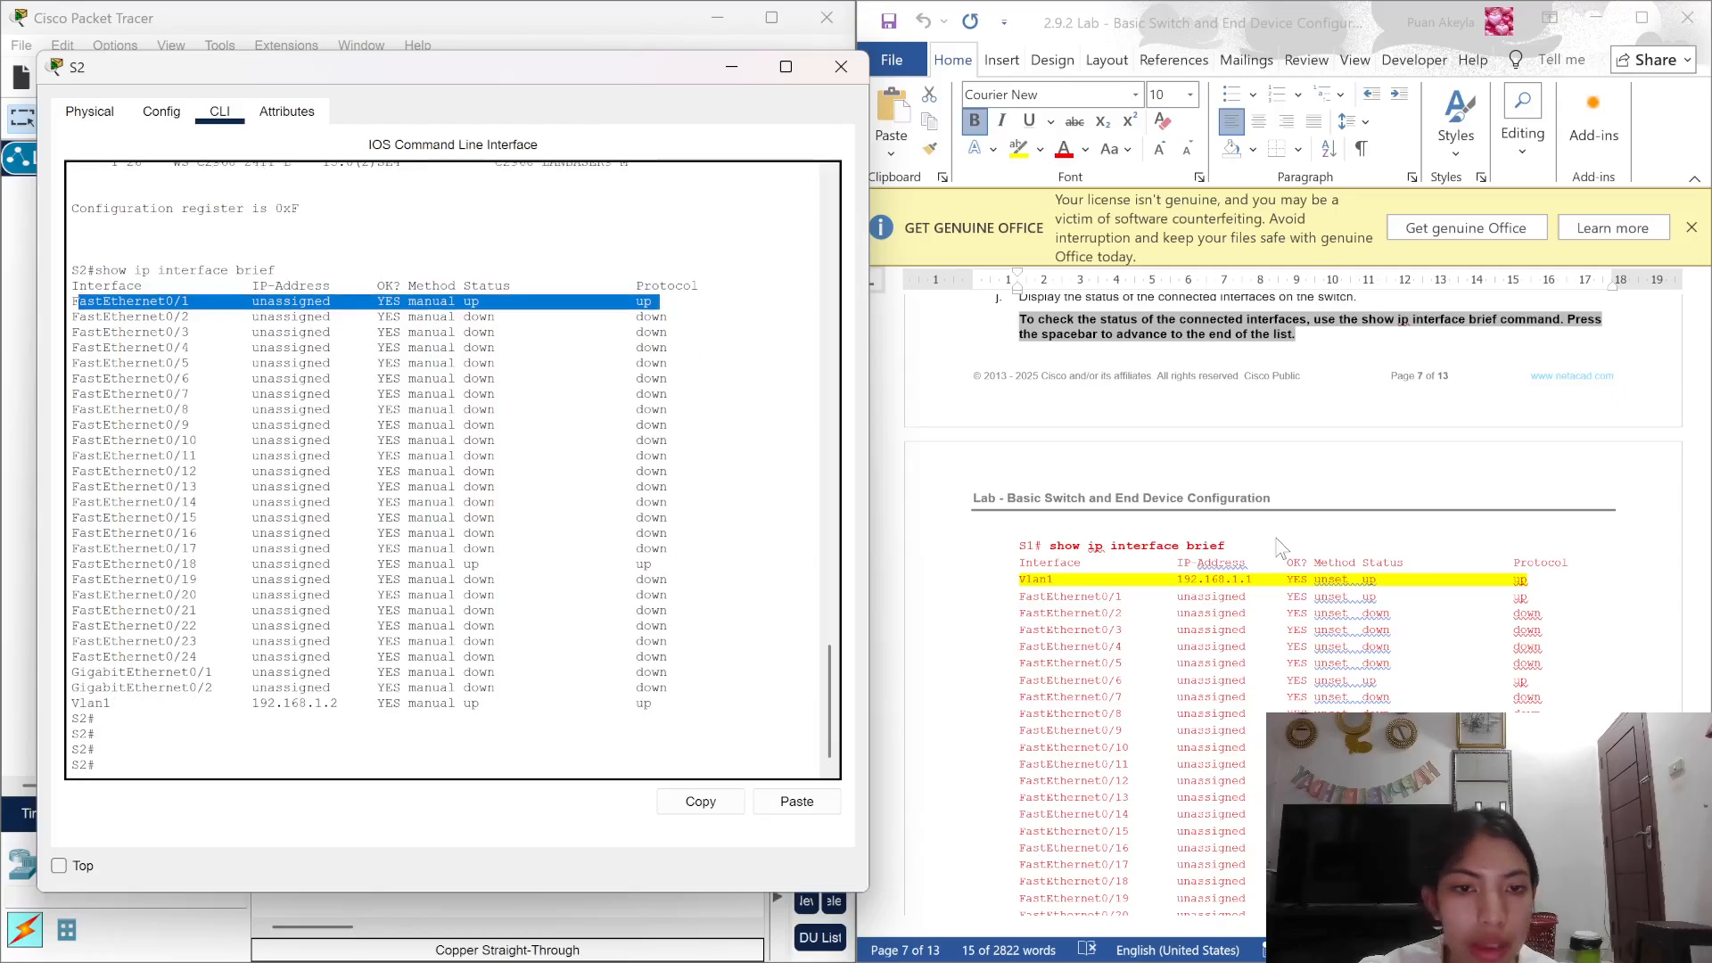
# Step: Bring the Word lab document forward and scroll to step l's interface status table
pyautogui.scroll(-6, 1275, 535)
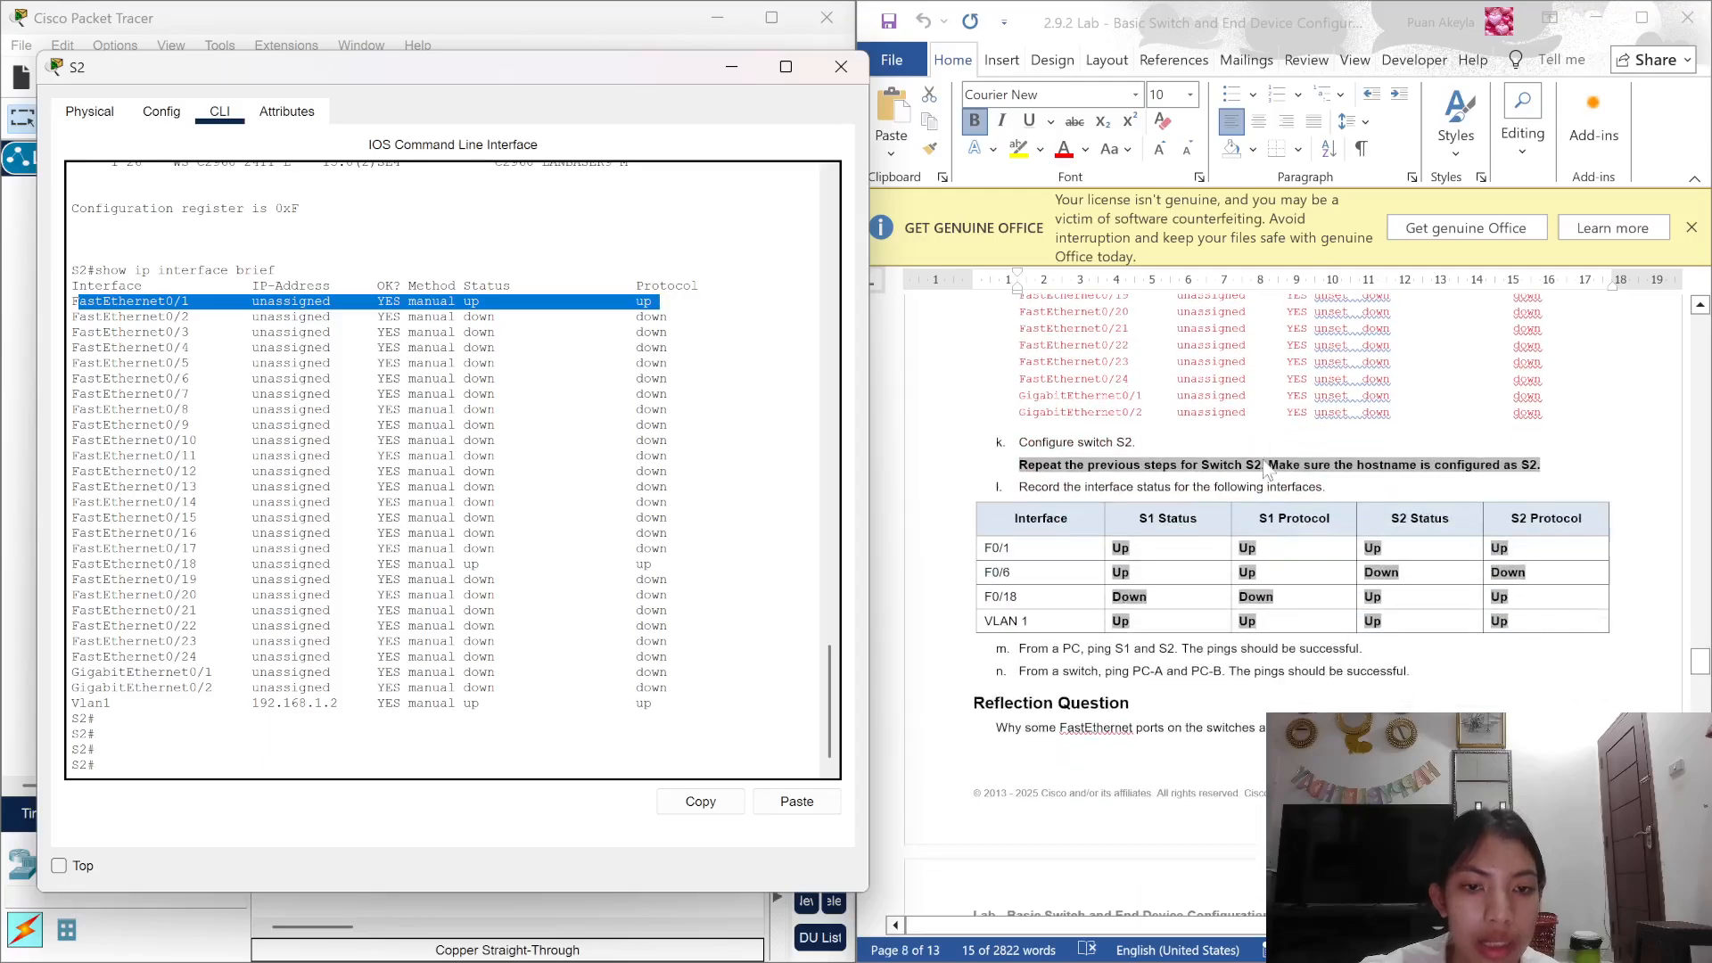
pyautogui.click(1290, 401)
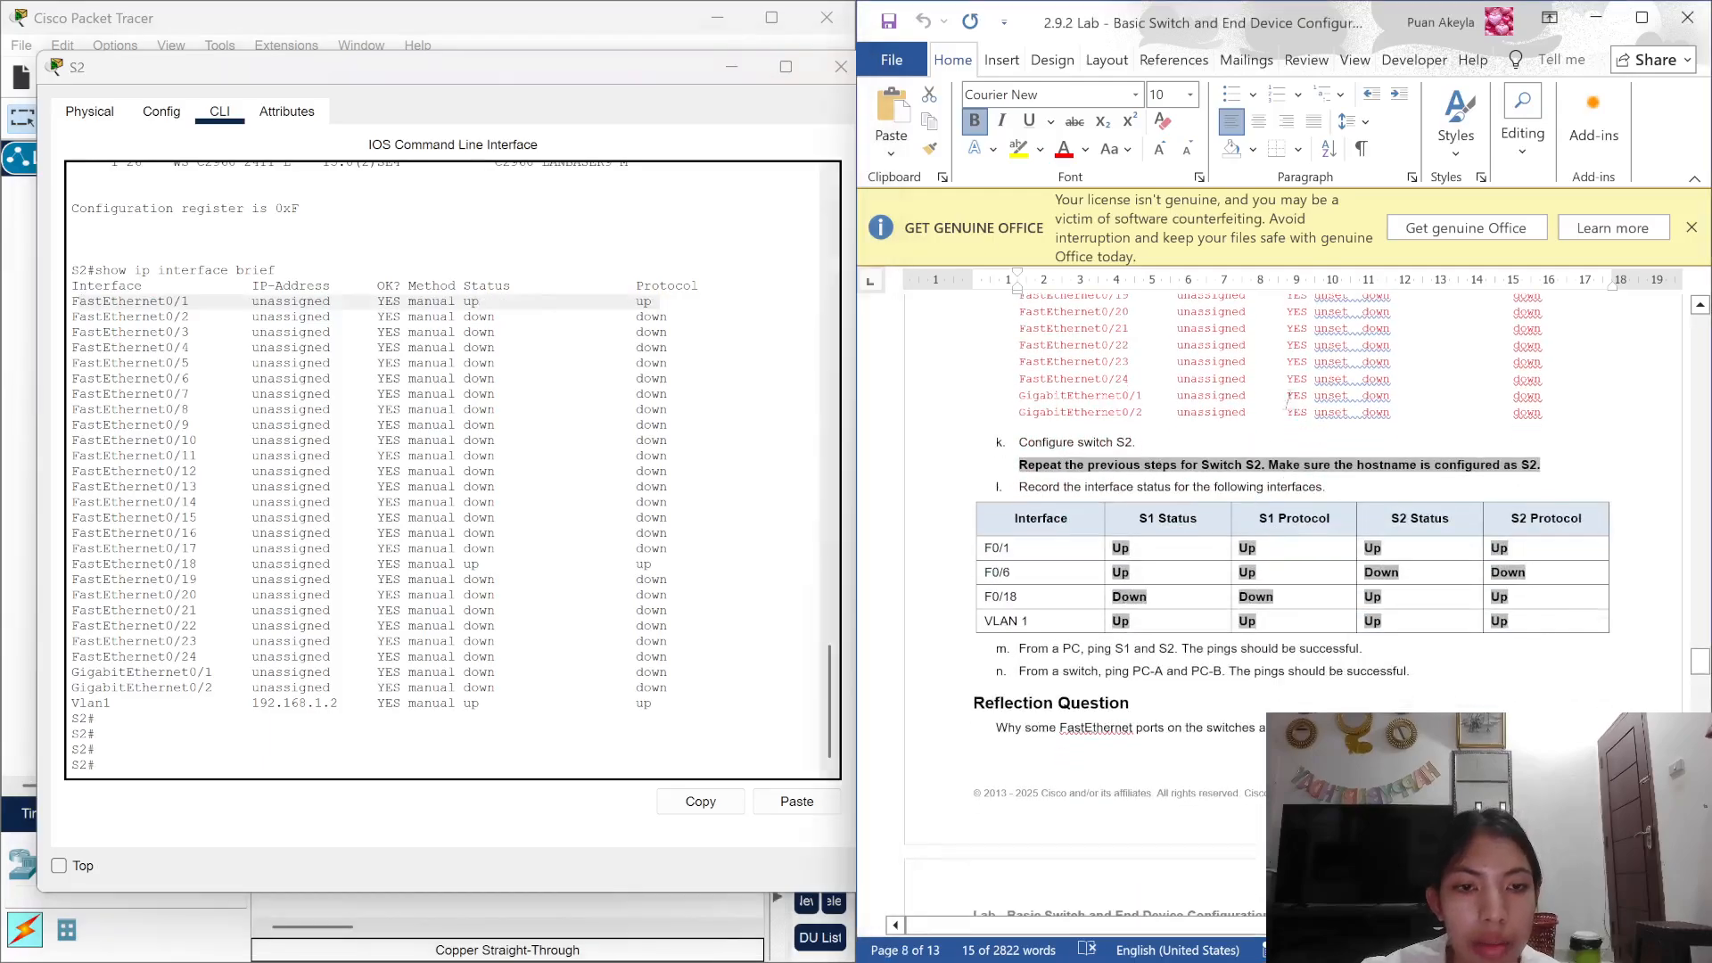
pyautogui.scroll(-2, 1290, 402)
pyautogui.scroll(-1, 1289, 393)
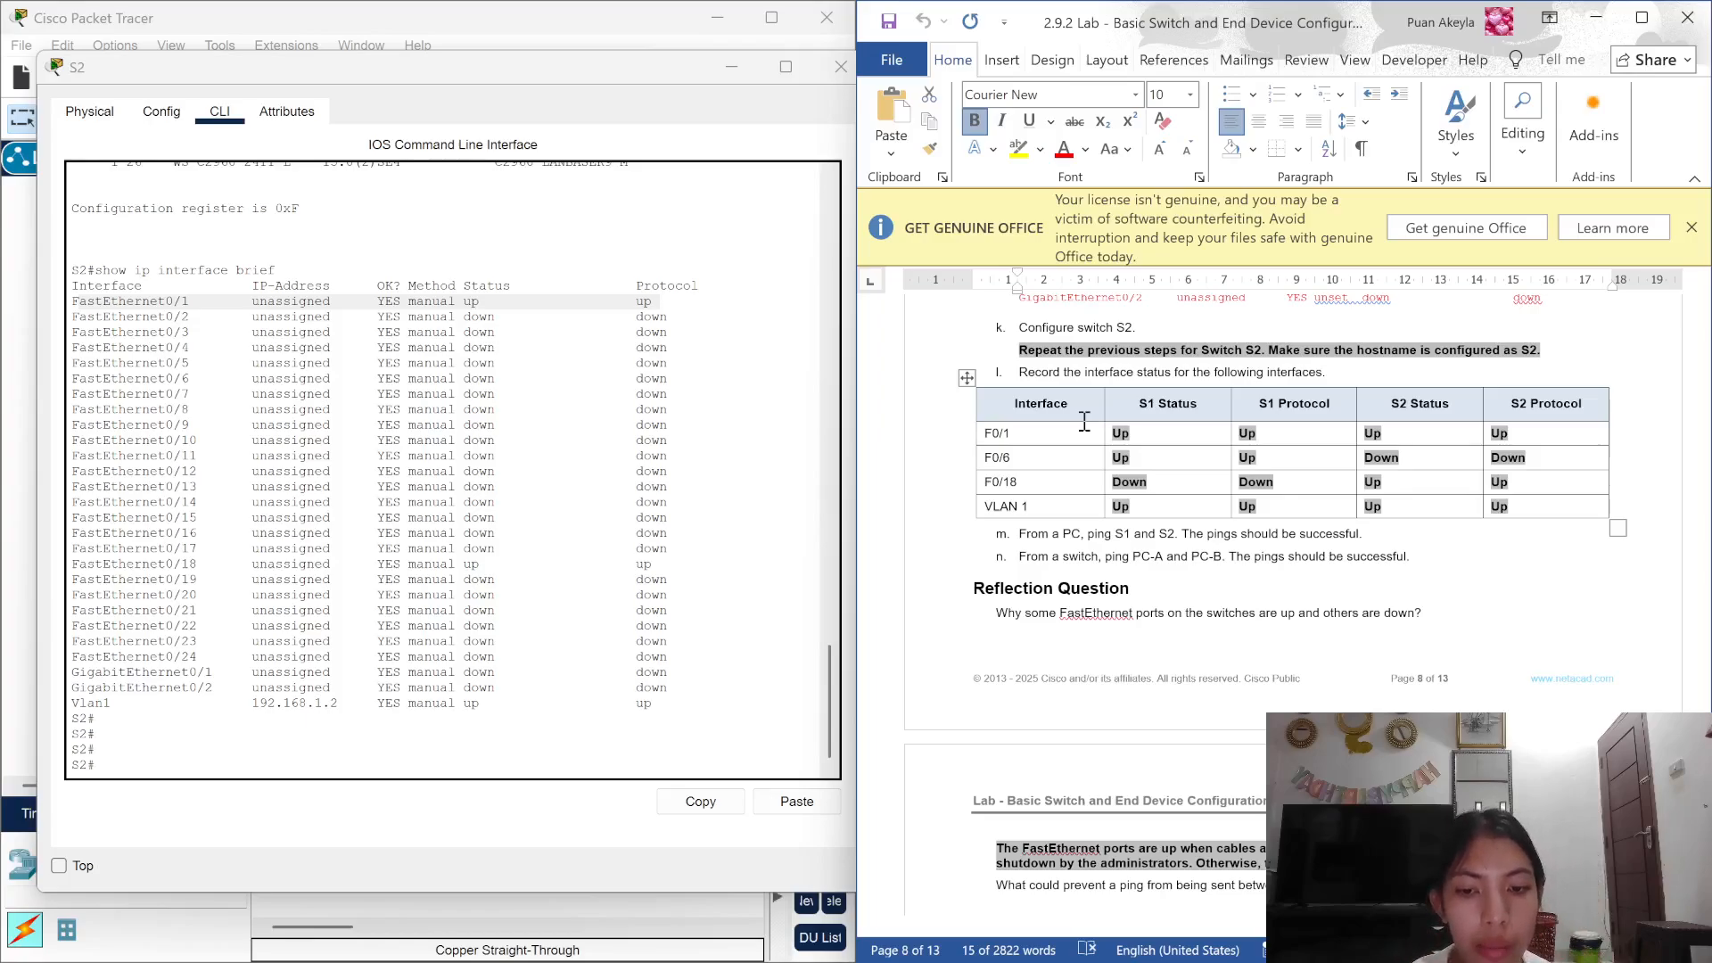
pyautogui.click(1084, 457)
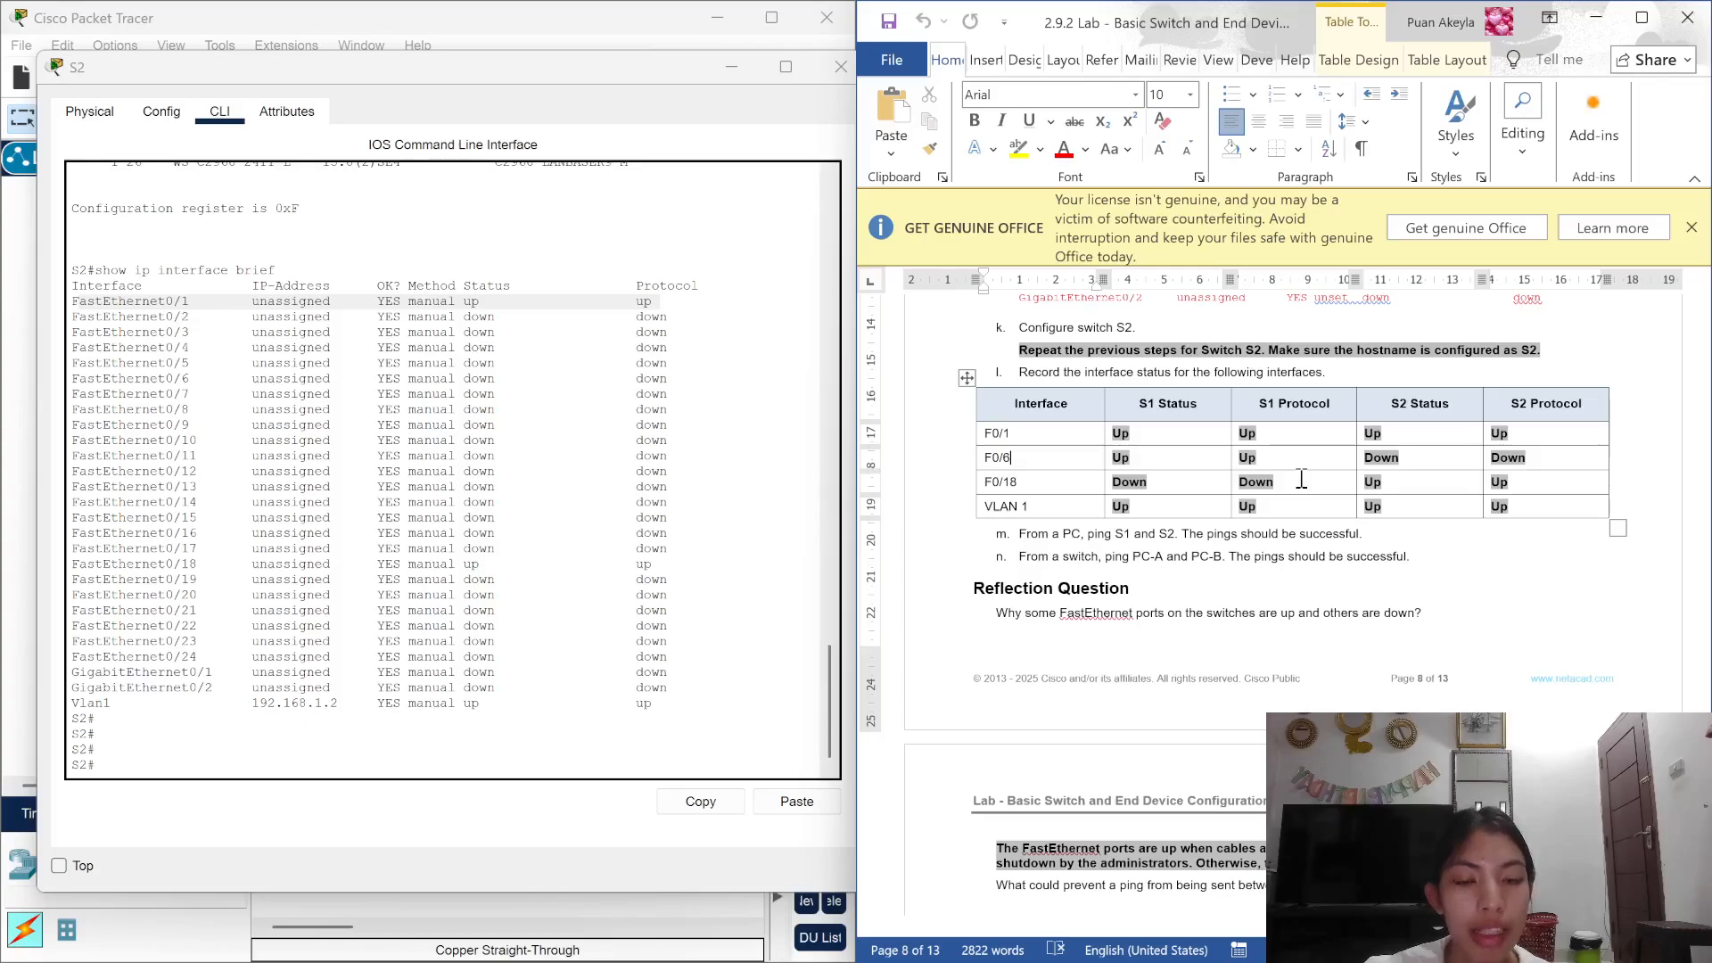
pyautogui.scroll(-2, 1302, 479)
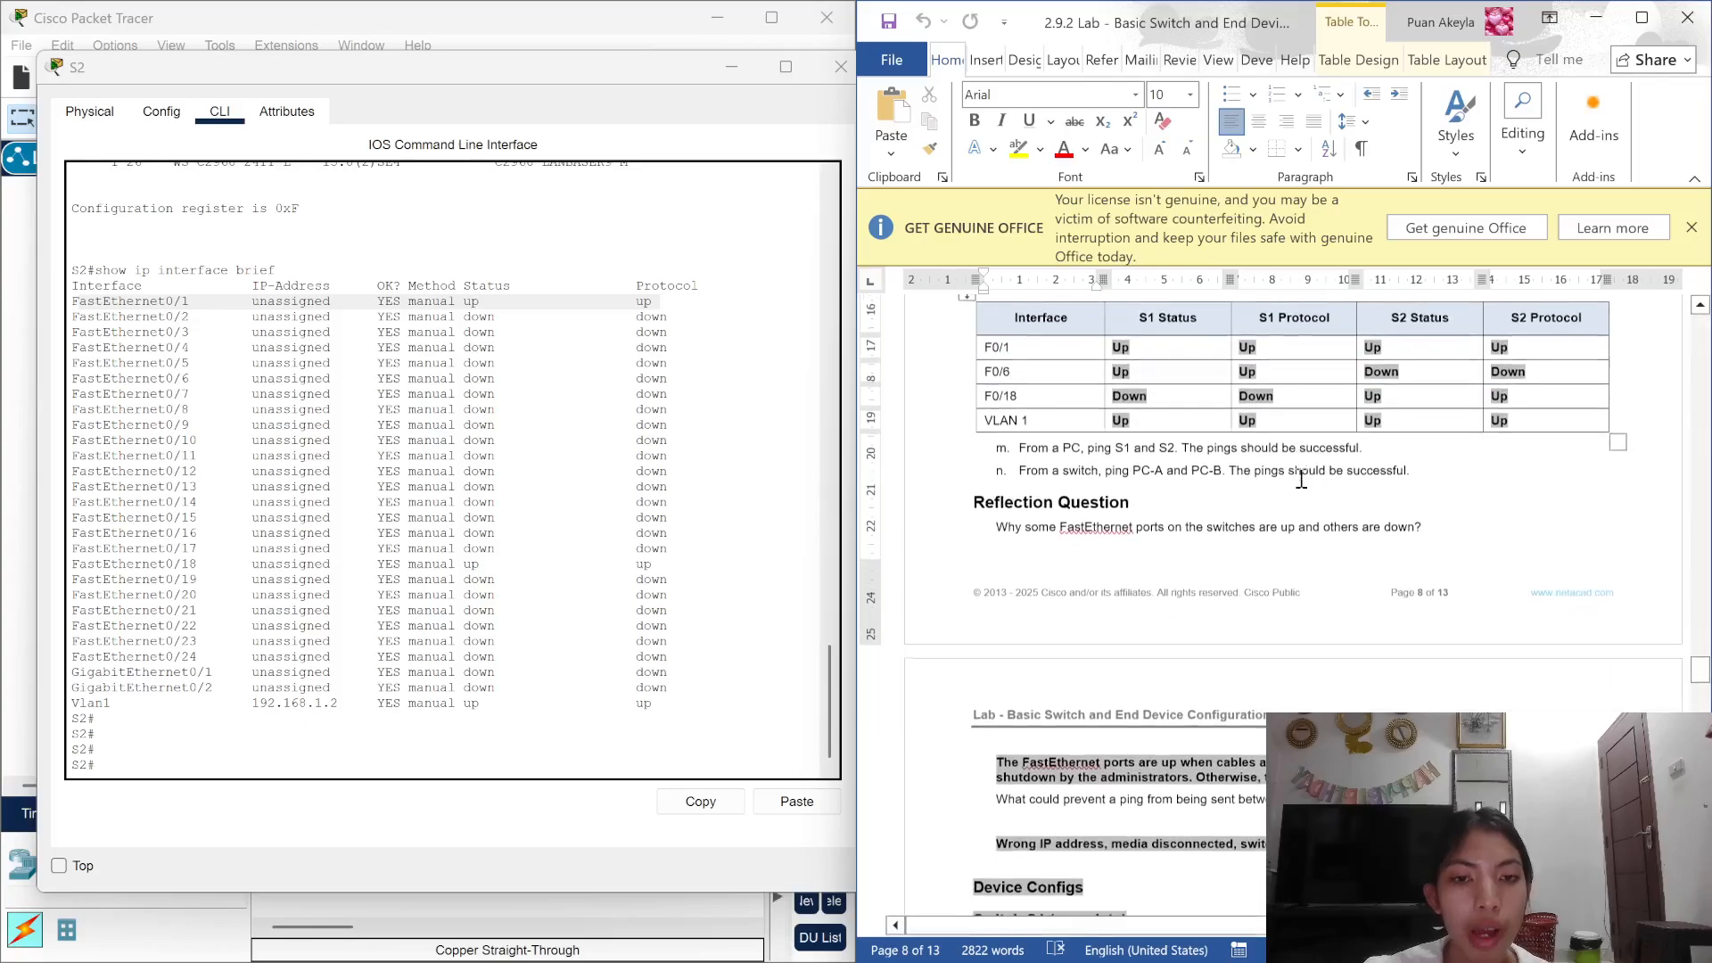
pyautogui.scroll(-5, 1299, 478)
pyautogui.scroll(3, 1299, 478)
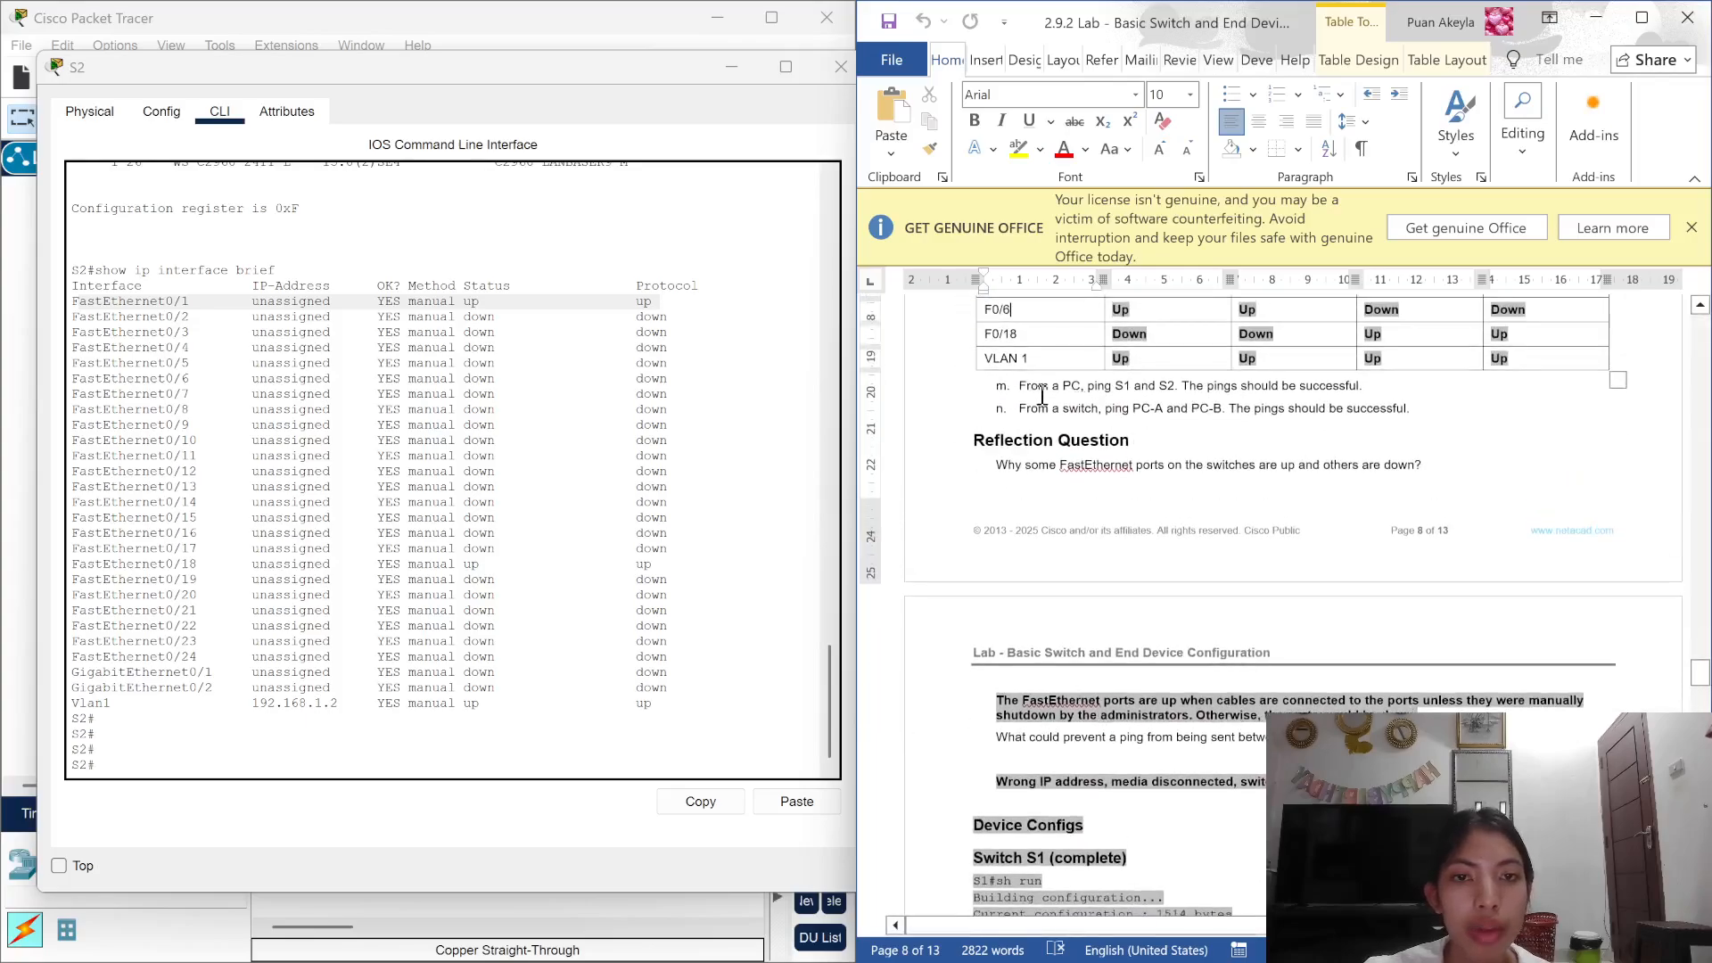
pyautogui.moveTo(1017, 389); pyautogui.dragTo(1453, 410)
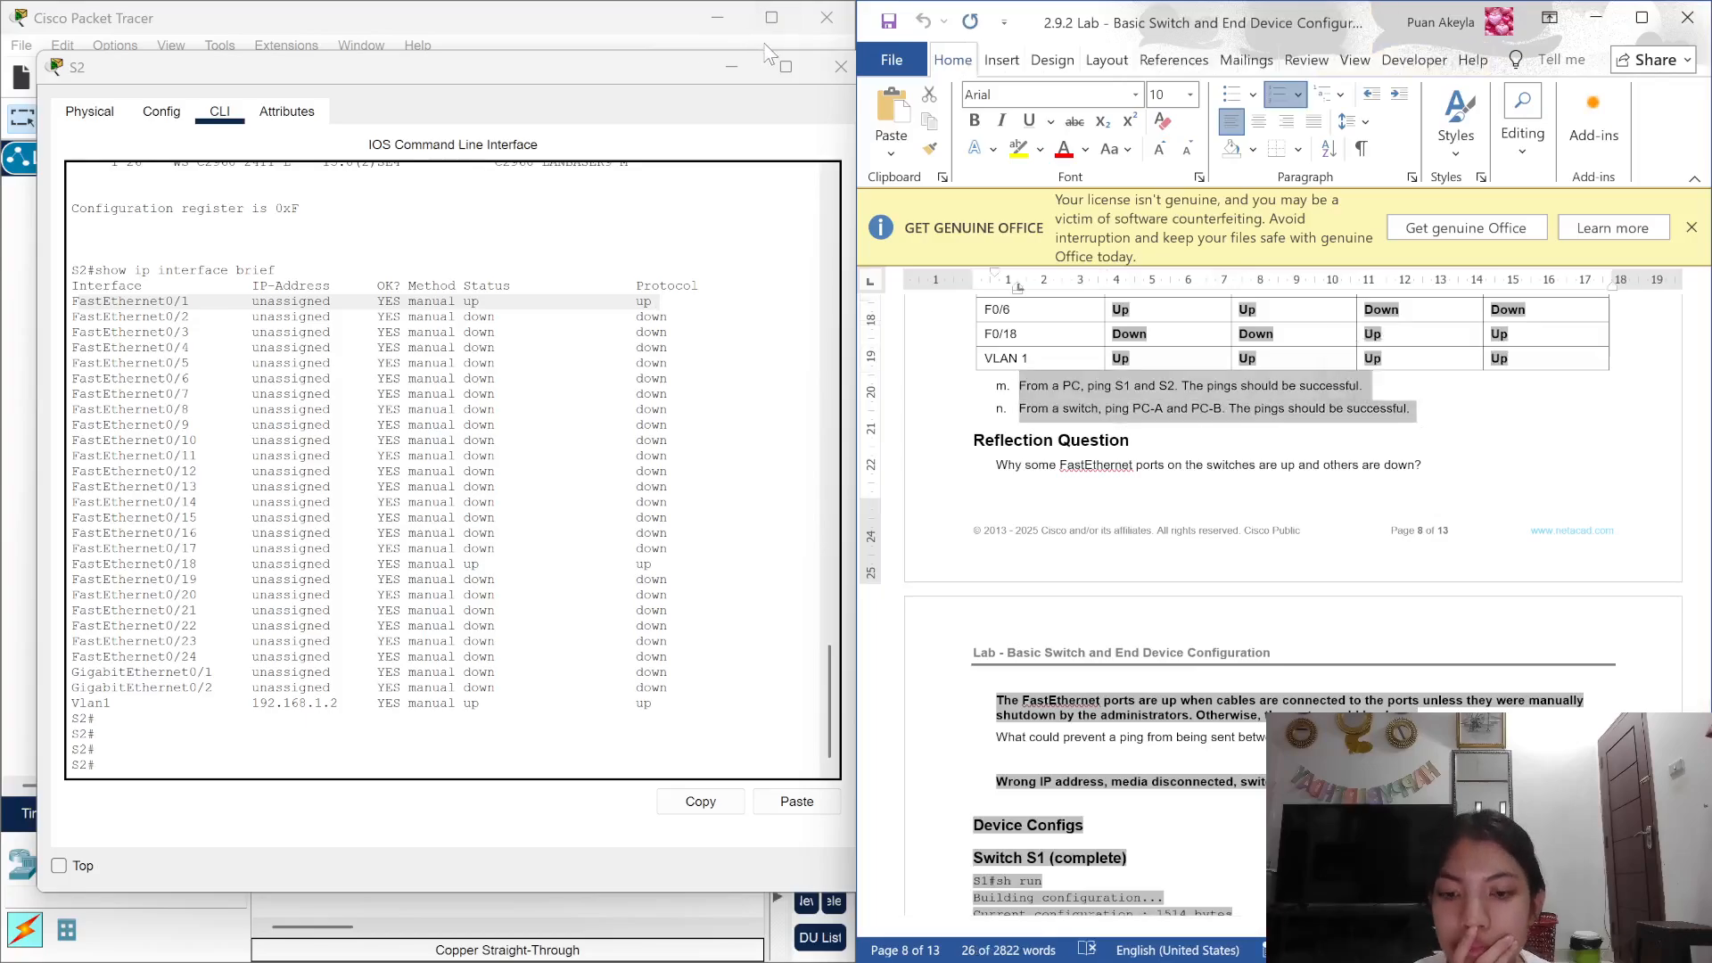
# Step: Close S2's console and confirm PC-A's IP configuration is 192.168.1.10
pyautogui.click(841, 67)
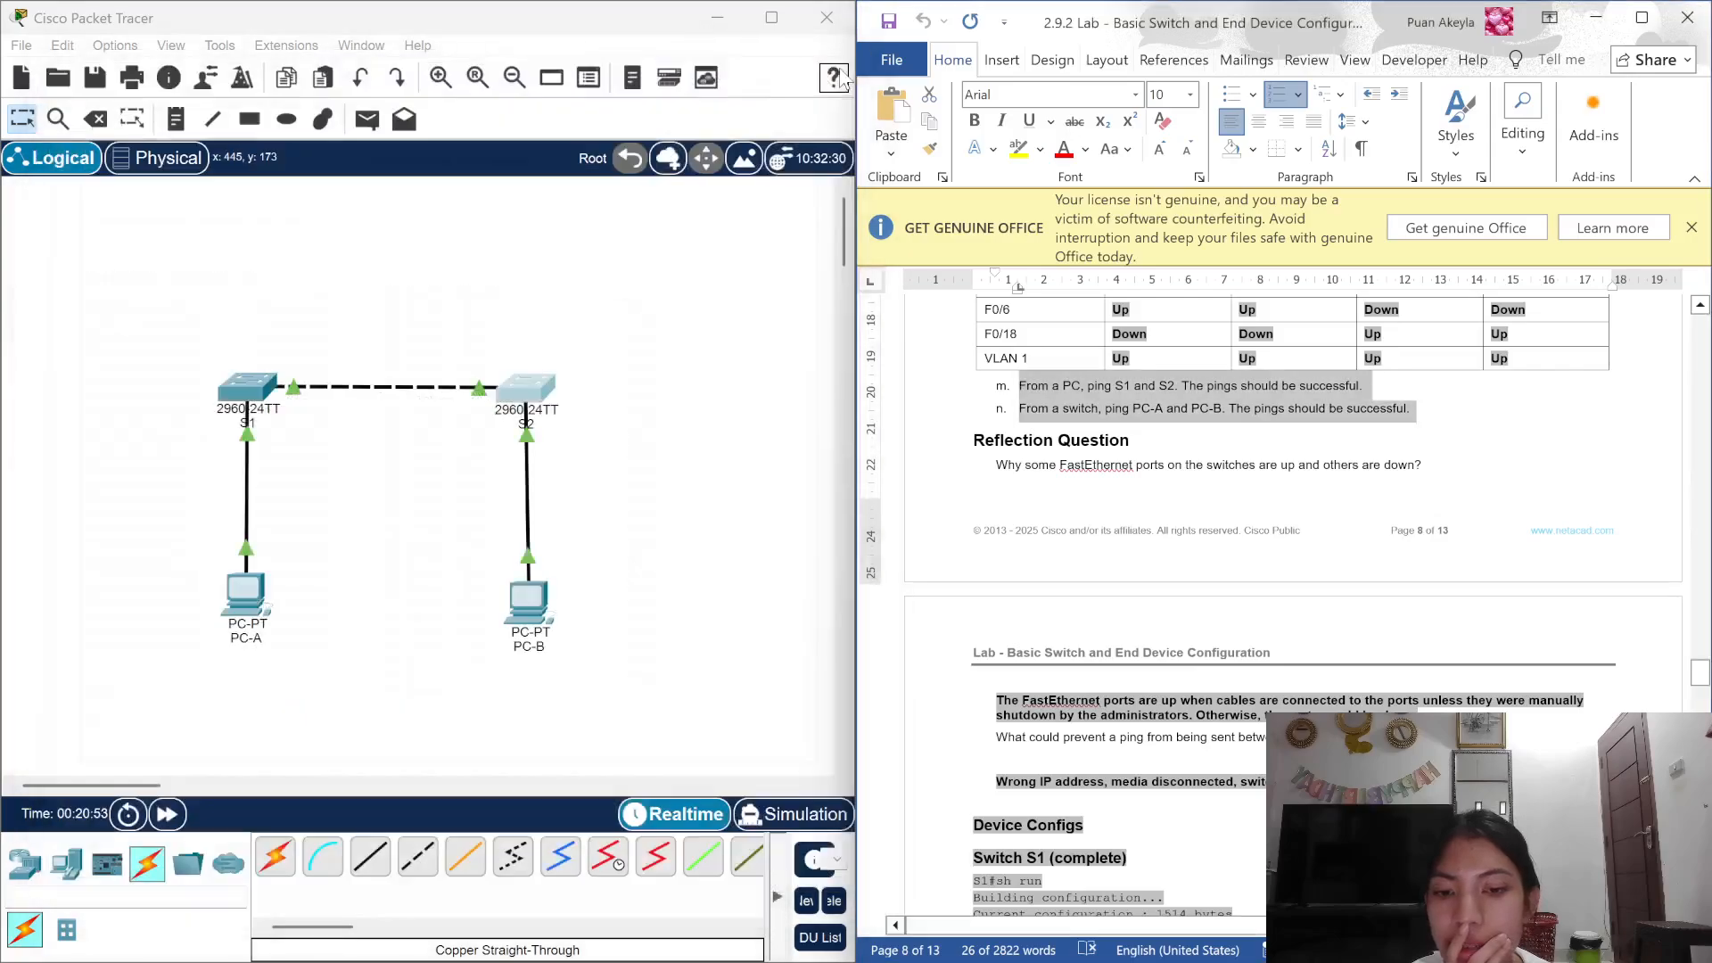
pyautogui.click(246, 593)
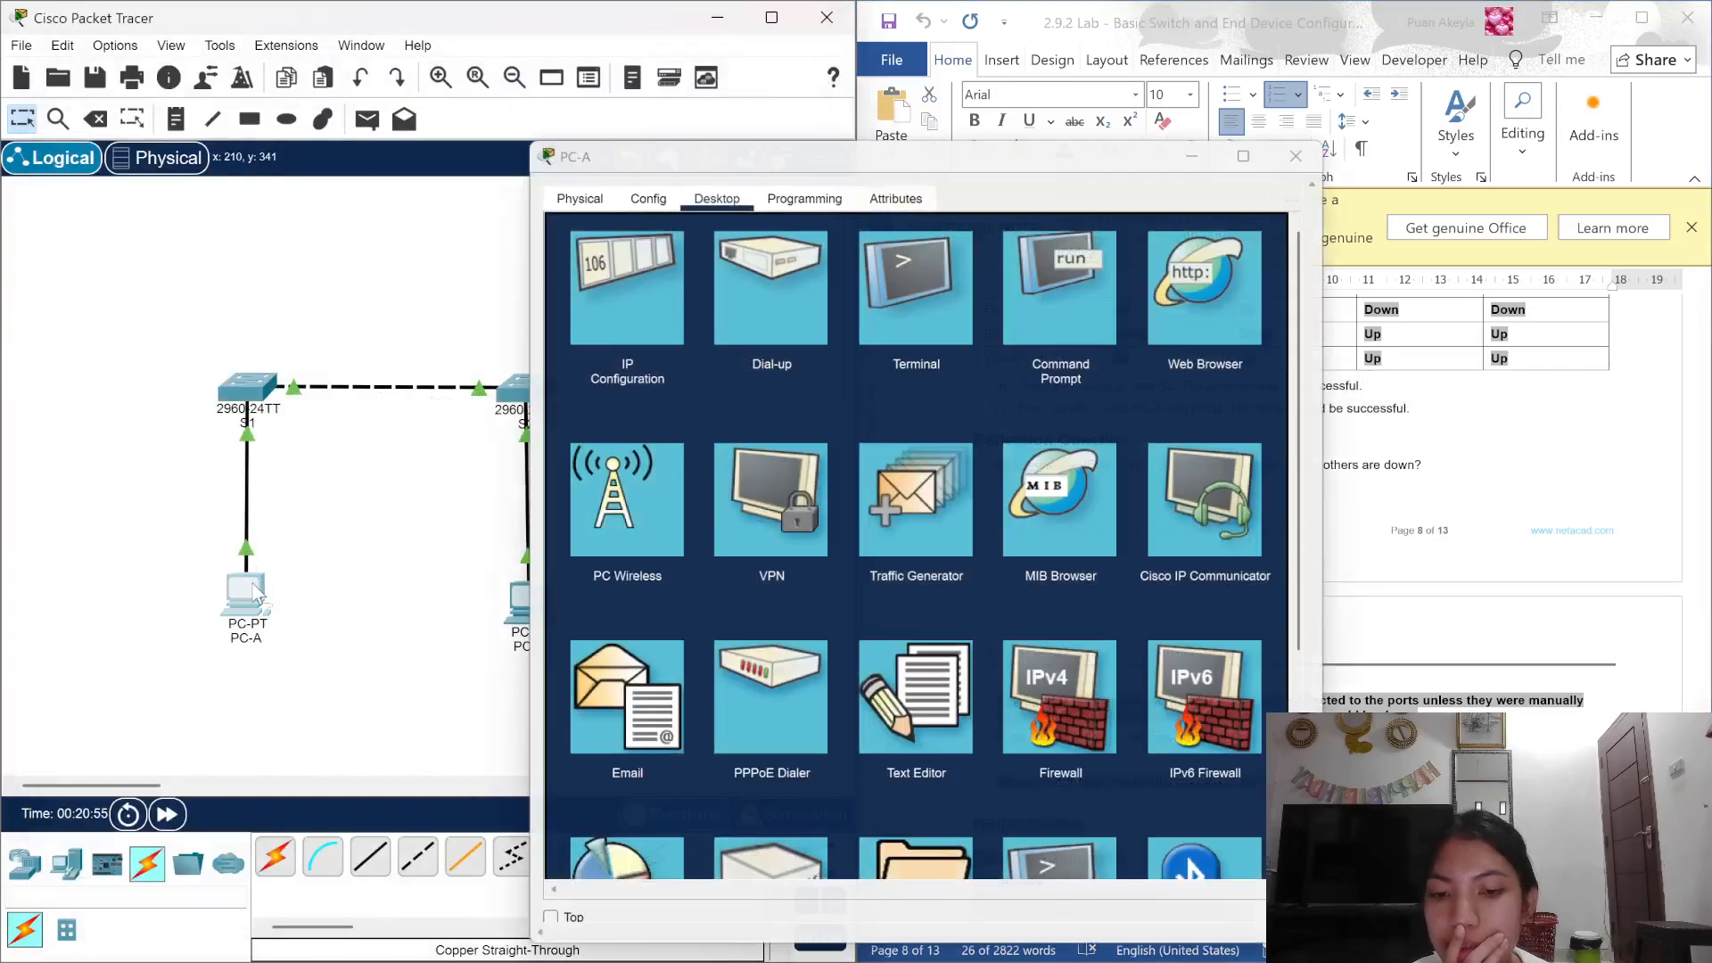
pyautogui.click(628, 337)
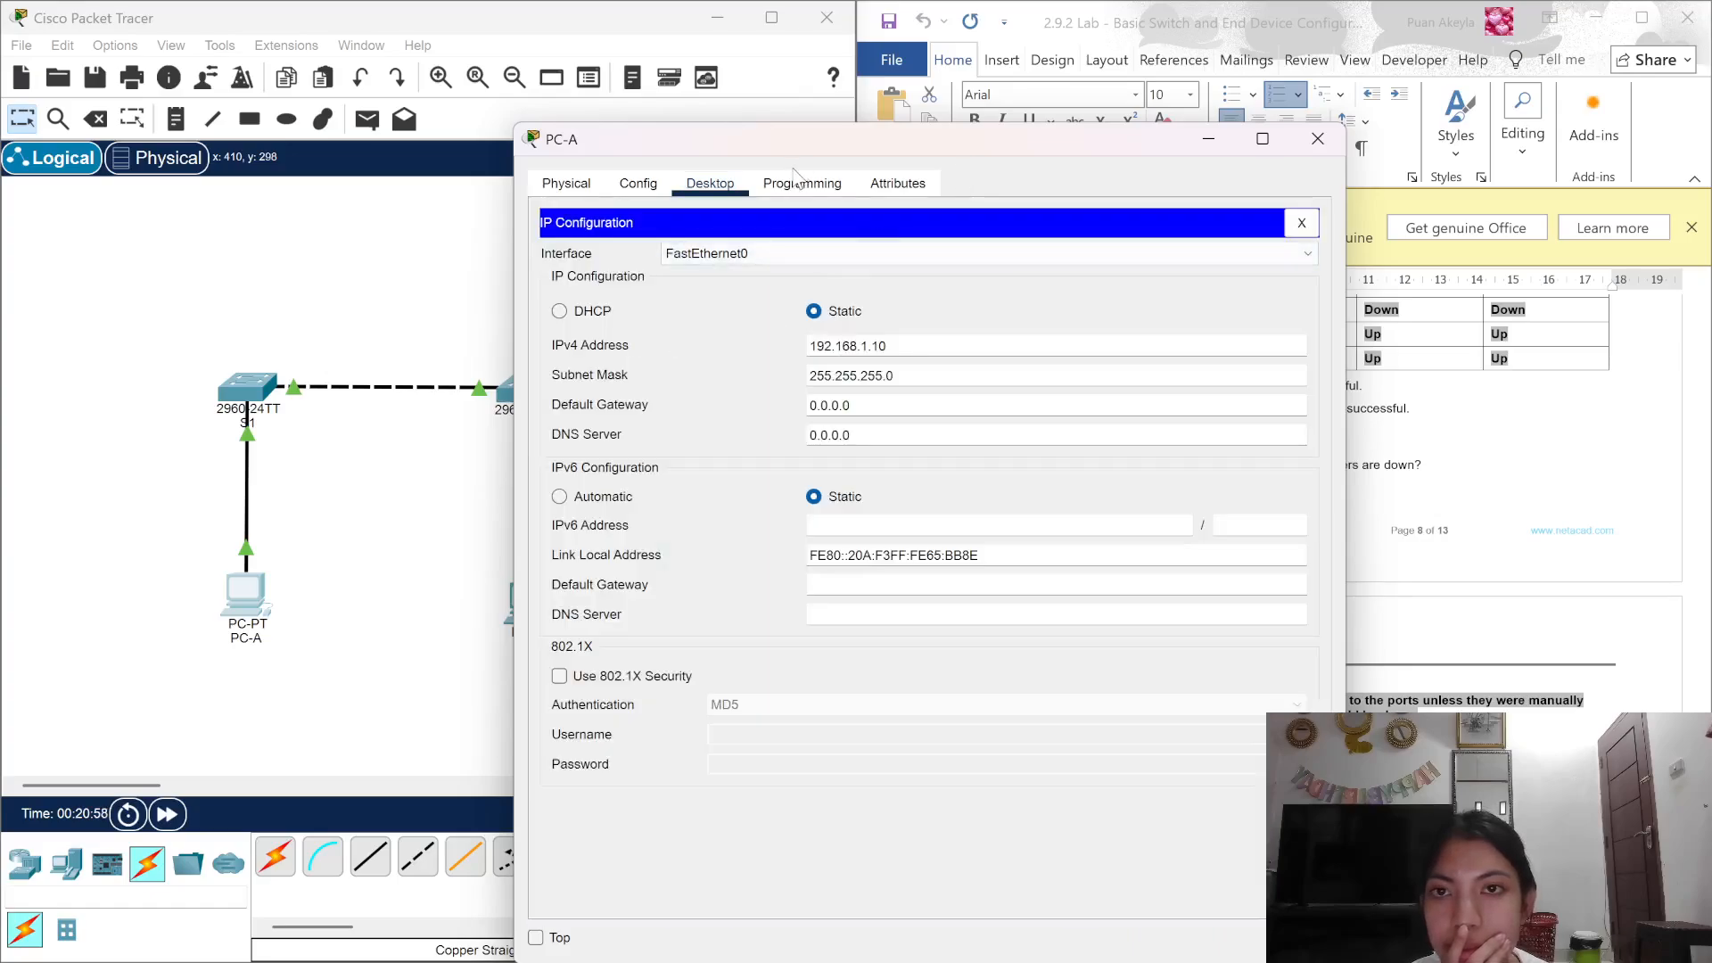
pyautogui.moveTo(862, 150); pyautogui.dragTo(366, 138)
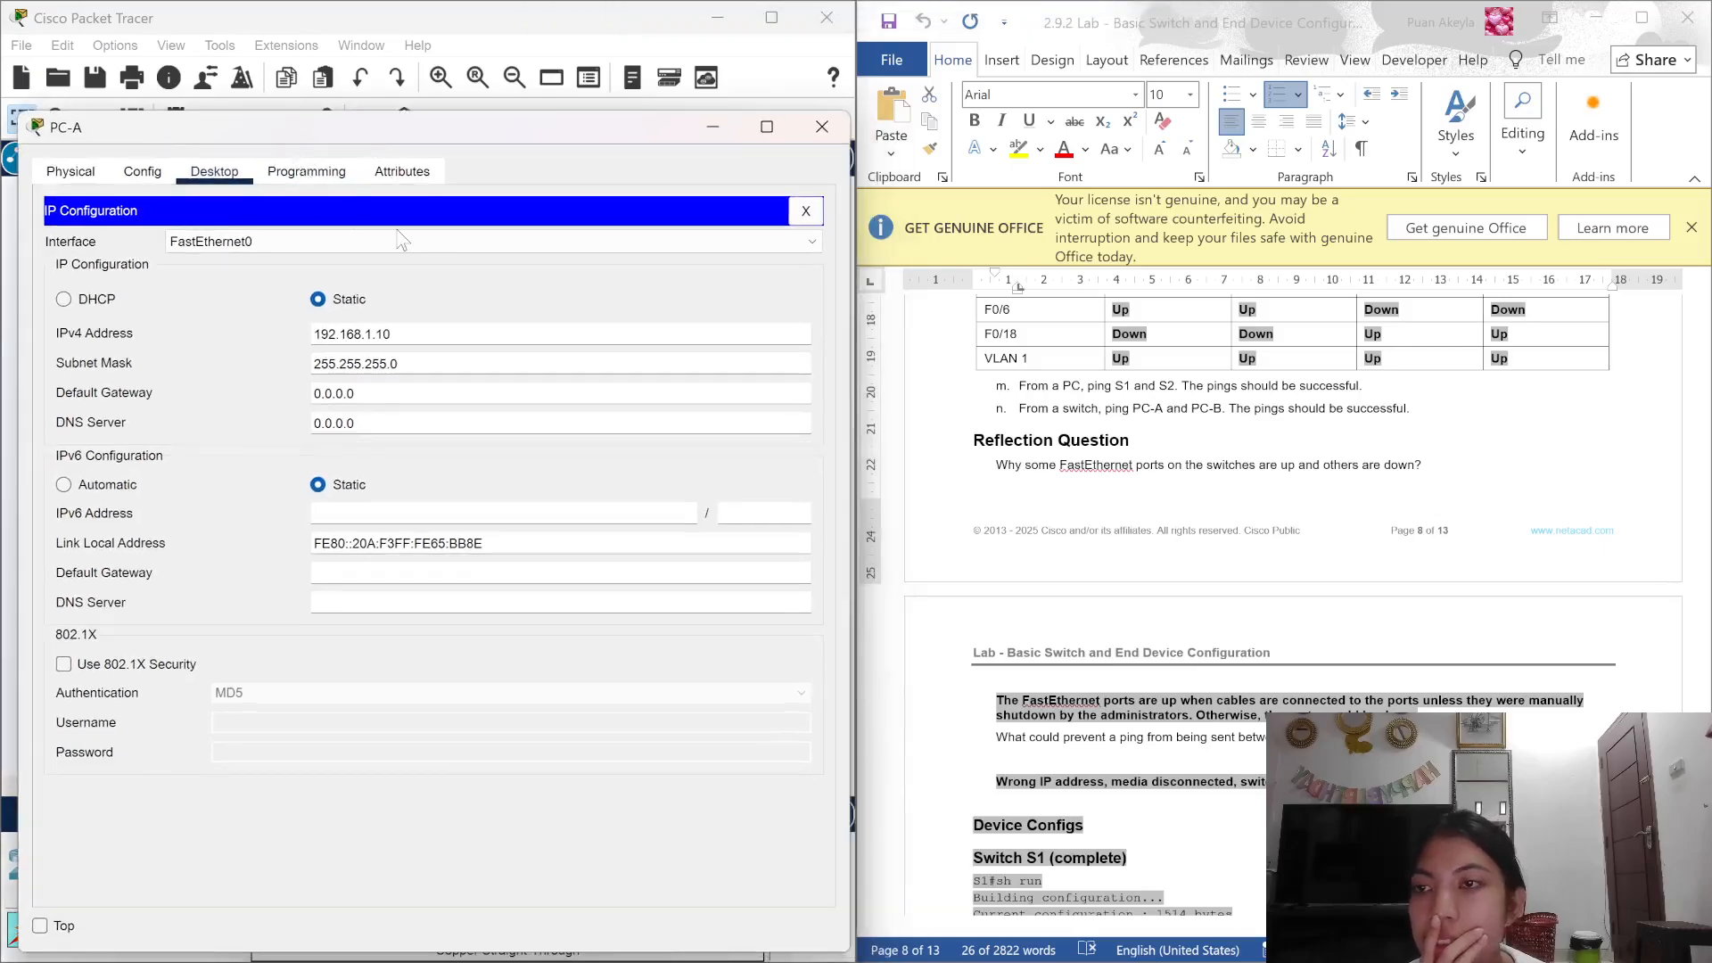
pyautogui.click(806, 212)
# Step: From PC-A's command prompt, ping PC-B at 192.168.1.11, getting 4 of 4 replies
pyautogui.click(623, 296)
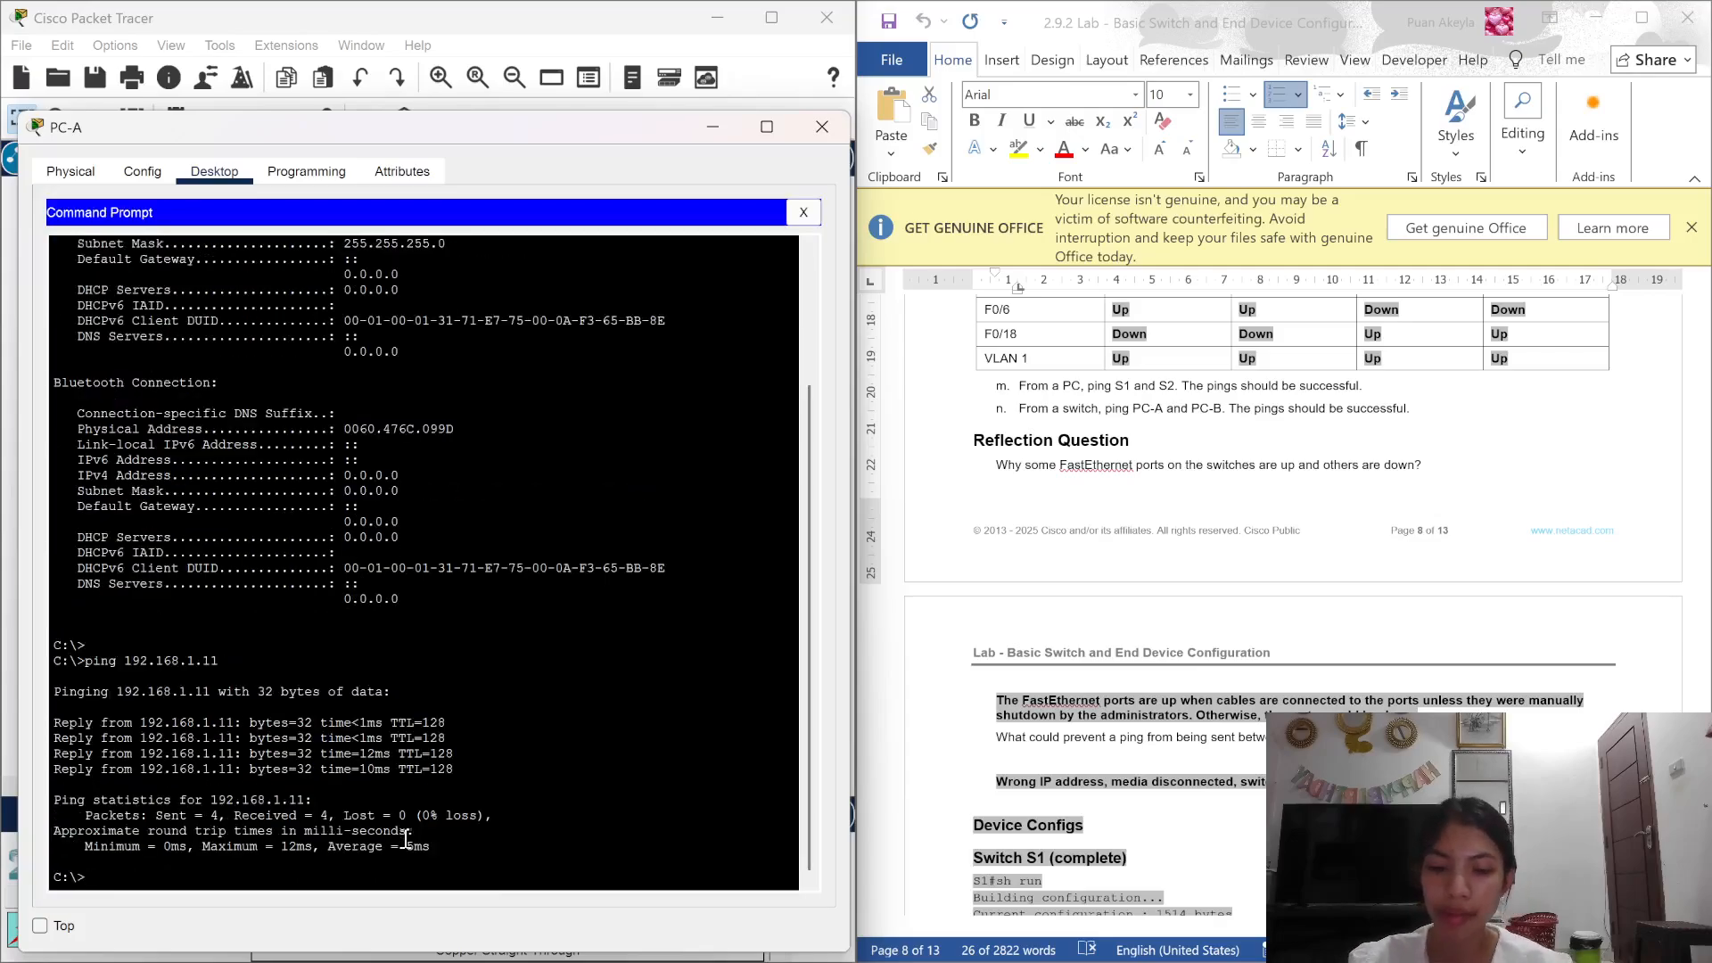
pyautogui.write('ping')
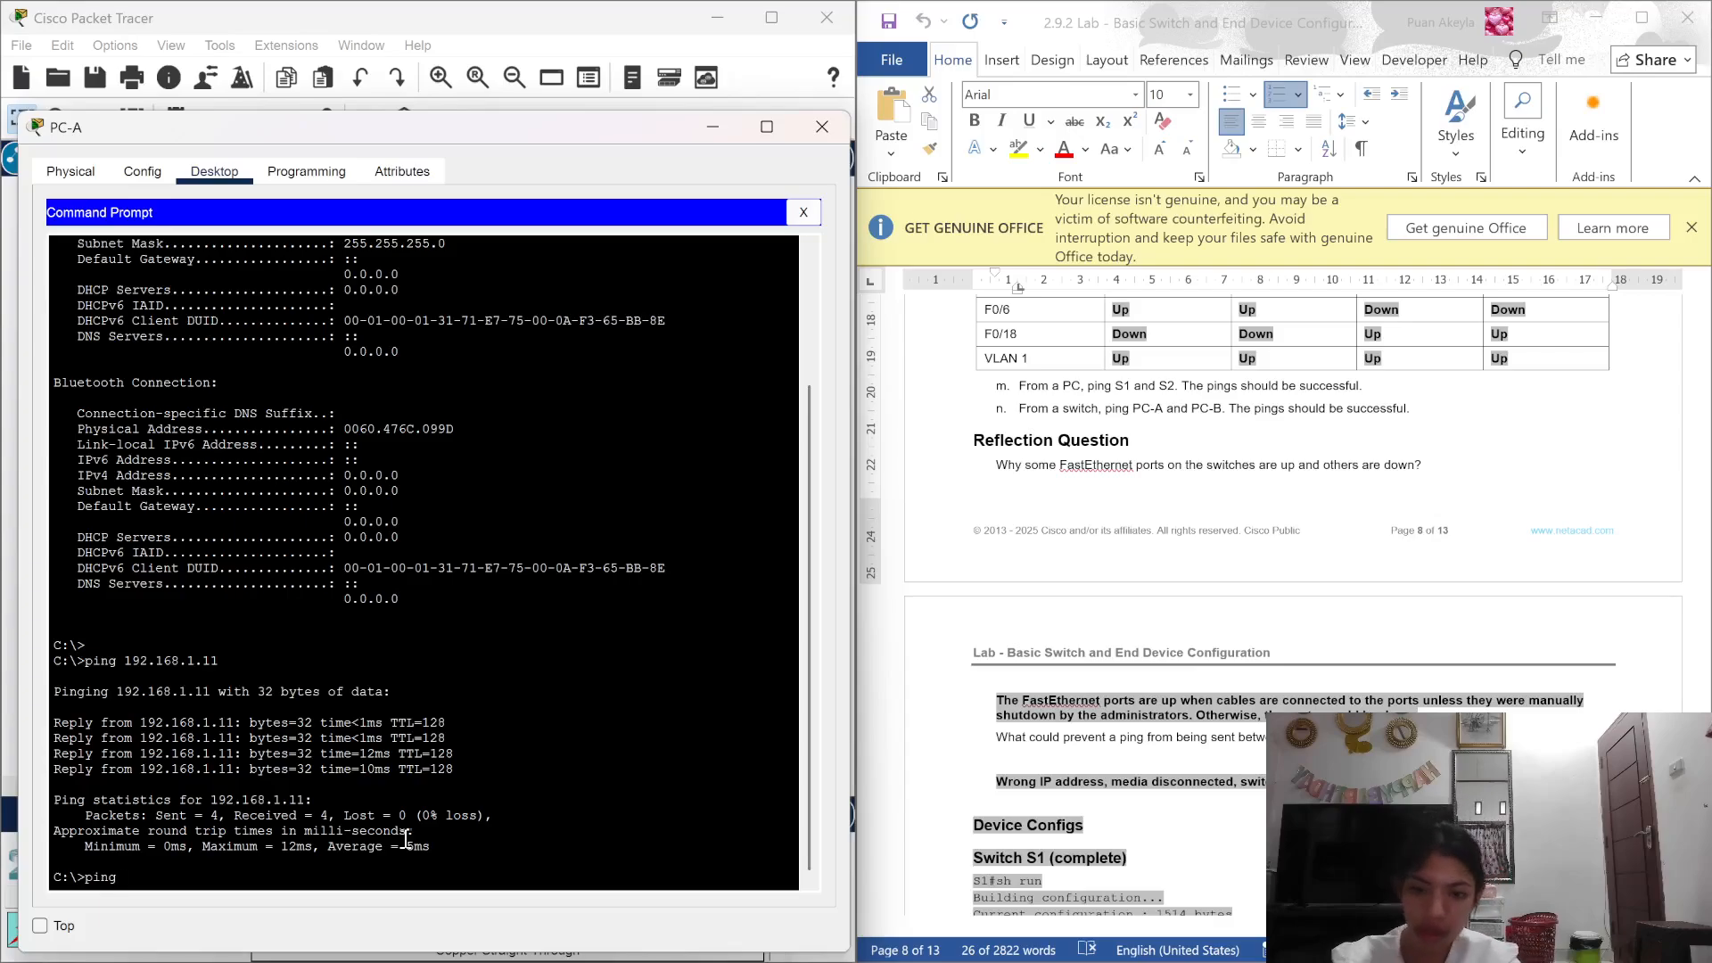
pyautogui.write(' 192.168.1.')
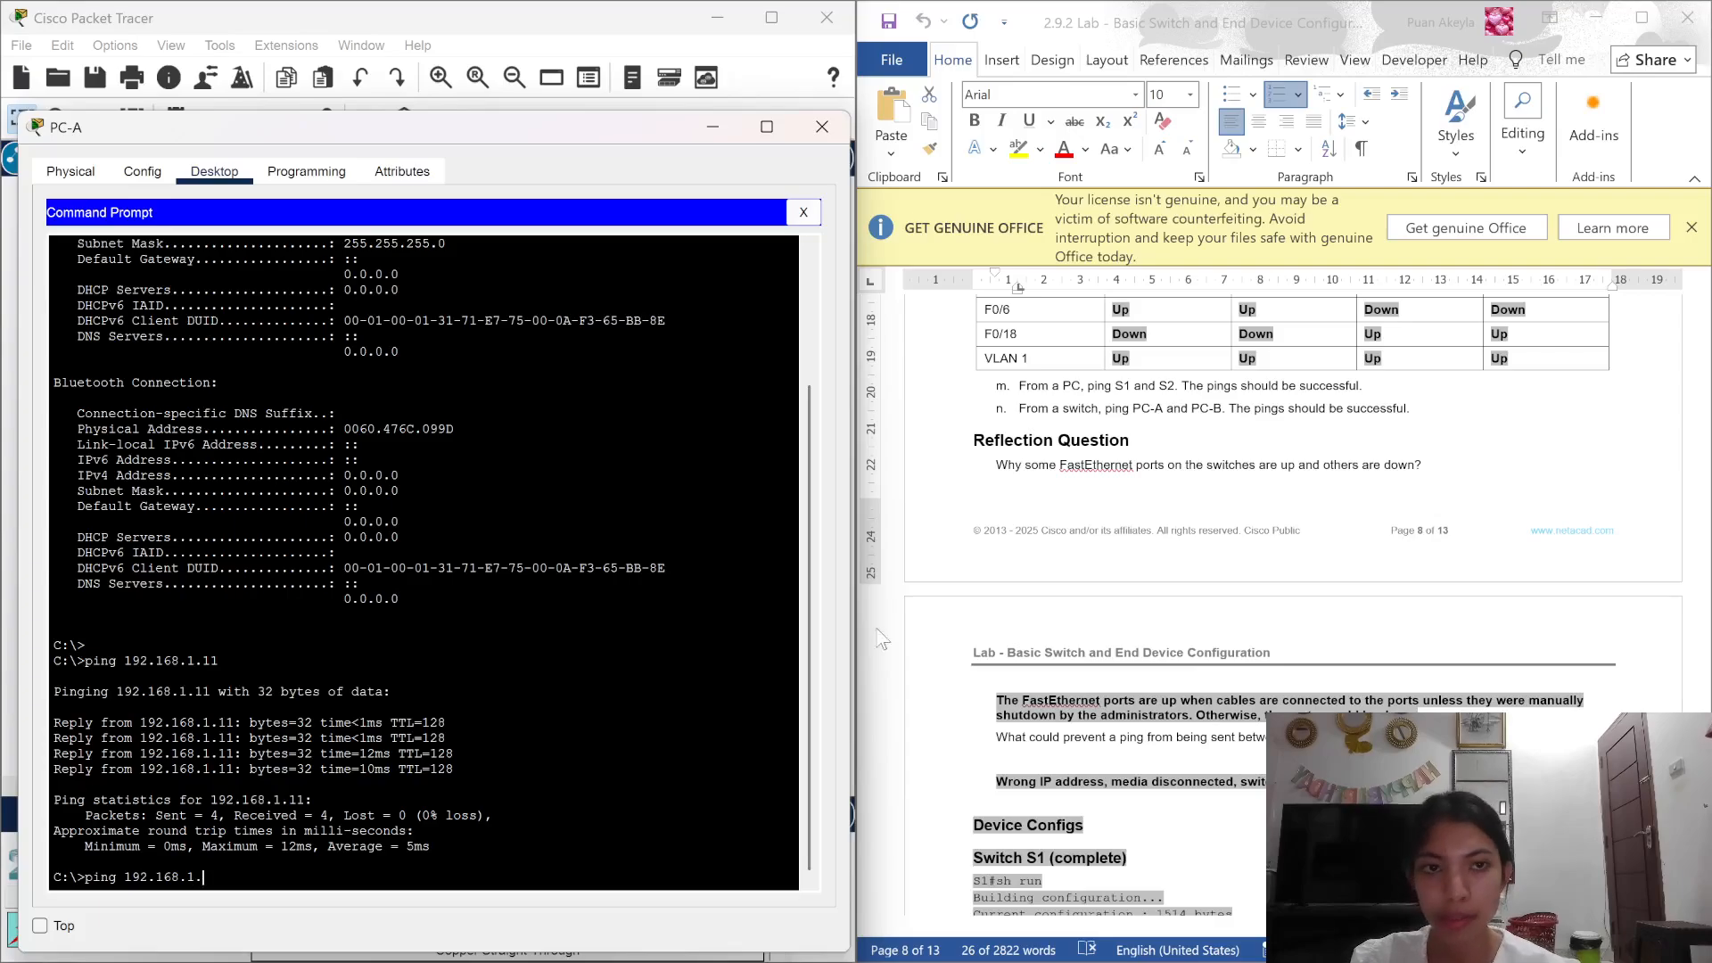
pyautogui.scroll(10, 970, 614)
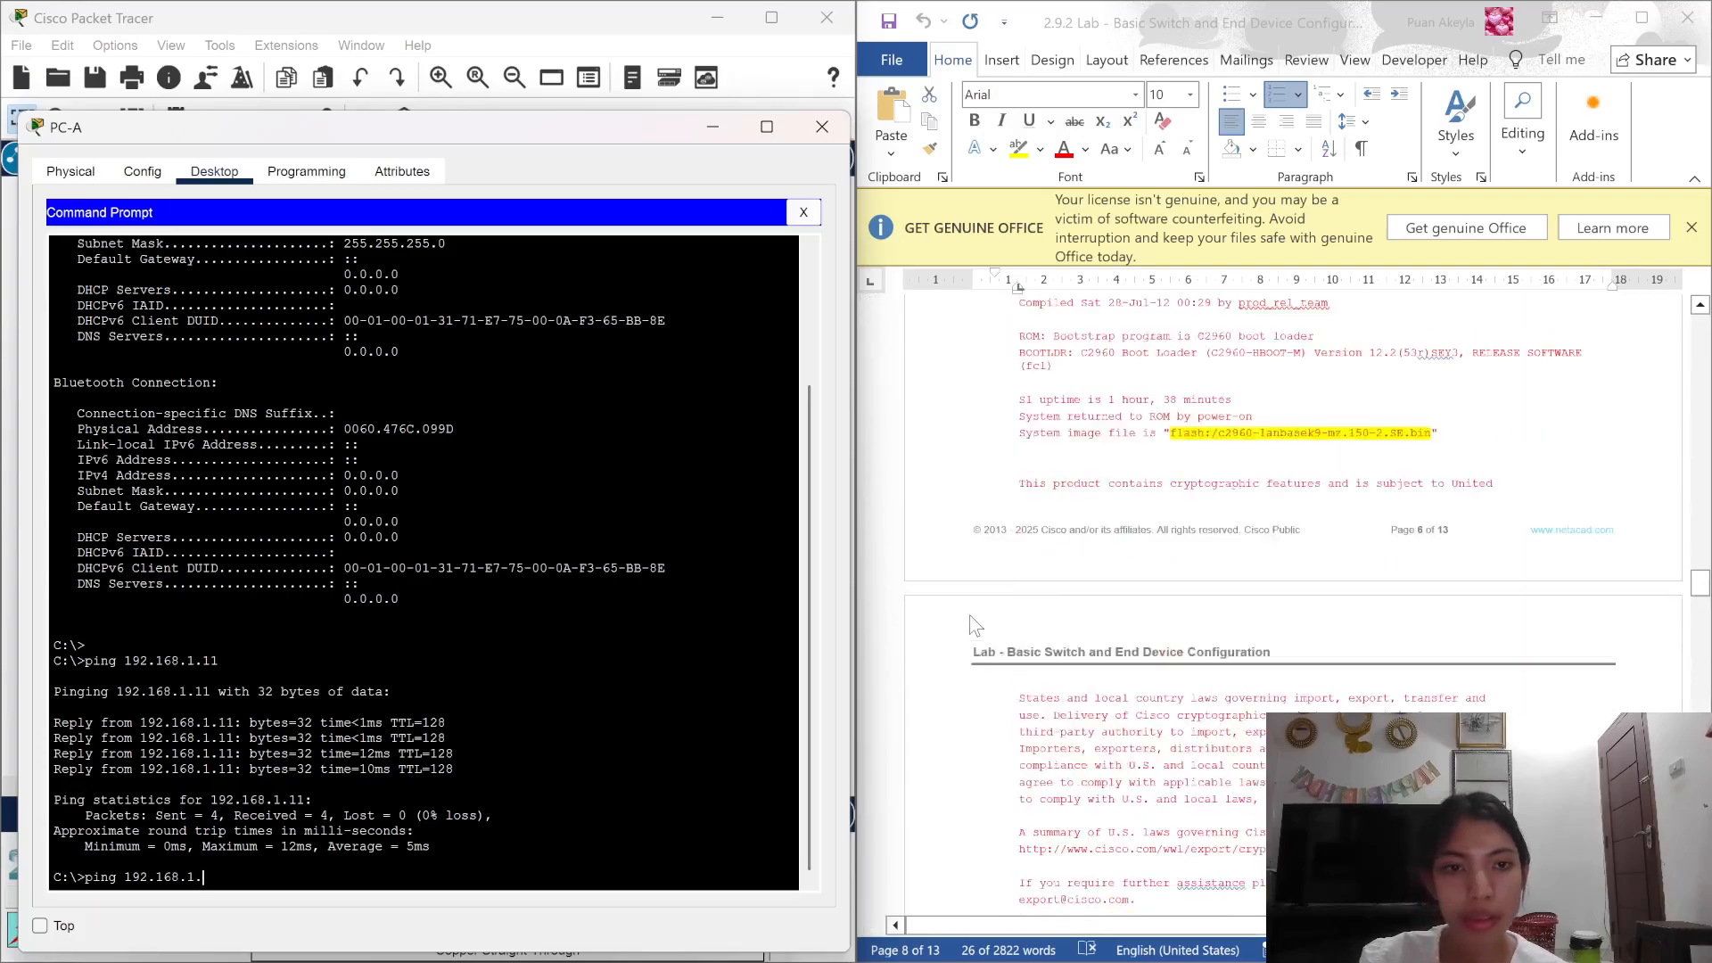
pyautogui.scroll(15, 970, 614)
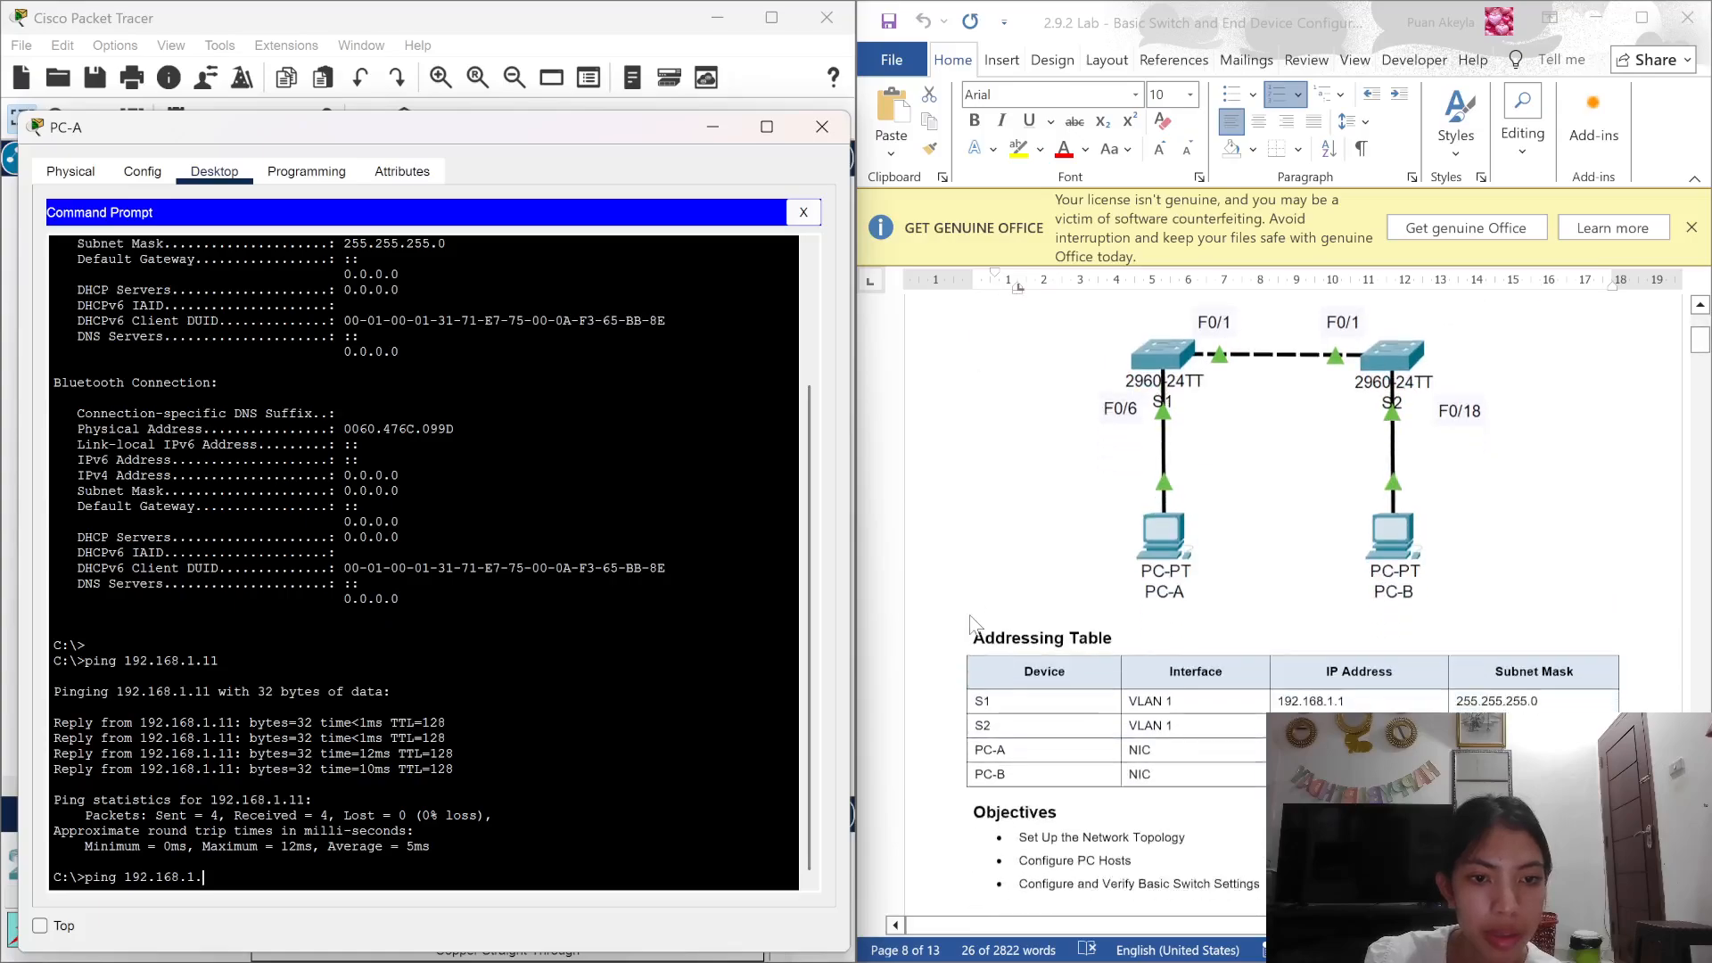
pyautogui.scroll(-10, 970, 617)
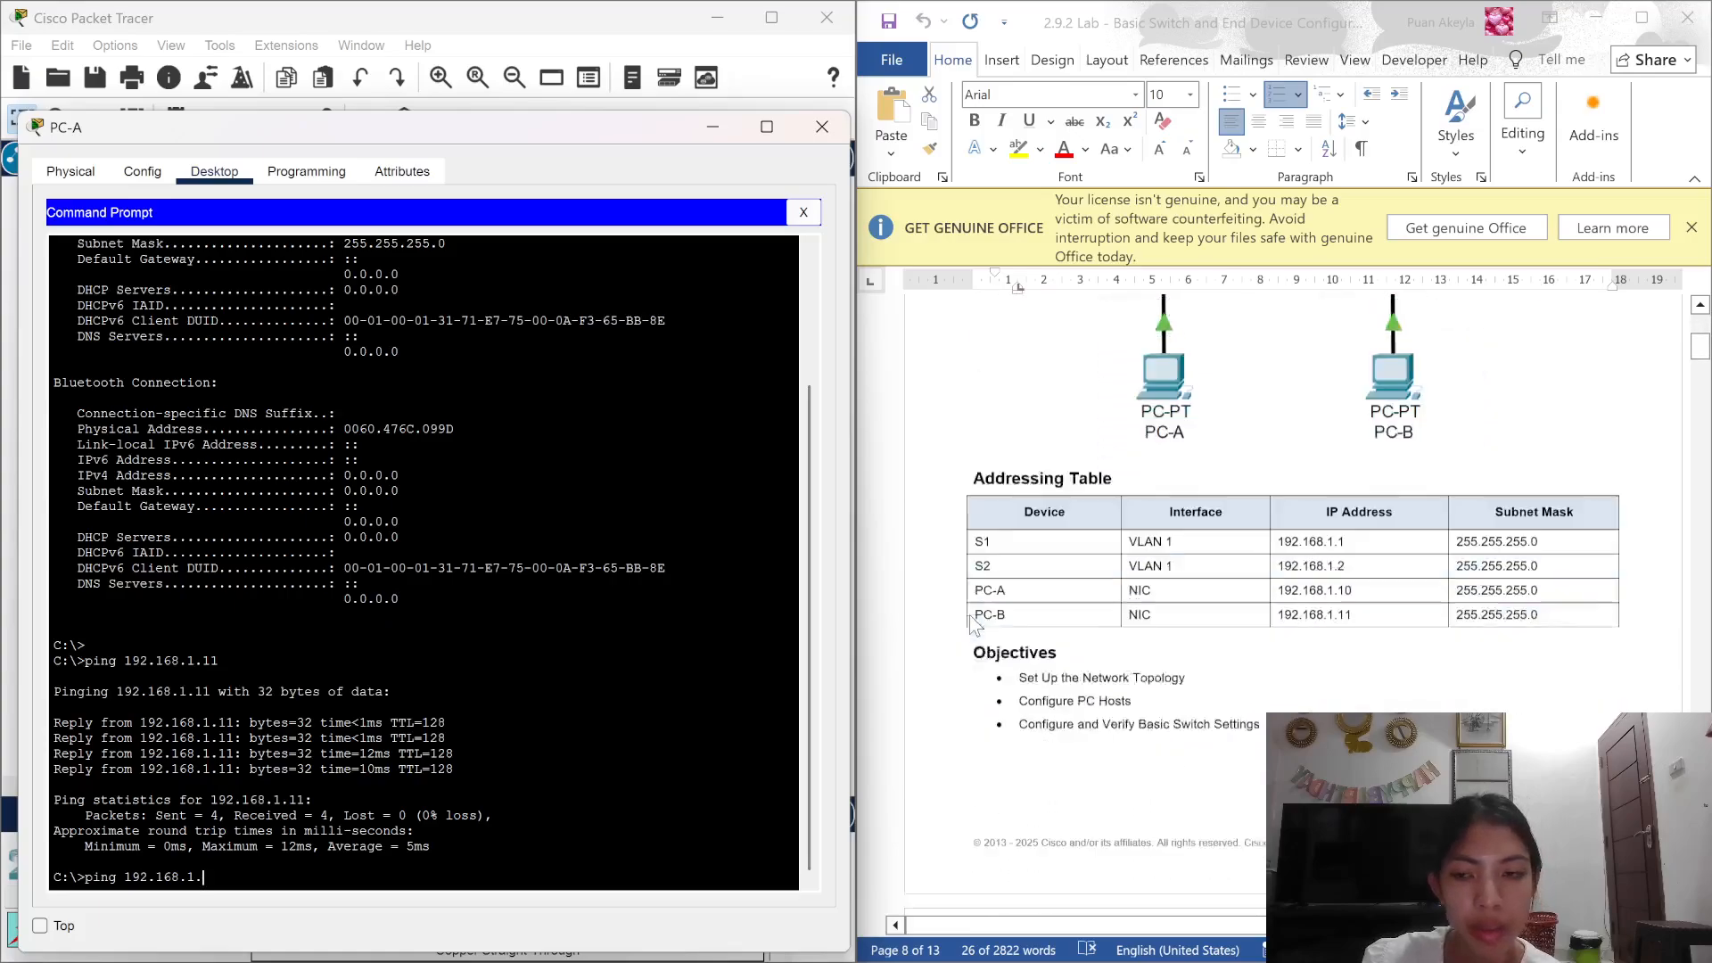
pyautogui.scroll(-8, 970, 613)
pyautogui.write('11')
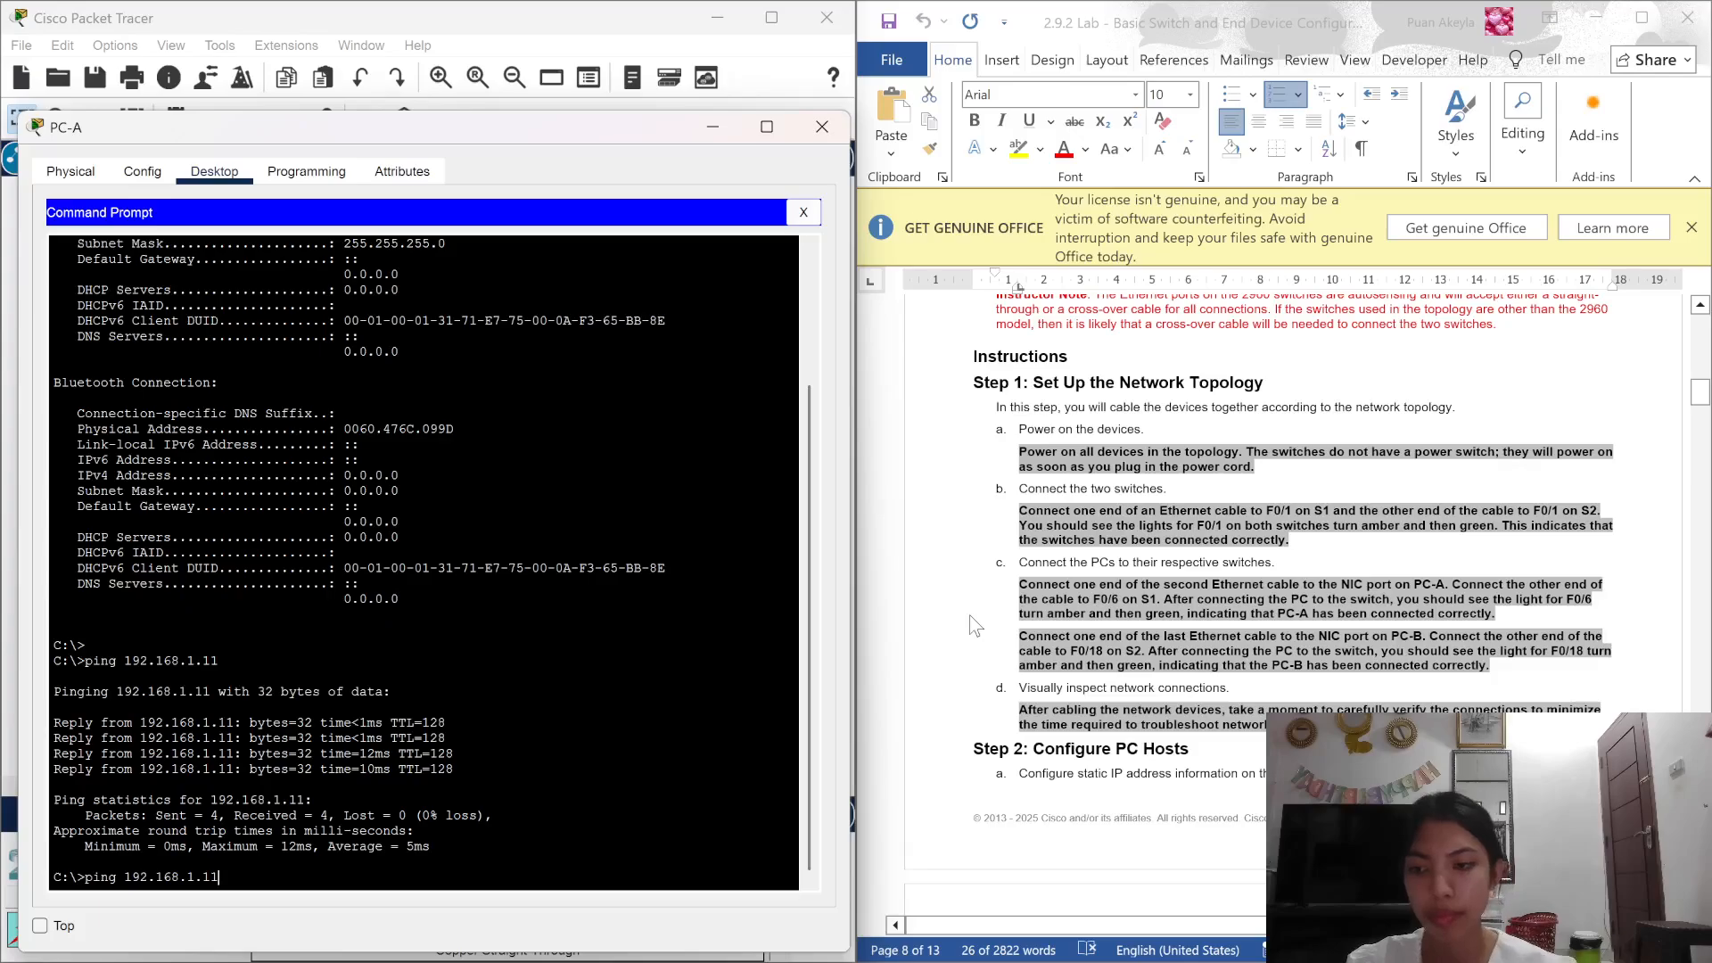
pyautogui.press('Return')
pyautogui.scroll(-20, 1095, 714)
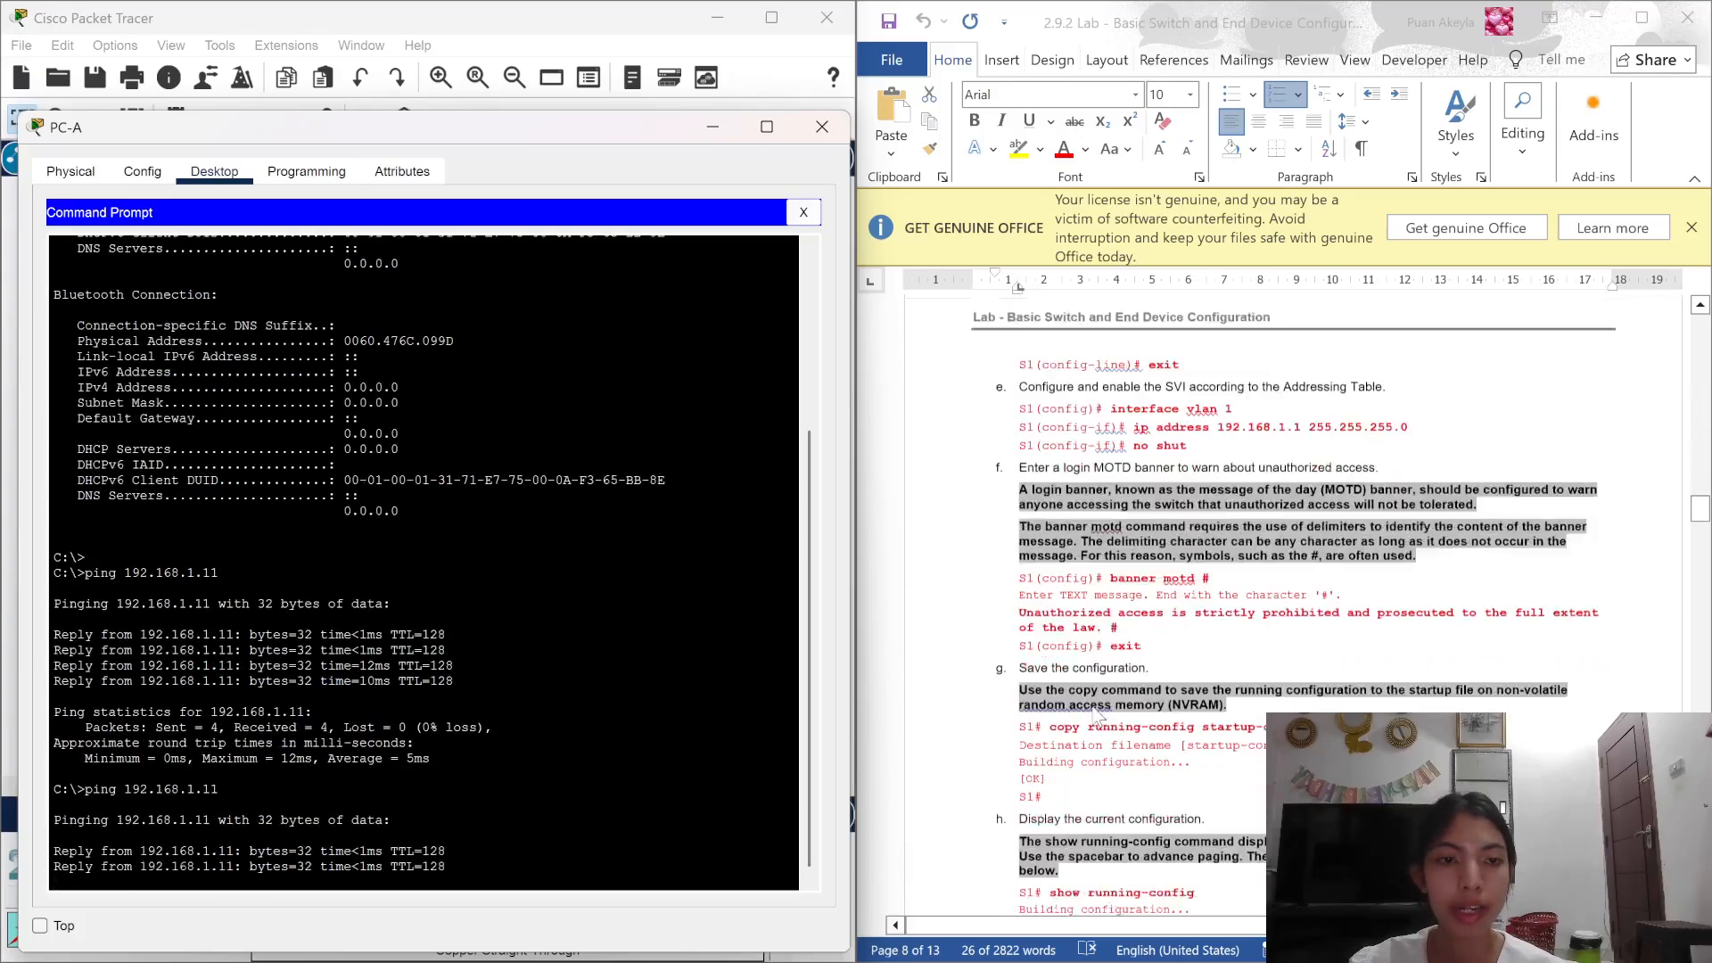
pyautogui.scroll(-20, 1095, 713)
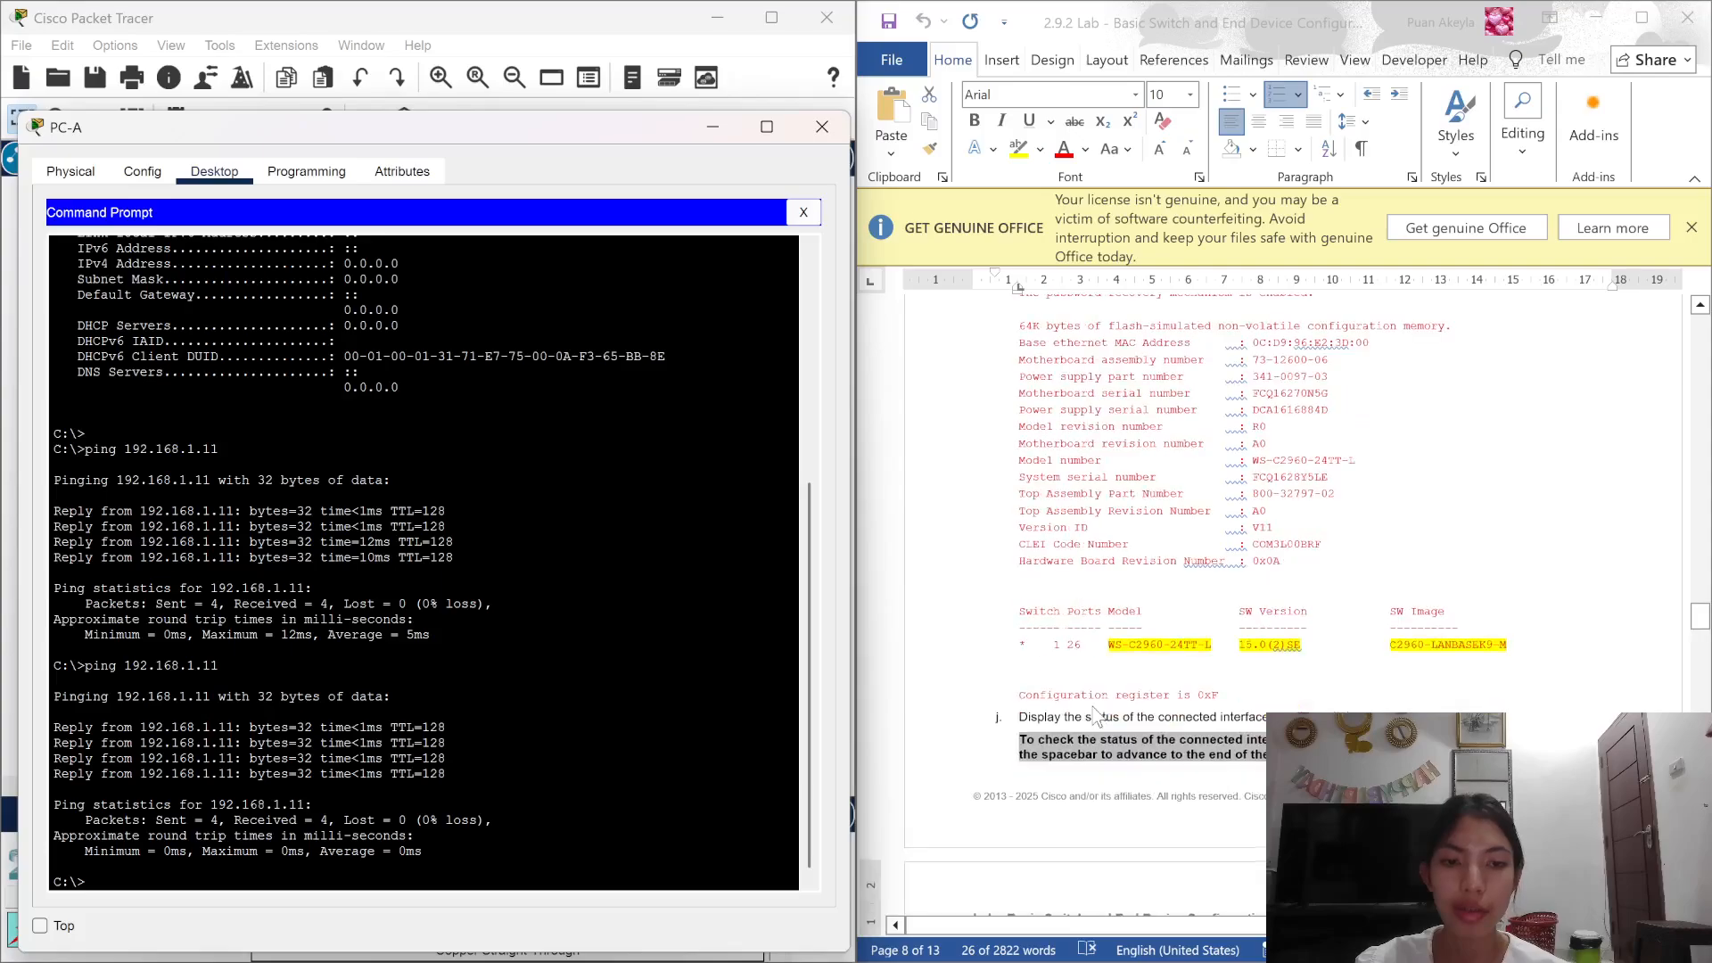
pyautogui.scroll(-10, 1095, 715)
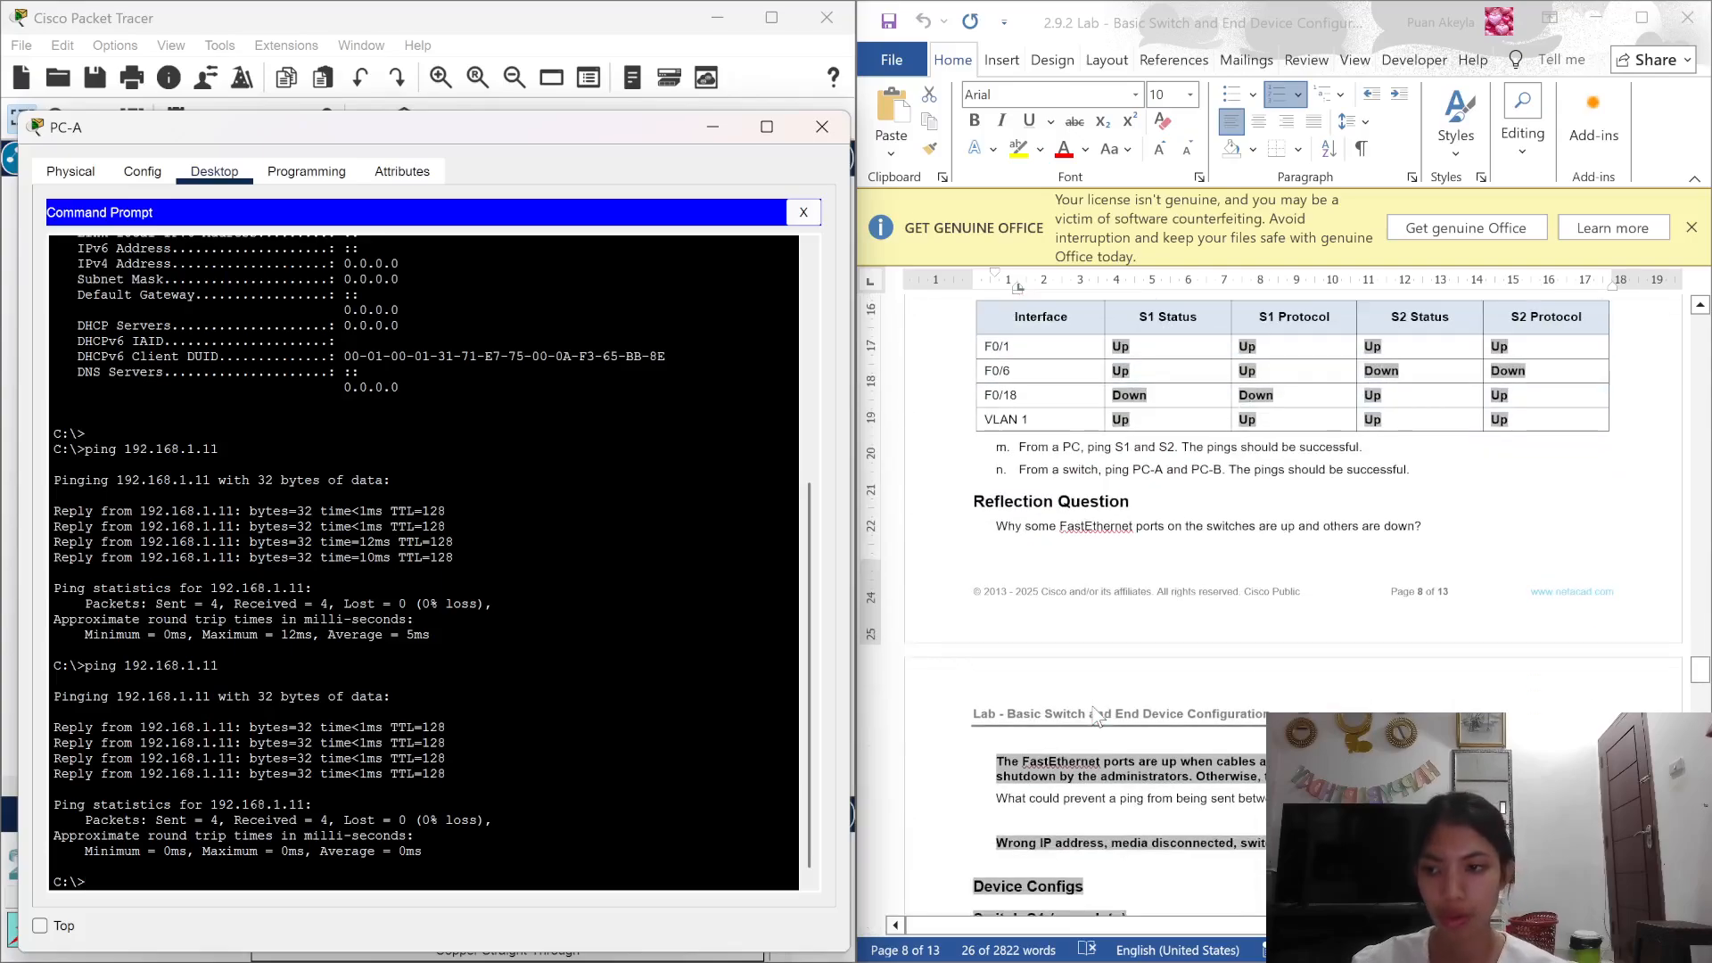
pyautogui.scroll(3, 1097, 718)
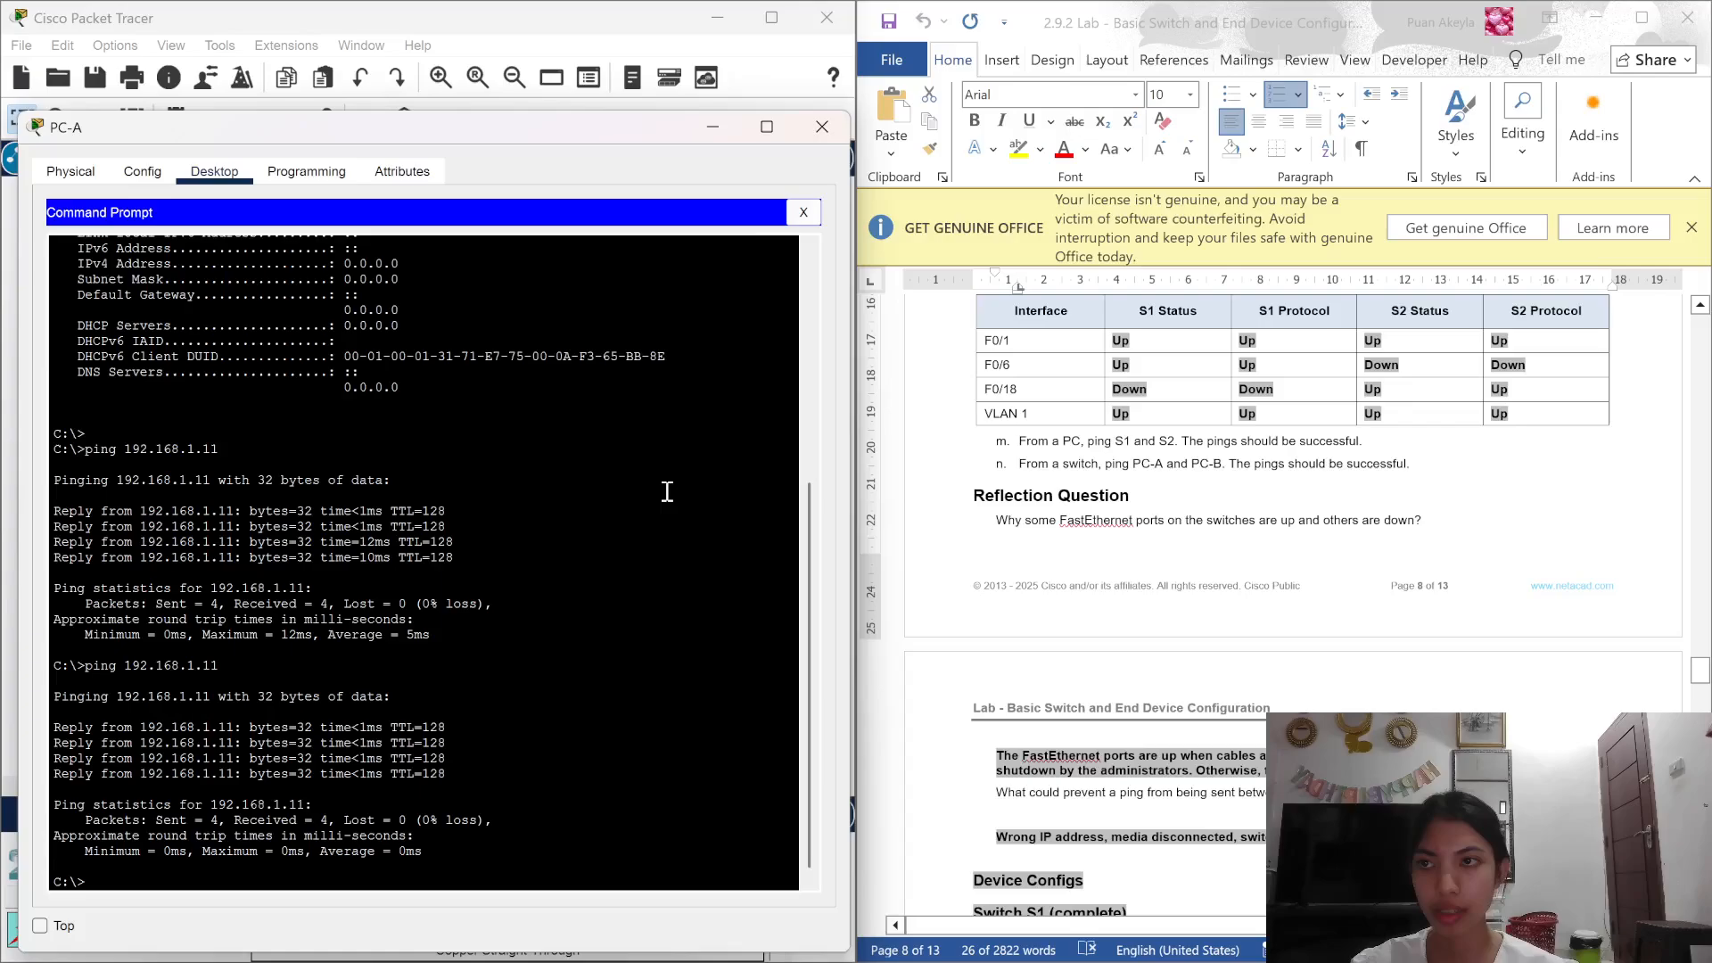
# Step: From PC-B's command prompt, ping PC-A at 192.168.1.10, receiving all 4 replies
pyautogui.click(711, 132)
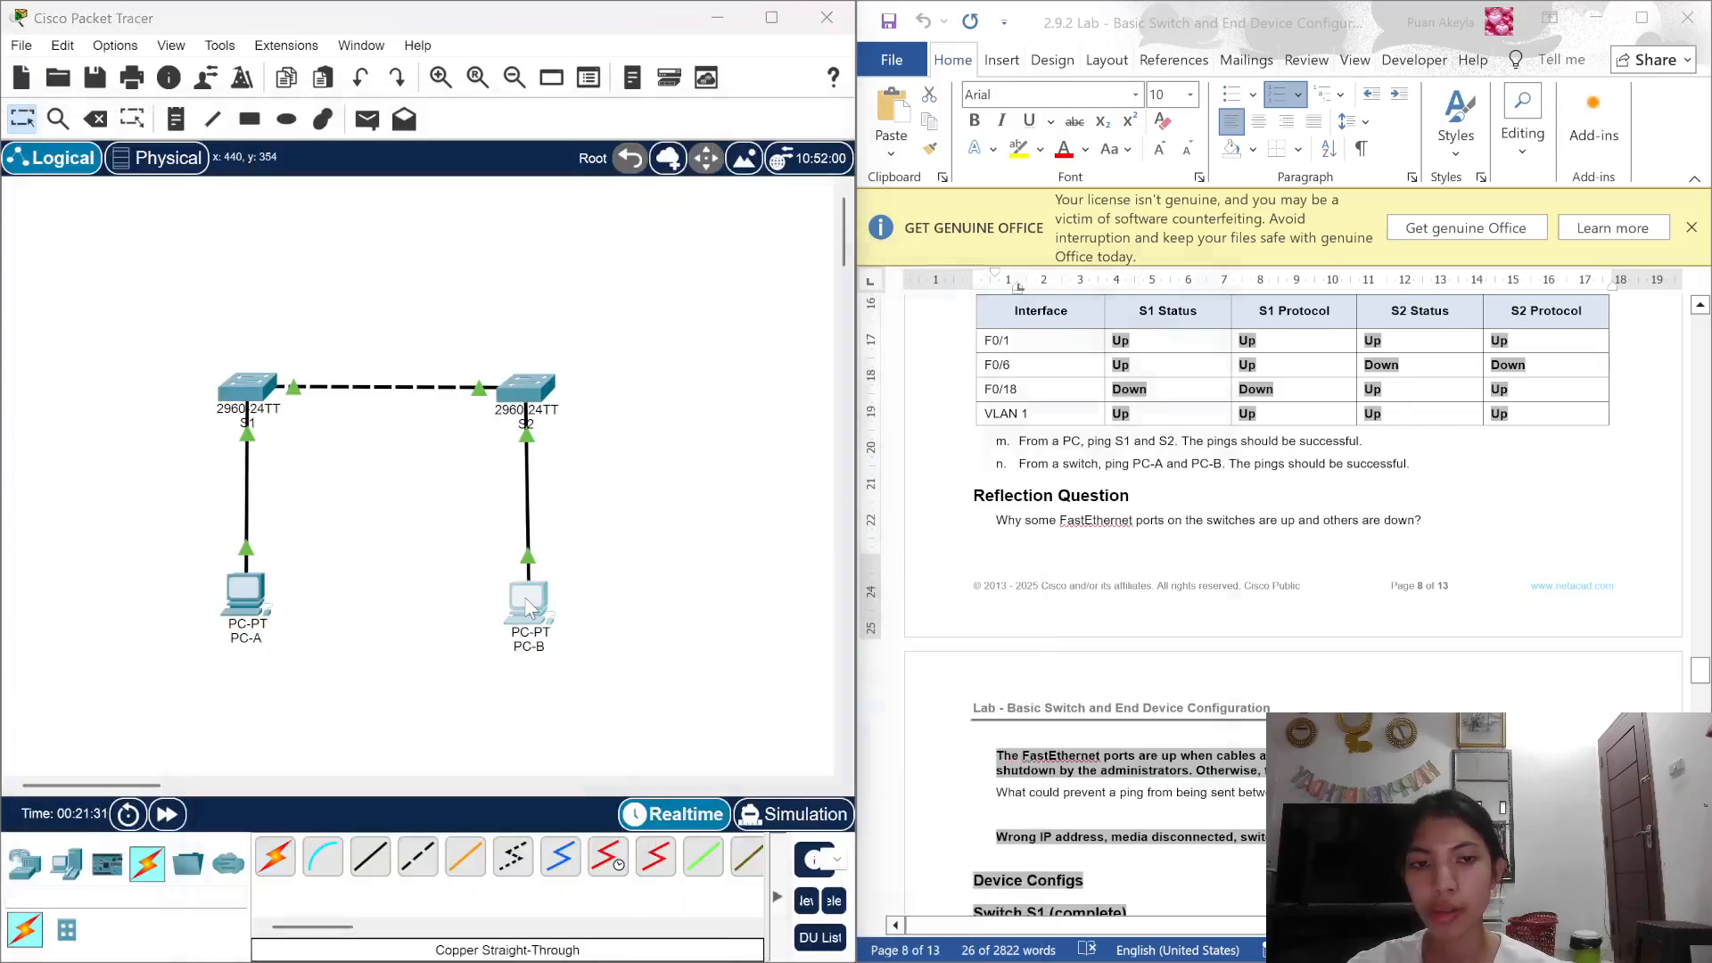
pyautogui.click(531, 609)
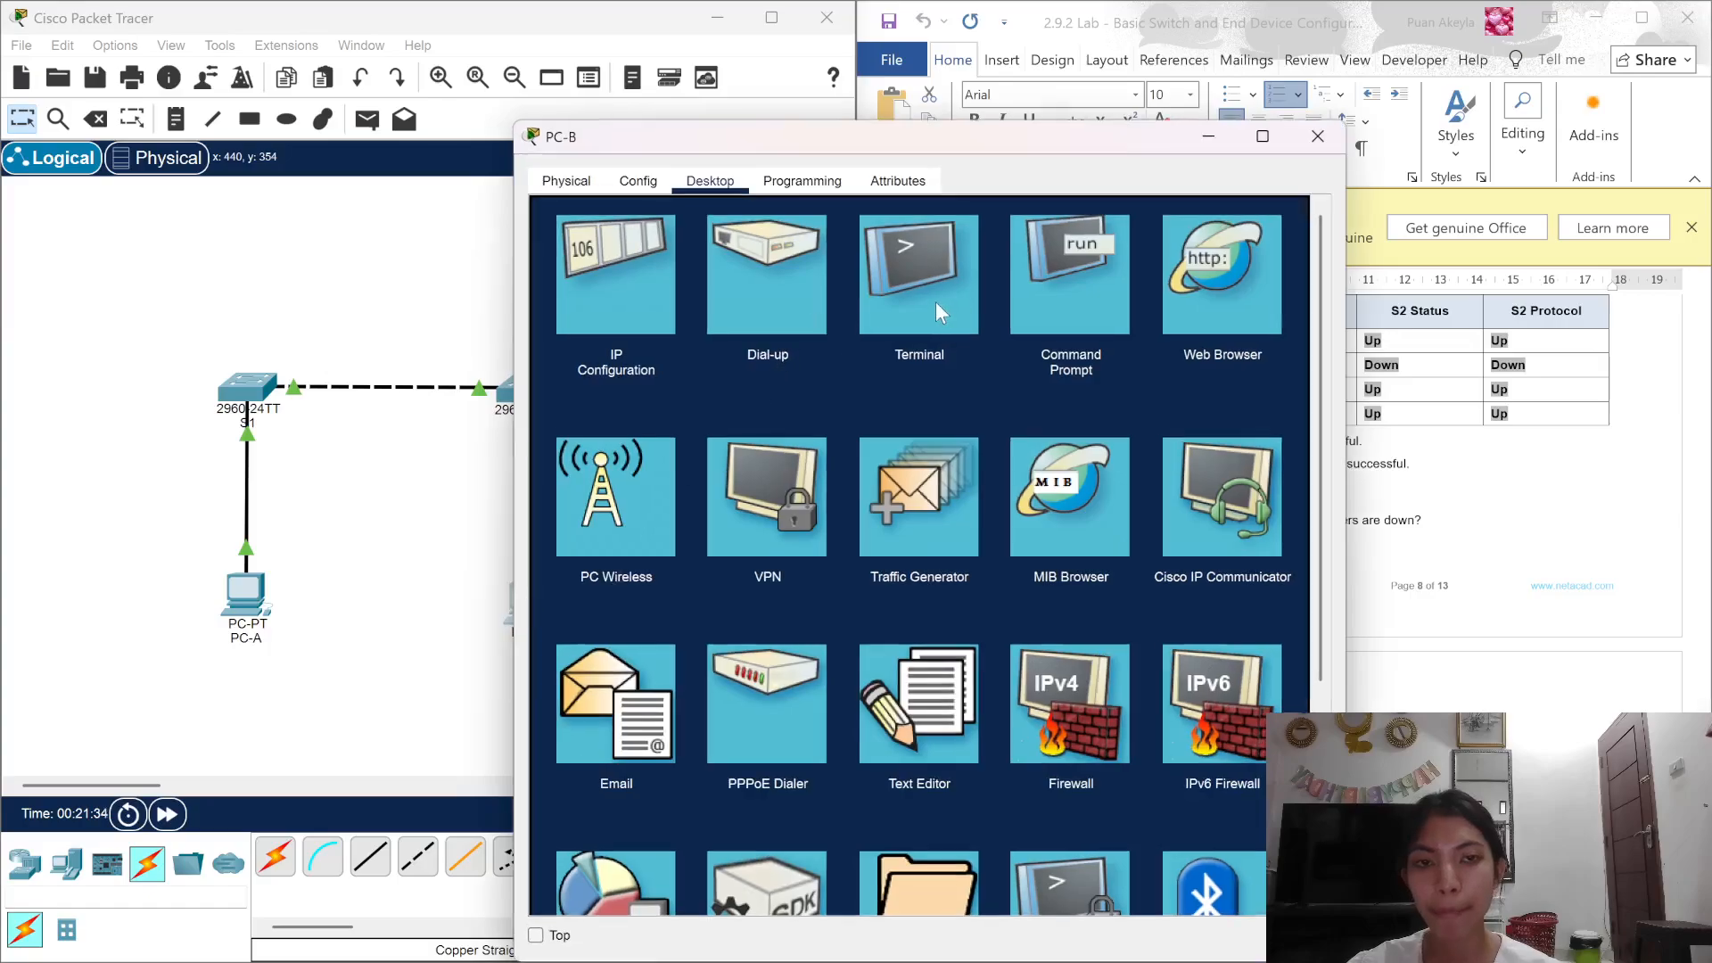
pyautogui.click(902, 307)
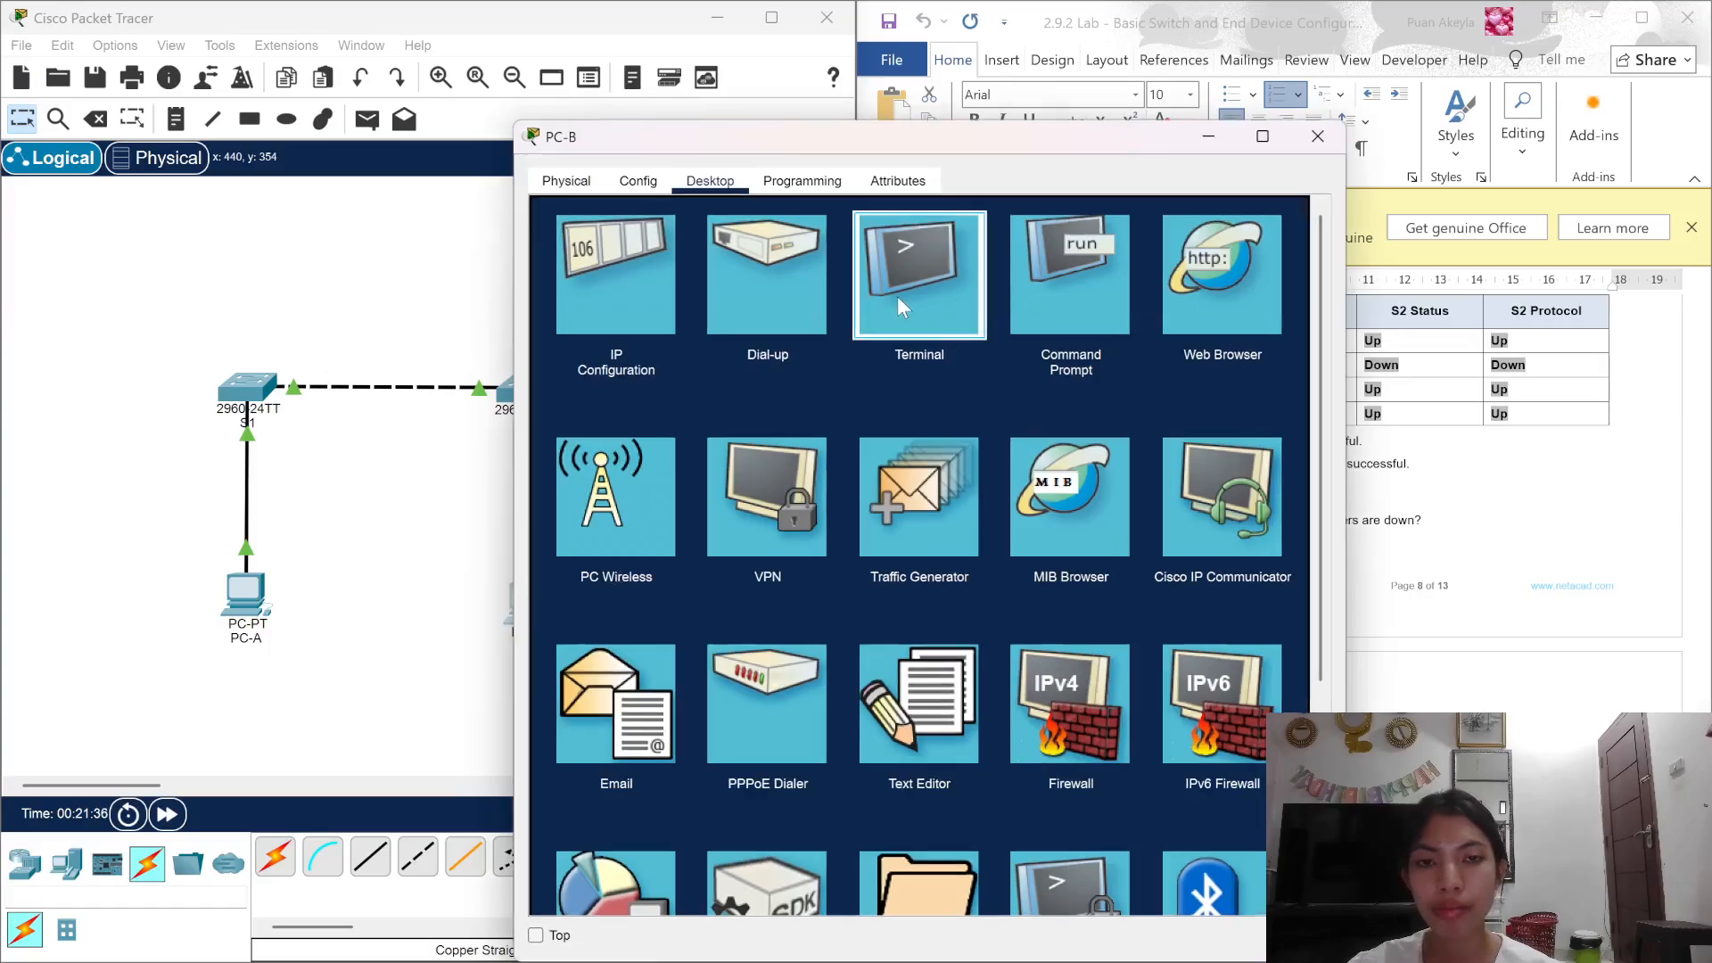
pyautogui.click(1294, 233)
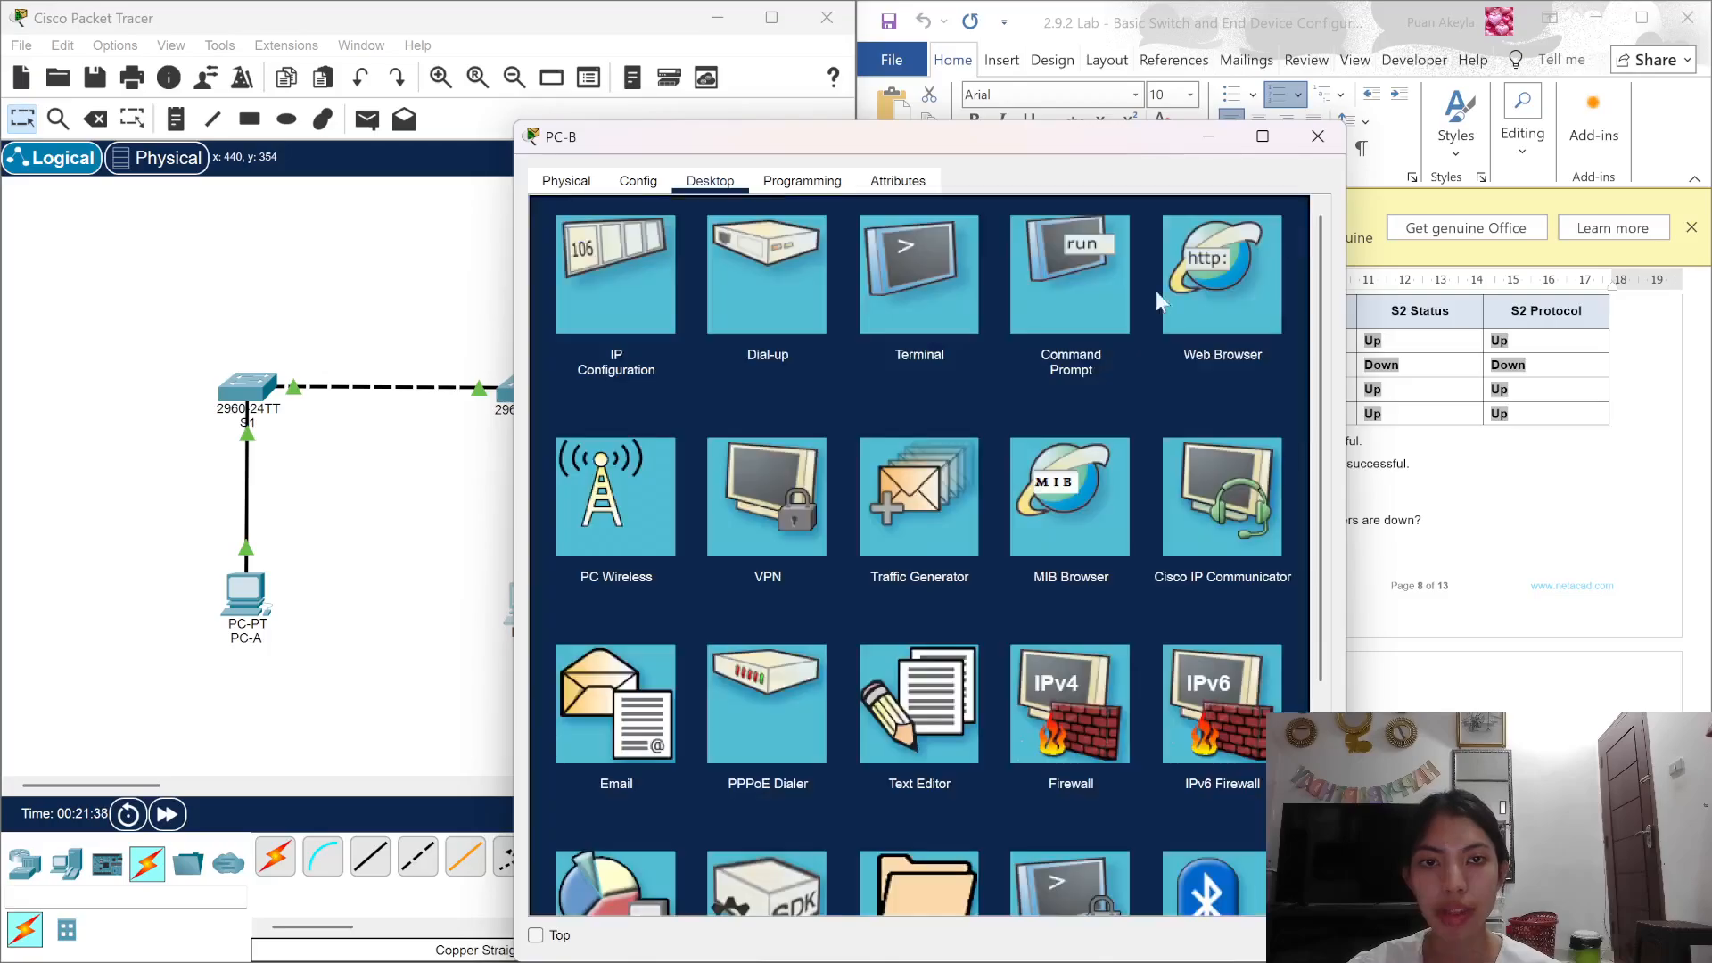
pyautogui.click(1073, 325)
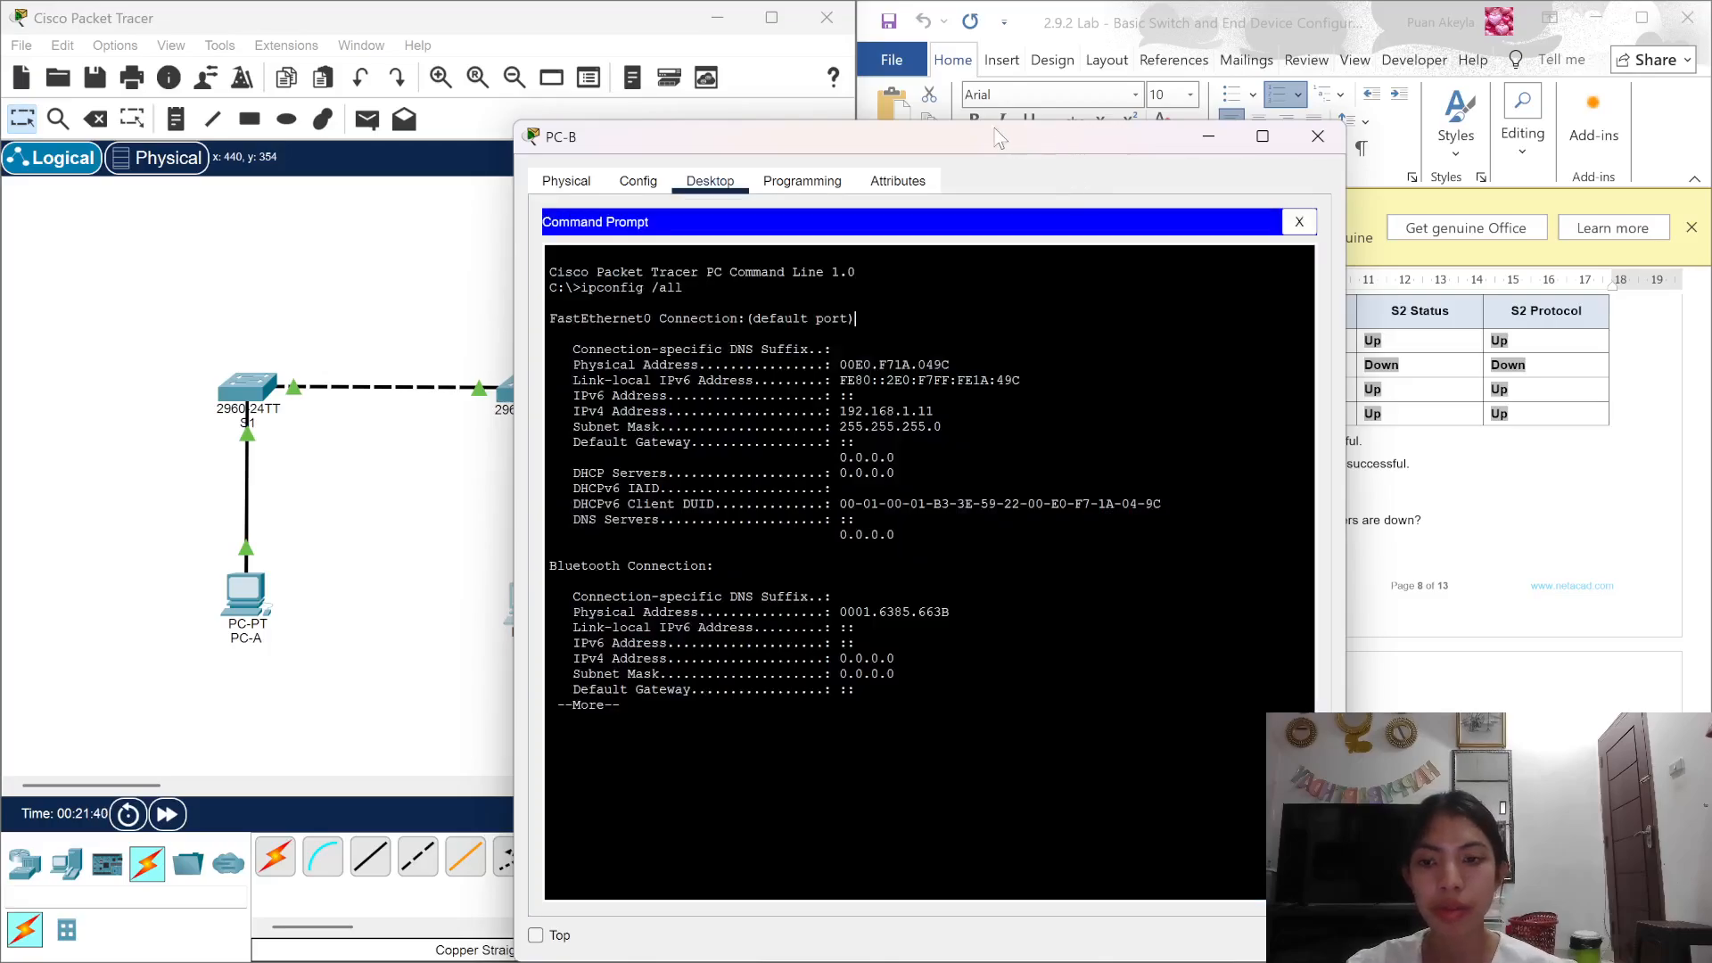
pyautogui.moveTo(1004, 136); pyautogui.dragTo(567, 38)
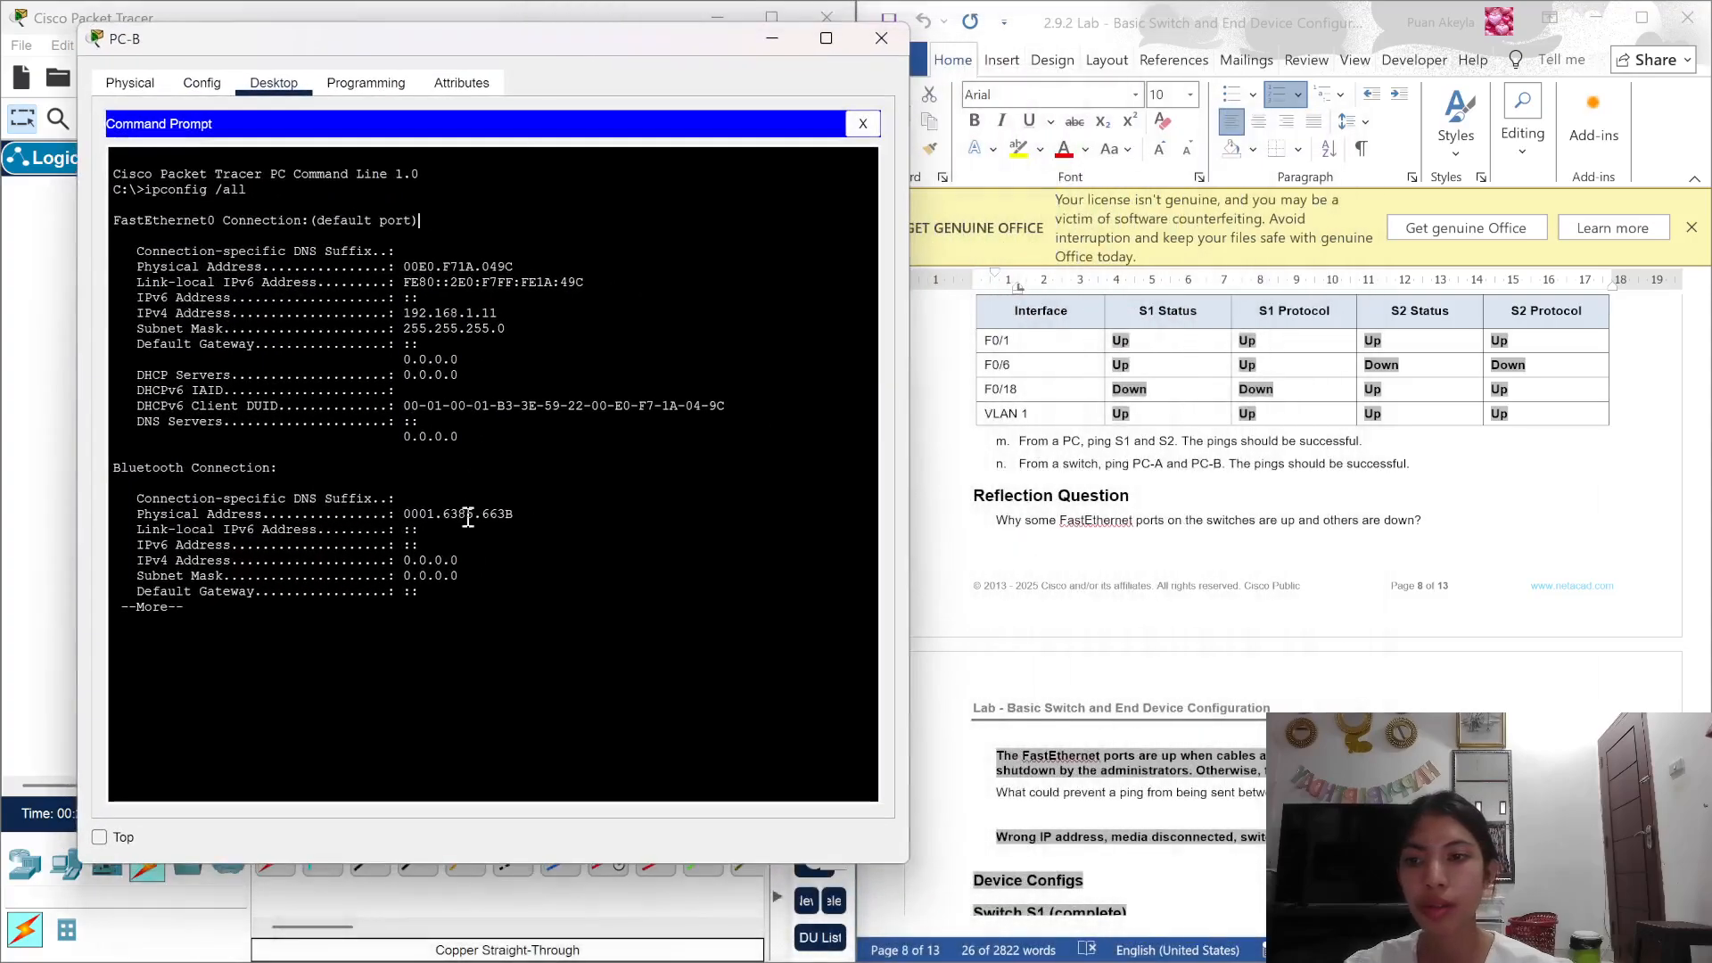
pyautogui.press('space')
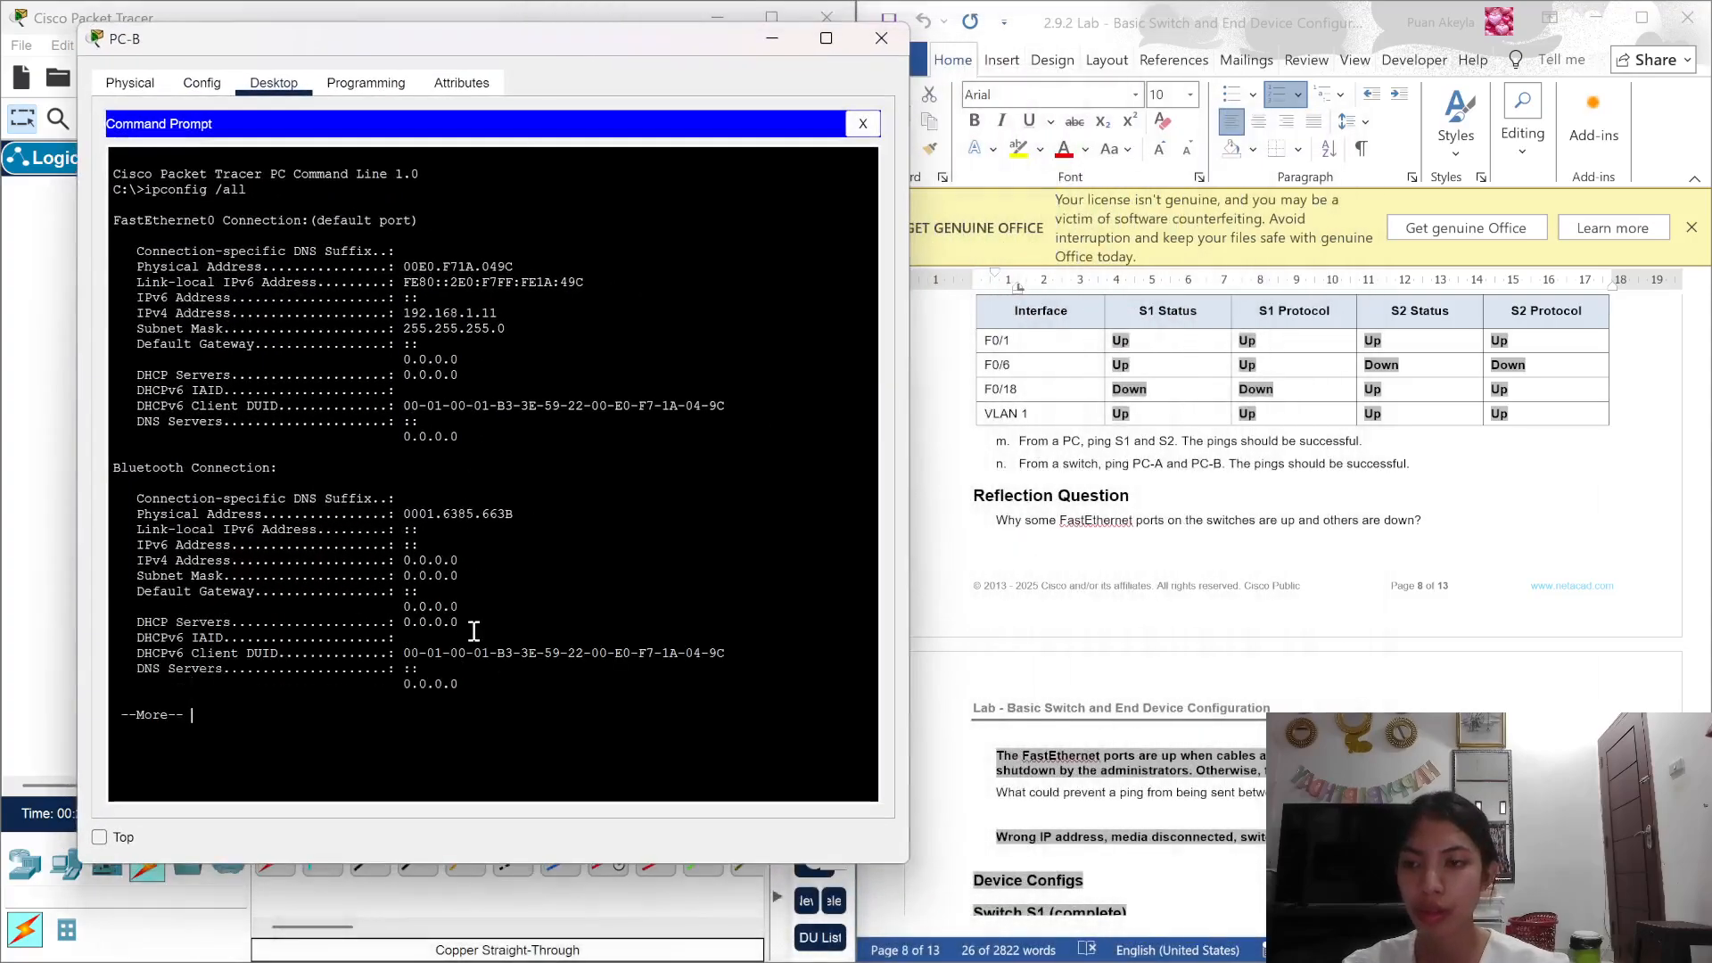
pyautogui.write('ping')
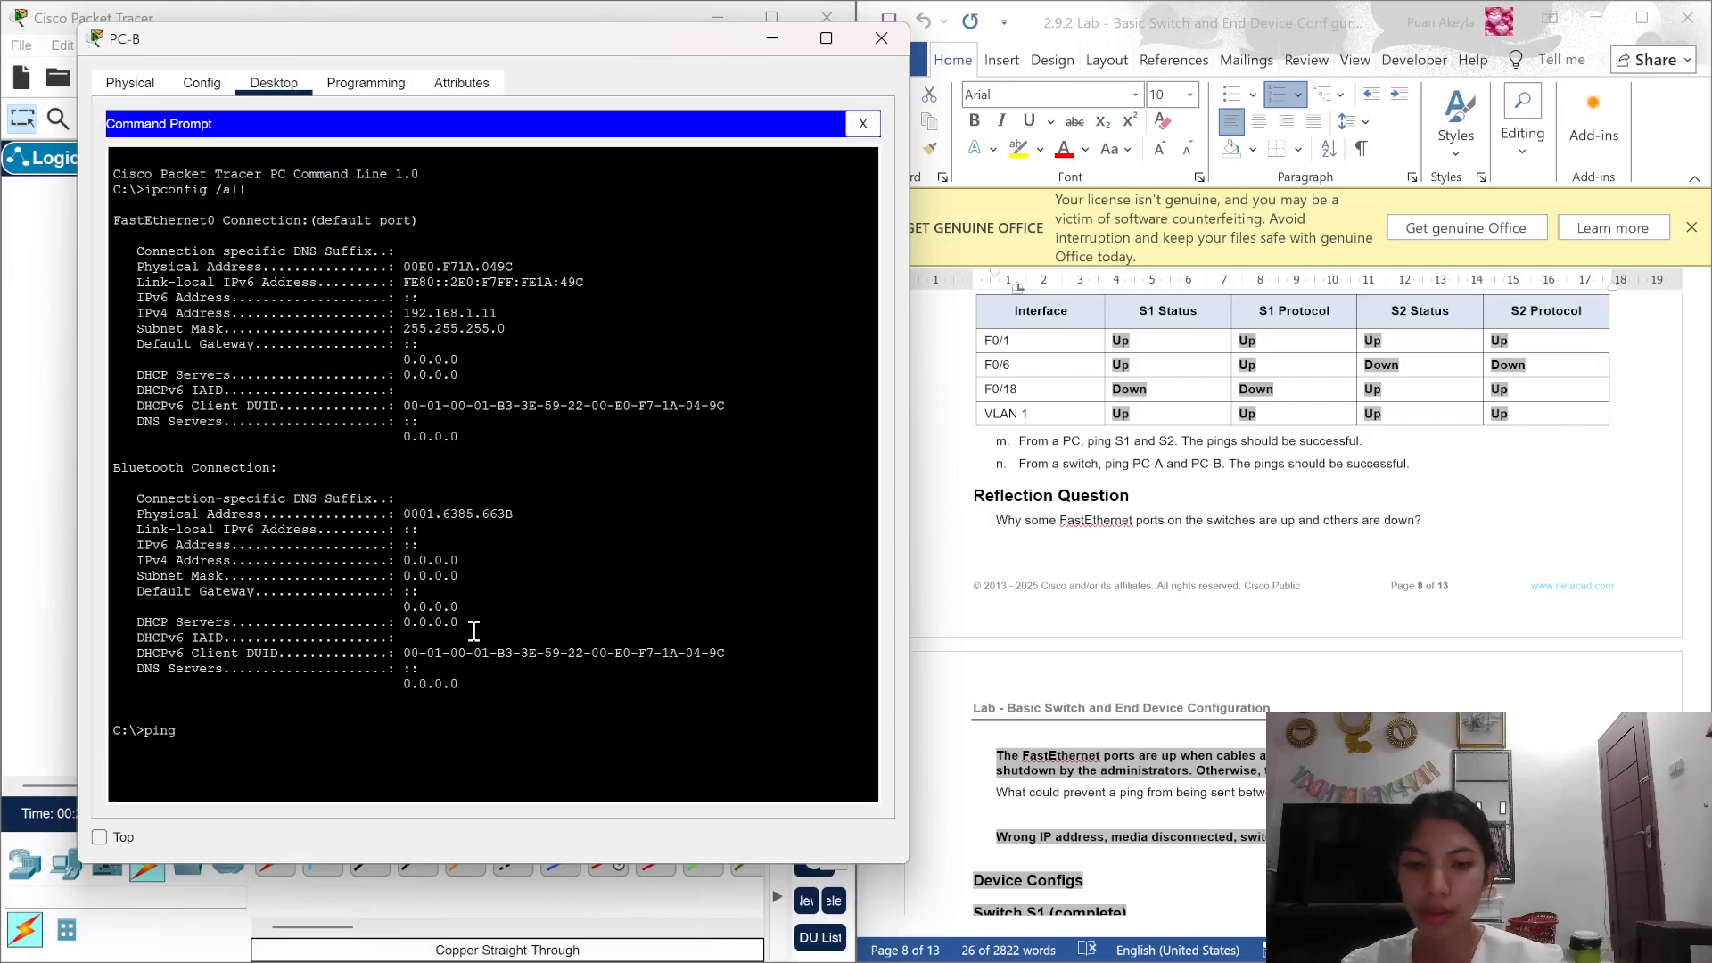
pyautogui.write(' 192')
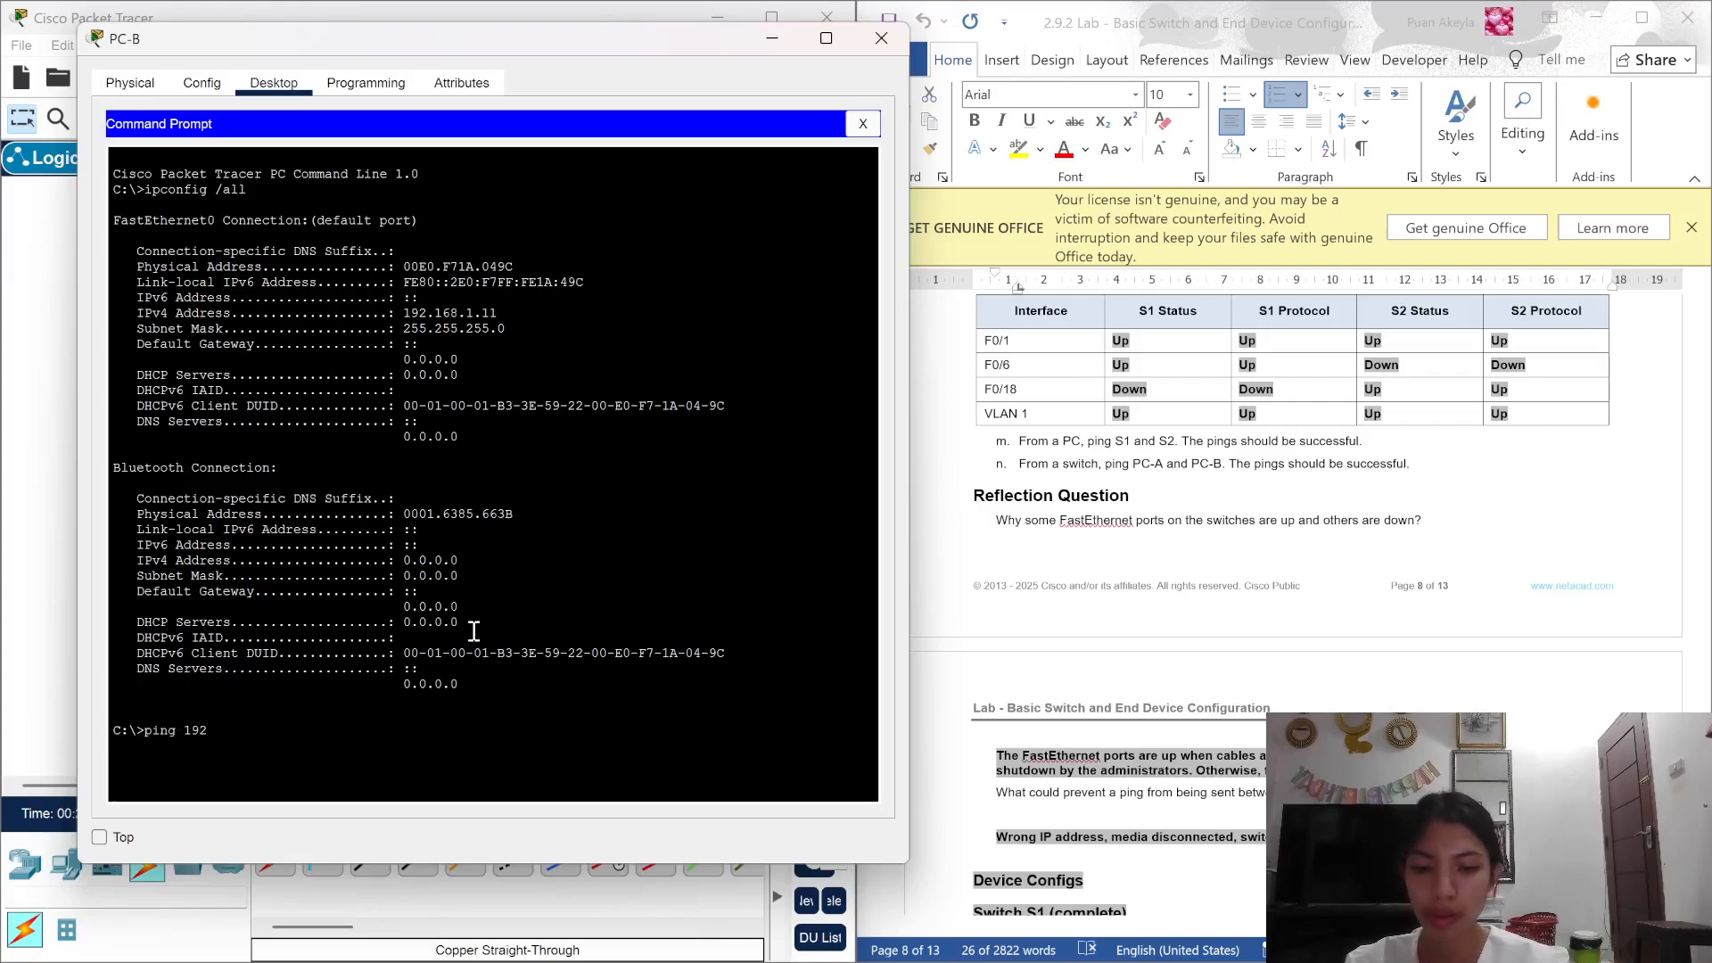
pyautogui.write('.168.1.10')
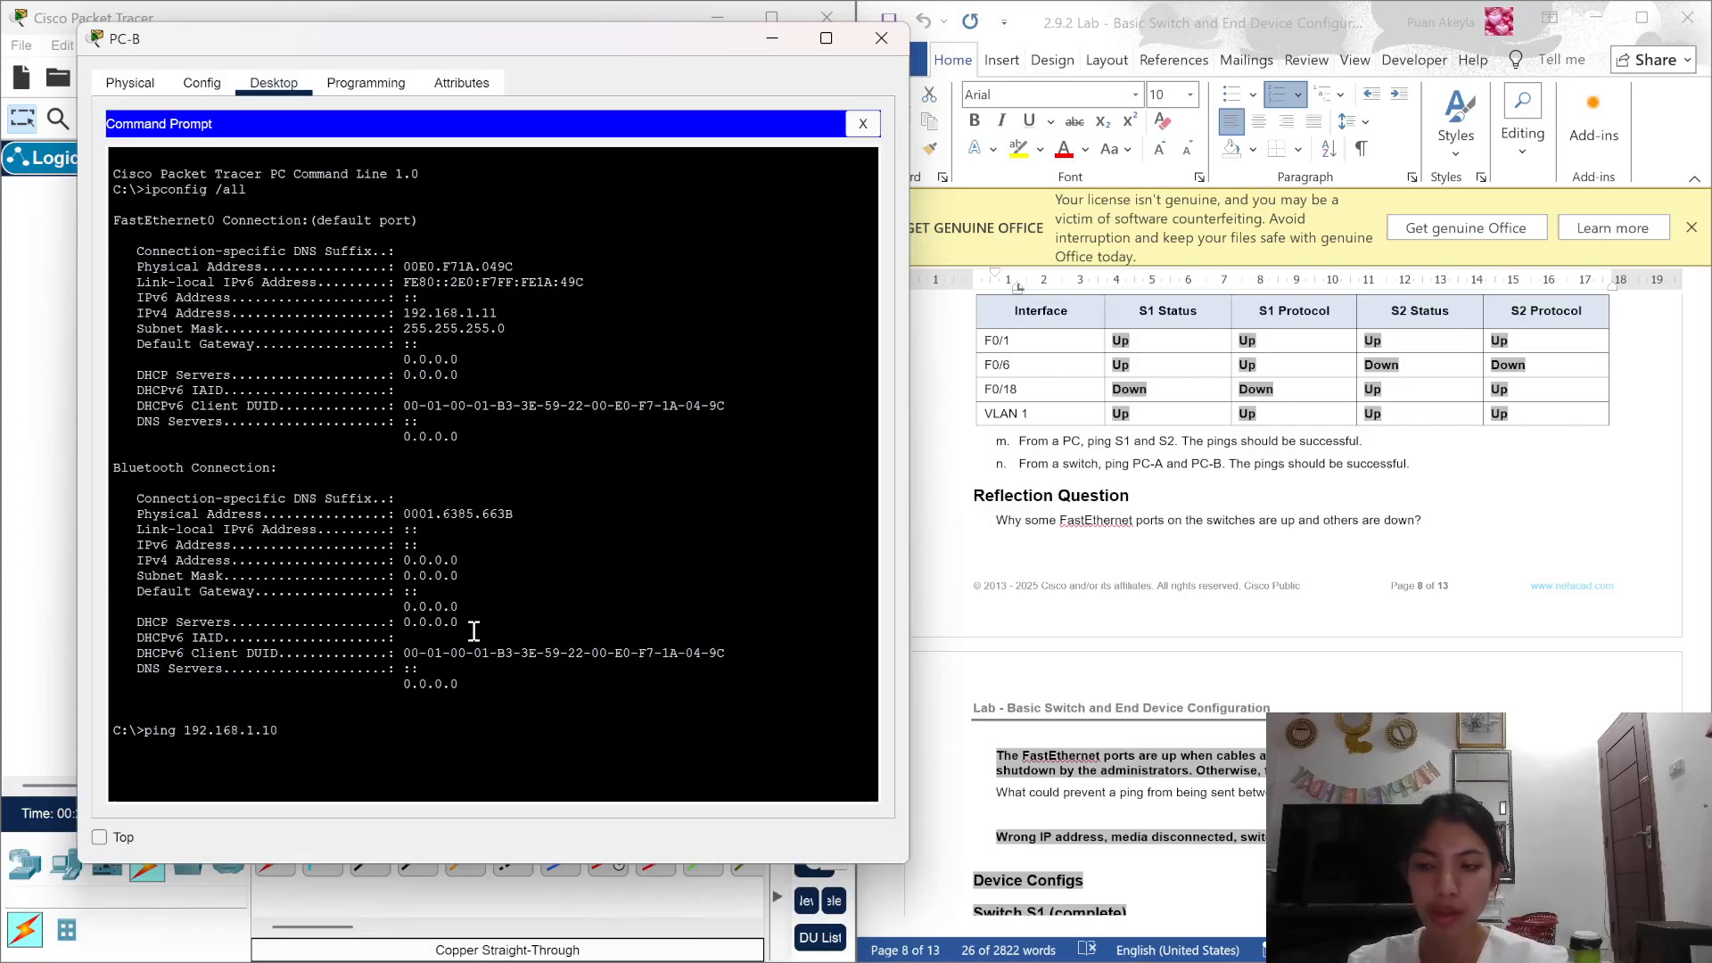
pyautogui.press('Return')
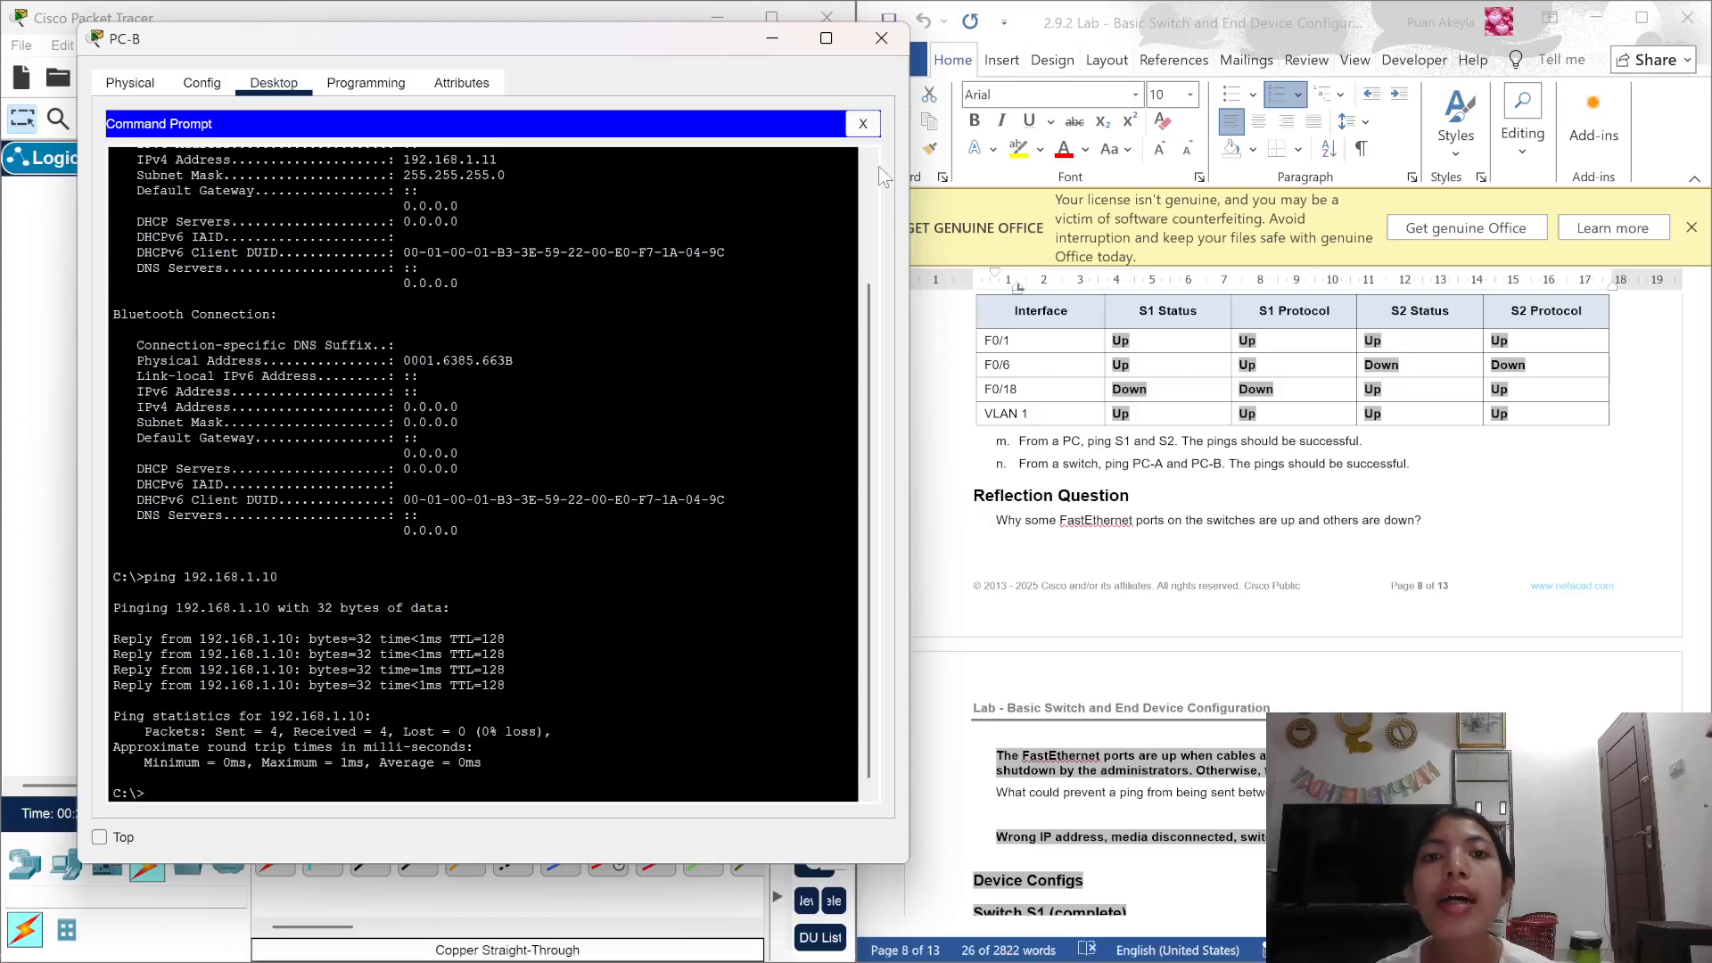
# Step: From PC-A's command prompt, ping the switch at 192.168.1.1, getting 3 of 4 replies
pyautogui.click(880, 40)
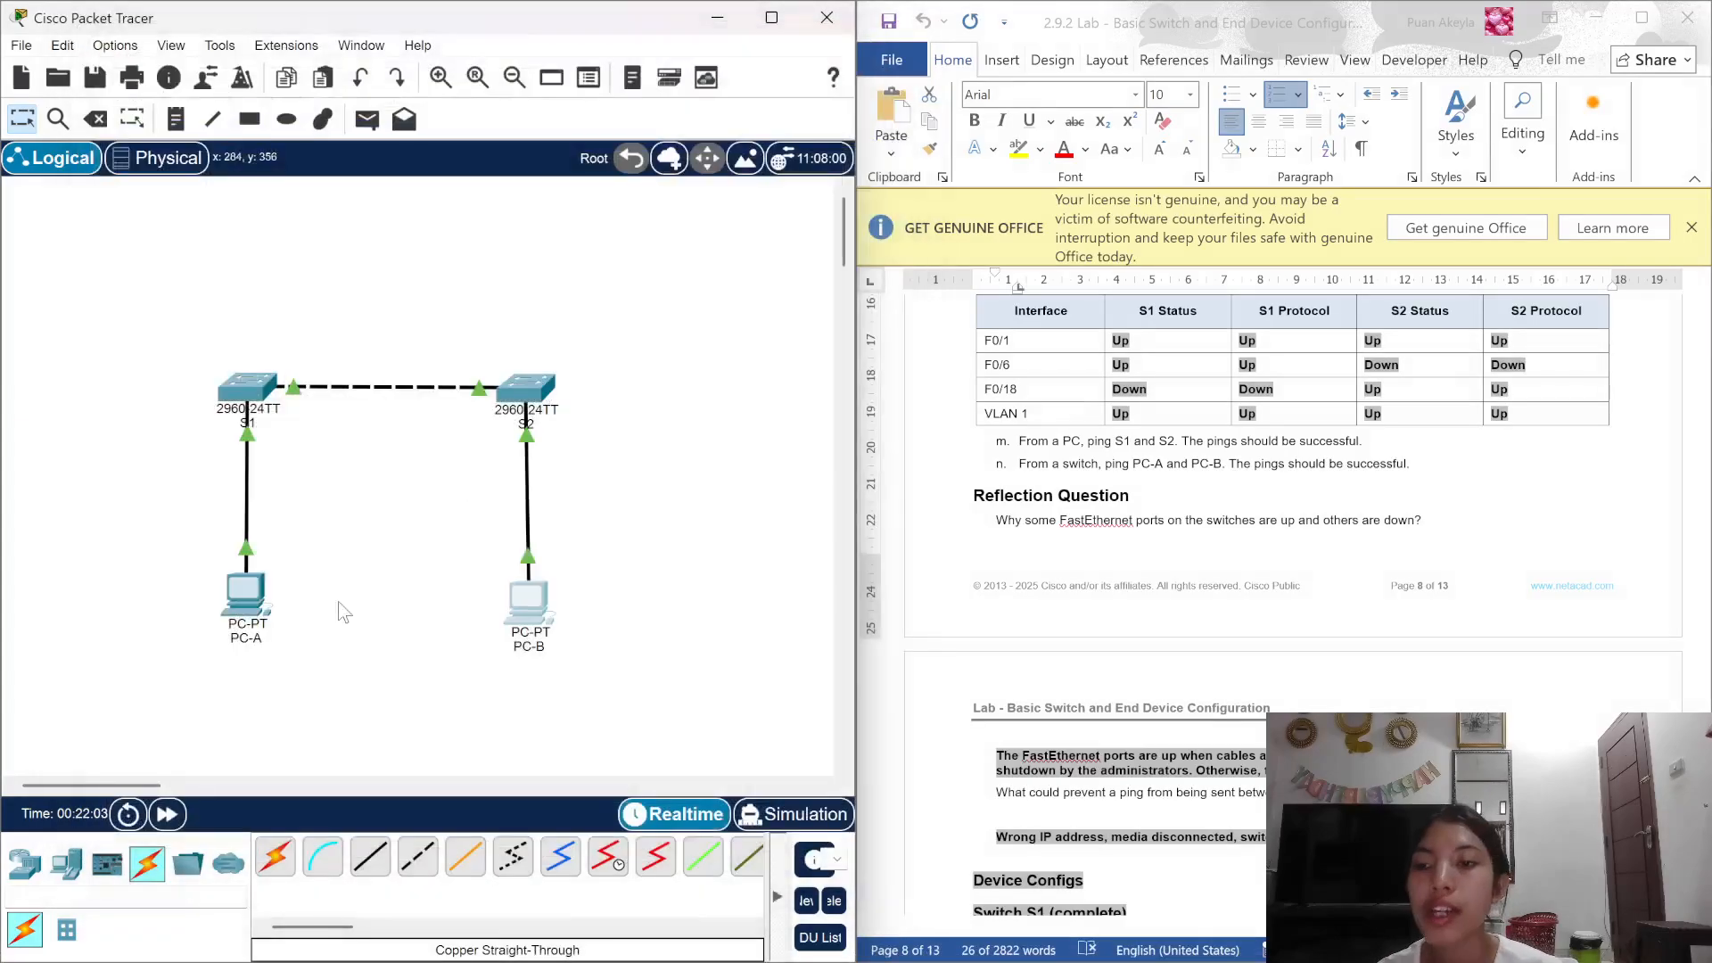
pyautogui.click(258, 600)
pyautogui.scroll(-5, 278, 583)
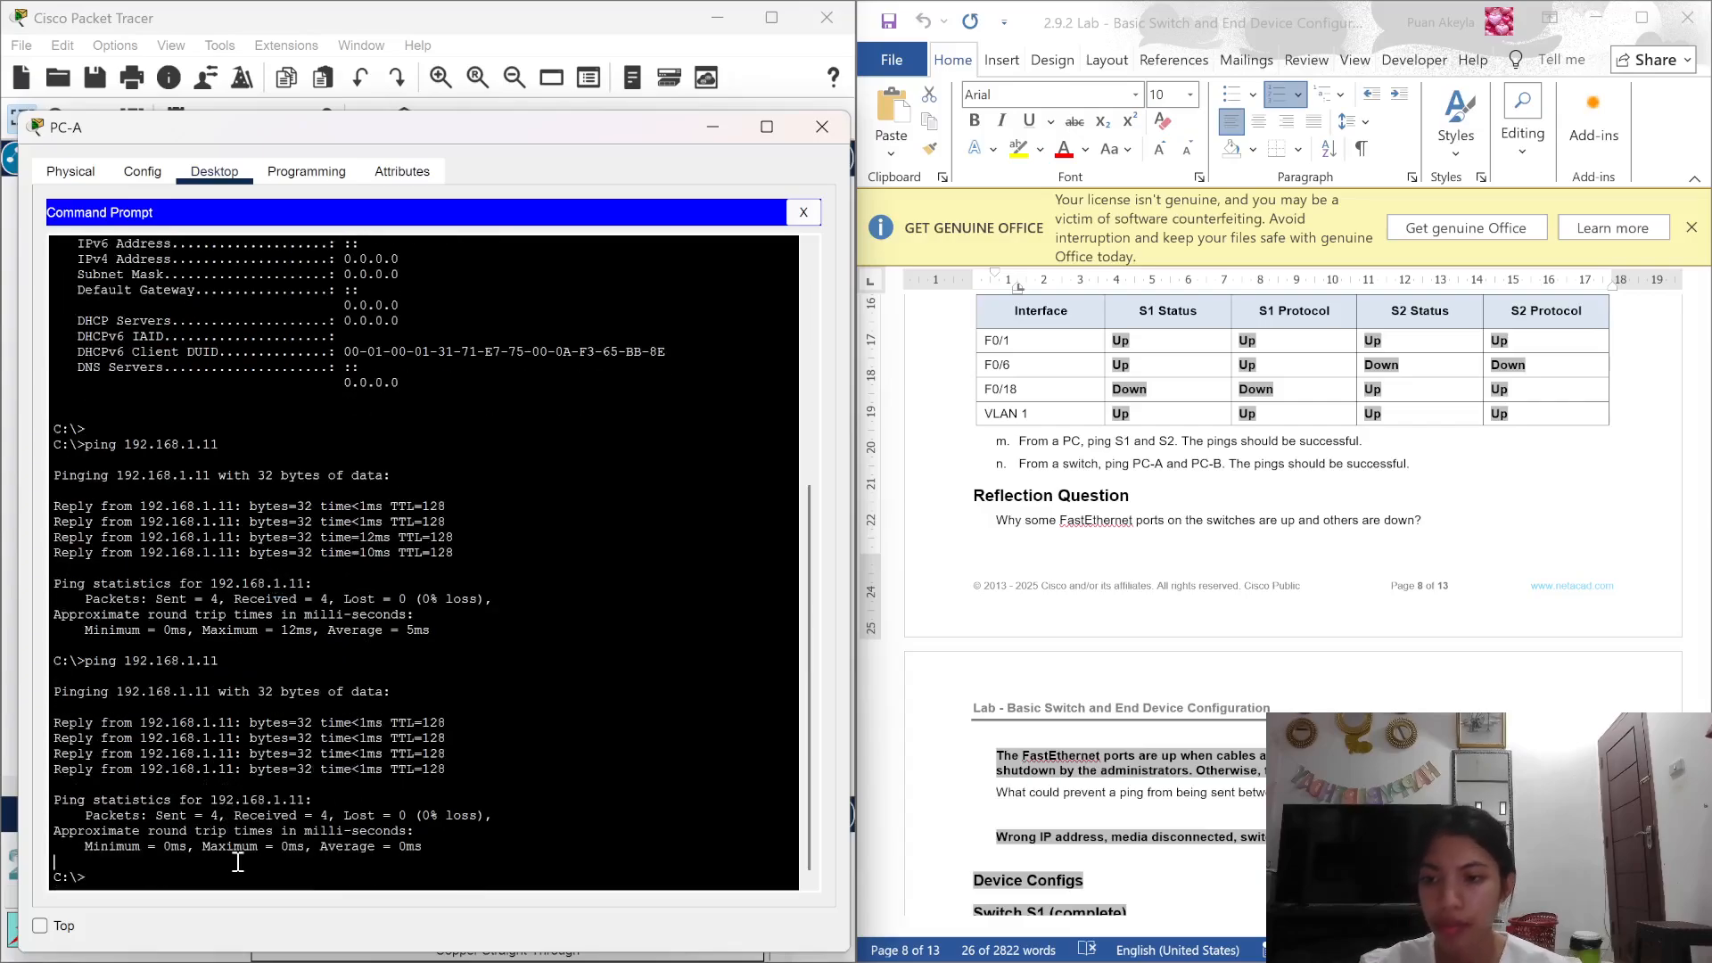
pyautogui.write('pi')
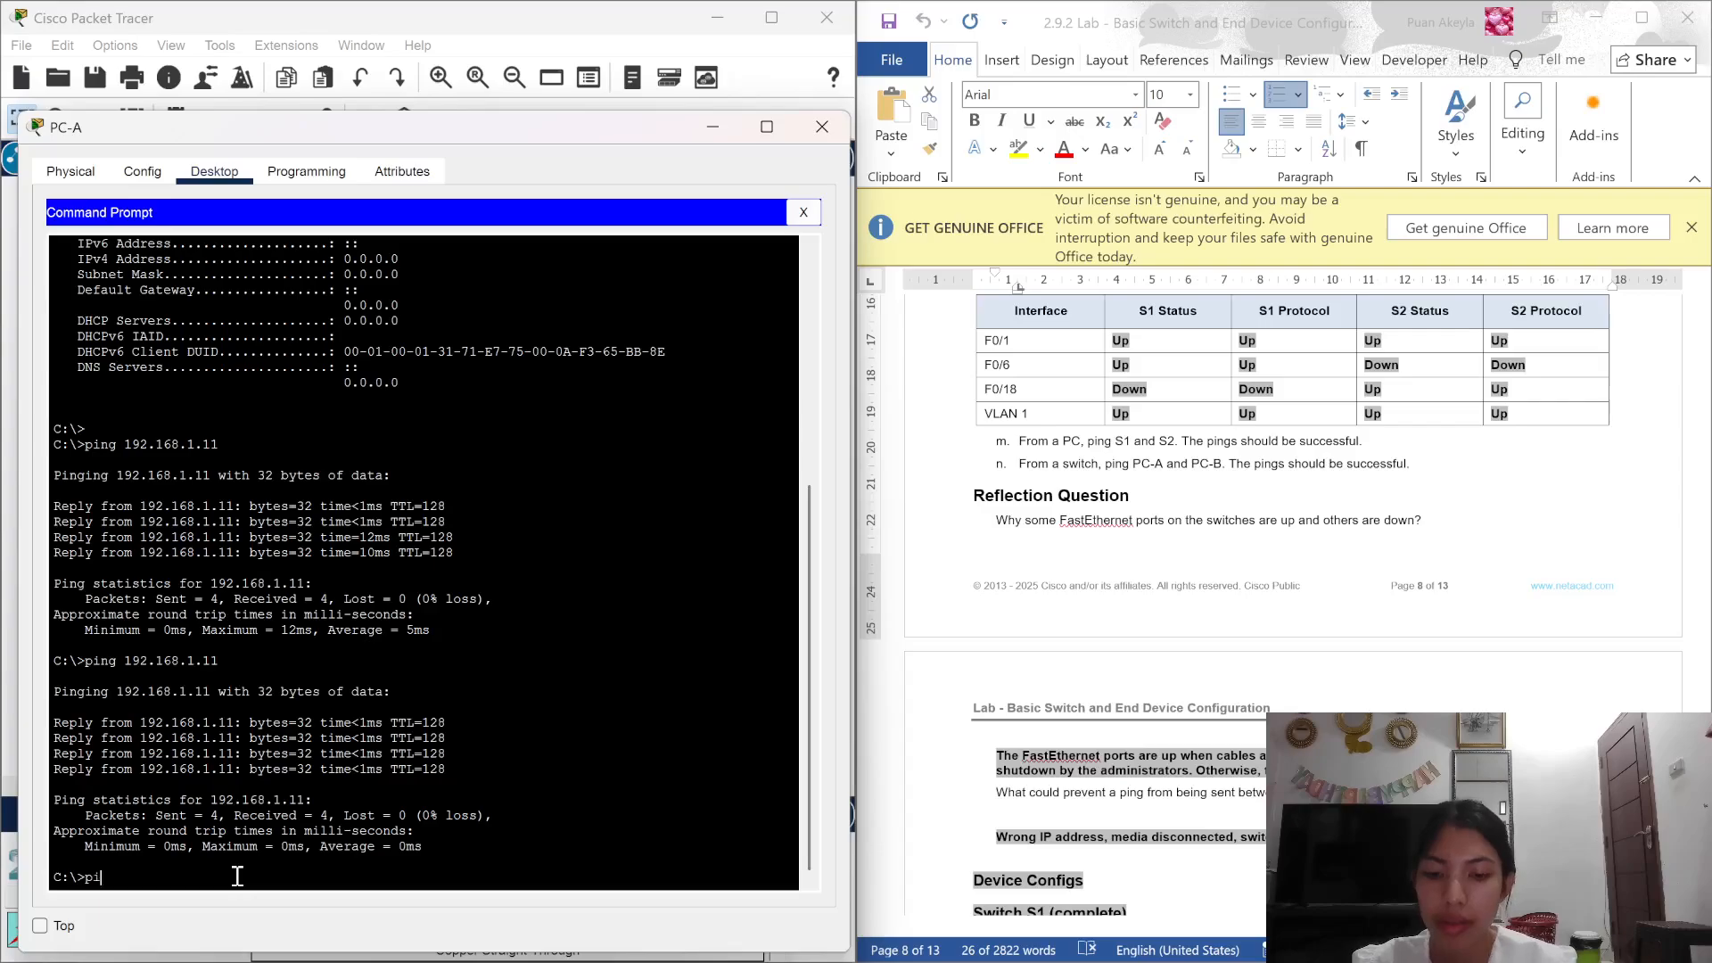
pyautogui.write('ng 192.1')
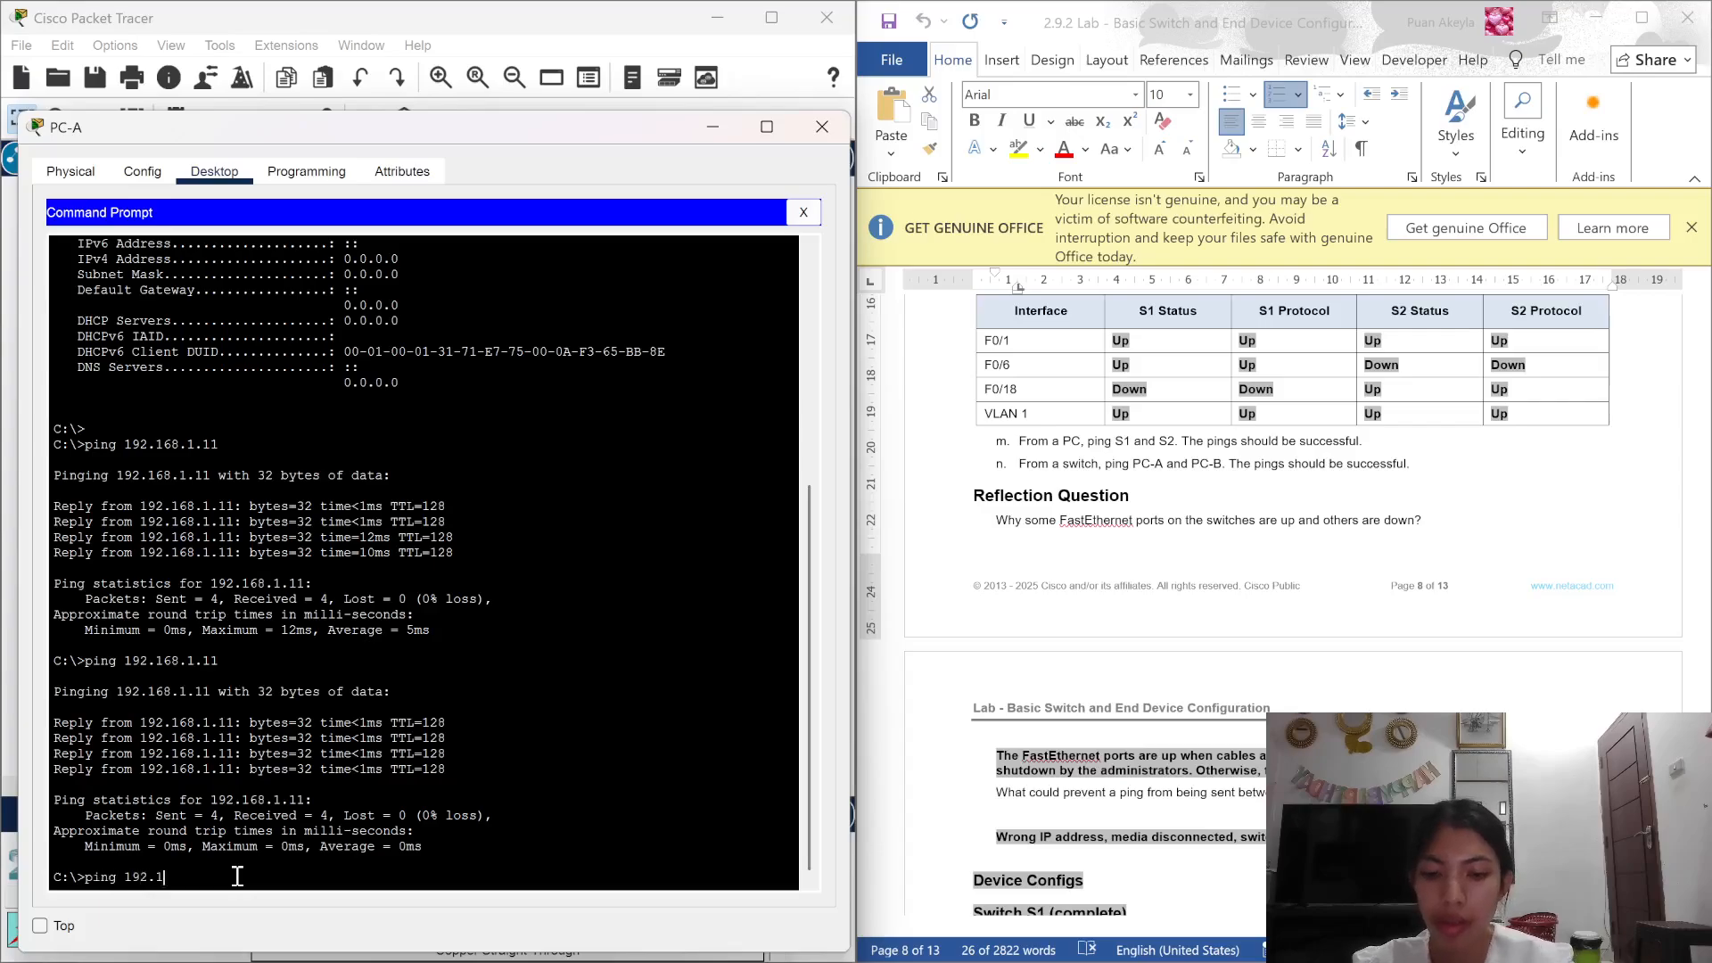
pyautogui.write('68.1.')
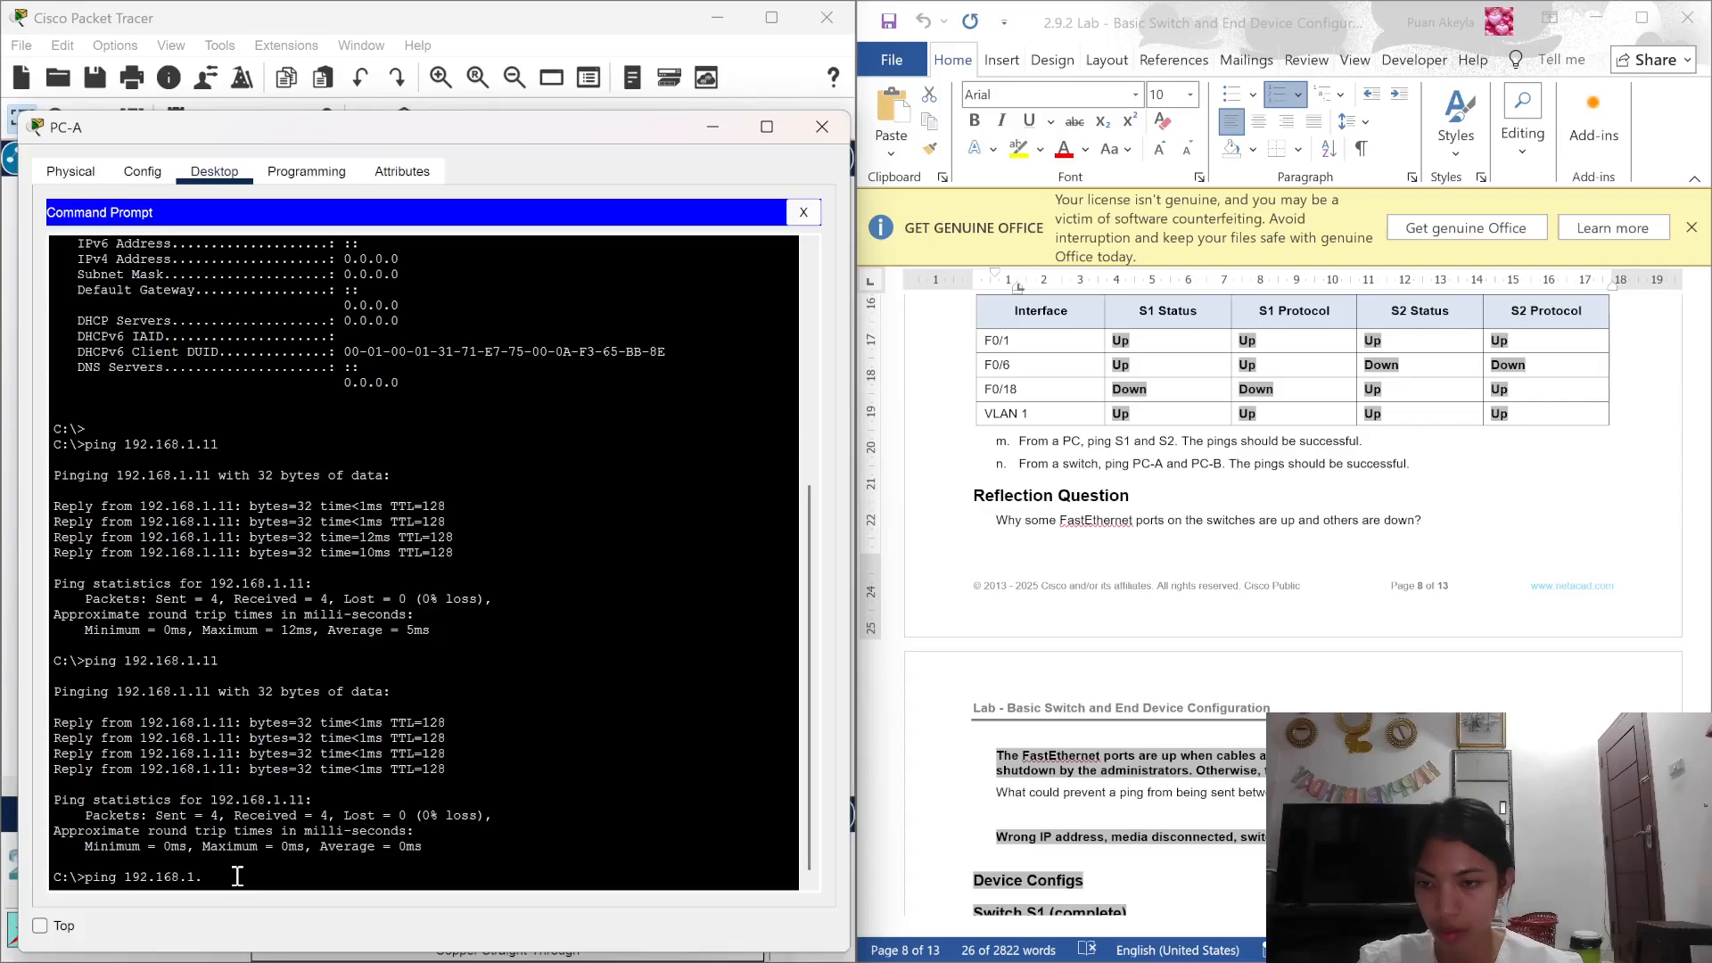
pyautogui.write('1')
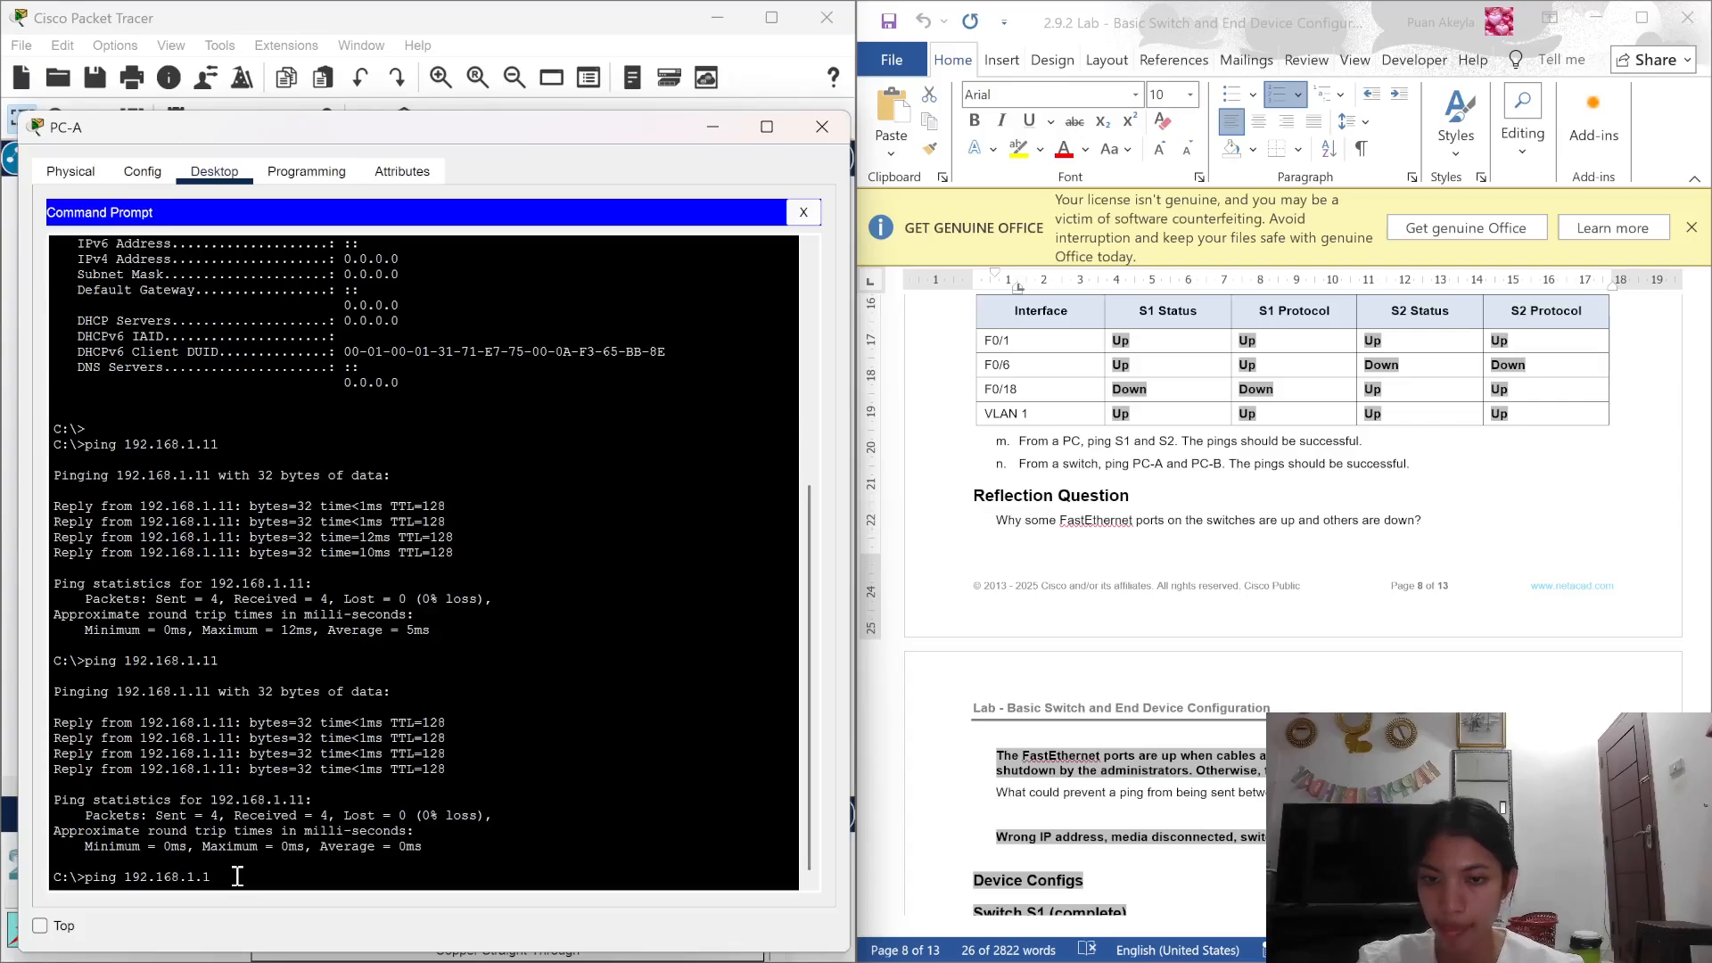
pyautogui.press('Return')
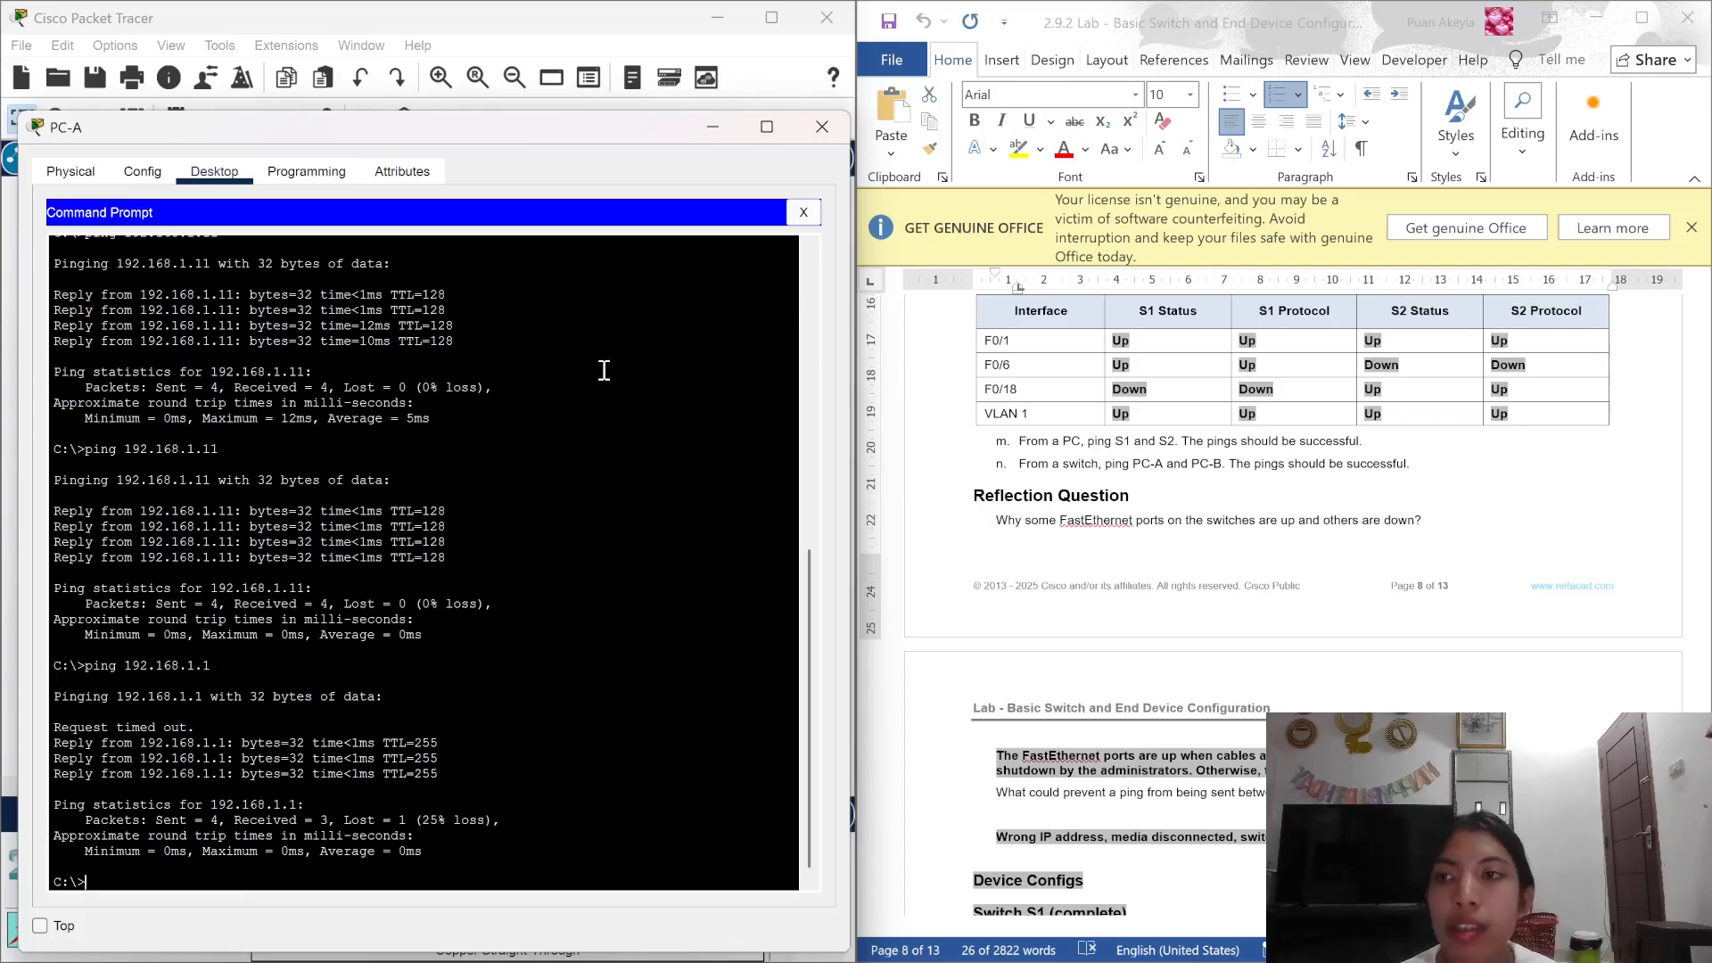
# Step: From PC-B's command prompt, ping S2 at 192.168.1.2, getting 3 of 4 replies
pyautogui.click(823, 127)
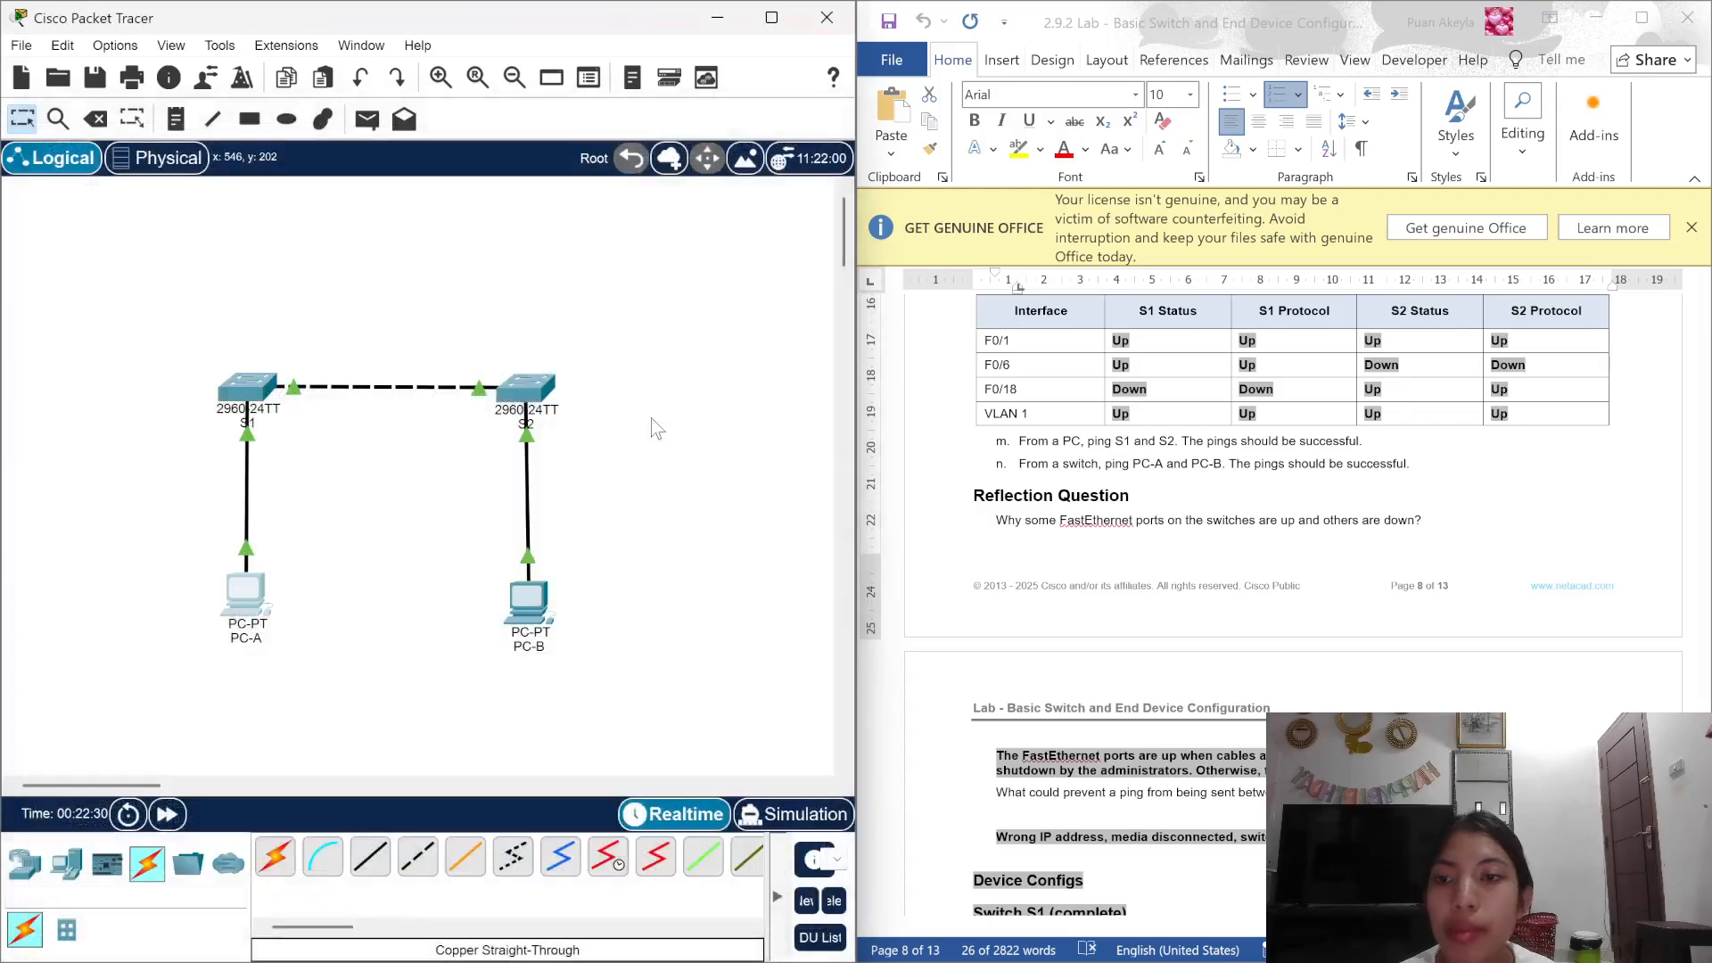
pyautogui.click(527, 597)
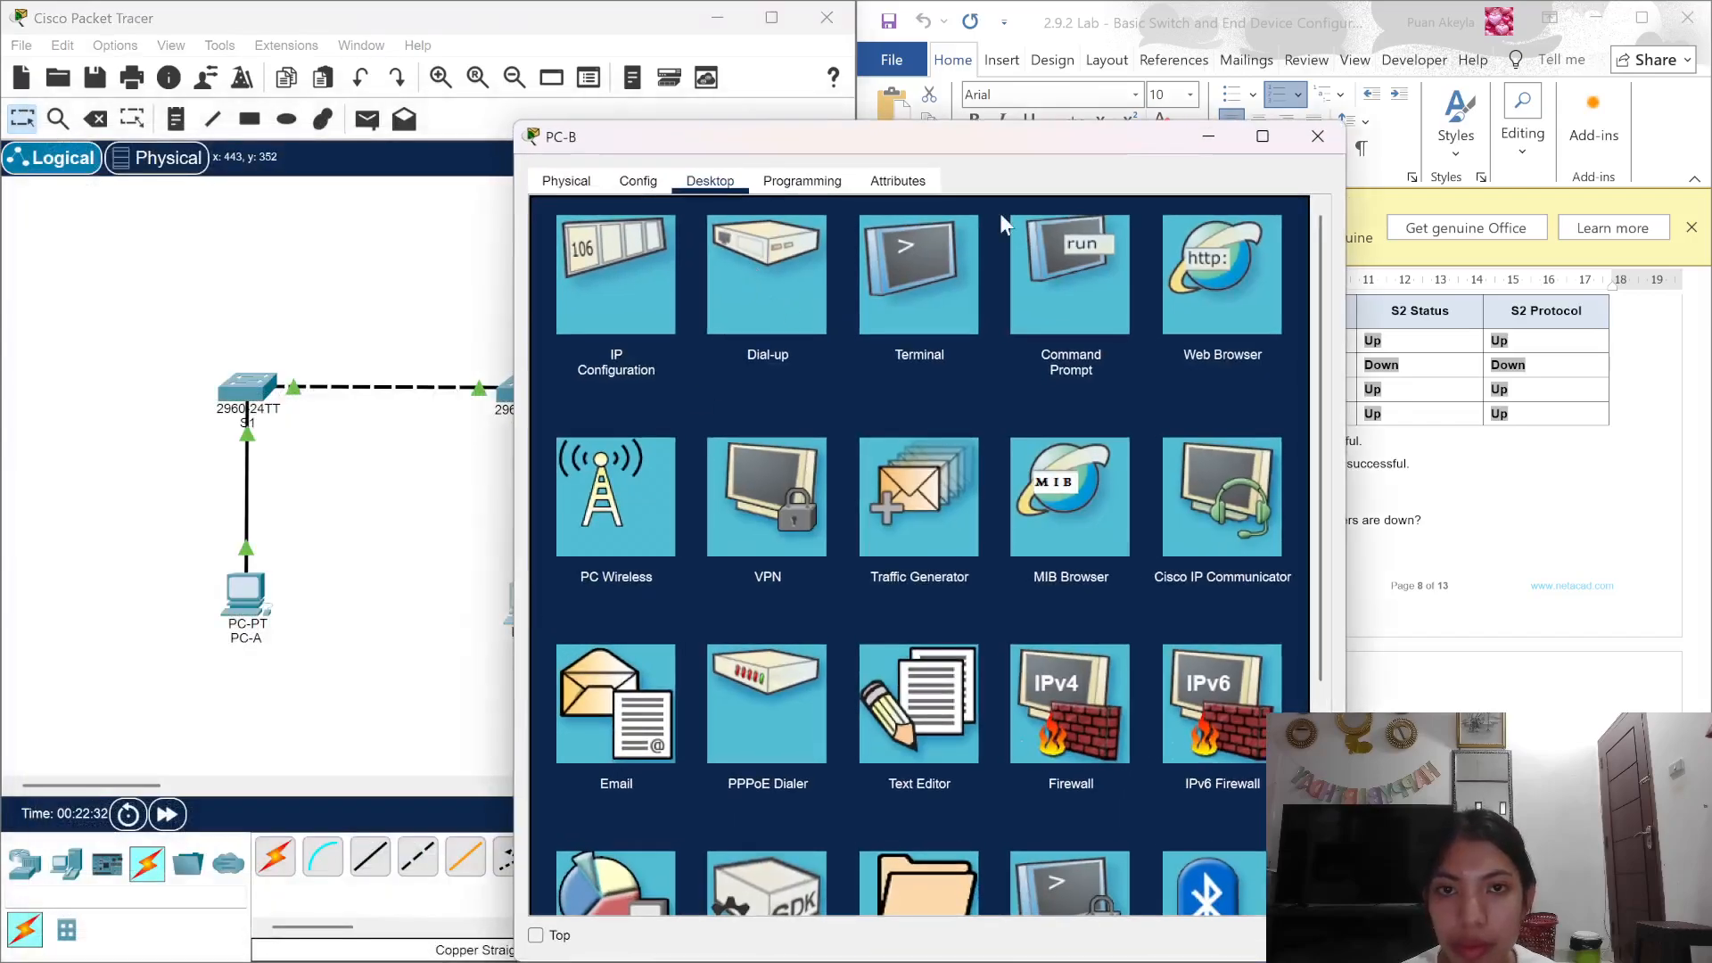
pyautogui.click(1086, 325)
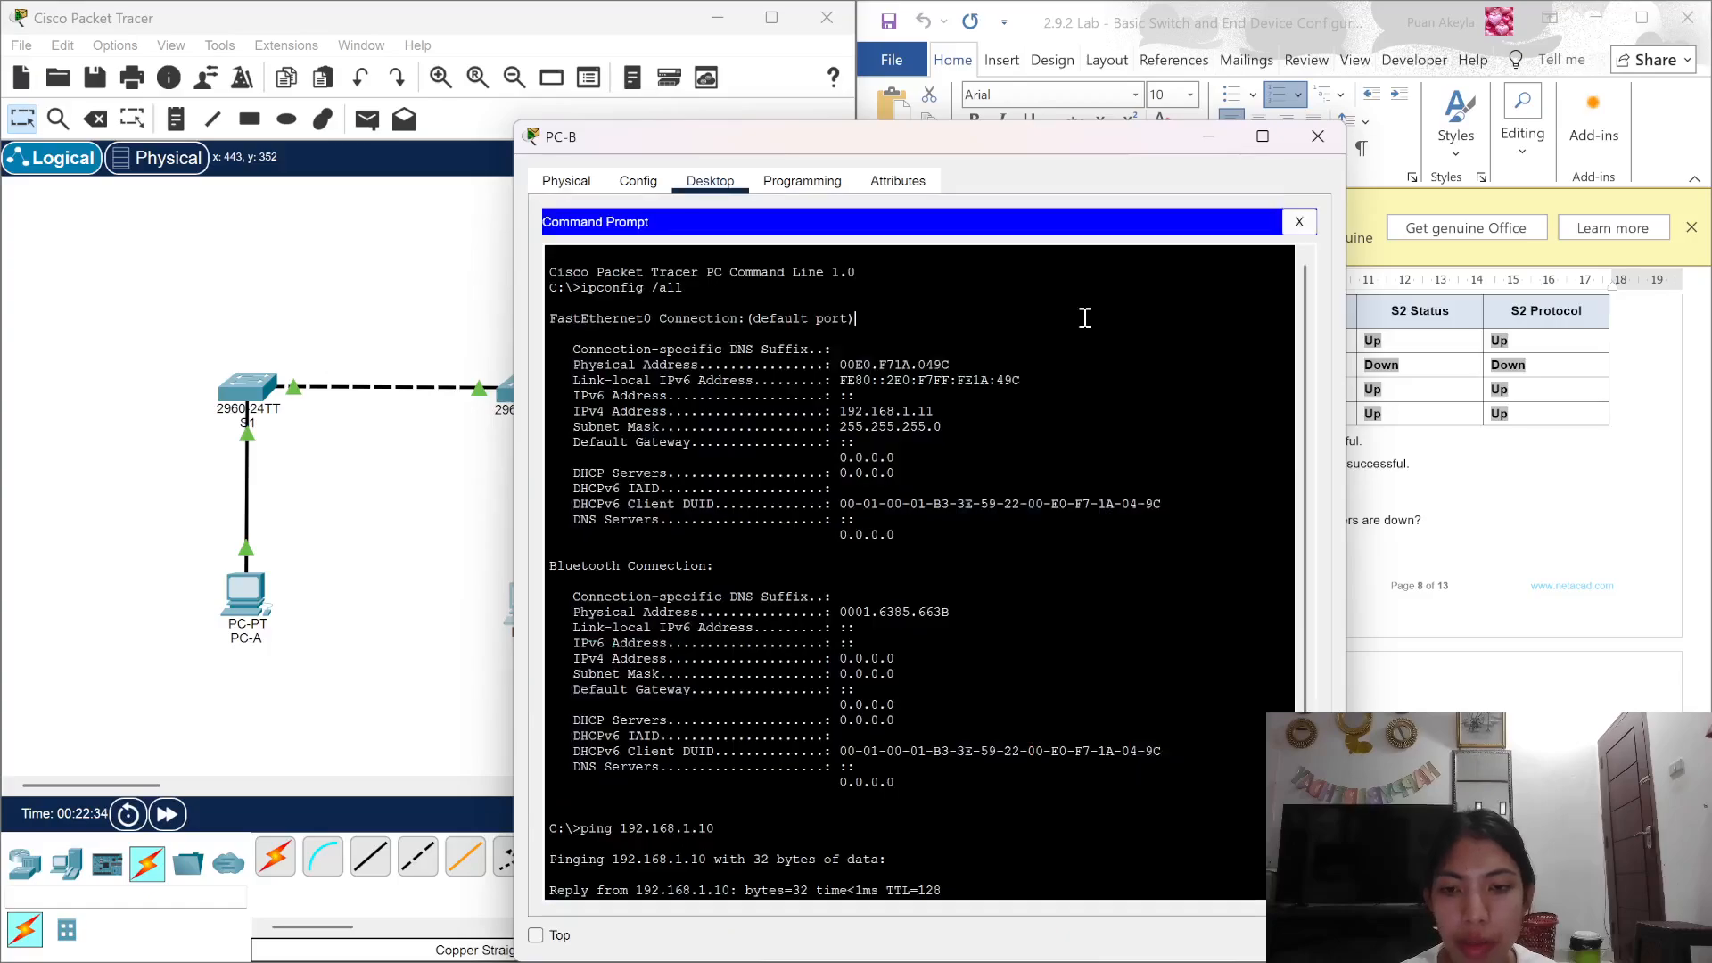
pyautogui.moveTo(1059, 147); pyautogui.dragTo(626, 71)
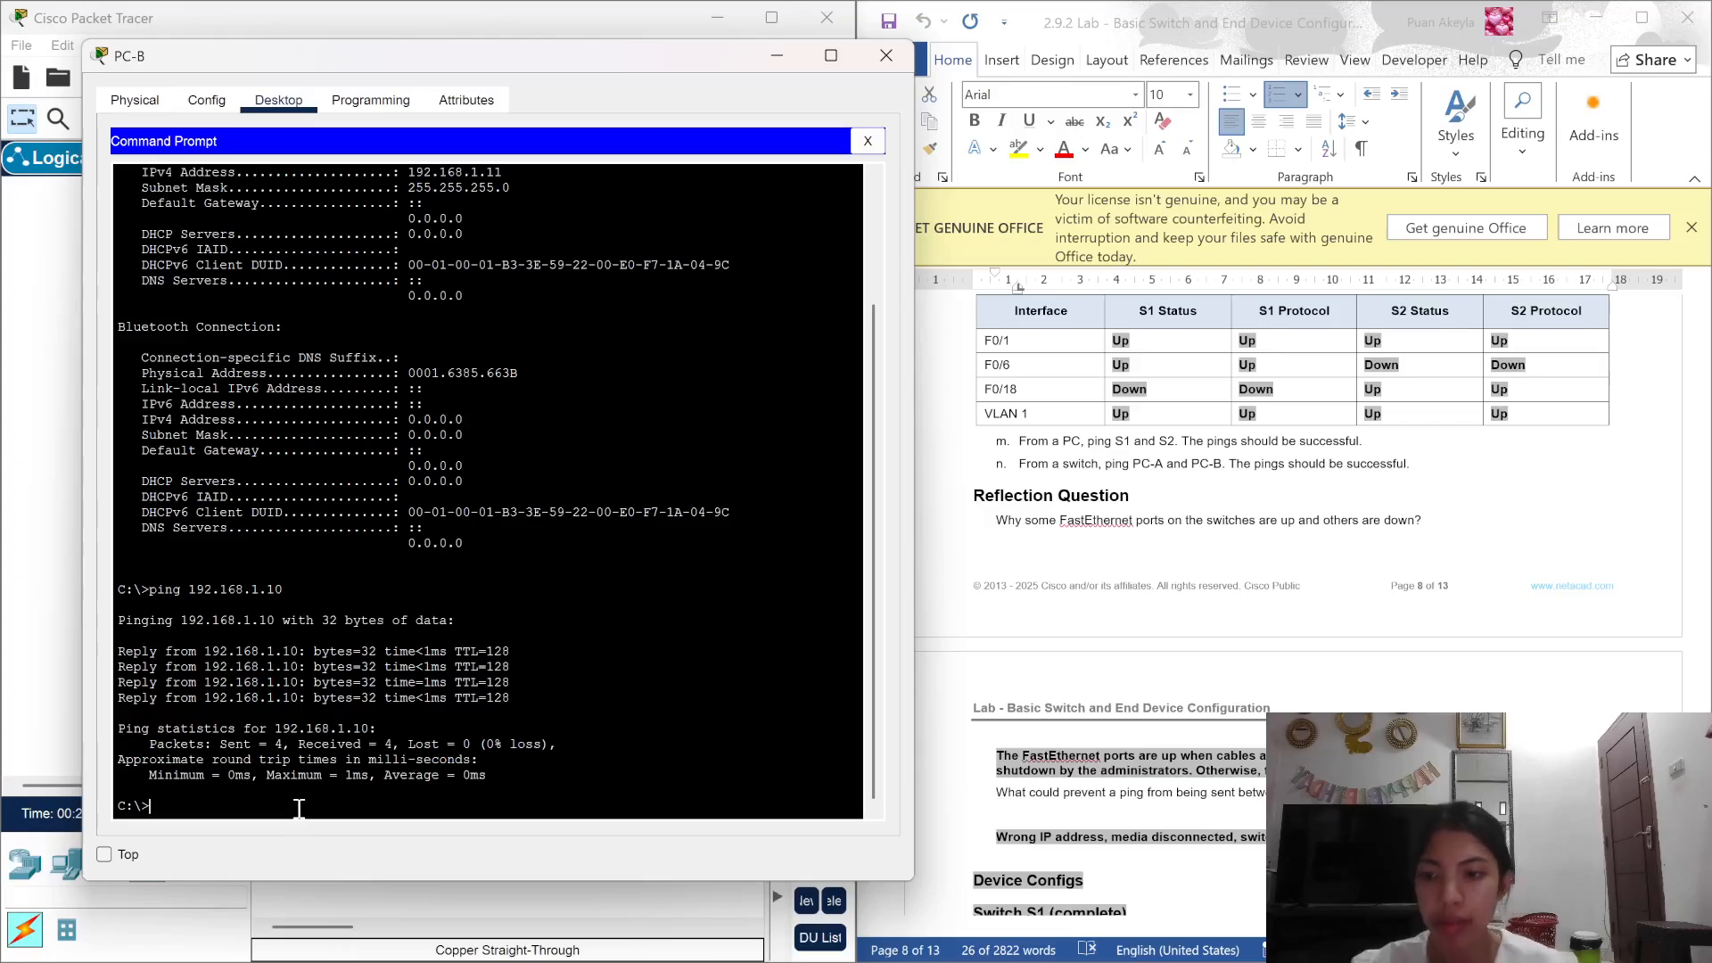
pyautogui.write('ping 1')
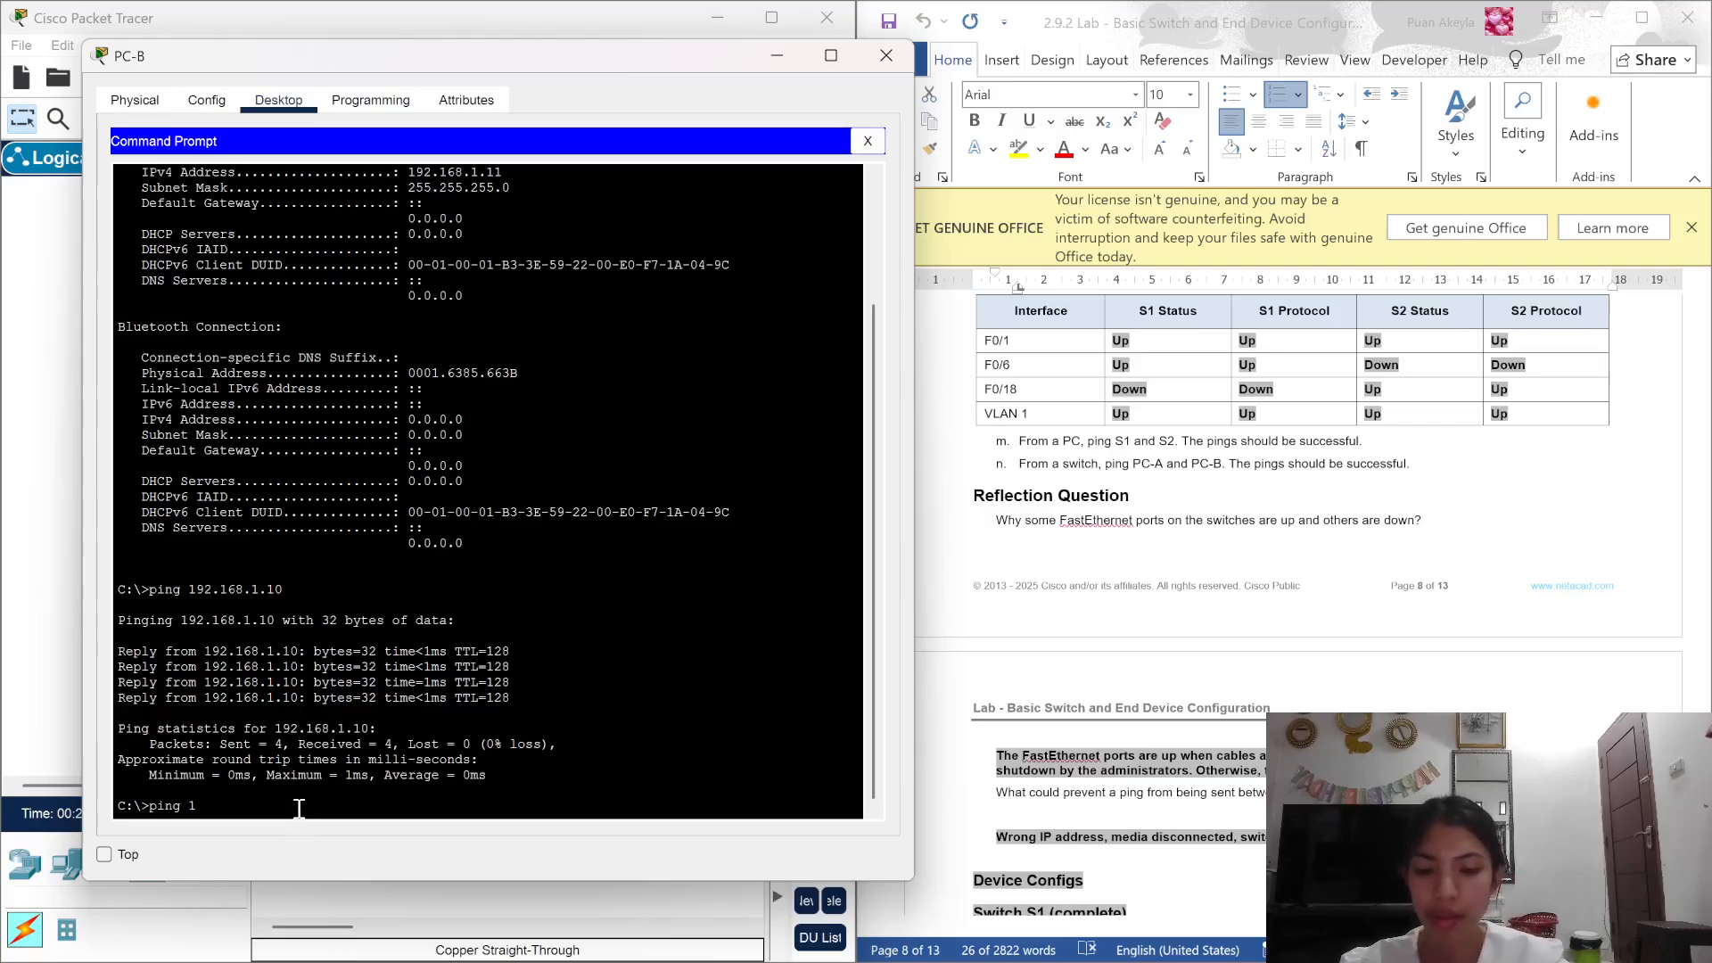
pyautogui.write('92.168')
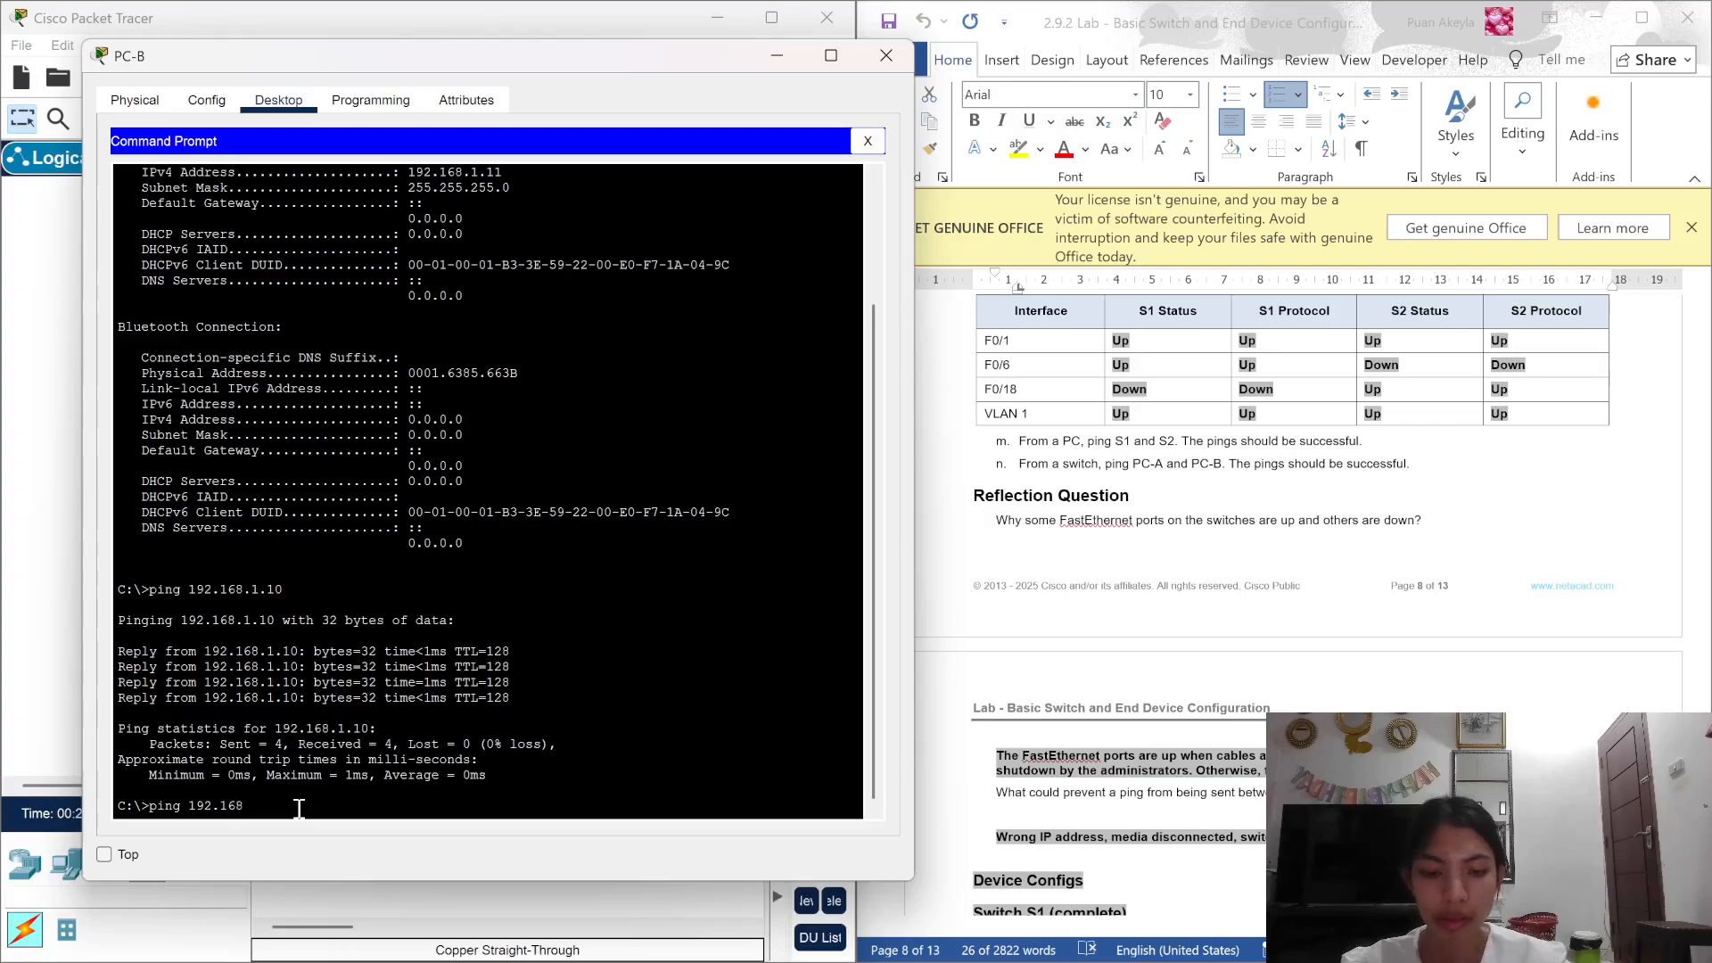
pyautogui.write('.1.2')
pyautogui.press('Return')
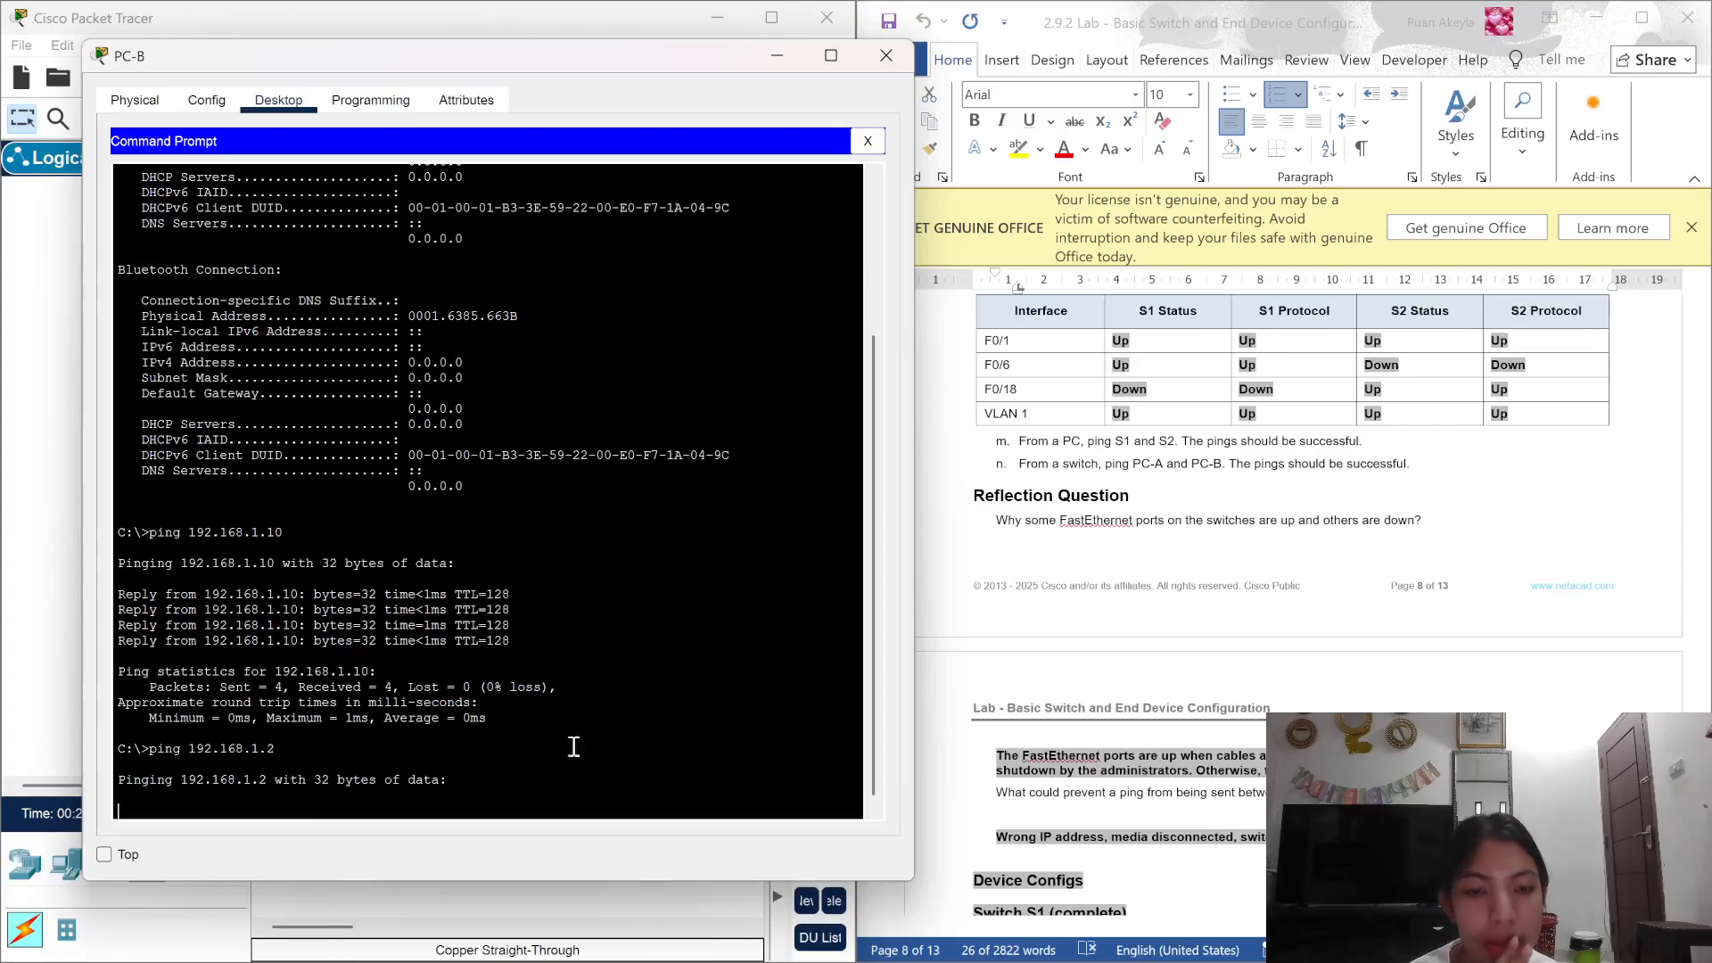
pyautogui.scroll(-3, 1190, 604)
pyautogui.scroll(-1, 1193, 606)
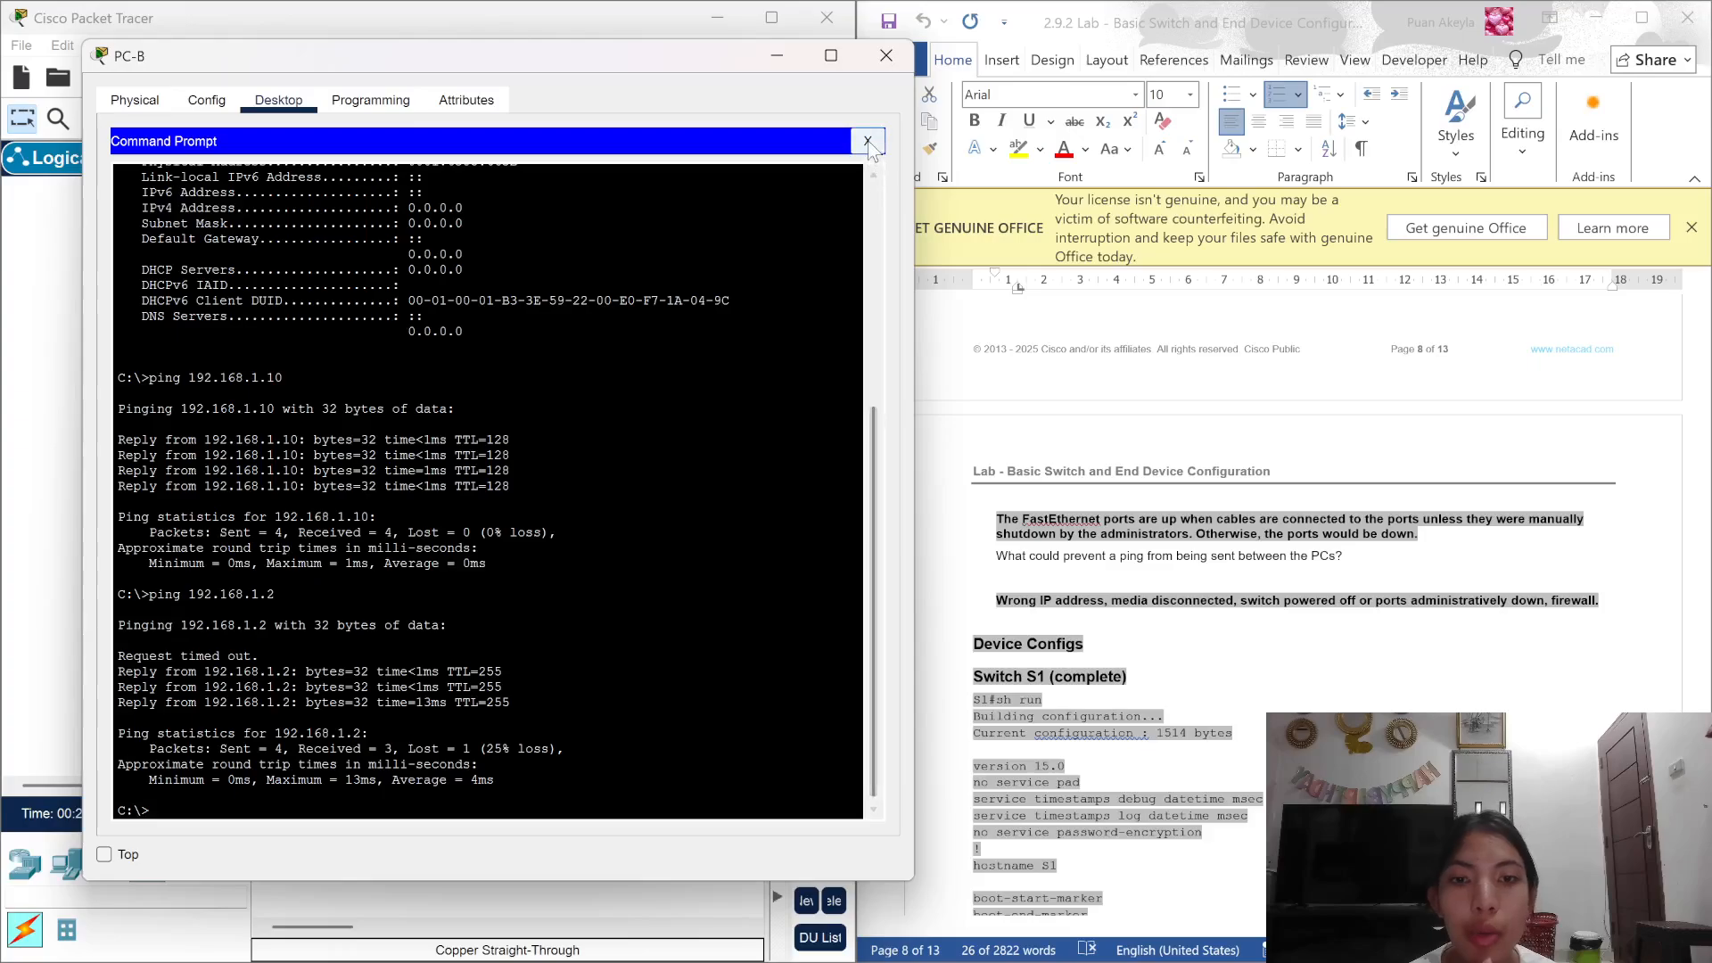
# Step: Close PC-B's window, review the Word lab document, and switch over to OBS
pyautogui.click(885, 56)
pyautogui.scroll(2, 1131, 535)
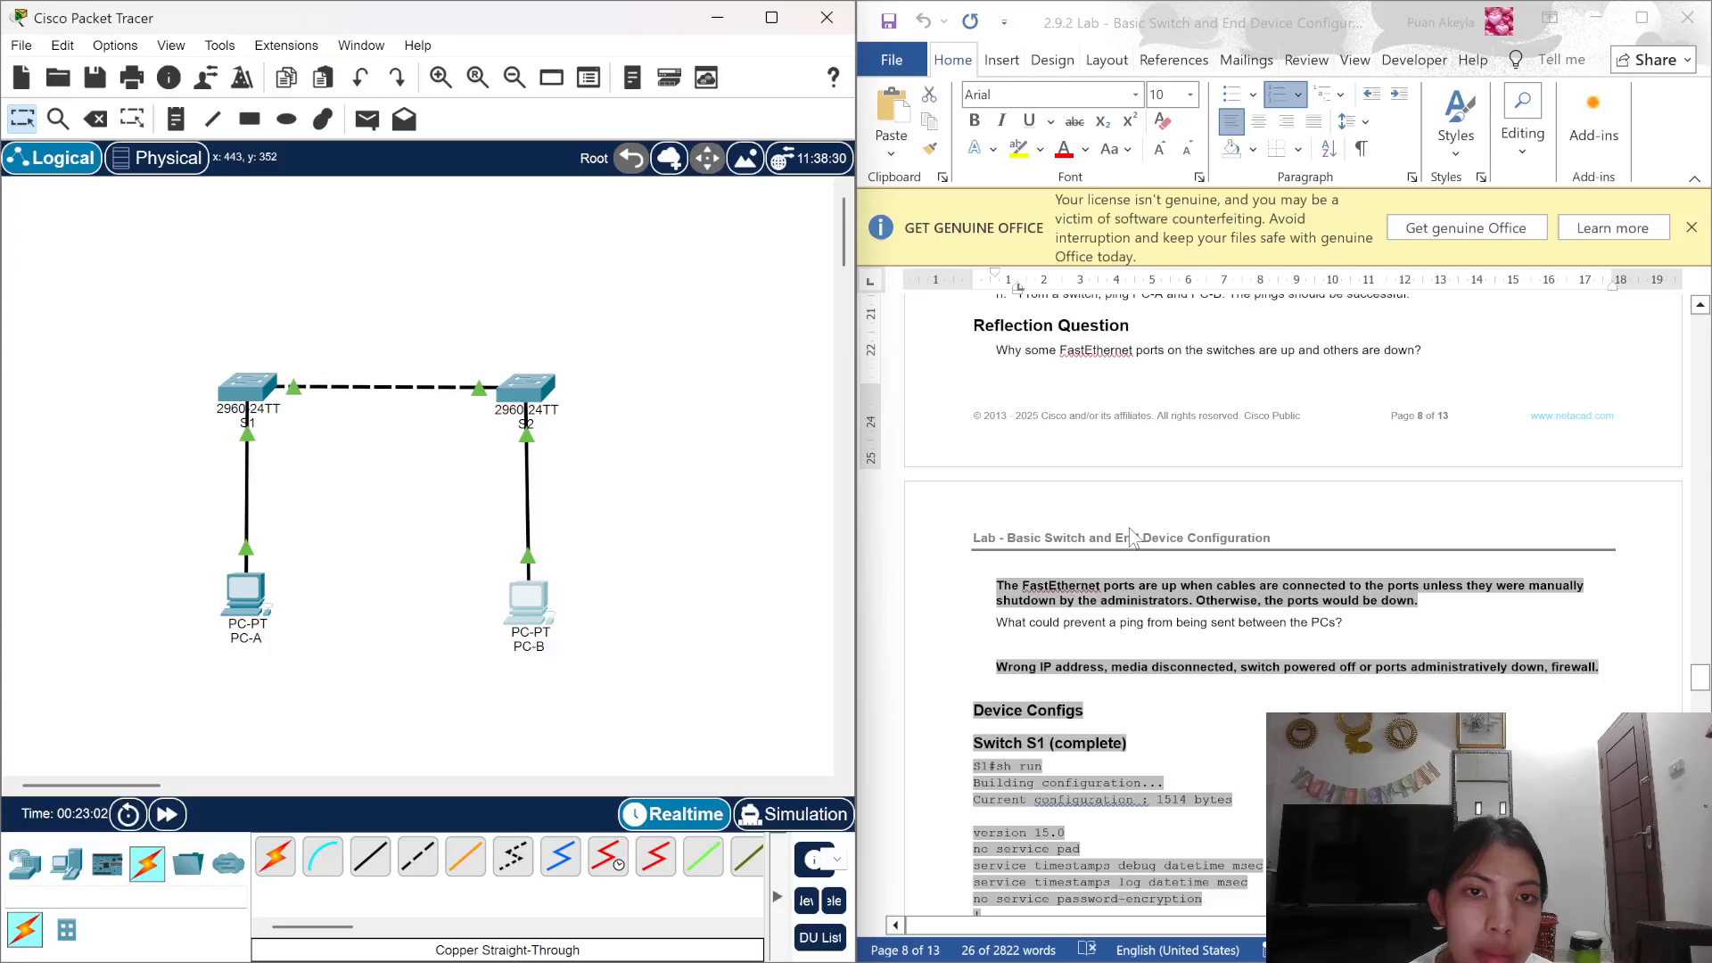
pyautogui.scroll(-1, 1131, 535)
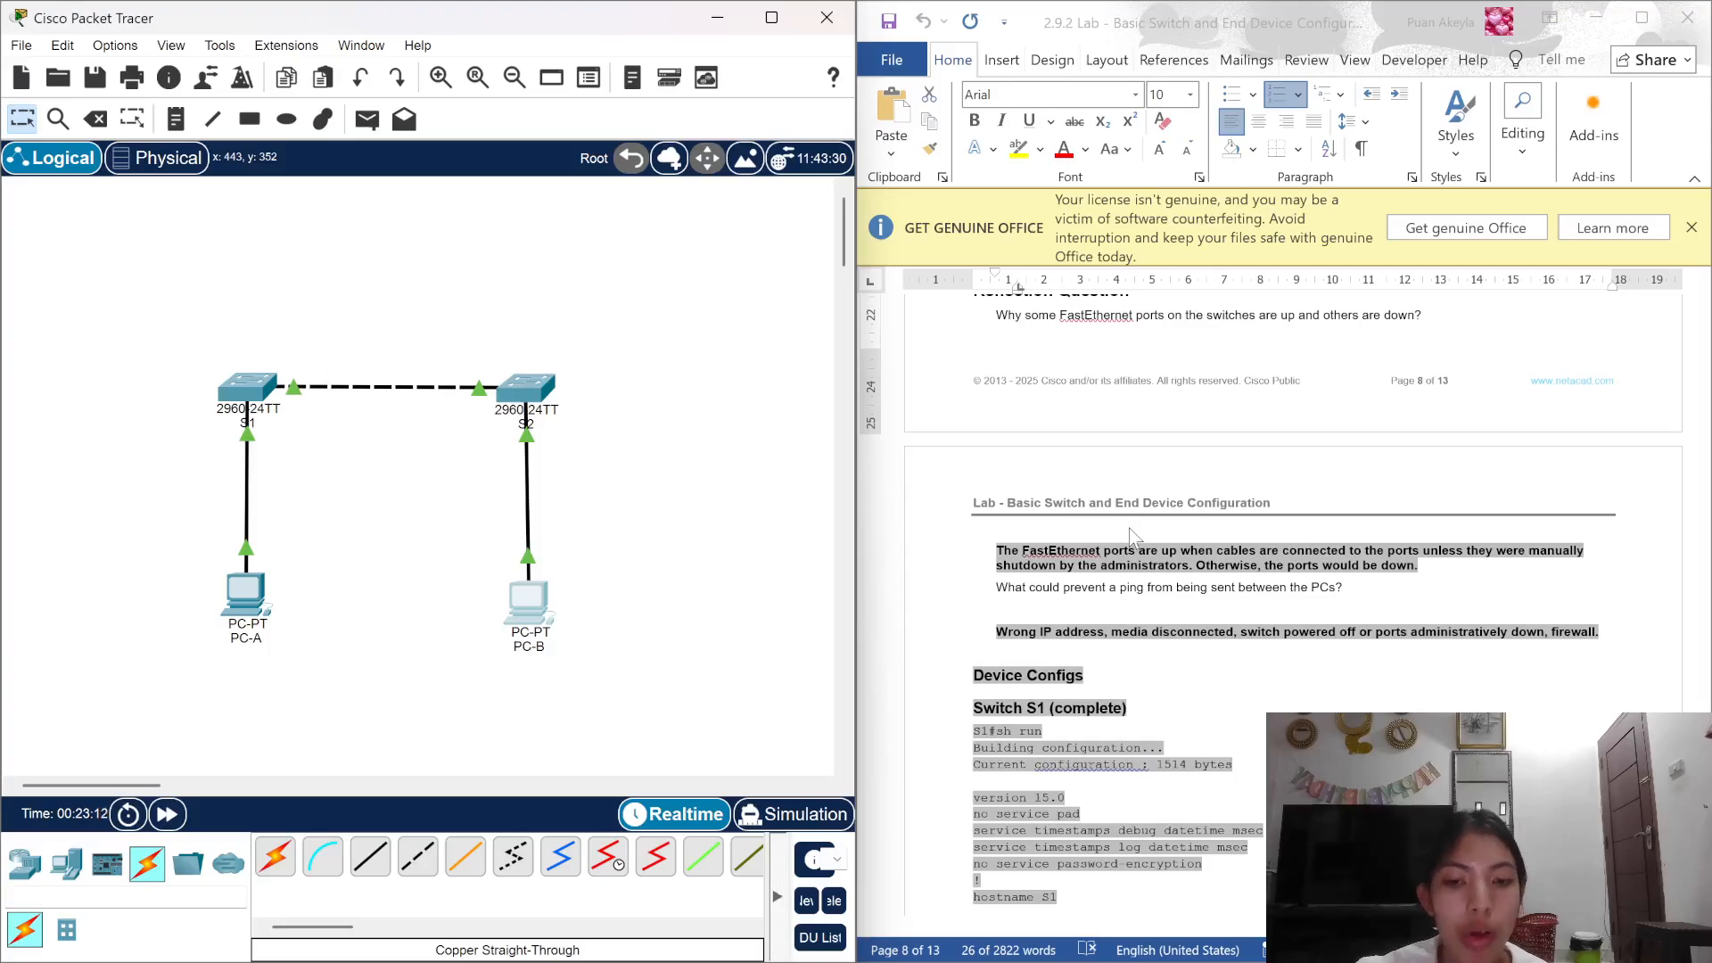
pyautogui.scroll(4, 1129, 527)
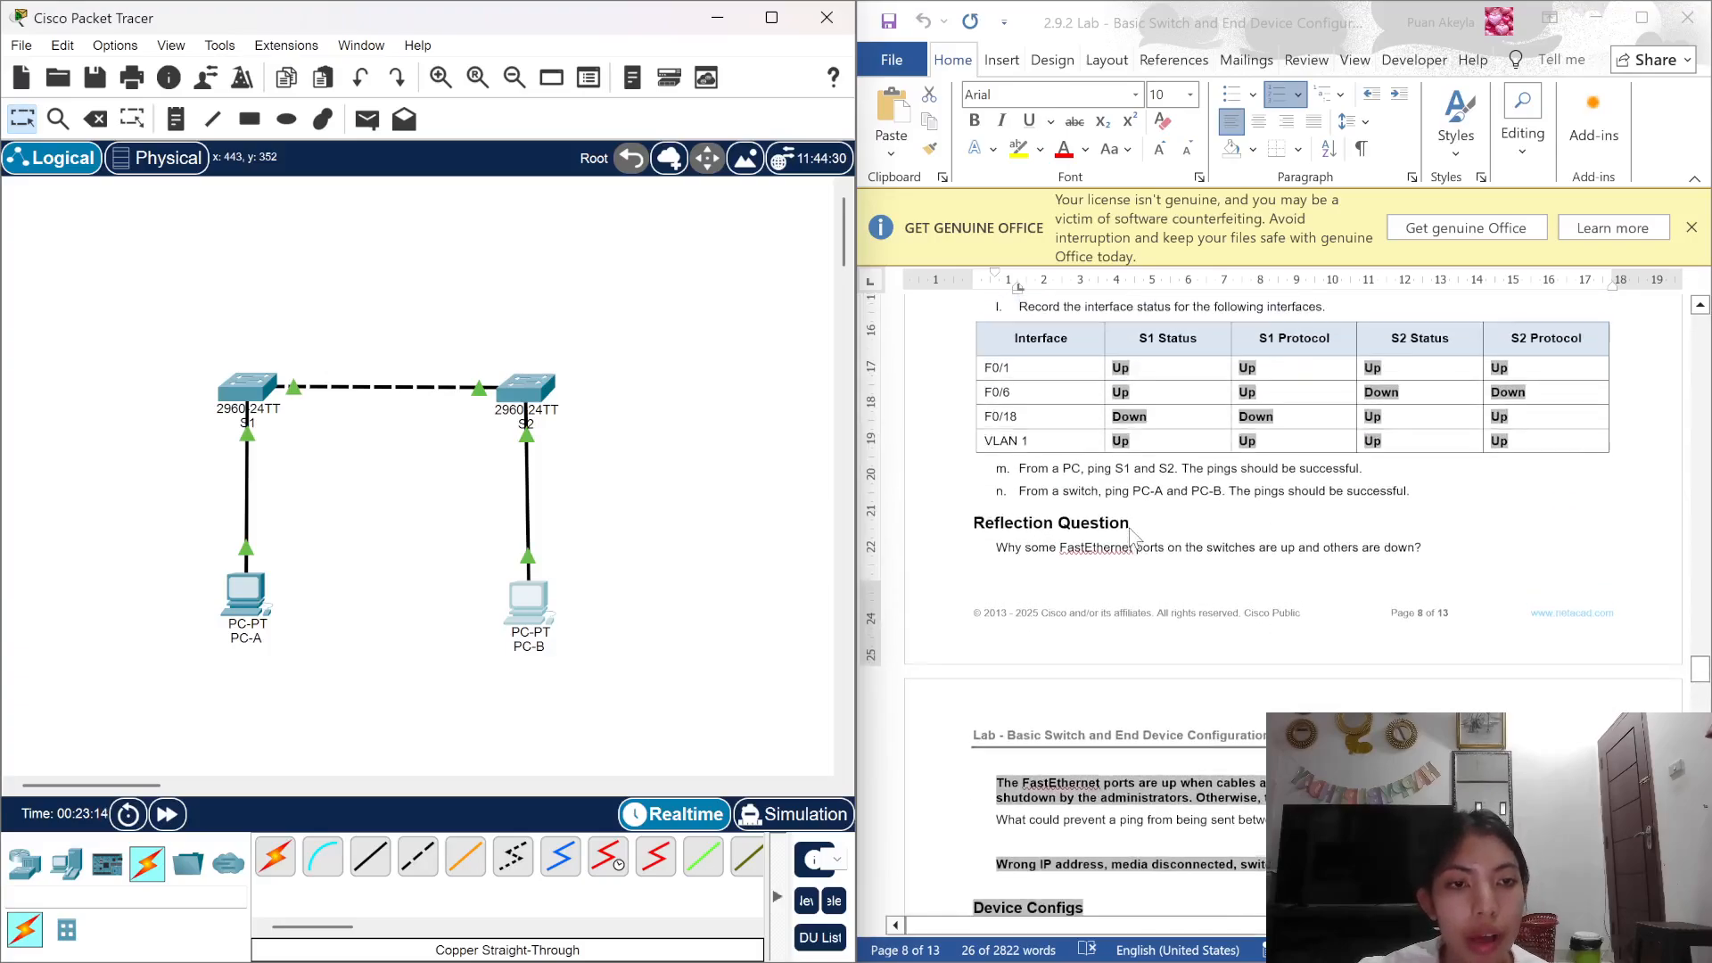
pyautogui.scroll(2, 1131, 534)
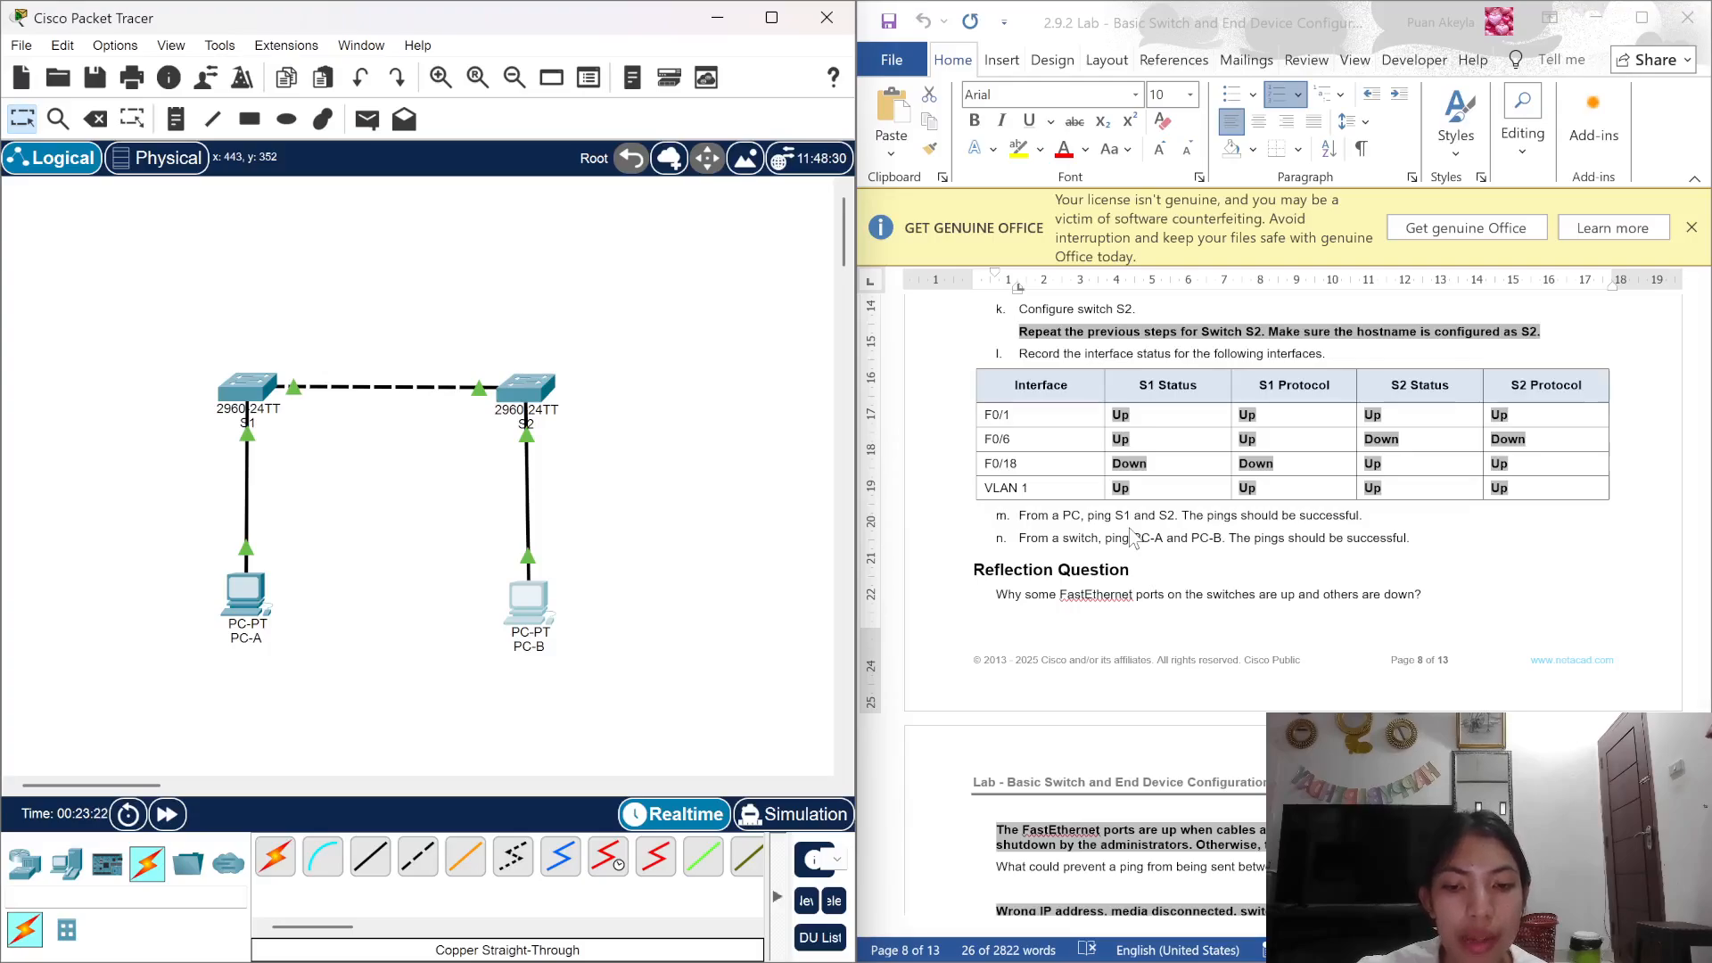
pyautogui.scroll(-1, 1131, 535)
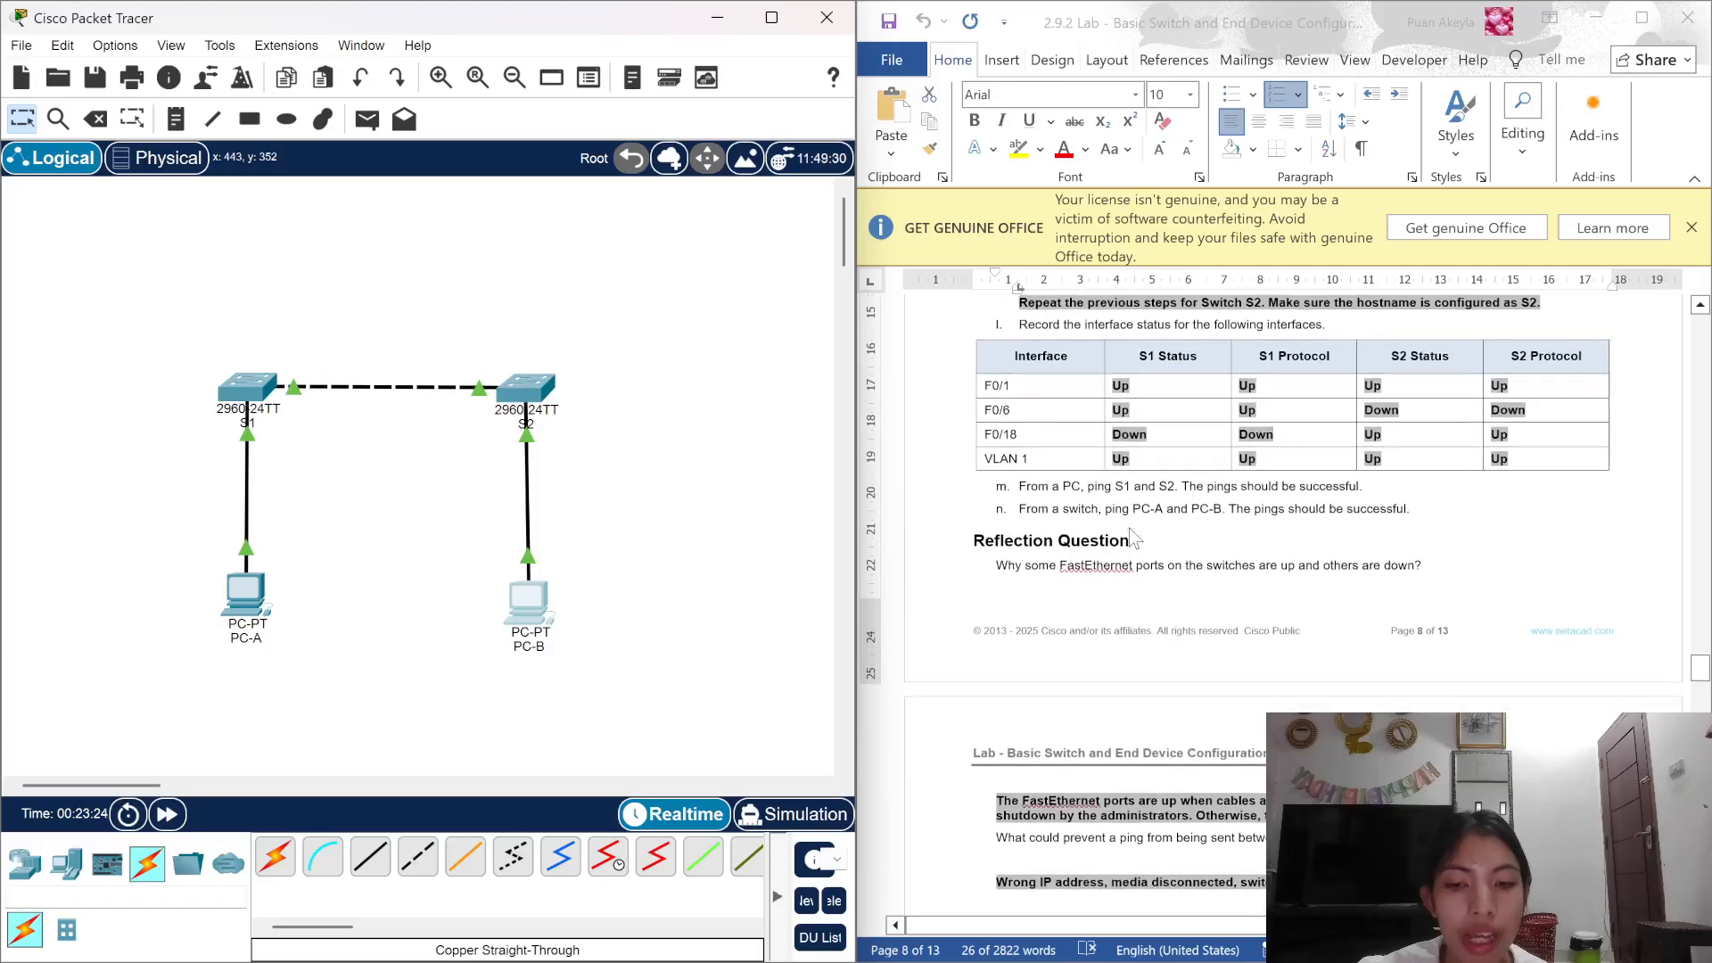
pyautogui.scroll(-2, 1132, 535)
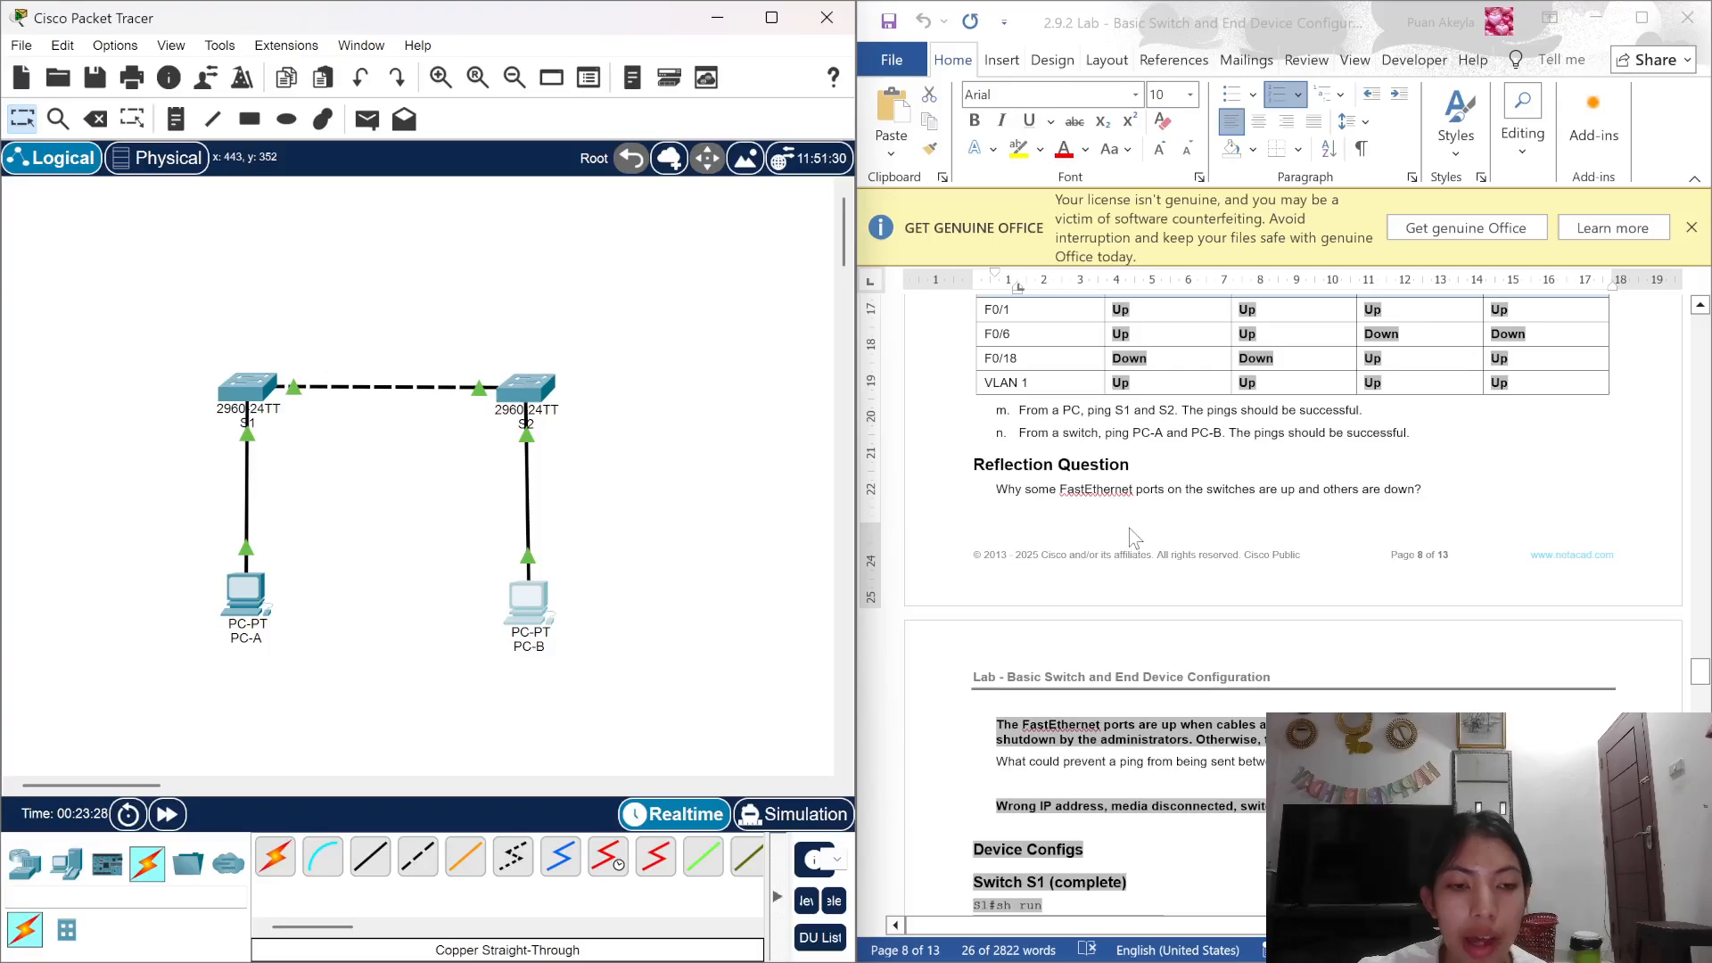
pyautogui.scroll(-1, 1132, 536)
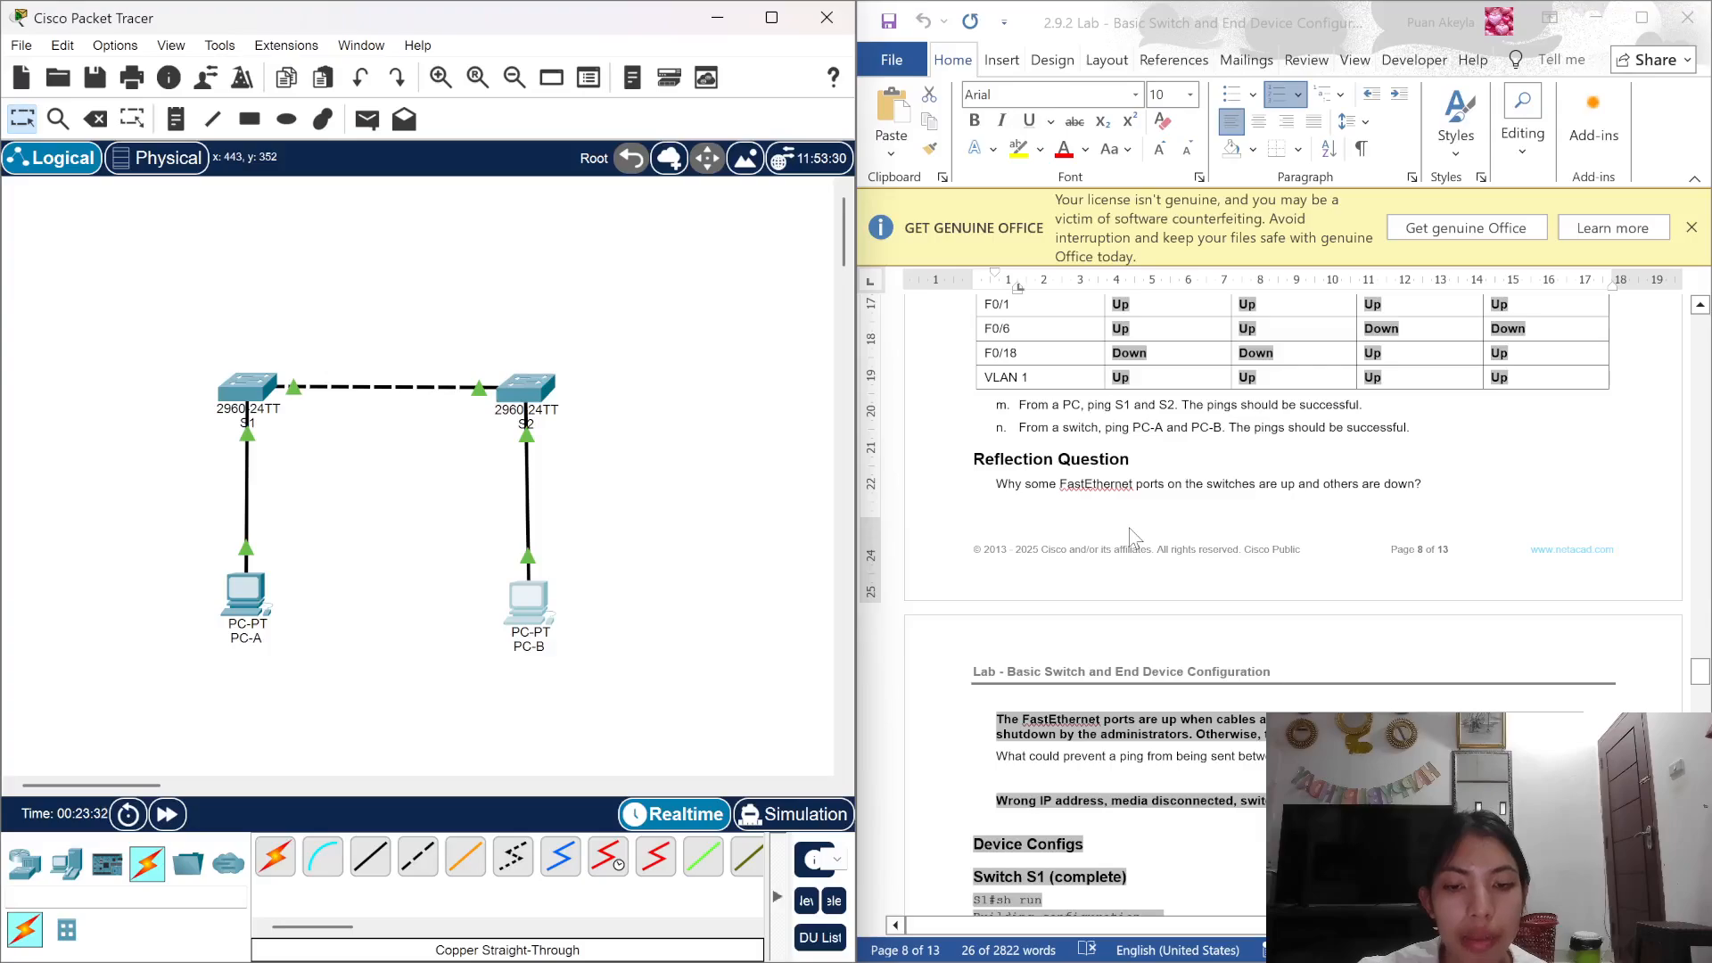
pyautogui.scroll(-1, 1129, 528)
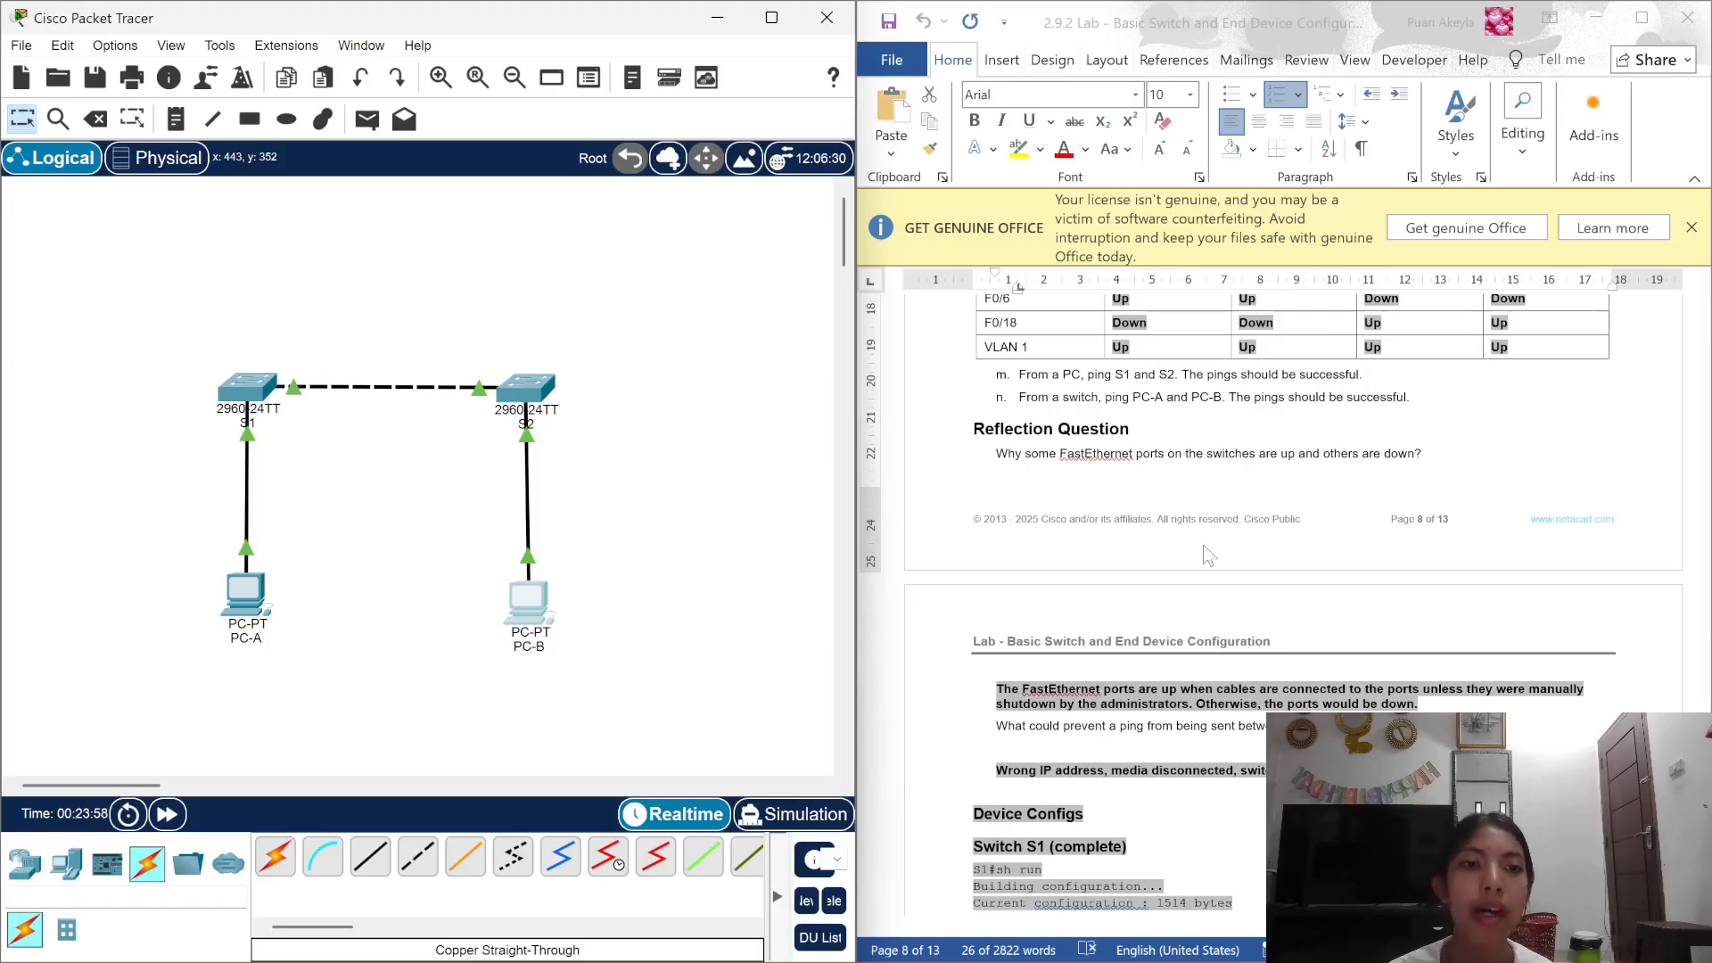
pyautogui.press('super+Tab')
pyautogui.click(1052, 462)
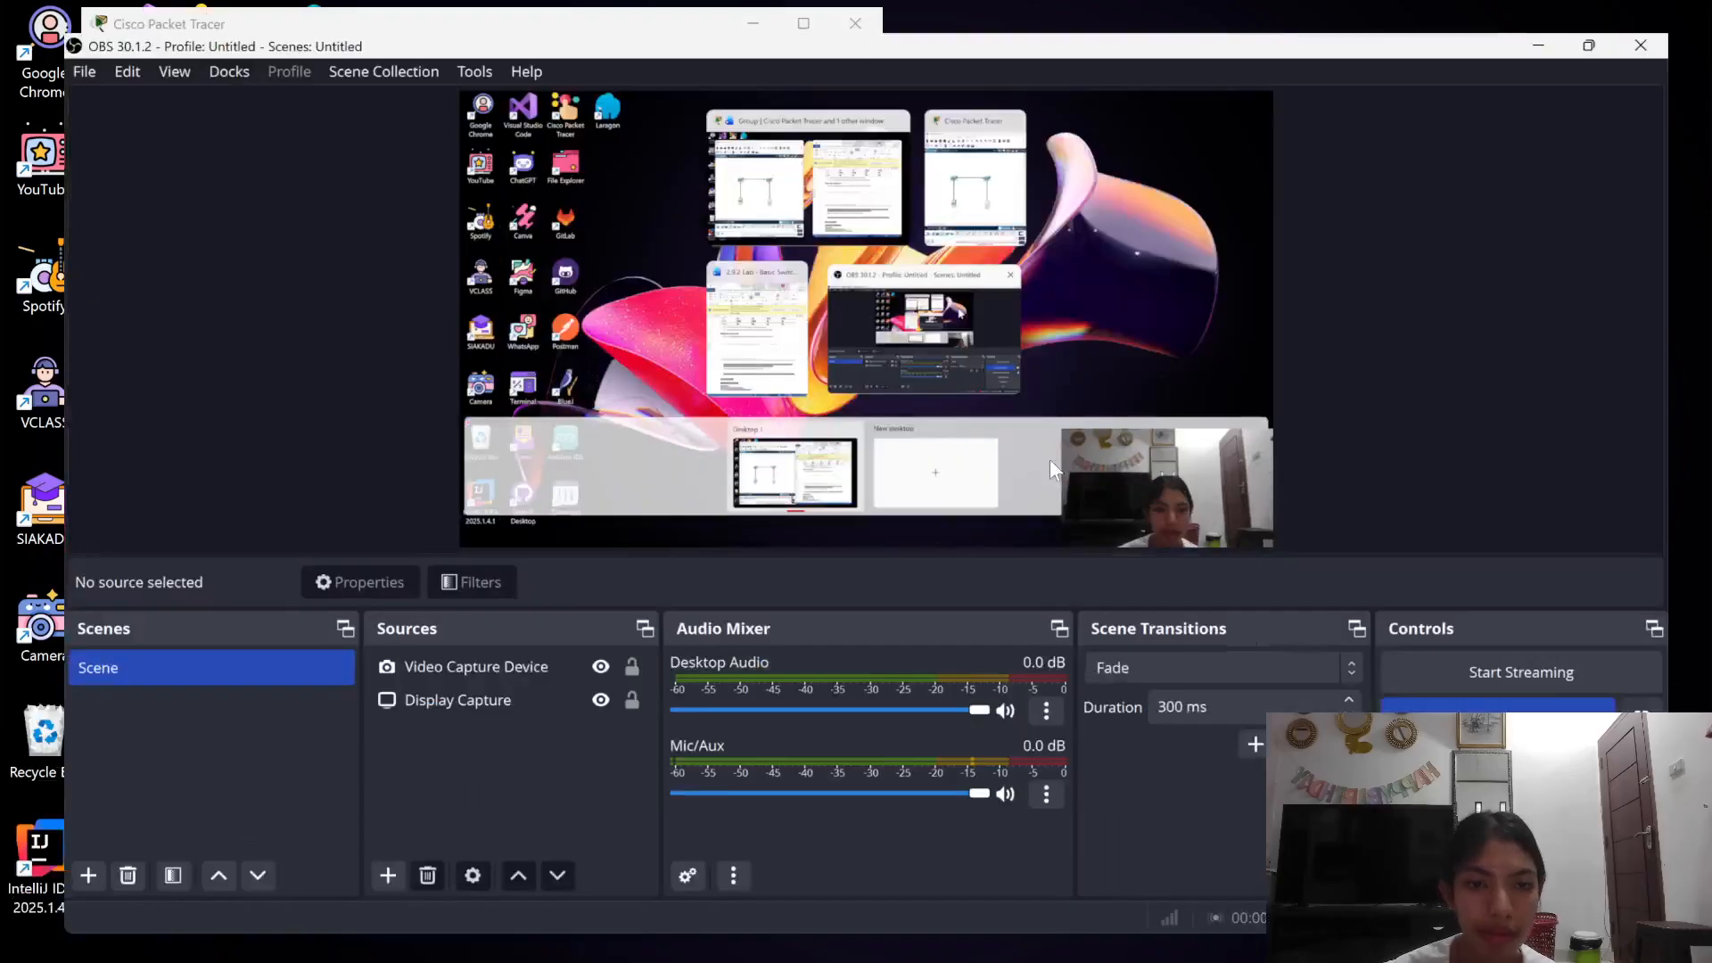